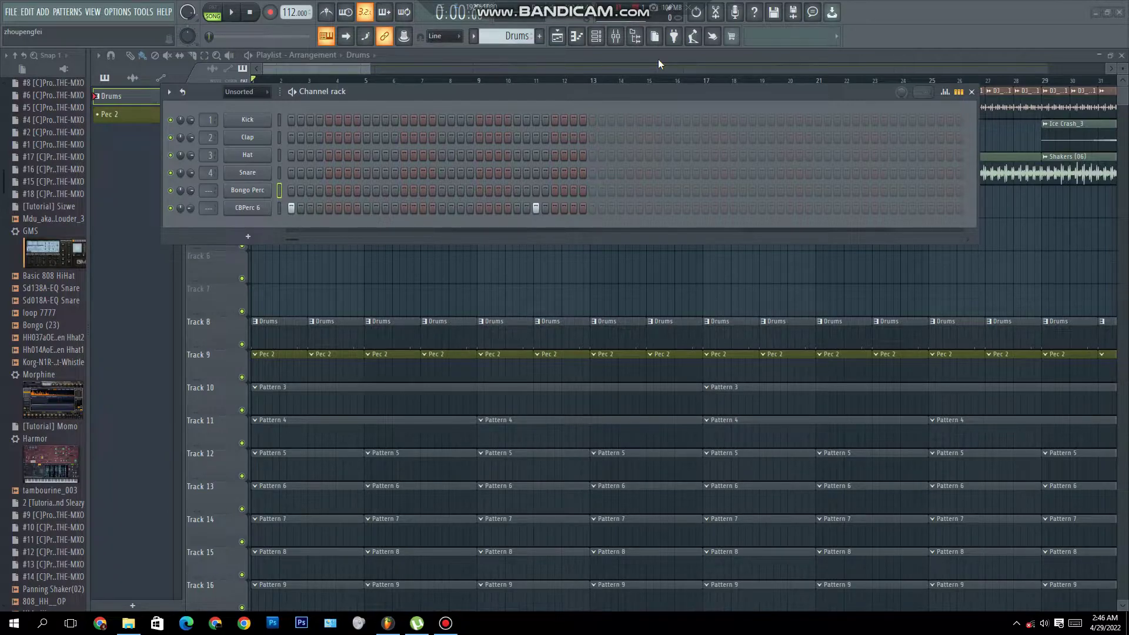
Step: Load loop 7777 into a new, muted Fruity Slicer channel and add a Bongo Perc hit on step 11
click(234, 12)
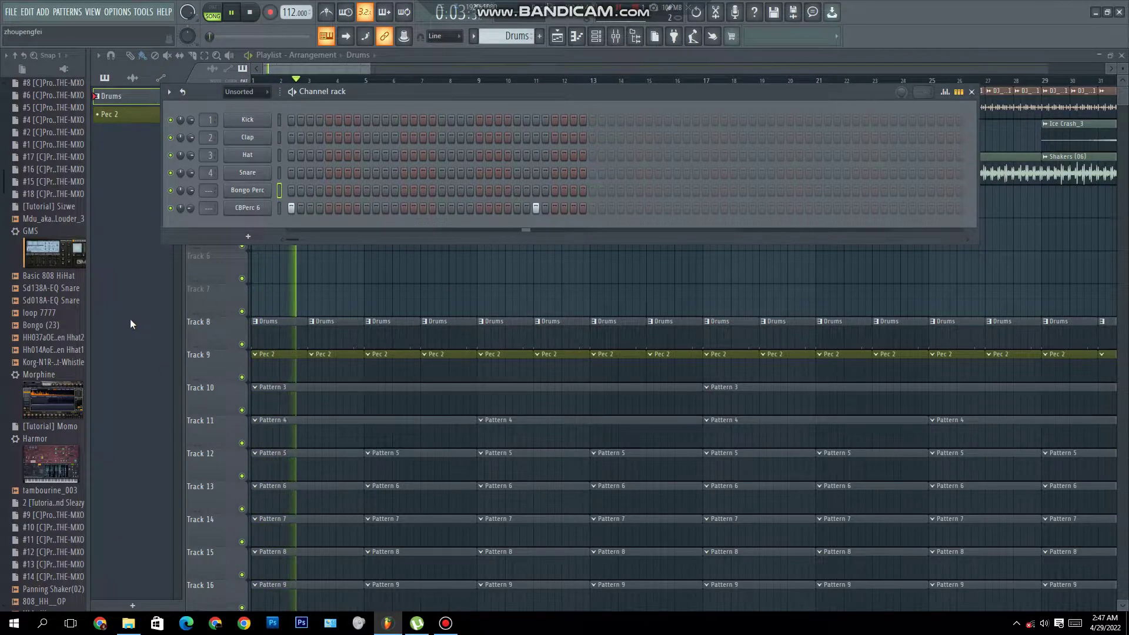
right_click(53, 314)
click(94, 399)
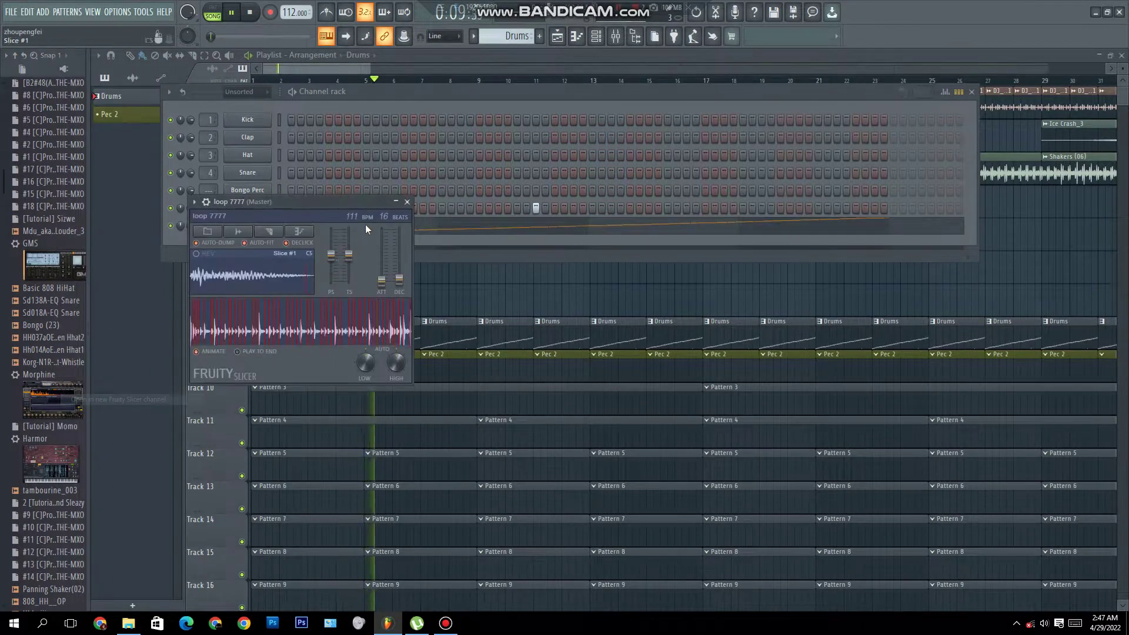
click(406, 202)
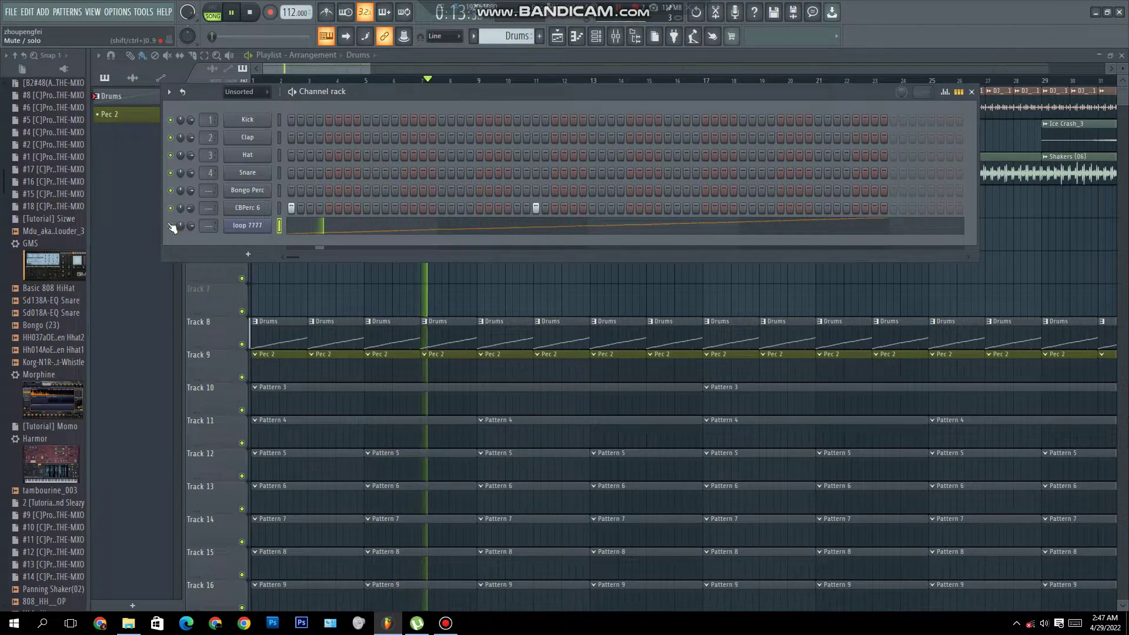
click(384, 192)
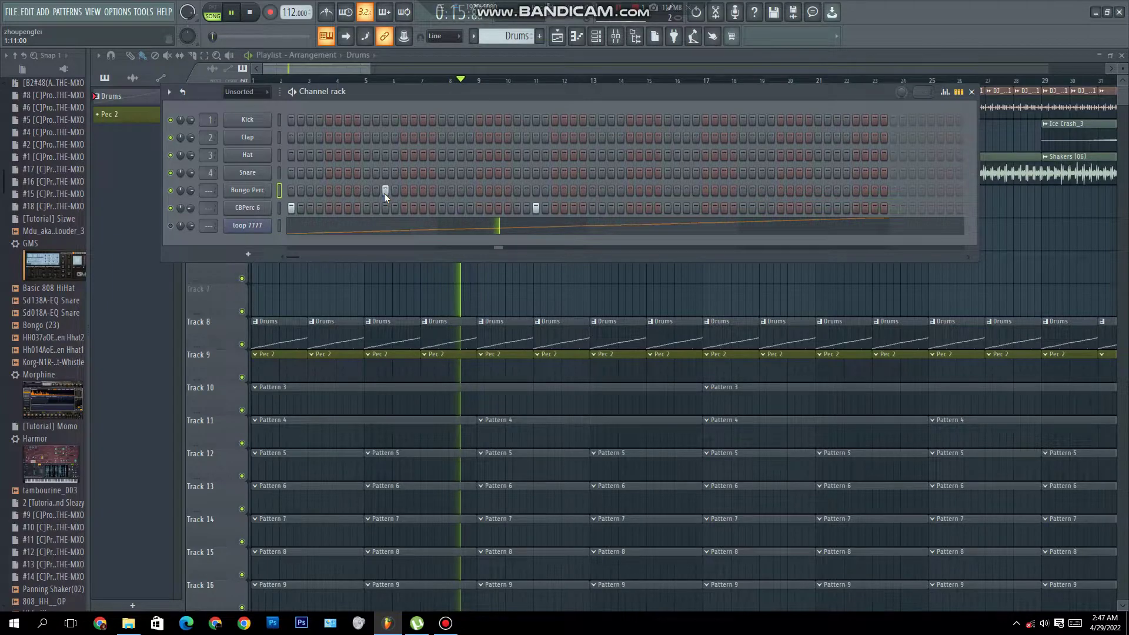
Step: Quantize the loop 7777 slice notes in the piano roll
click(305, 228)
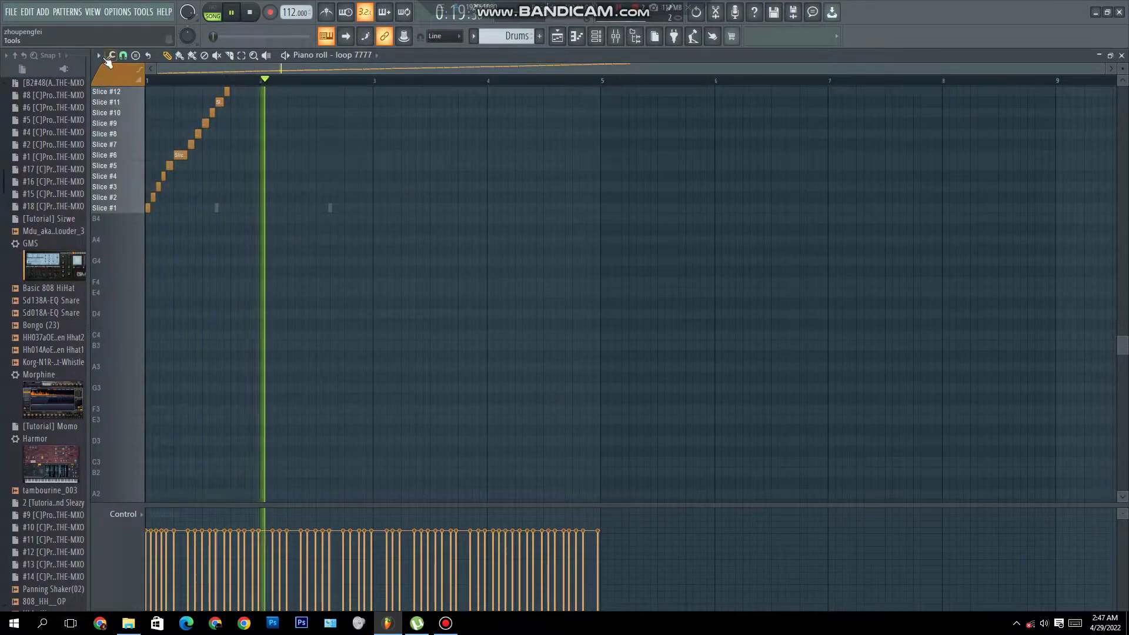
click(98, 55)
click(111, 55)
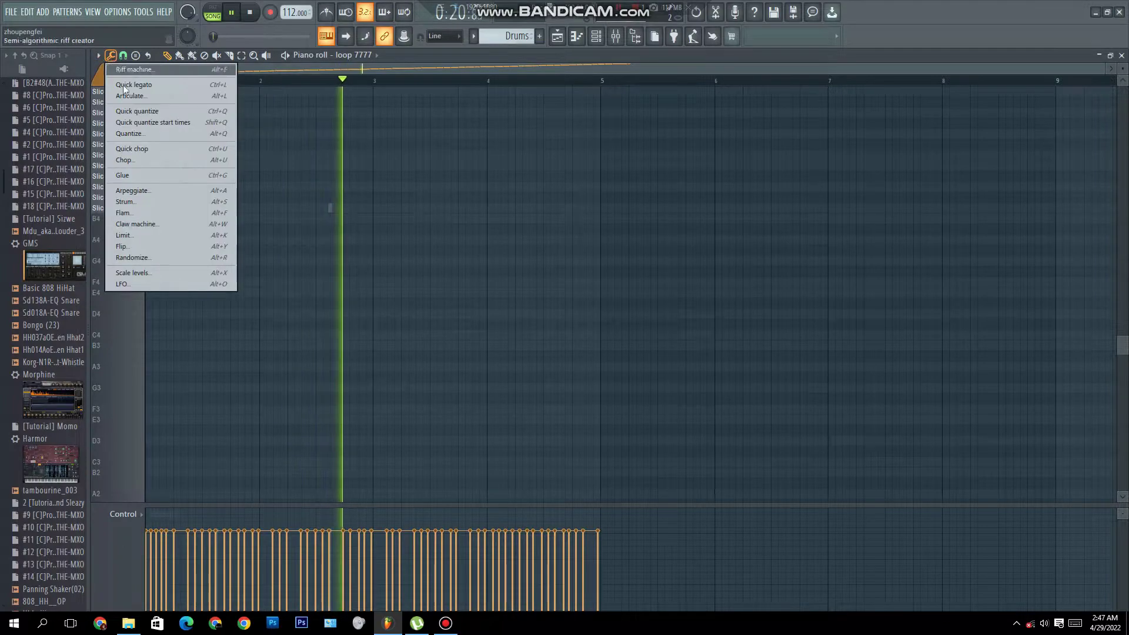
click(135, 134)
click(622, 383)
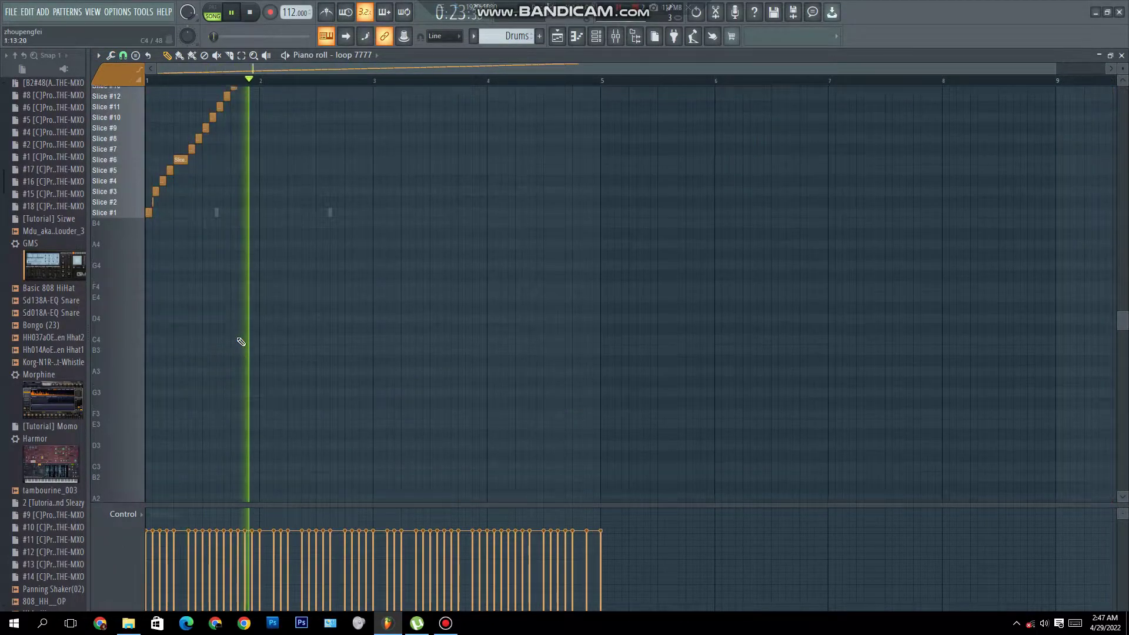
Step: Remove the Slice #1 to #4 notes and place Slice #5 at the start of bar 1
key(space)
scroll(205, 384, up, 5)
scroll(207, 384, up, 1)
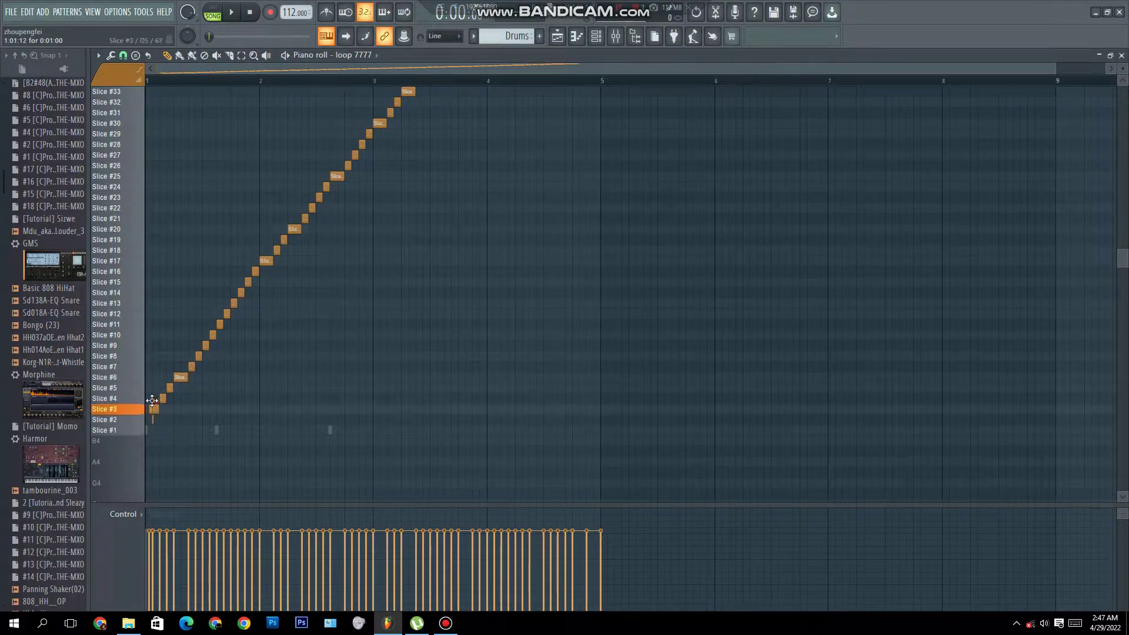
right_click(170, 387)
right_click(156, 409)
right_click(153, 419)
right_click(163, 399)
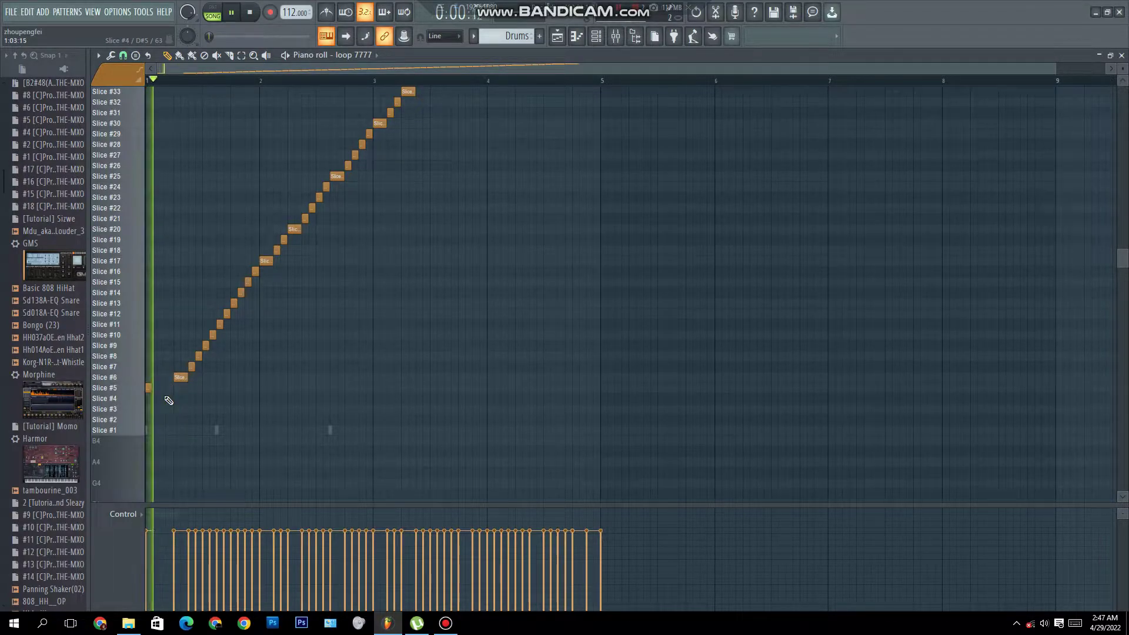
Step: Unmute the loop 7777 channel in the channel rack and return to its piano roll
click(596, 36)
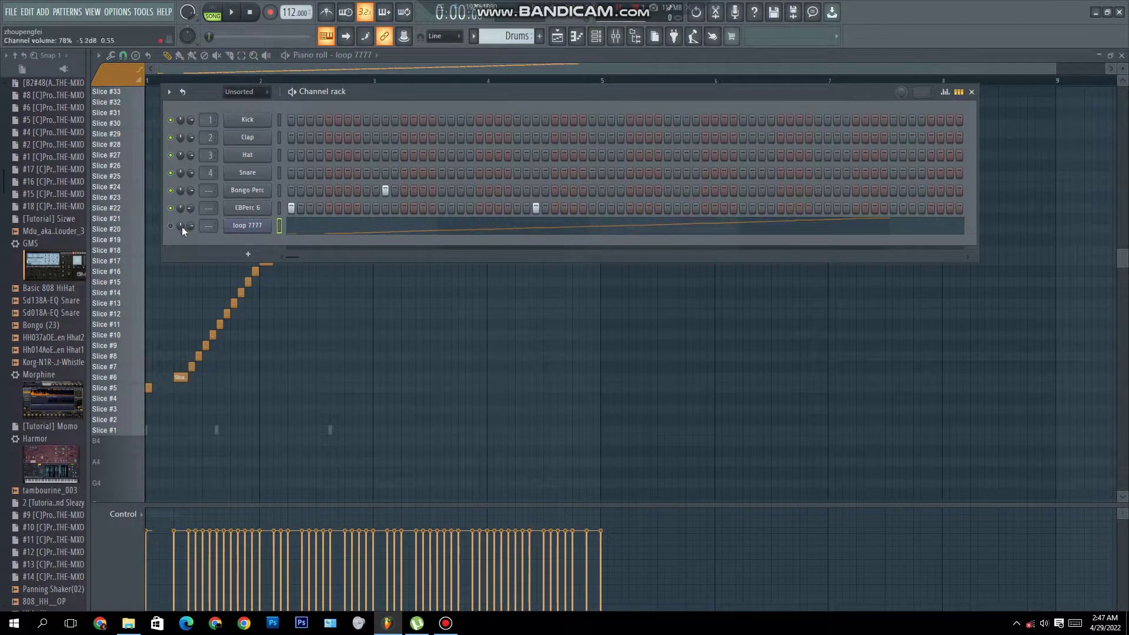
key(space)
click(408, 68)
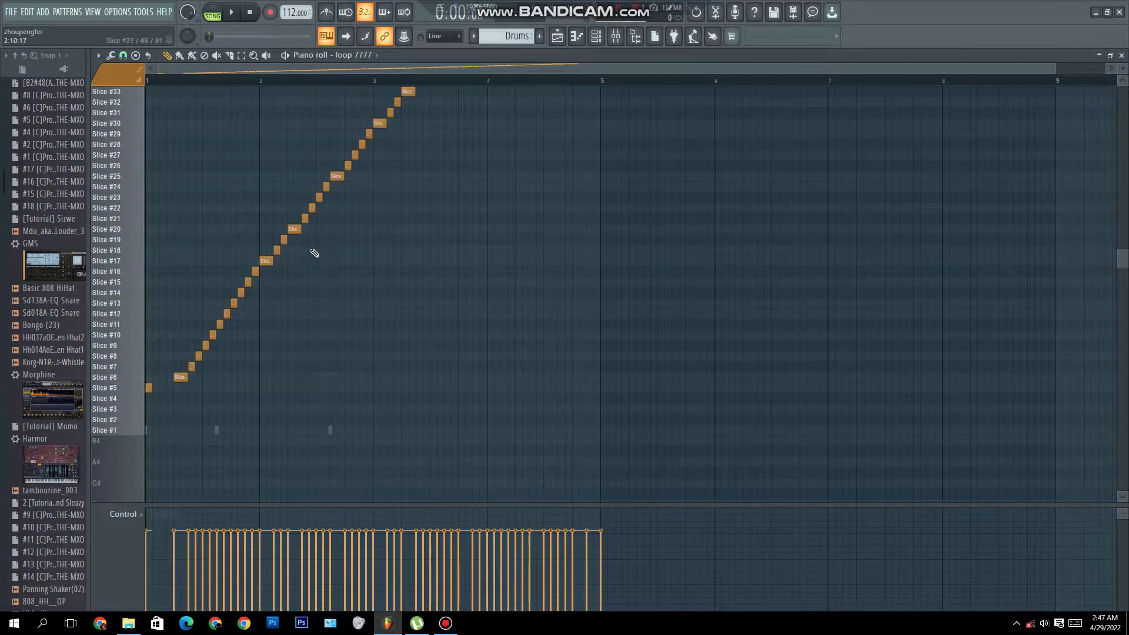
Step: Delete the original Slice #6 and #7 notes and place a Slice #6 note at the same time as Slice #8
right_click(182, 377)
key(space)
key(space)
right_click(192, 366)
key(space)
click(198, 377)
key(space)
Step: Delete the Slice #9 and #10 notes and add a Slice #7 note at the same time as Slice #11
right_click(206, 351)
right_click(213, 334)
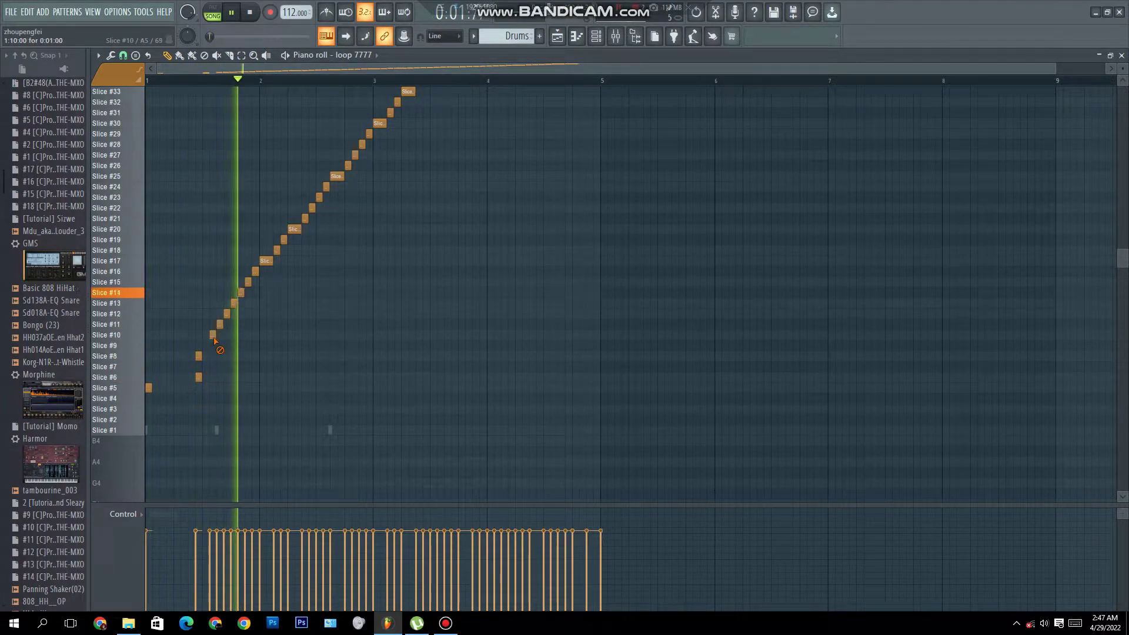
click(219, 366)
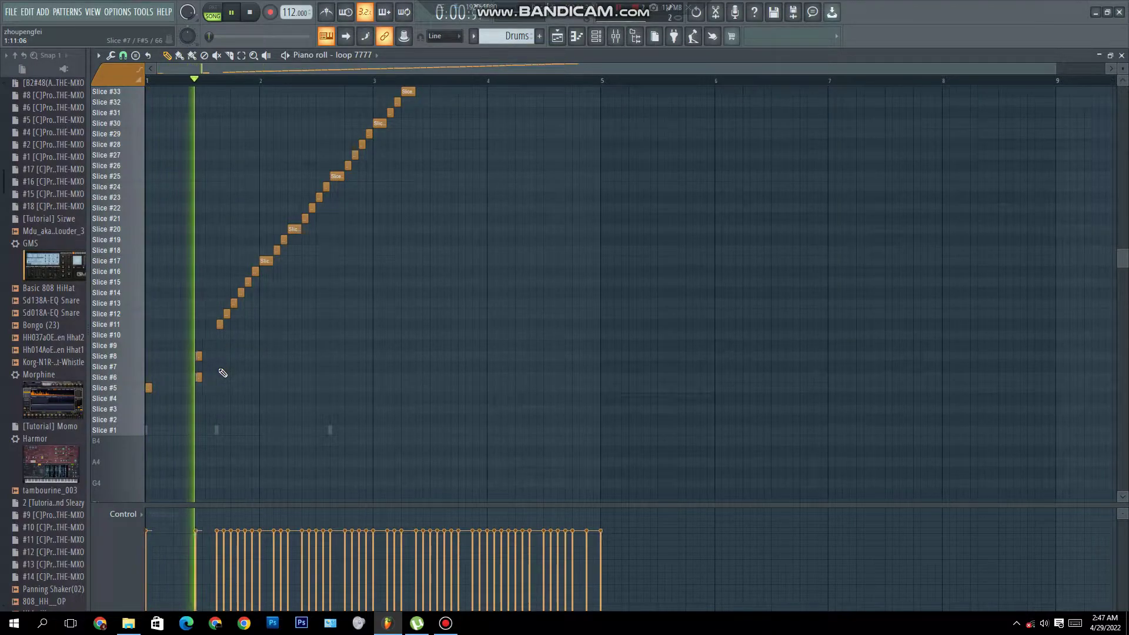
key(space)
key(space)
Step: Remove the Slice #12, #13 and #16 notes from bar 1, keeping Slice #11, #14 and #15
click(219, 323)
right_click(227, 313)
right_click(234, 303)
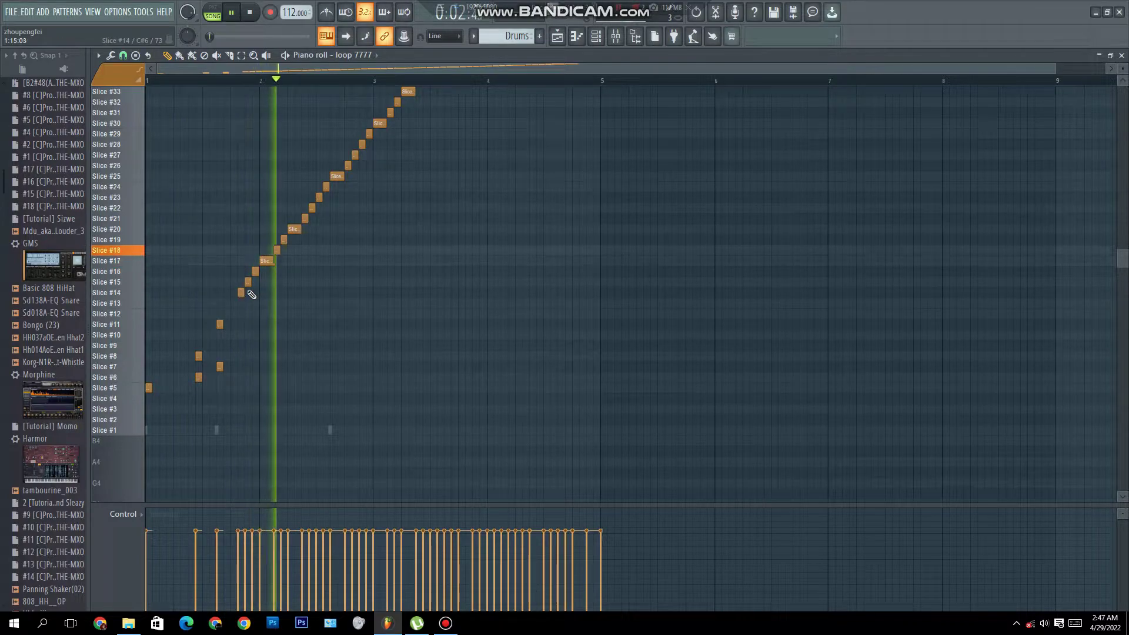
right_click(248, 282)
right_click(256, 271)
click(248, 282)
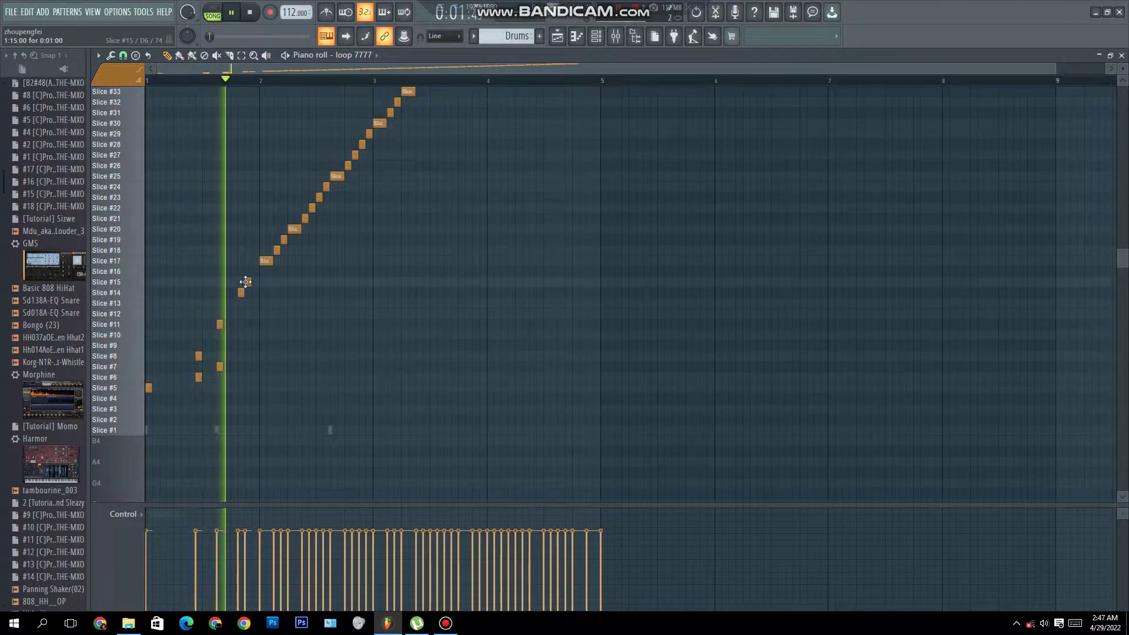
key(space)
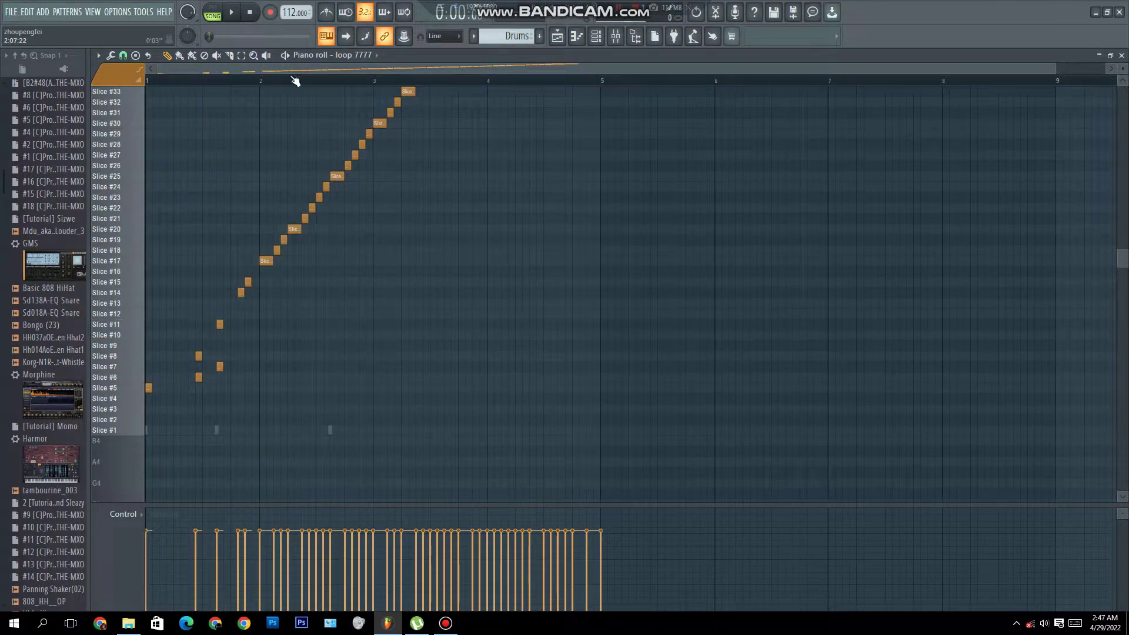
Step: Delete all slice notes from bar 2 onward
drag(266, 87, 647, 81)
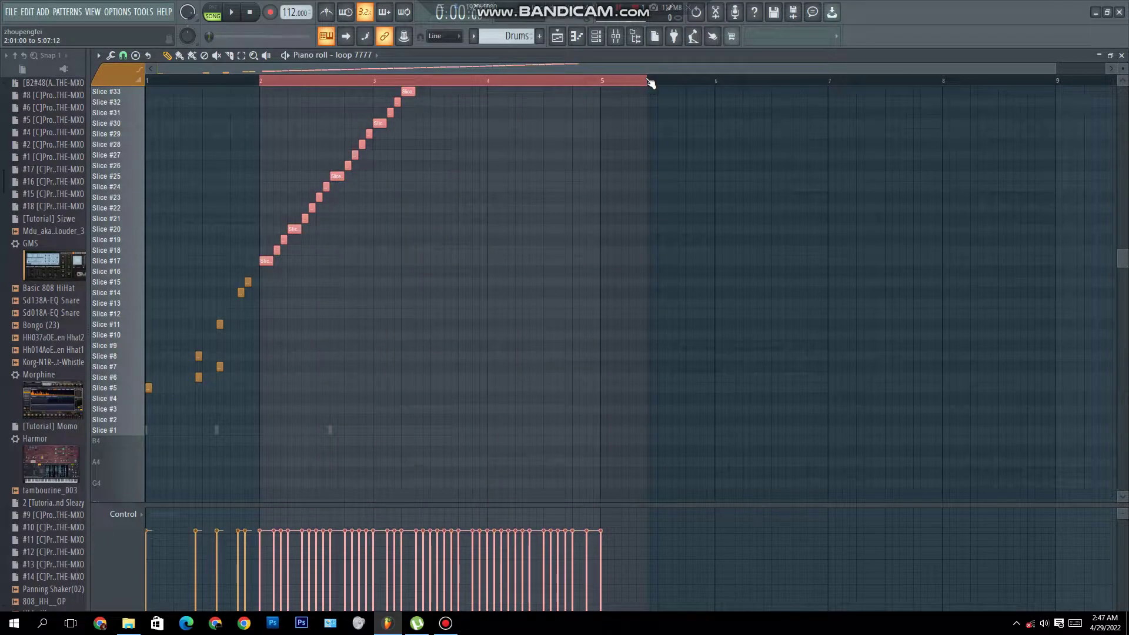
key(Delete)
scroll(578, 74, down, 3)
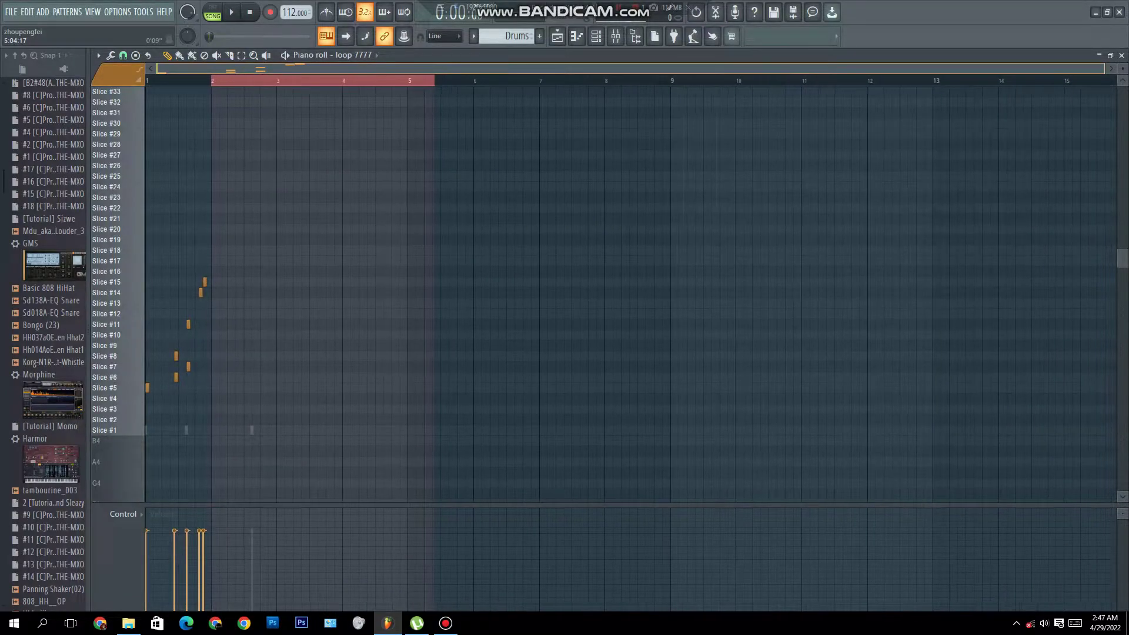
Step: Select the slice notes of bar 1 and duplicate them into bar 2 during playback
drag(210, 82, 2, 94)
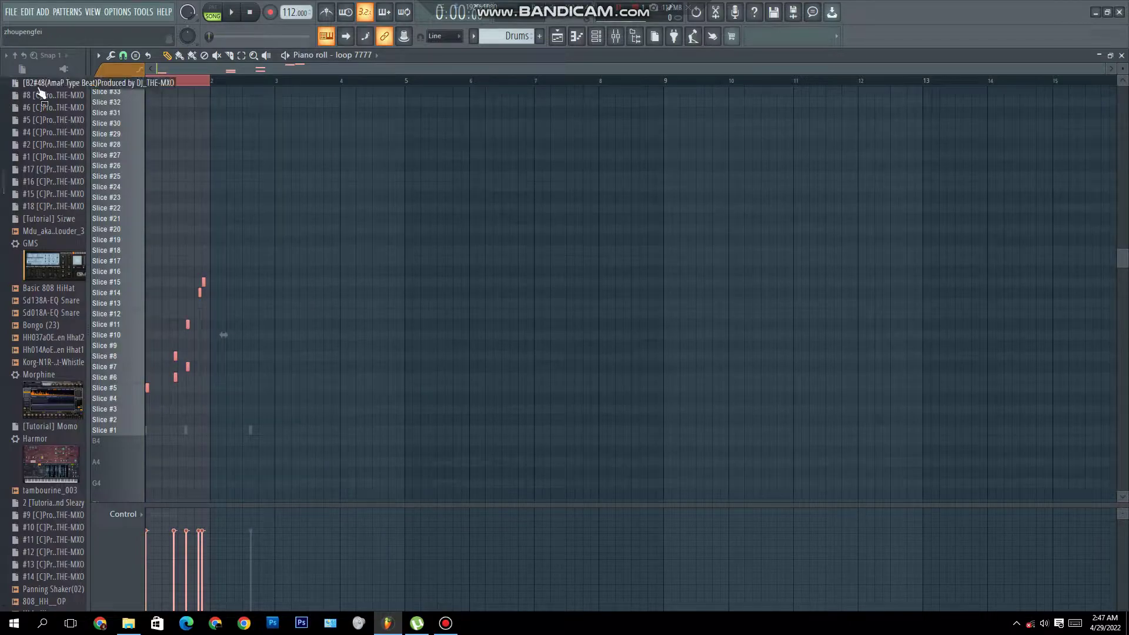
scroll(212, 134, up, 2)
key(space)
key(ctrl+b)
scroll(285, 68, up, 2)
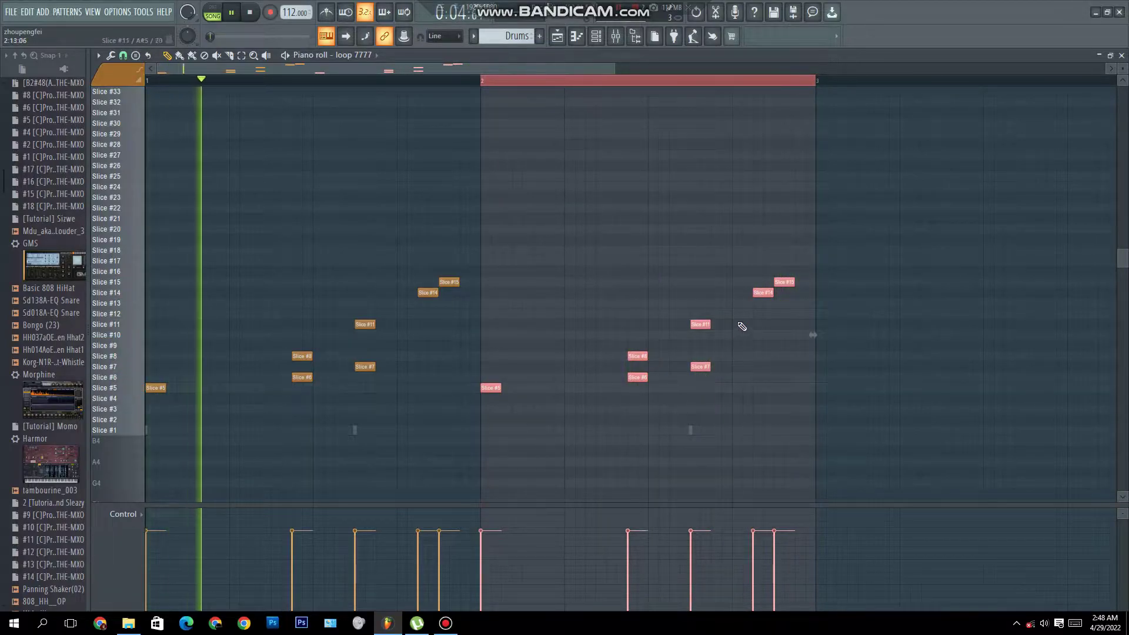
Step: Replace the last note of bar 2, Slice #15, with a Slice #9 note at the same time
right_click(784, 283)
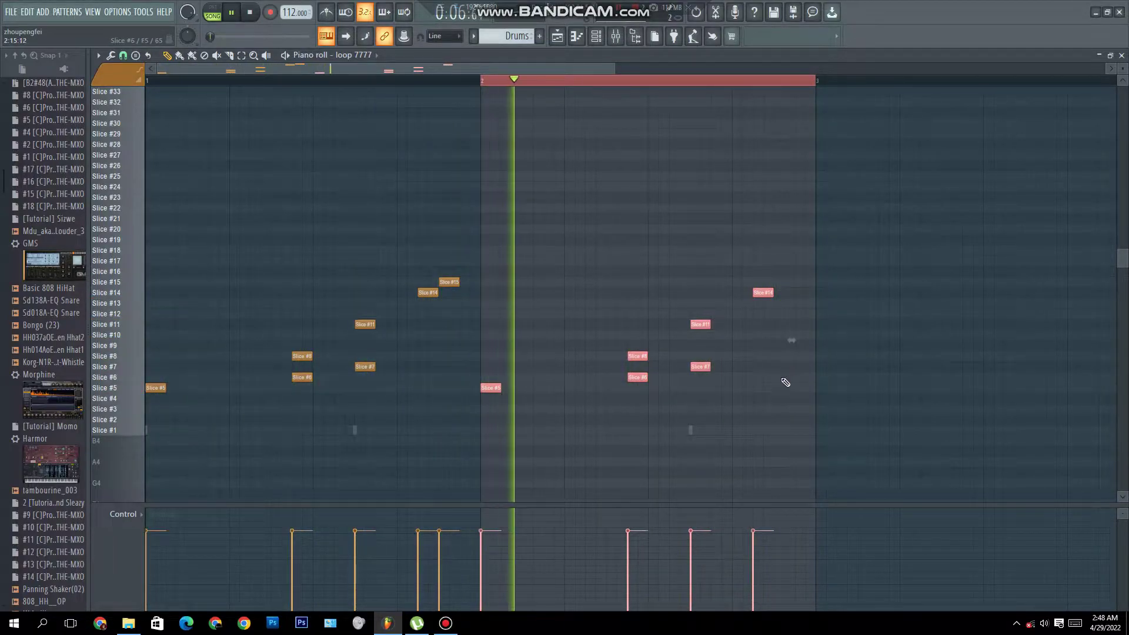
click(776, 387)
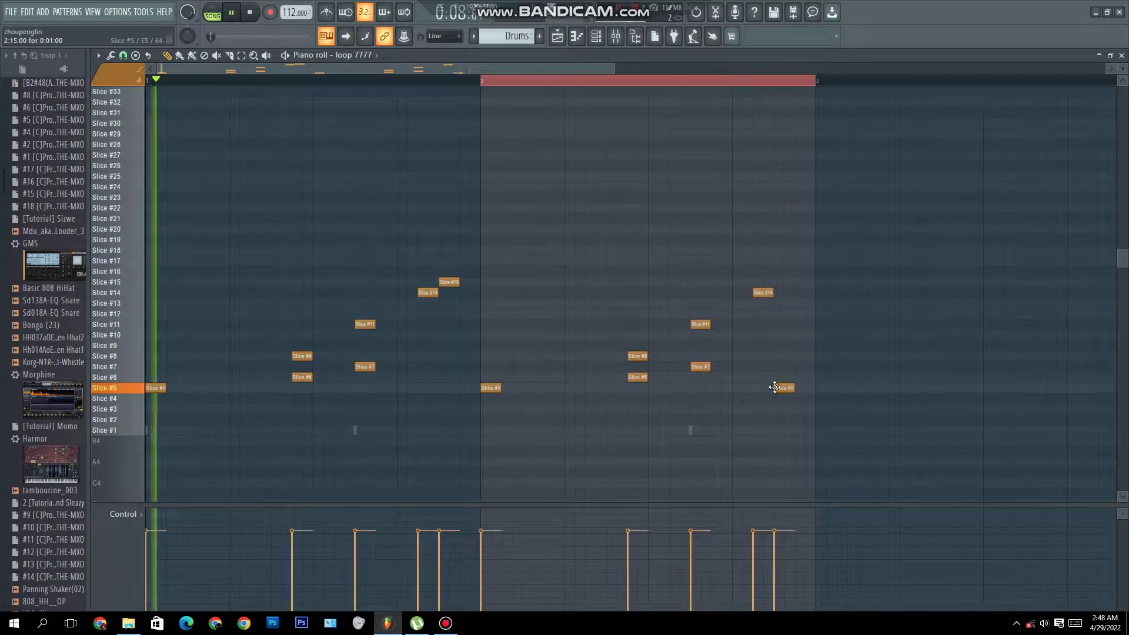
drag(774, 387, 774, 345)
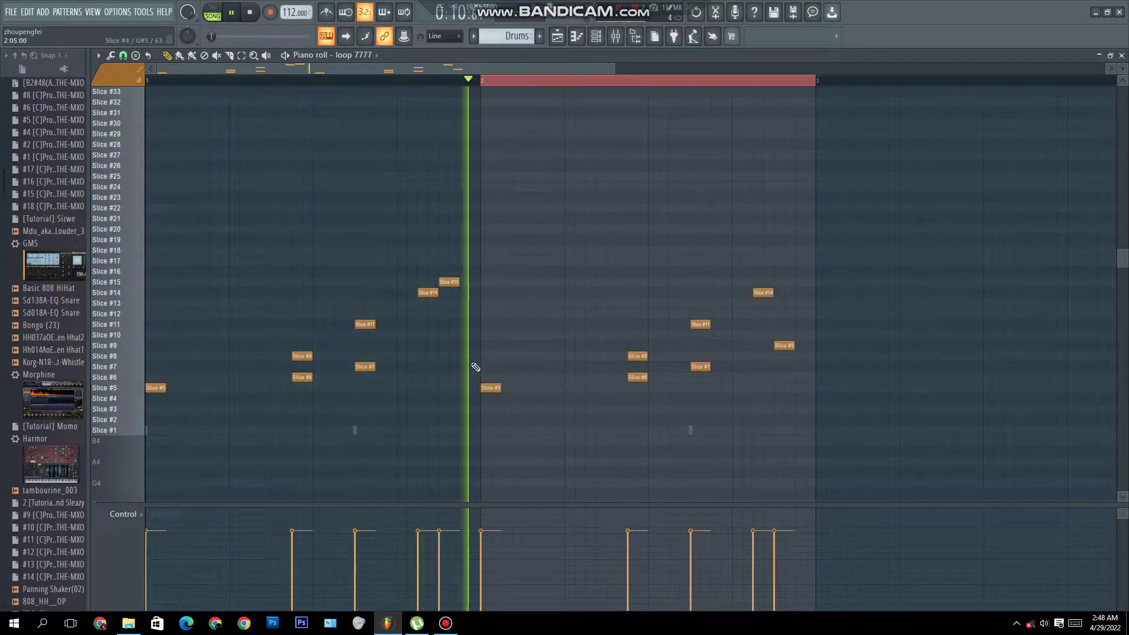
Step: Move the first note of bar 2 to Slice #21 and add a Slice #18 note on the bar's second beat
drag(490, 388, 487, 219)
drag(532, 387, 571, 252)
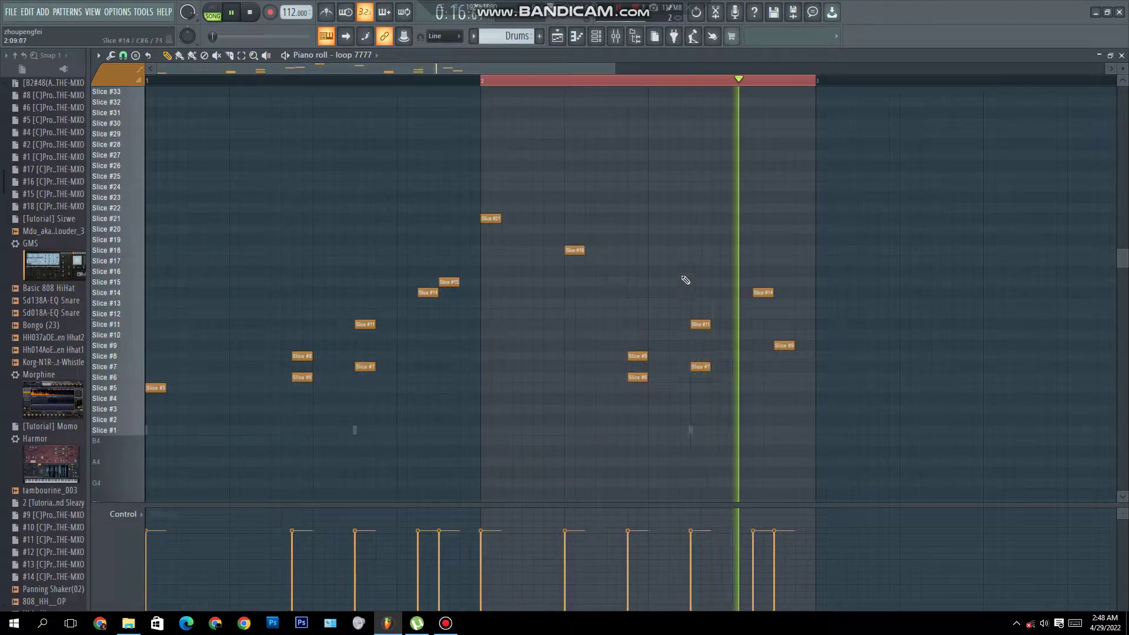
key(F7)
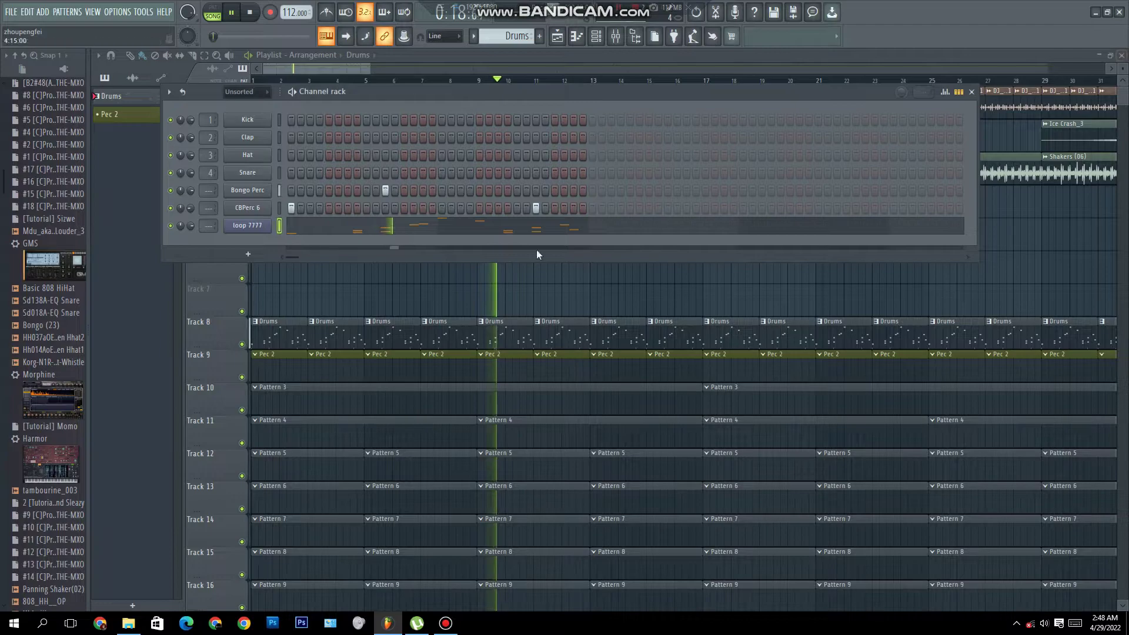
Step: Route the loop 7777 channel to mixer track 5 from its channel settings
click(248, 226)
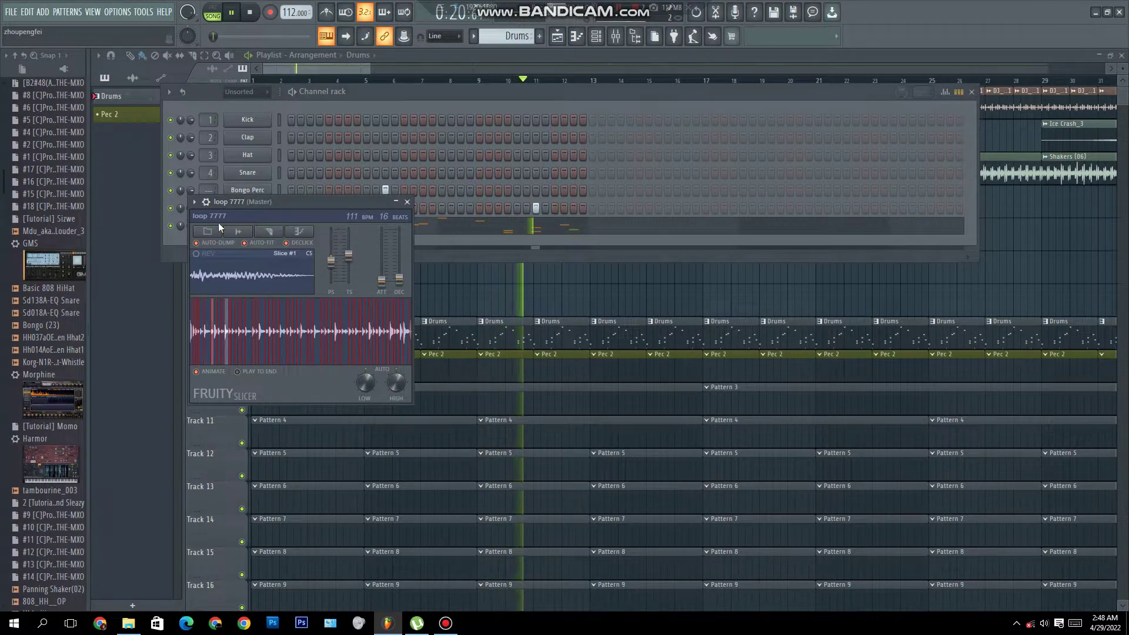
click(206, 202)
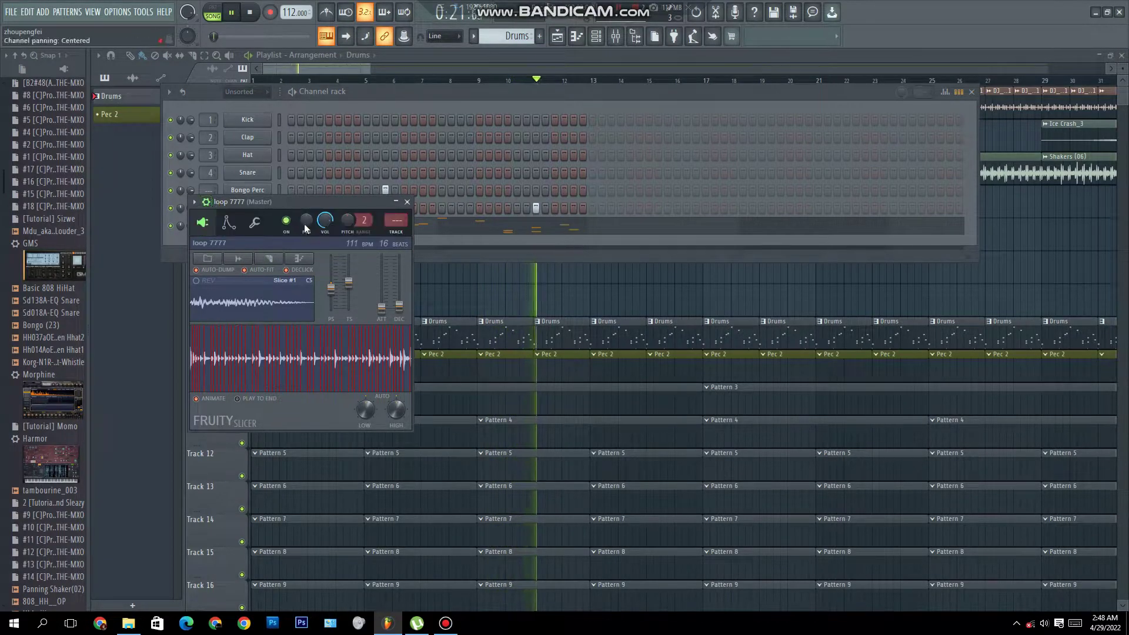
click(255, 222)
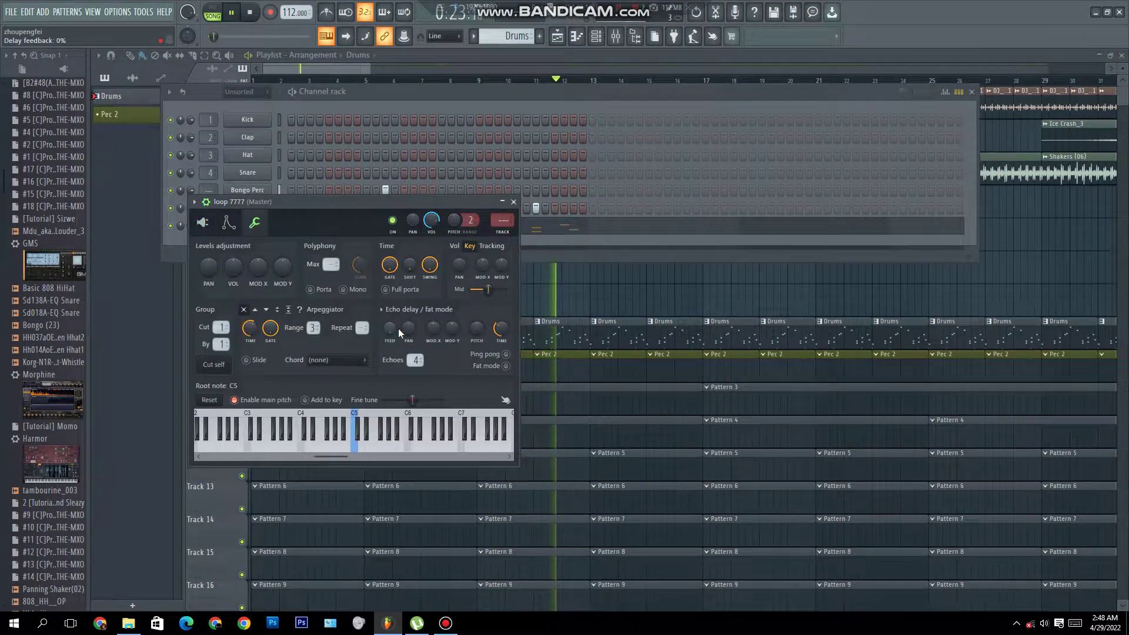
click(501, 227)
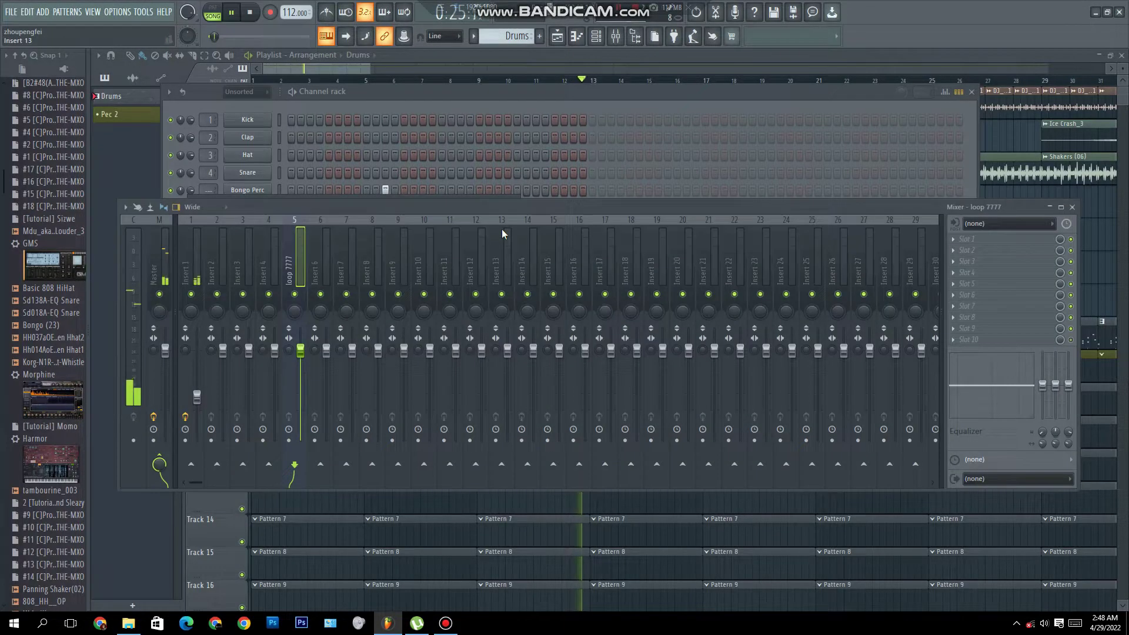
Step: Load Fruity Reeverb 2 into the third effect slot of the loop 7777 mixer track and set its mix level to about 51%
click(969, 266)
click(627, 175)
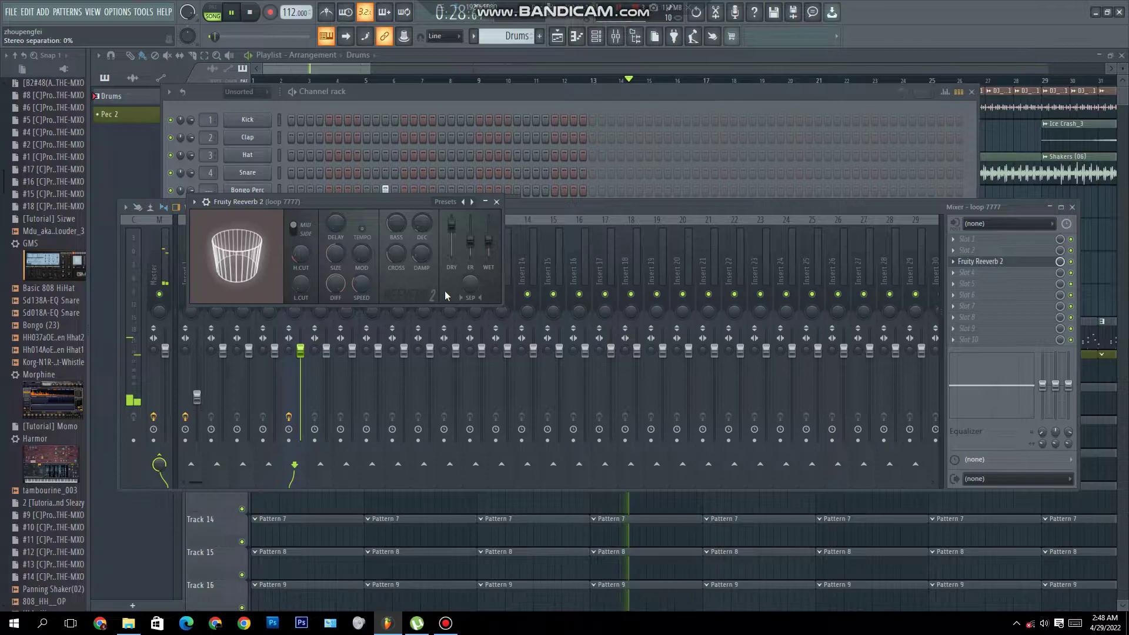
drag(1060, 261, 1060, 277)
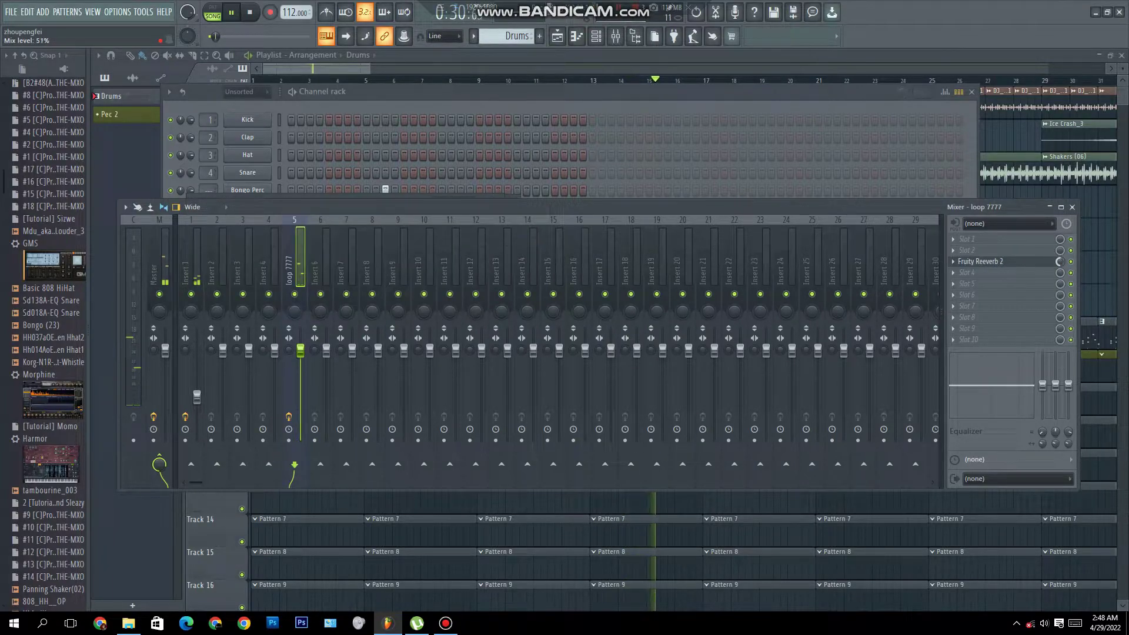
Step: Route the CBPerc 6 and Bongo Perc channels to mixer track 2 and lower the Bongo Perc volume to about 30%
click(411, 91)
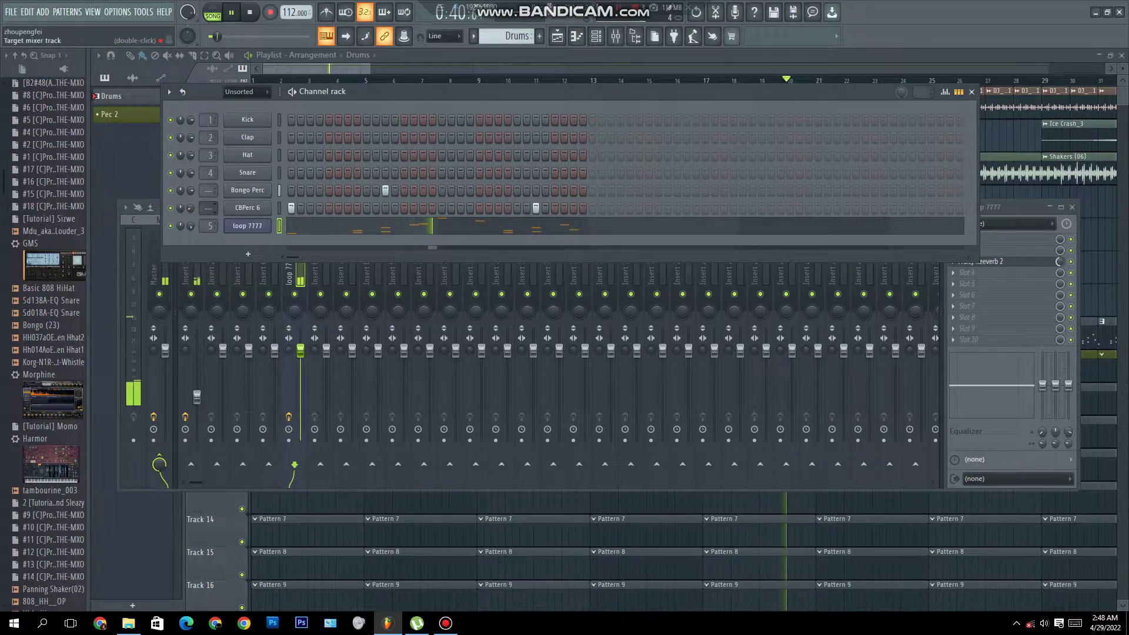
drag(208, 207, 212, 179)
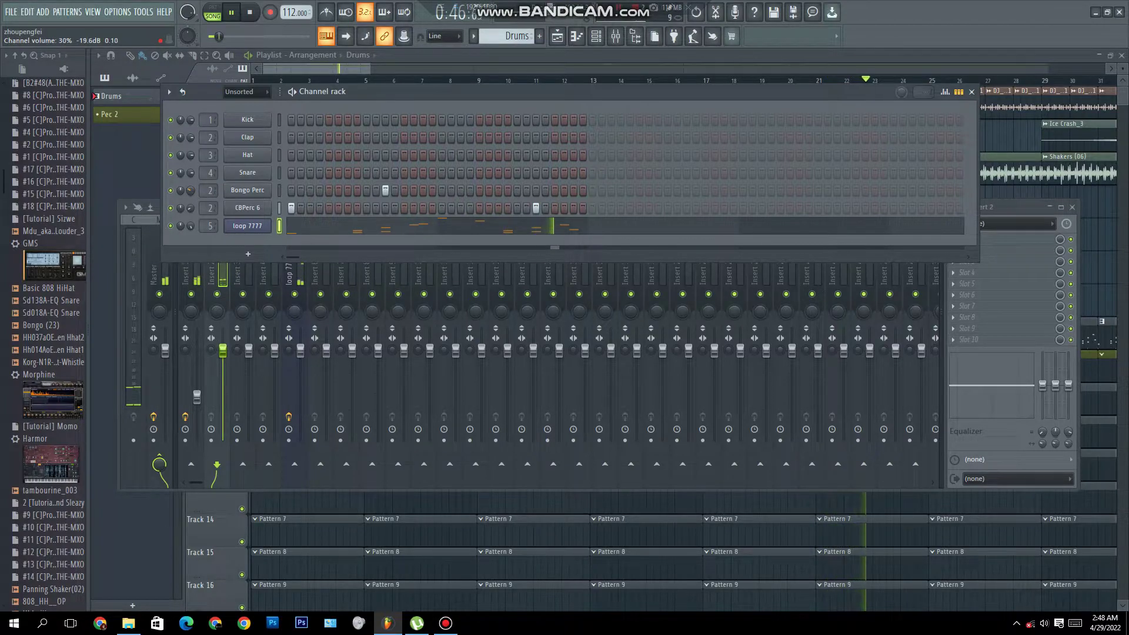
Step: Set the Bongo Perc sample's time-stretching pitch shift to -200 cents
click(254, 190)
drag(362, 247, 360, 252)
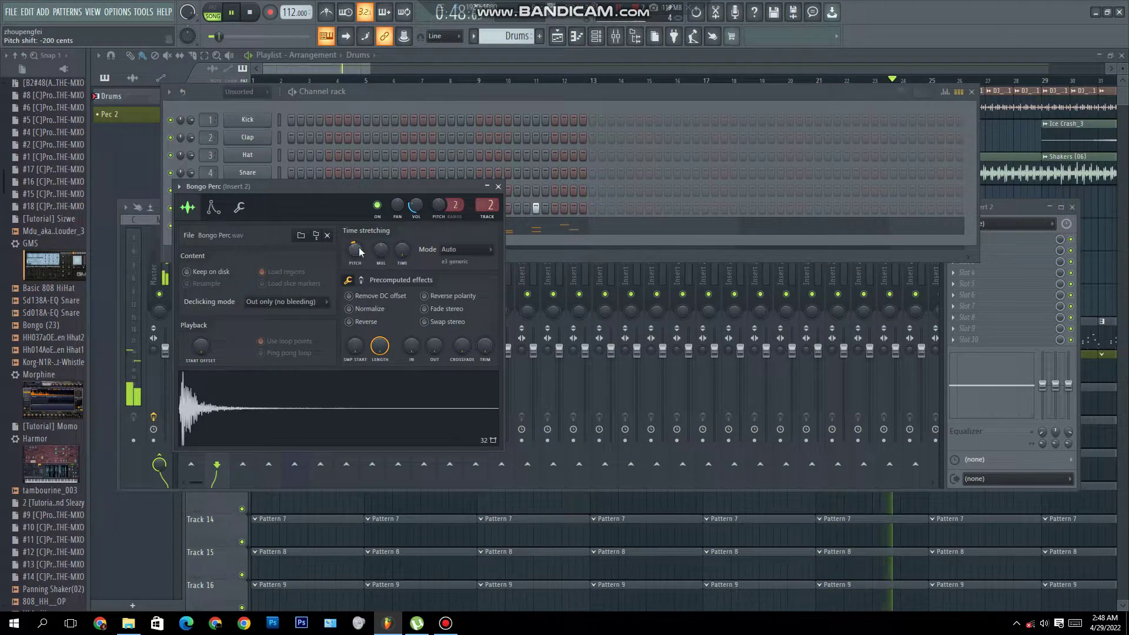
click(503, 188)
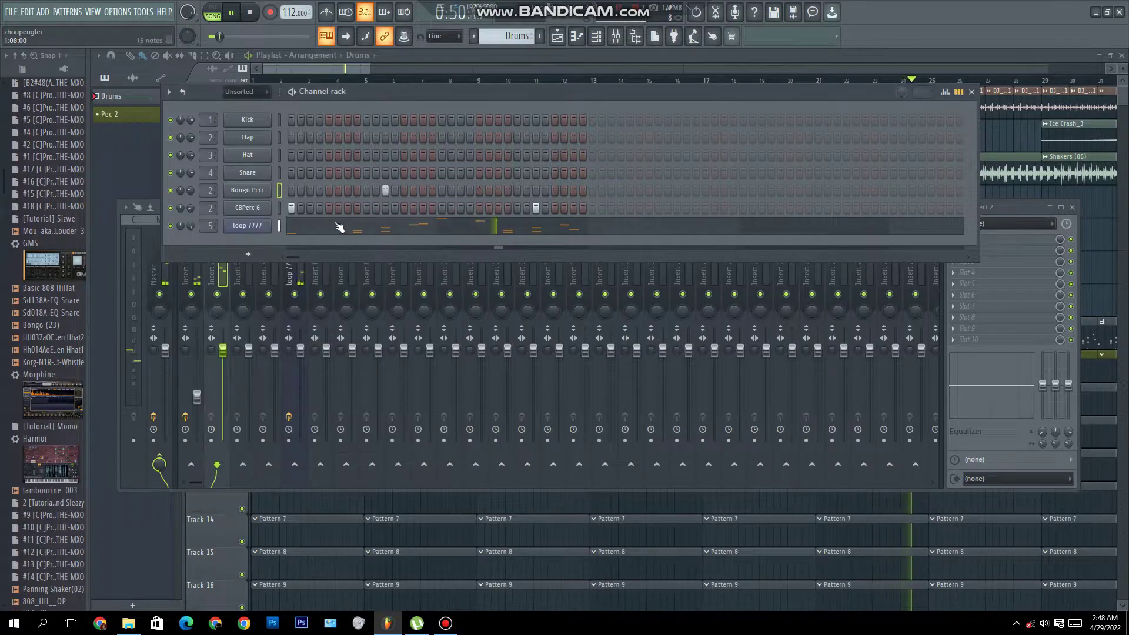
click(268, 194)
click(247, 212)
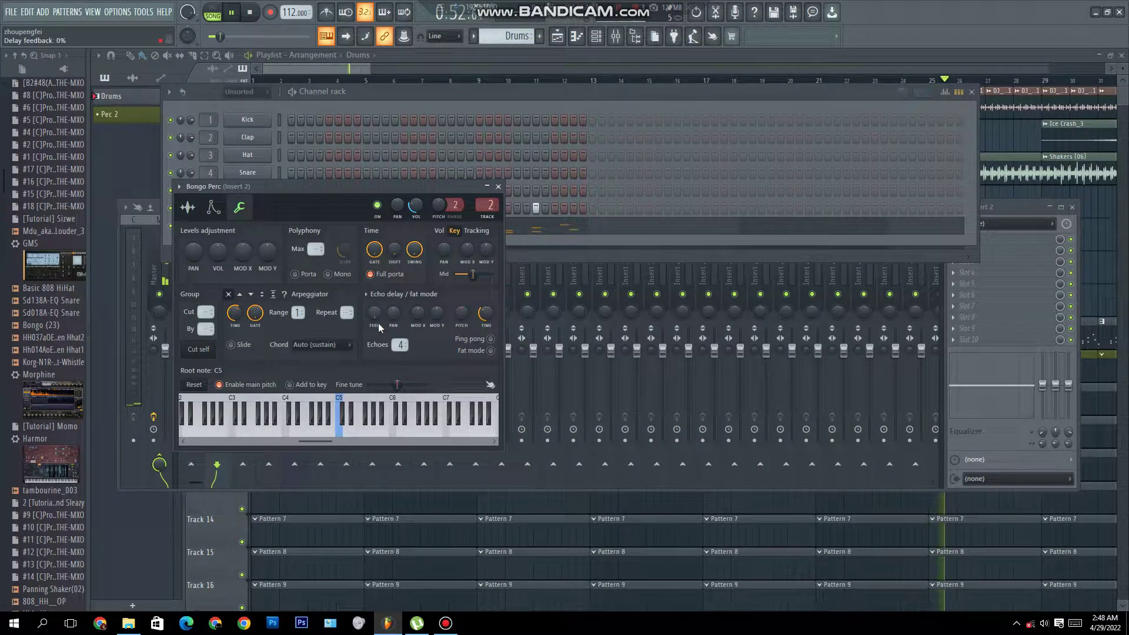
click(499, 187)
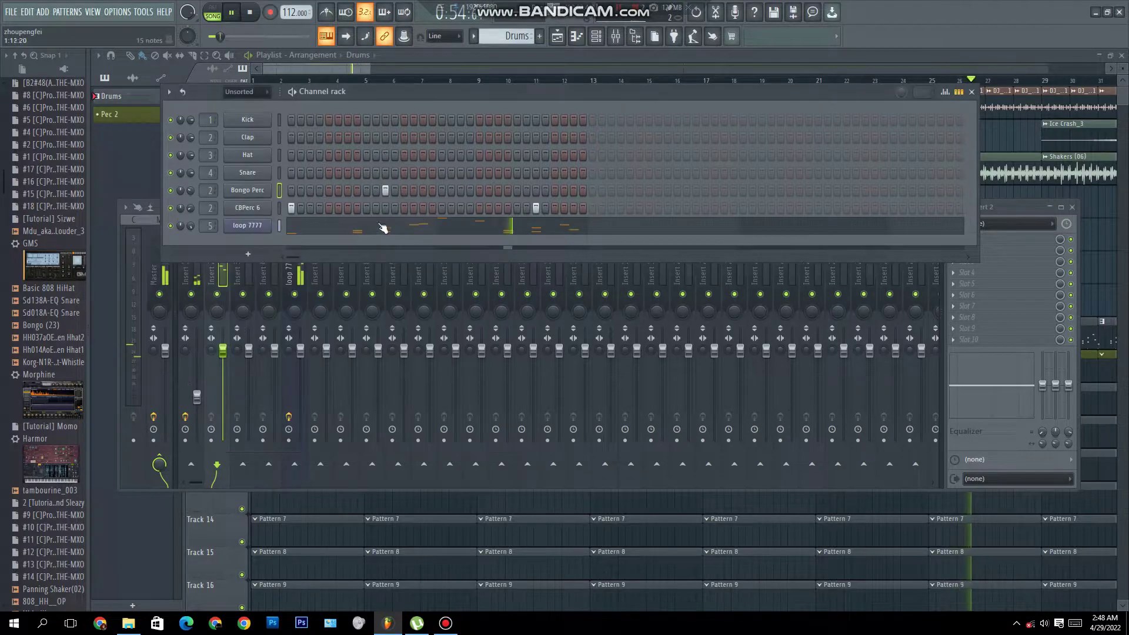
Step: Add the Kick (1) sample from the recent files as the first channel and fill its sequence on every fourth step
scroll(190, 190, up, 5)
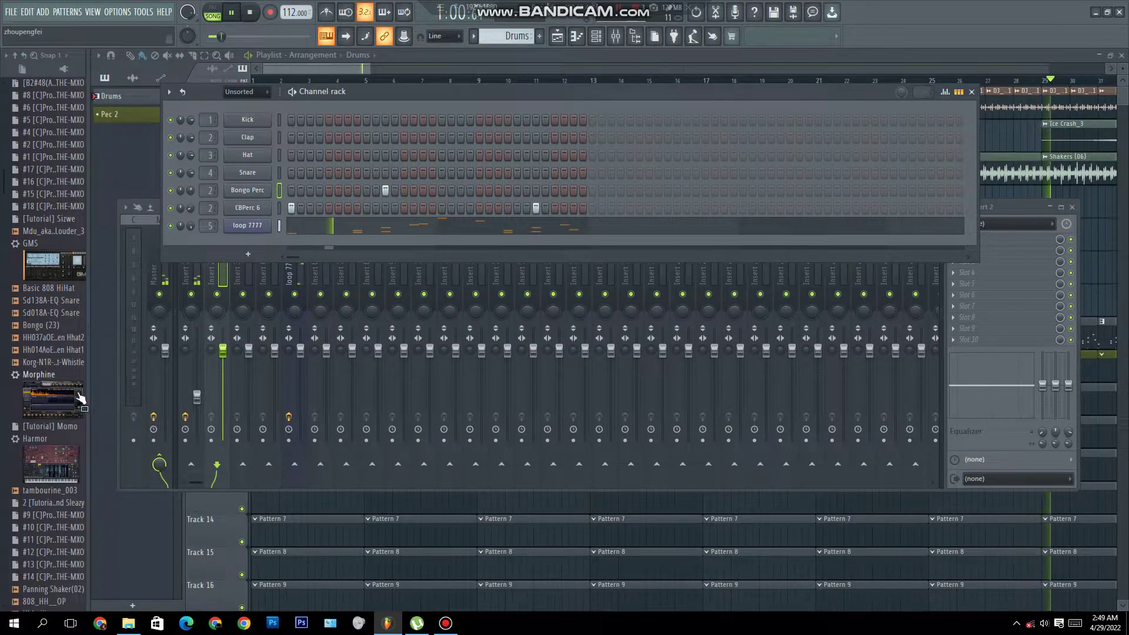
scroll(52, 372, down, 10)
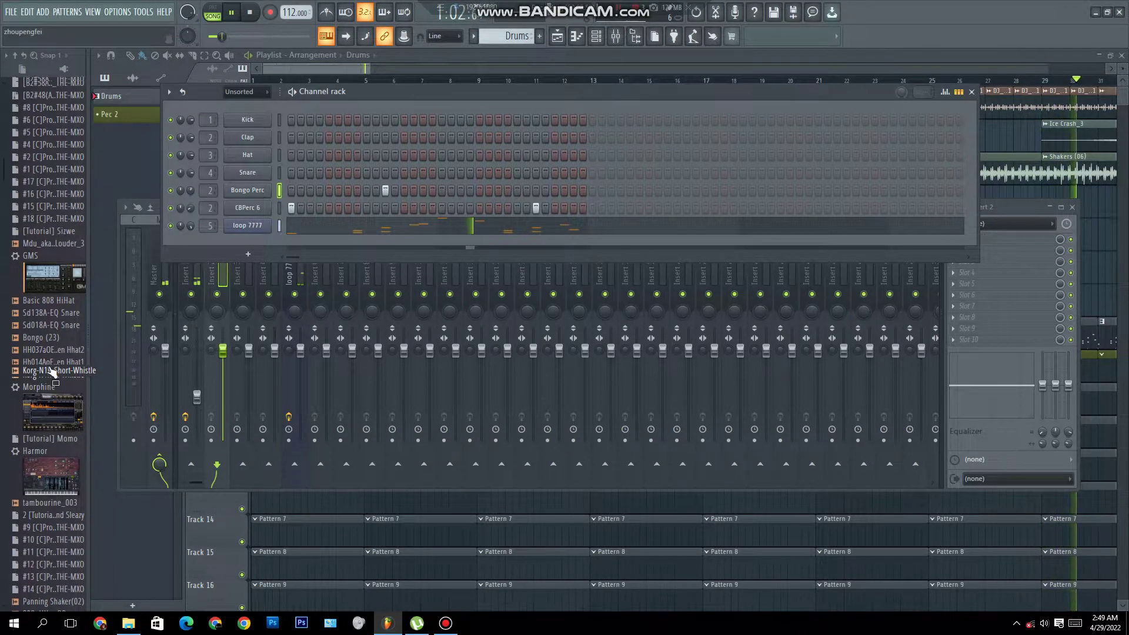
scroll(48, 365, up, 3)
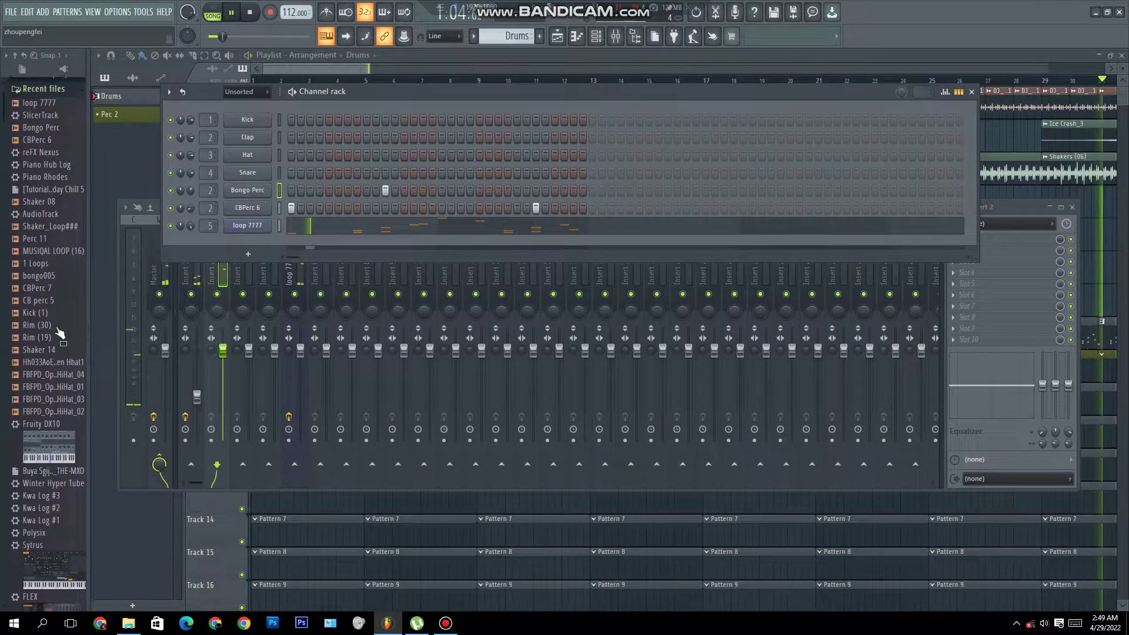
drag(38, 315, 256, 107)
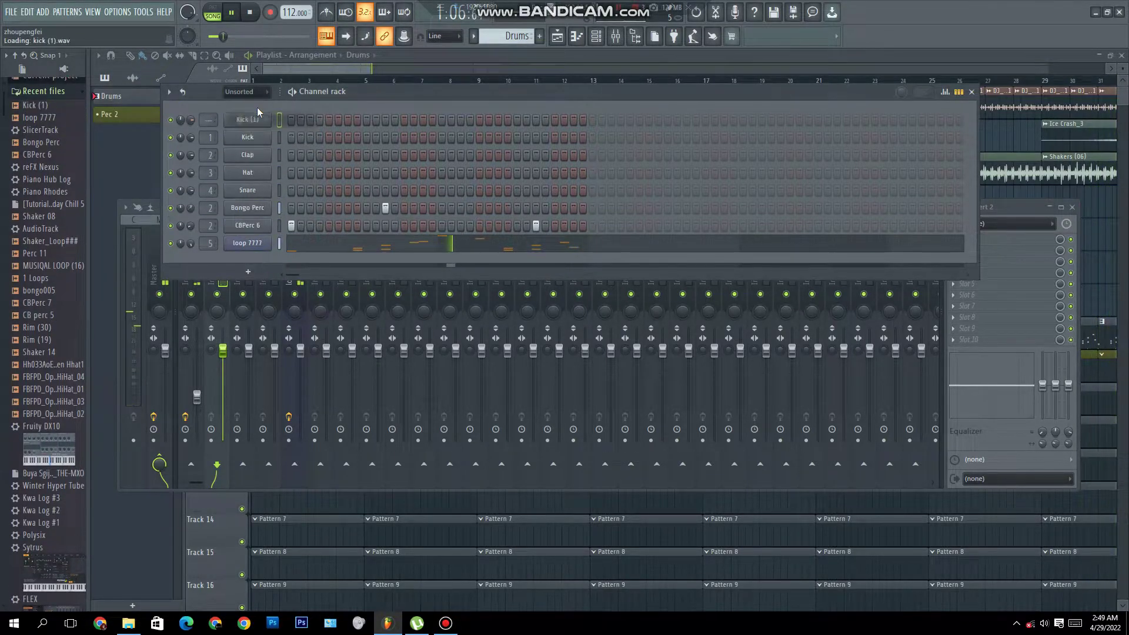
right_click(259, 120)
click(390, 168)
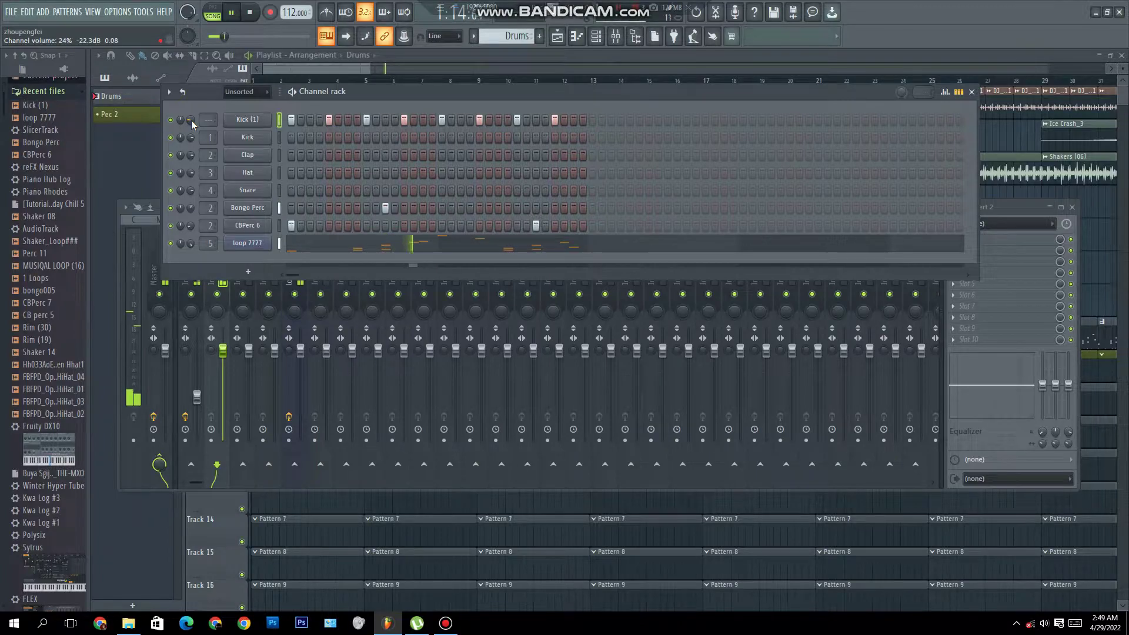
Step: Lower the Kick (1) channel volume to 24% and set its sample start offset to 2%
click(247, 120)
scroll(311, 304, up, 2)
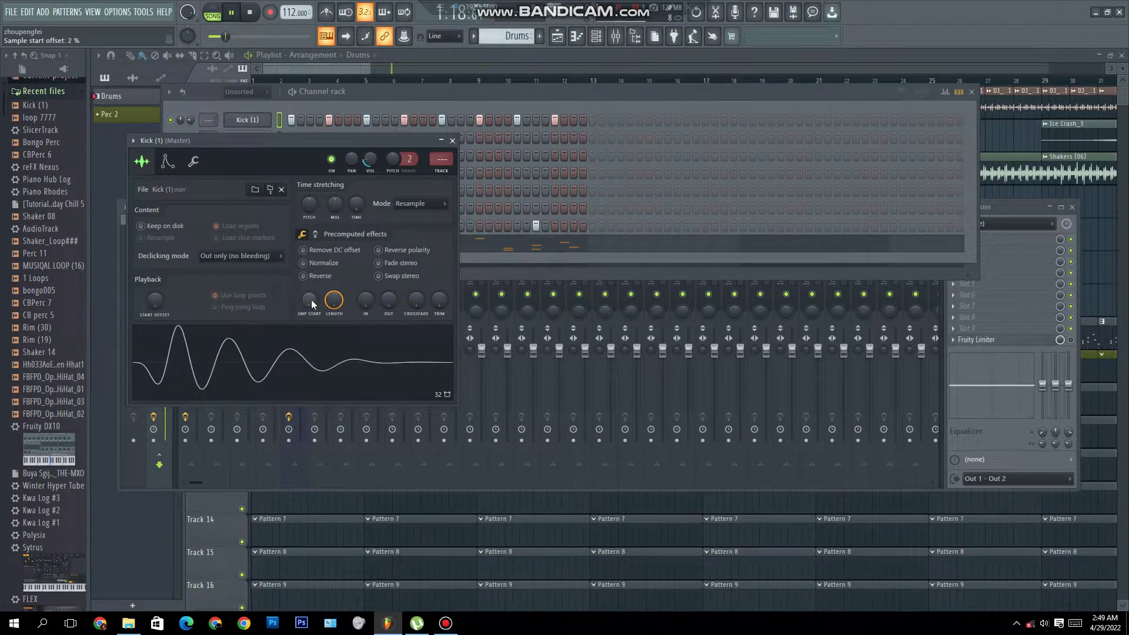
click(452, 140)
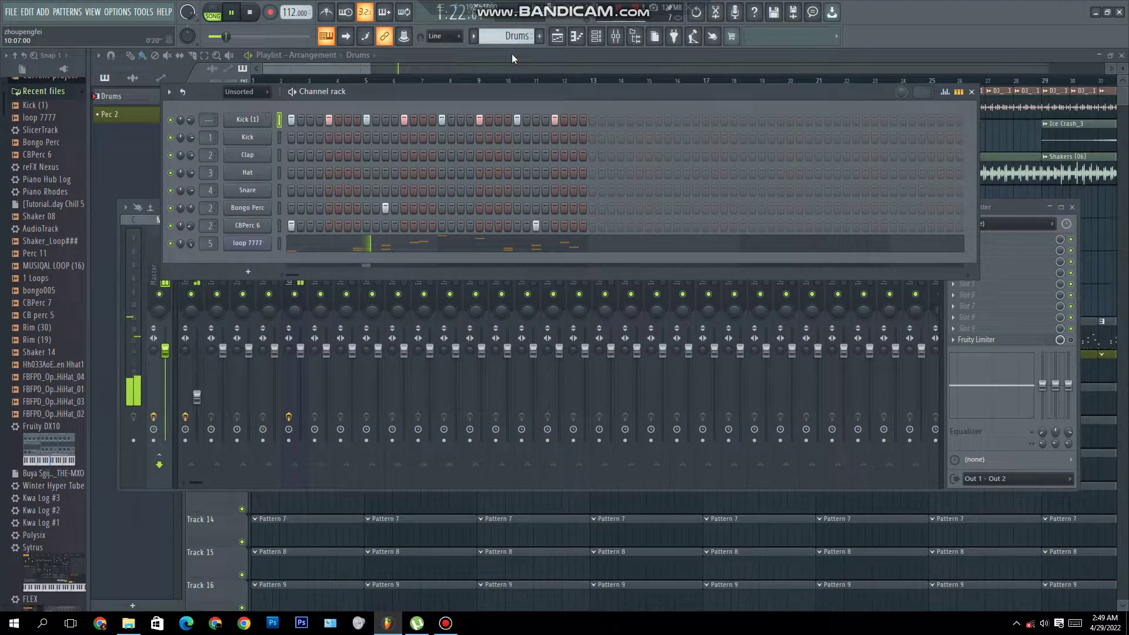
Step: Switch to the empty Pattern 4 and add a Purity instrument channel
scroll(511, 37, down, 2)
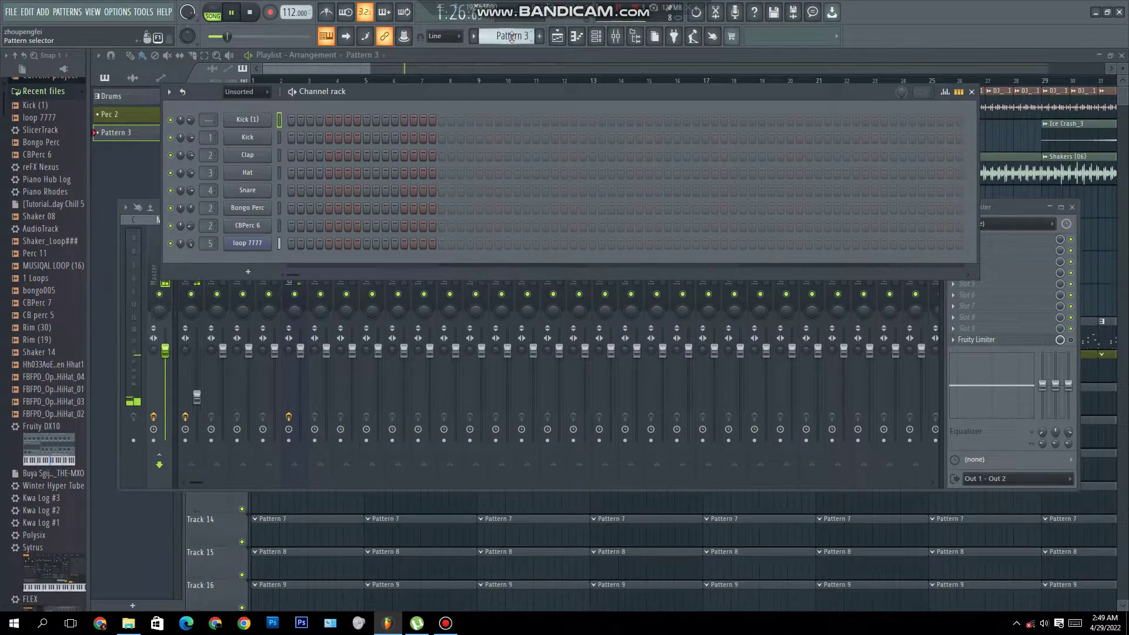
click(247, 275)
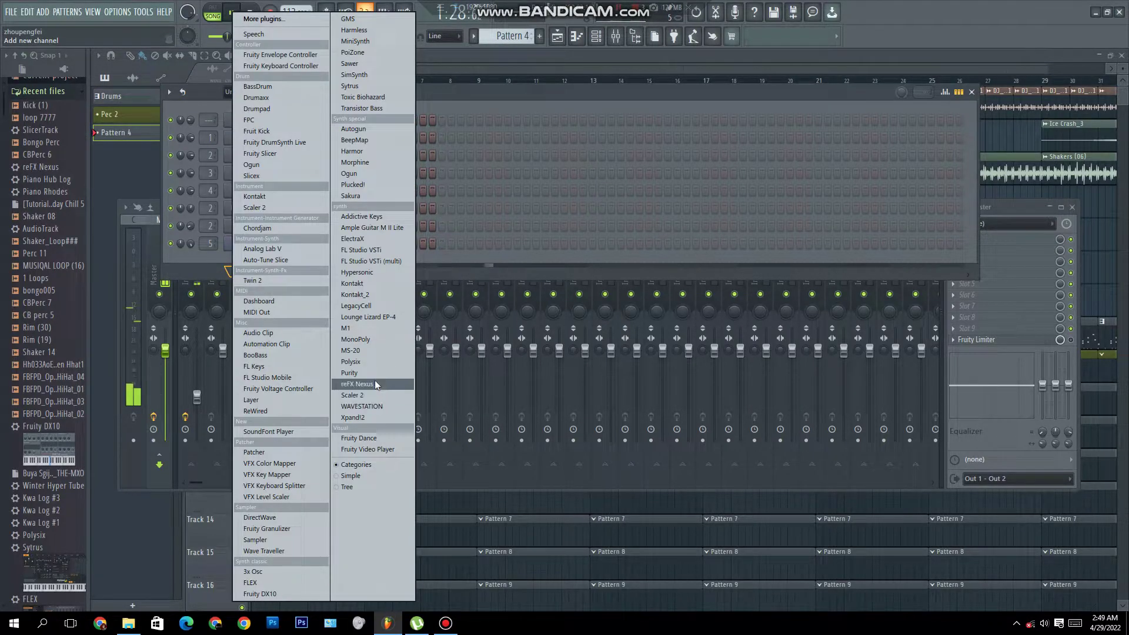
click(372, 371)
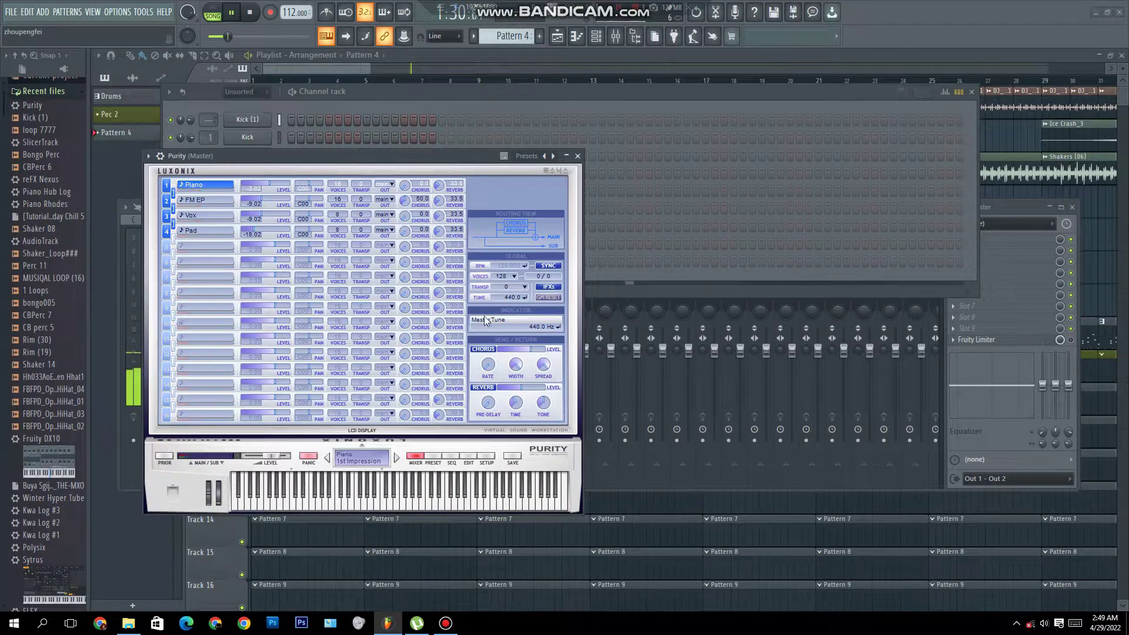
Step: Choose a preset from Purity's Slow Synth category and lower the Purity channel volume to 25%
click(434, 457)
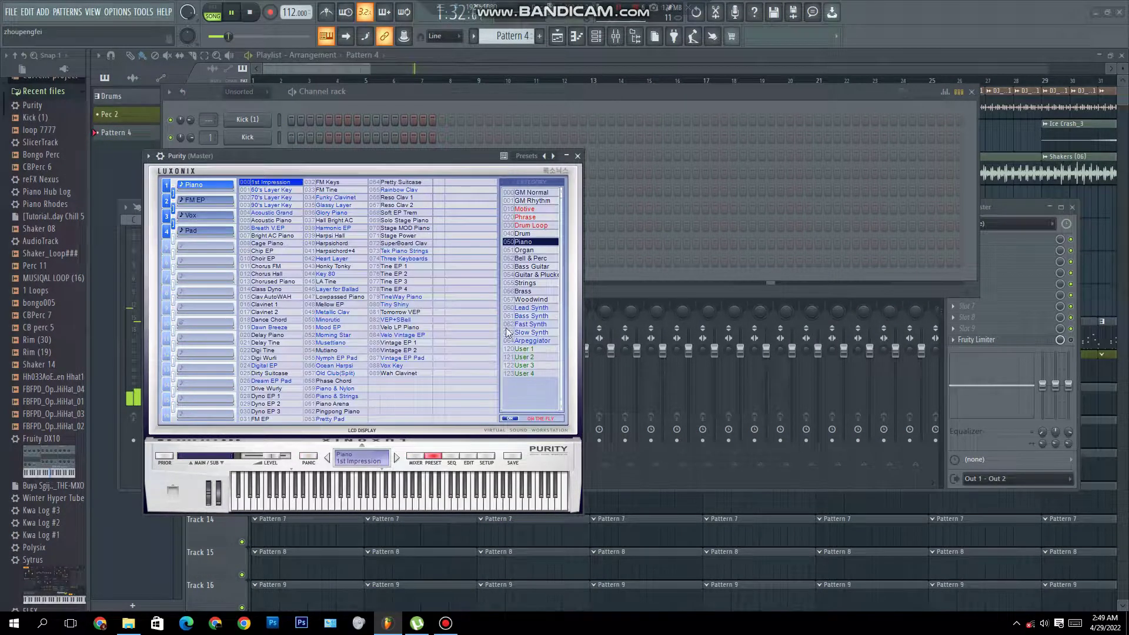
click(546, 332)
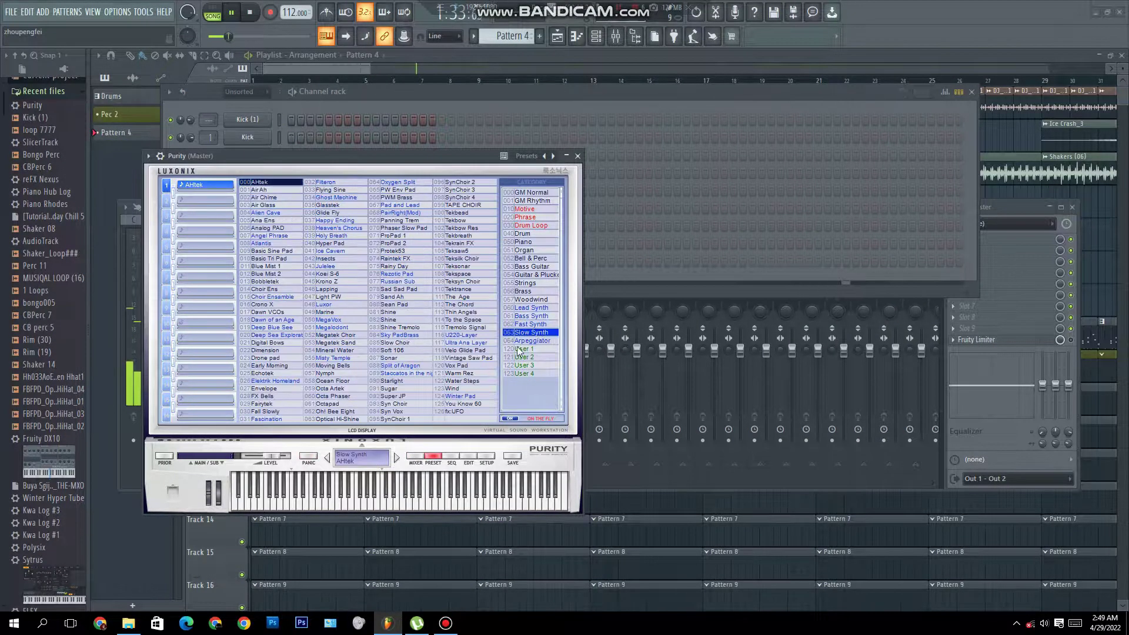
click(410, 357)
click(577, 155)
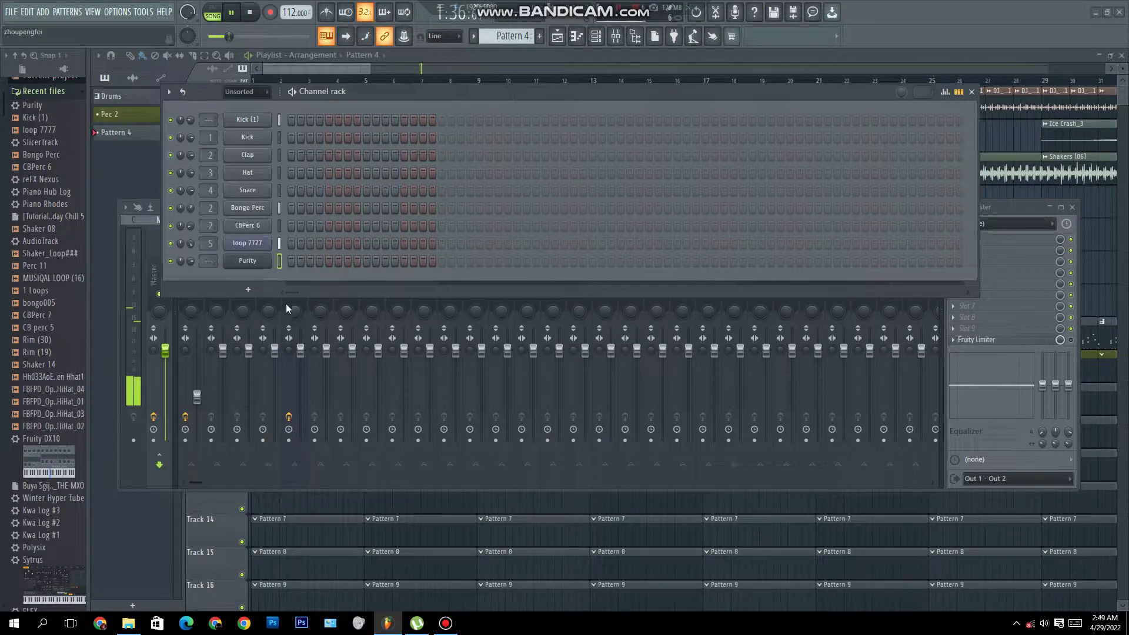
right_click(231, 267)
click(190, 261)
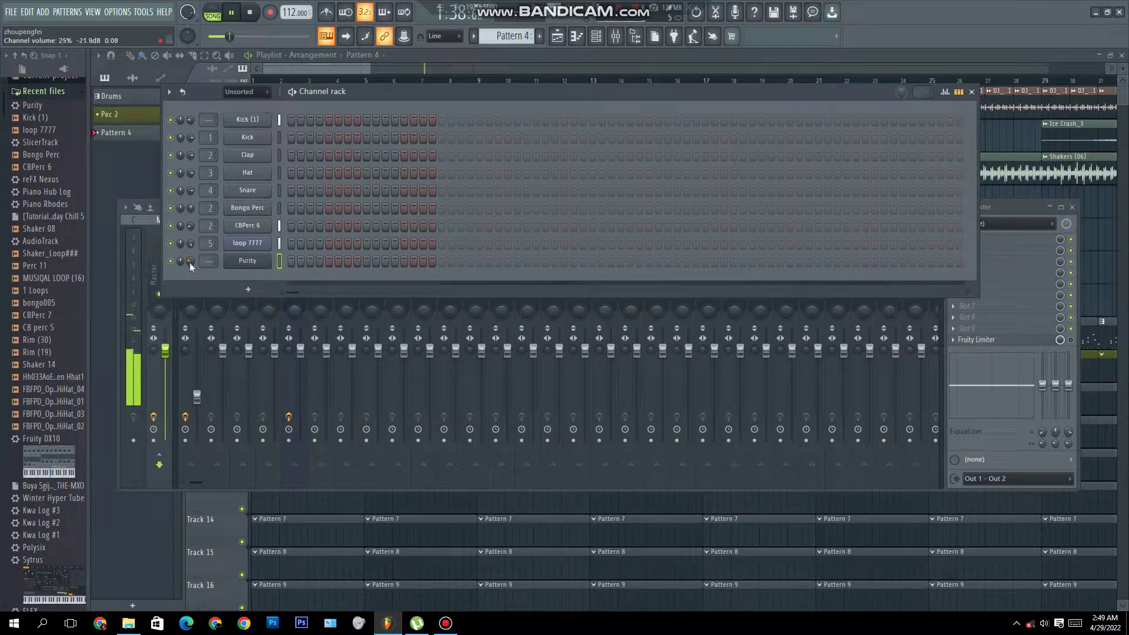
Step: Draw a two-bar chord of C5, E5, G5 and A5 in Purity's piano roll and strongly lower the notes' velocity
right_click(259, 266)
click(297, 261)
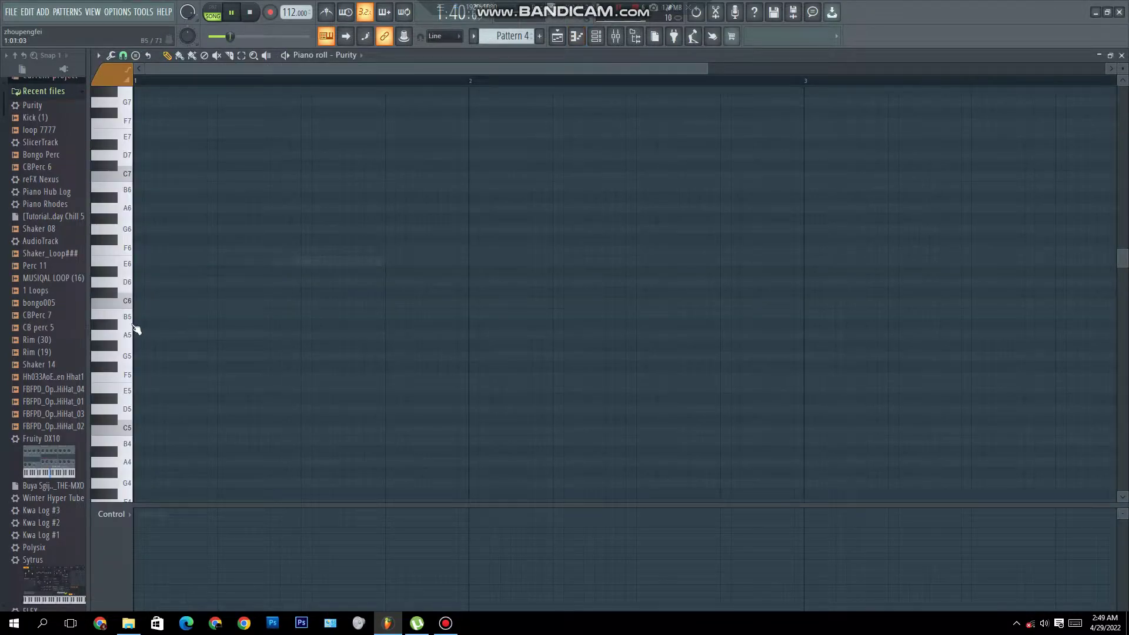
scroll(130, 334, down, 3)
click(127, 301)
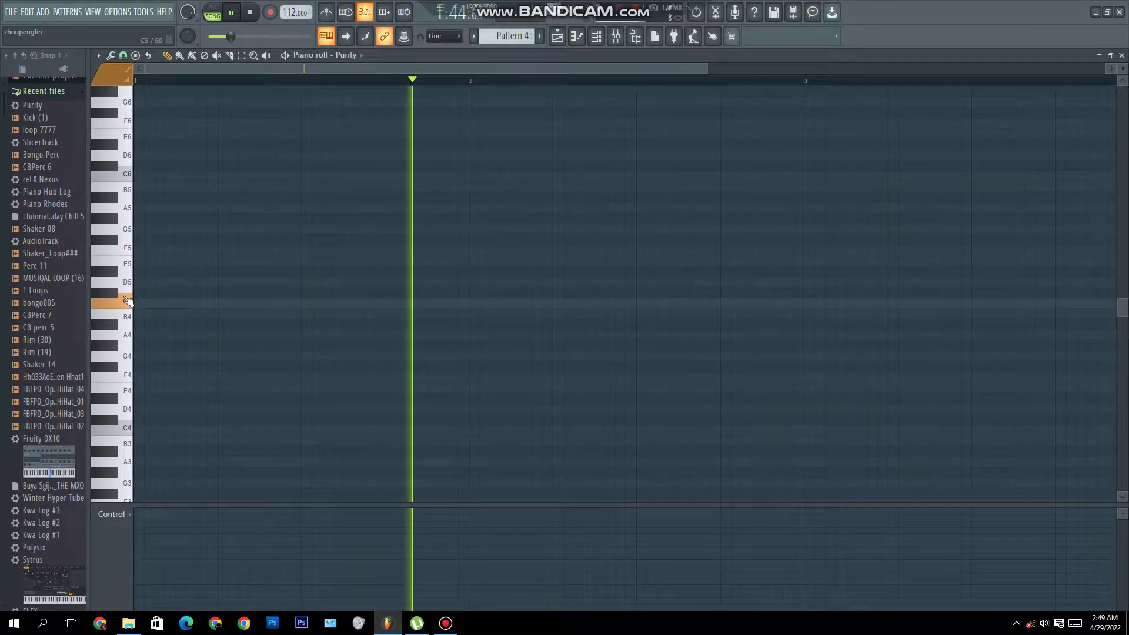
click(144, 302)
drag(151, 302, 796, 240)
drag(154, 261, 139, 261)
drag(154, 207, 140, 207)
click(144, 230)
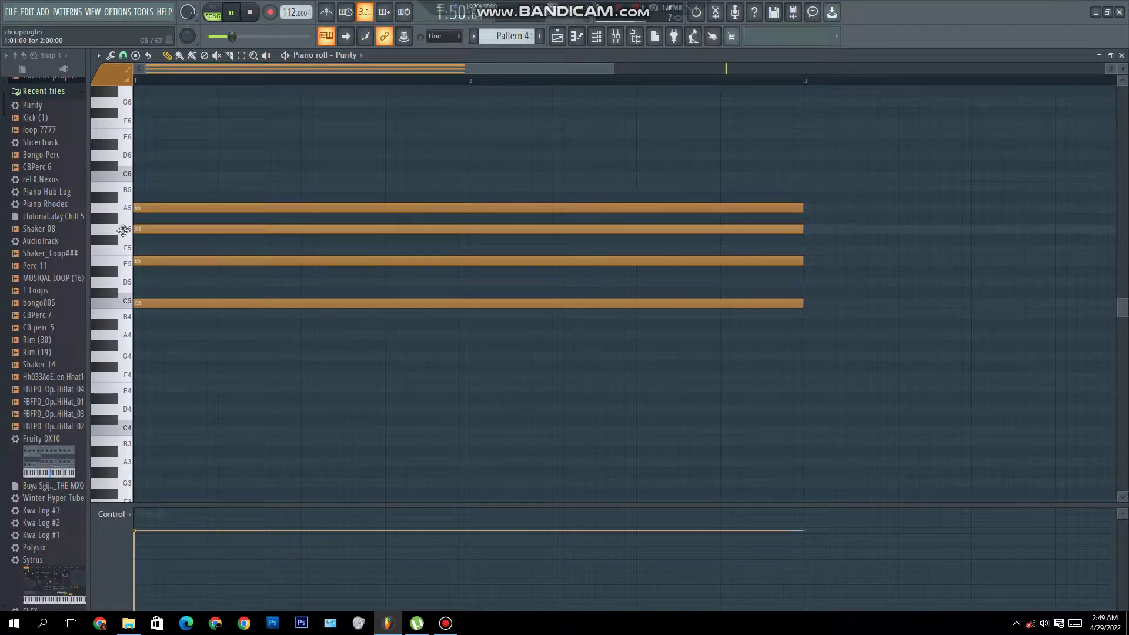
drag(158, 549, 154, 603)
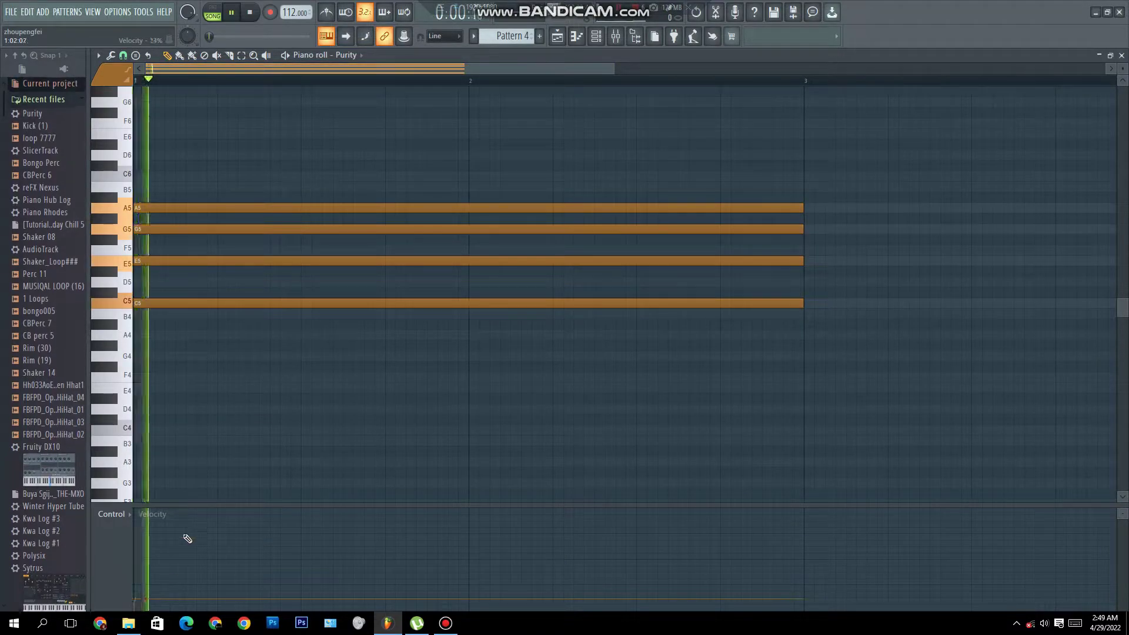
key(space)
Step: Delete the chord's G5, E5 and A5 notes, add a two-bar D#5 note and play the result
right_click(147, 229)
click(127, 266)
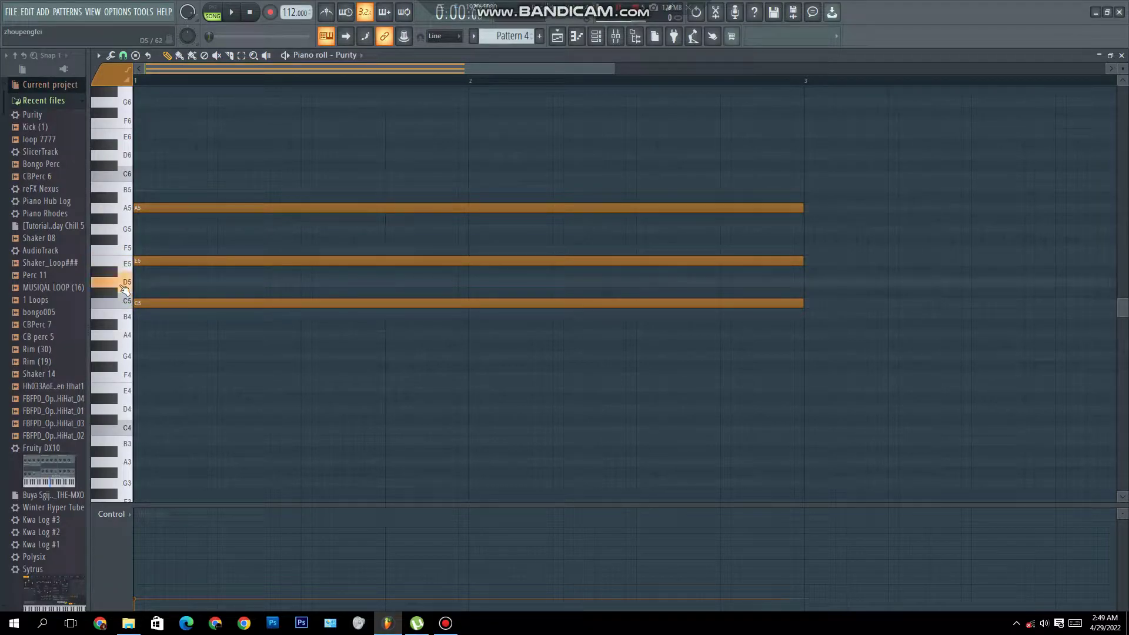
drag(155, 271, 137, 265)
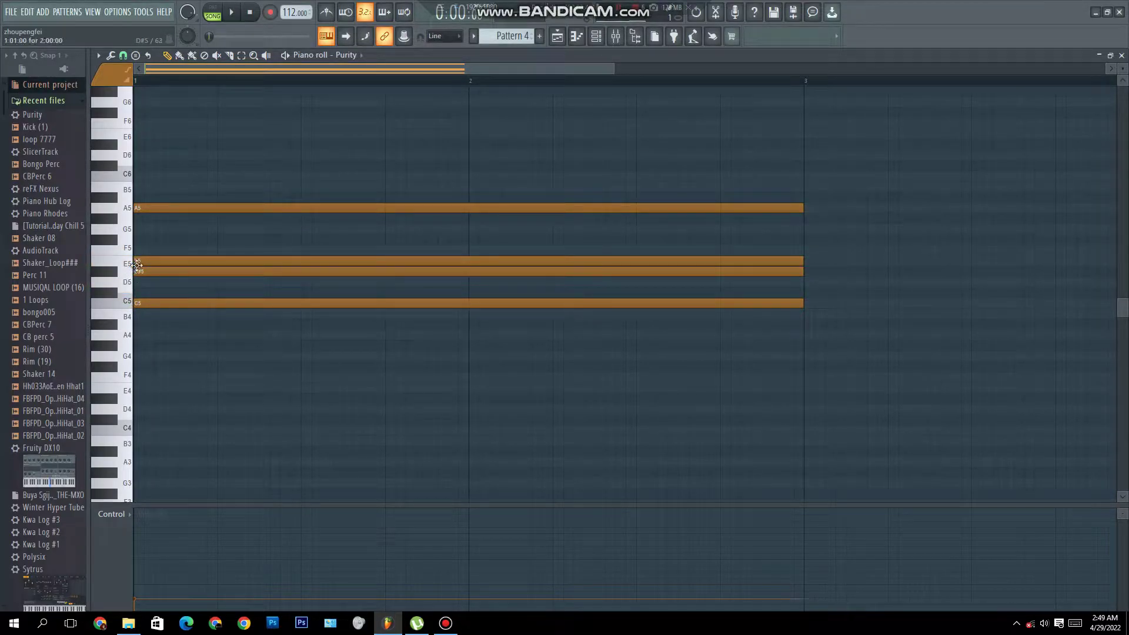
right_click(138, 262)
key(space)
key(space)
key(space)
right_click(163, 207)
key(space)
key(space)
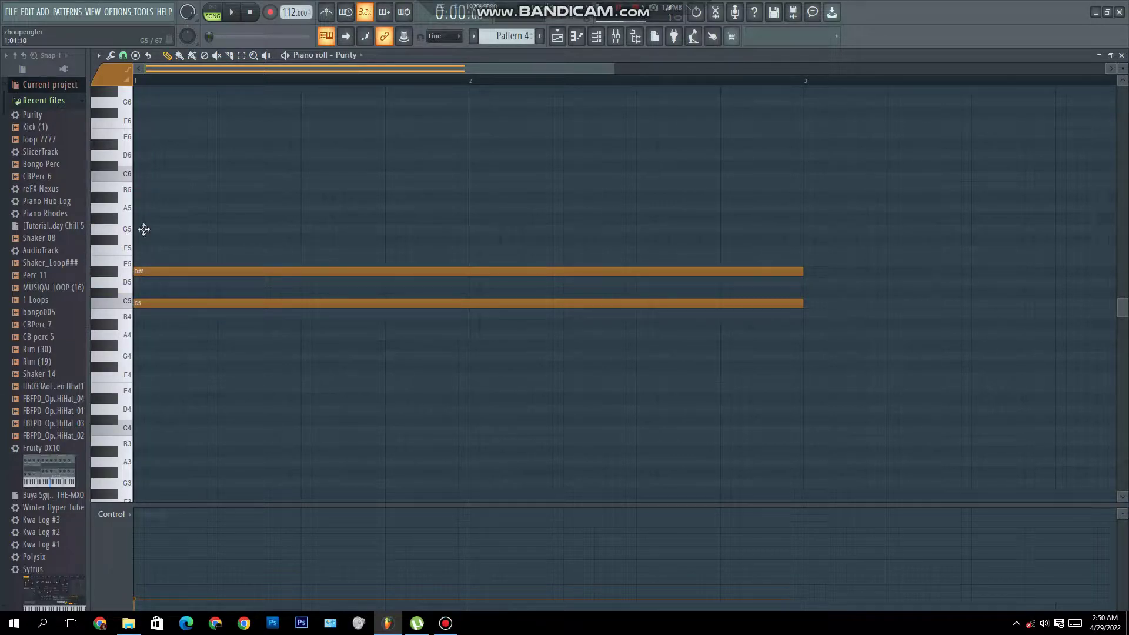
Step: Add two-bar G5 and A#5 notes to the chord and play it back
click(137, 229)
key(space)
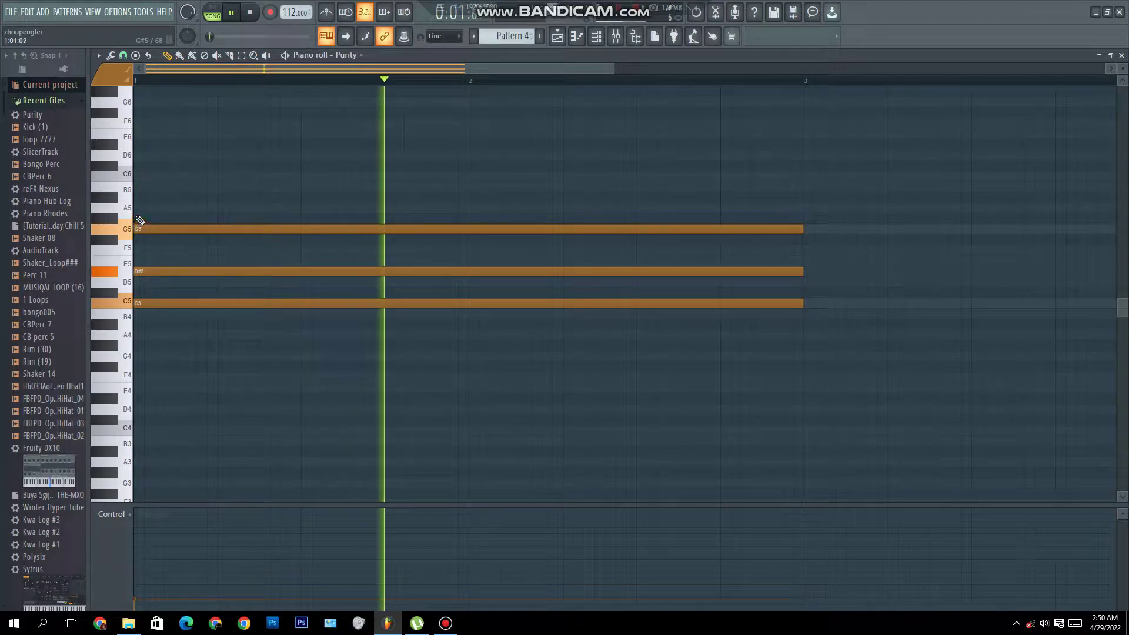
key(space)
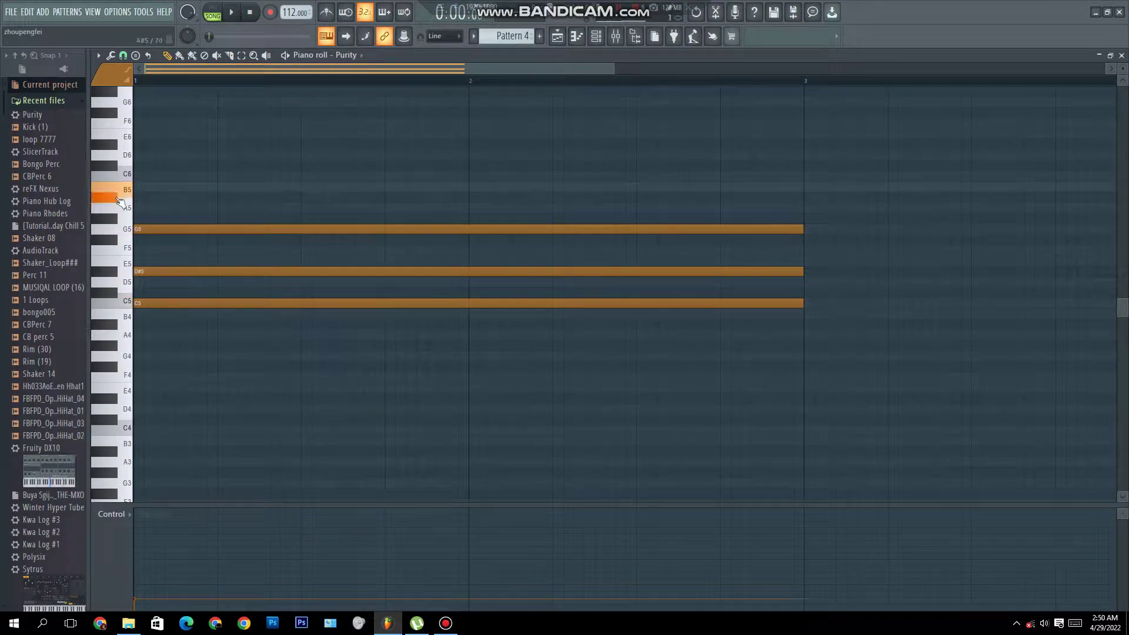
click(138, 197)
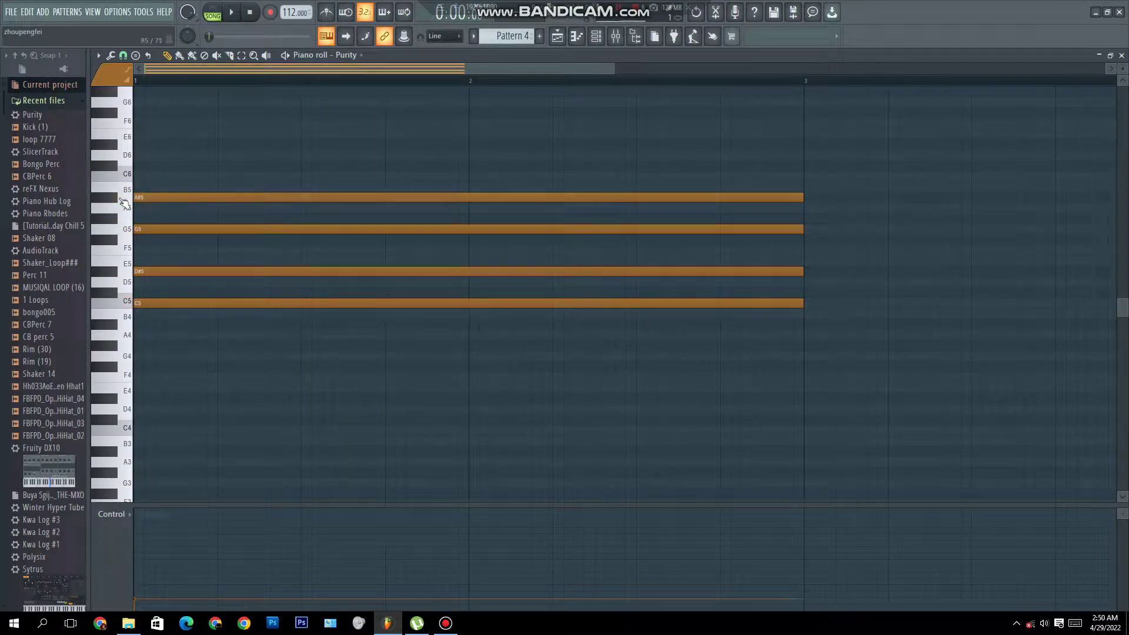
key(space)
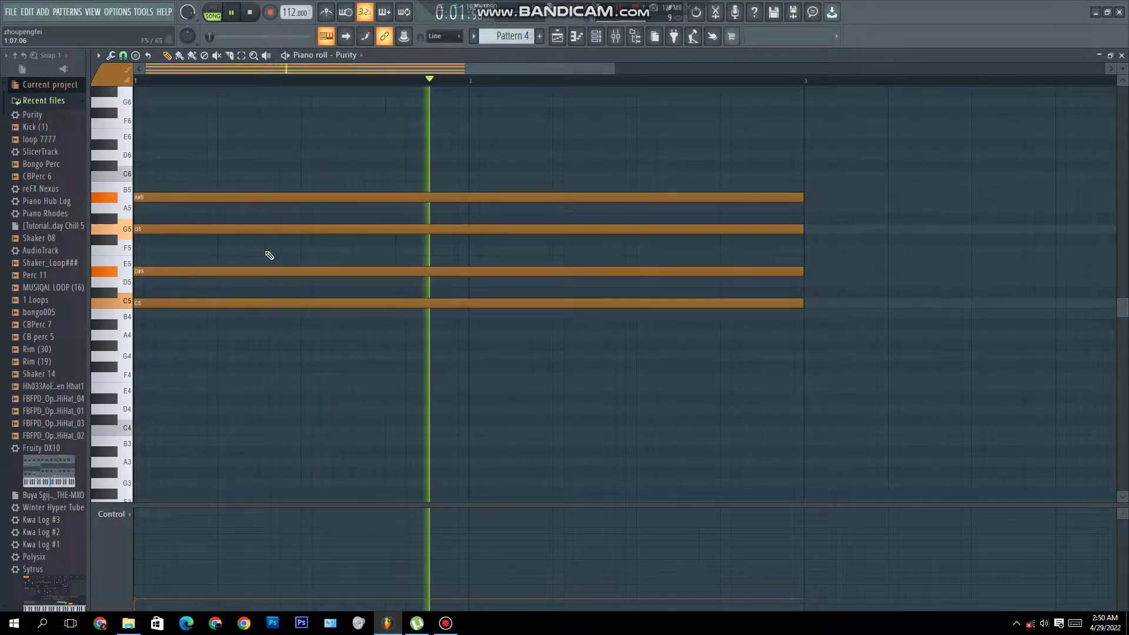
Step: Transpose the chord down one octave and duplicate it three times in succession
key(ctrl+Down)
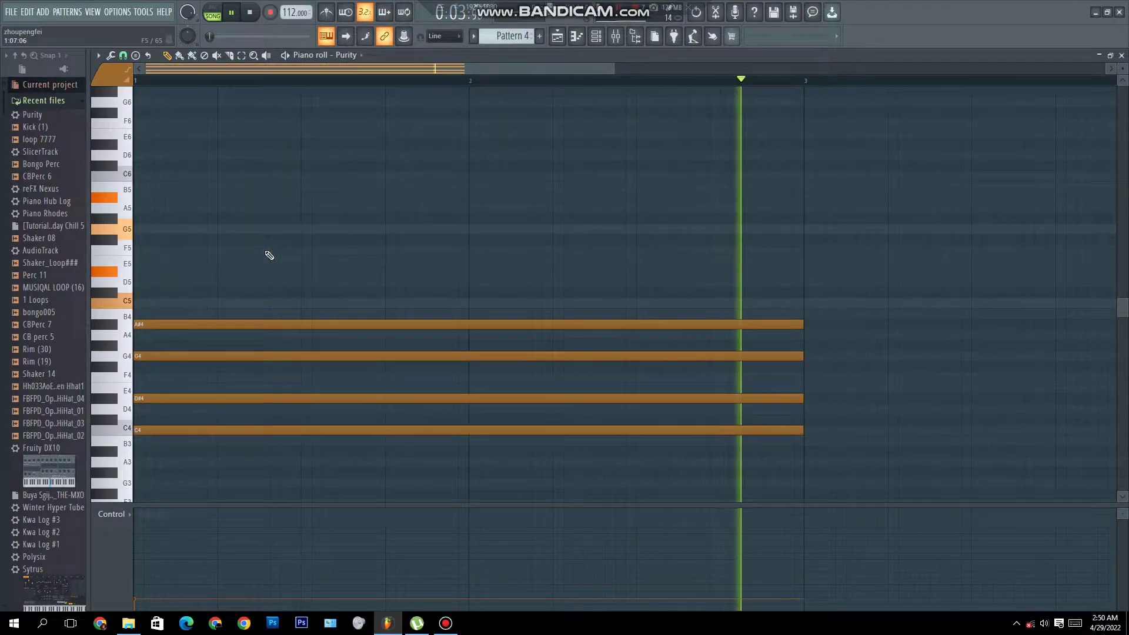
key(ctrl+b)
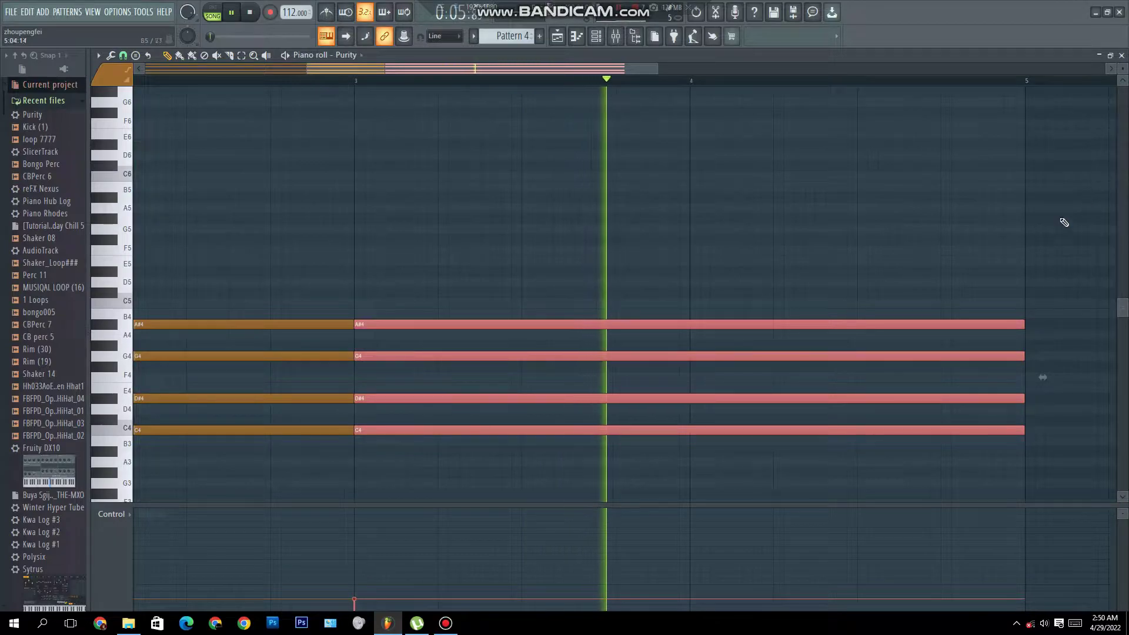
key(ctrl+b)
key(ctrl+b)
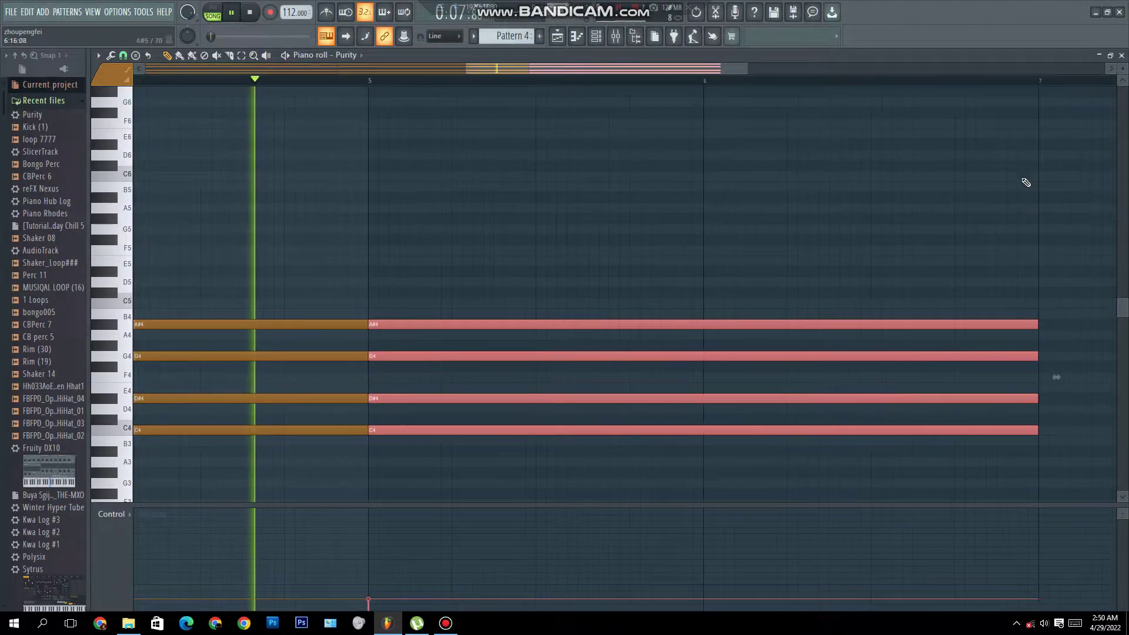
Step: Add a reFX Nexus channel to Pattern 4 and load the PD Chillpad 1 preset from Single Layer Pads
key(F7)
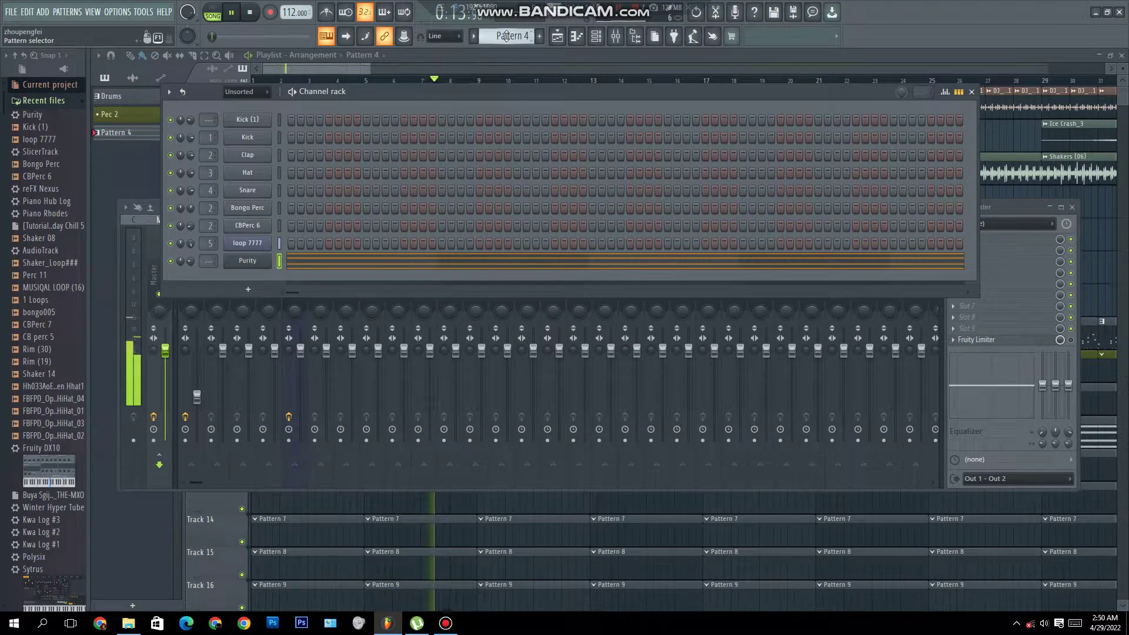
click(248, 289)
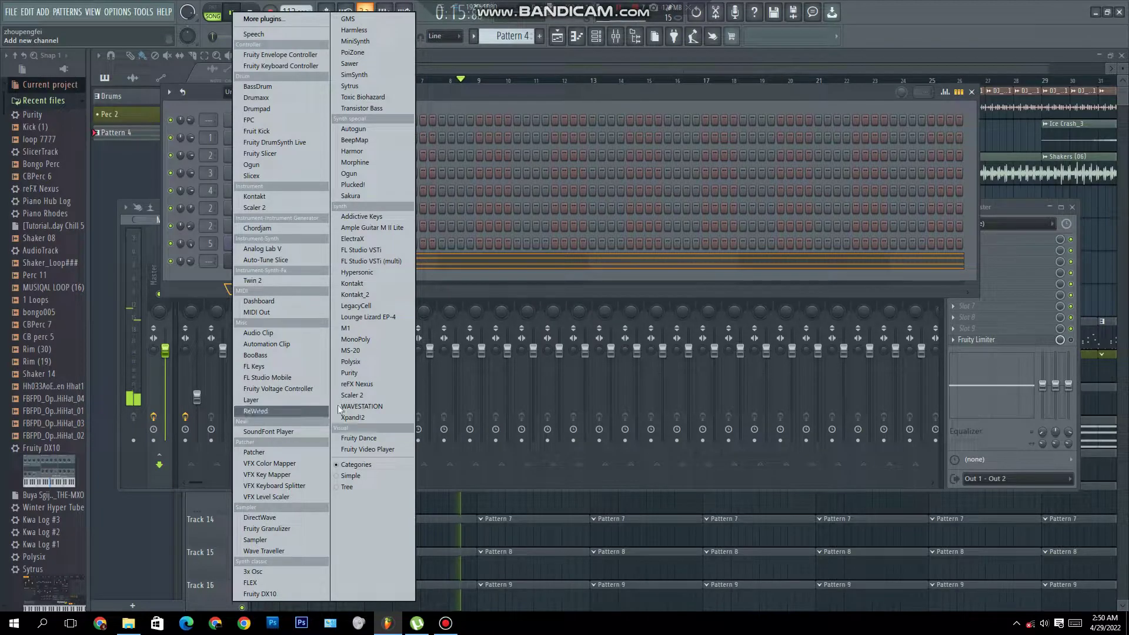
click(358, 386)
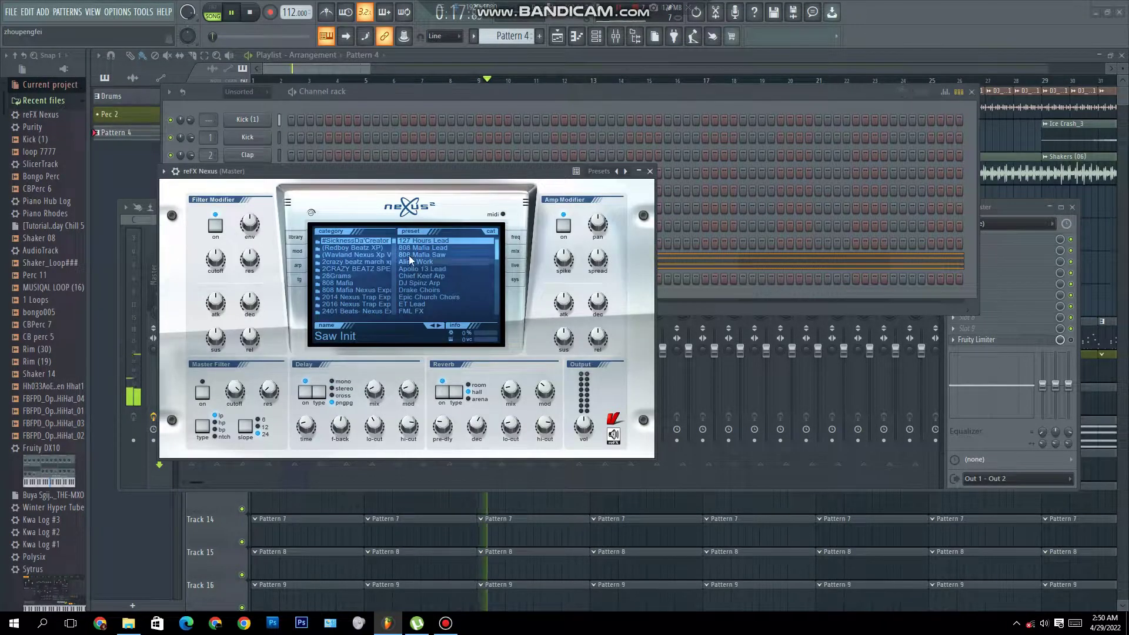
mouse_move(396, 255)
mouse_down()
mouse_move(401, 286)
mouse_move(400, 274)
mouse_up()
scroll(389, 267, down, 8)
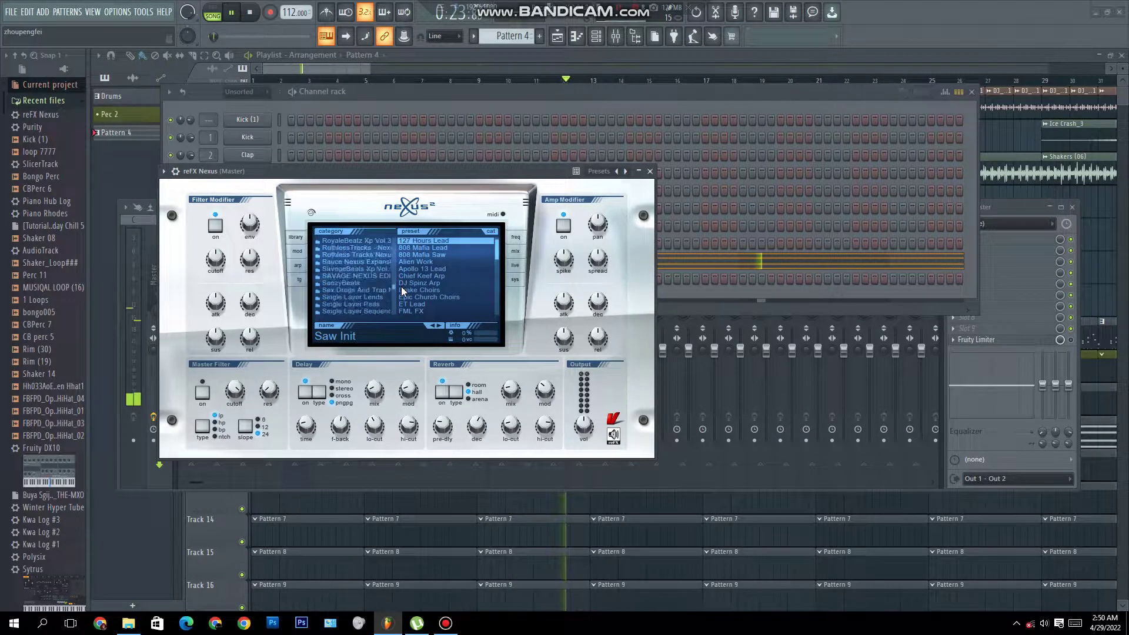
click(390, 263)
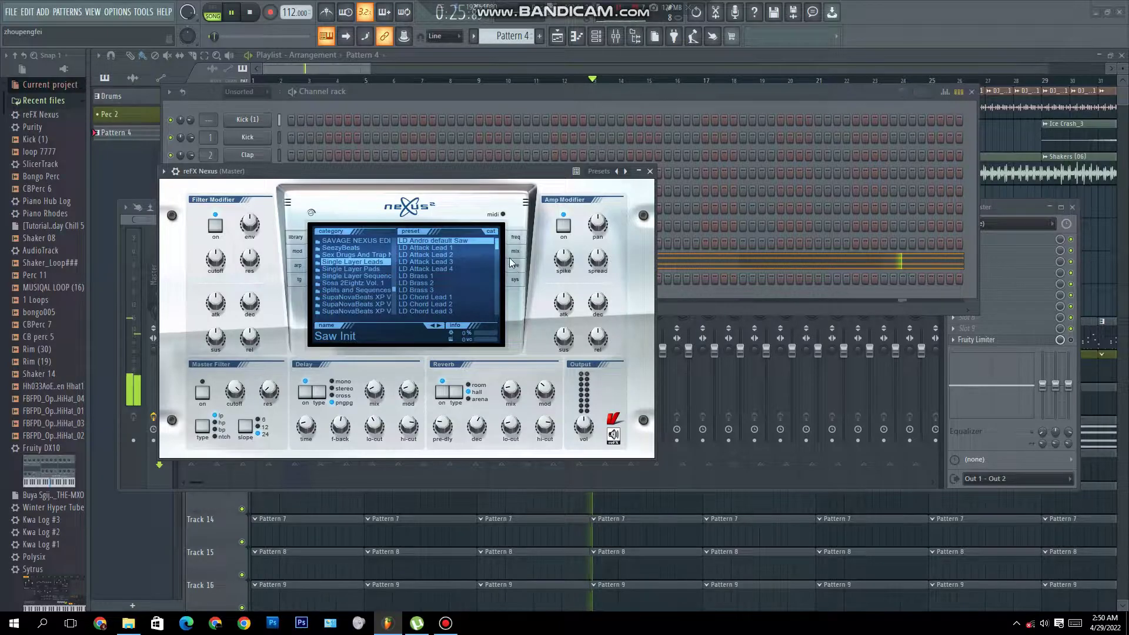
drag(497, 247, 495, 256)
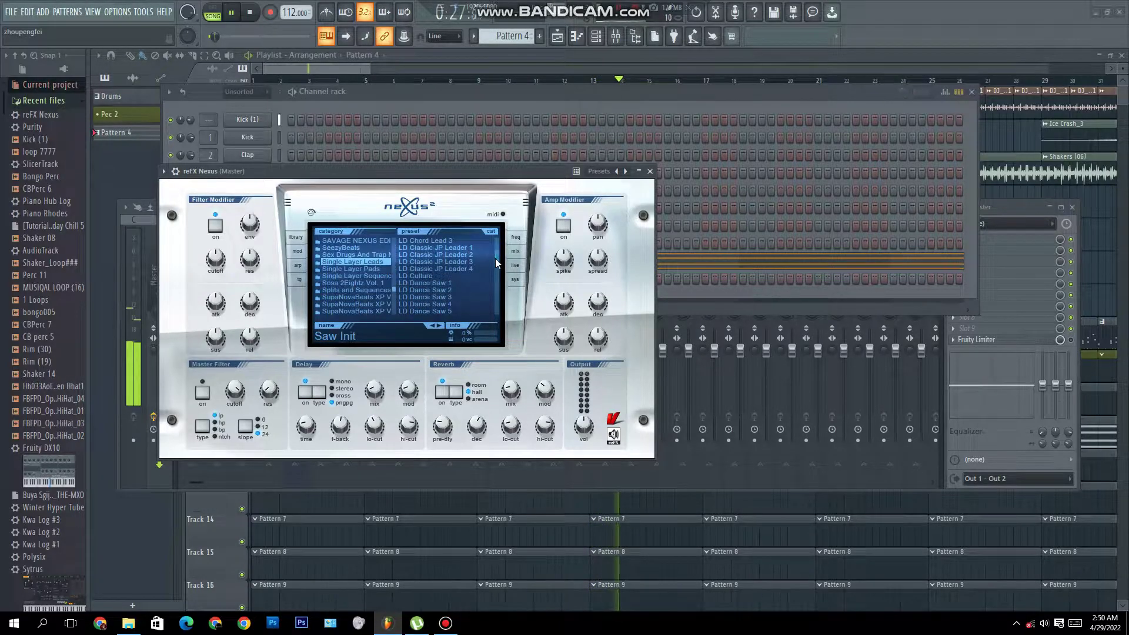
click(387, 269)
drag(498, 245, 498, 253)
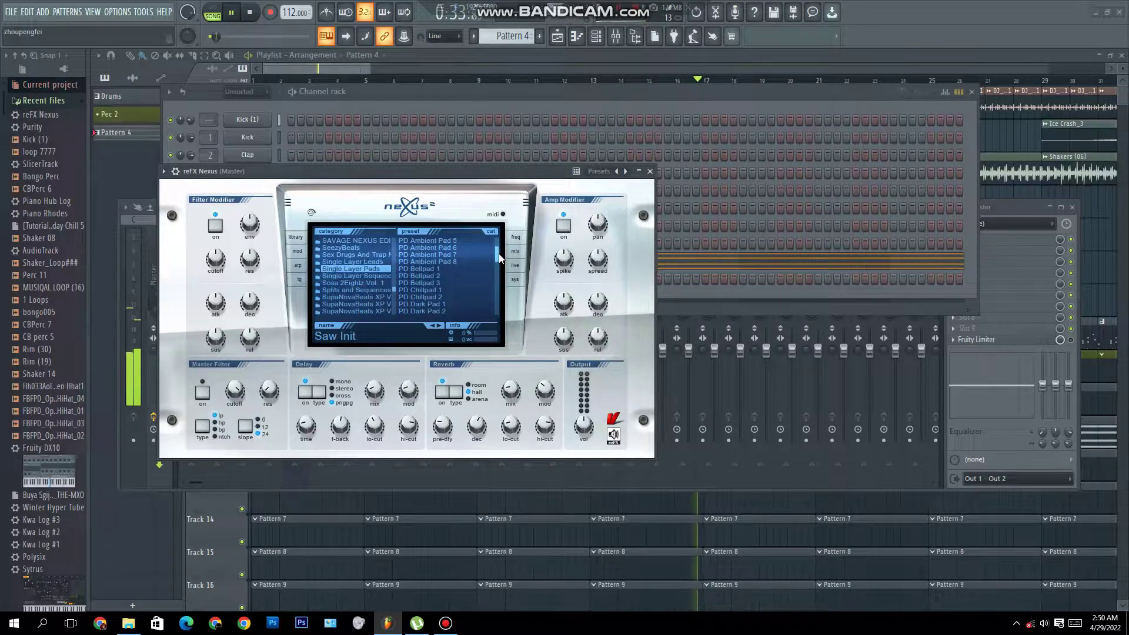
click(452, 291)
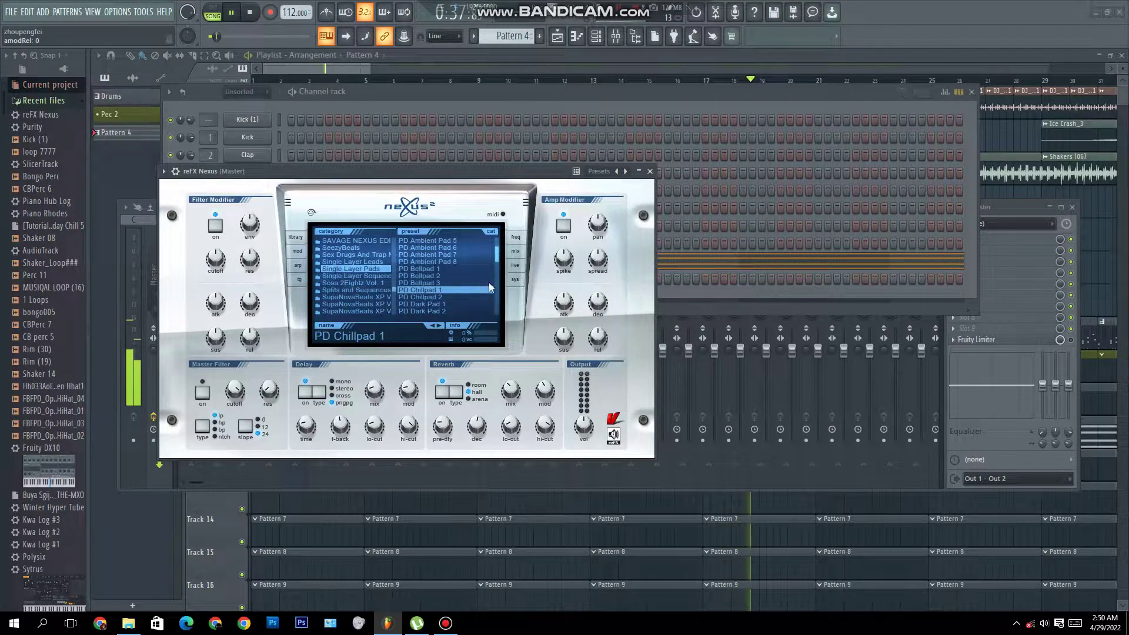
click(651, 172)
Step: Fill eight bars of the reFX Nexus channel's piano roll with consecutive two-bar C4 notes in Pattern 4
right_click(276, 281)
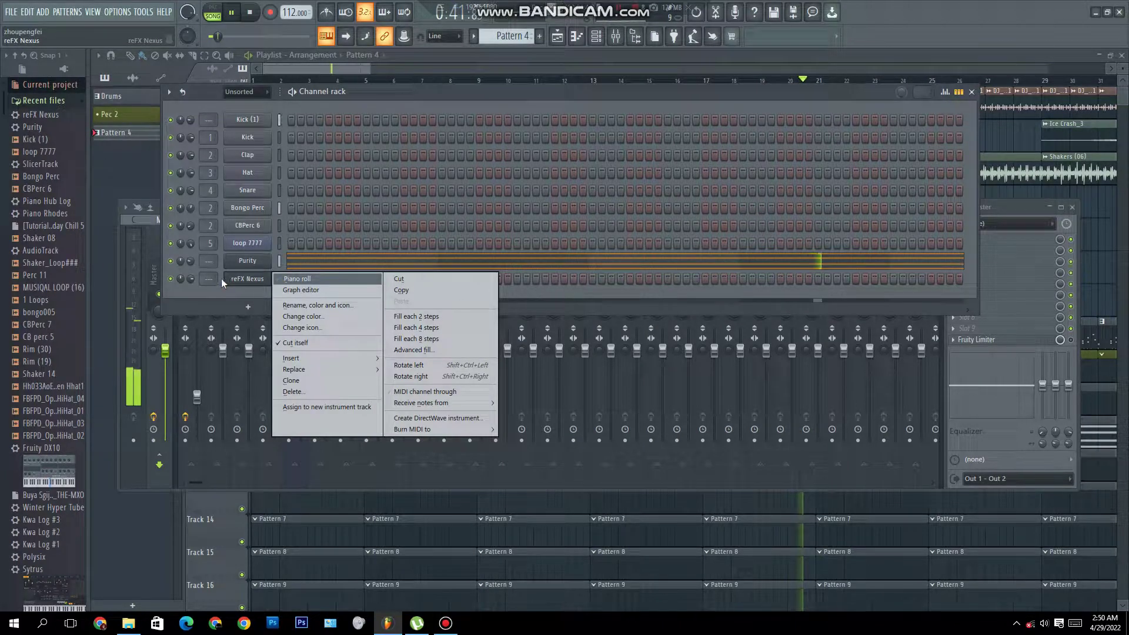
click(190, 278)
right_click(271, 276)
click(285, 277)
scroll(159, 308, down, 3)
mouse_move(159, 311)
mouse_down()
mouse_move(109, 302)
mouse_move(116, 292)
mouse_move(156, 306)
mouse_up()
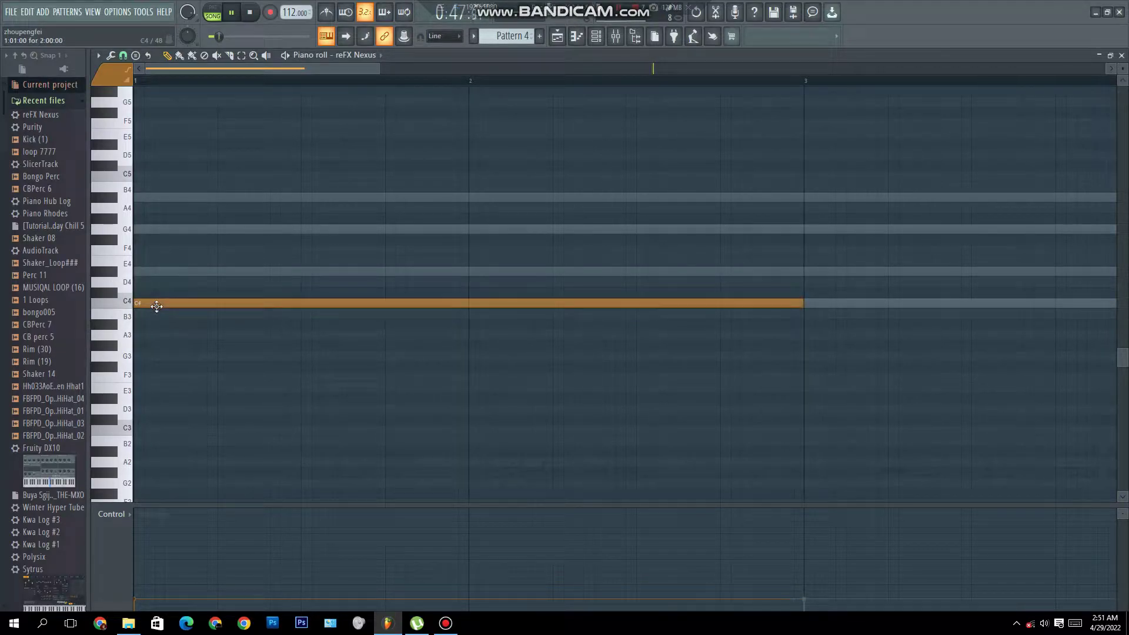
drag(379, 71, 760, 61)
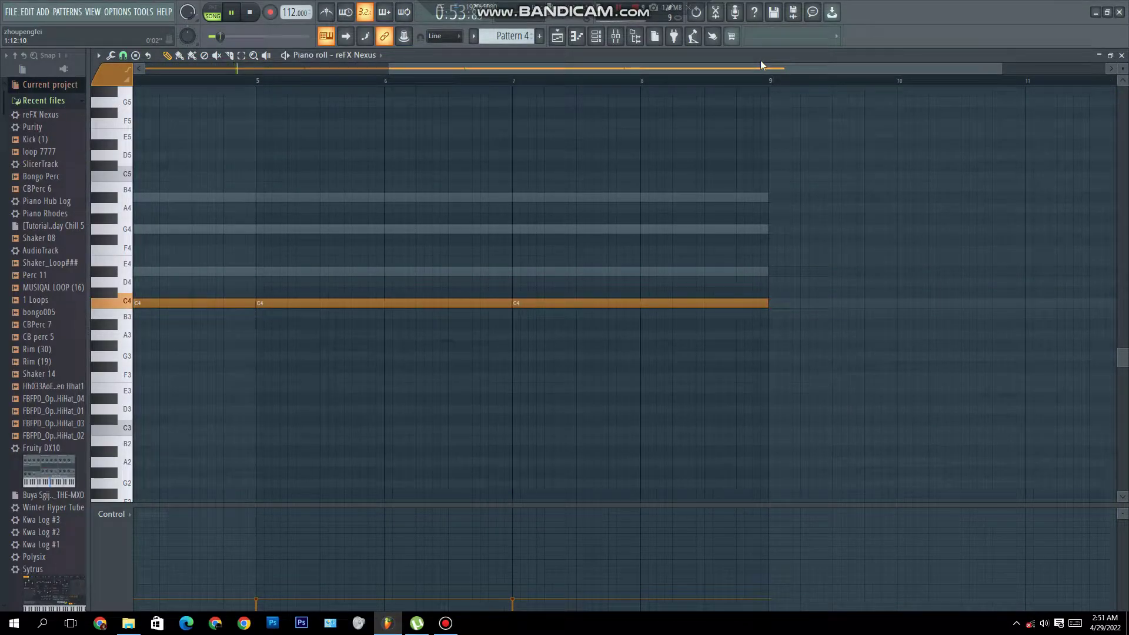
click(1121, 55)
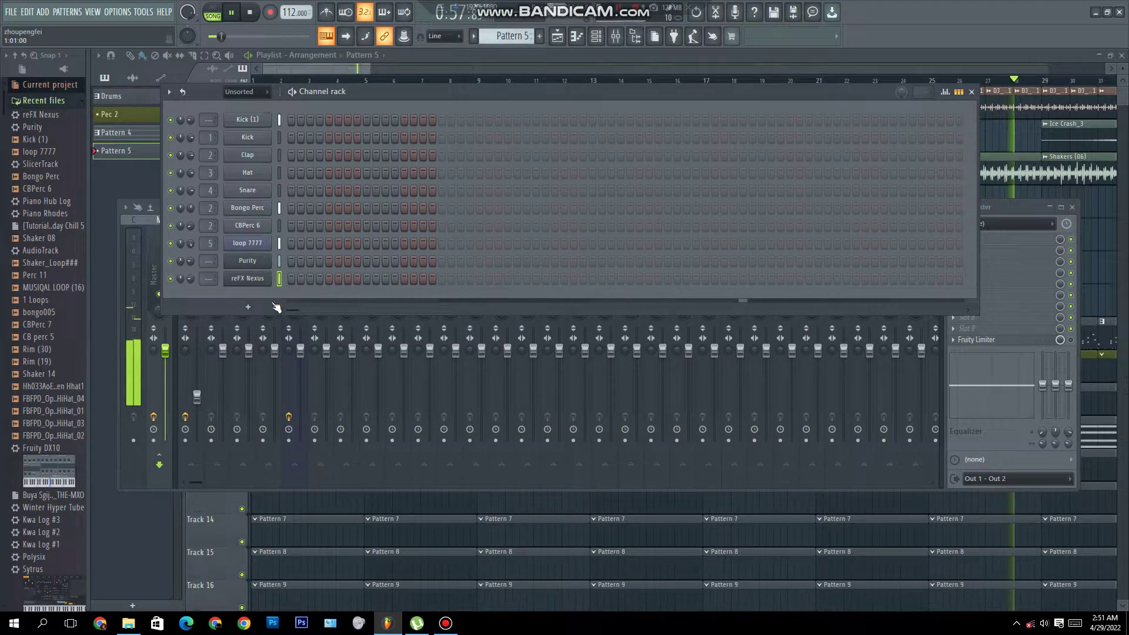
Step: Add a Harmless channel in Pattern 5 and select bars 17 through 32 of the playlist for looped playback
click(247, 306)
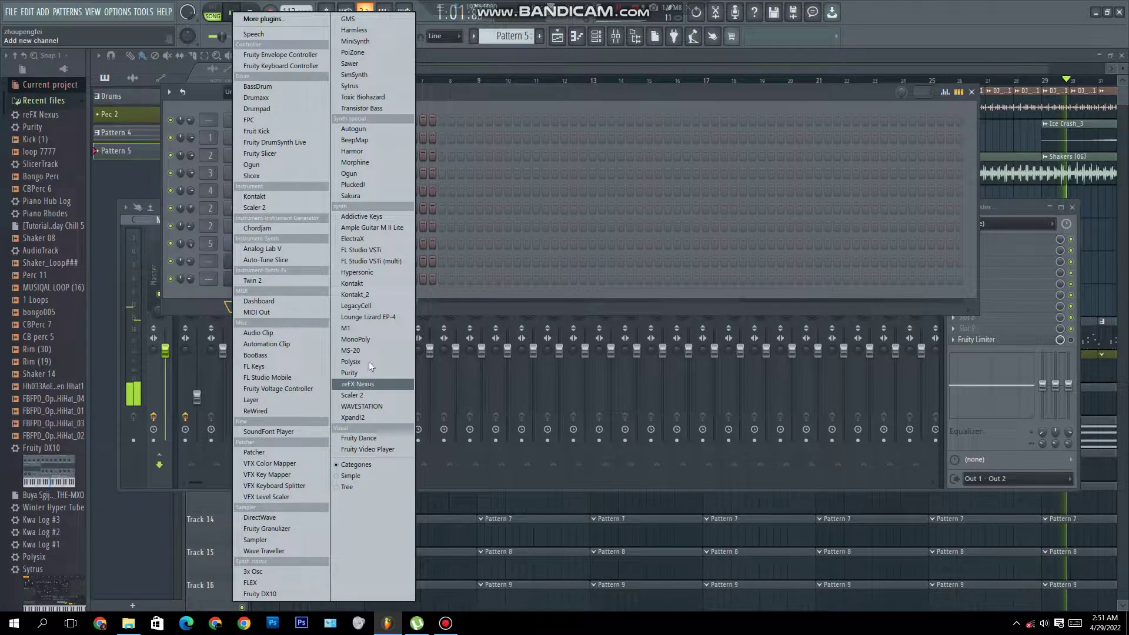
click(353, 30)
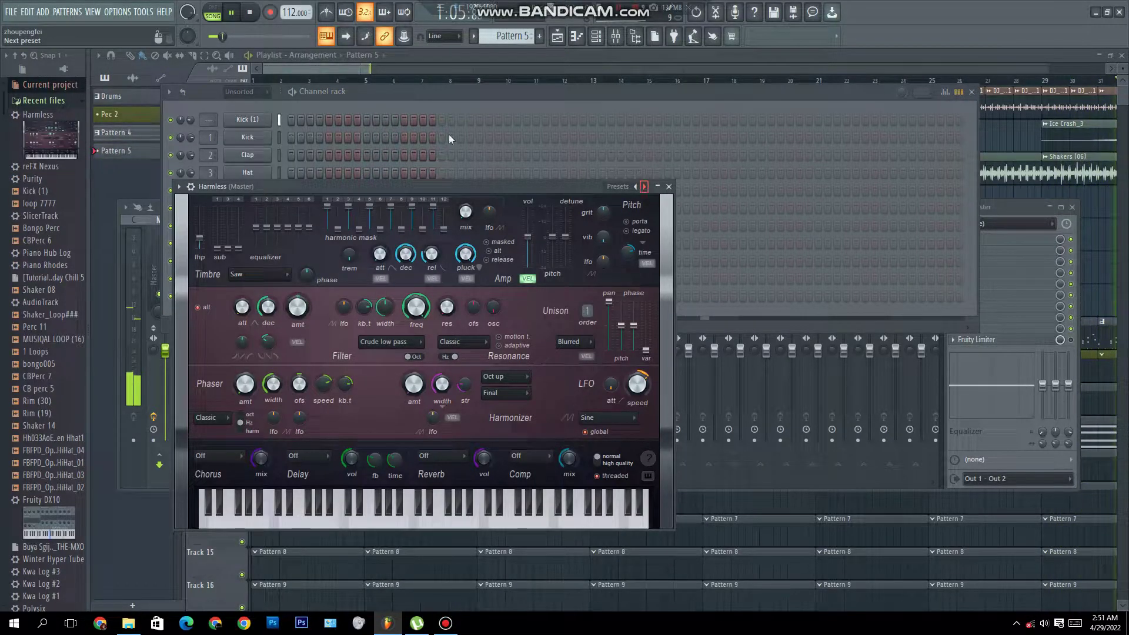
click(406, 54)
drag(371, 69, 667, 85)
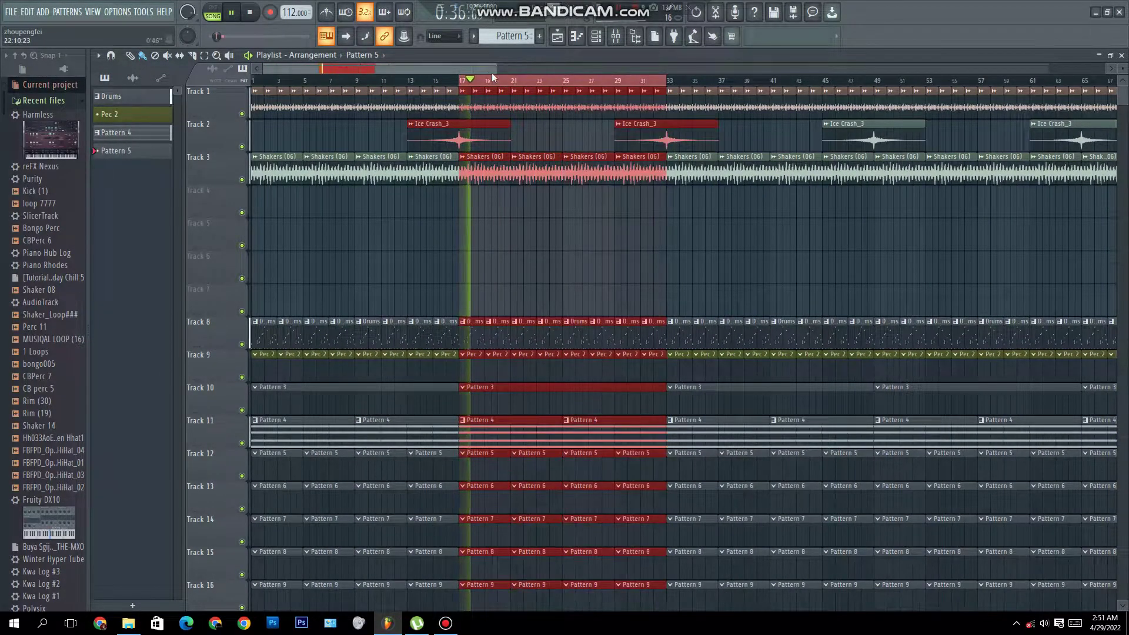
Step: Add a second reFX Nexus channel in Pattern 5 and load the Alien Work preset
click(596, 36)
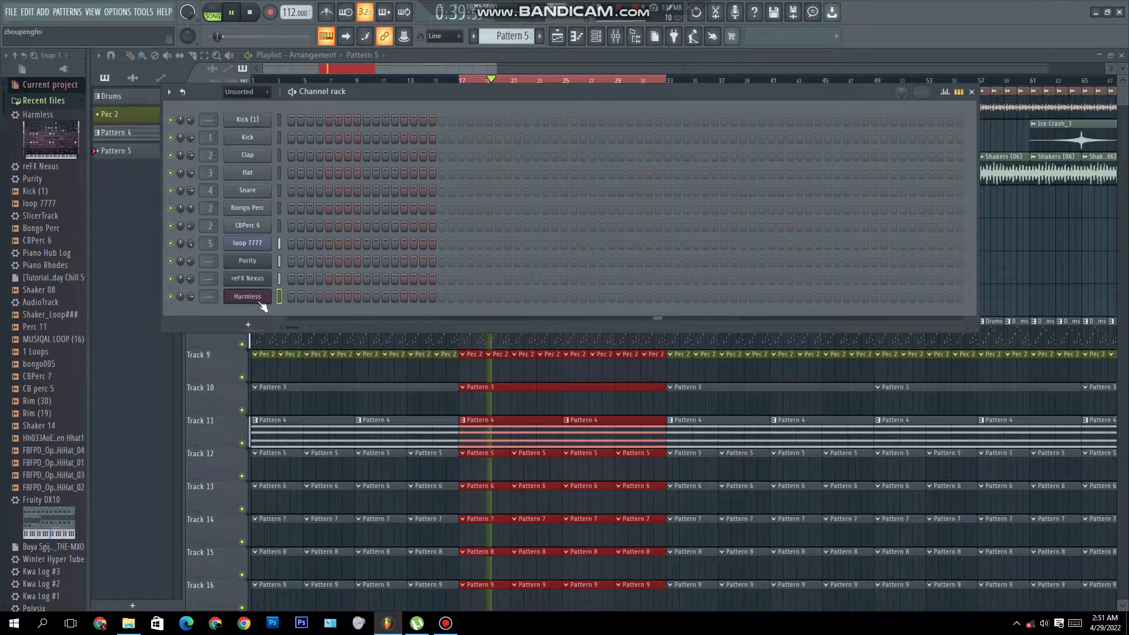
click(250, 325)
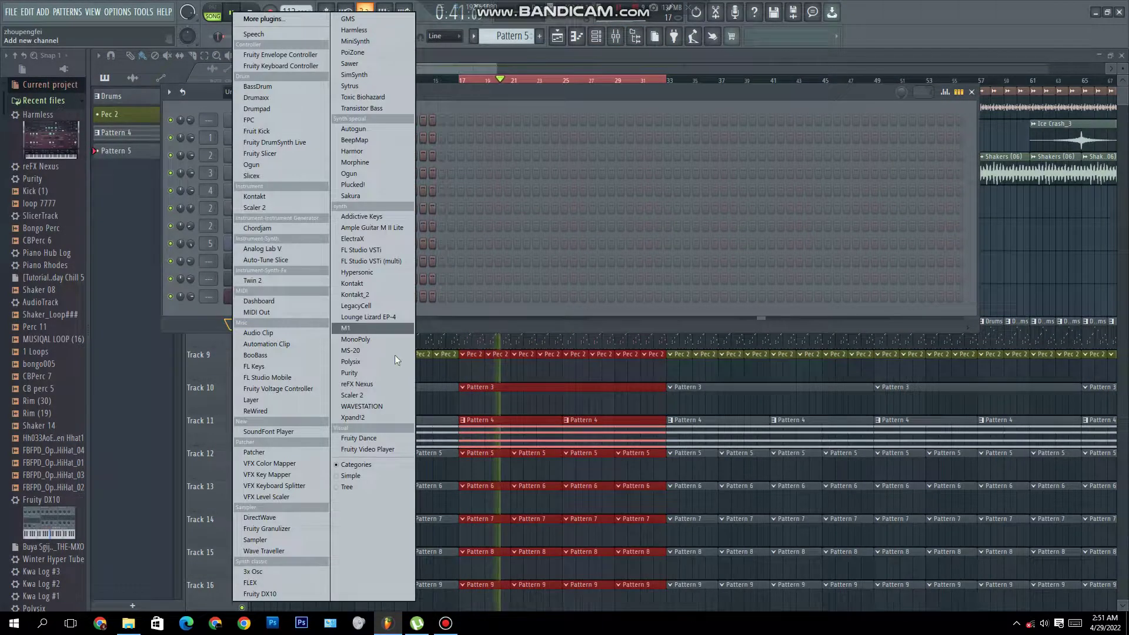
click(369, 384)
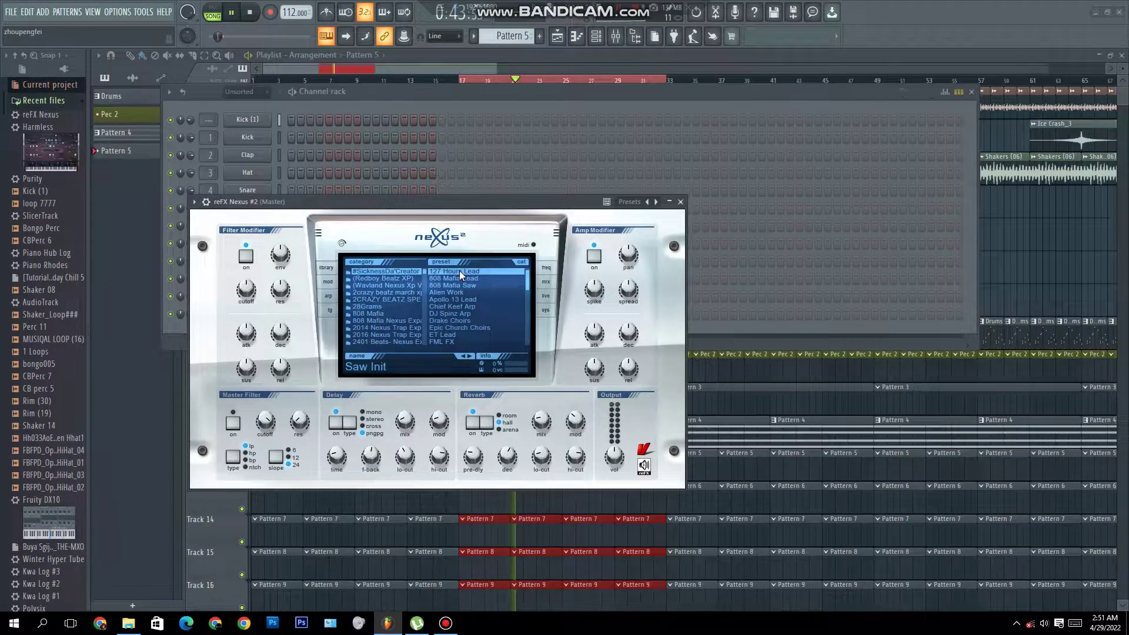
click(435, 293)
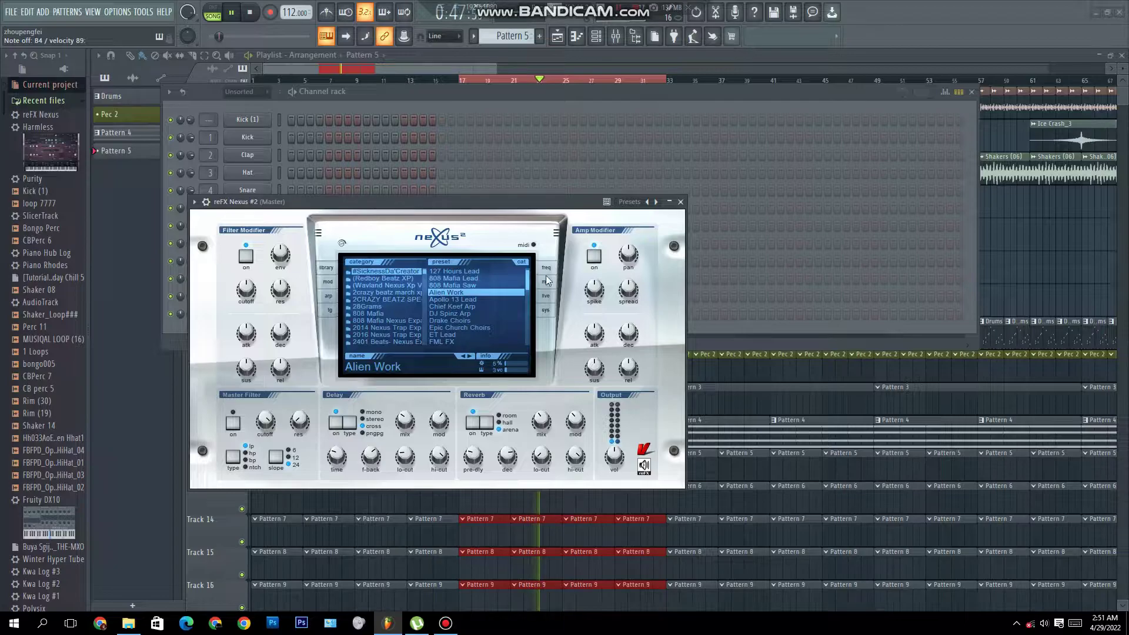
click(680, 202)
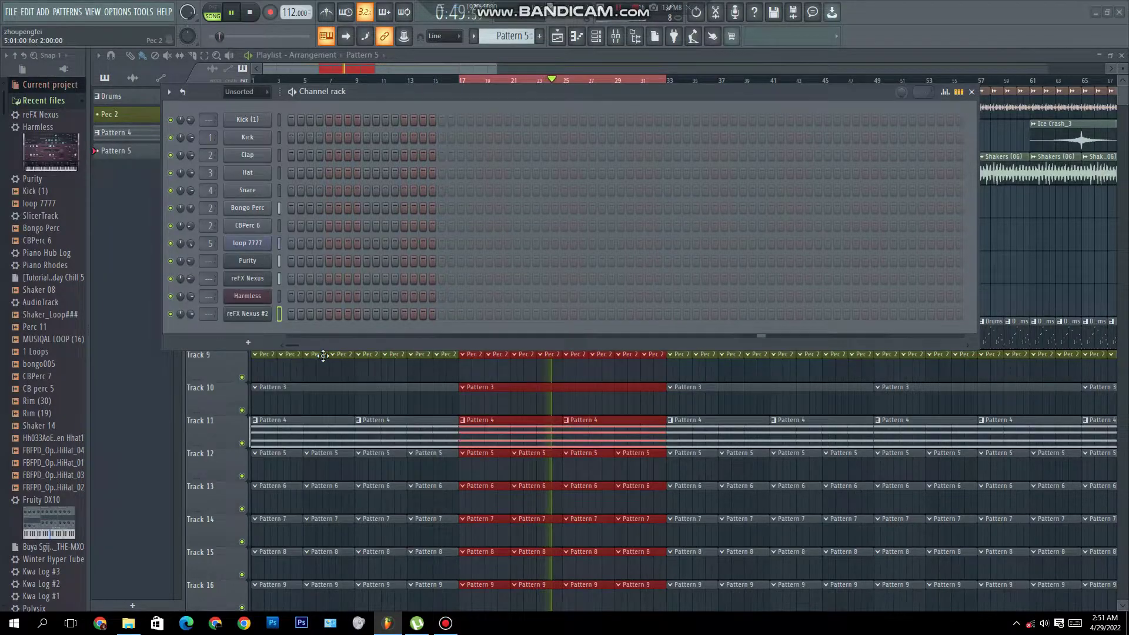
Step: Draw a C5 note in bar 1 of reFX Nexus #2's piano roll and shorten it to a very brief hit
right_click(266, 317)
click(288, 315)
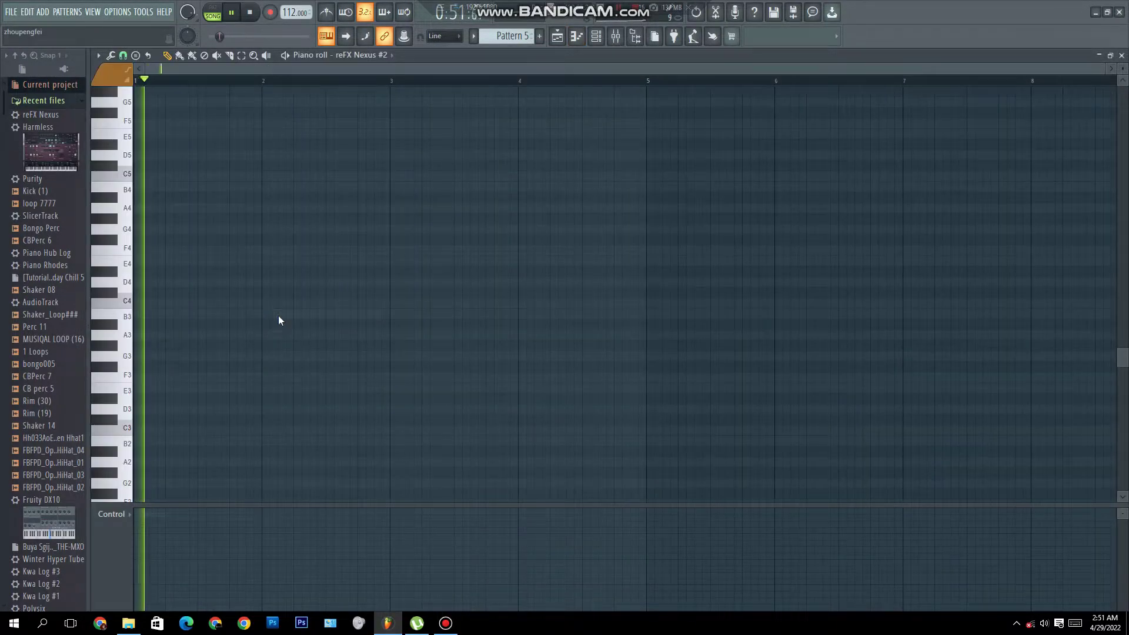
click(183, 175)
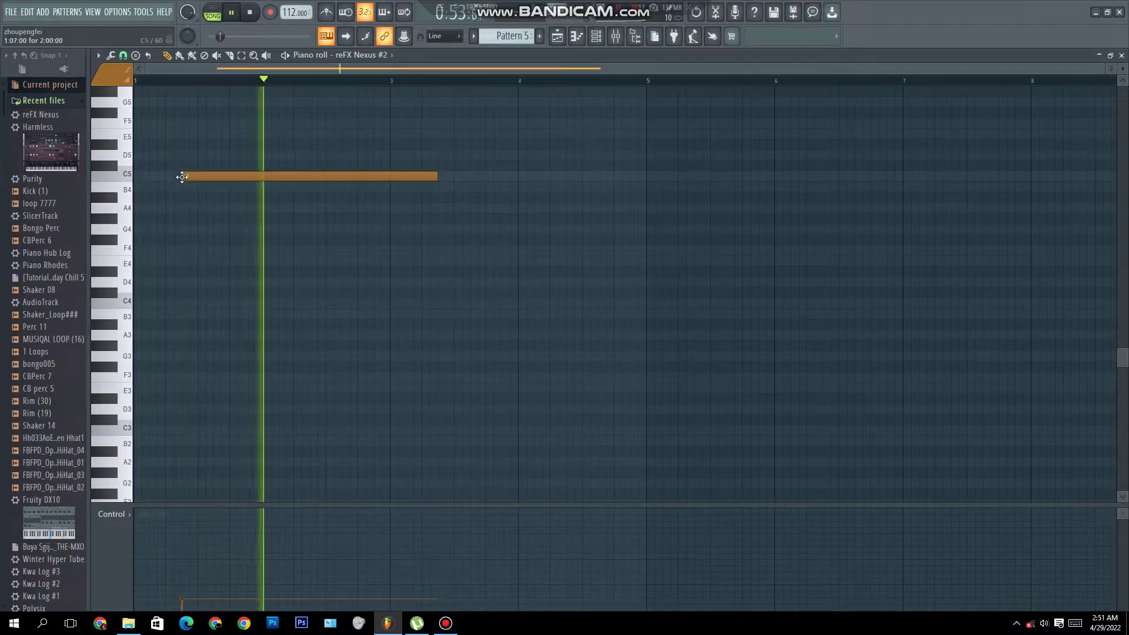
drag(438, 176, 98, 209)
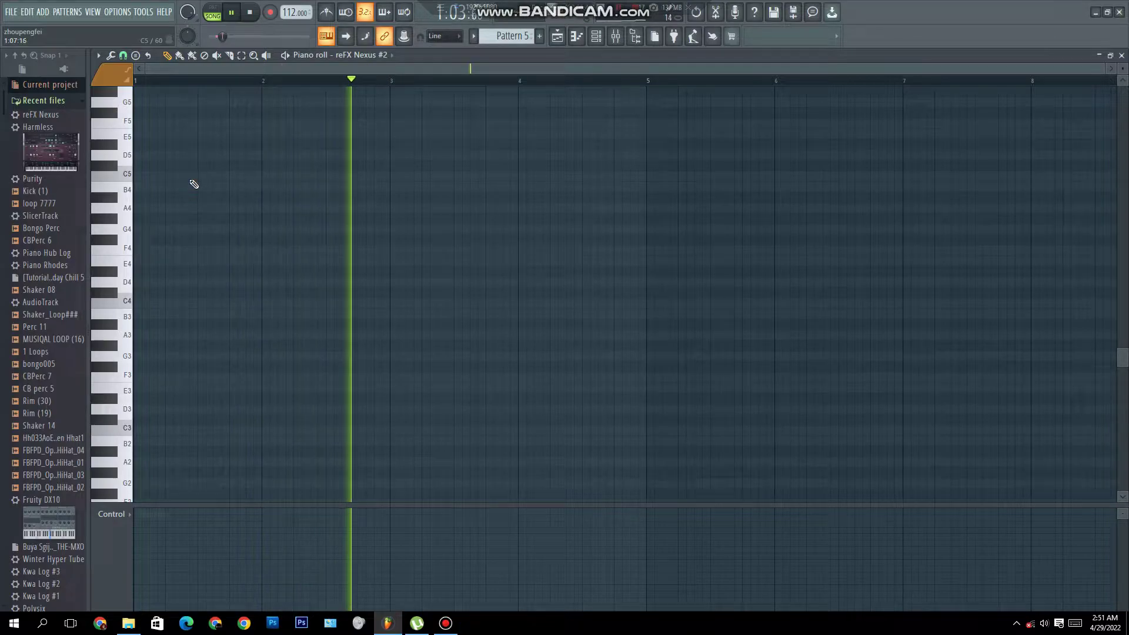
click(1121, 56)
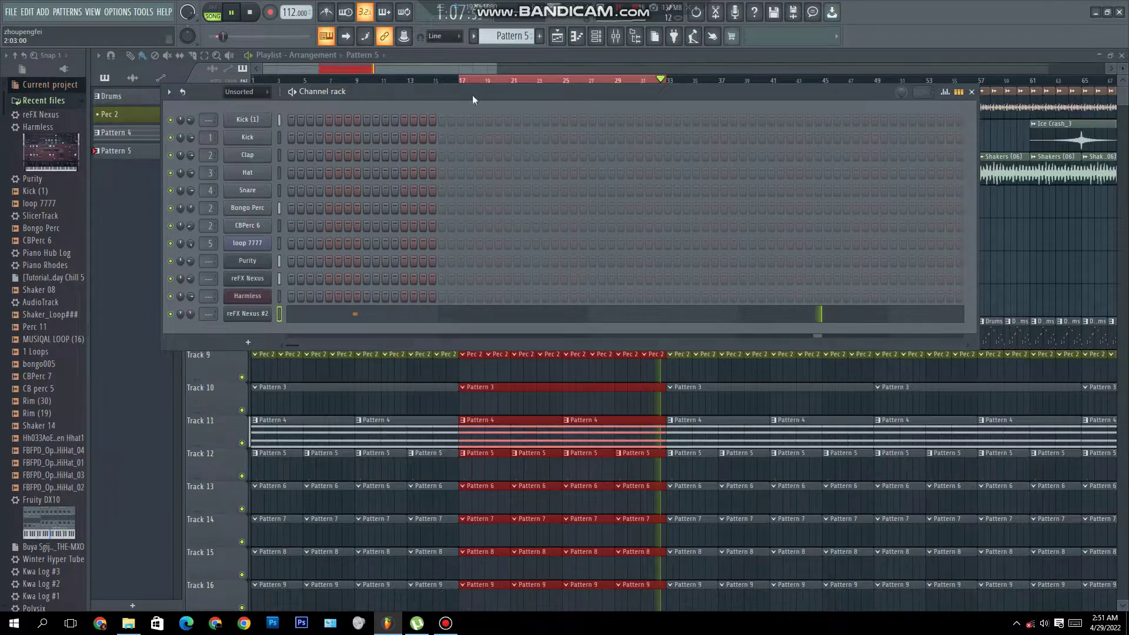
Step: Add a third reFX Nexus channel in Pattern 6, audition its presets and load Fuck Da Pluck
scroll(516, 35, down, 1)
click(244, 342)
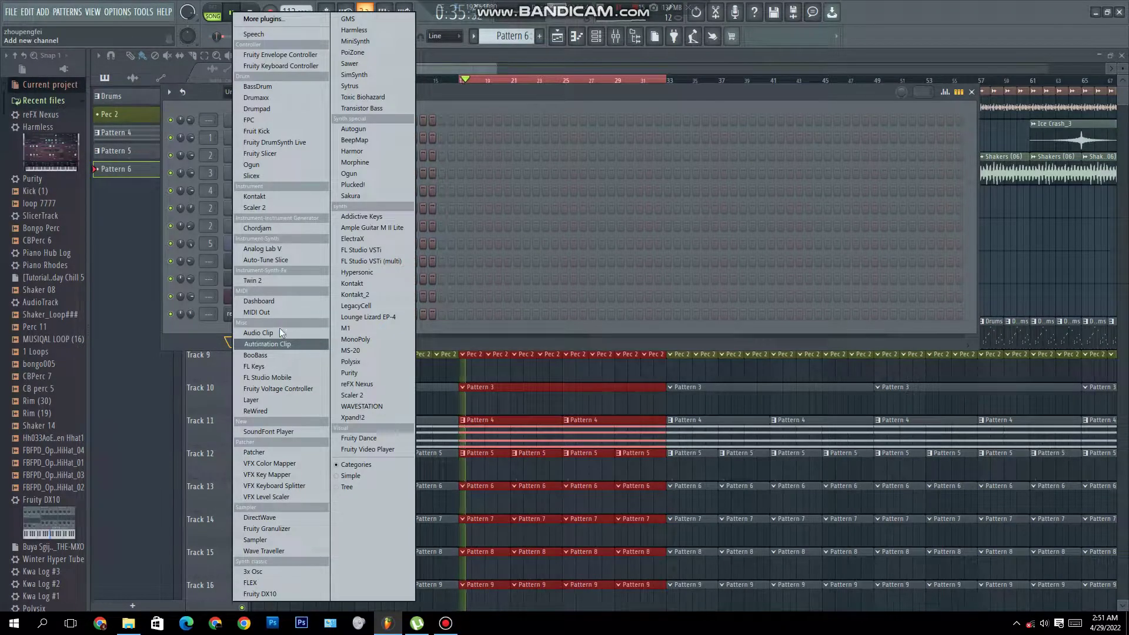
click(350, 387)
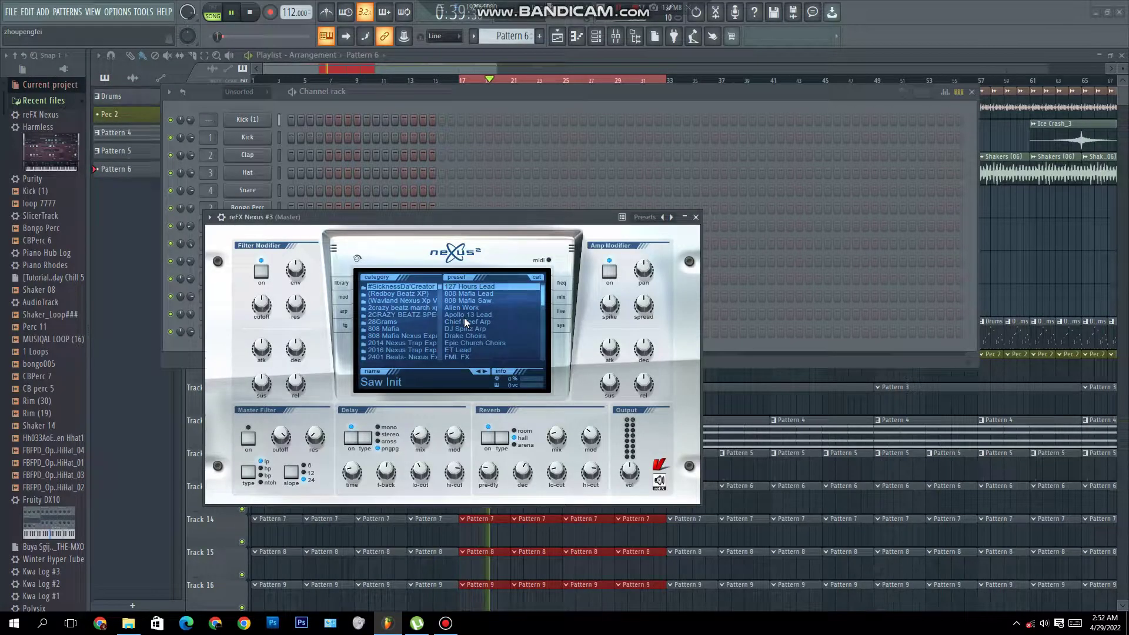
drag(539, 297, 541, 316)
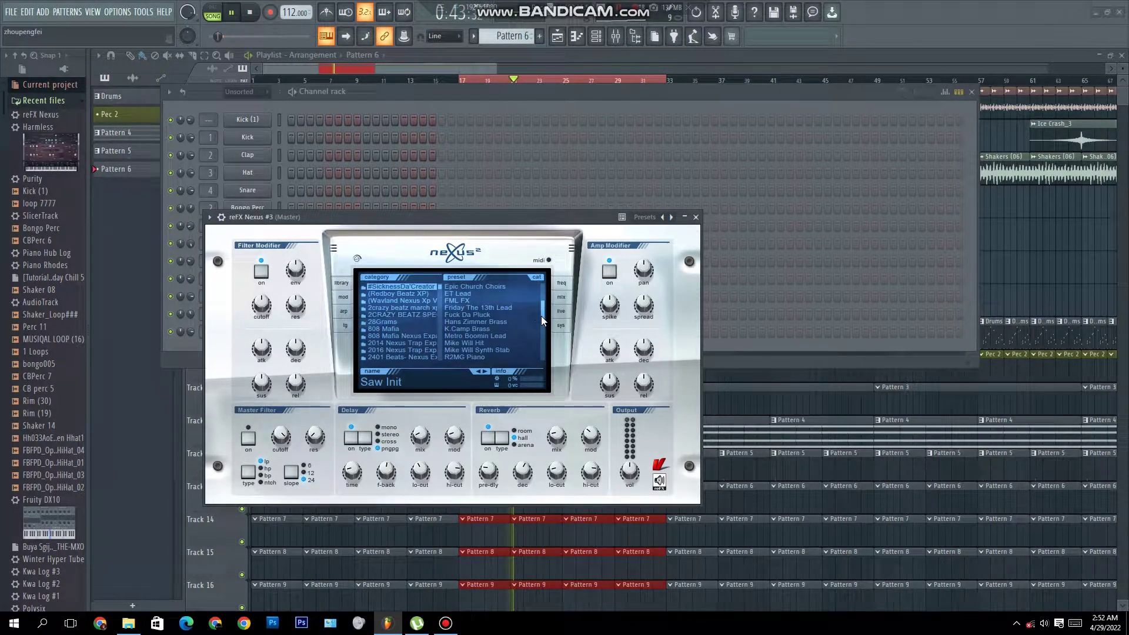
click(484, 352)
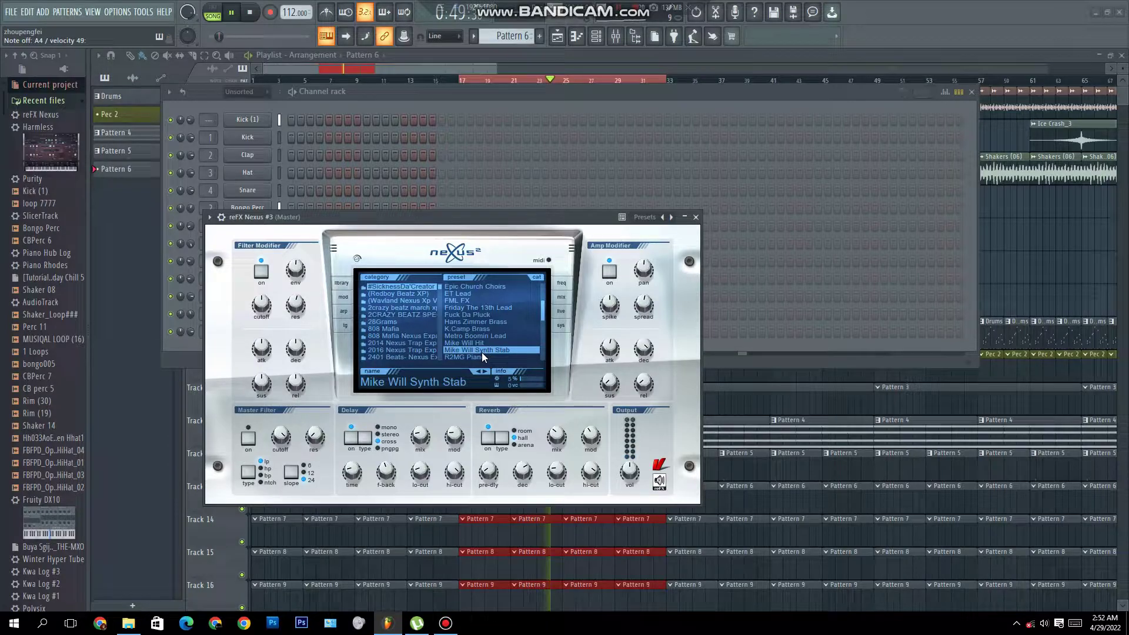
click(477, 357)
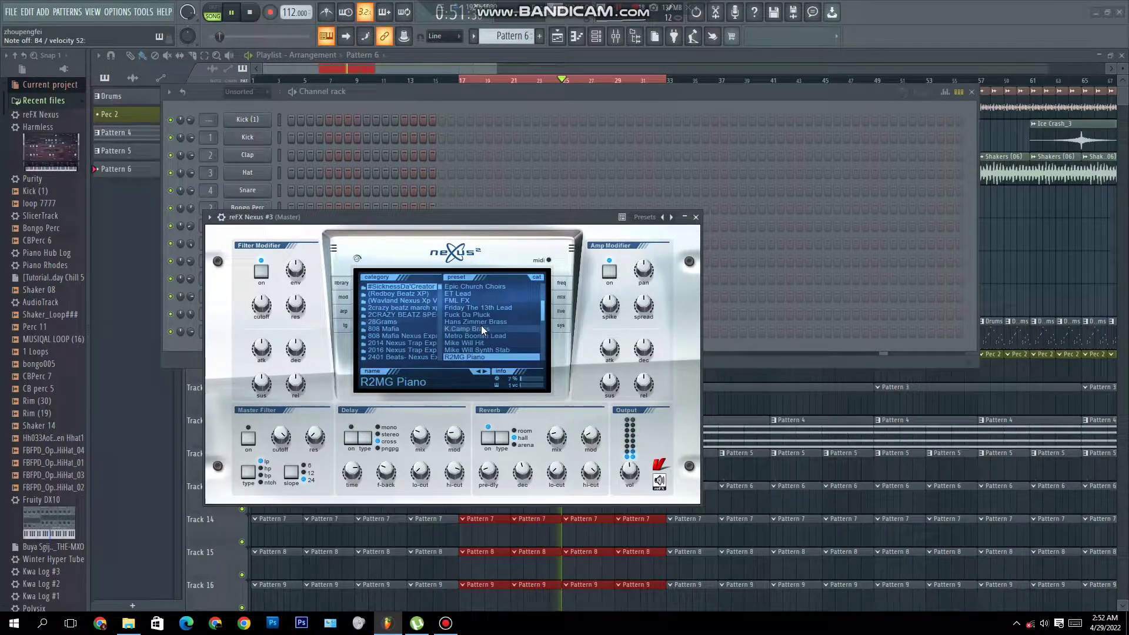
click(462, 315)
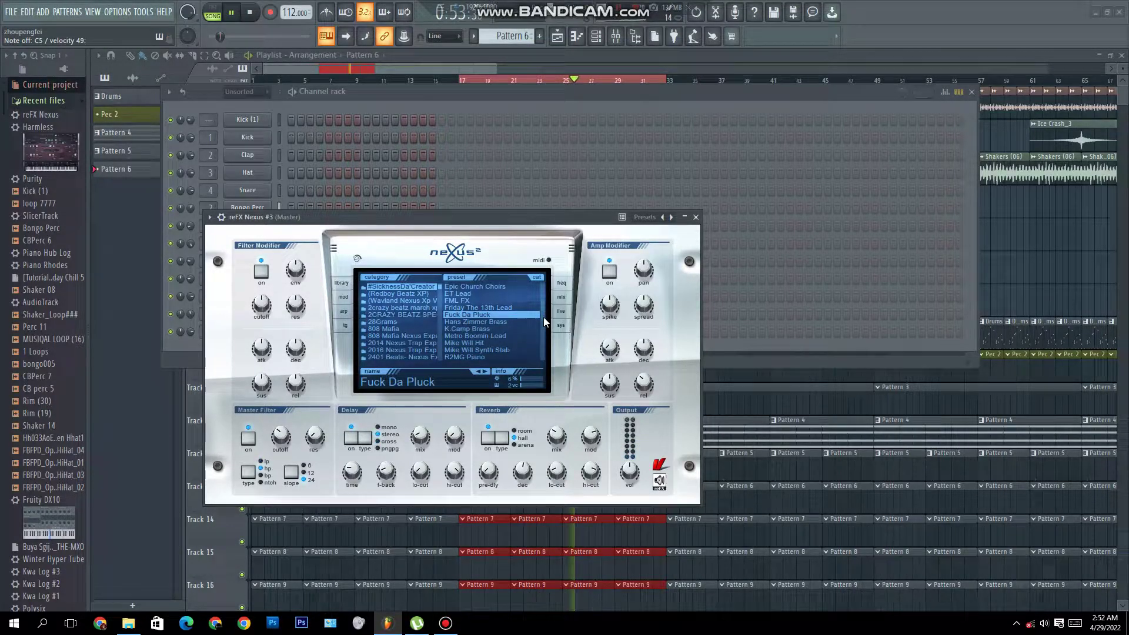
click(696, 217)
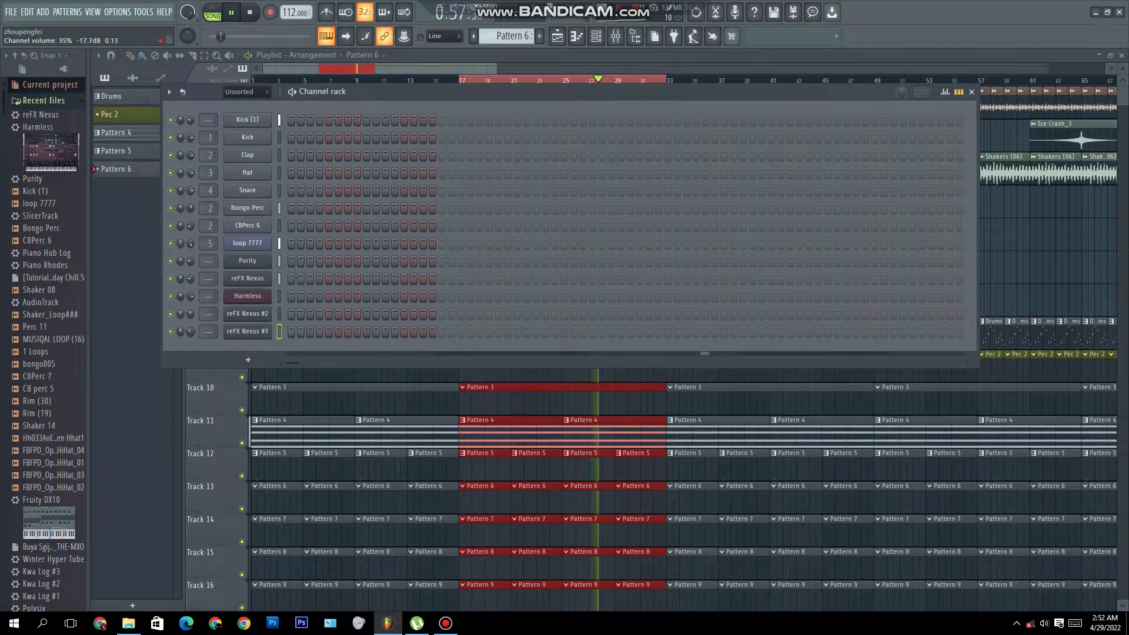
Step: Place a short C5 note in bar 1 of reFX Nexus #3's piano roll, preview the C5 and D5 keys and stop playback
right_click(264, 331)
click(301, 330)
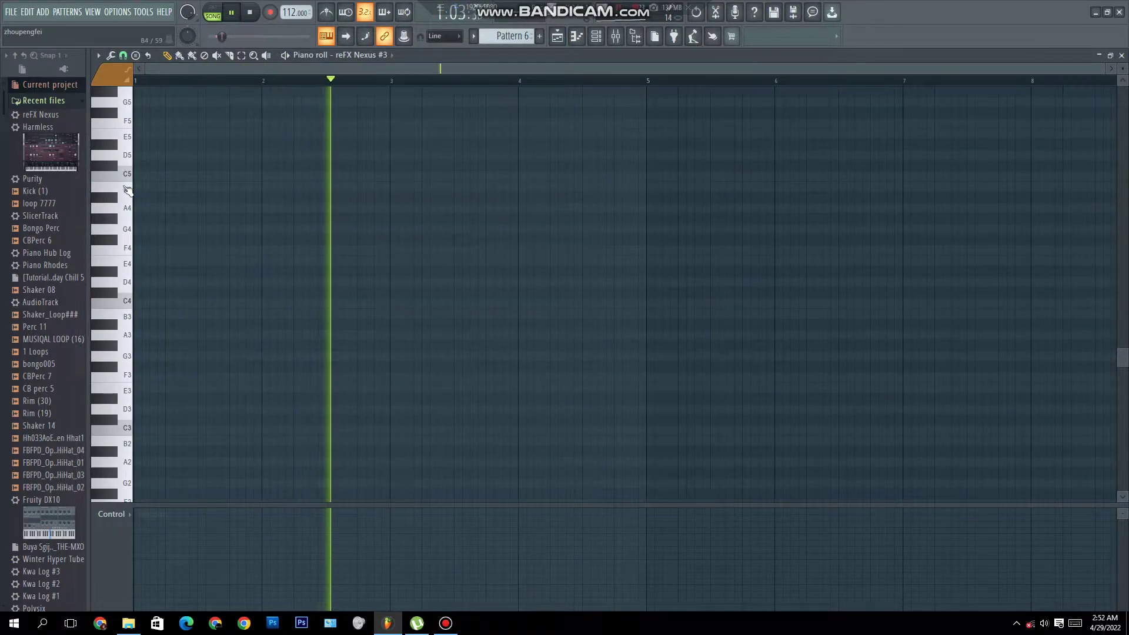
click(167, 177)
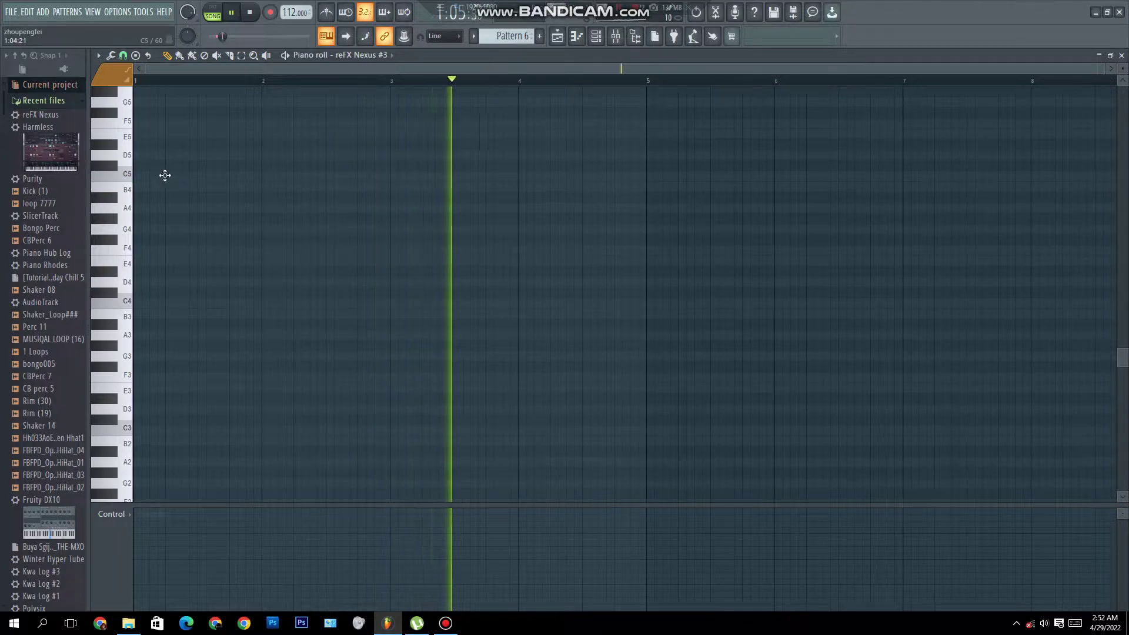
click(118, 175)
click(130, 155)
key(space)
Step: Add short D5, D#5, D5 and C5 notes after the opening C5 in bar 1 of reFX Nexus #3's piano roll
click(191, 155)
click(199, 144)
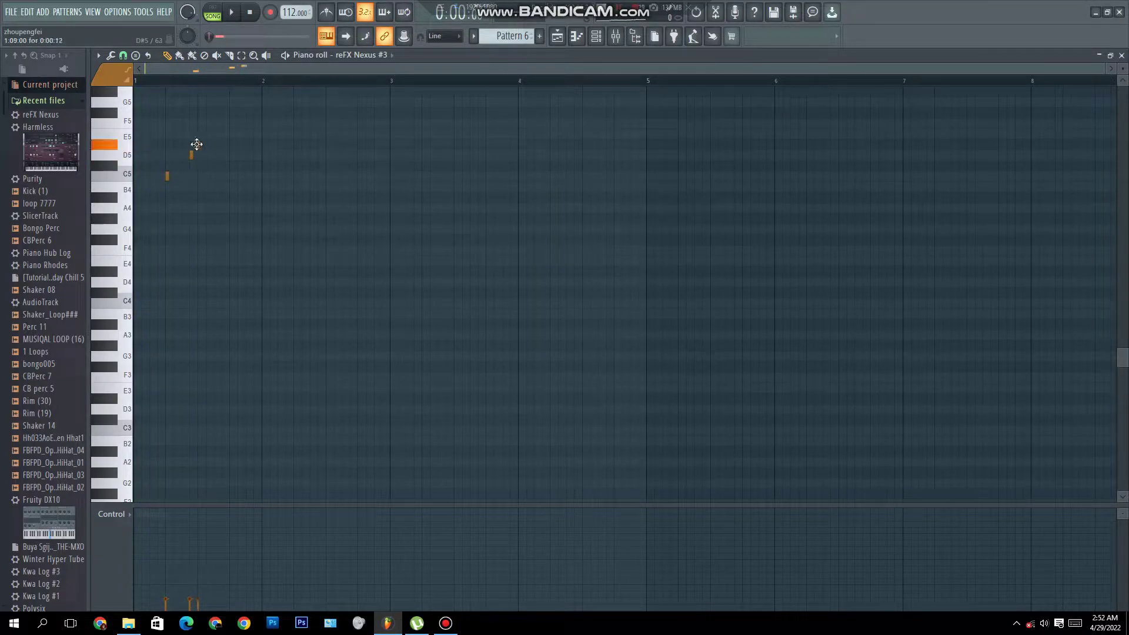
key(space)
click(212, 154)
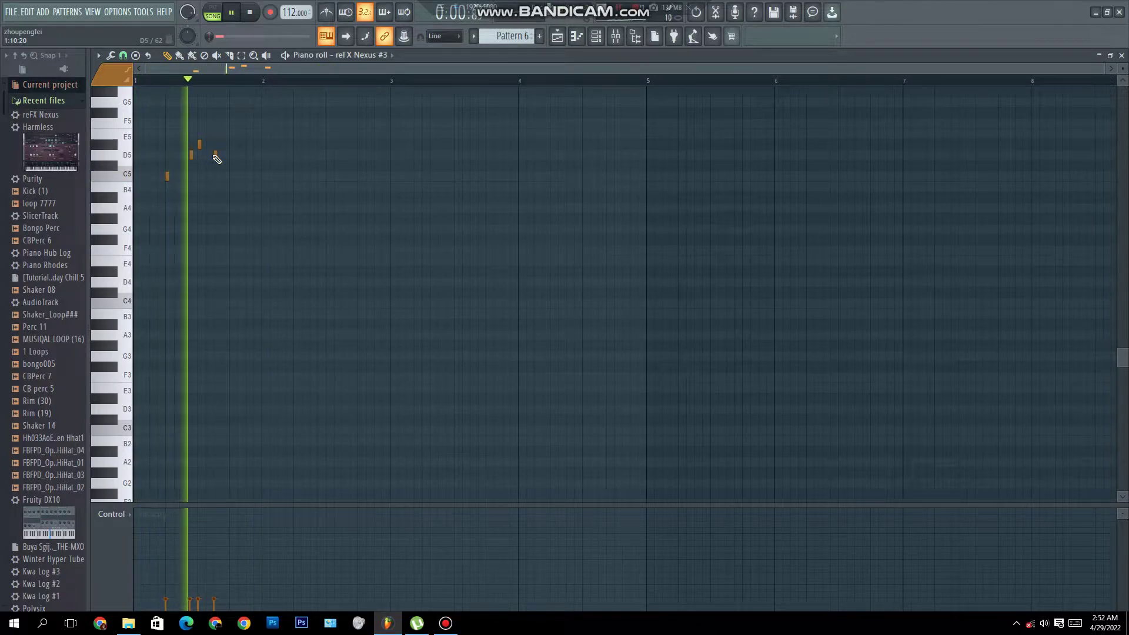
key(space)
key(space)
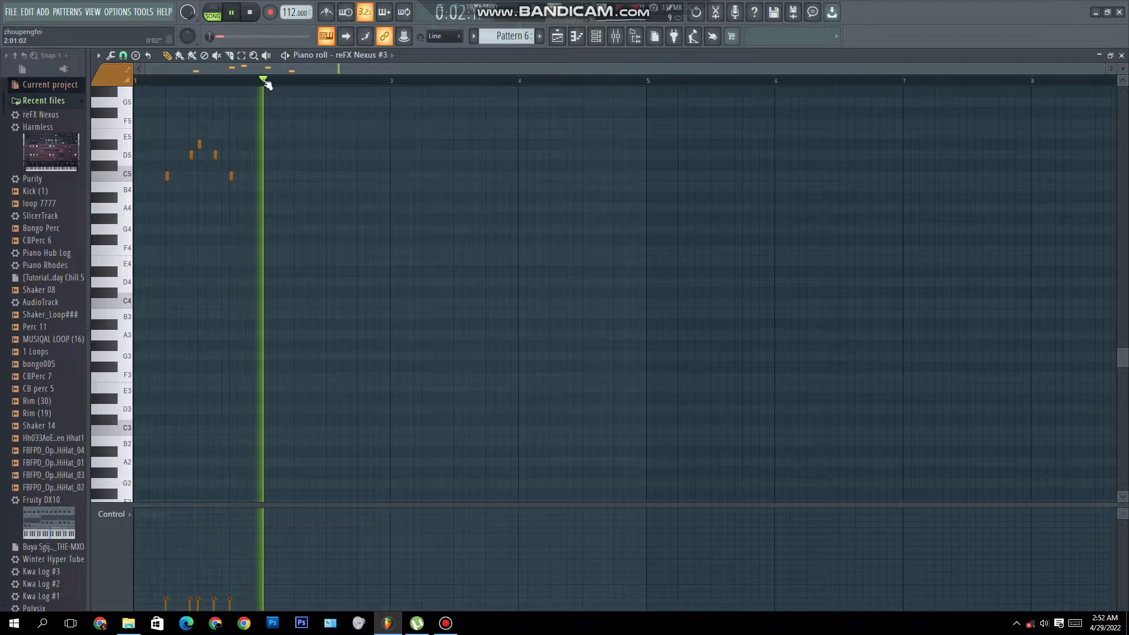
Step: Duplicate the bar 1 notes of reFX Nexus #3 three times to fill bars 2 to 4 and close the piano roll
drag(263, 79, 134, 79)
key(ctrl+b)
key(ctrl+b)
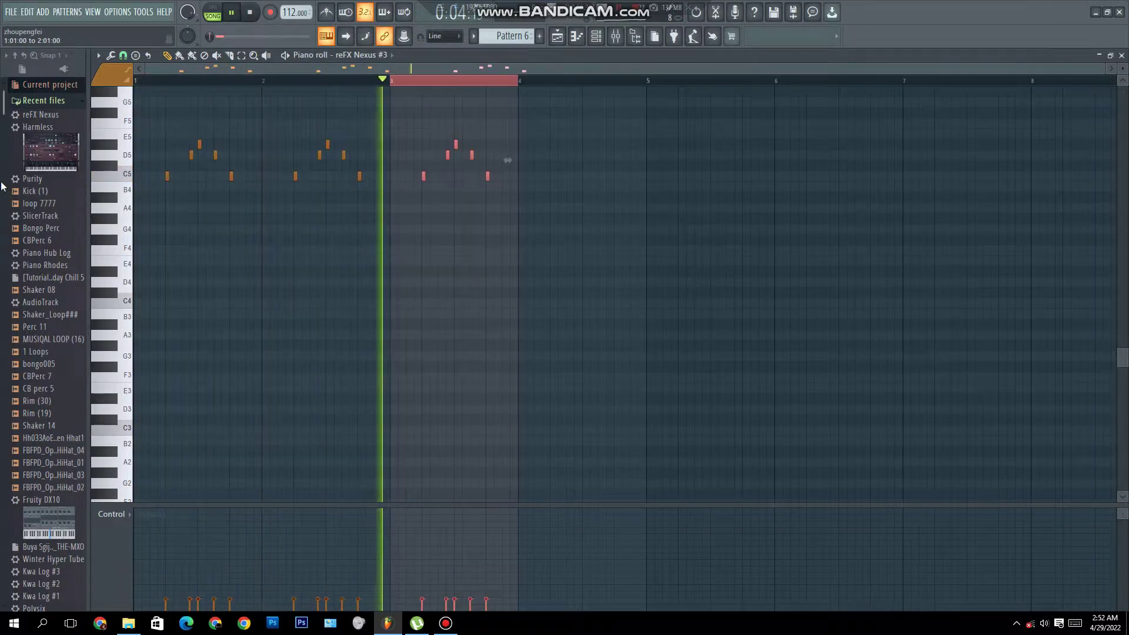
key(ctrl+b)
click(1122, 56)
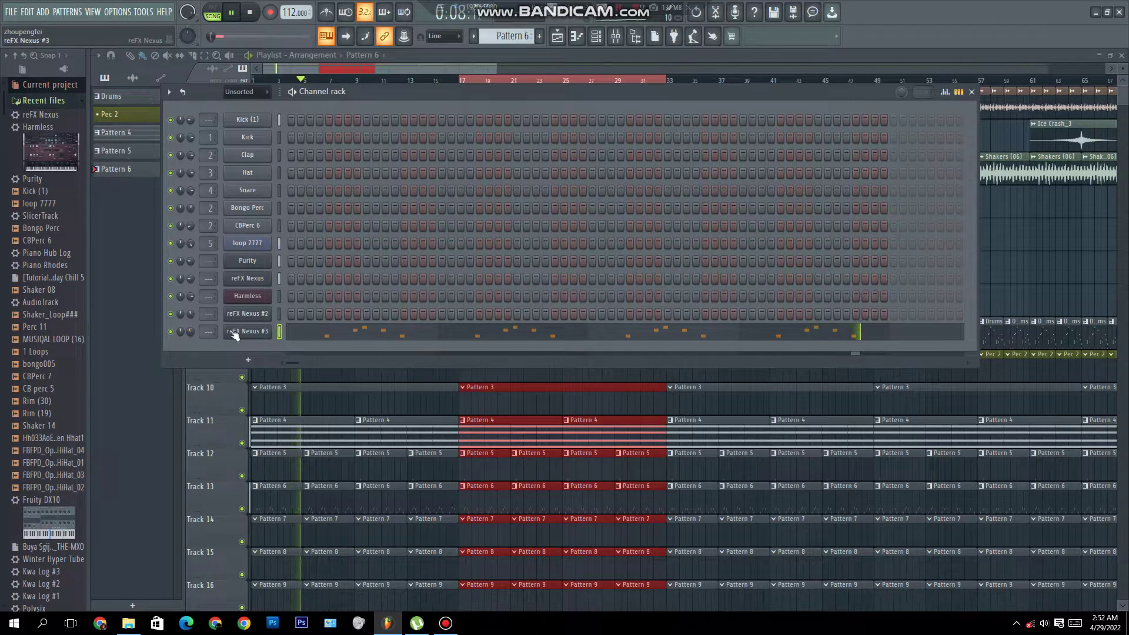
Step: Route reFX Nexus #3 to mixer insert 6, load Fruity Parametric EQ 2 in slot 4 and cut its middle band deeply
key(ctrl+l)
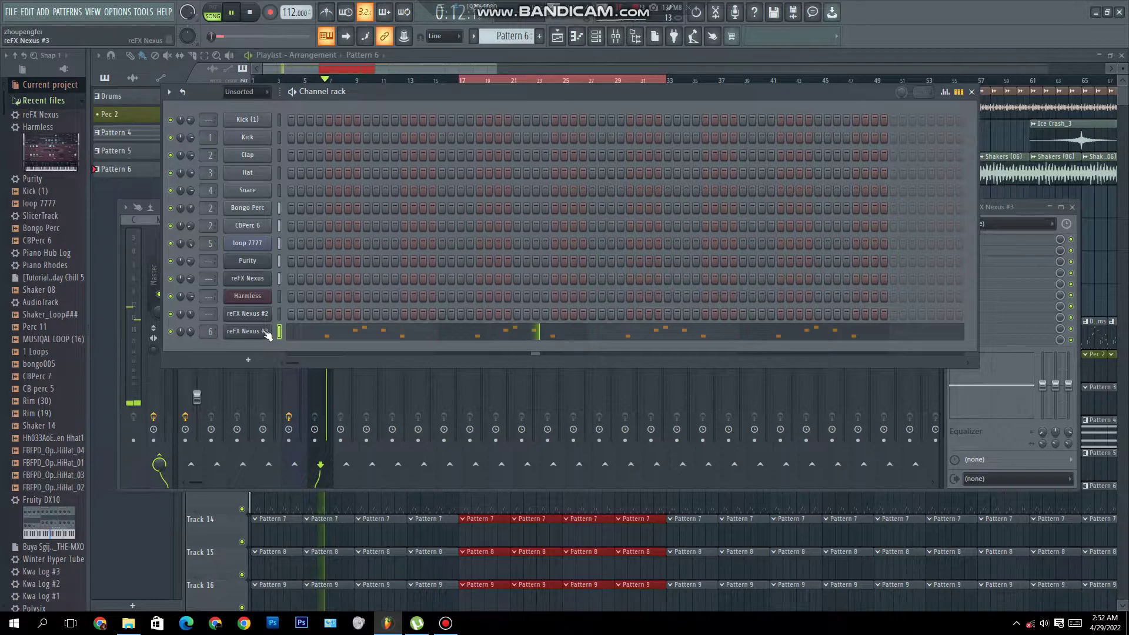
click(266, 333)
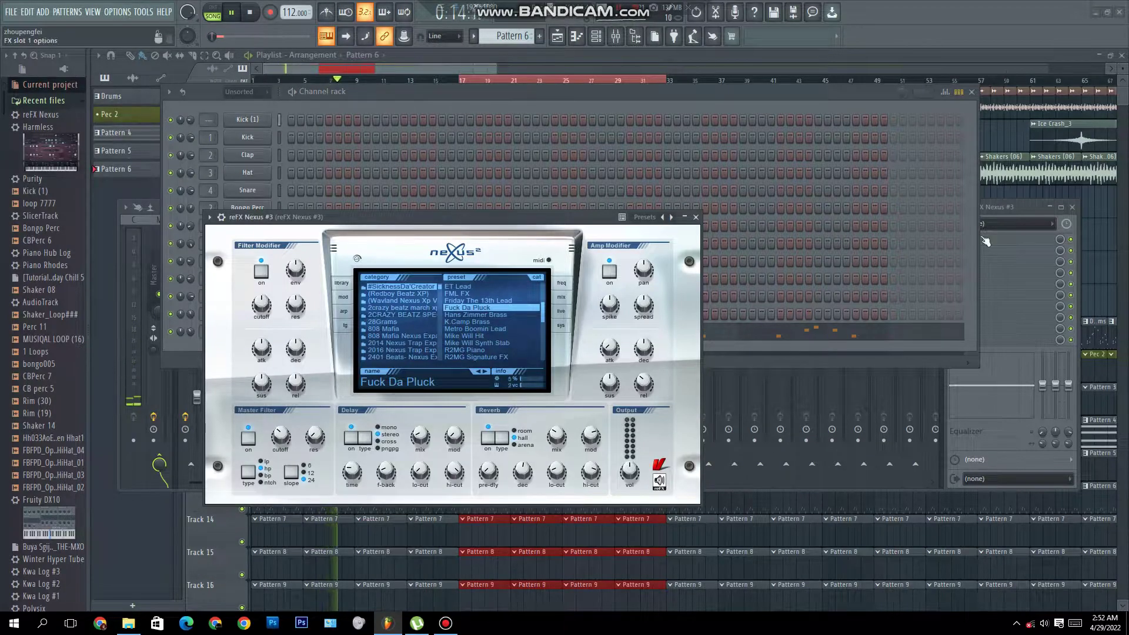
click(1018, 206)
click(959, 272)
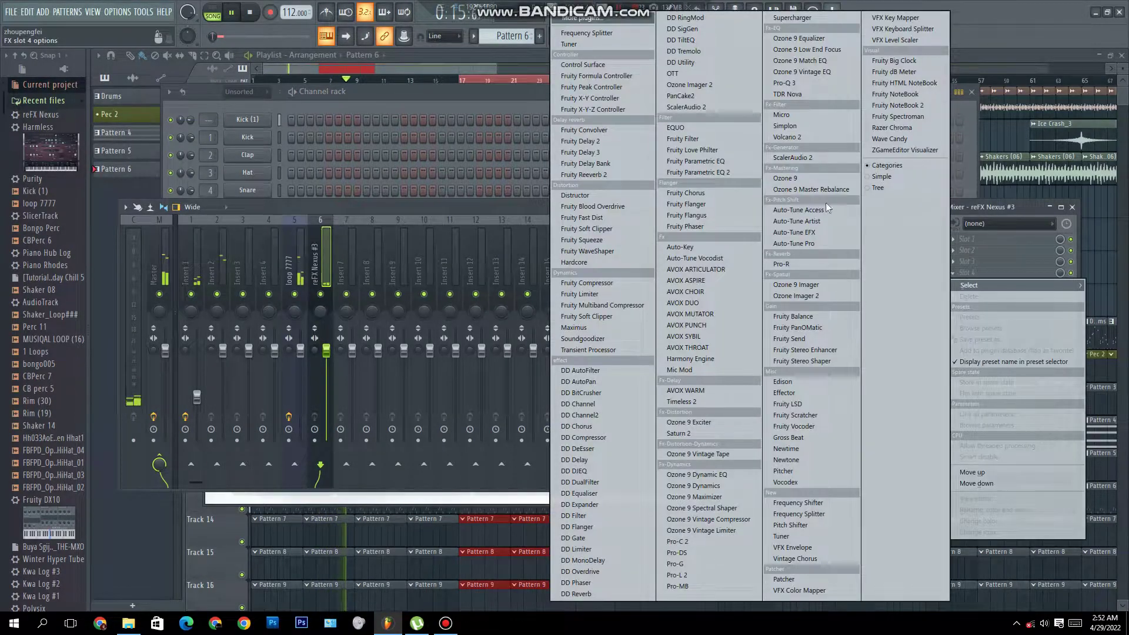
click(735, 171)
drag(263, 230, 265, 274)
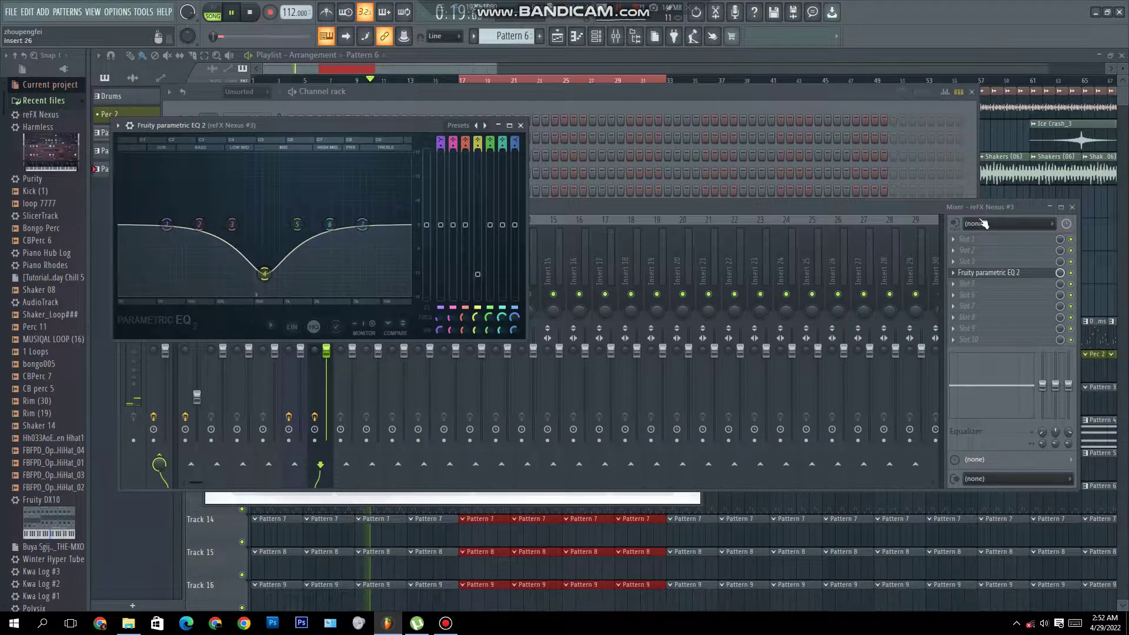
Step: Add Fruity Reeverb 2 in slot 3 and Fruity Delay 2 in slot 2, and set the delay's input volume to about 62%
click(962, 263)
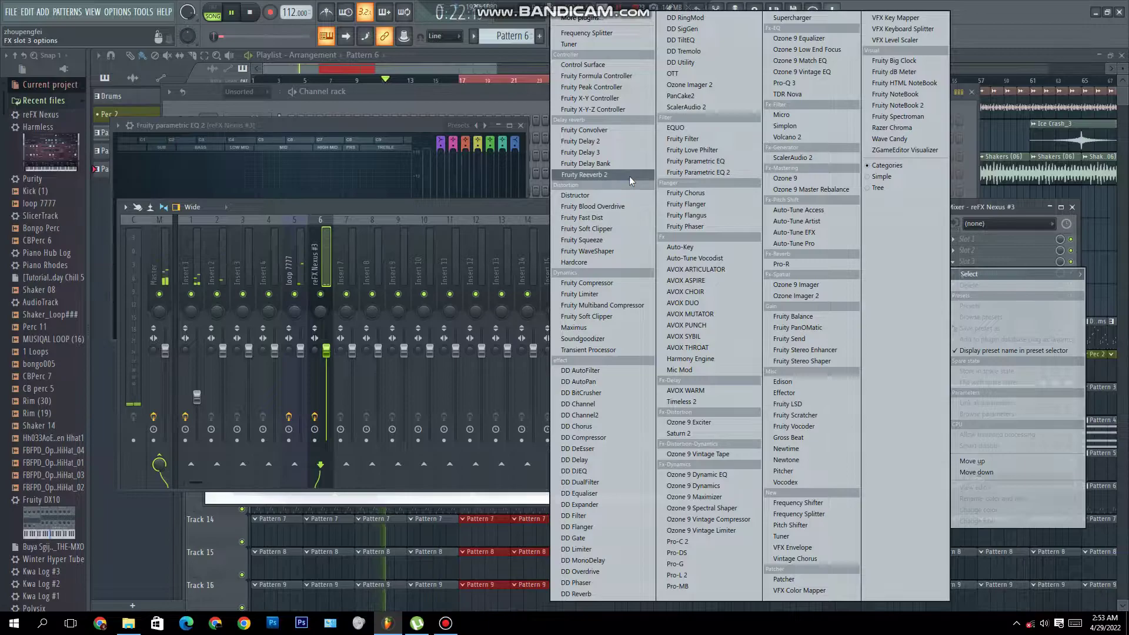
click(629, 175)
click(964, 250)
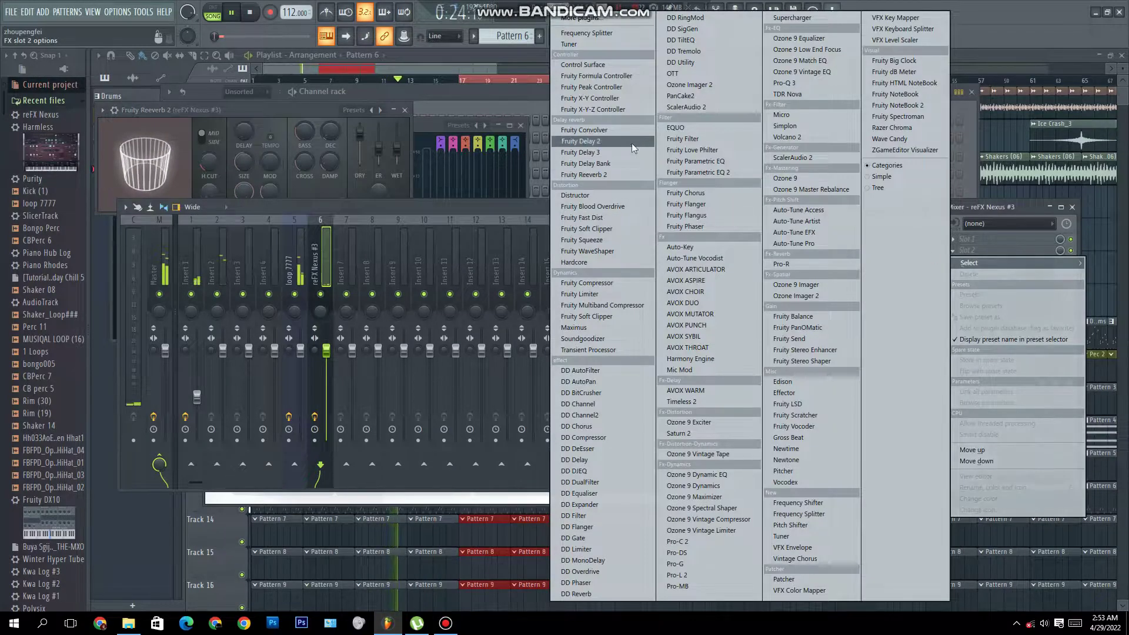
click(594, 144)
drag(247, 249, 247, 232)
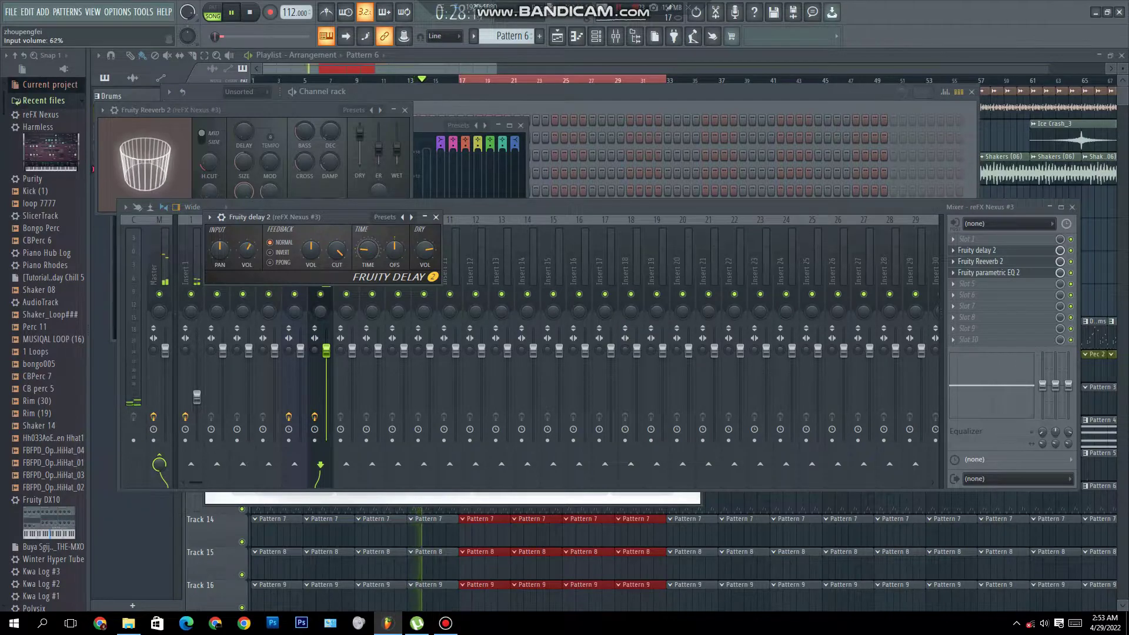
Step: Close the reverb, EQ, mixer and Nexus windows and set the reFX Nexus #3 channel volume to about 50%
click(473, 111)
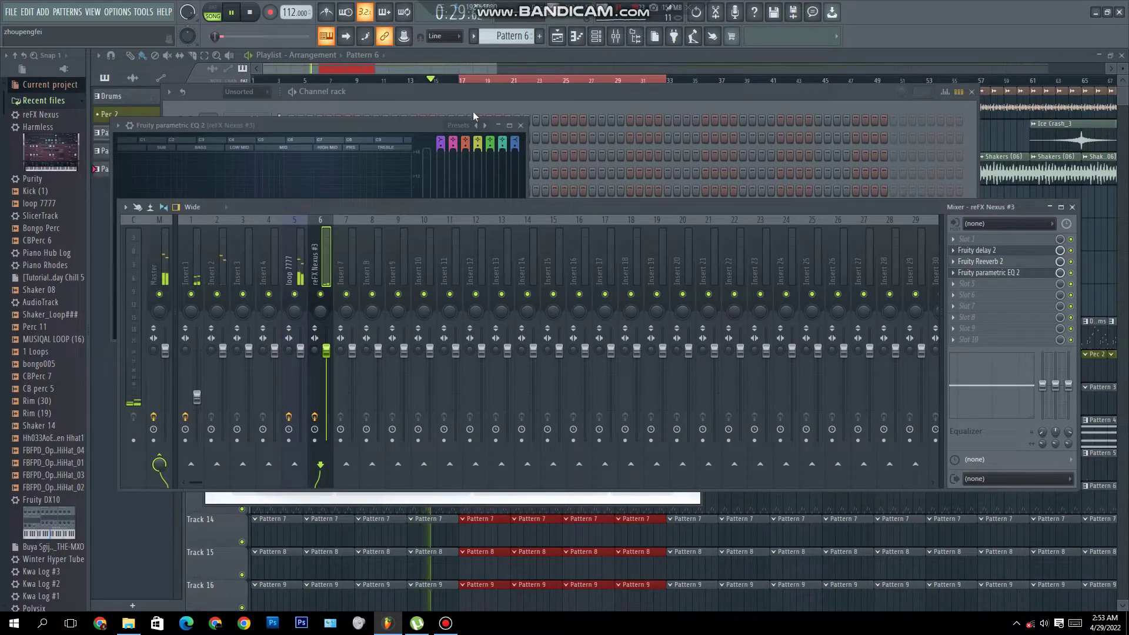
click(521, 126)
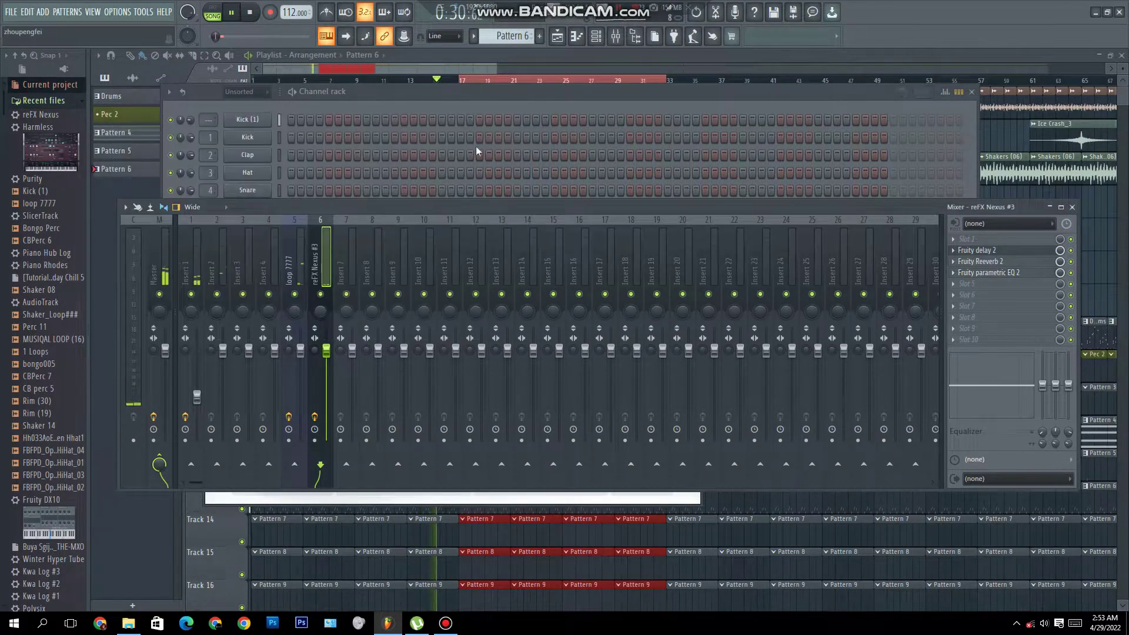
click(1072, 208)
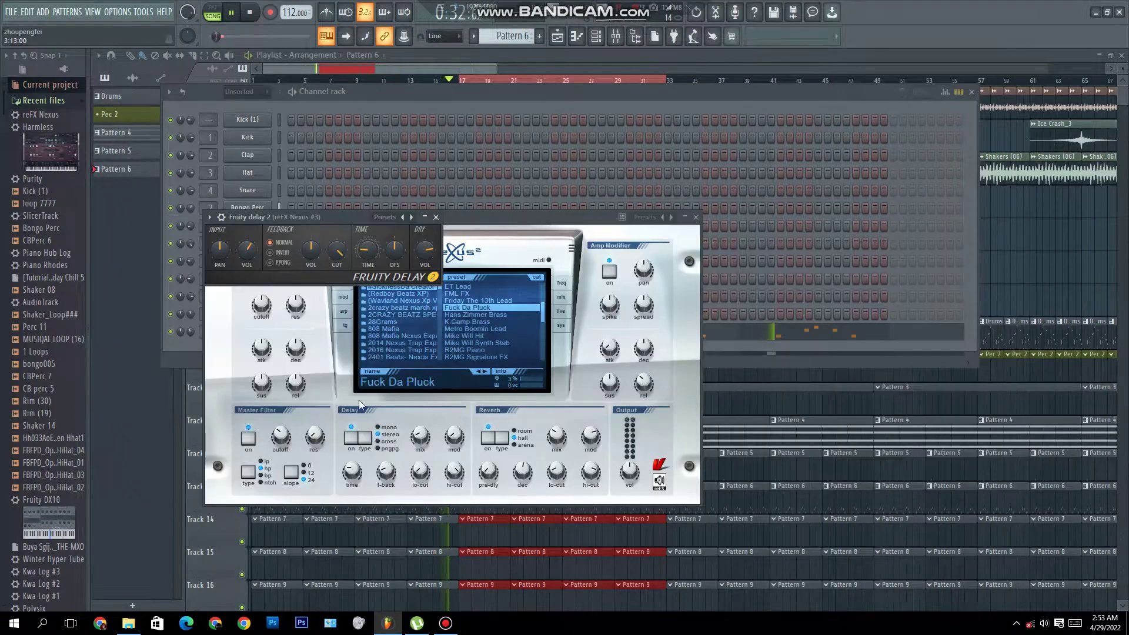
click(695, 218)
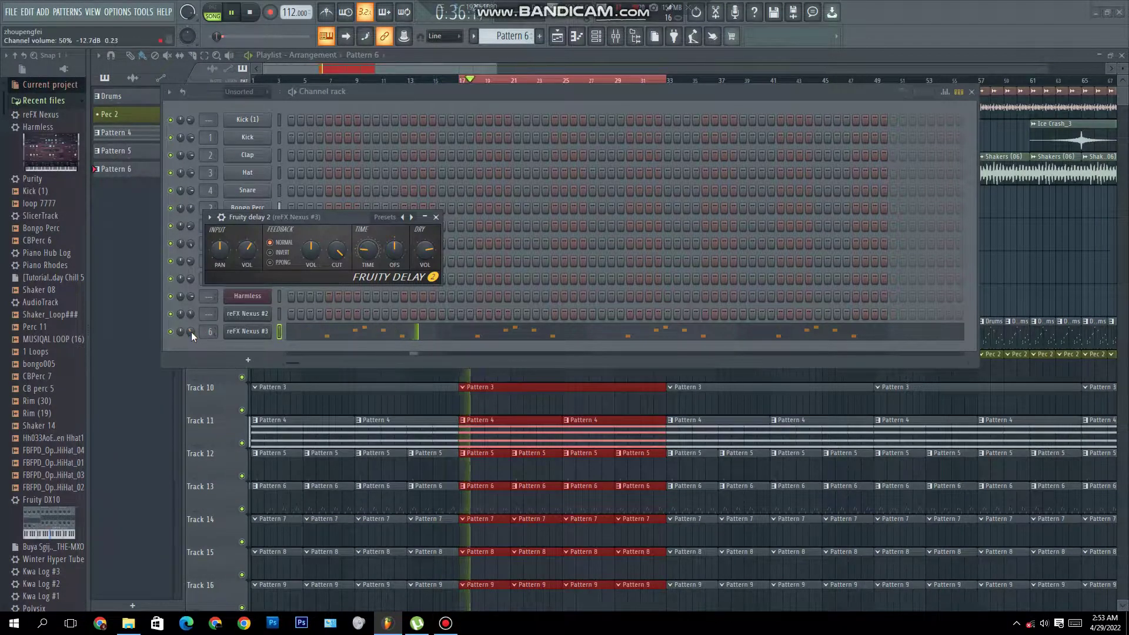
click(294, 332)
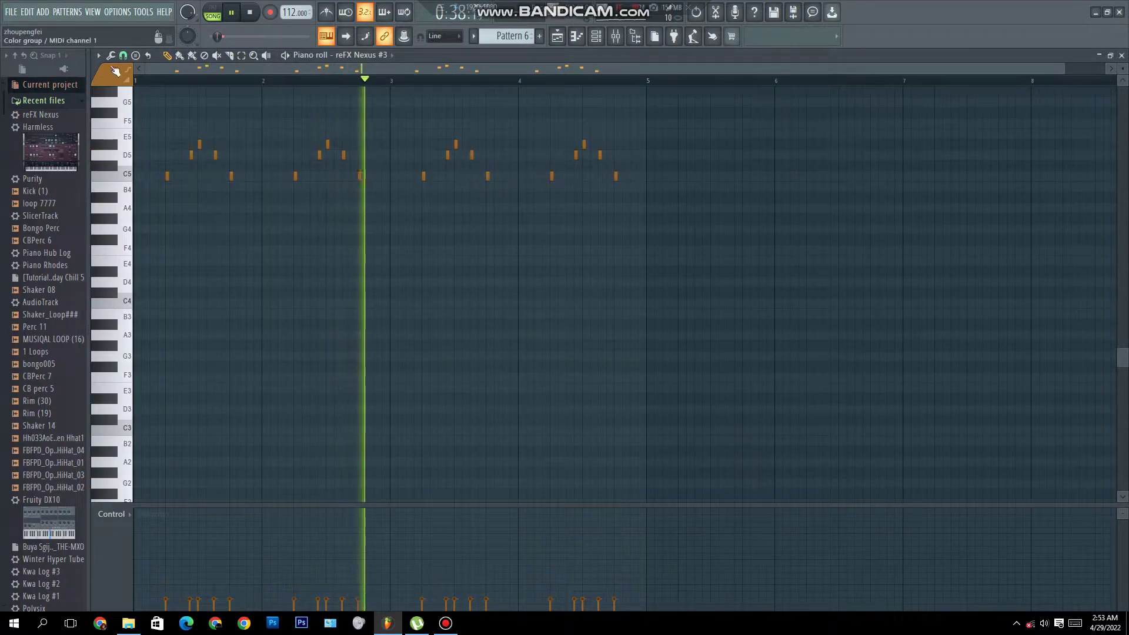
click(110, 55)
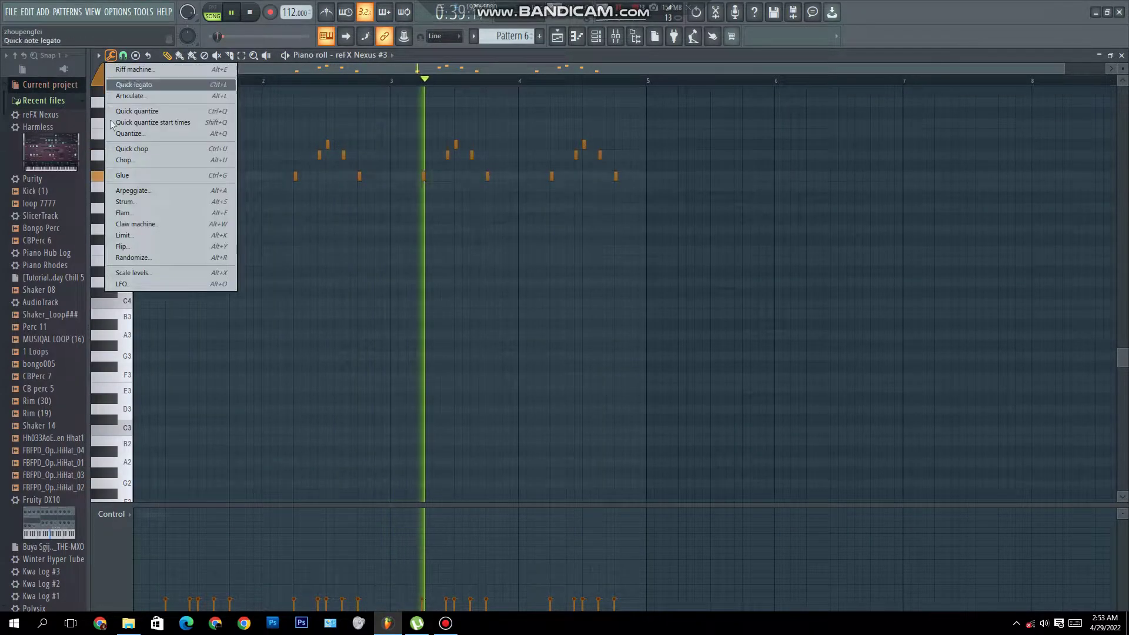
click(140, 245)
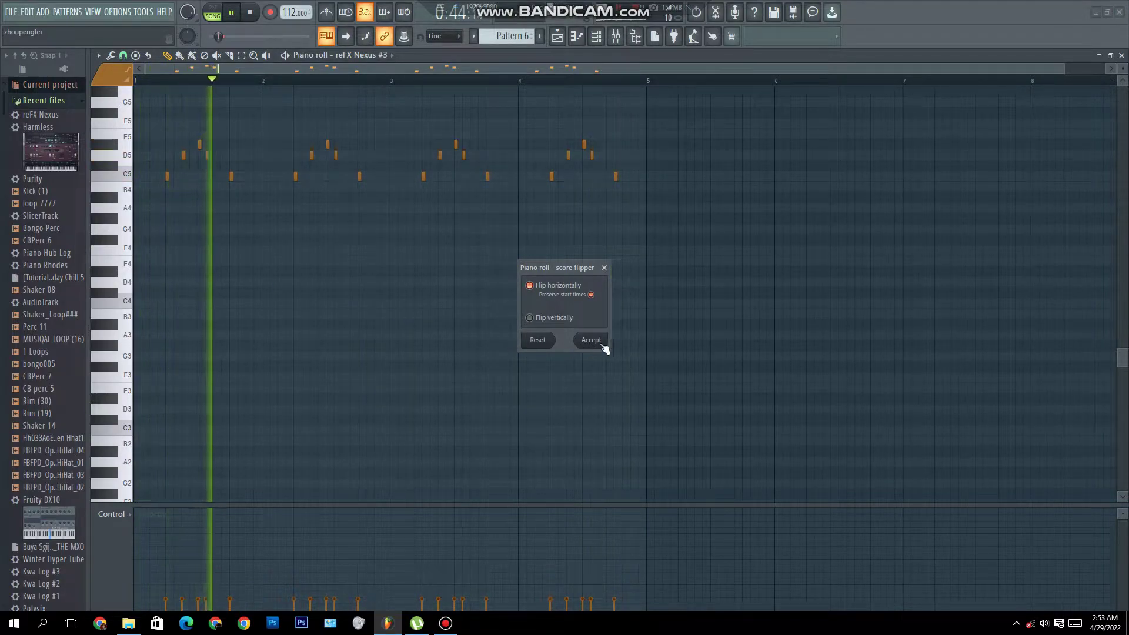
click(604, 268)
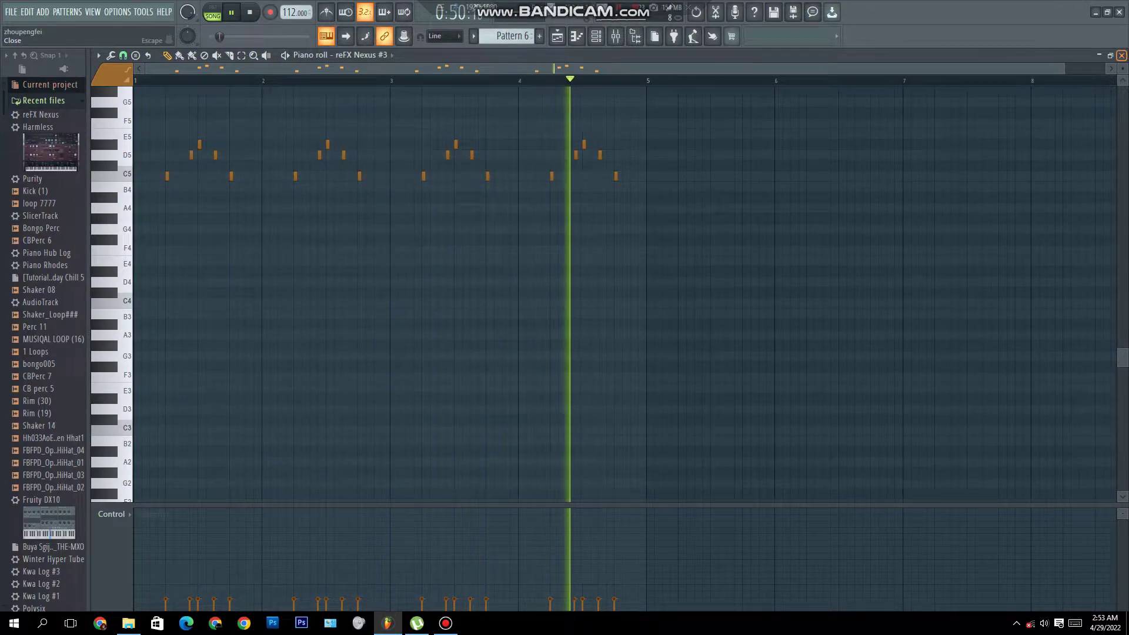
click(1121, 55)
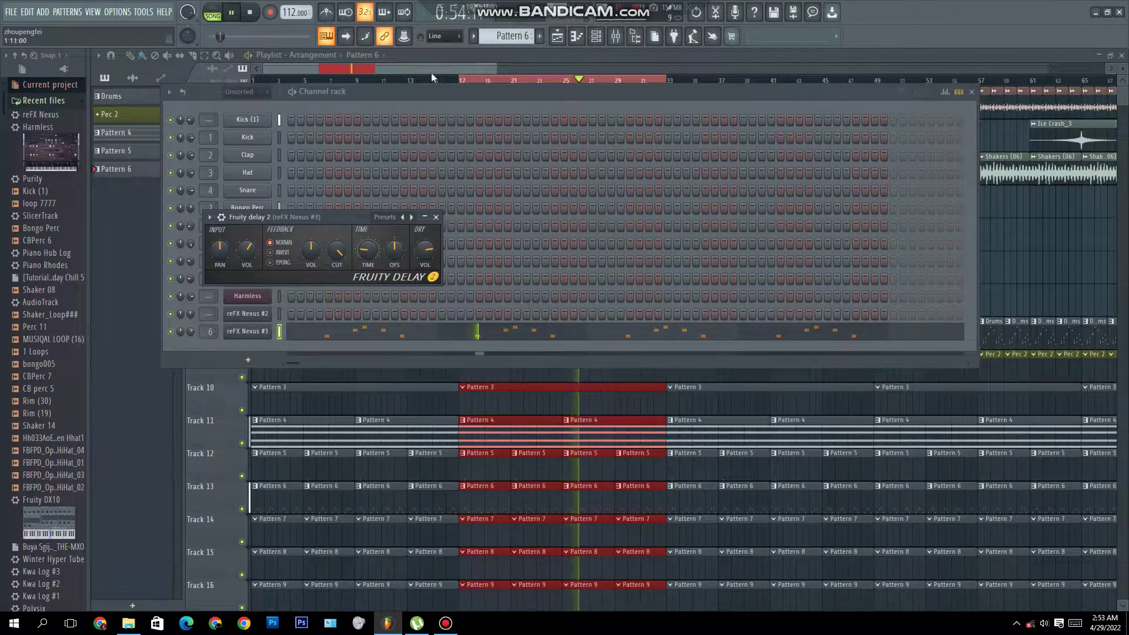
Step: Add a fourth reFX Nexus channel in Pattern 7 and load the [LCJ] Diverse preset from the Los CJ - Nice Keys category
scroll(499, 36, down, 1)
click(249, 359)
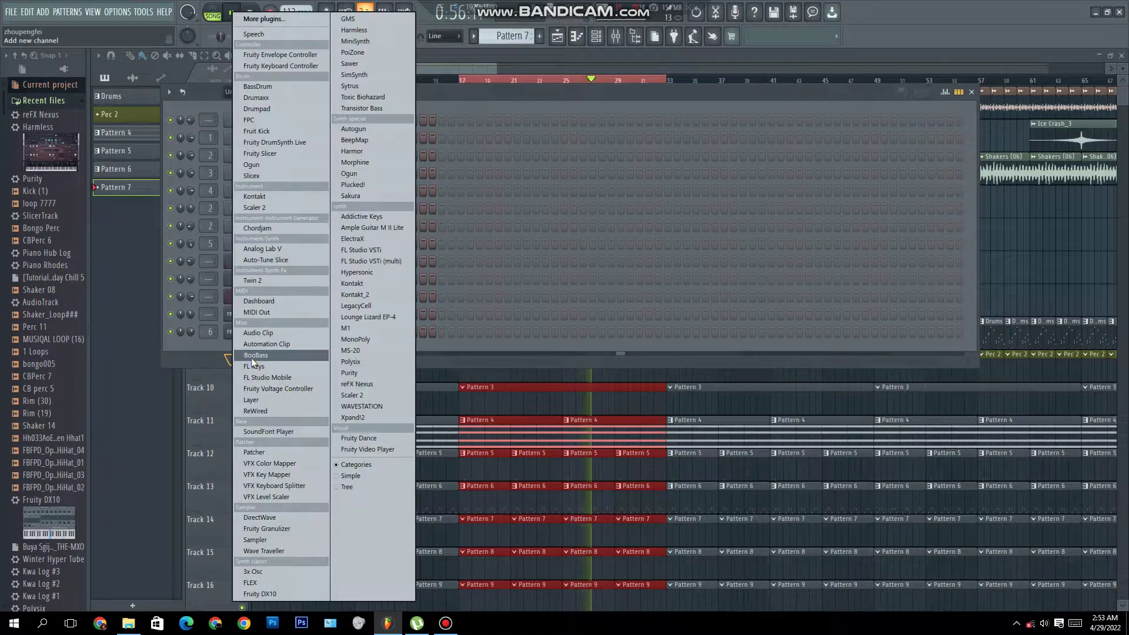
click(362, 384)
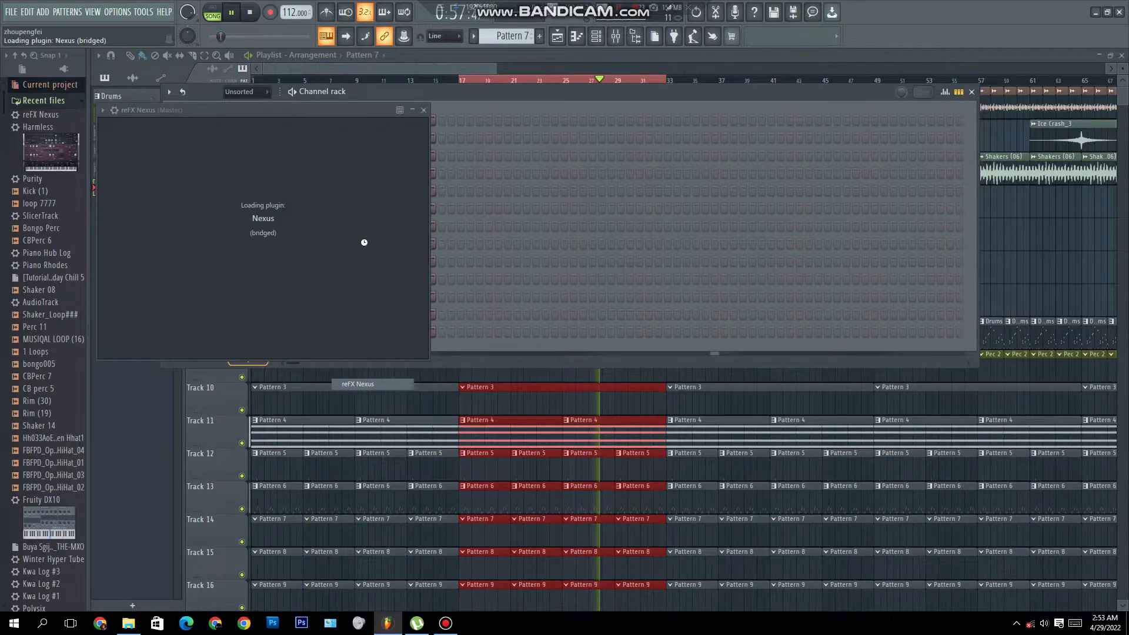
drag(331, 180, 338, 205)
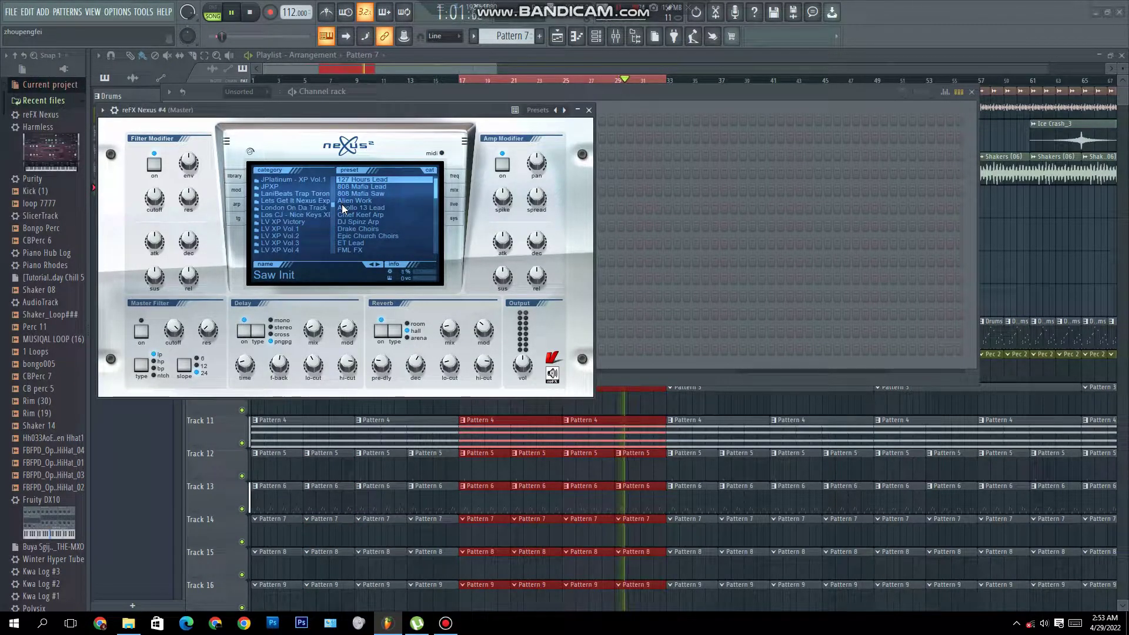
click(312, 215)
click(377, 211)
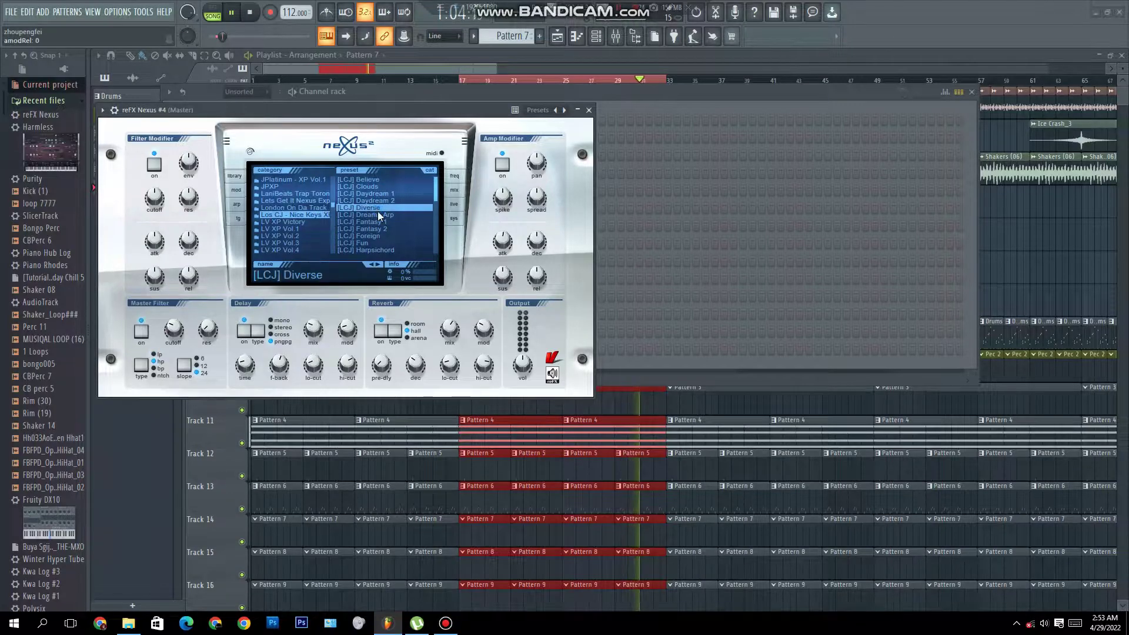
click(589, 111)
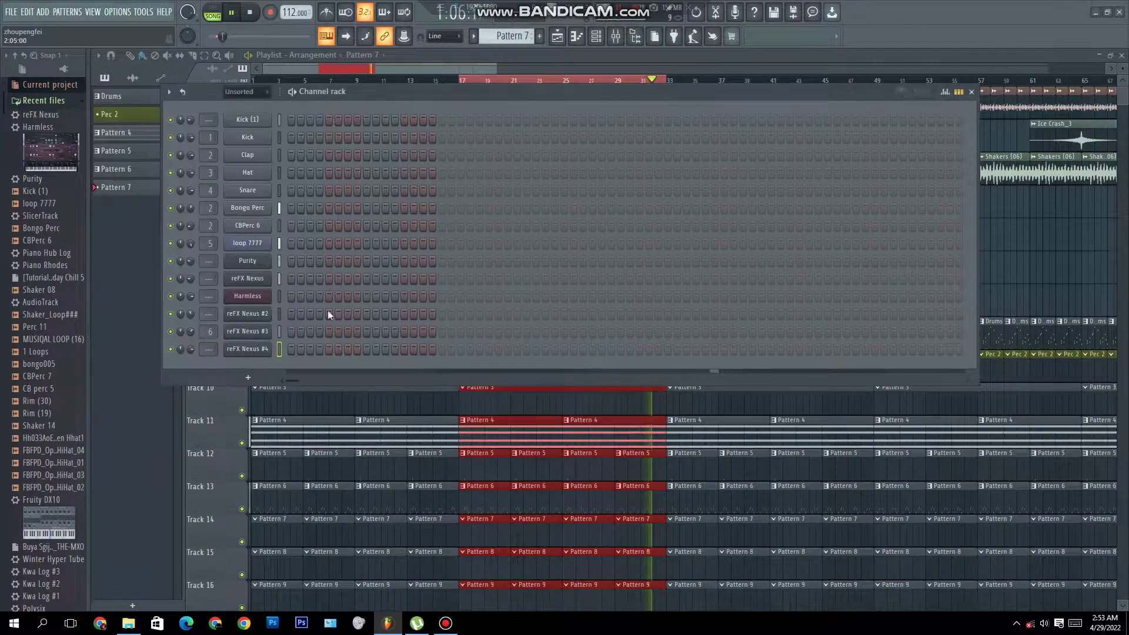
Step: Draw short, closely spaced C5, F5 and G5 notes near the start of bar 1 in reFX Nexus #4's piano roll
right_click(250, 353)
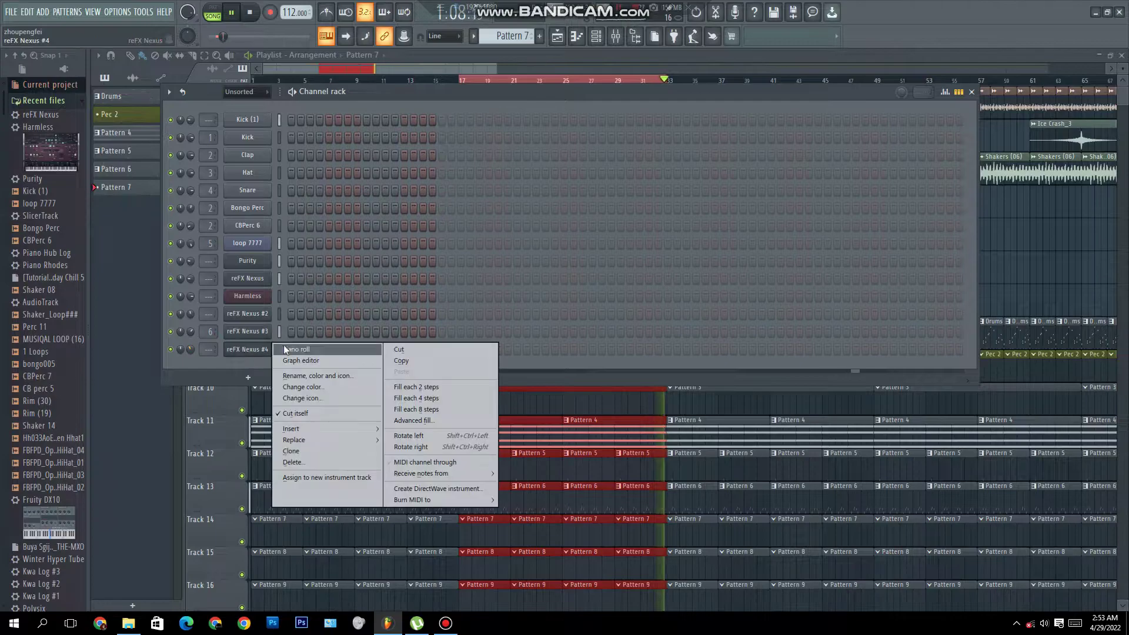
click(283, 344)
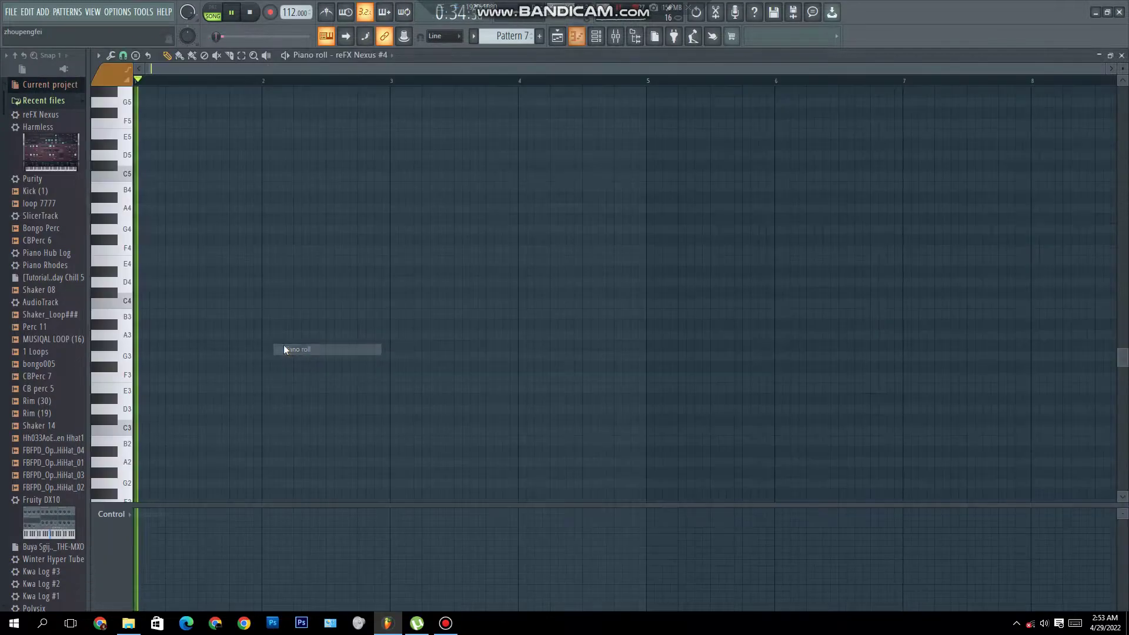
click(157, 178)
key(space)
click(161, 155)
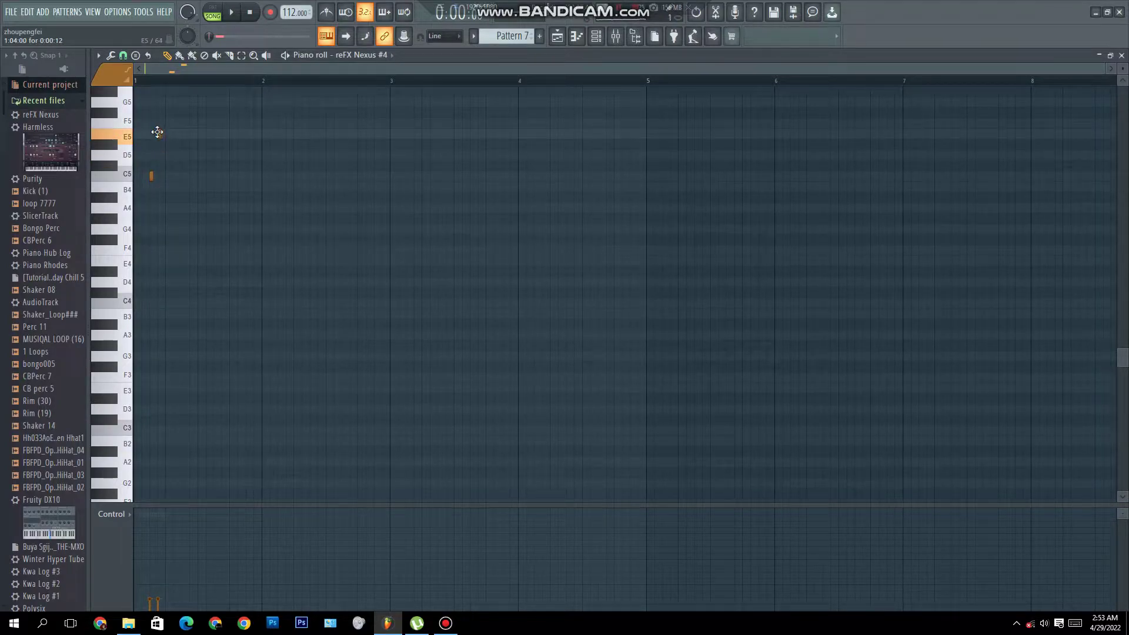
key(space)
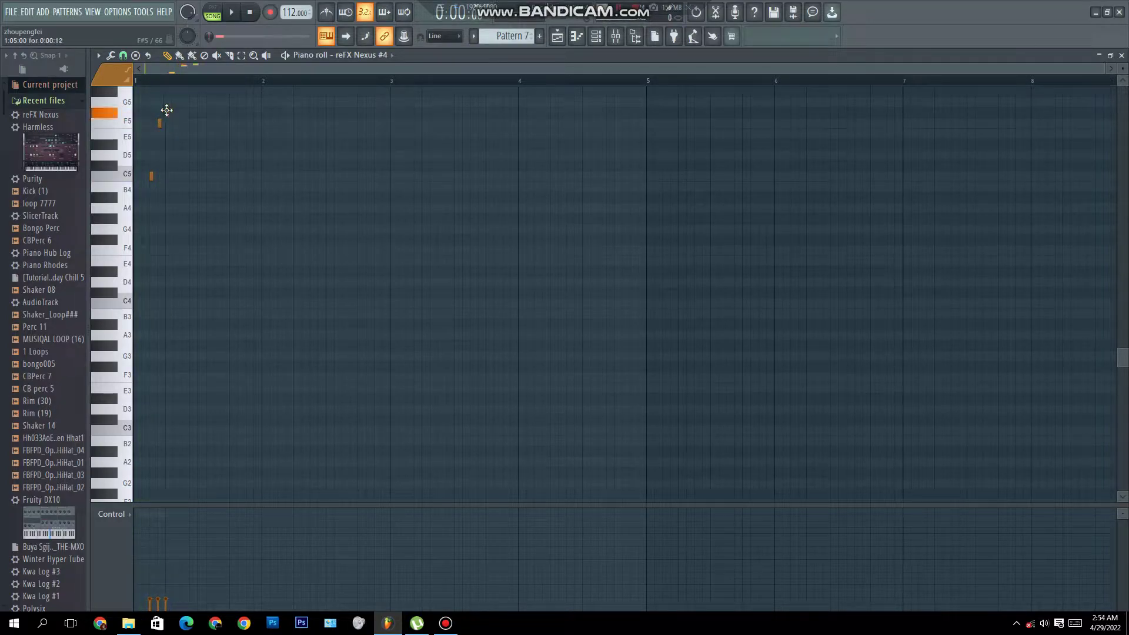
key(space)
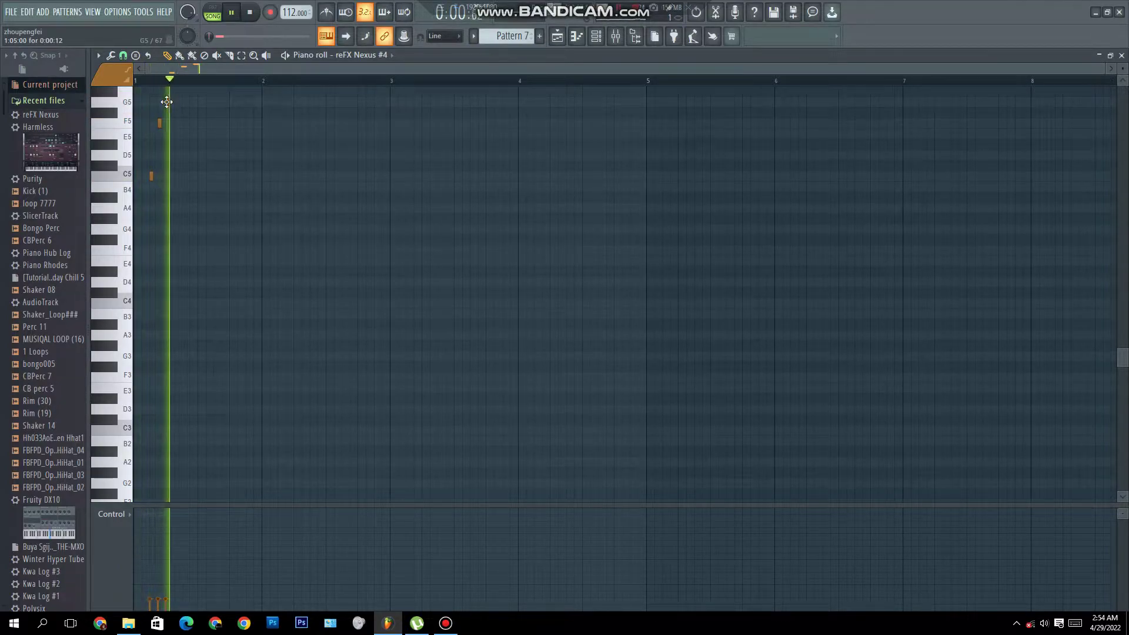
key(space)
key(space)
Step: Add short G5 and G#5 notes in the second half of bar 1 and check the phrase with playback
click(216, 102)
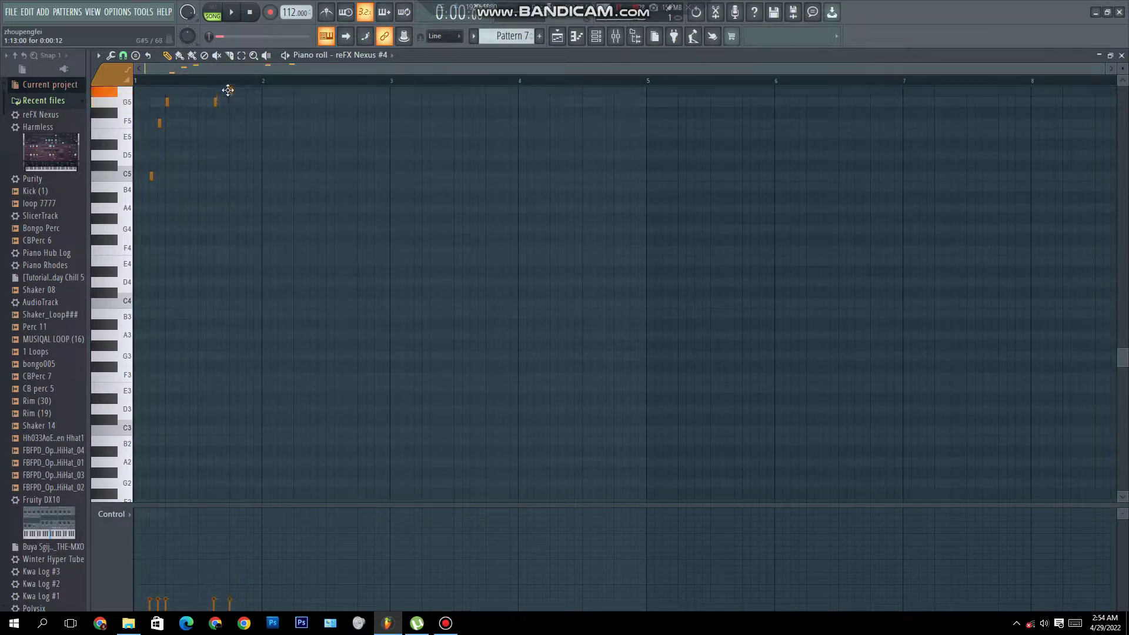
scroll(241, 177, up, 3)
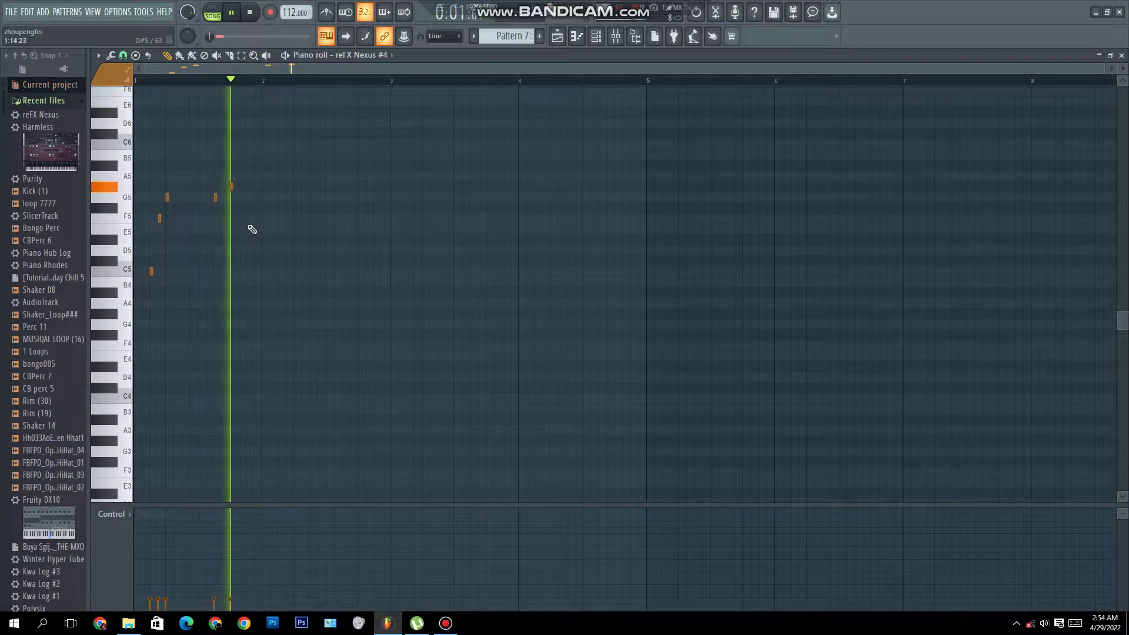
key(space)
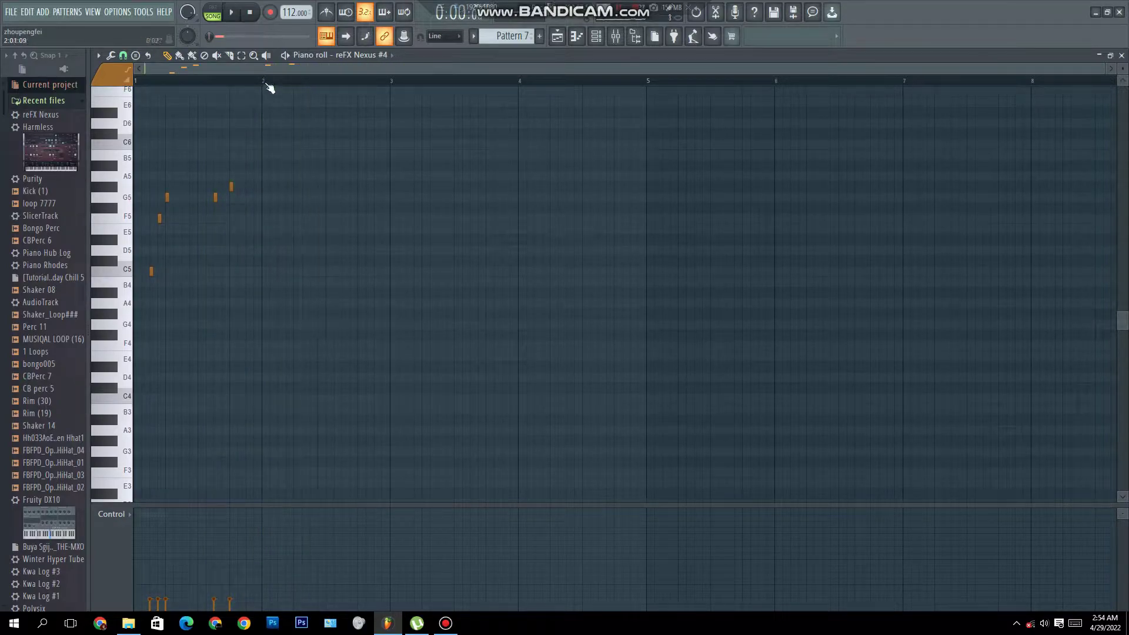
Step: Duplicate the bar 1 phrase into bar 2, replace its opening C5 with G5, and rework its second half with C5, D5 and D#5 notes
key(ctrl+a)
key(ctrl+b)
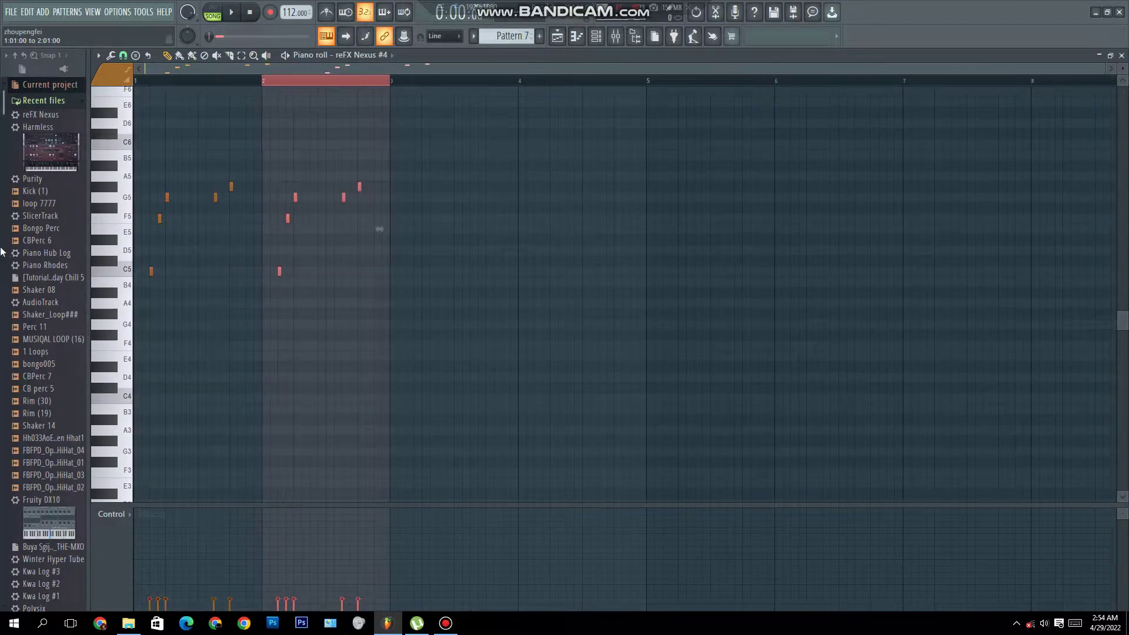
key(space)
drag(279, 271, 280, 197)
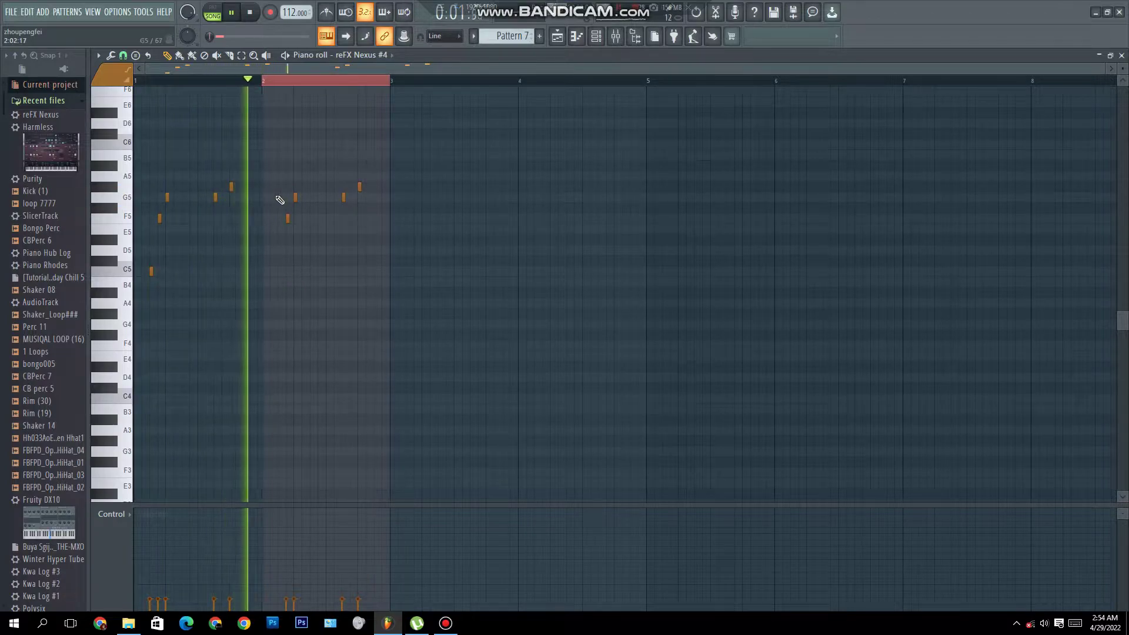
key(space)
right_click(275, 198)
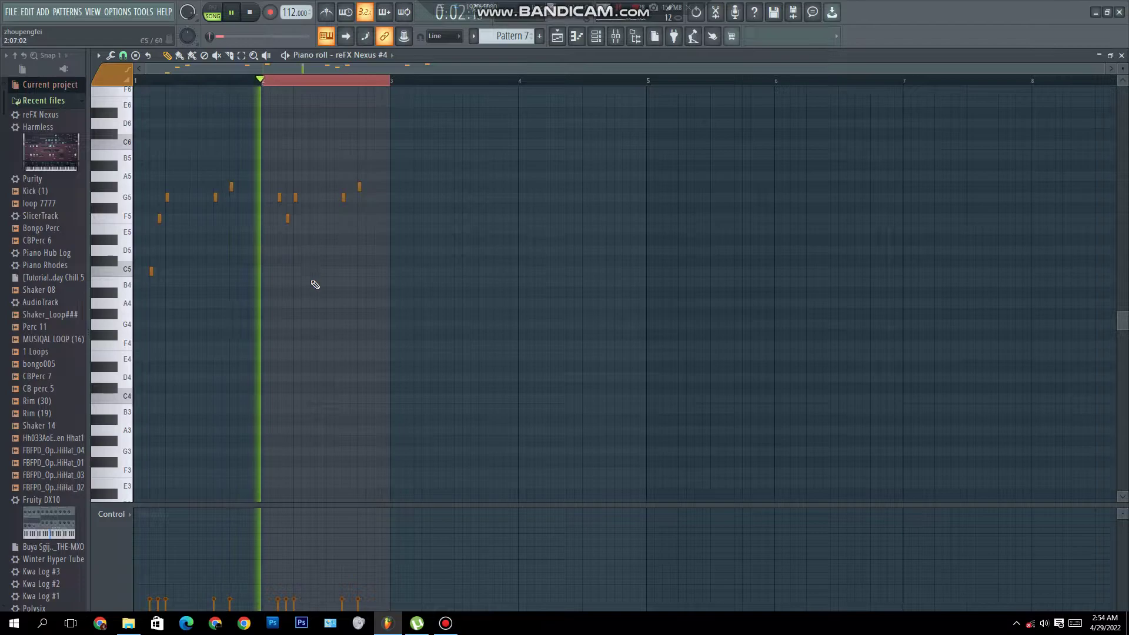
click(312, 271)
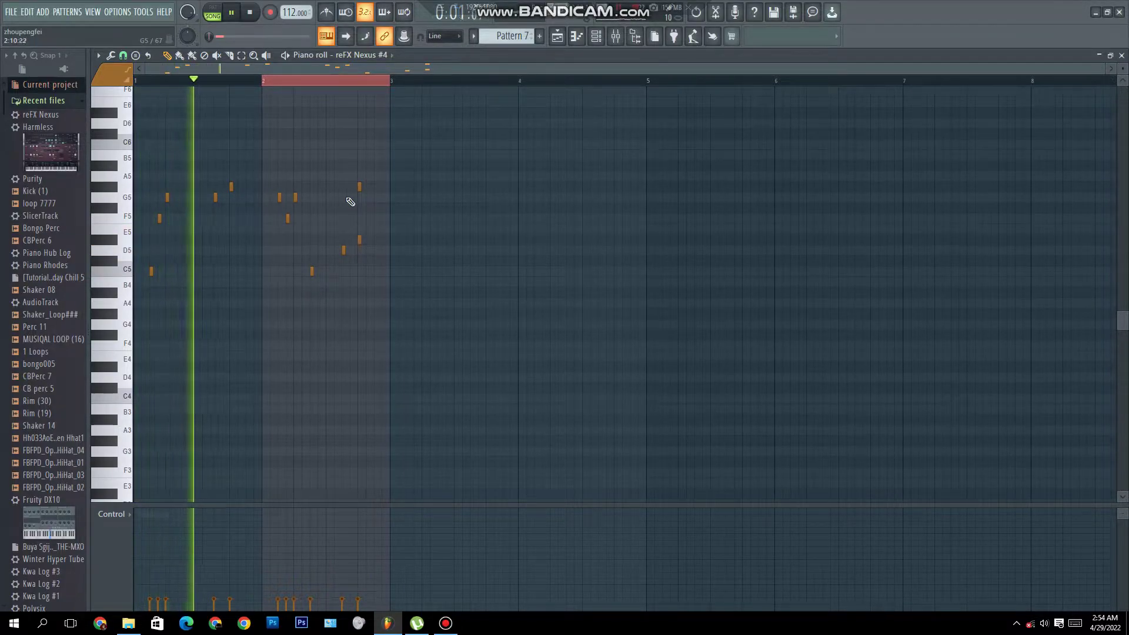
right_click(345, 197)
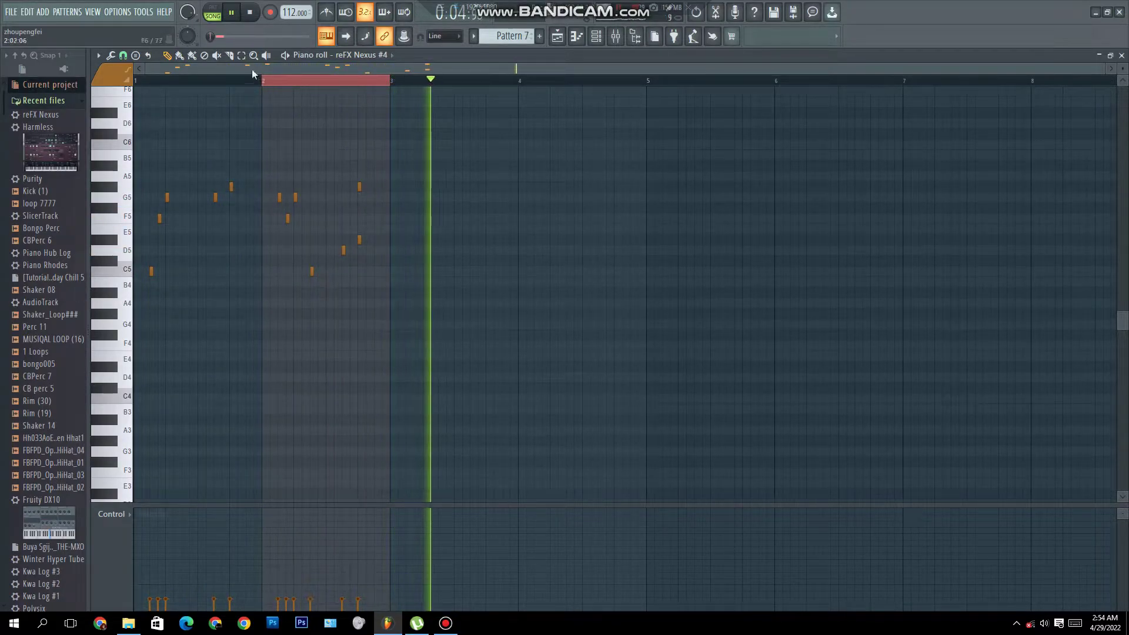
Step: Duplicate the two-bar phrase into bars 3 and 4, add a G5 note mid-bar 4, and close the piano roll
key(ctrl+a)
key(ctrl+b)
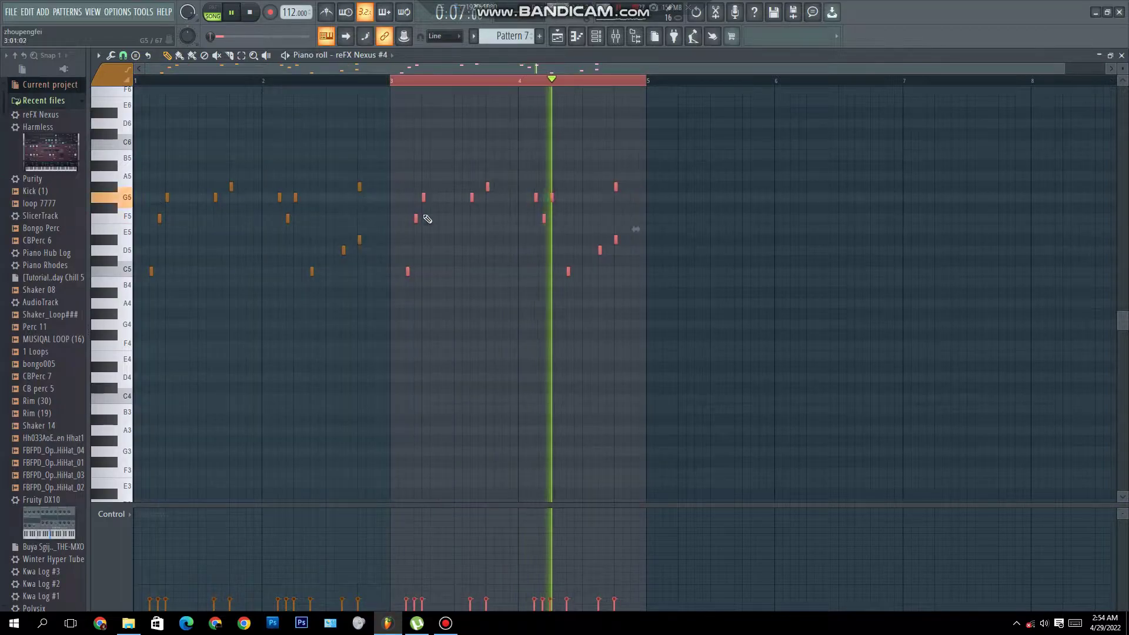
key(space)
key(space)
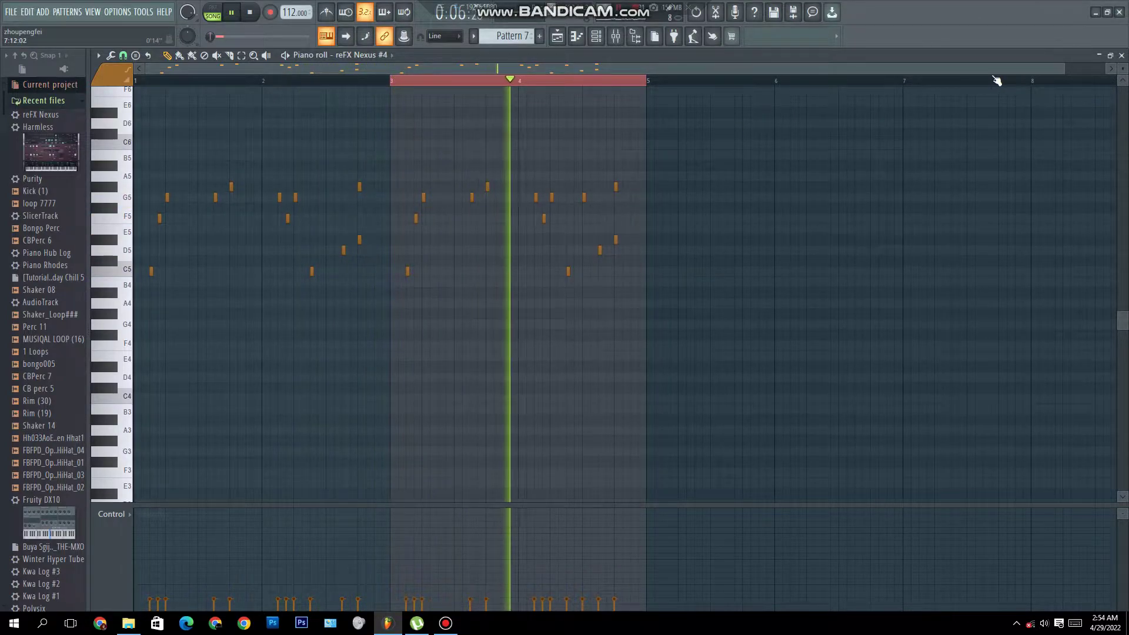
click(1121, 56)
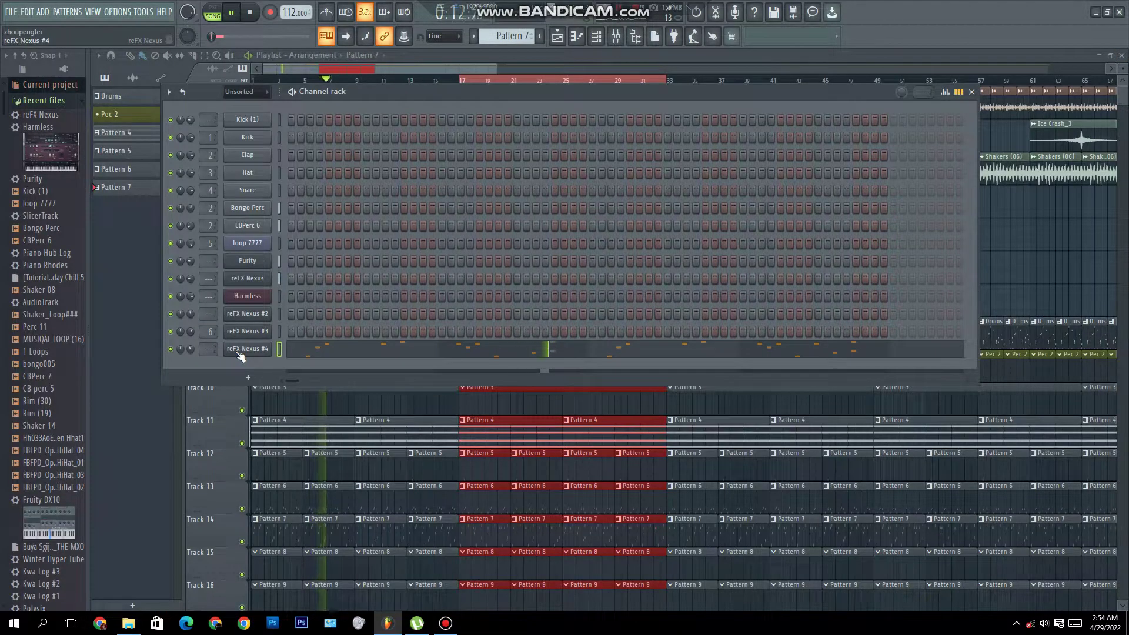
Step: Route reFX Nexus #4 to mixer track 7 and load Fruity Delay 3 in slot 4 at about 80% mix level
key(ctrl+l)
click(1024, 209)
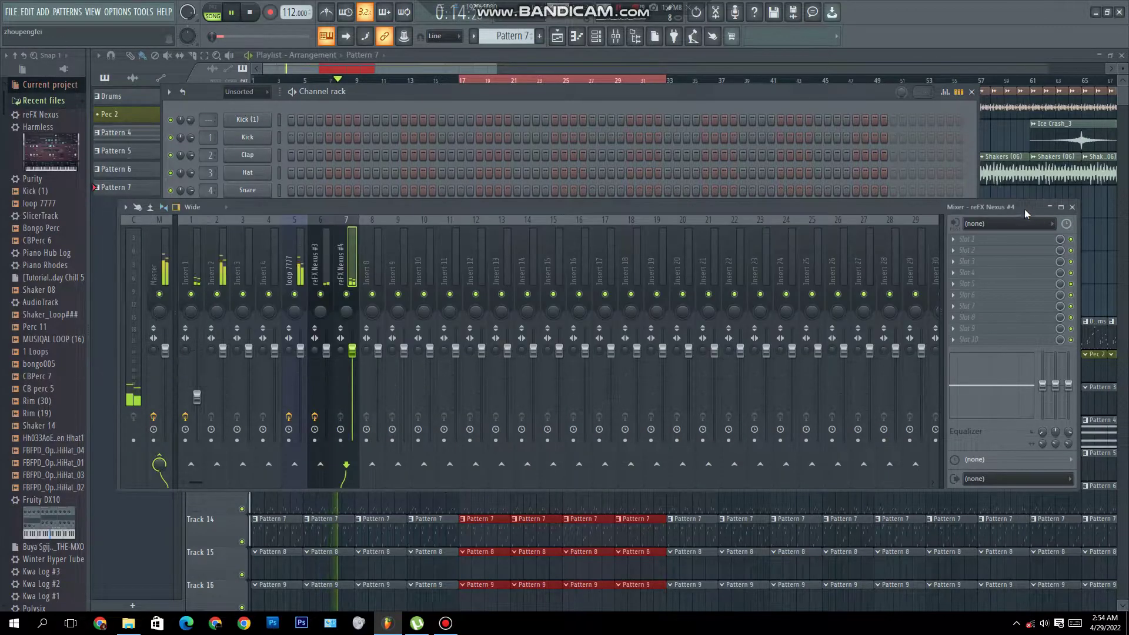
click(967, 272)
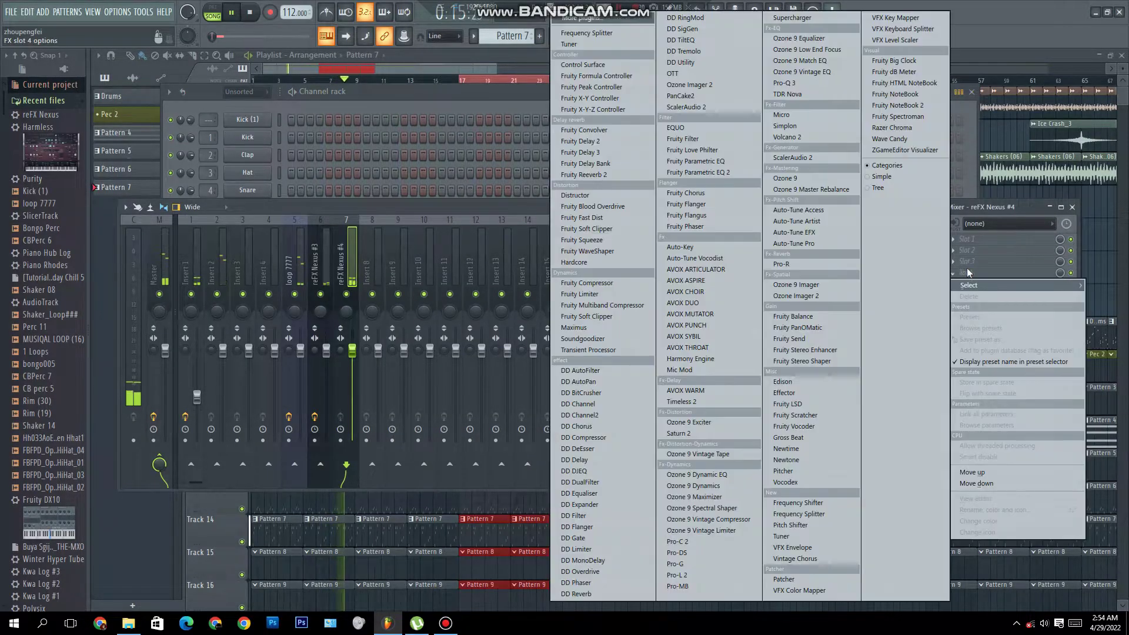
click(598, 152)
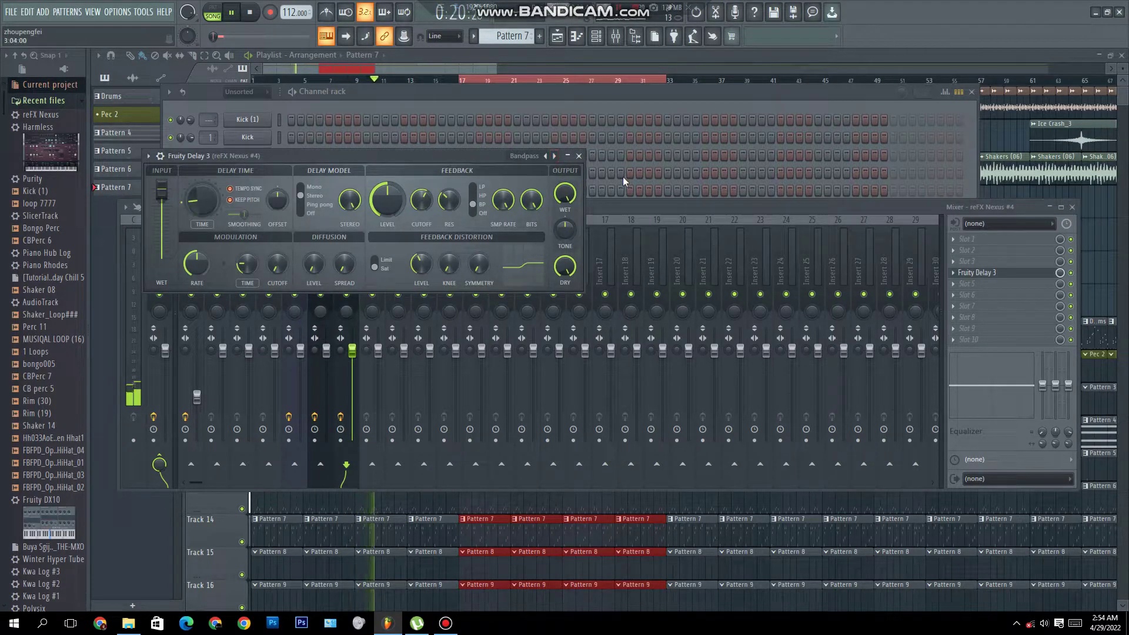
click(578, 155)
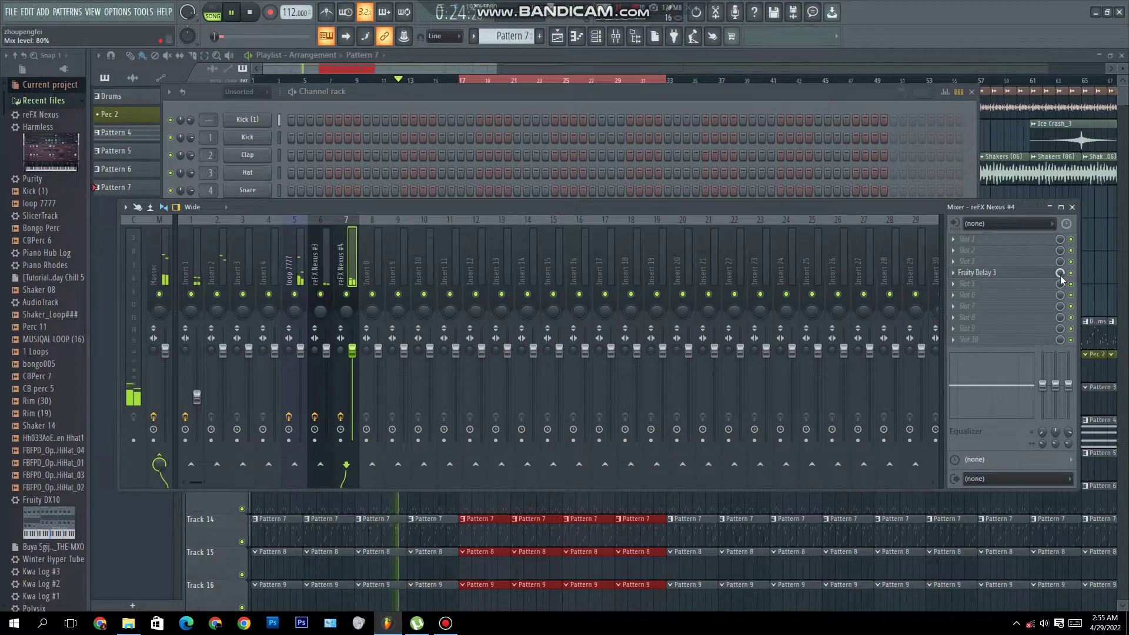
Step: Add a fifth reFX Nexus channel in Pattern 8 and load the R2MG Signature Theramin preset
click(585, 91)
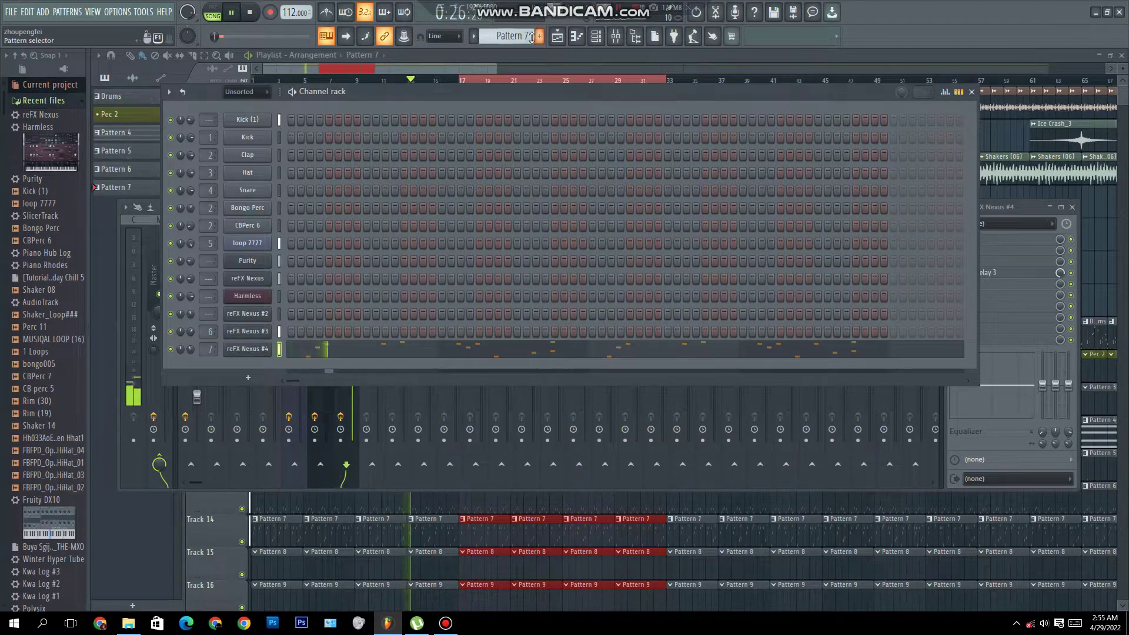
scroll(528, 38, down, 1)
click(248, 376)
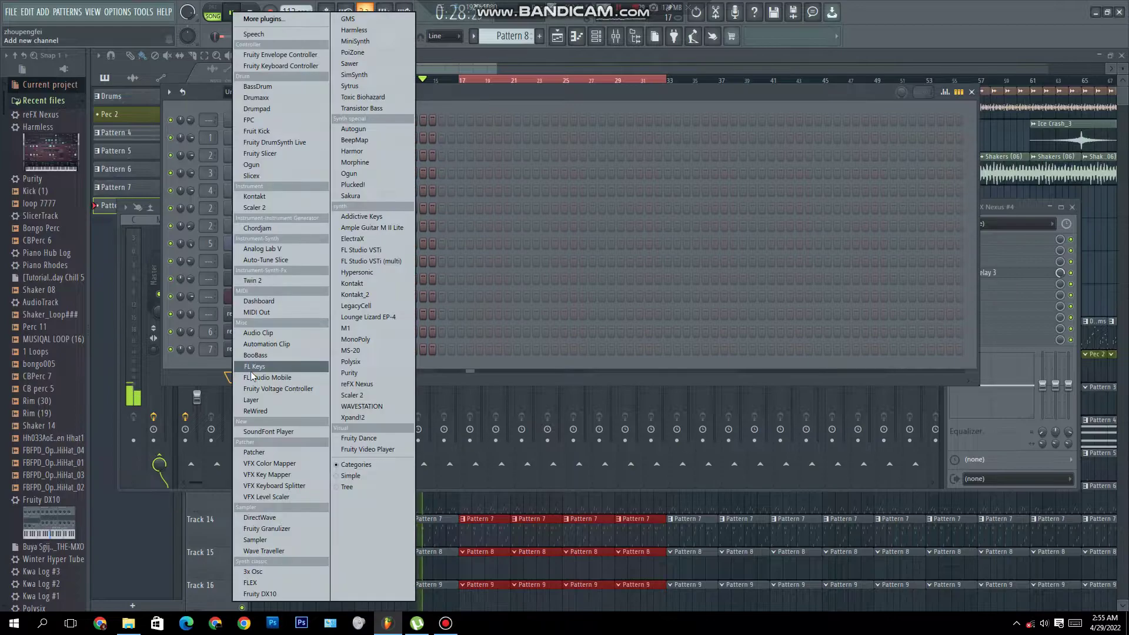
click(358, 383)
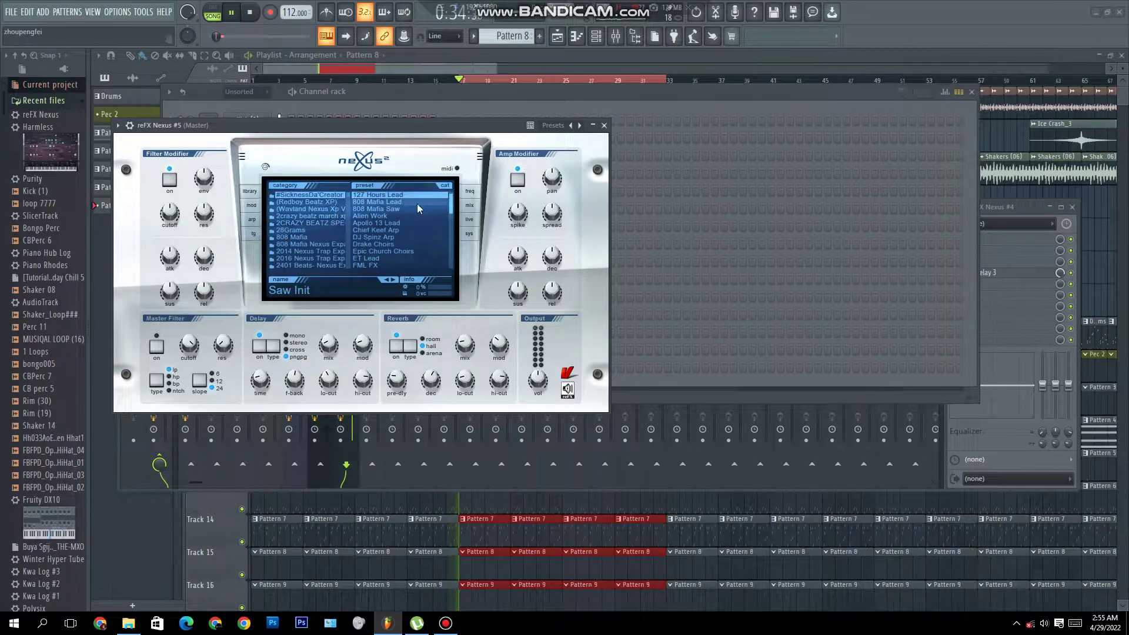
drag(449, 207, 440, 238)
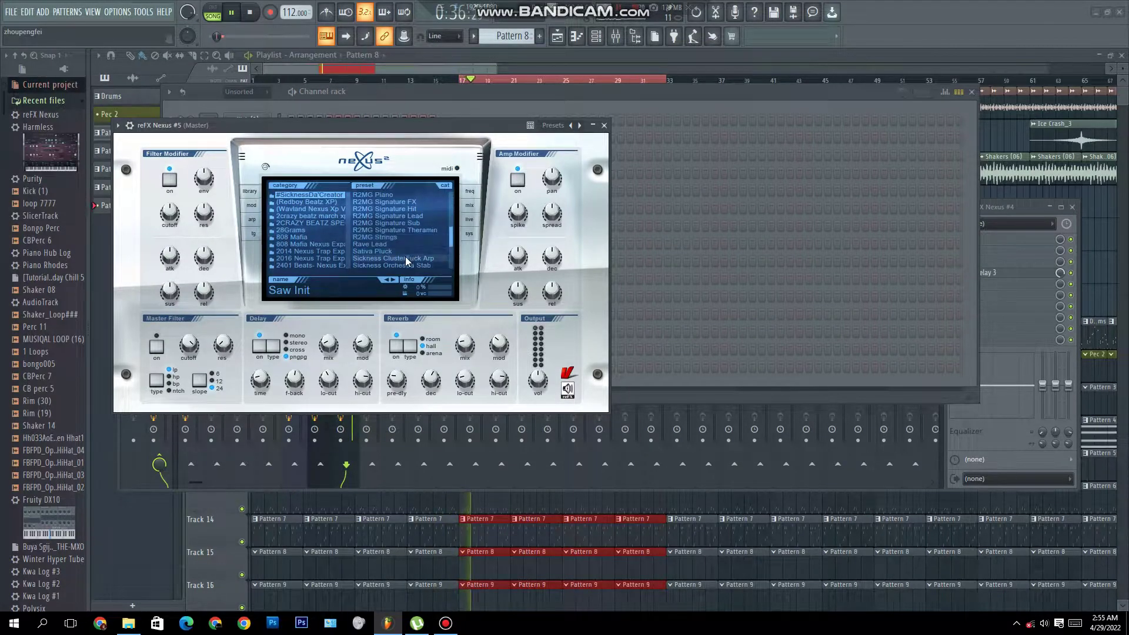
click(387, 251)
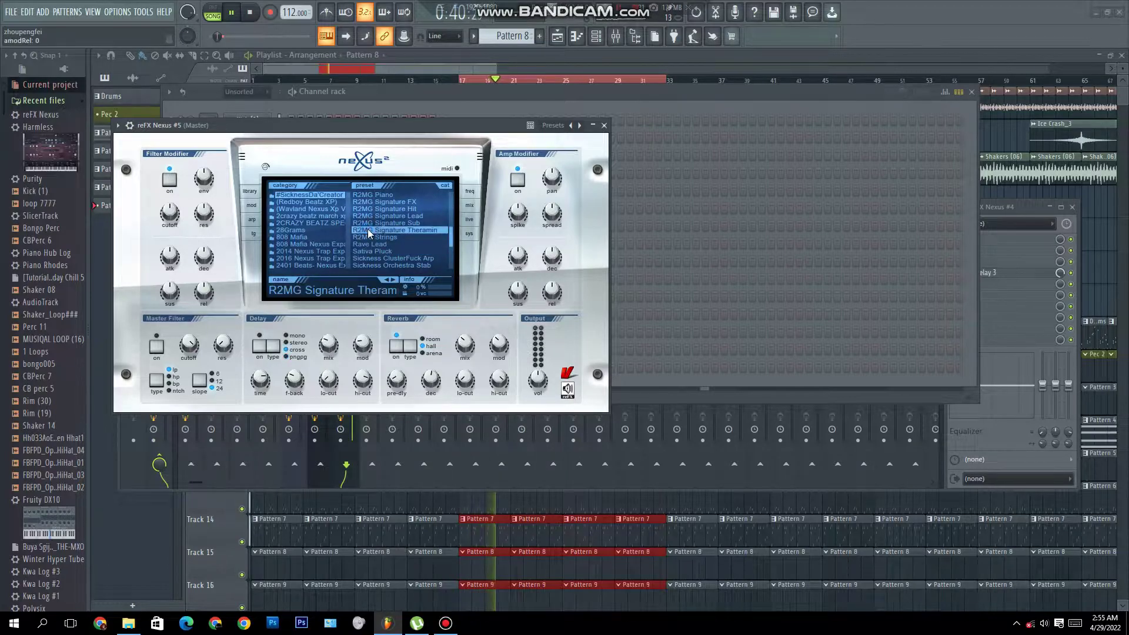
click(604, 125)
Step: Draw a C5 note about one beat long on beat 2 of bar 1 in reFX Nexus #5's piano roll
right_click(276, 368)
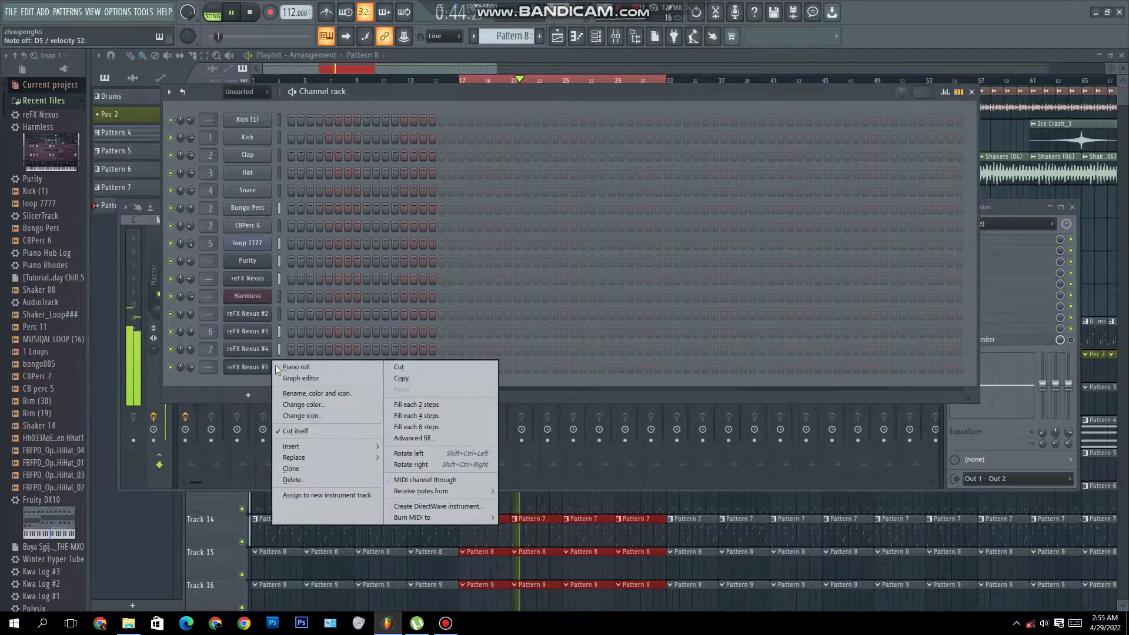
click(281, 366)
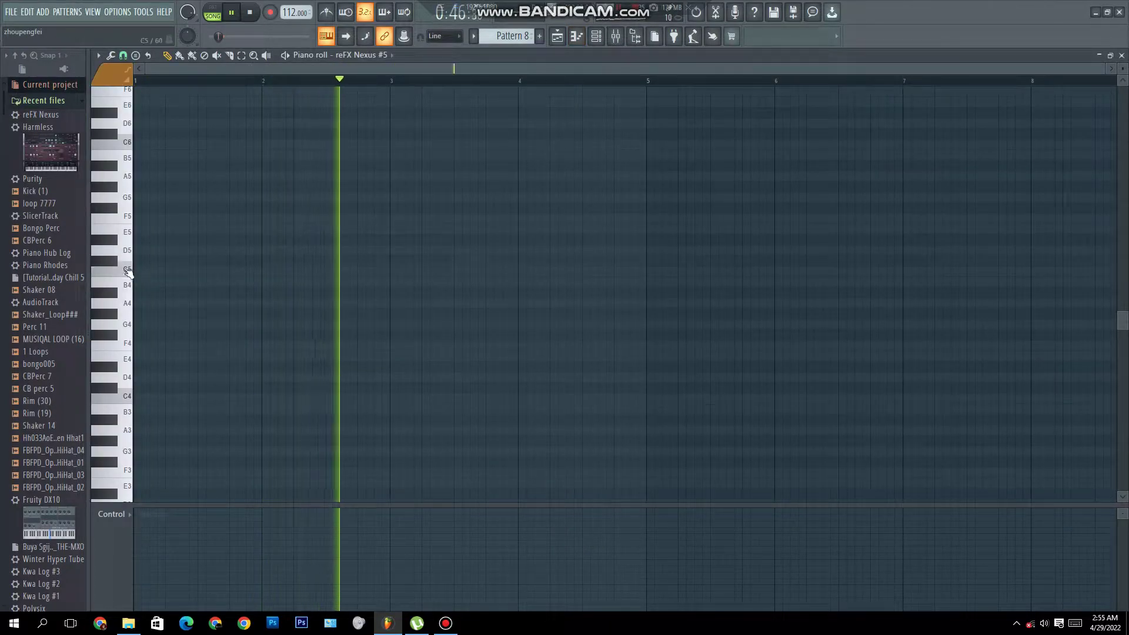
click(135, 271)
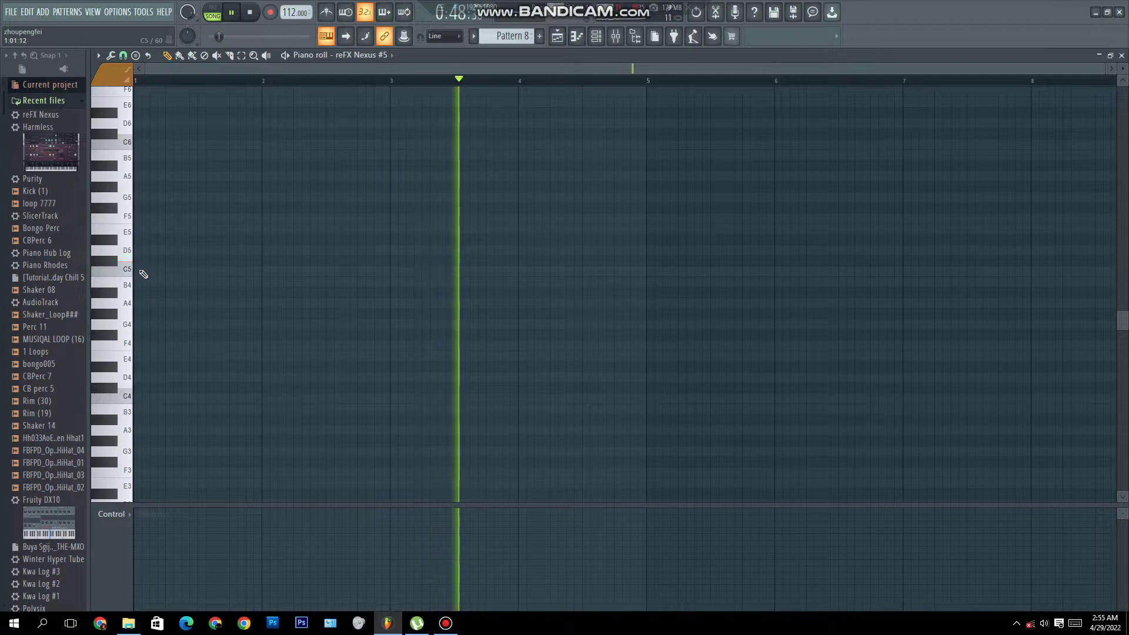
drag(136, 270, 190, 272)
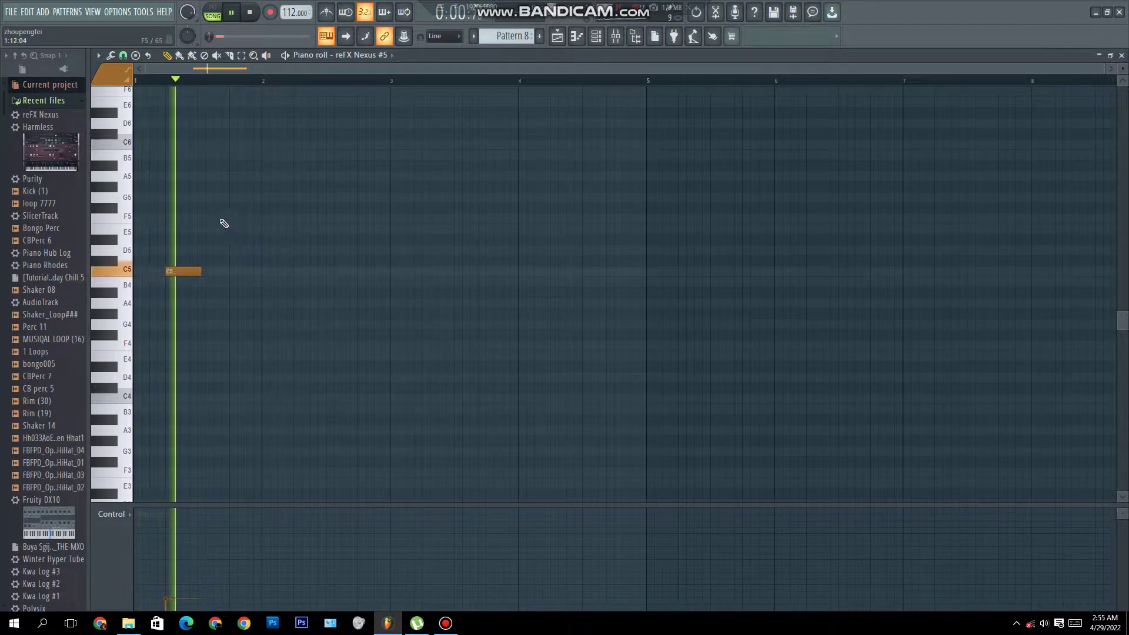
key(space)
Step: Try a rising line of F5, G5 and G#5 notes across bars 1 and 2, checking it with playback
click(231, 219)
click(261, 207)
drag(260, 203, 262, 192)
key(space)
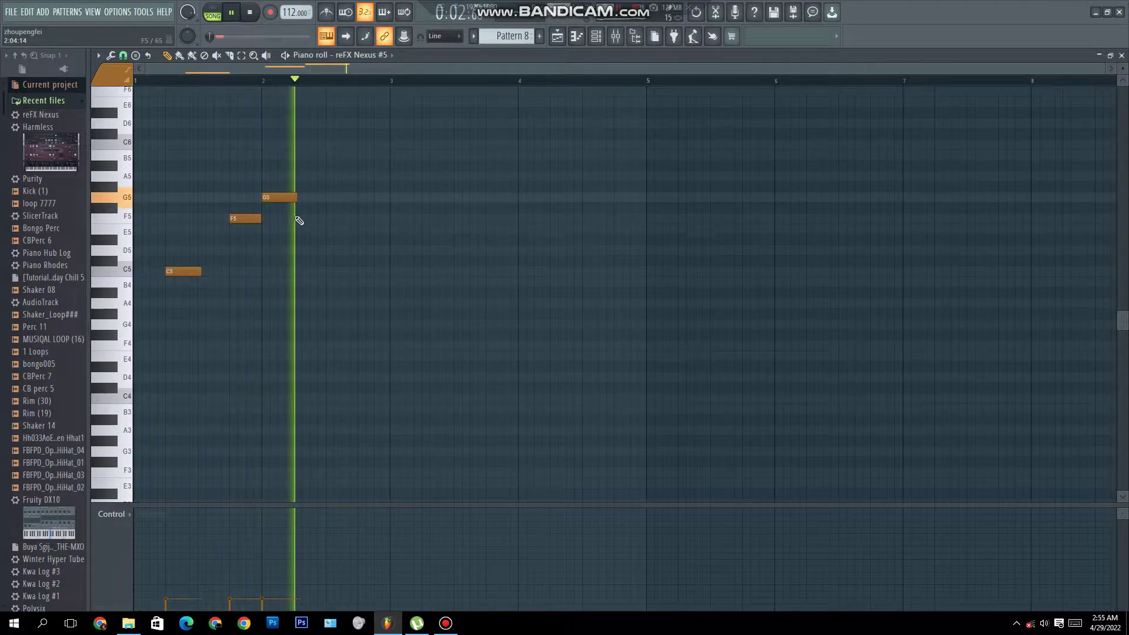
key(space)
mouse_move(358, 175)
mouse_down()
mouse_move(358, 202)
mouse_move(360, 186)
mouse_up()
key(space)
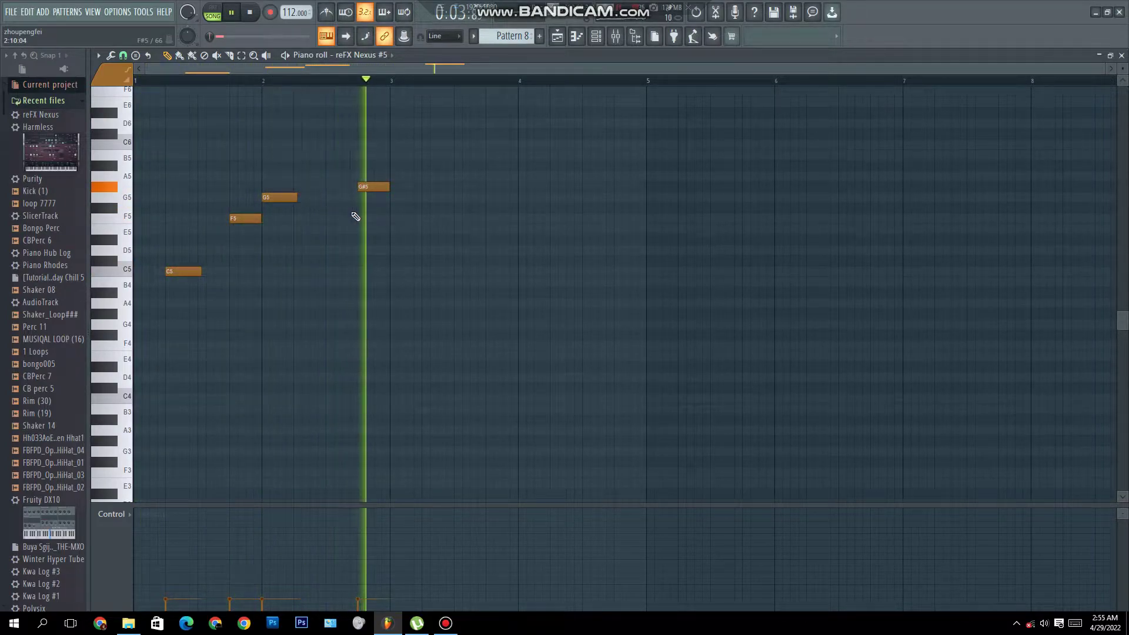
Step: Delete the G#5, G5 and F5 notes and stop playback
key(ctrl+a)
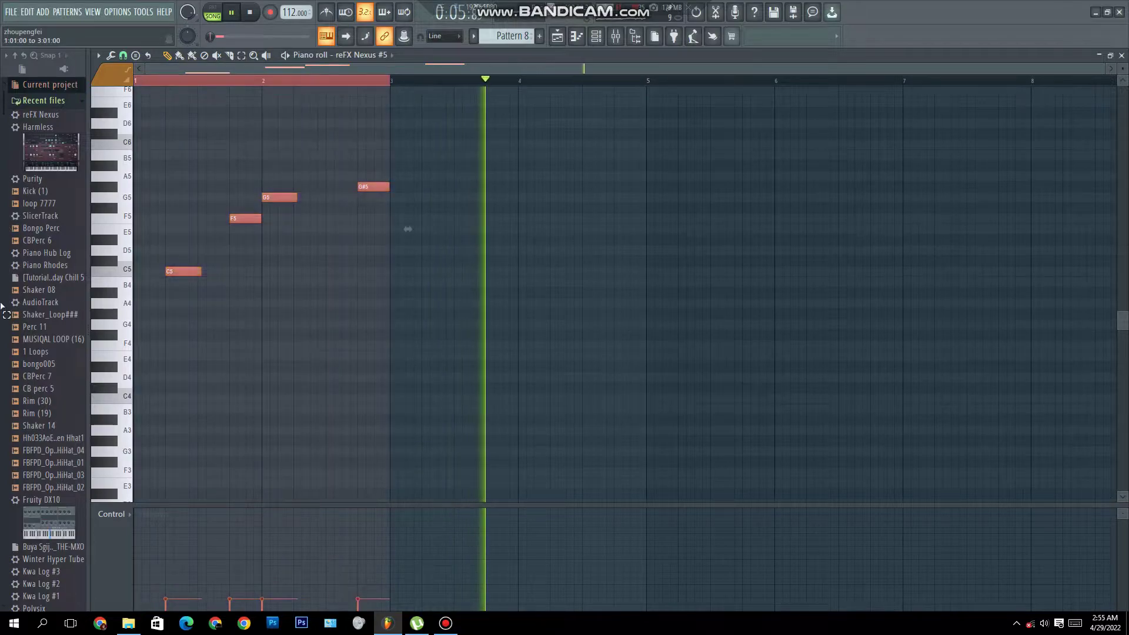
right_click(373, 186)
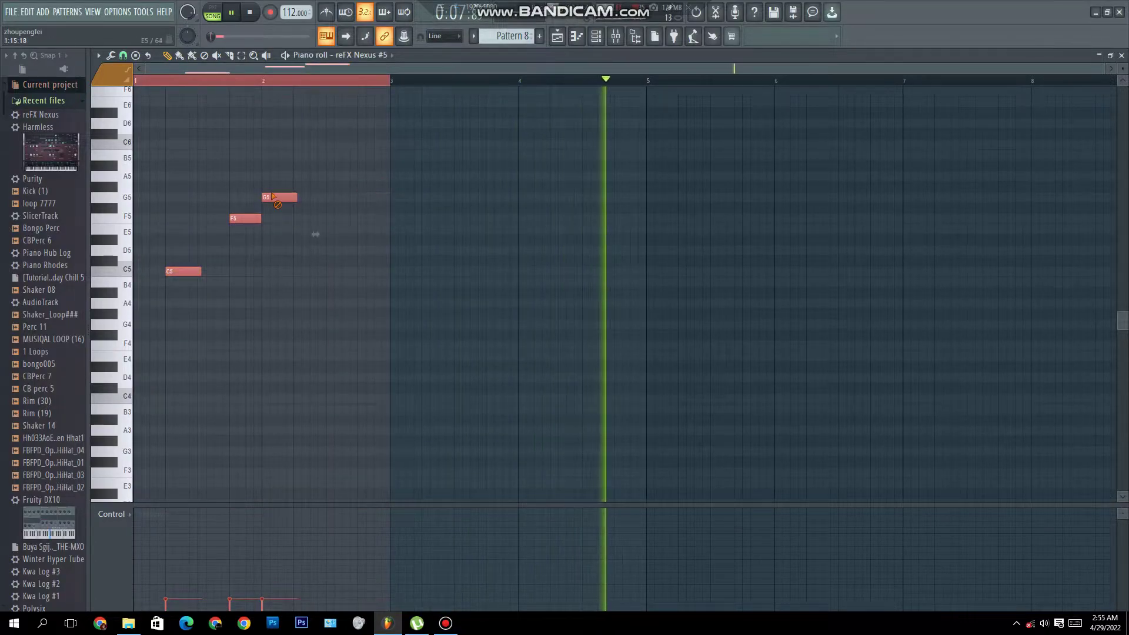
right_click(279, 197)
right_click(245, 218)
key(space)
Step: Shorten the C5 note in bar 1 and add short D5 and D#5 notes right after it, checking with playback
right_click(171, 271)
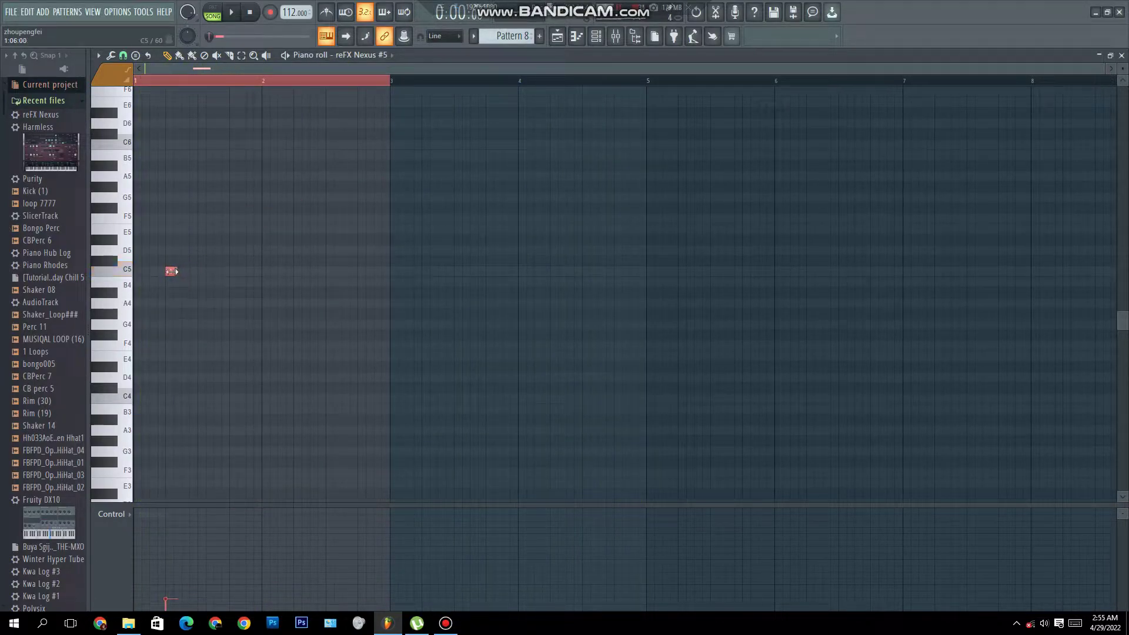
click(171, 271)
key(space)
click(186, 250)
key(space)
click(193, 240)
key(space)
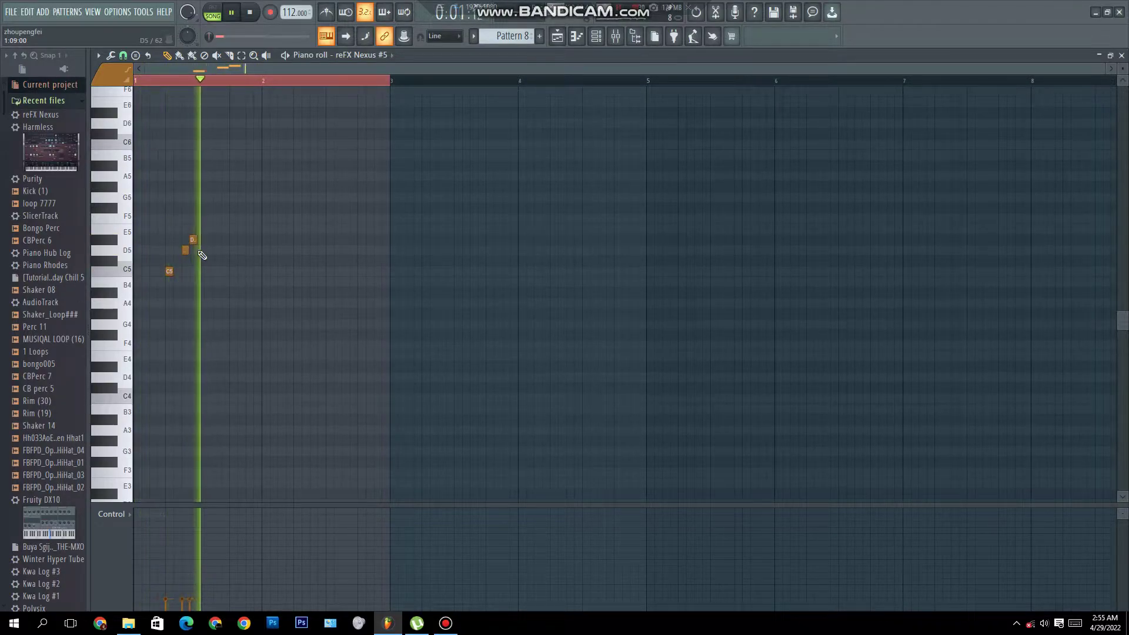
Step: Repeat the three-note figure every half bar through the end of bar 4 and raise all the notes one octave
drag(225, 82, 200, 109)
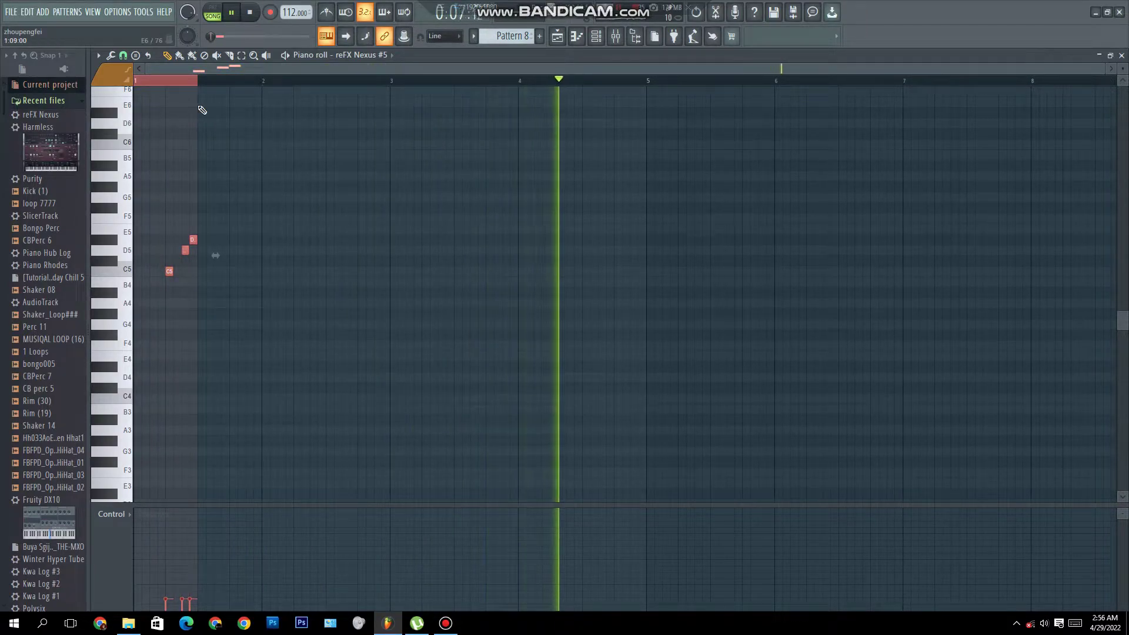
key(ctrl+b)
key(ctrl+b)
key(ctrl+b)
key(ctrl+b)
key(ctrl+b)
key(ctrl+b)
key(ctrl+b)
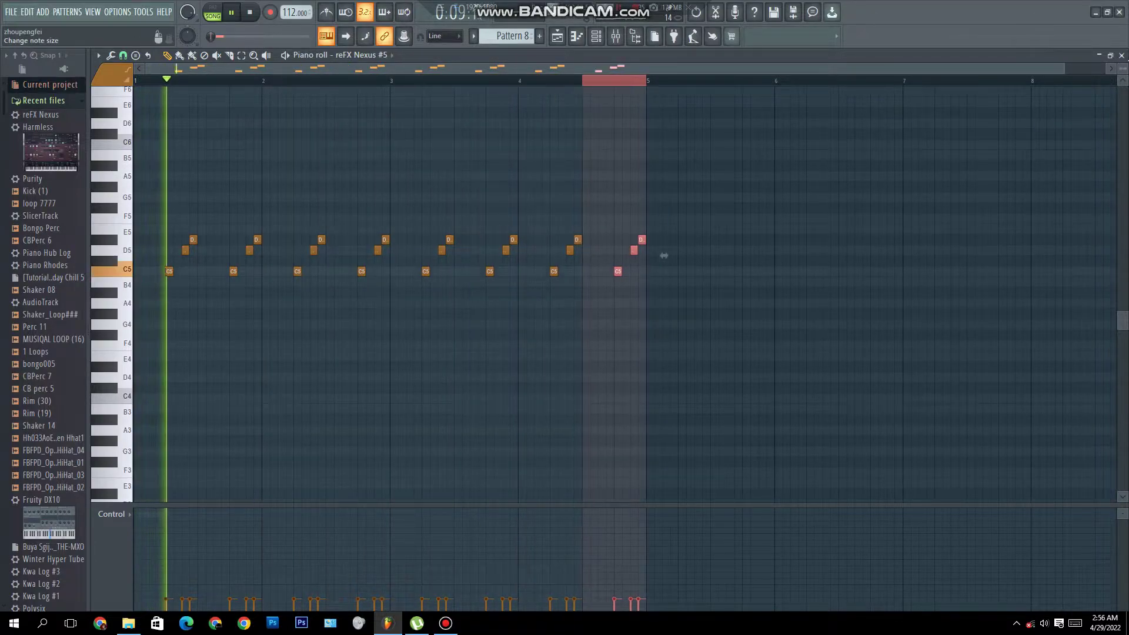
click(1122, 54)
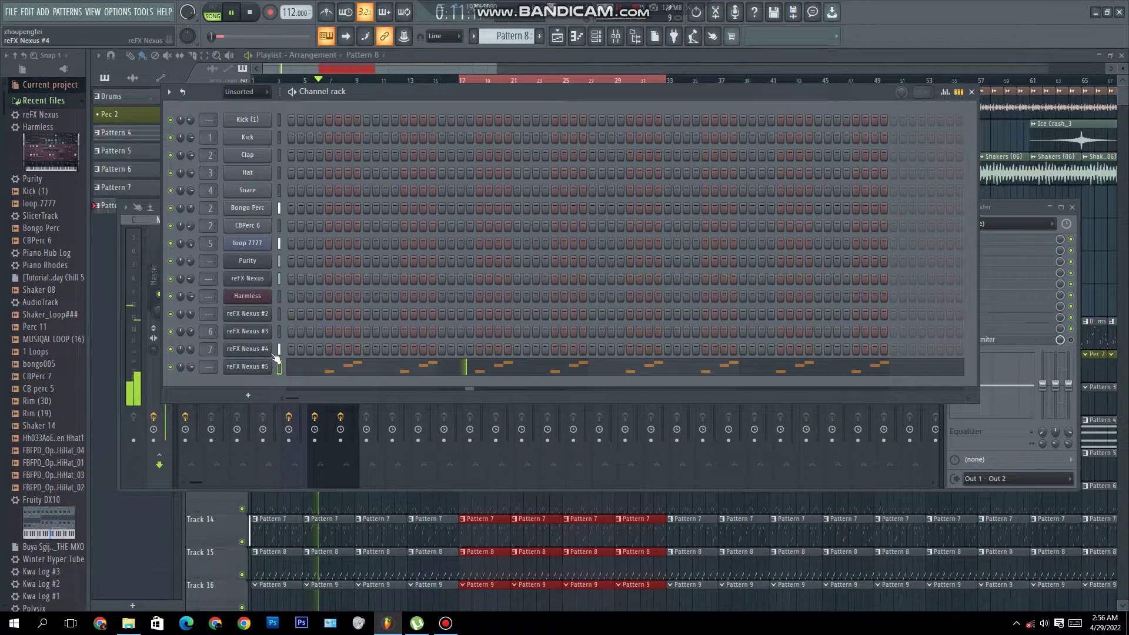
click(248, 366)
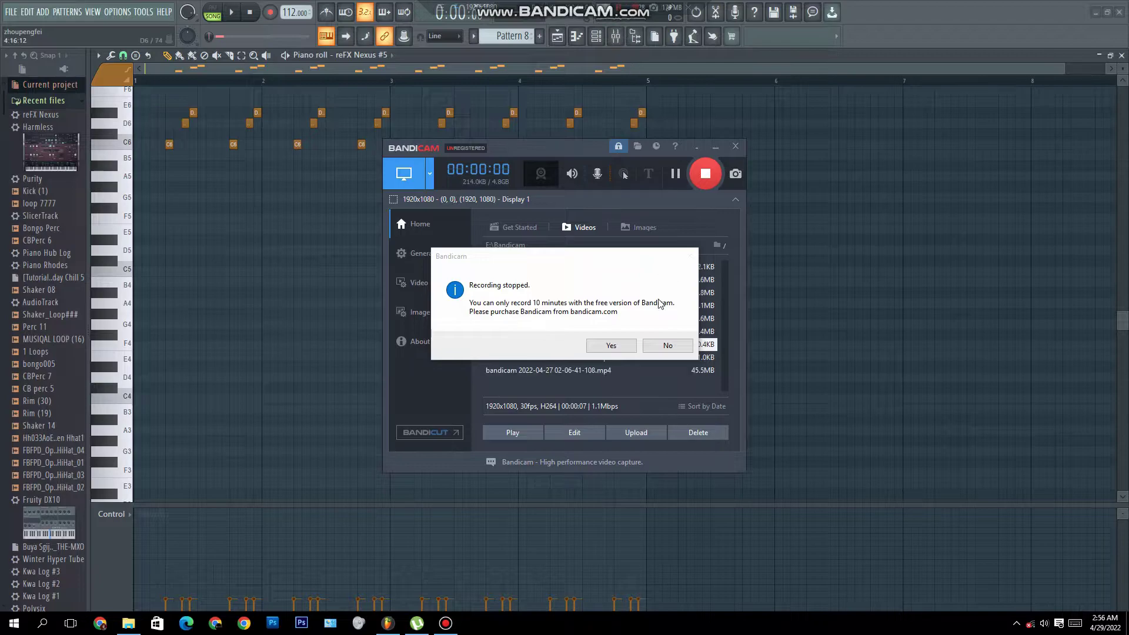
Step: Decline the Bandicam purchase offer, minimize Bandicam and resume playback of the beat
click(669, 346)
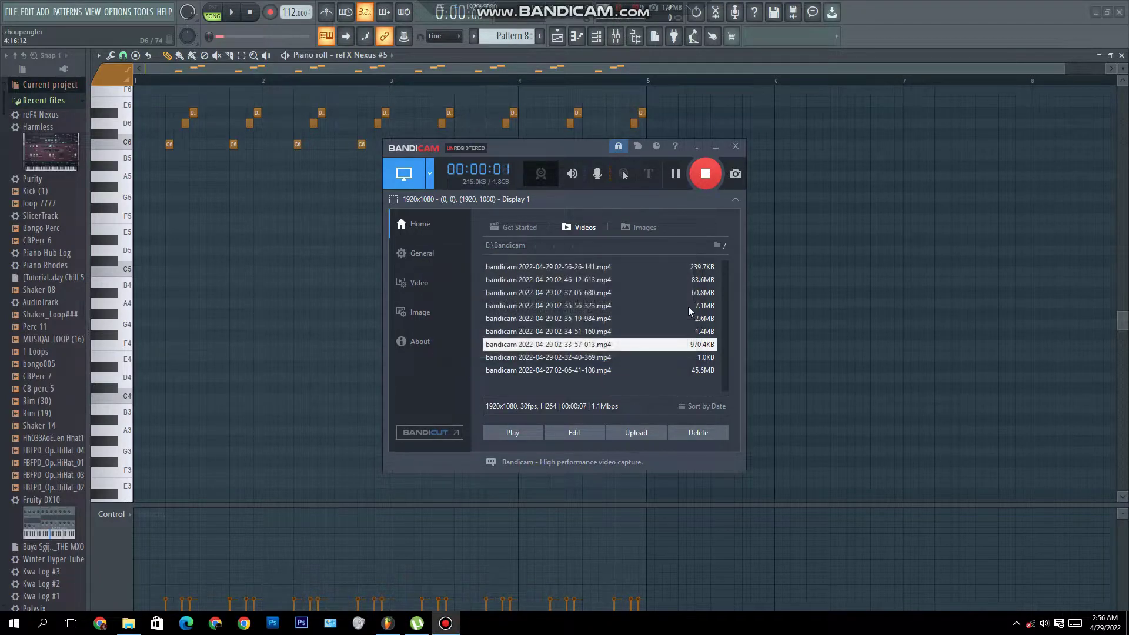
click(714, 150)
key(space)
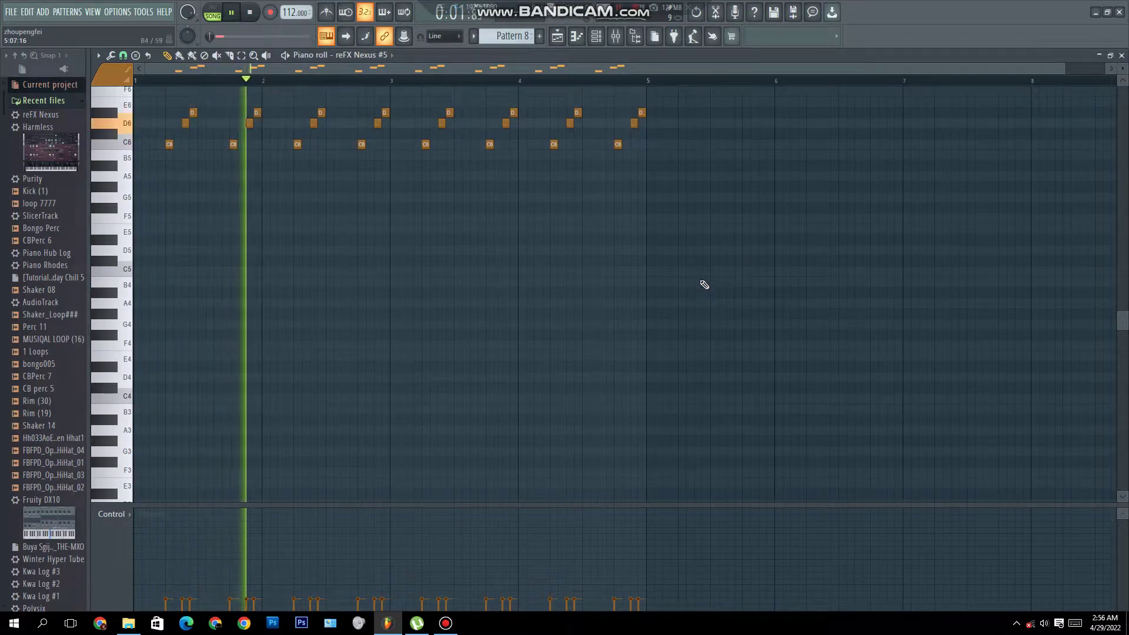
Step: Add a C6 note in the second half of bar 3 and an F6 note in the second half of bar 4, checking with playback
scroll(704, 283, up, 5)
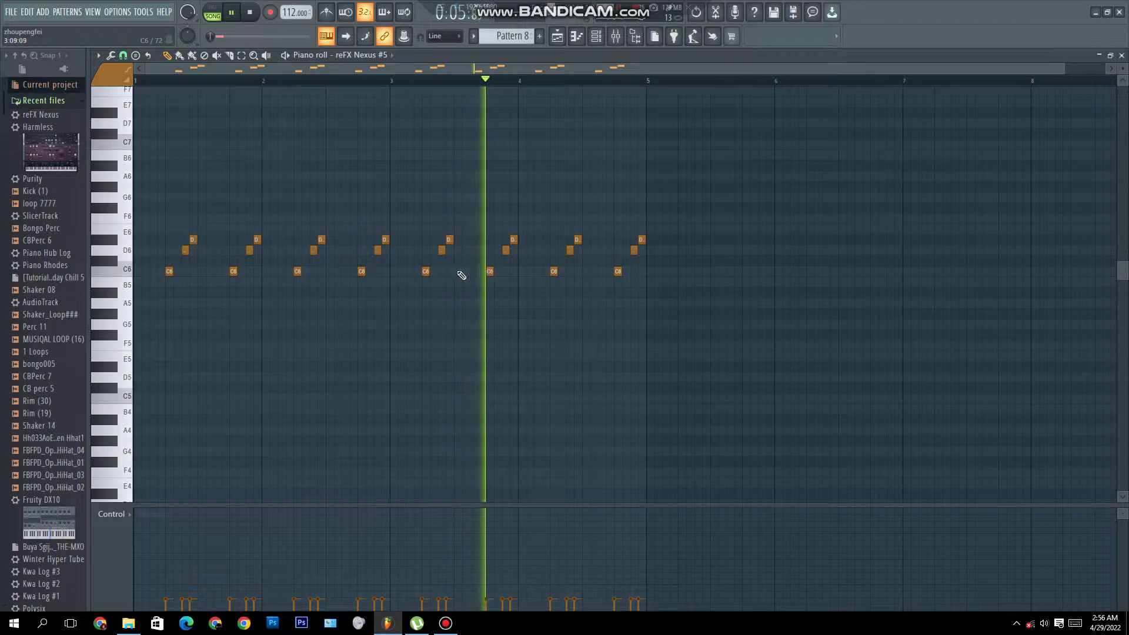
key(space)
key(space)
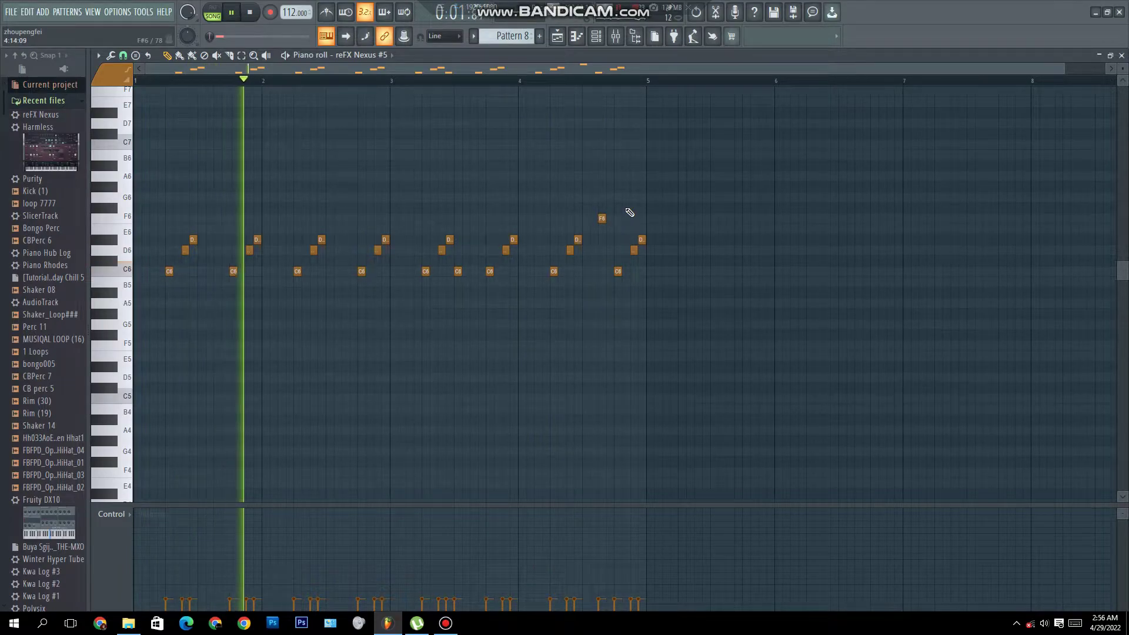
Step: Route reFX Nexus #5 to mixer track 8 and add a Fruity parametric EQ 2 there with band 4 cut in the mids
click(1121, 56)
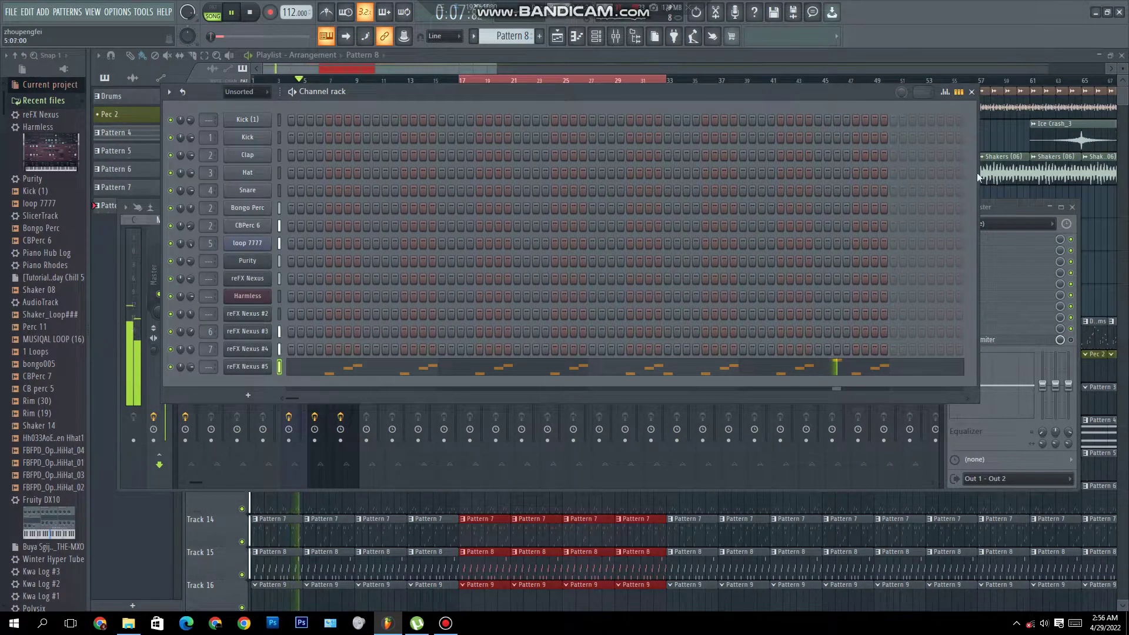
click(1022, 205)
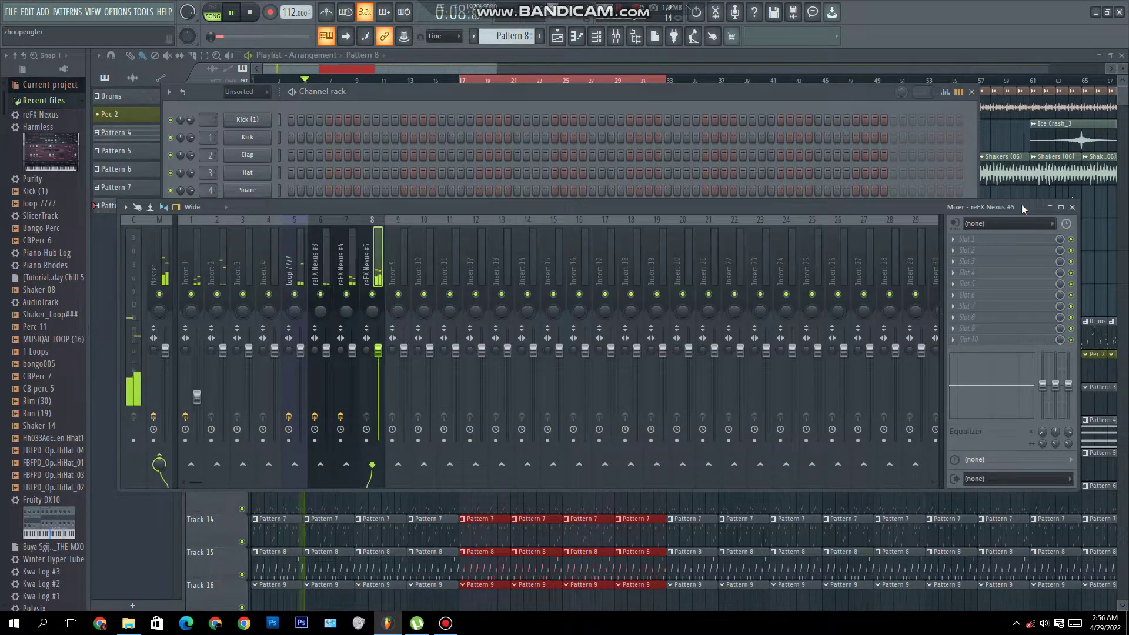
click(955, 272)
click(686, 172)
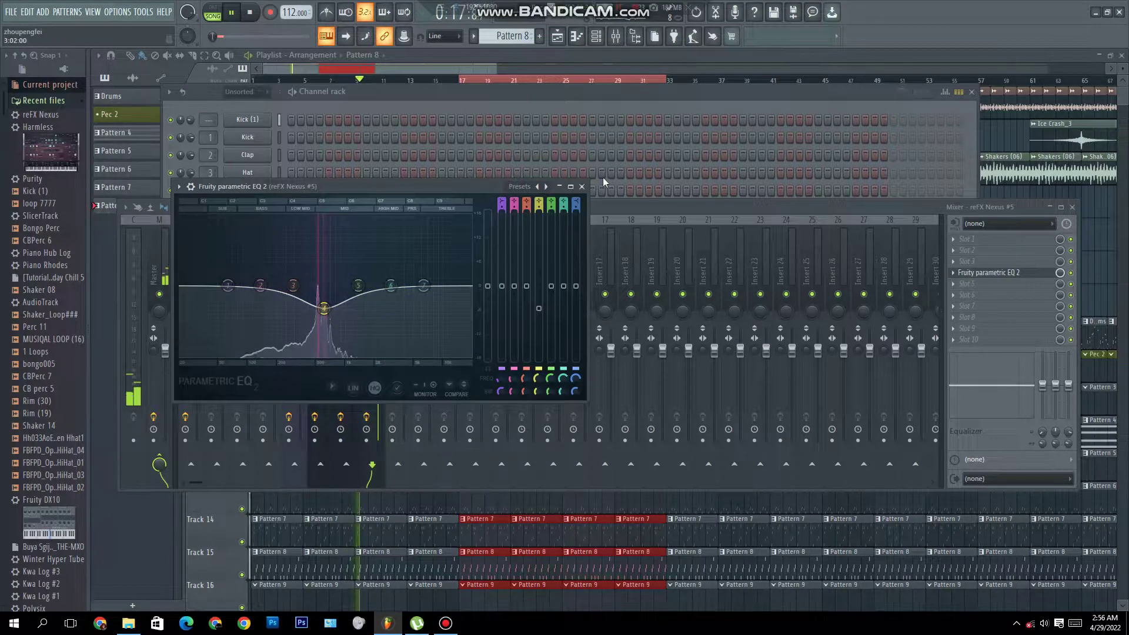
click(581, 186)
click(602, 98)
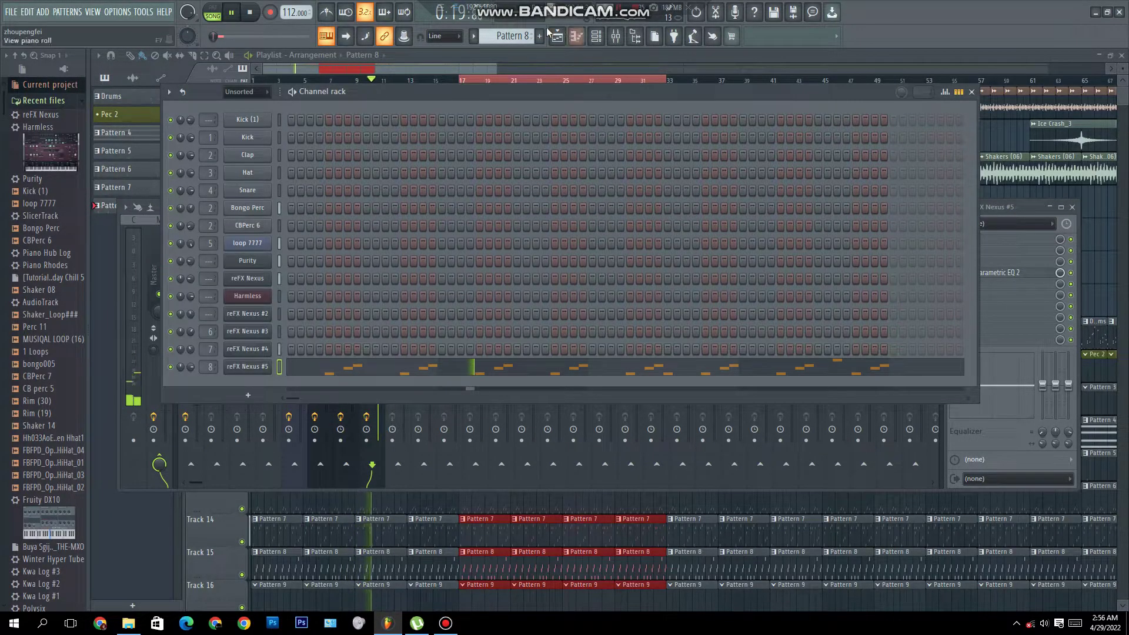
Step: Switch to the empty Pattern 9 and save the project as [Tutorial] Sunday Chill 5.2 in the Youtube folder
scroll(511, 36, down, 1)
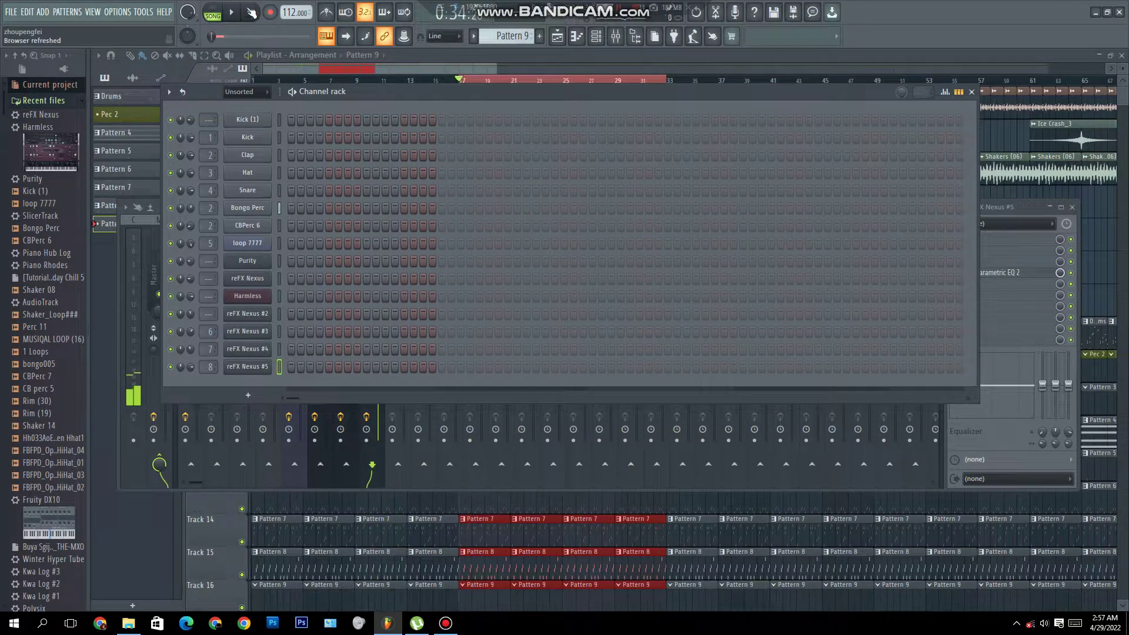
key(ctrl+s)
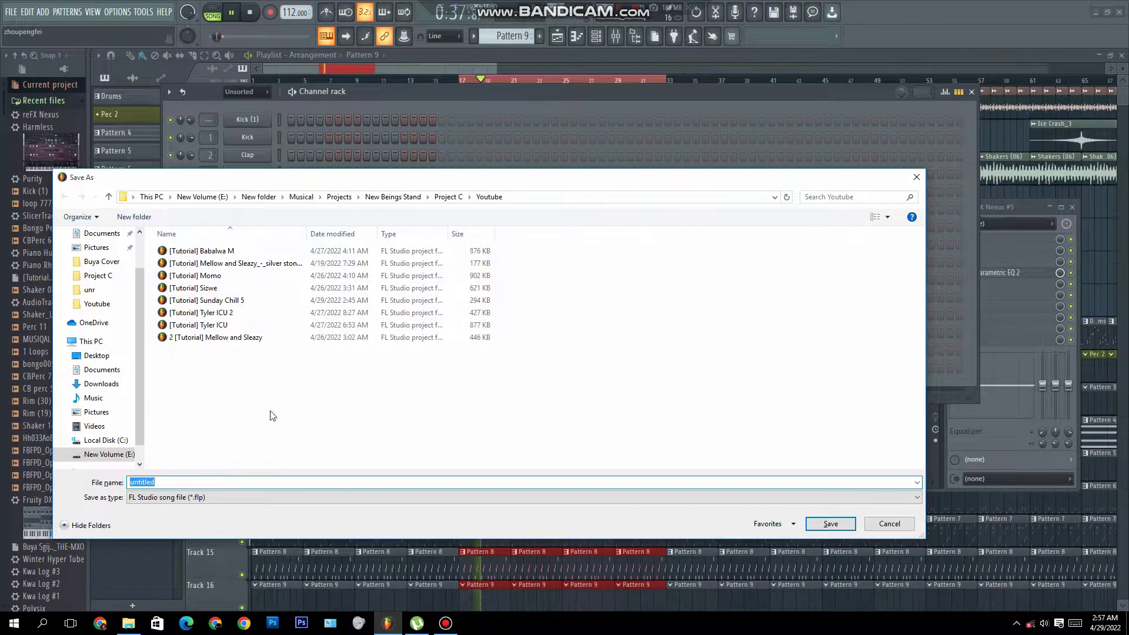
click(209, 327)
click(207, 480)
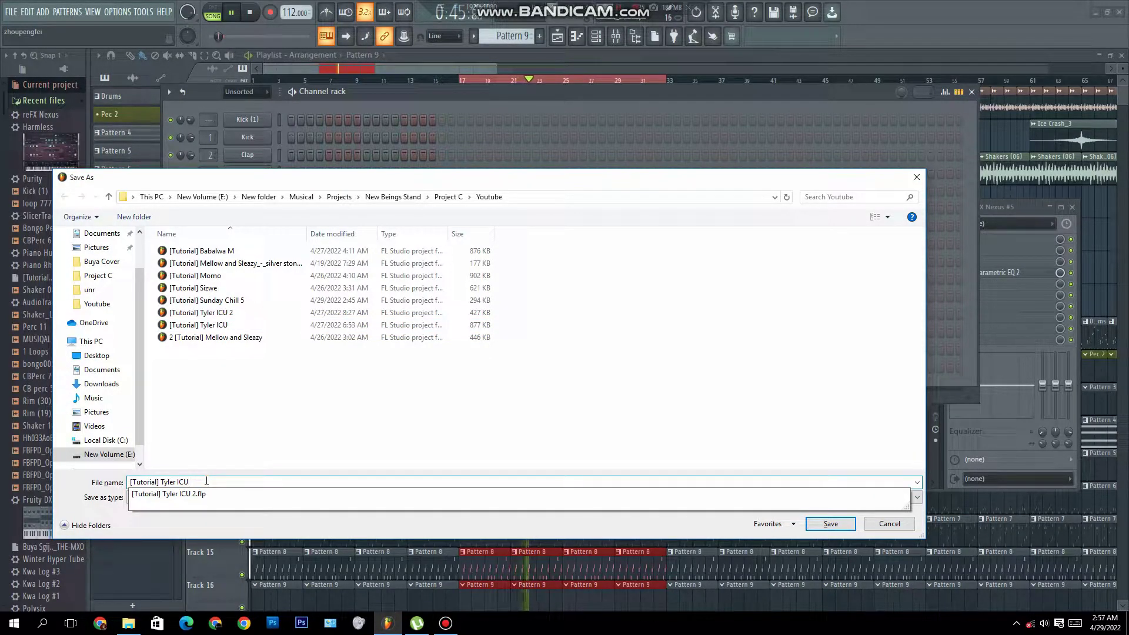
click(247, 301)
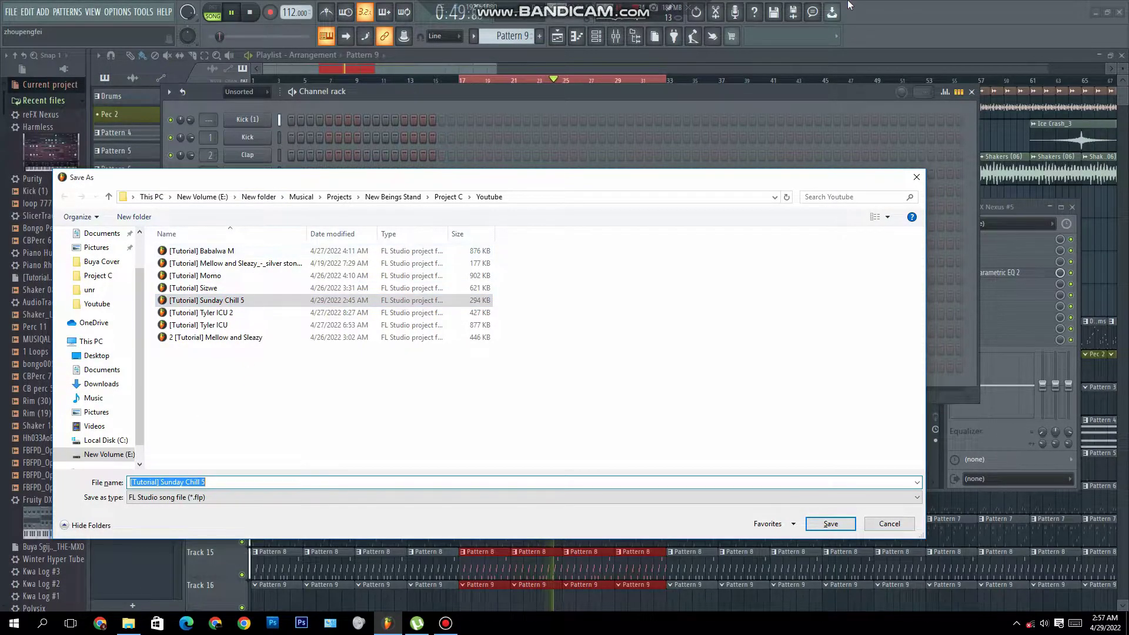
click(220, 483)
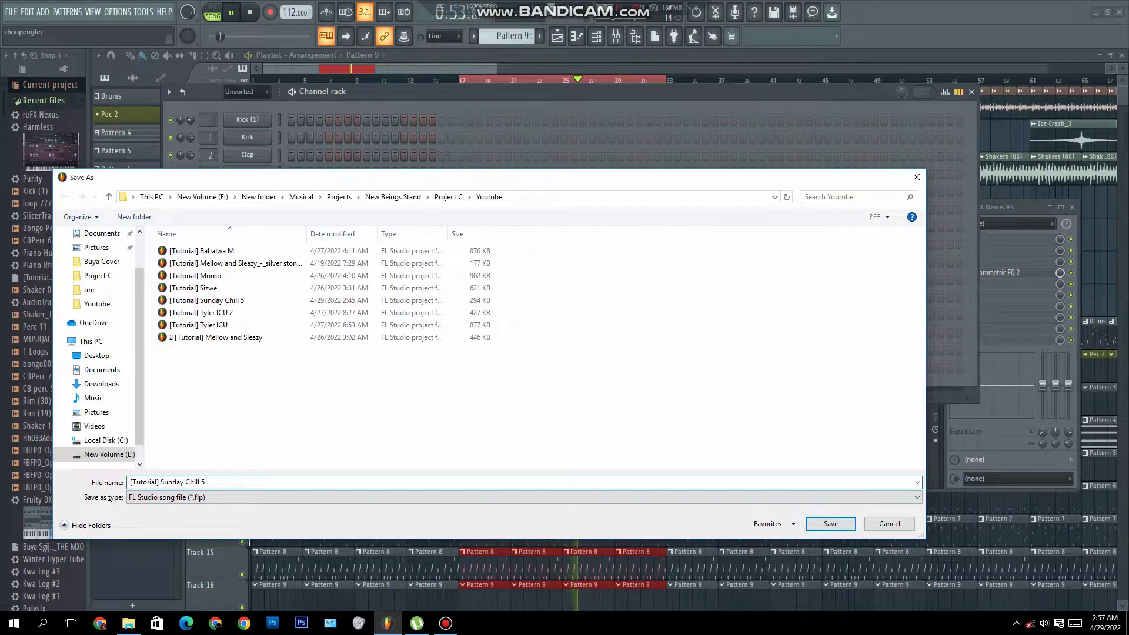
key(BackSpace)
text(5.2)
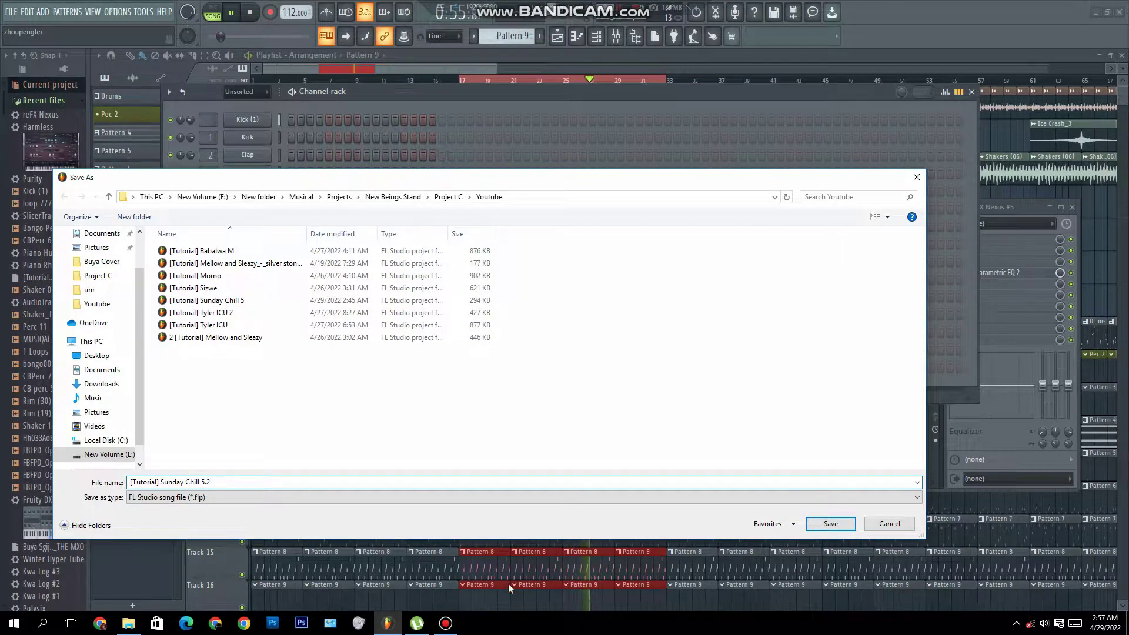
click(821, 530)
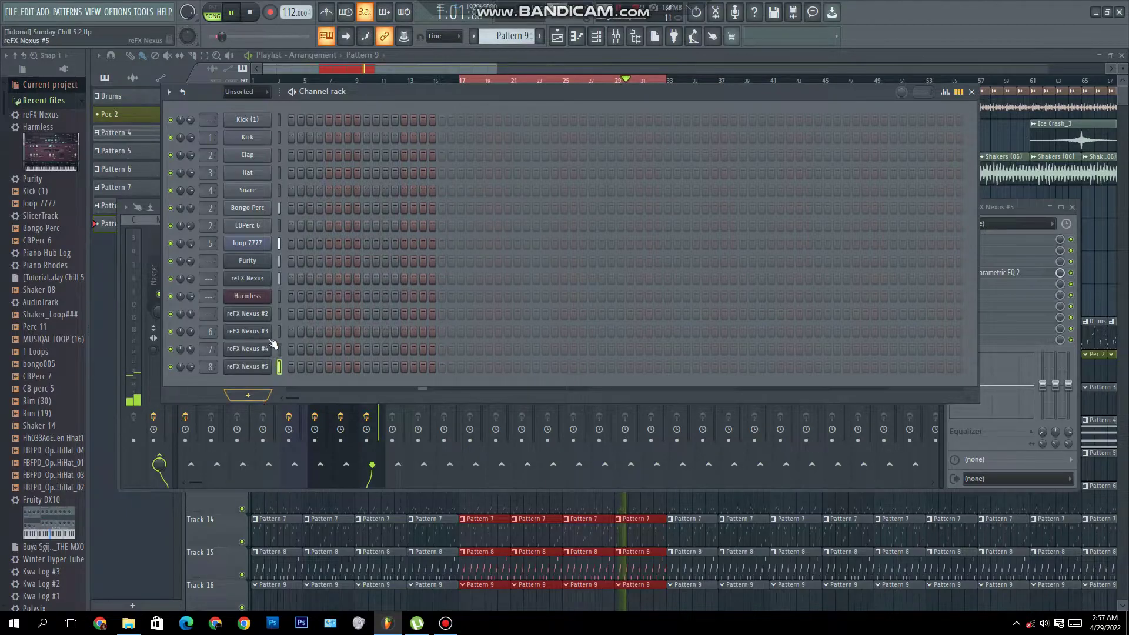
Step: Load the Bit Wobbly AG preset in the Harmless channel and open that channel's piano roll
click(247, 296)
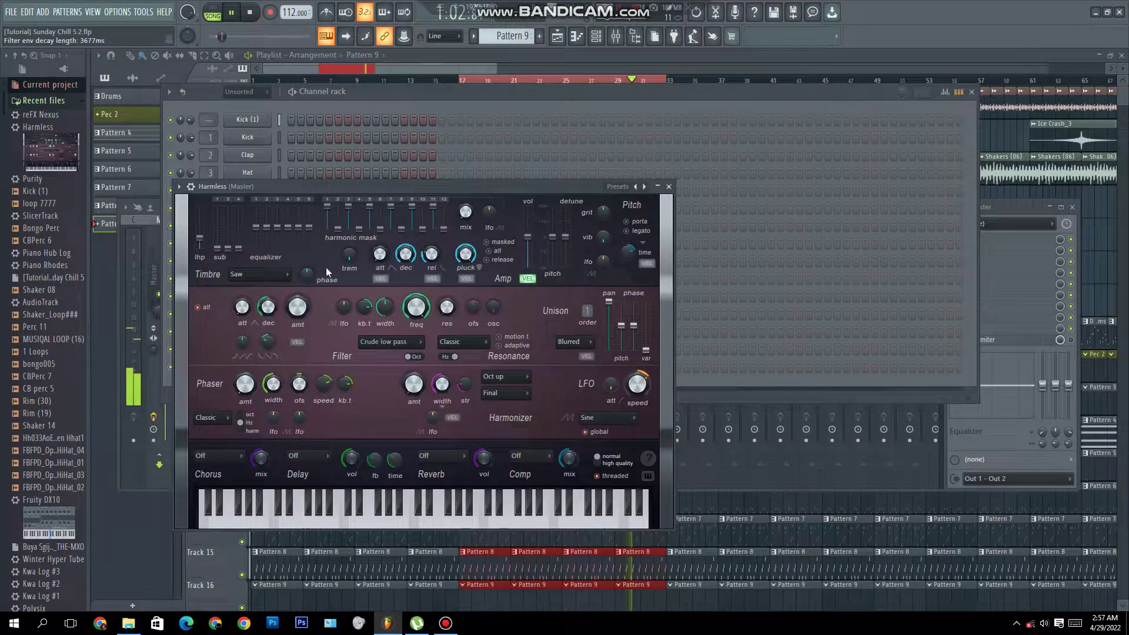
click(646, 186)
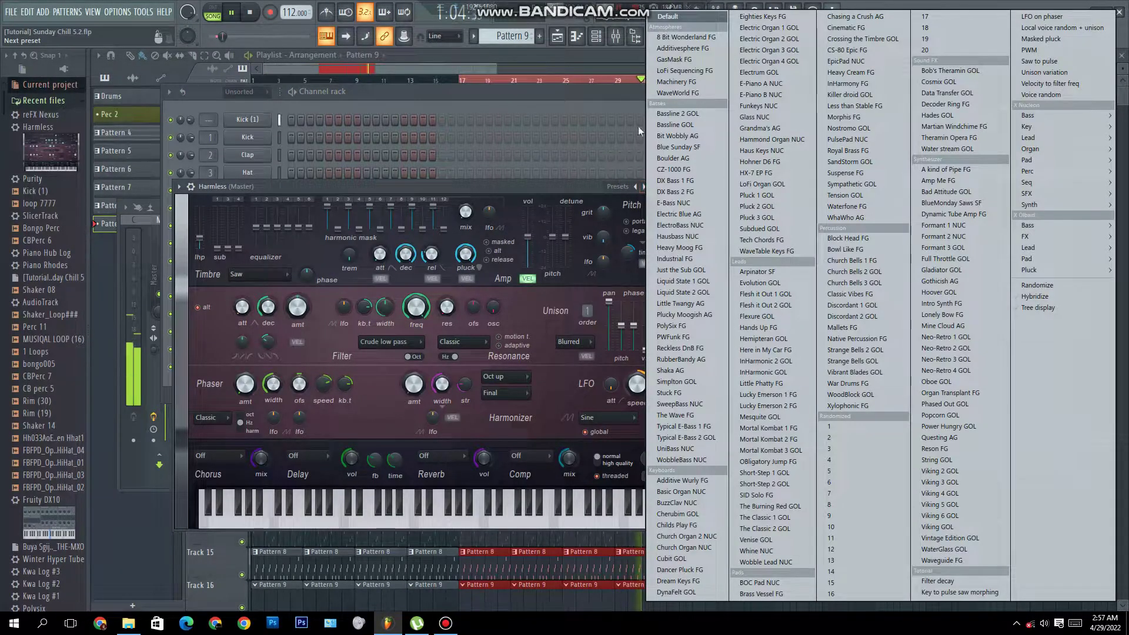
click(676, 136)
click(668, 187)
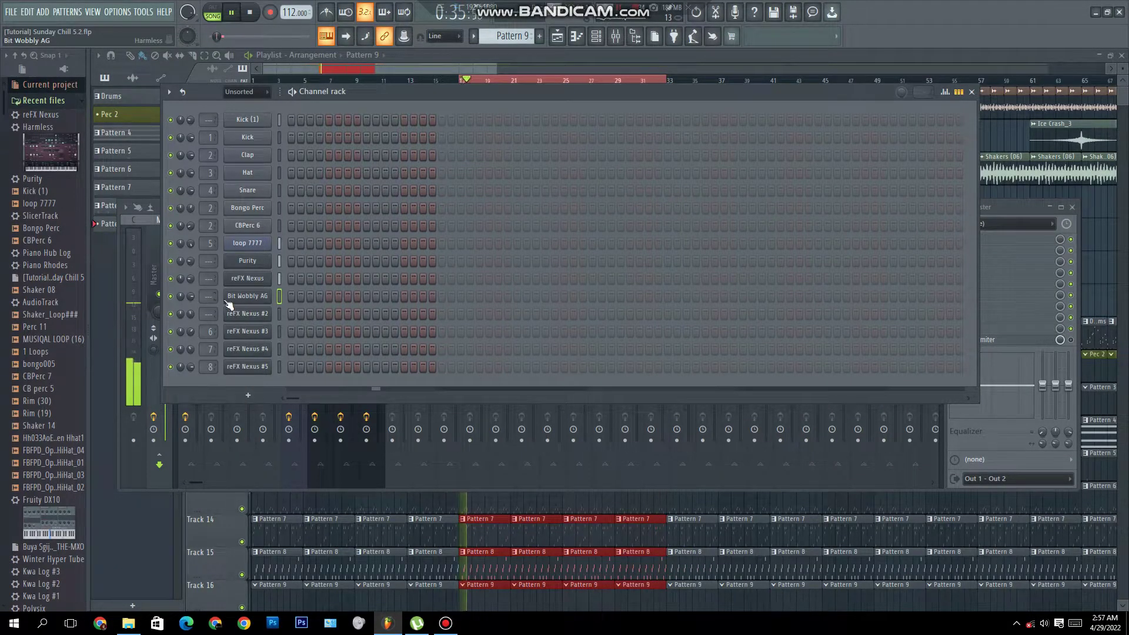
right_click(248, 297)
click(275, 292)
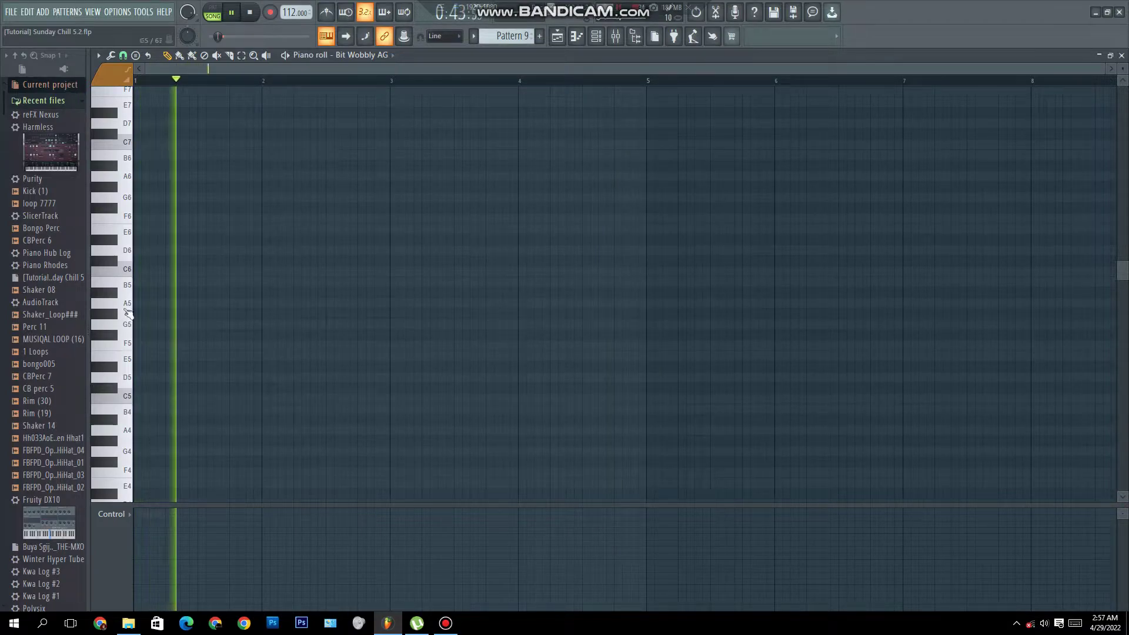
Step: Add a very short C5 note on beat 4 of bar 1 and raise its velocity, listening along with playback
key(space)
key(space)
key(space)
key(space)
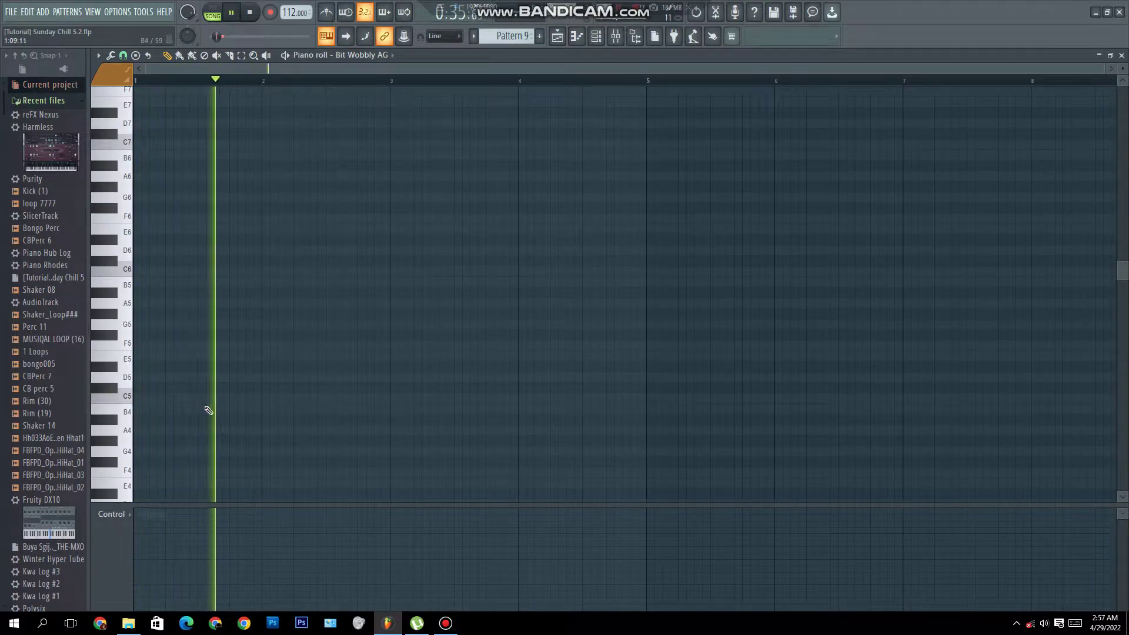
click(232, 399)
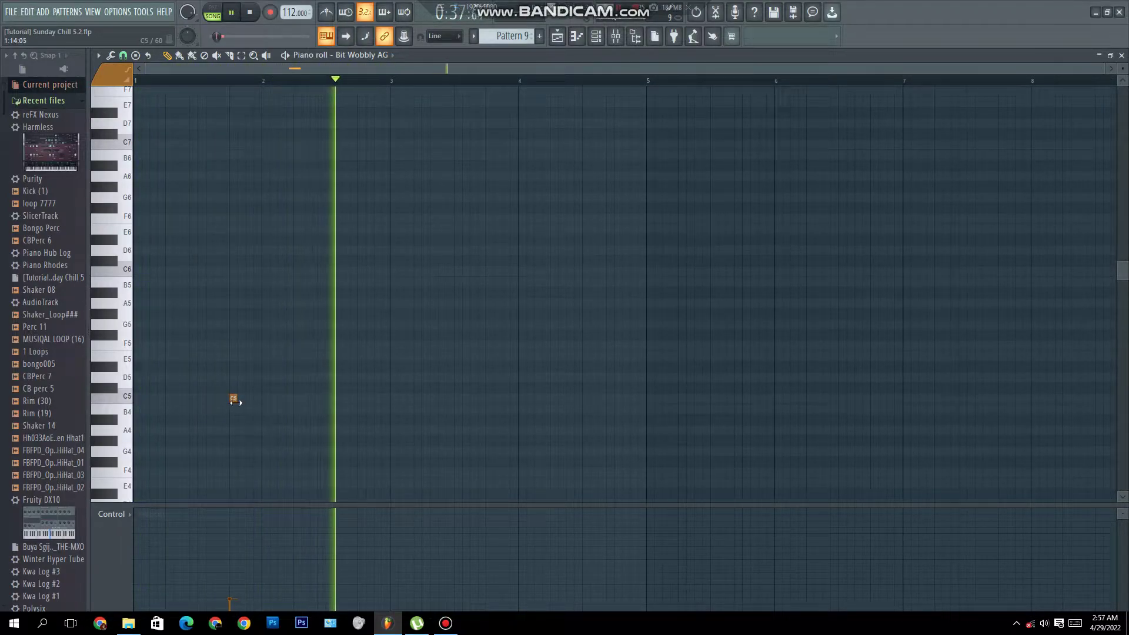
click(229, 530)
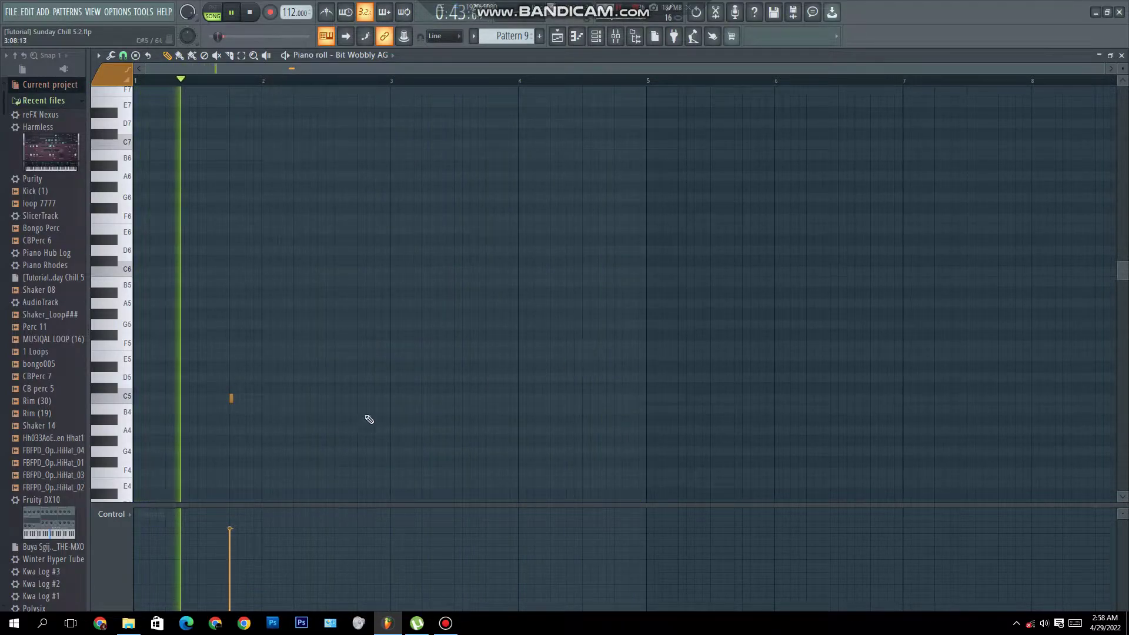
Step: Try a short C5 note in bar 2, then an F5 note on its second beat instead, checking with playback
key(space)
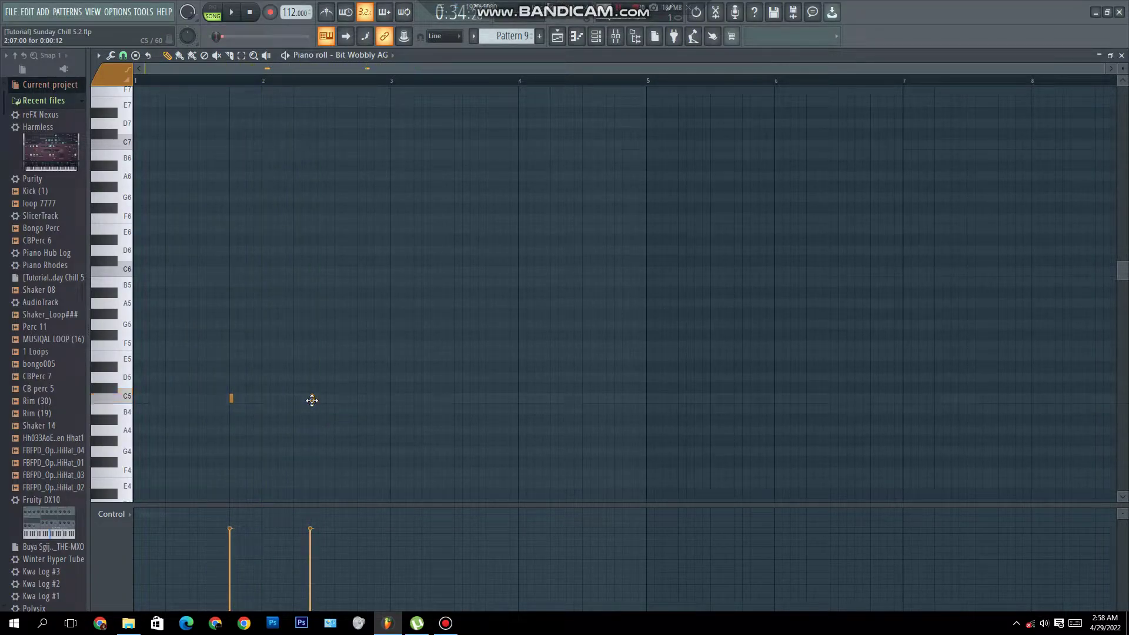
right_click(311, 400)
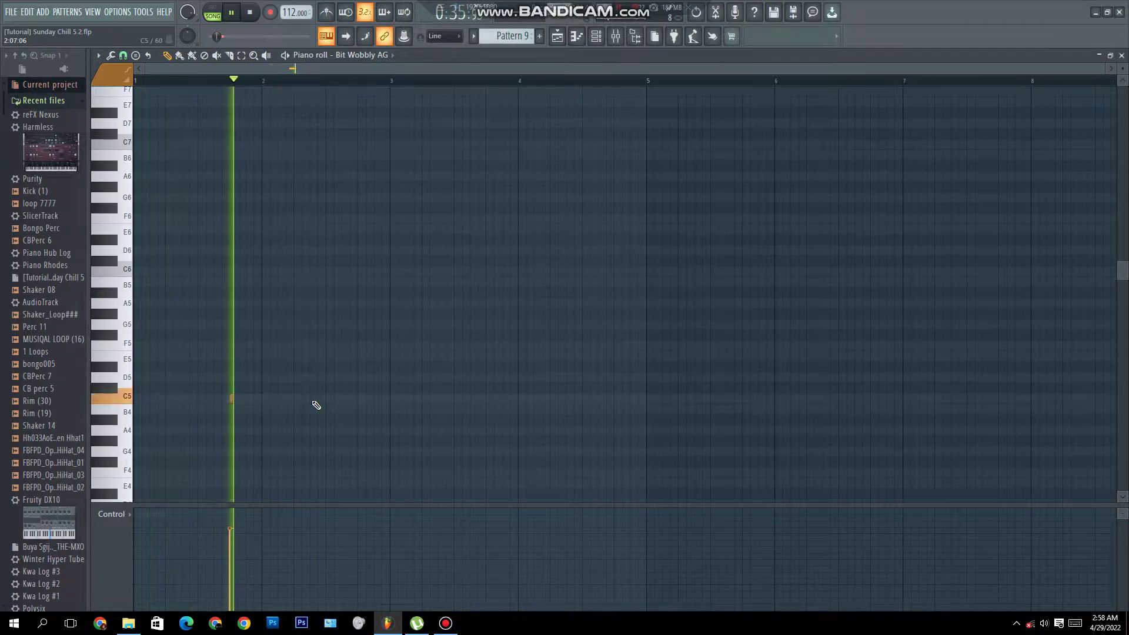
key(space)
click(296, 388)
drag(294, 377, 291, 349)
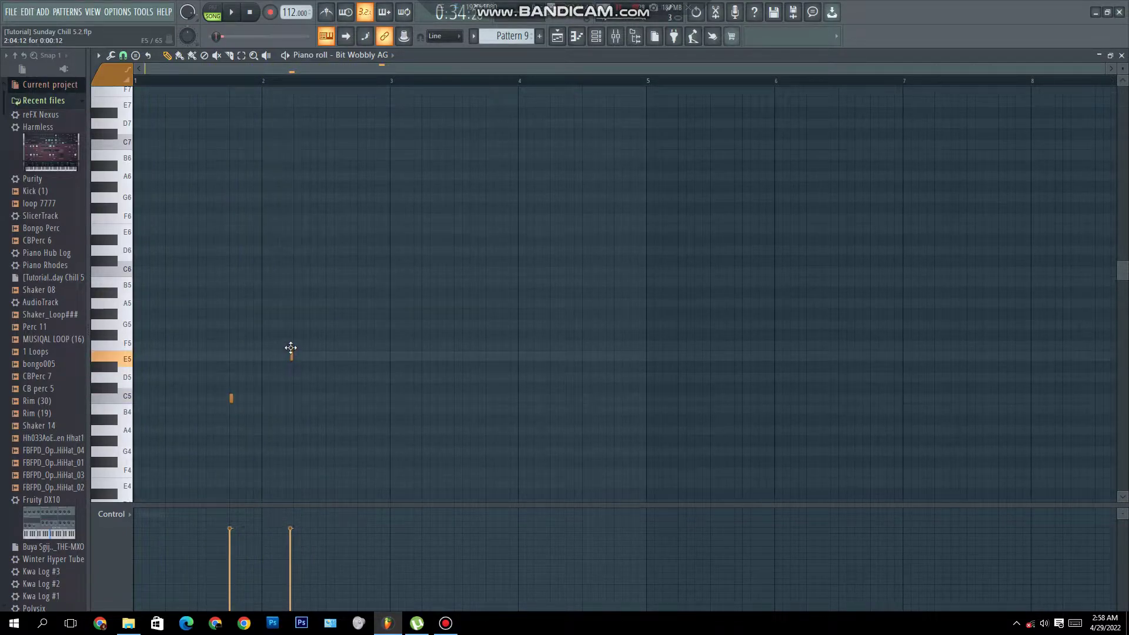
key(space)
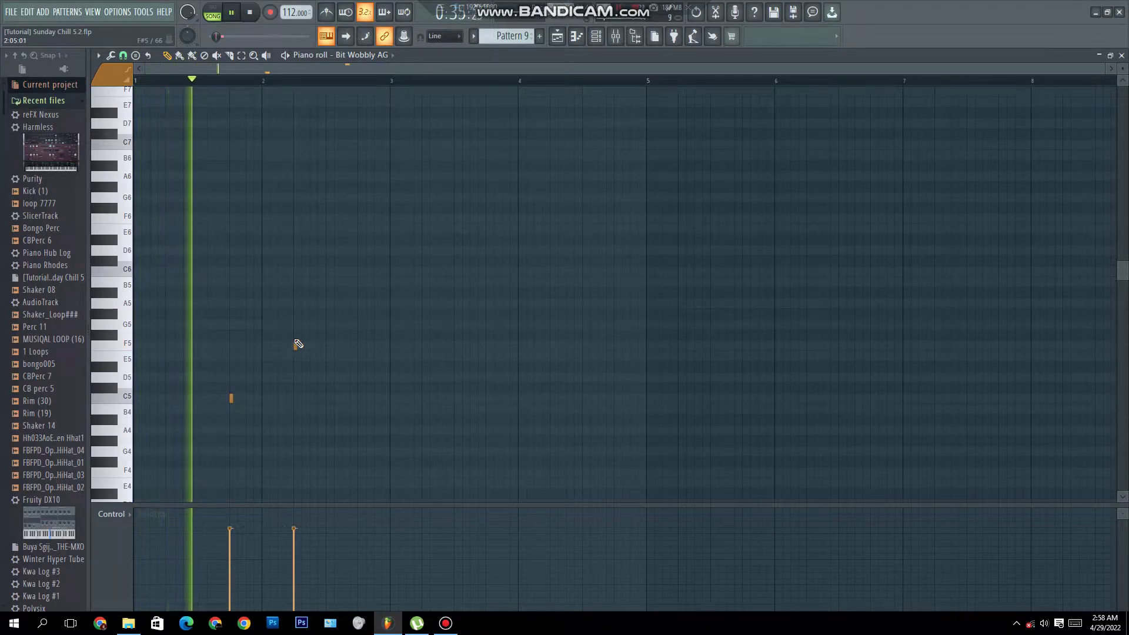
Step: Replace the C5 note on beat 4 of bar 1 with a short C5 note on beat 2, checking with playback
drag(232, 397, 196, 396)
right_click(197, 395)
key(space)
click(167, 399)
key(space)
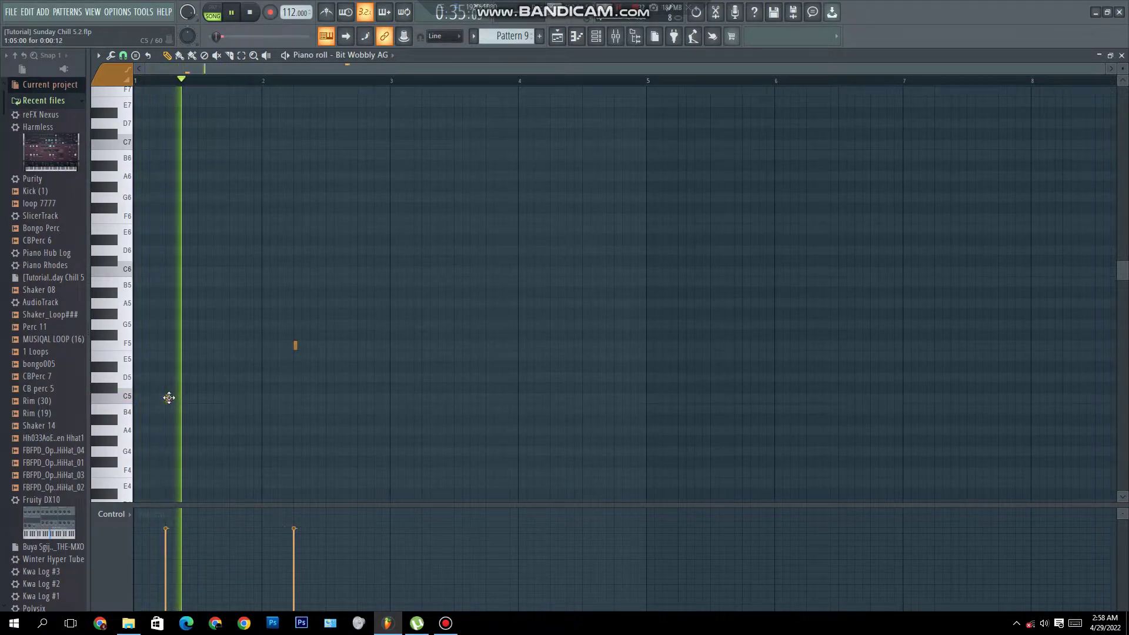
Step: Remove the F5 note in bar 2 and try a short F5 note in bar 1, settling on beat 4
click(215, 345)
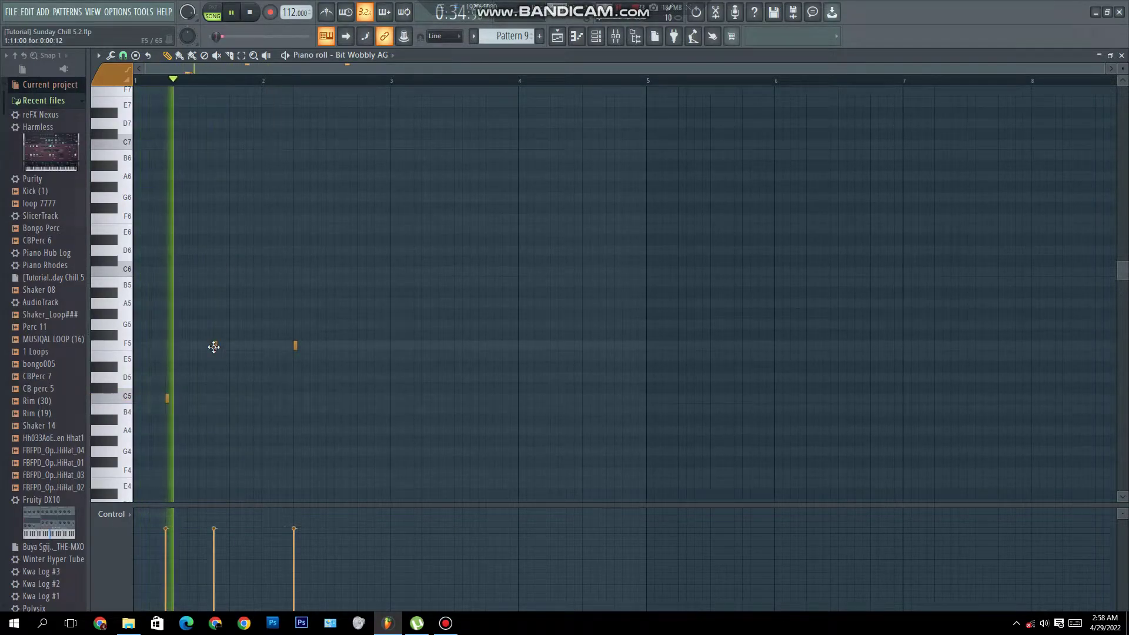
right_click(295, 345)
right_click(215, 347)
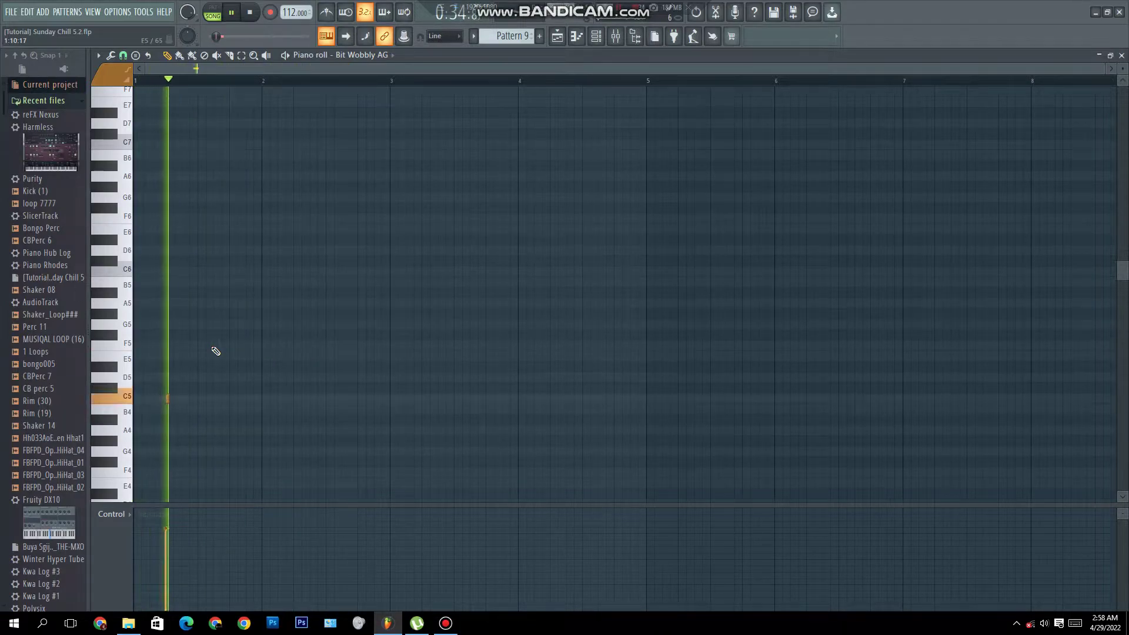
key(space)
click(229, 346)
key(space)
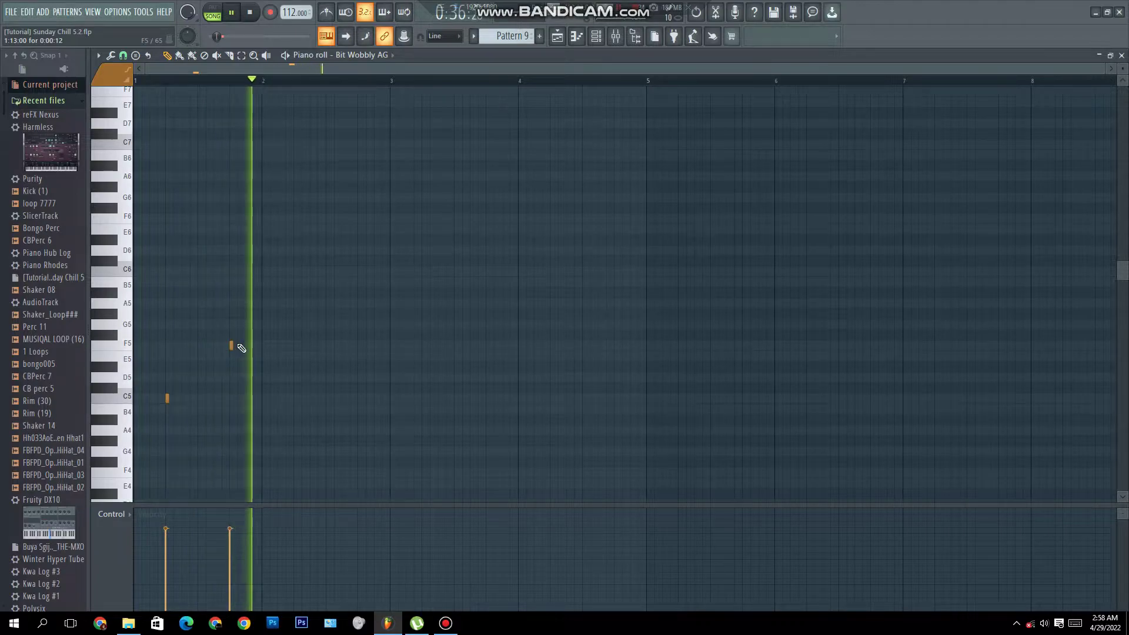
Step: Try continuing the melody through bar 2 with short G5, G#5, G5 and C6 notes, checking with playback
key(space)
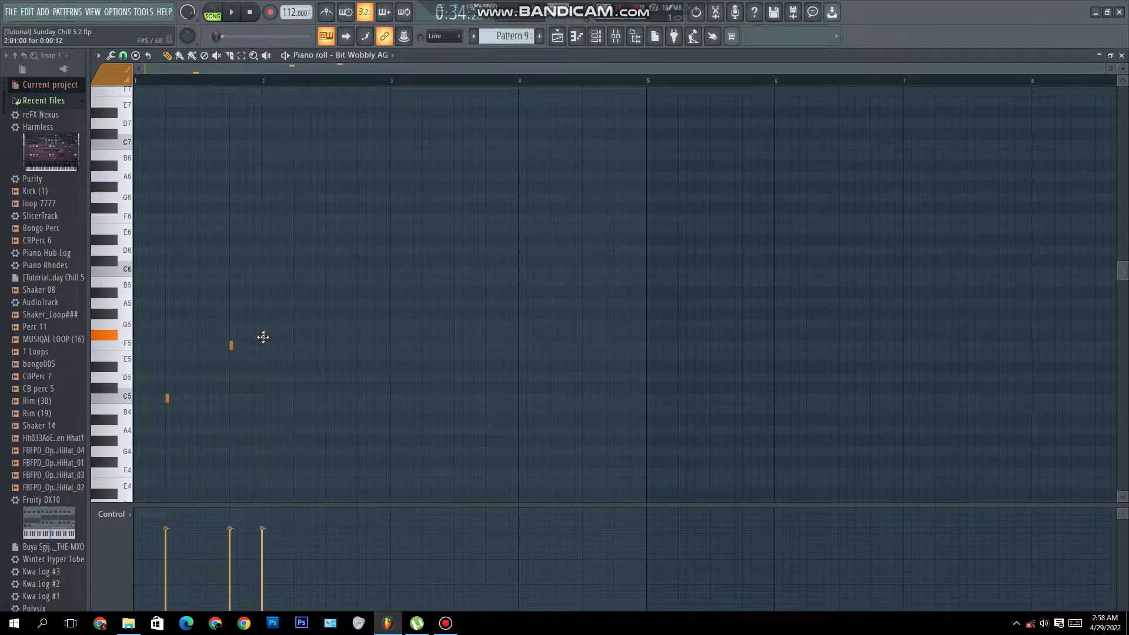
key(space)
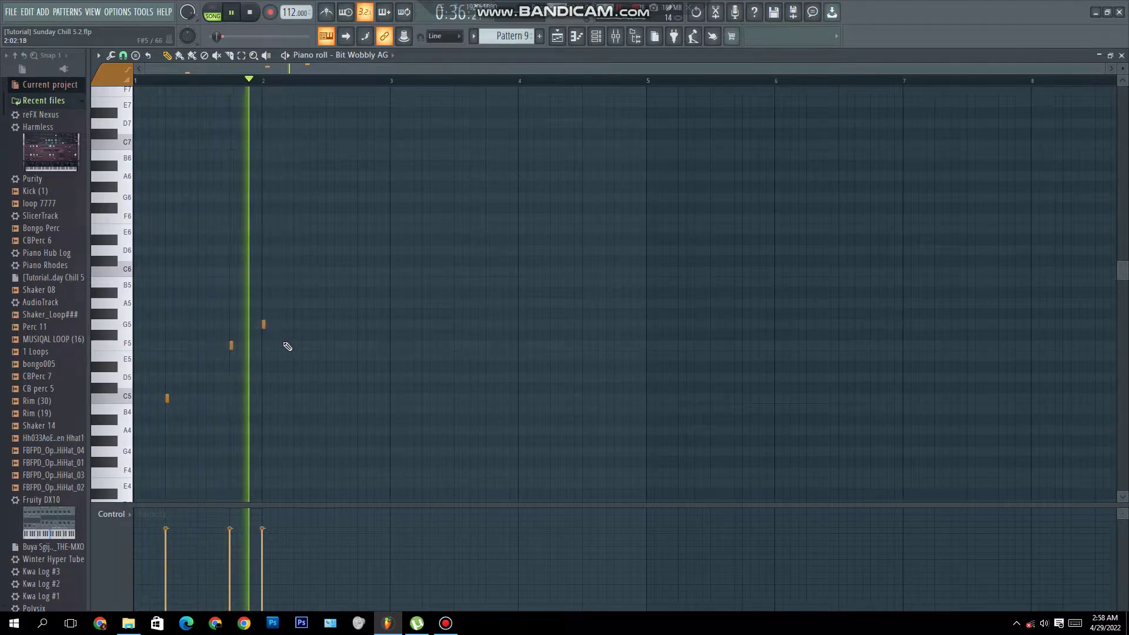
key(space)
click(294, 304)
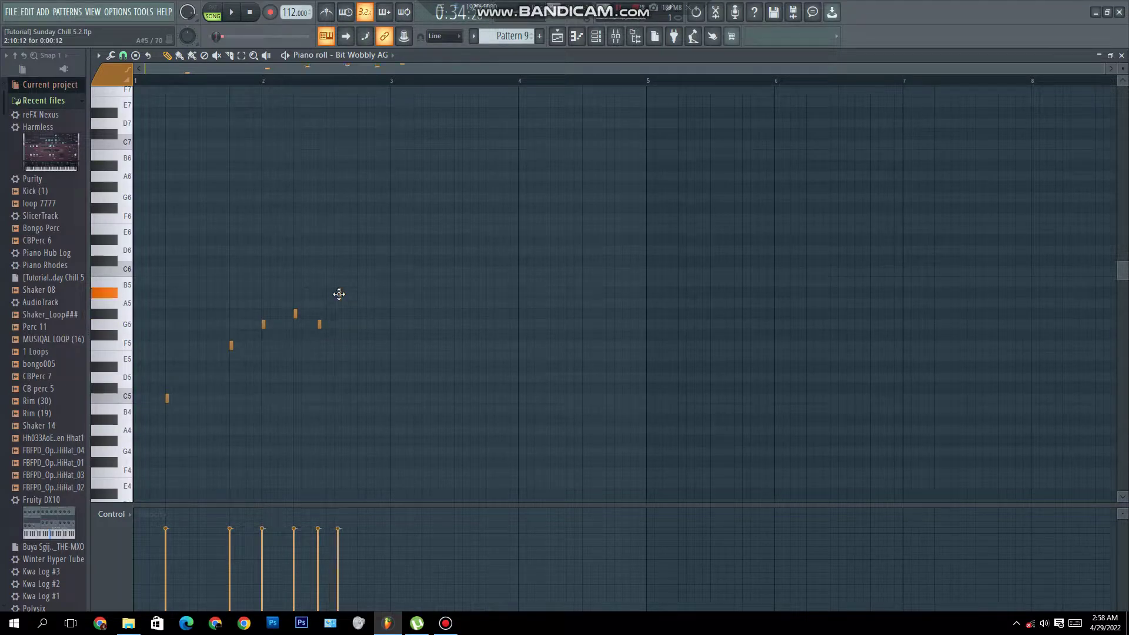
key(space)
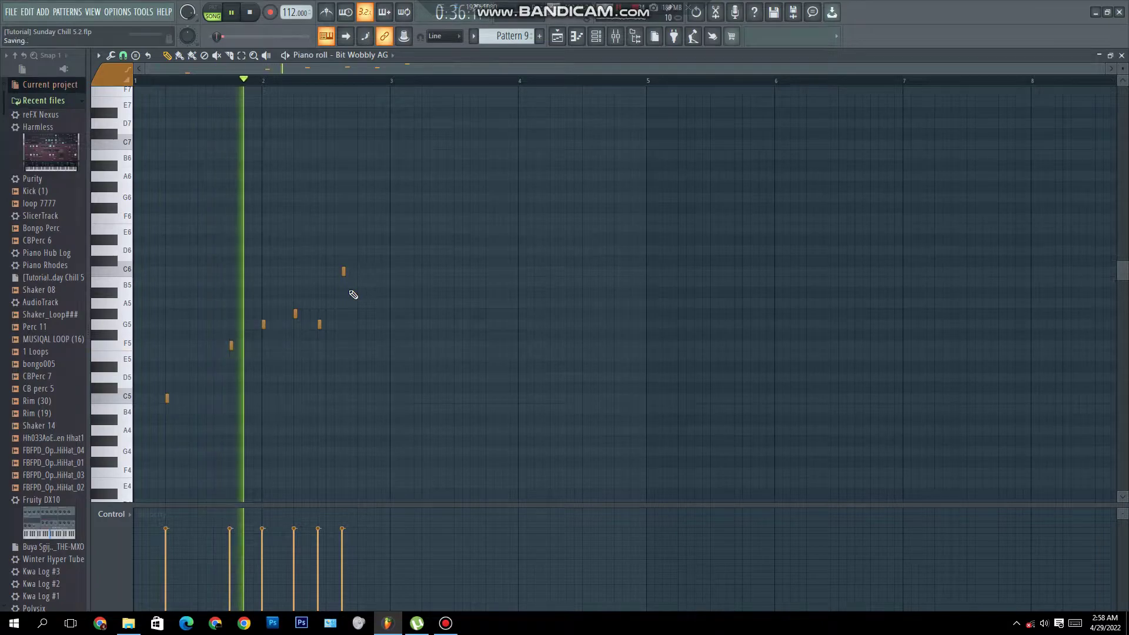
key(space)
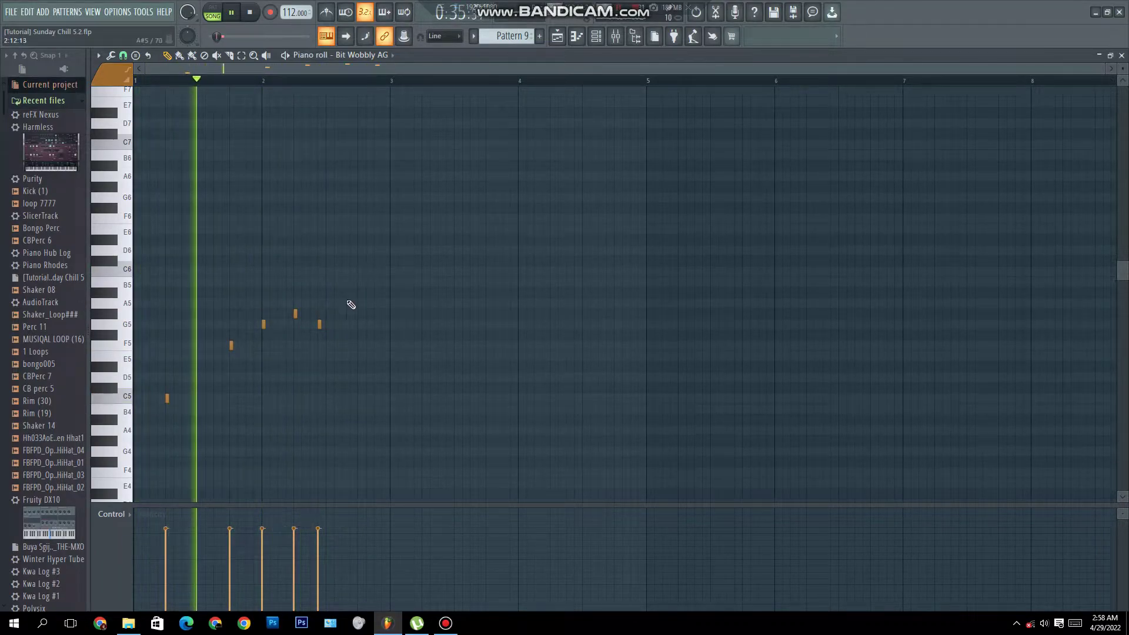
Step: Delete the remaining trial notes, leaving only the C5 note on beat 2 of bar 1
right_click(320, 324)
key(space)
right_click(296, 314)
right_click(263, 324)
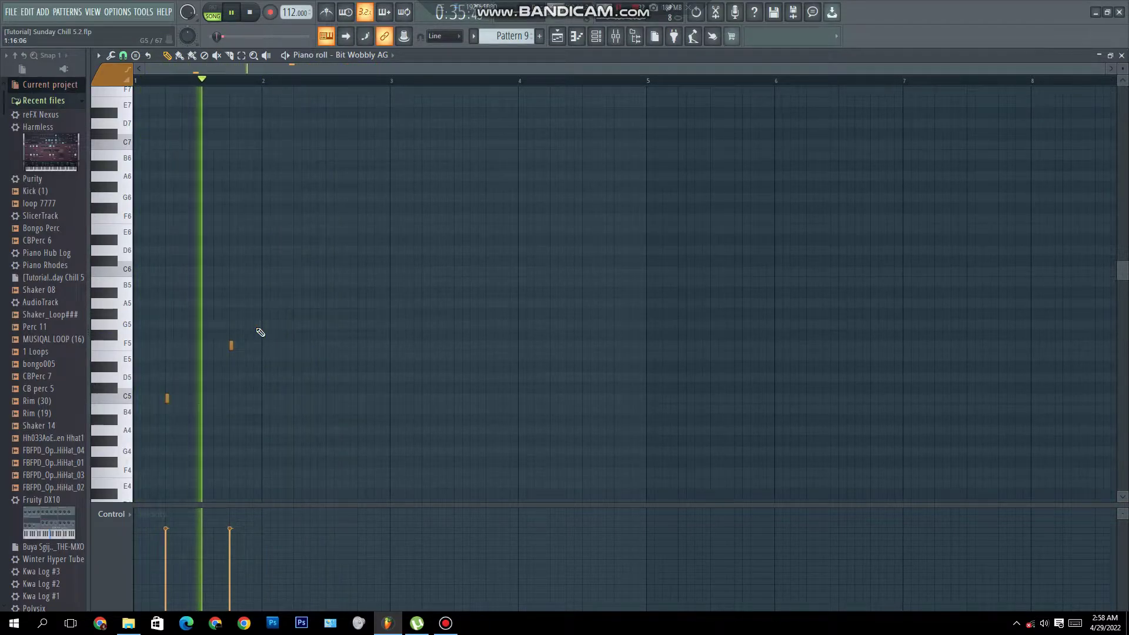
right_click(232, 345)
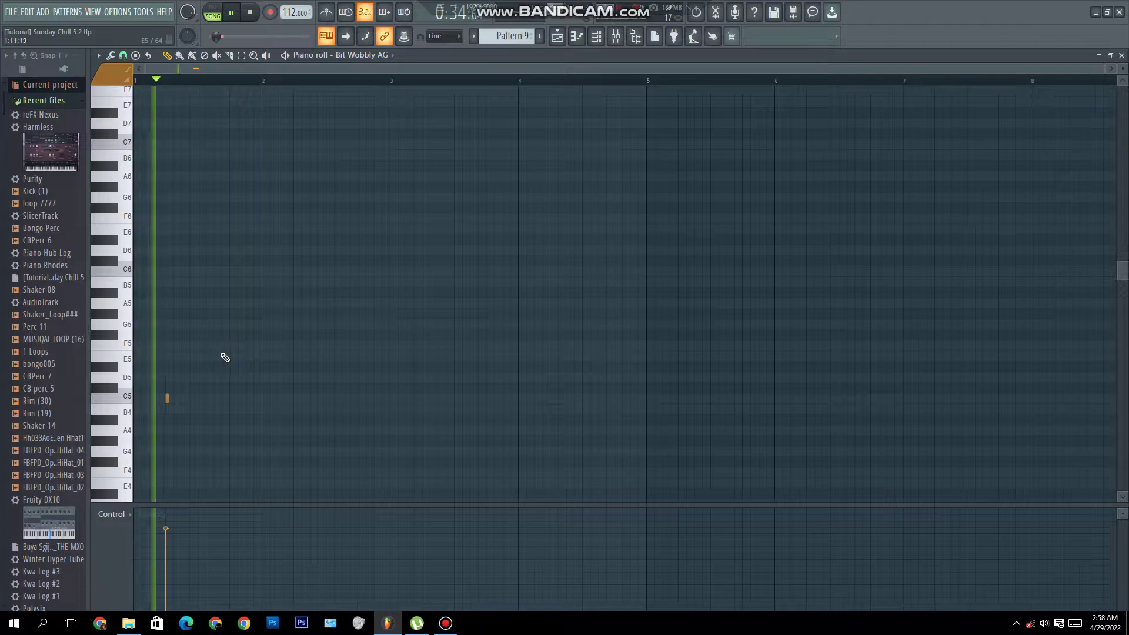
Step: Add a short C5 note at the start of bar 2 and a short F4 note just before its second beat
scroll(235, 383, down, 5)
key(space)
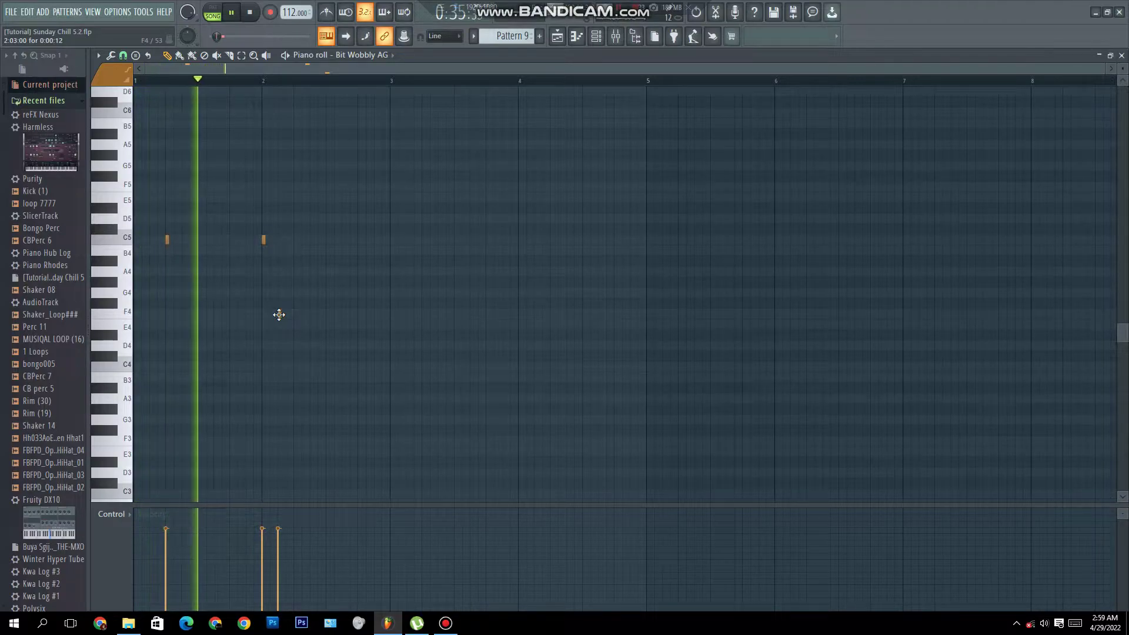
drag(278, 315, 287, 315)
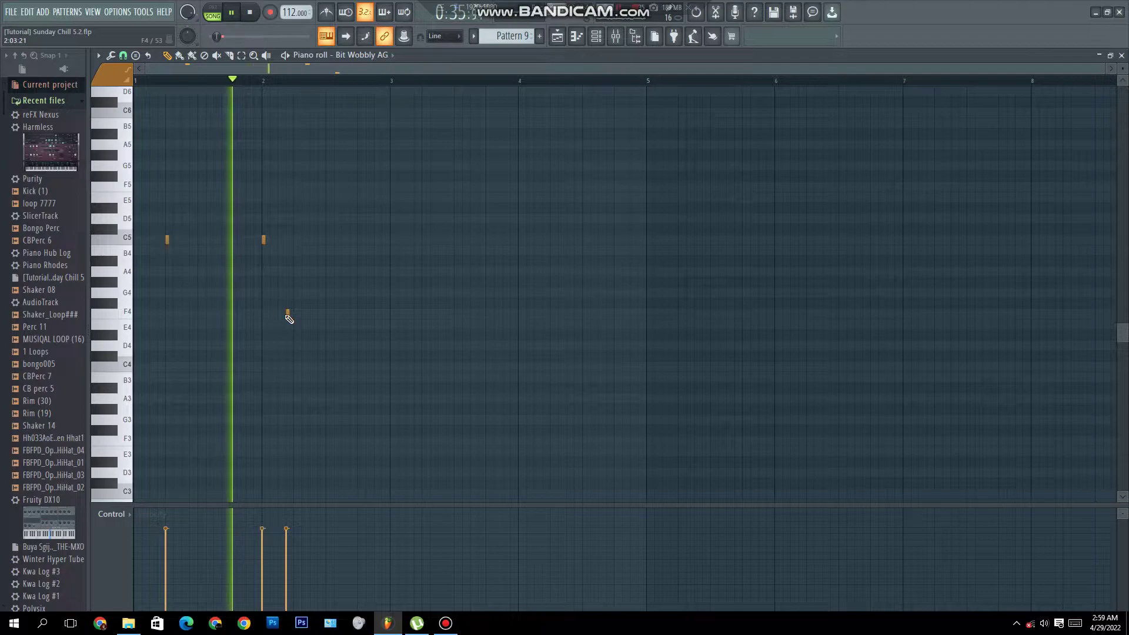
Step: Move the F4 note to beat 2 of bar 2 and add short G4 and G#4 notes on beat 4 and at bar 3's start
drag(288, 317, 294, 315)
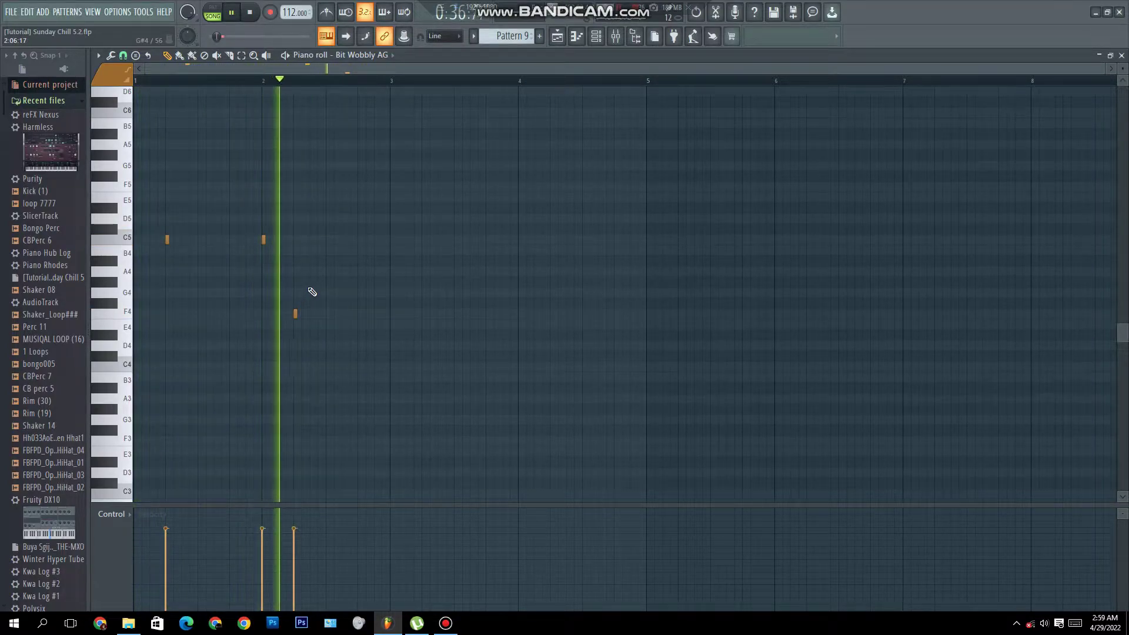
key(space)
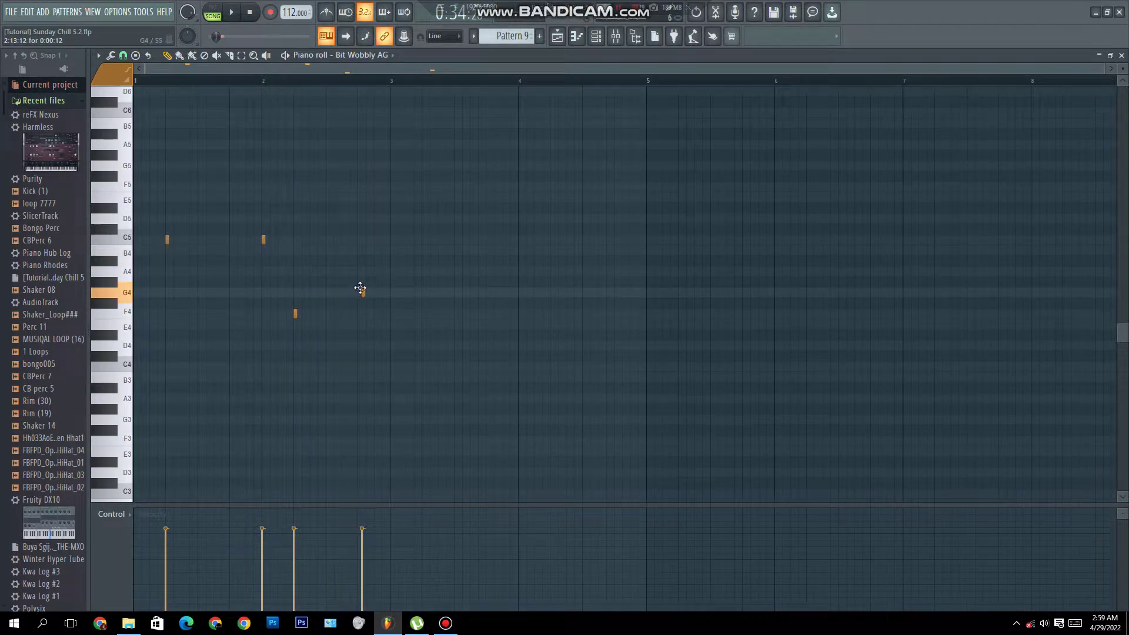
key(space)
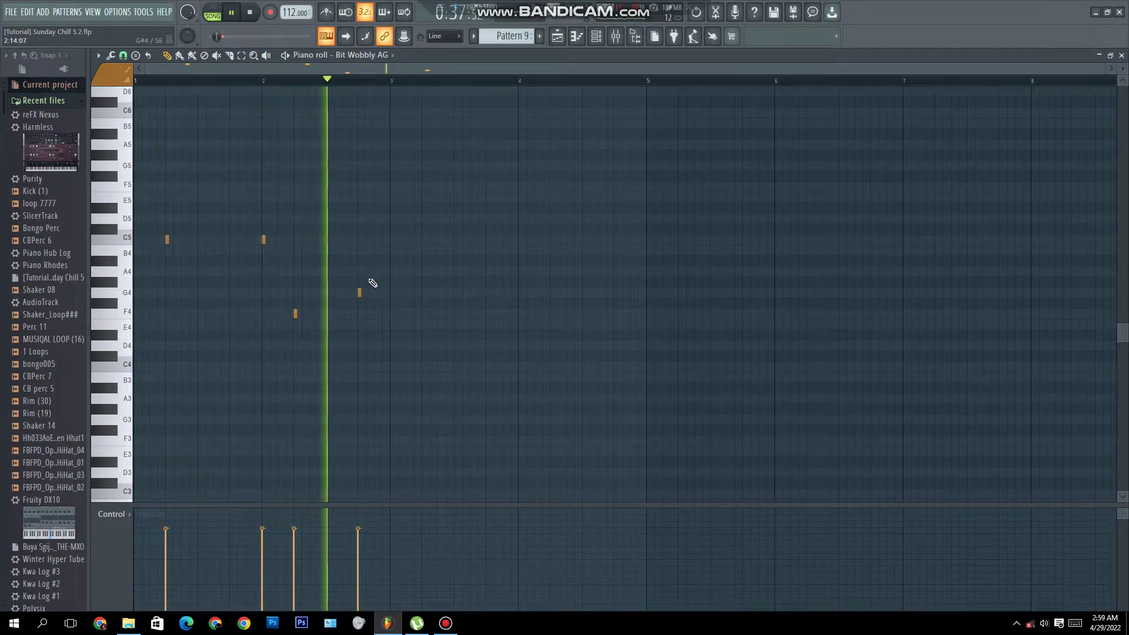
key(space)
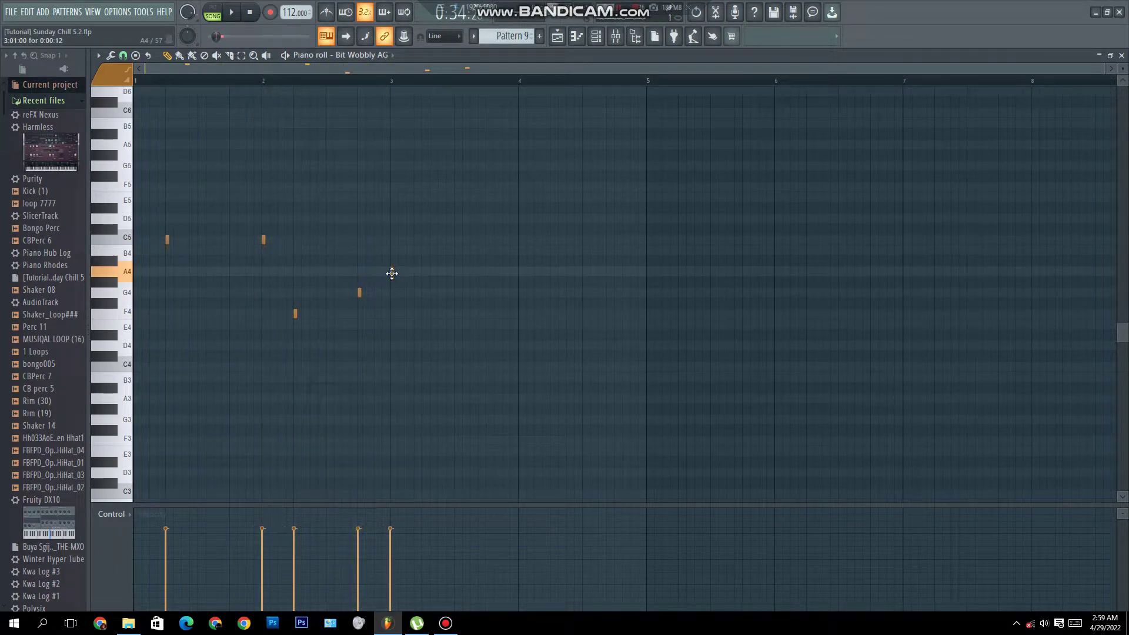
key(space)
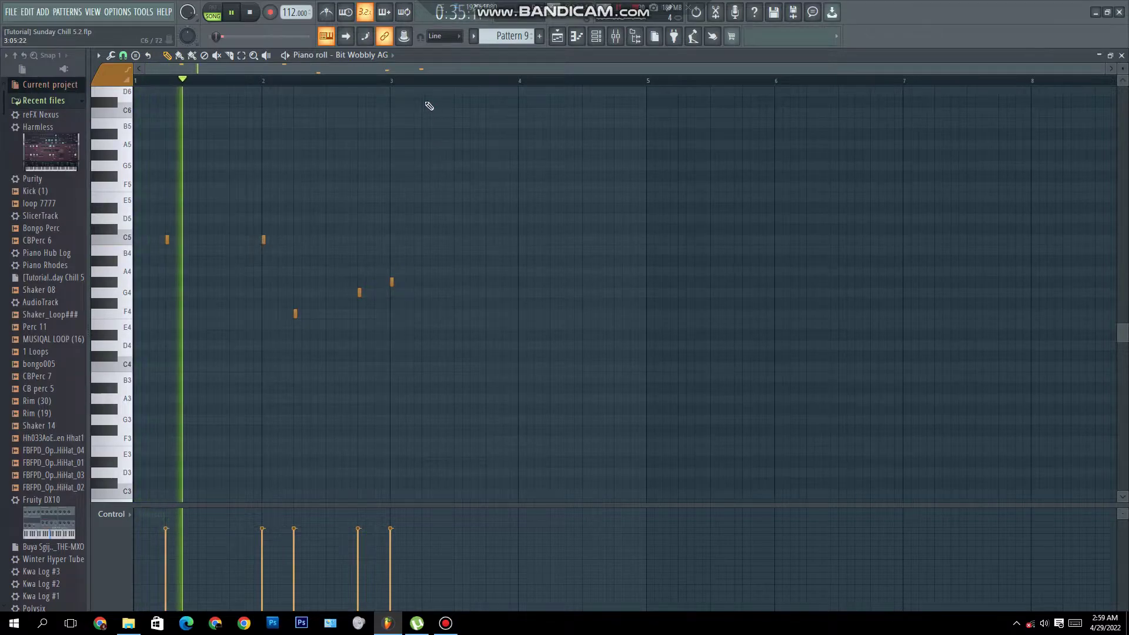
Step: Duplicate bars 1–2 into bars 3–4, replacing the copied C5 in bar 3 with a short F4 just before bar 4
drag(390, 80, 1, 213)
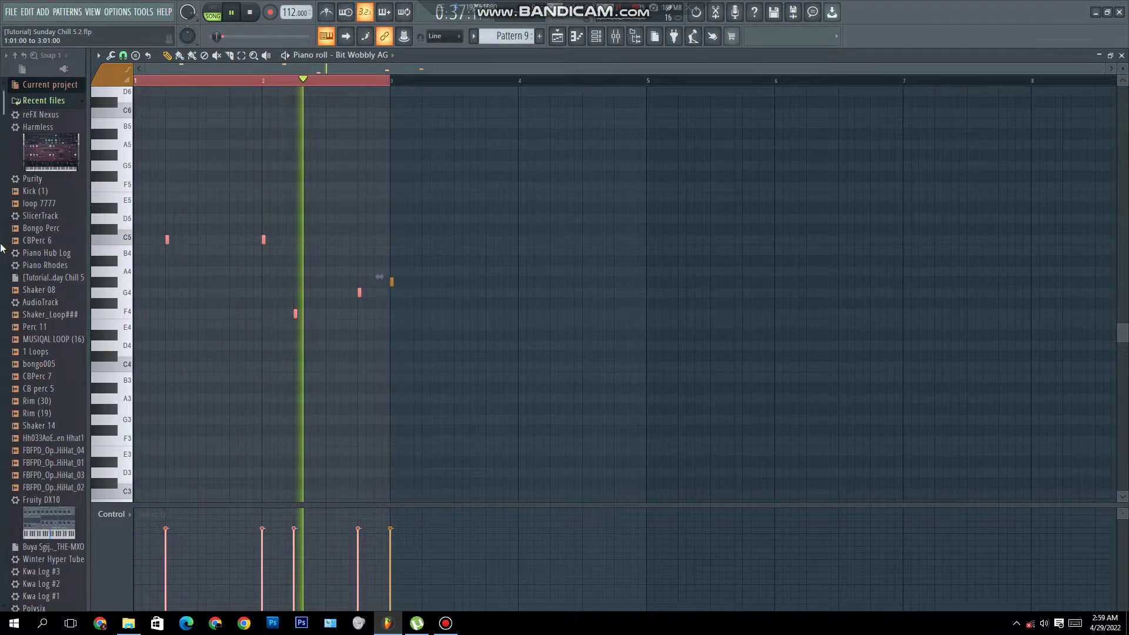
key(ctrl+b)
right_click(423, 240)
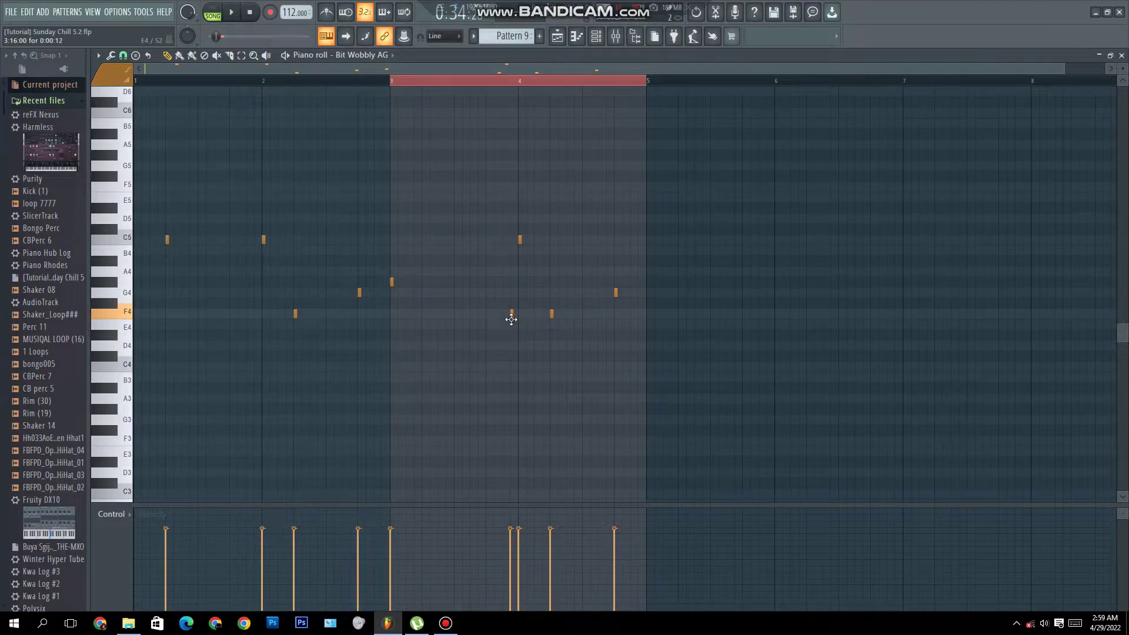
key(space)
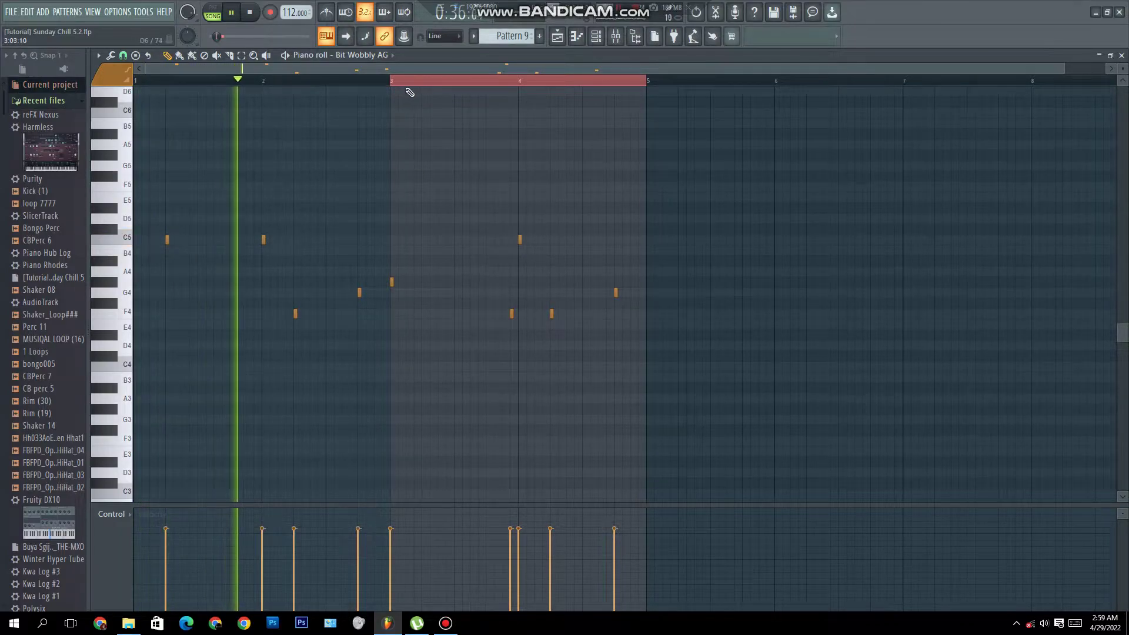
Step: Transpose all Bit Wobbly AG notes in bars 1–4 down three octaves
key(ctrl+a)
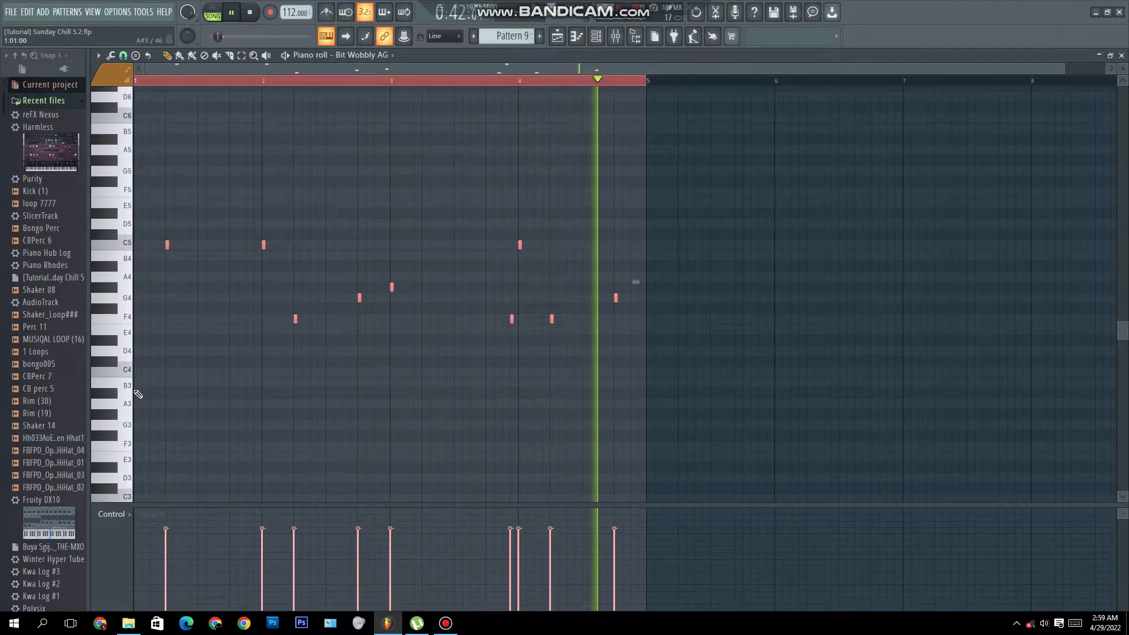
key(ctrl+Down)
key(ctrl+Down)
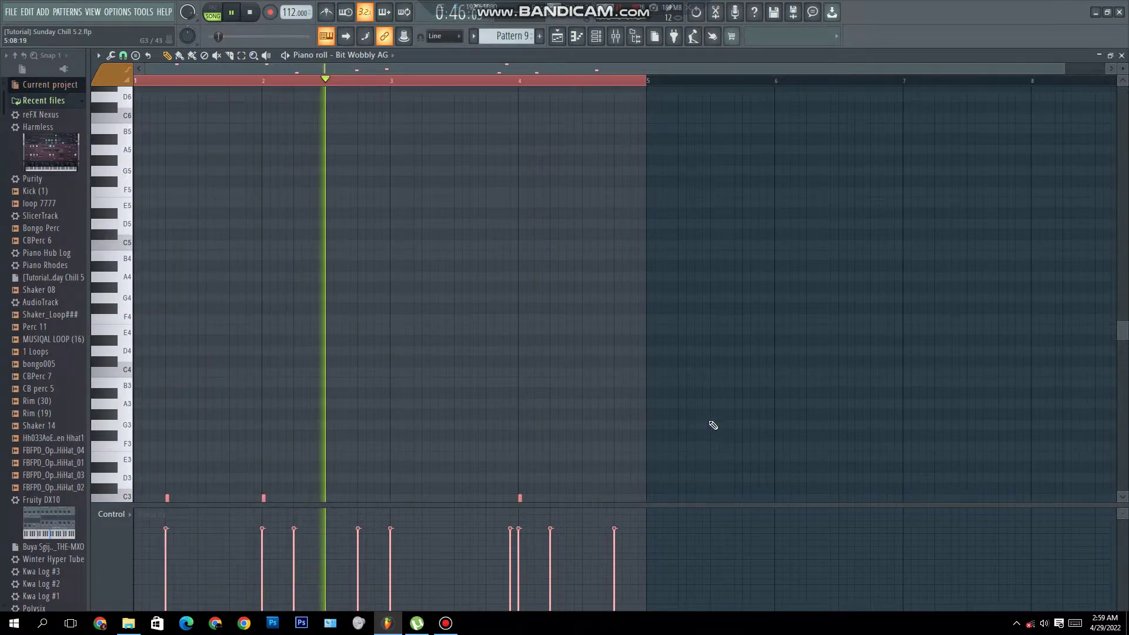
key(ctrl+Down)
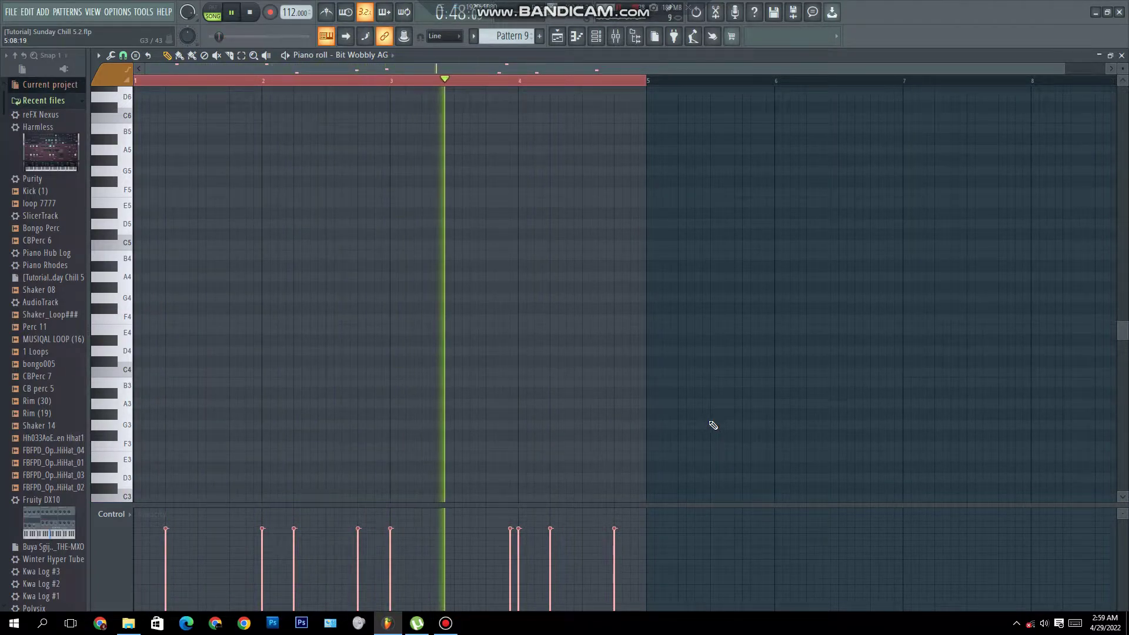
scroll(713, 425, down, 8)
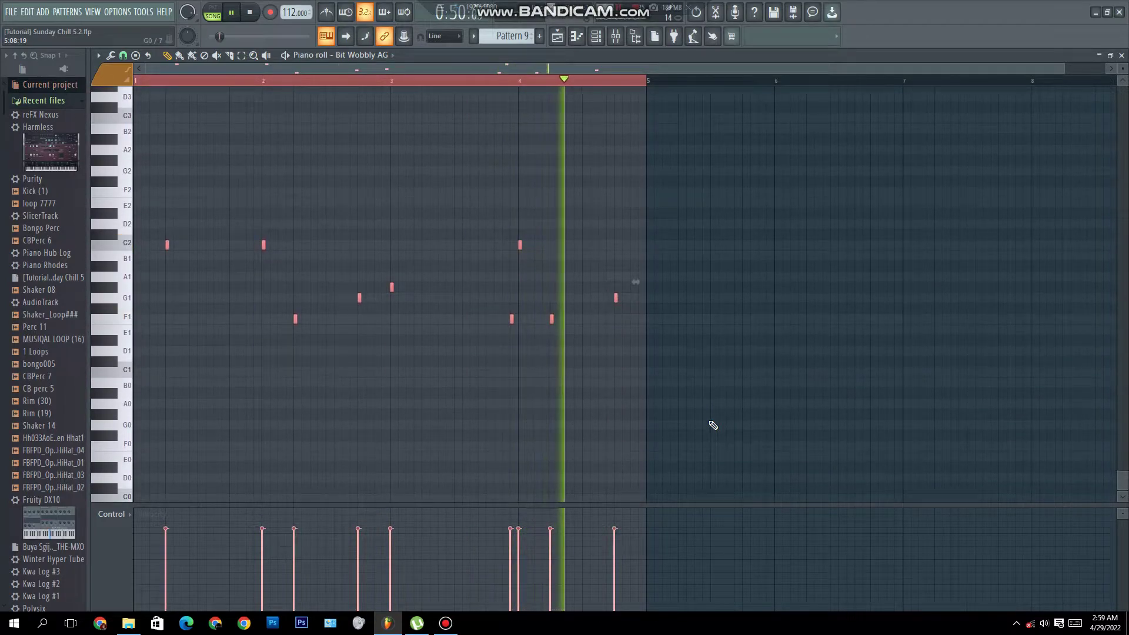
Step: Insert a Fruity DX10 channel beside Bit Wobbly AG in the channel rack and load its FM Sub preset
click(1121, 55)
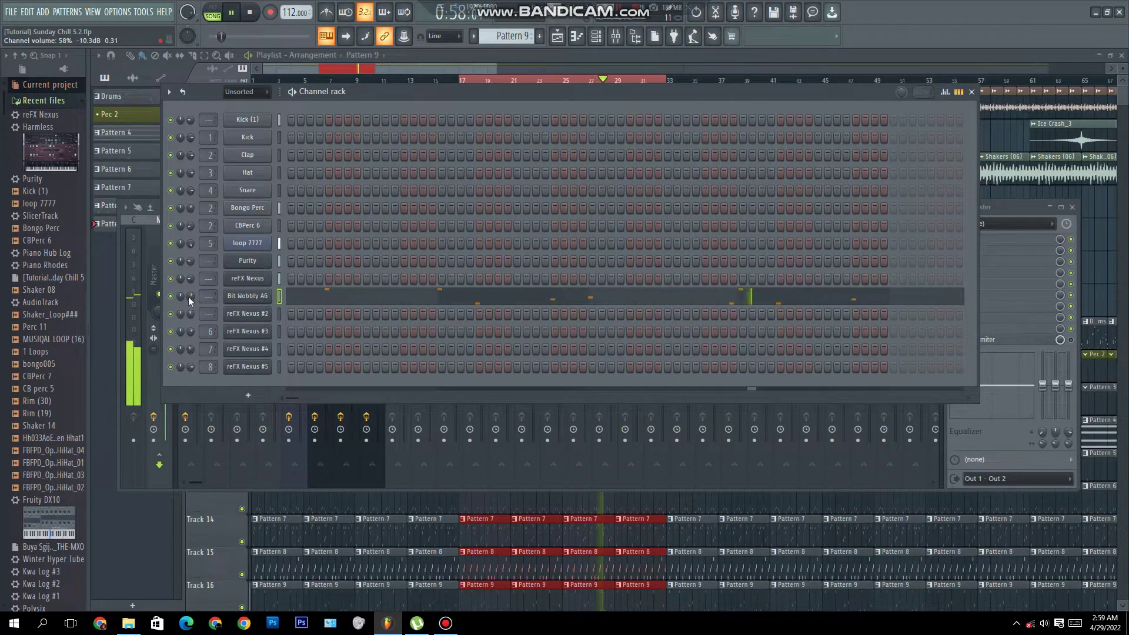
right_click(262, 296)
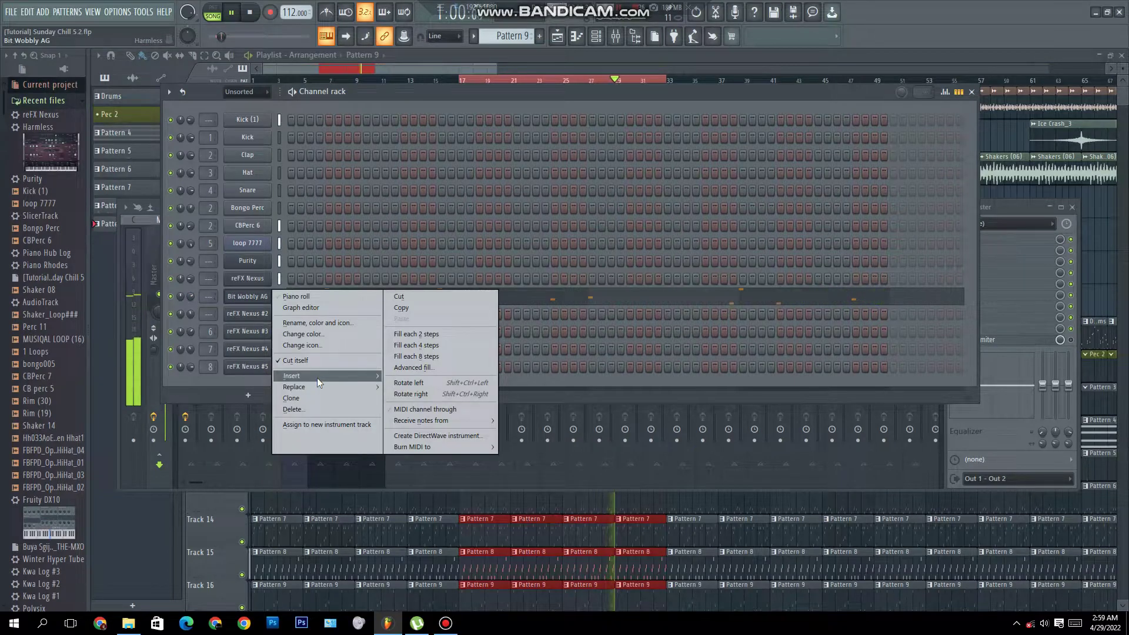
mouse_move(317, 379)
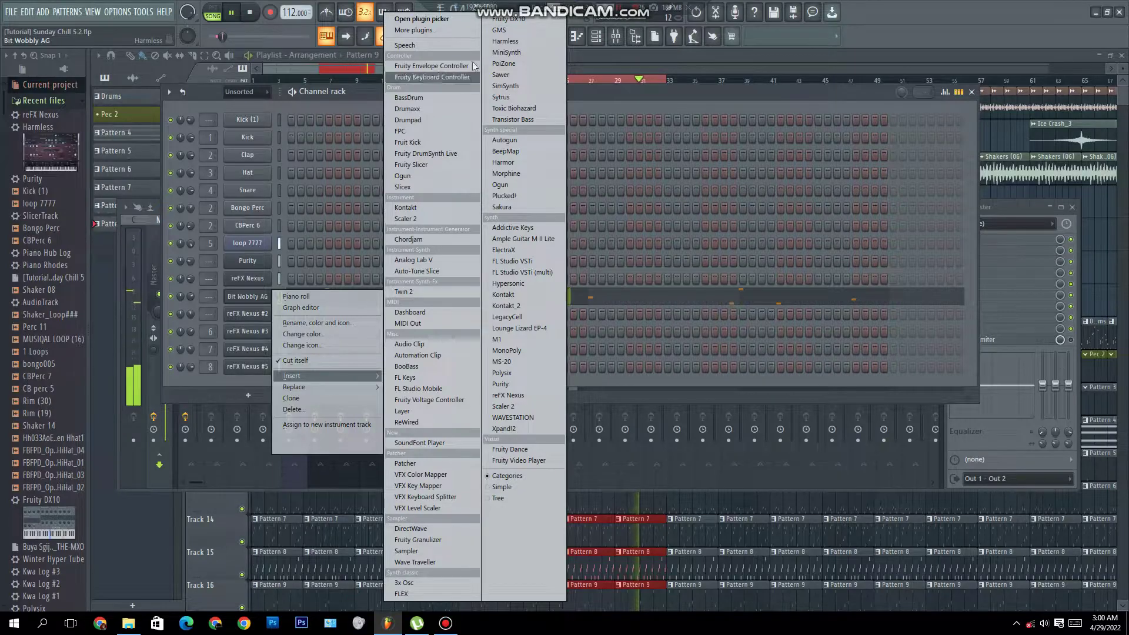
click(495, 21)
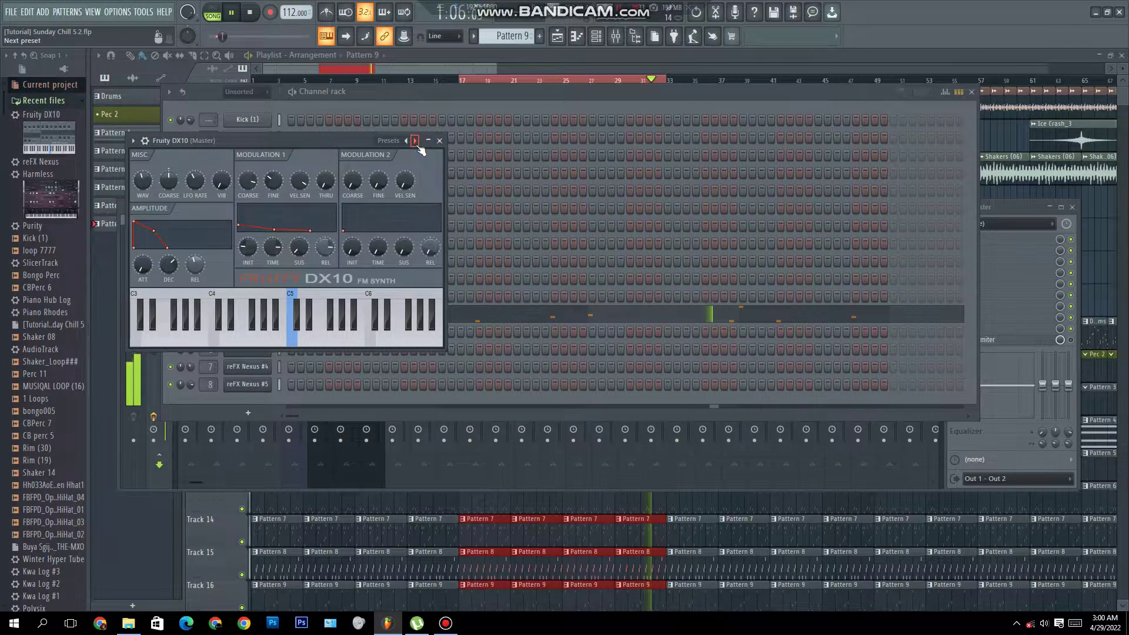
click(415, 141)
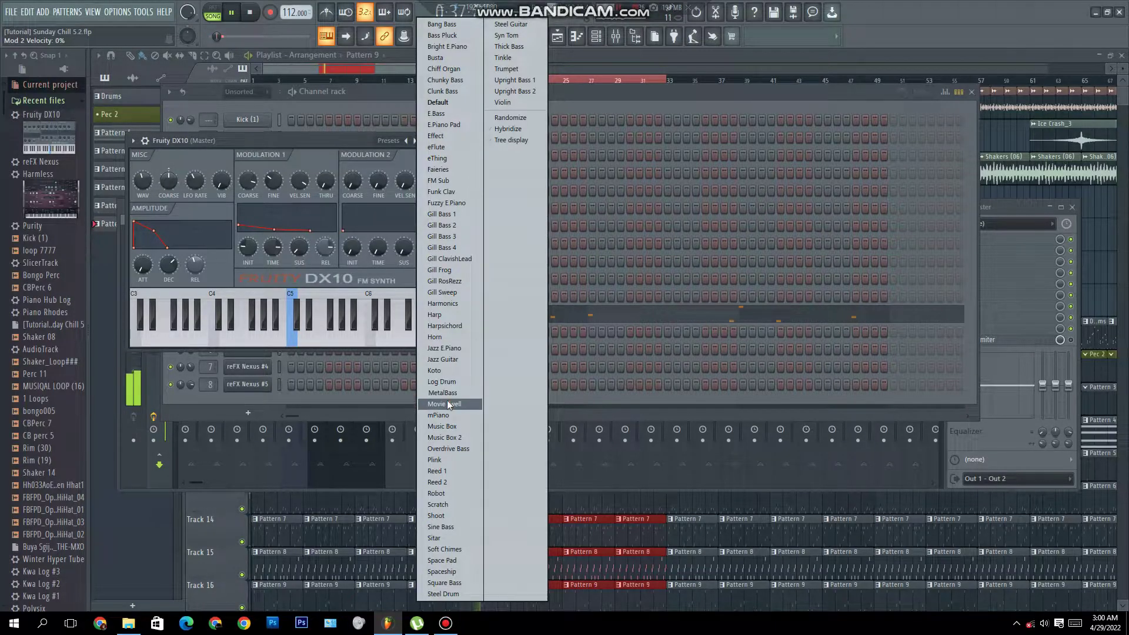
click(435, 180)
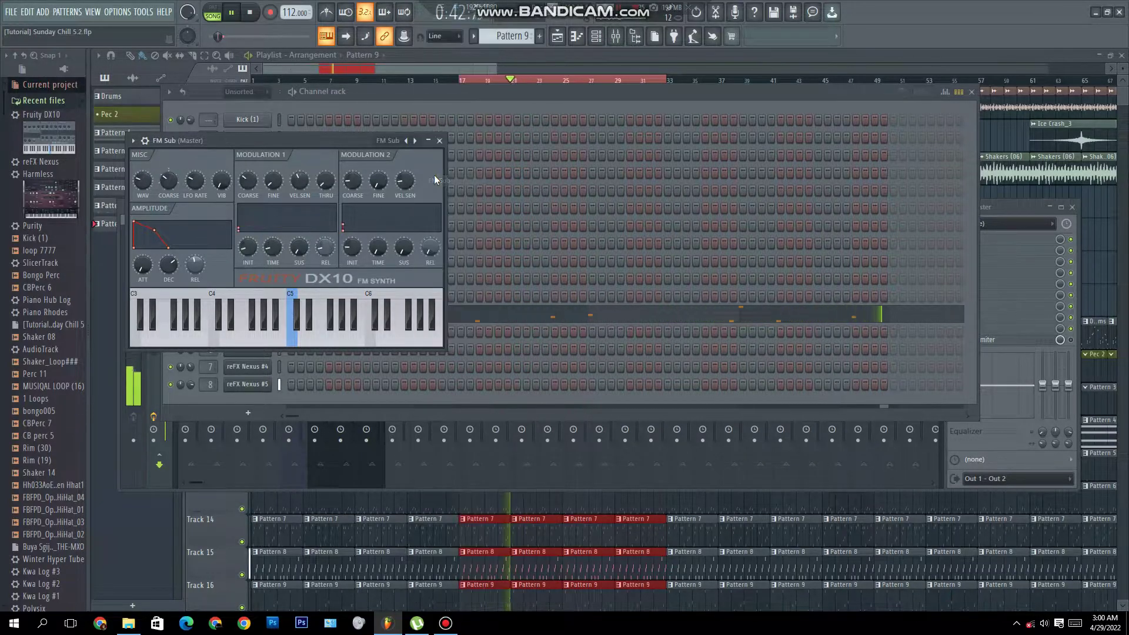
click(439, 141)
Step: Copy the Bit Wobbly AG notes into the FM Sub channel
right_click(269, 306)
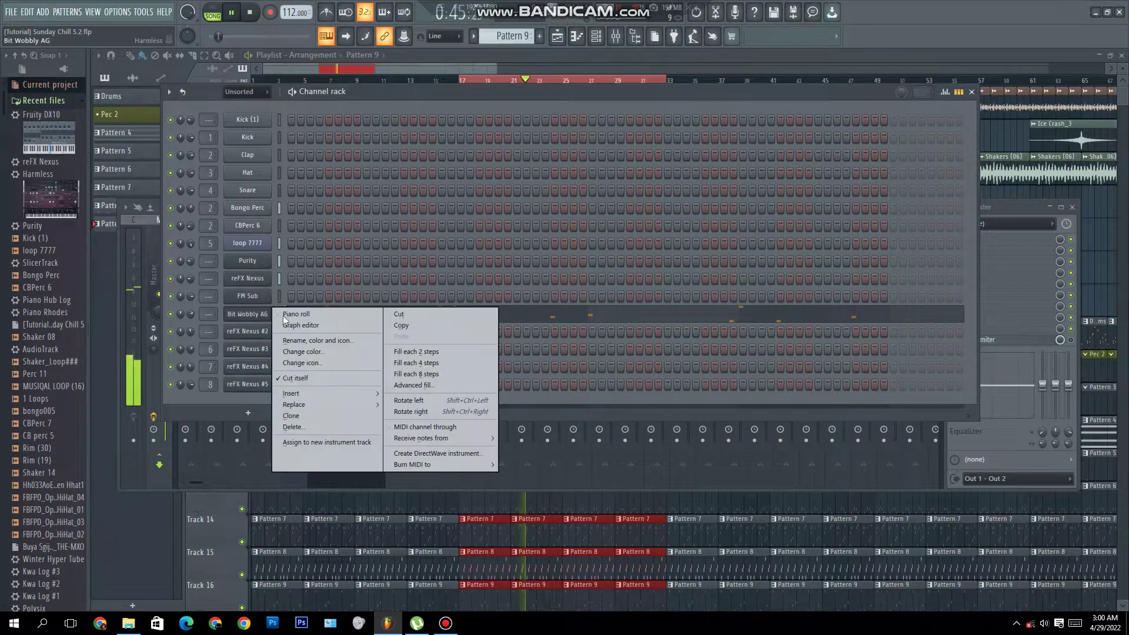
click(393, 323)
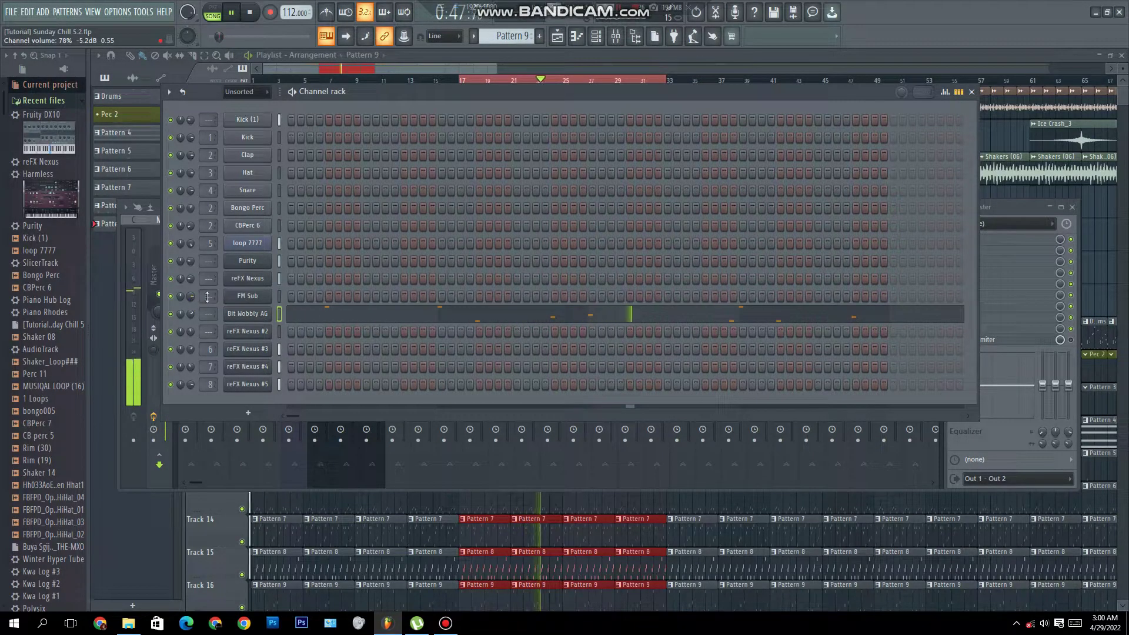
right_click(270, 290)
click(412, 322)
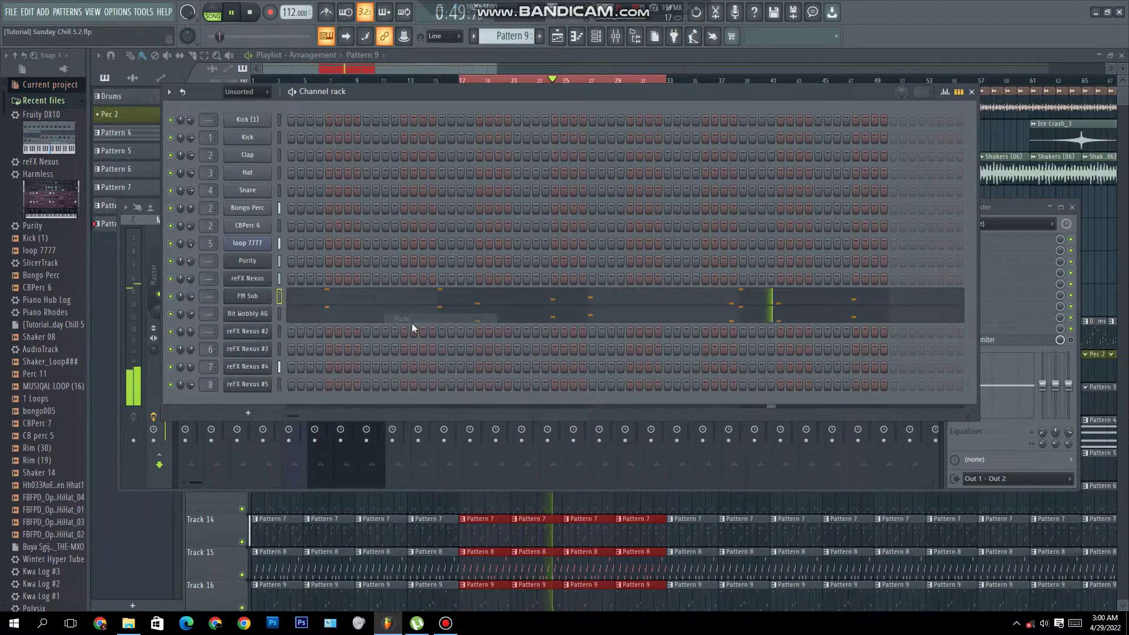
Step: Raise the FM Sub notes one octave, make them legato, and extend the last G2 note to the end of bar 4
click(534, 307)
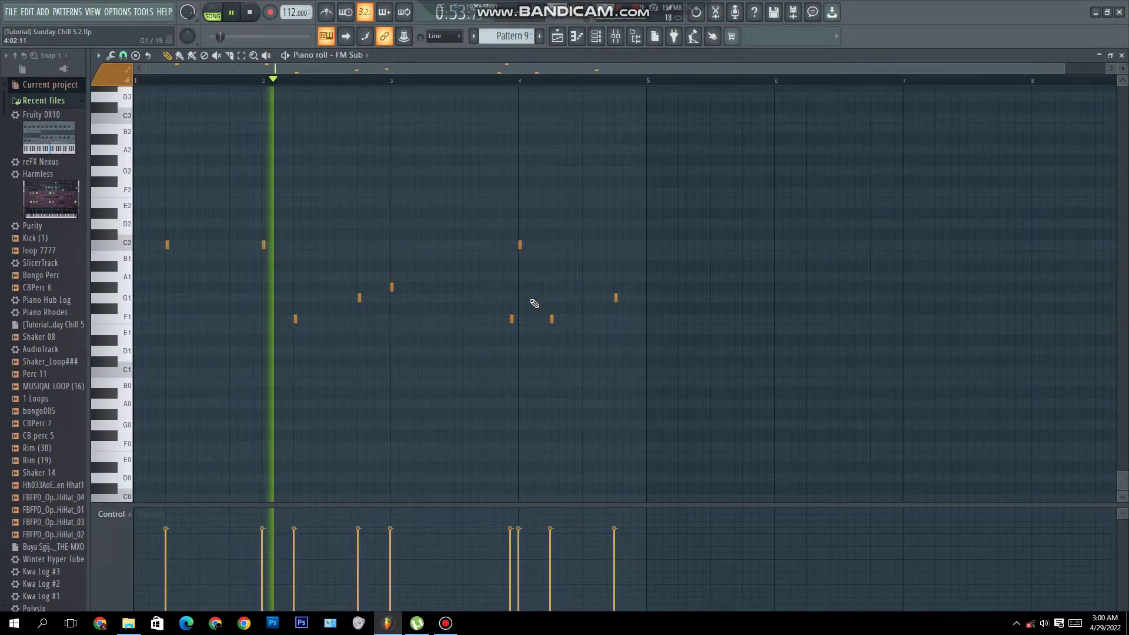
key(ctrl+Up)
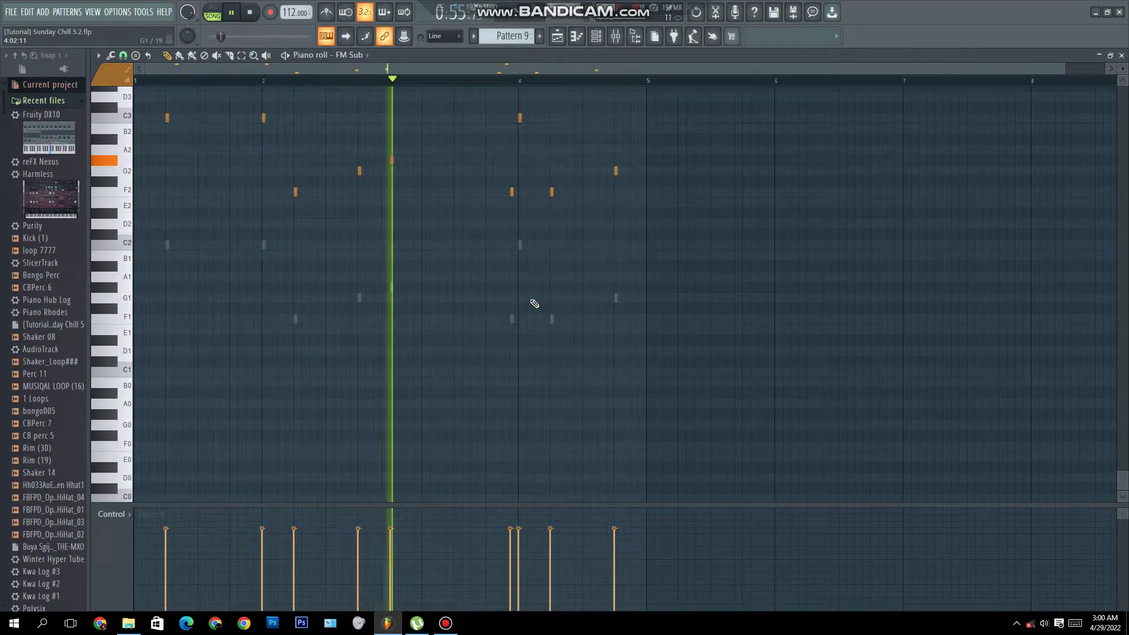
key(ctrl+l)
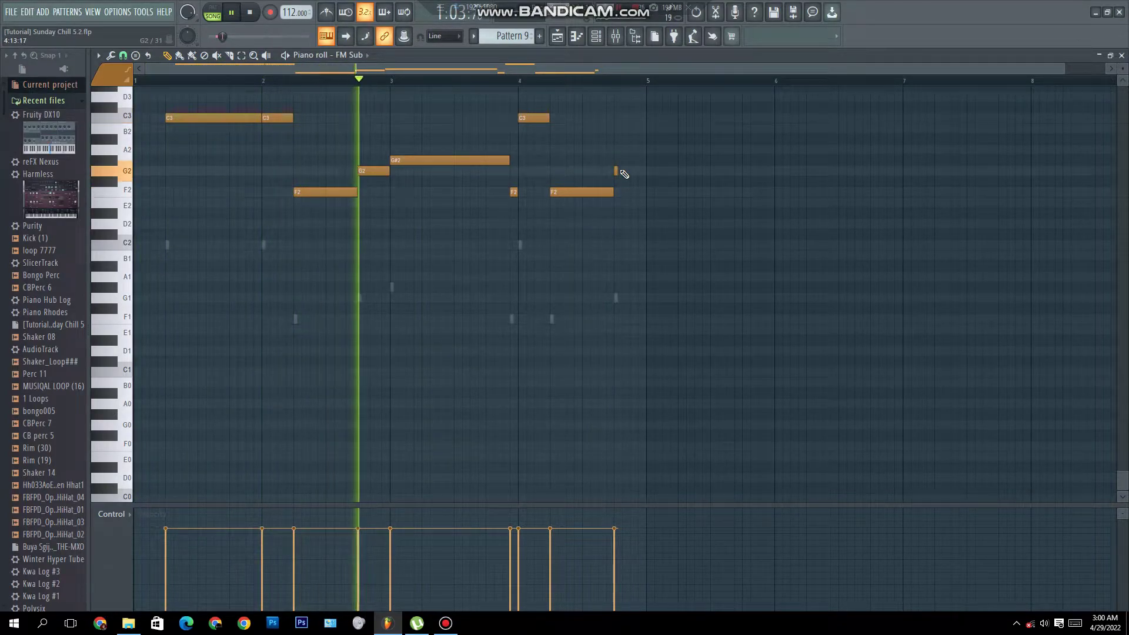
drag(616, 169, 638, 171)
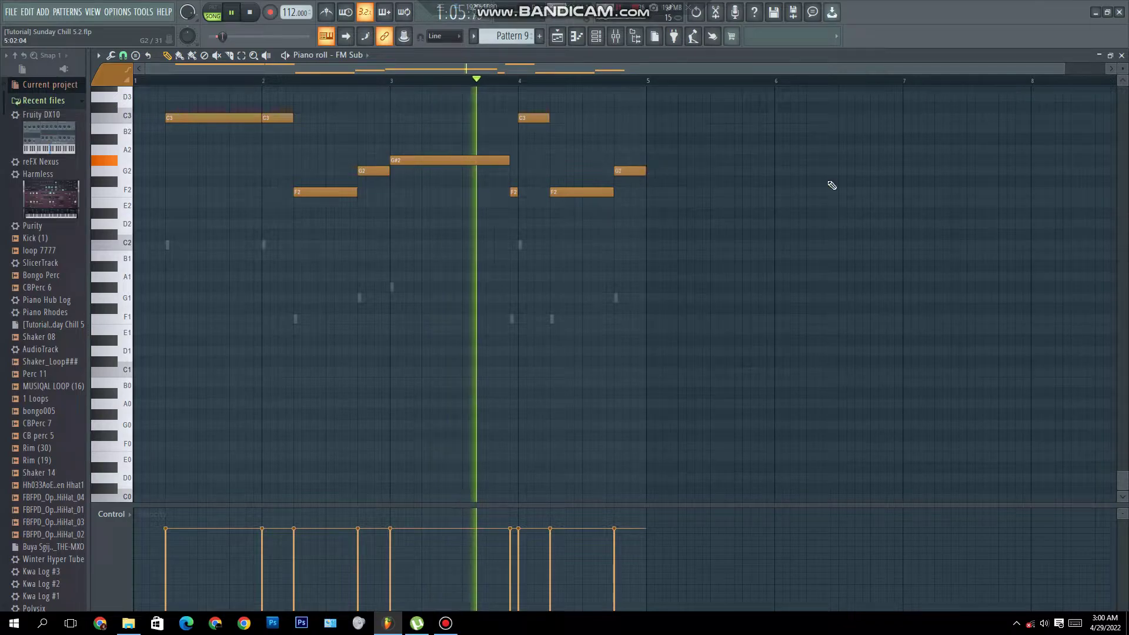
Step: Transpose the Bit Wobbly AG notes up one octave, check them against the FM Sub notes, and return to the channel rack
key(F7)
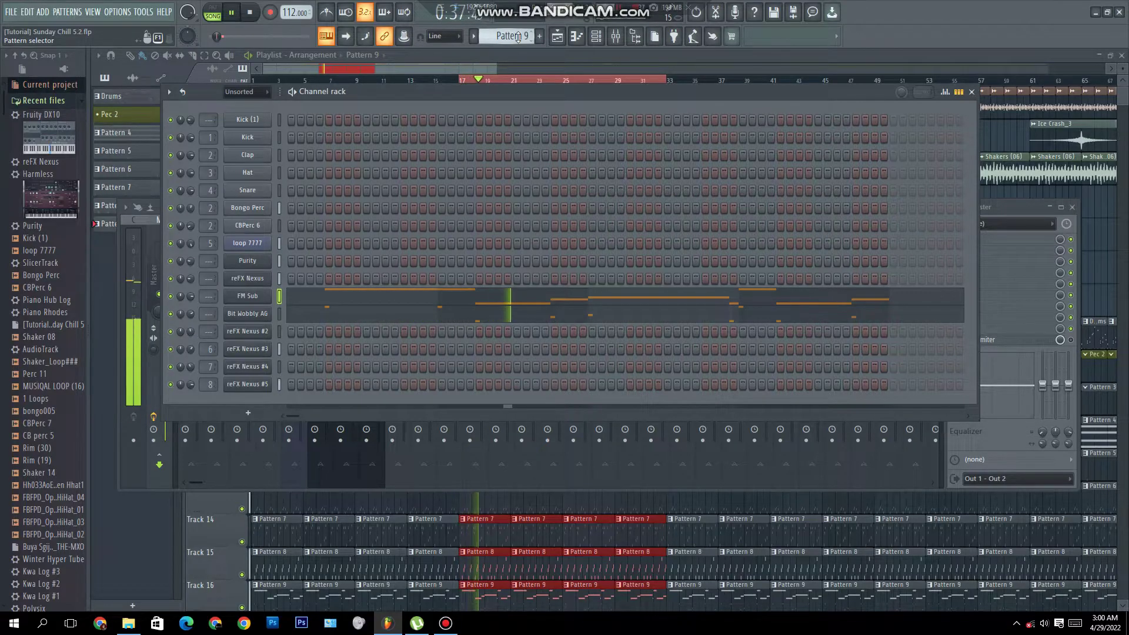
click(328, 312)
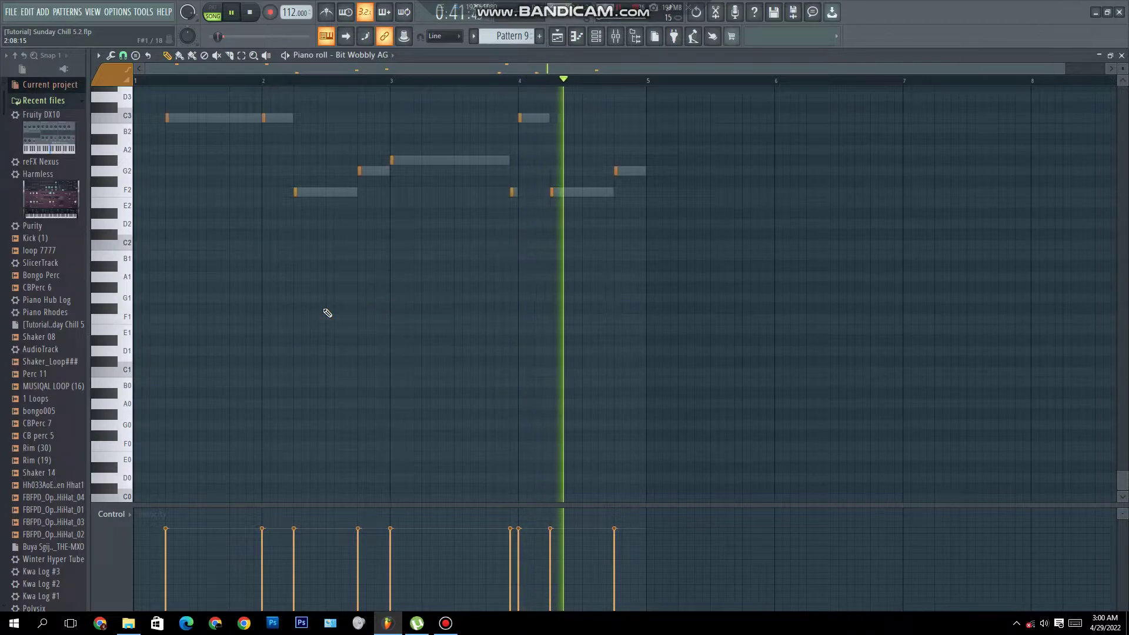
double_click(600, 194)
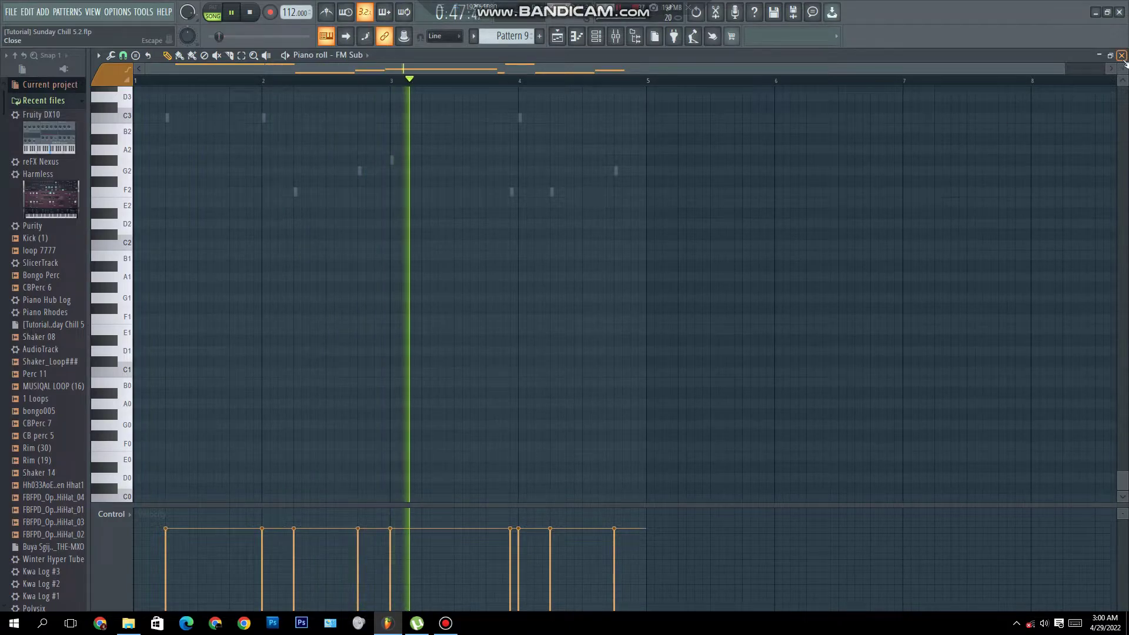
click(1120, 55)
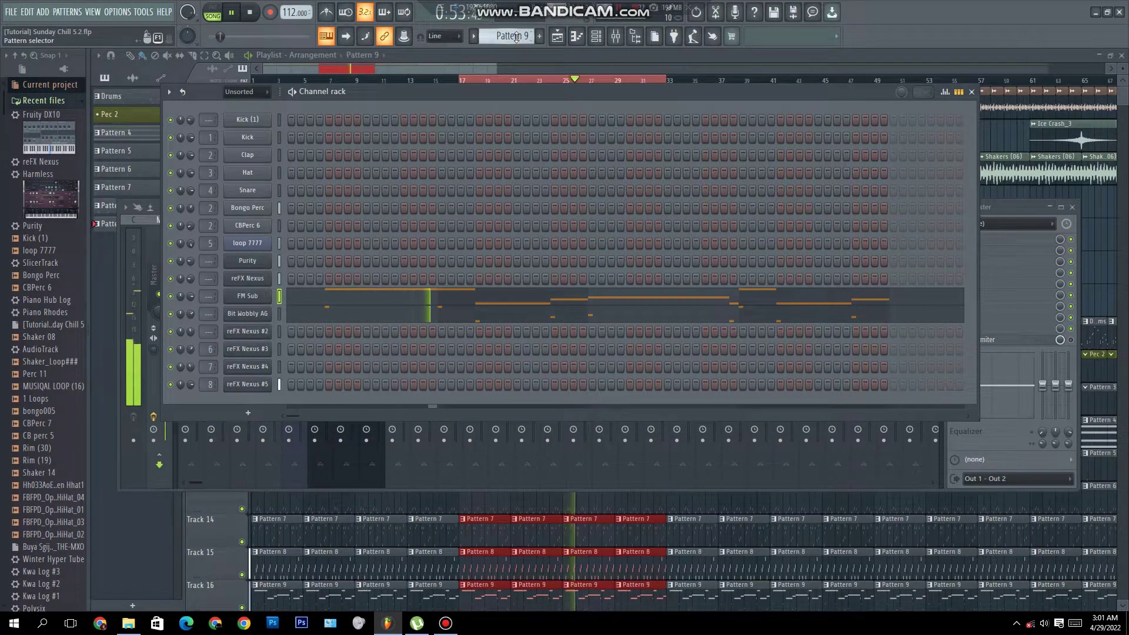
Step: Switch to Pattern 10 and add the FBFPD_Open_HiHat_04 sample as a channel with a hit on step 7
scroll(516, 37, down, 1)
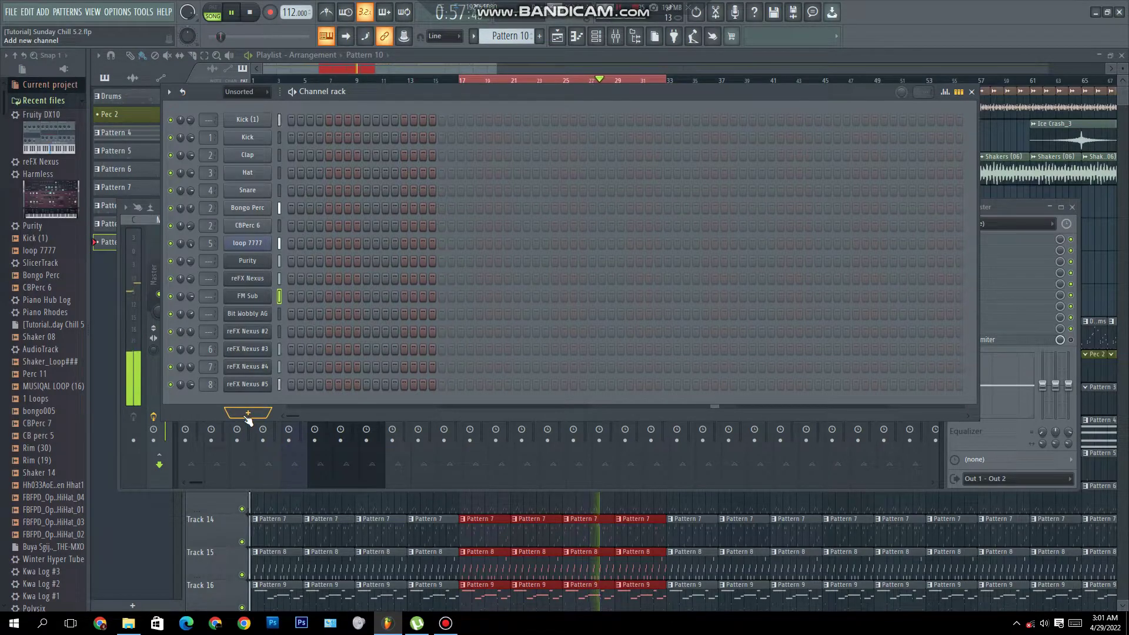
drag(53, 498, 220, 400)
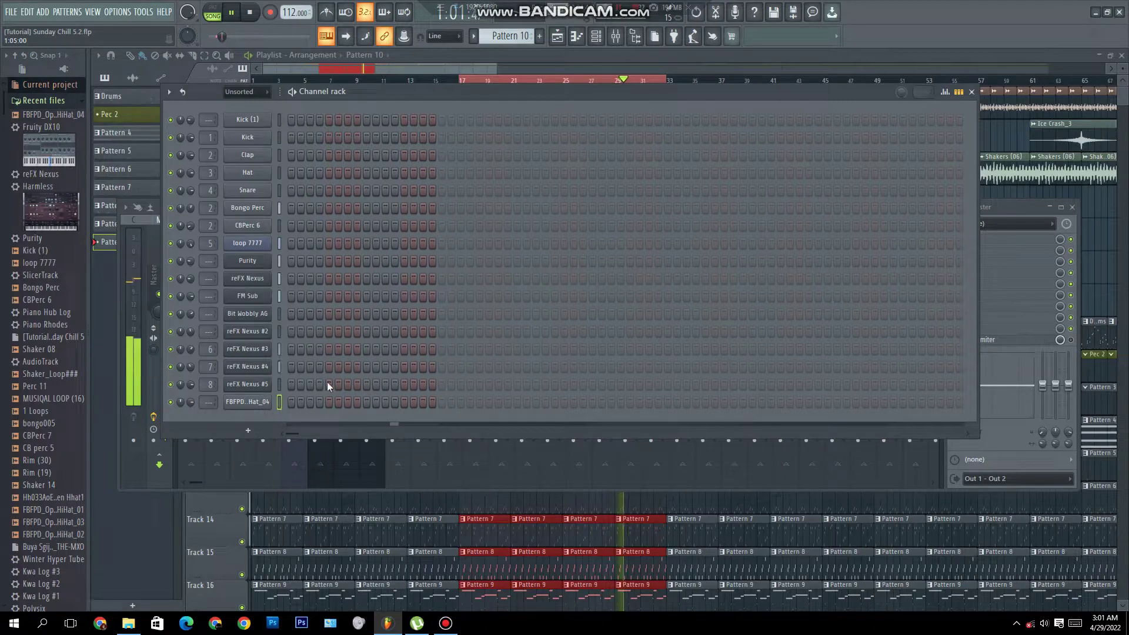
click(347, 403)
Step: Add FBFPD_Open_HiHat_03 with a hit on step 15, and add FBFPD_Open_HiHat_02 as another channel
click(59, 523)
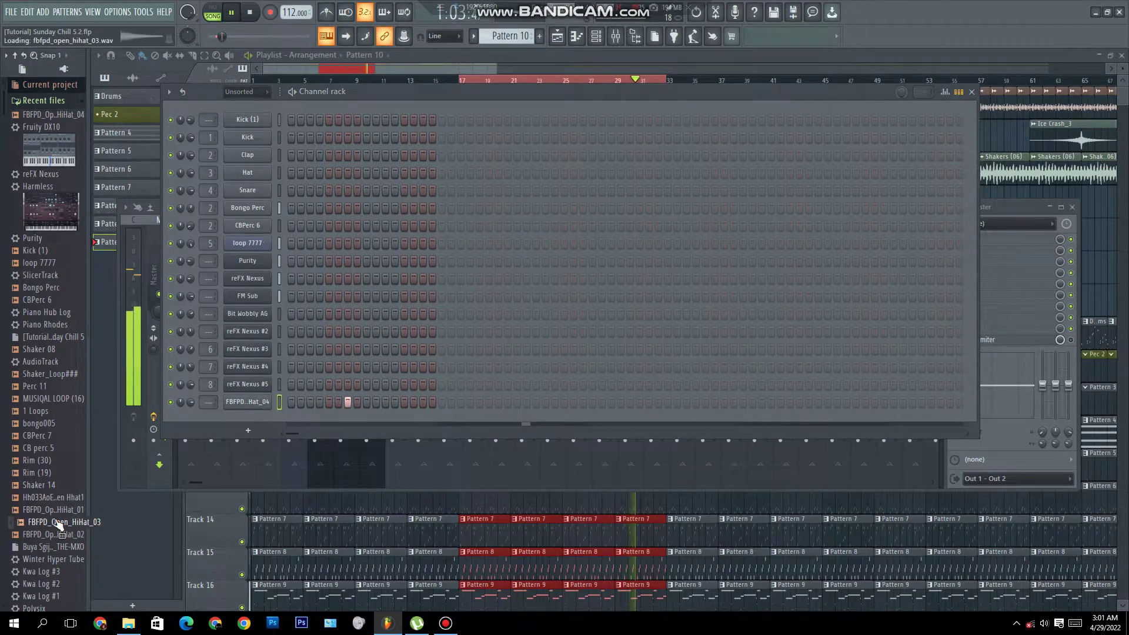
drag(60, 522, 237, 418)
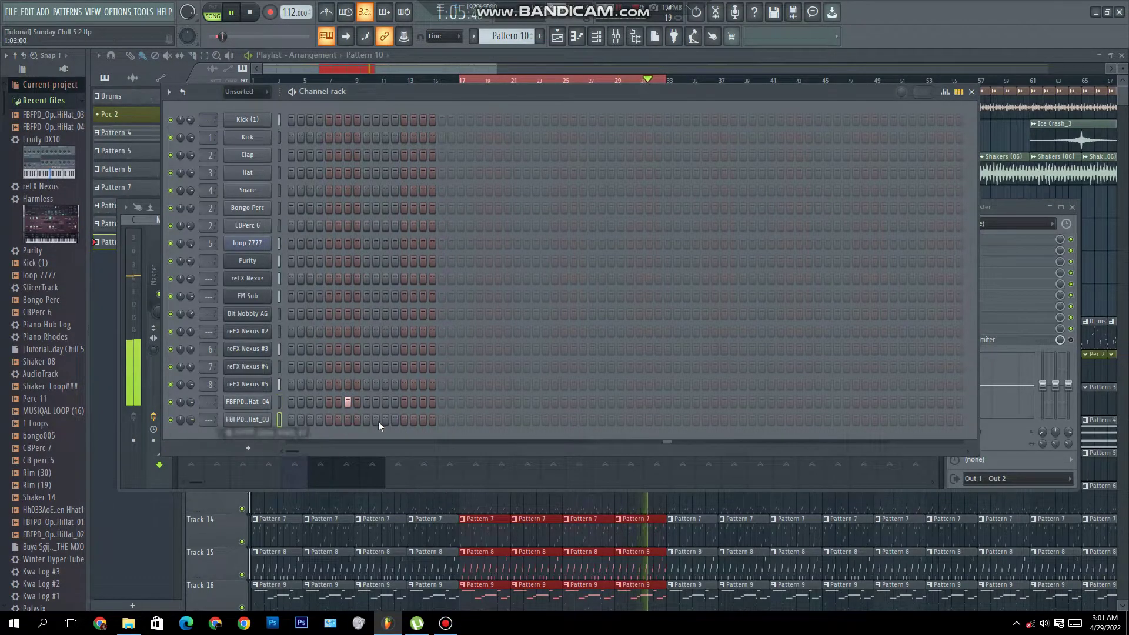
click(423, 420)
drag(58, 534, 253, 437)
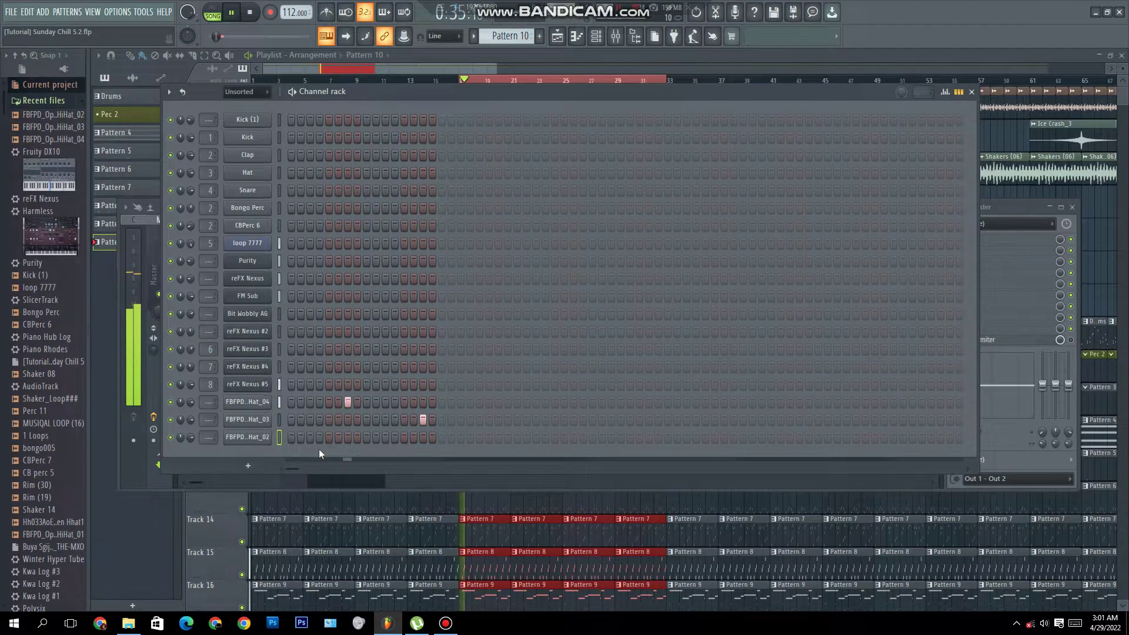
Step: Move the FBFPD_Open_HiHat_03 hit to step 17 and restart playback
click(423, 419)
key(space)
key(space)
click(442, 419)
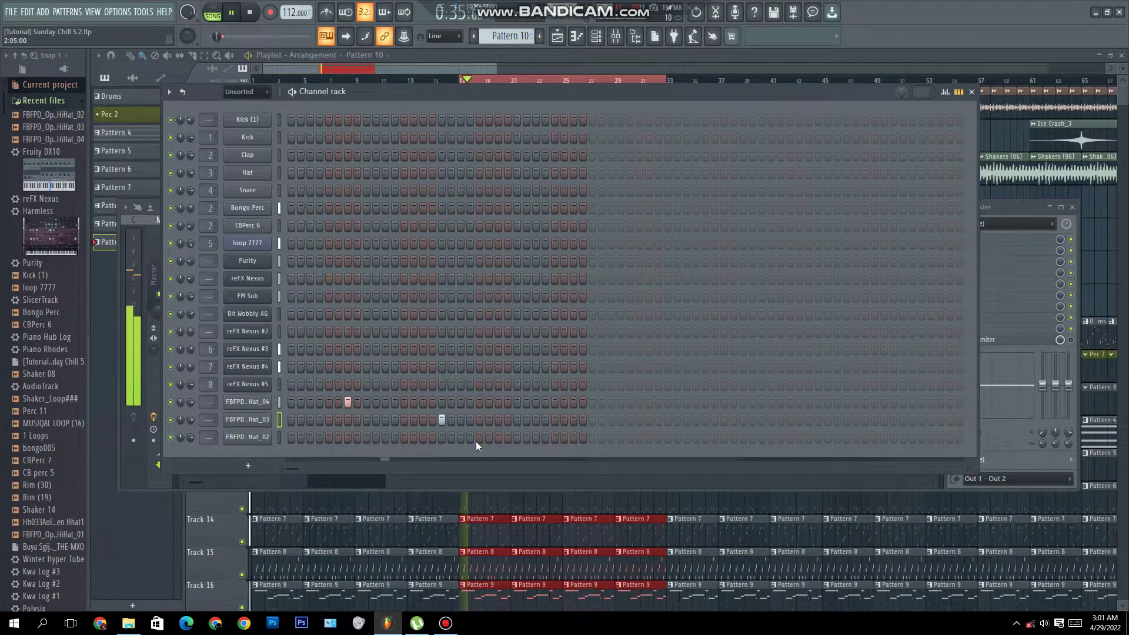
Step: Add Pattern 10 hits for FBFPD_Open_HiHat_02 on step 23, HiHat_04 on step 25 and HiHat_03 on step 27, and restart playback
click(499, 441)
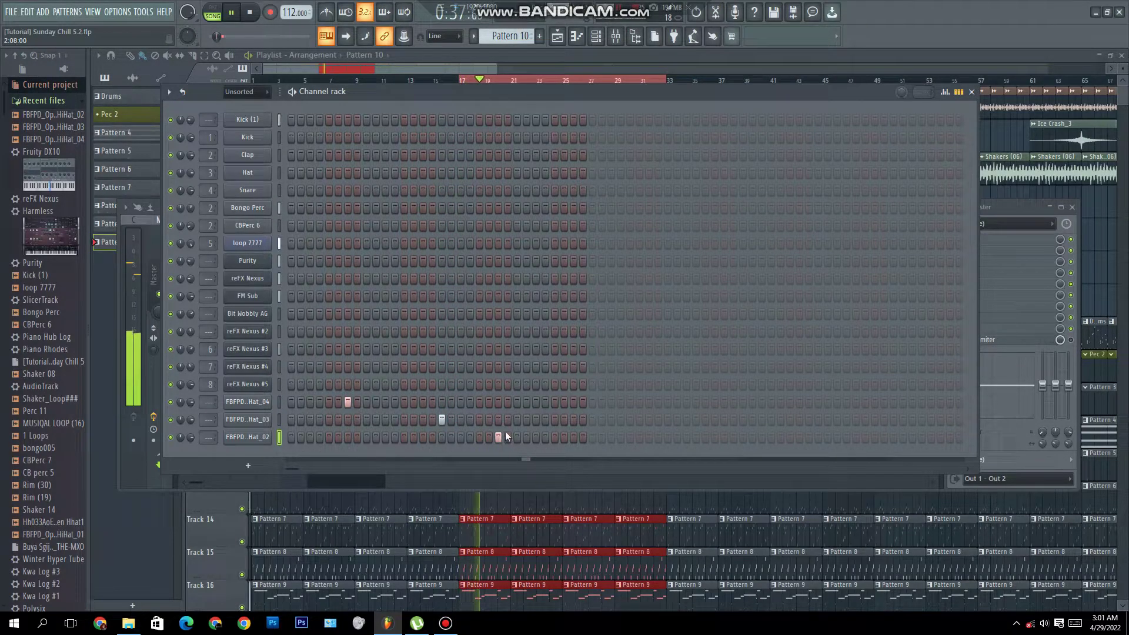
key(space)
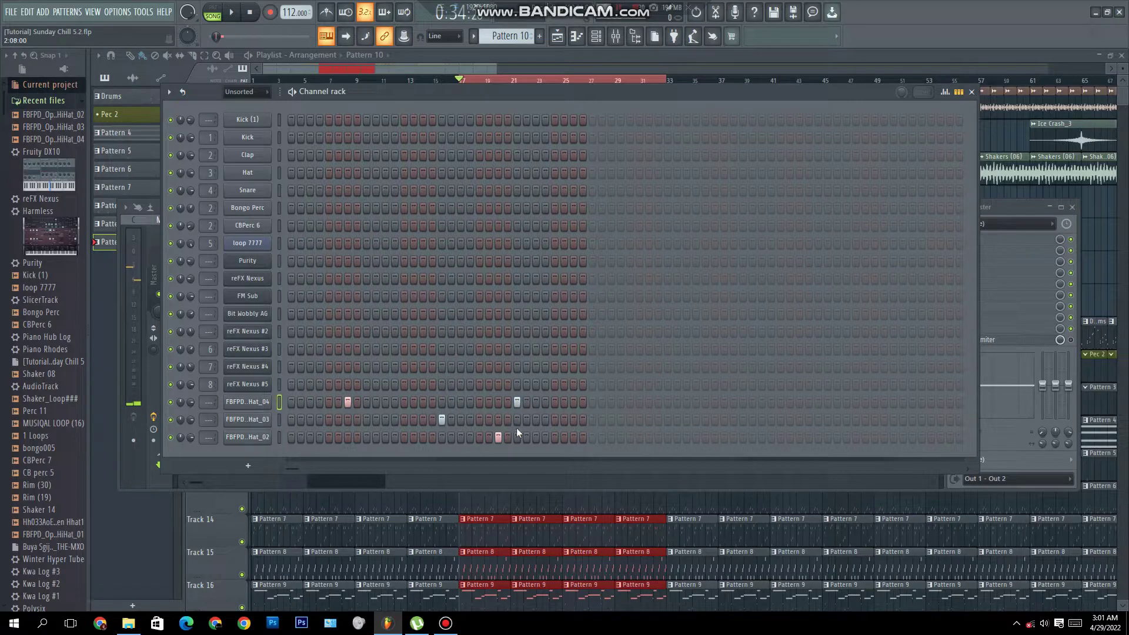
click(536, 420)
key(space)
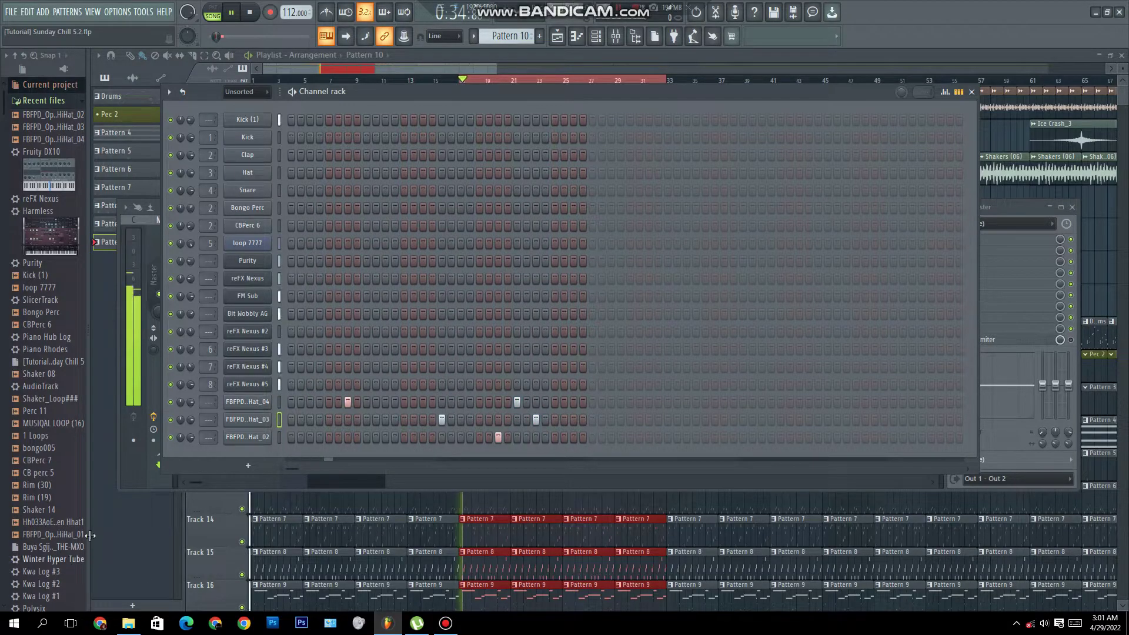
Step: Add Hh033AoEQ Open Hhat1 as a channel, and move the second FBFPD_Open_HiHat_03 hit to step 29 and the second HiHat_04 hit to step 27
drag(73, 531, 294, 461)
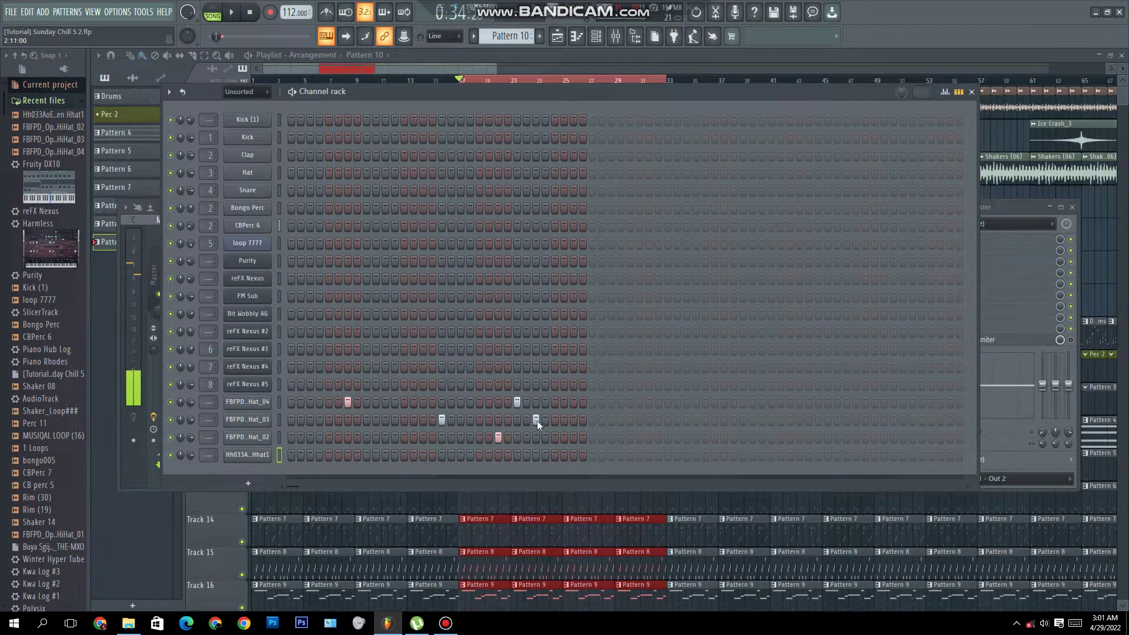
click(554, 419)
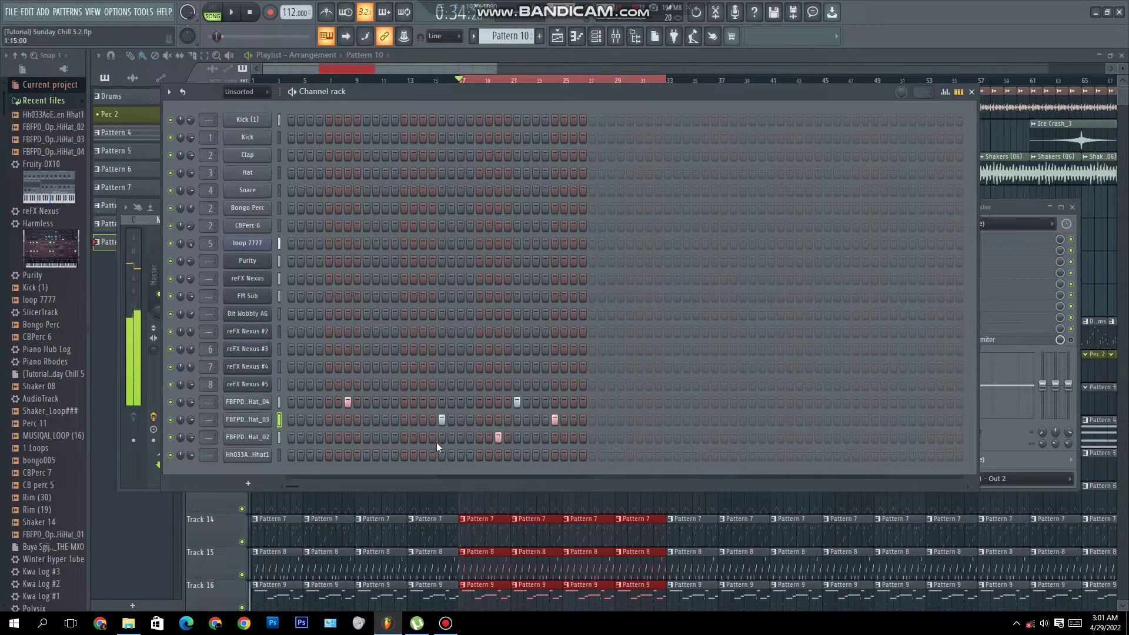
click(535, 401)
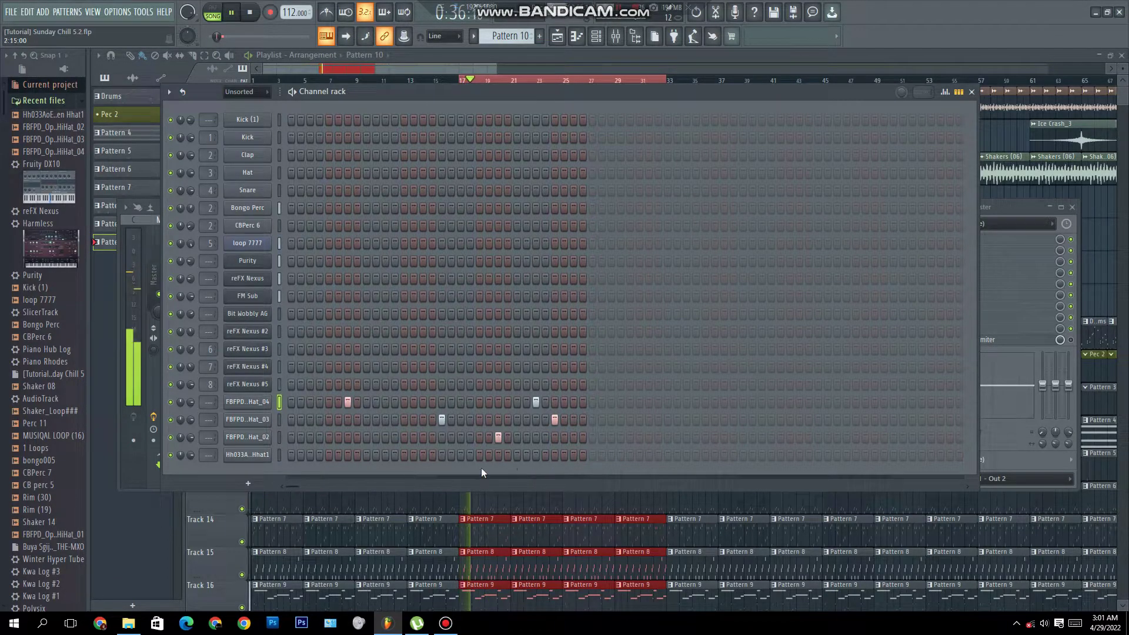
Step: Add FBFPD_Open_HiHat_01 as a channel with a hit on step 35
drag(66, 535, 247, 471)
key(space)
click(611, 461)
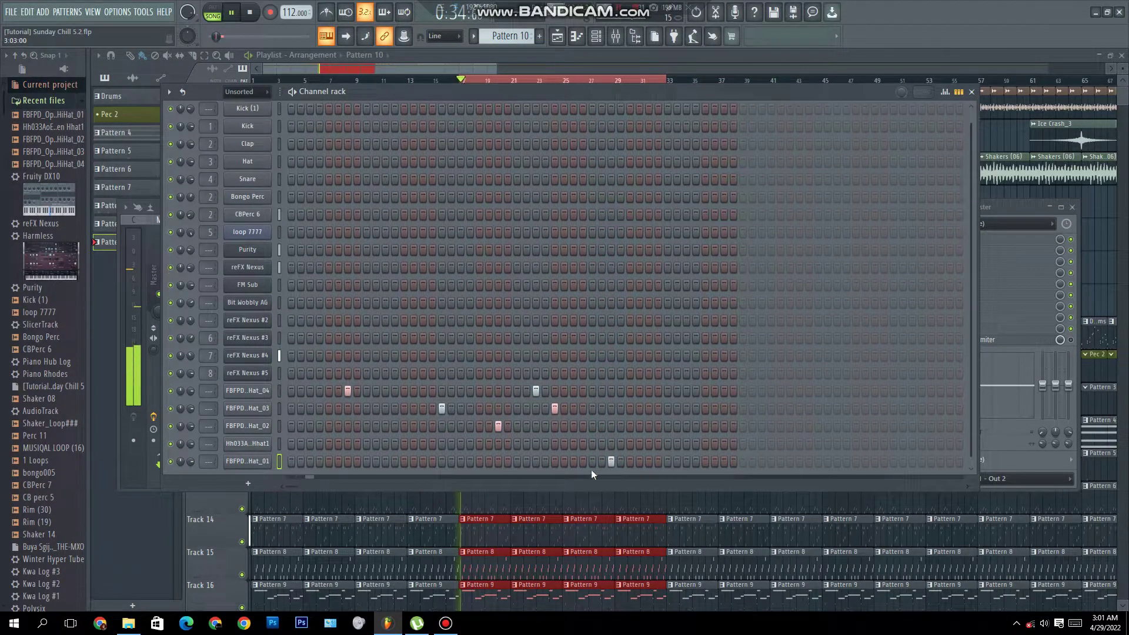
Step: Add hits for FBFPD_Open_HiHat_04 on steps 39 and 59, HiHat_03 on steps 49 and 61, and HiHat_02 on step 55, then play the result
click(648, 391)
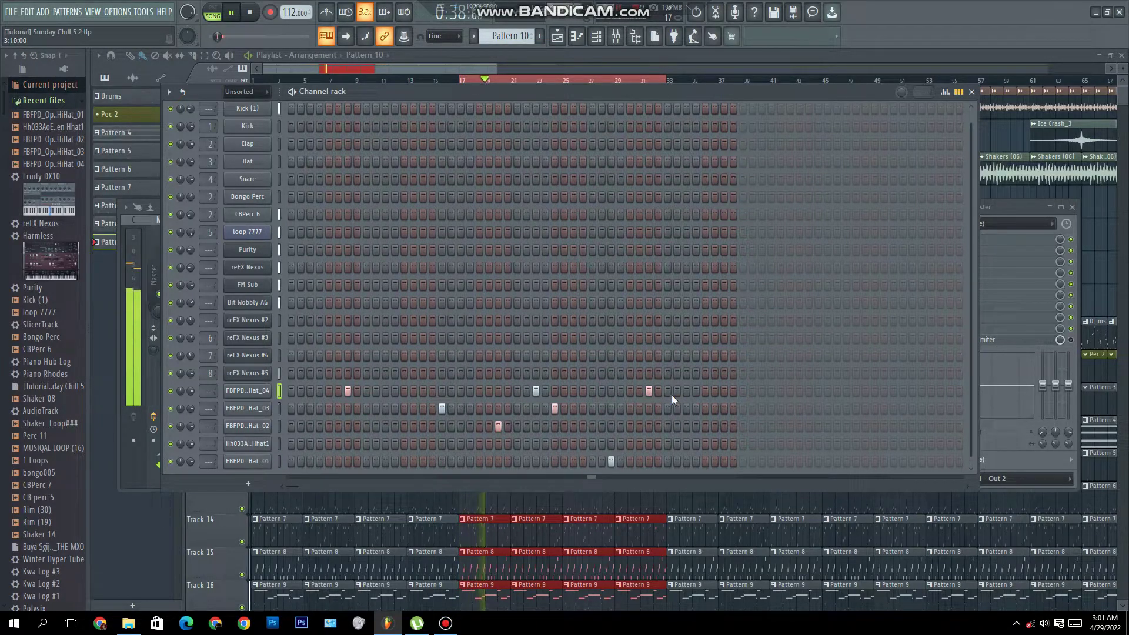
key(space)
click(742, 409)
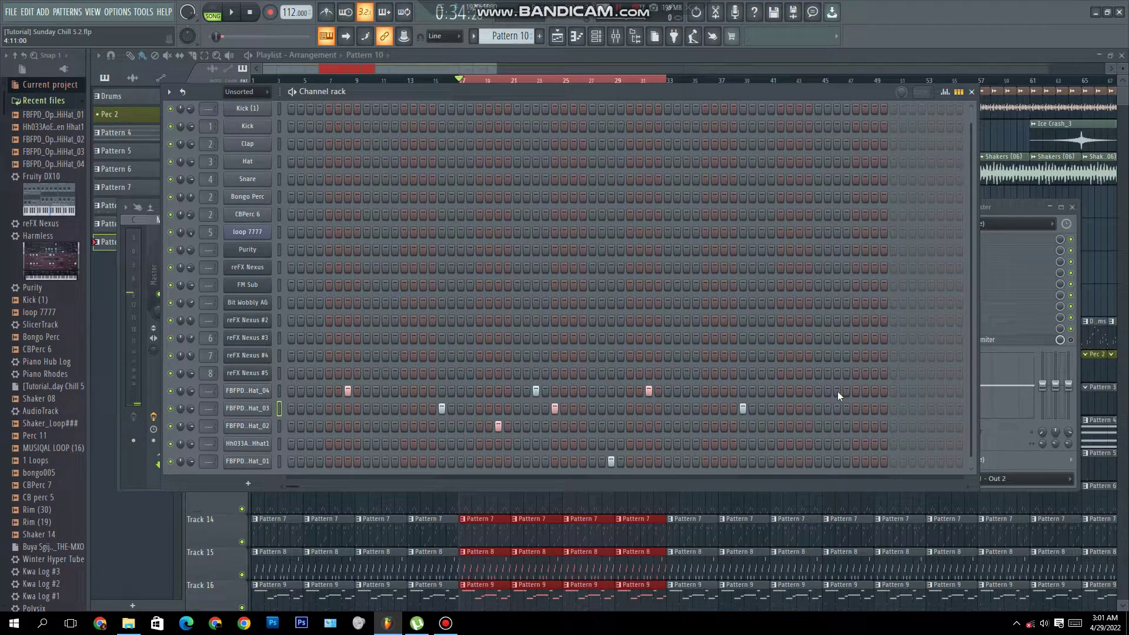
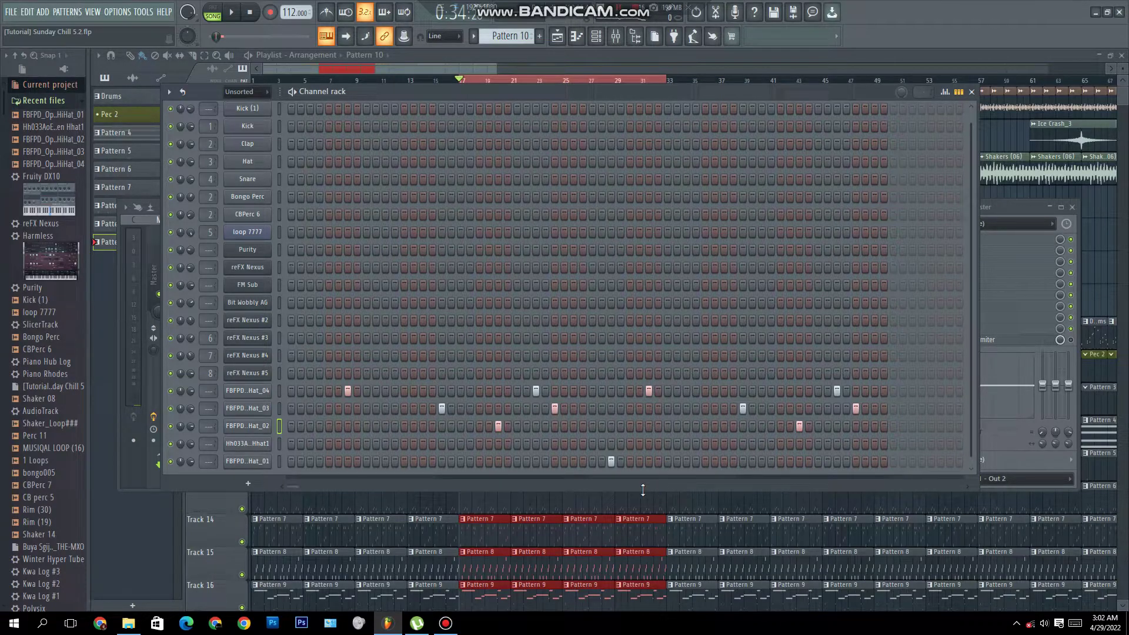
key(space)
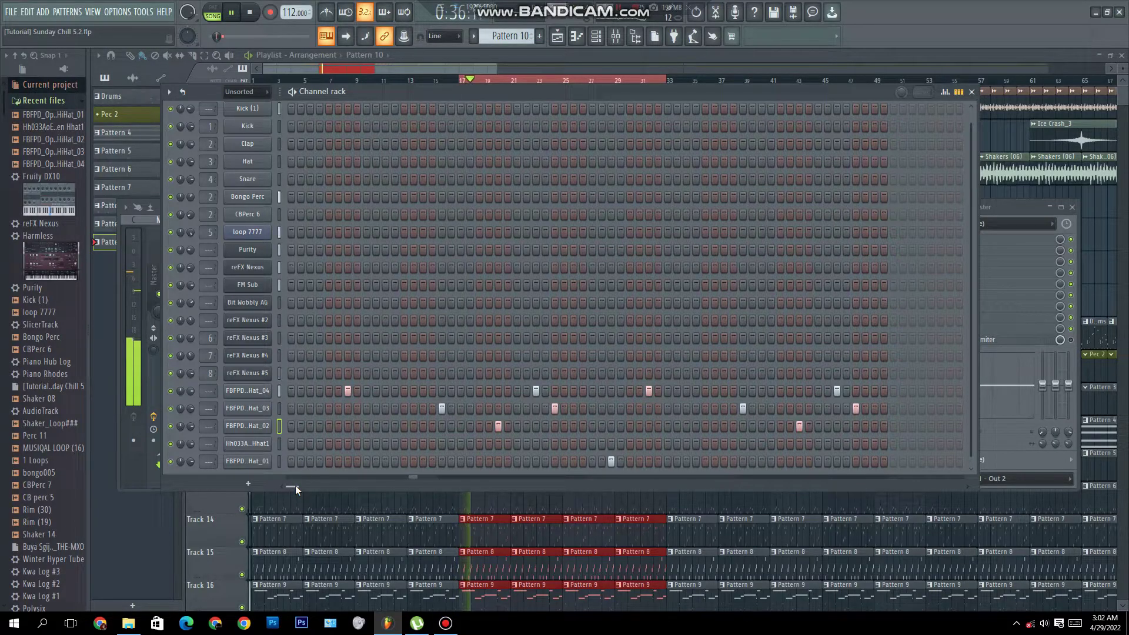
Step: Place Hh033AoEQ Open Hhat1 hits every eight steps from step 1 to step 57
scroll(351, 518, down, 4)
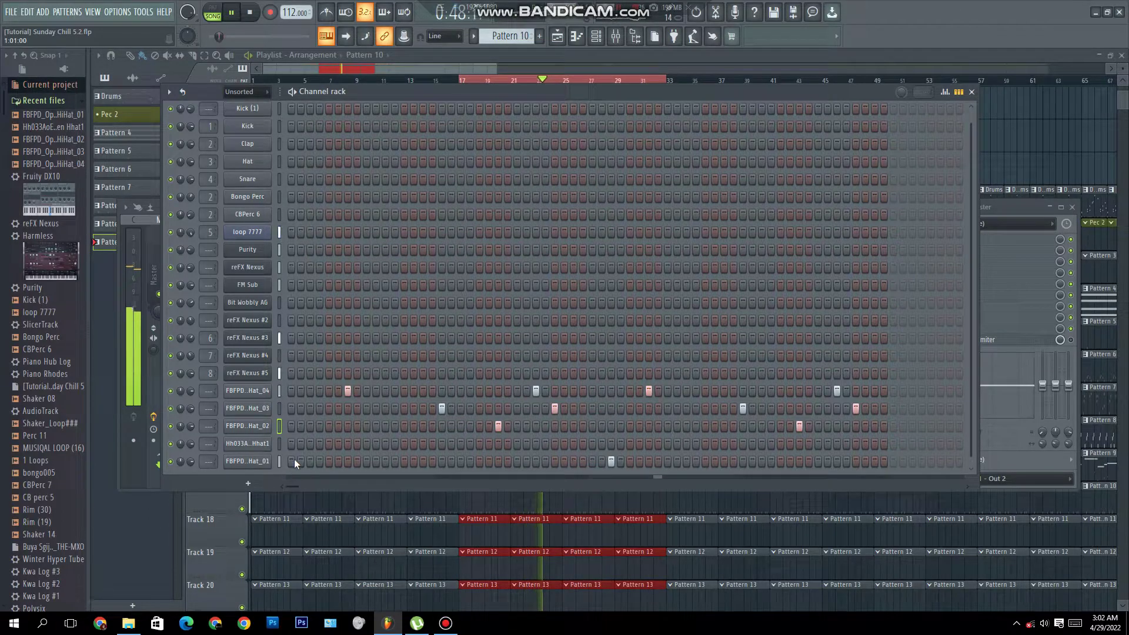
click(292, 444)
click(366, 443)
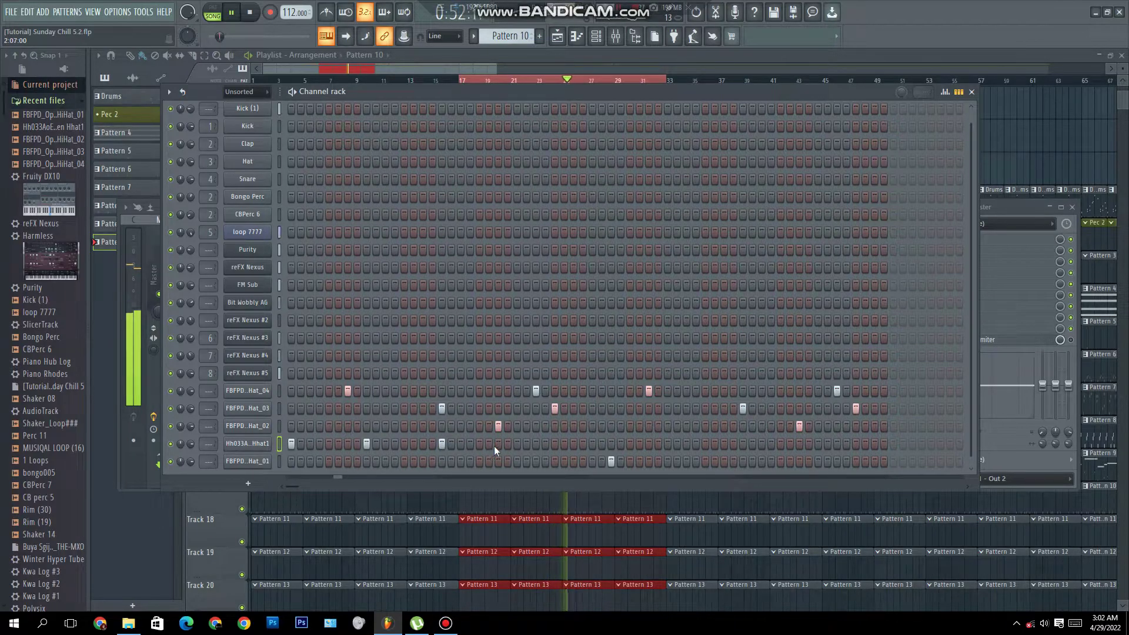
click(517, 444)
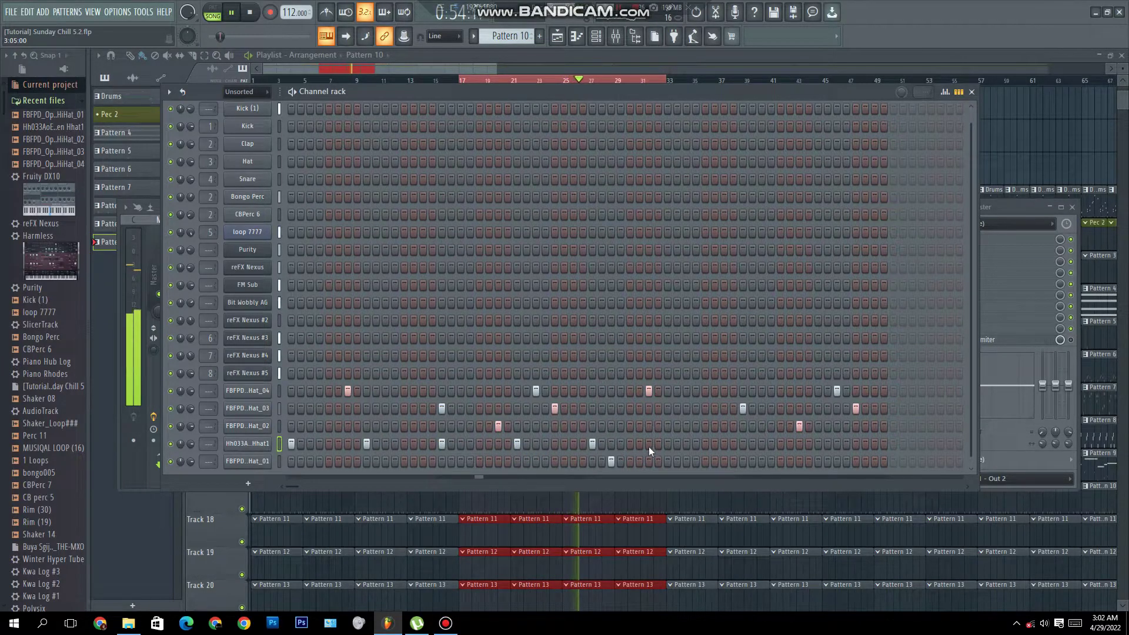
click(742, 444)
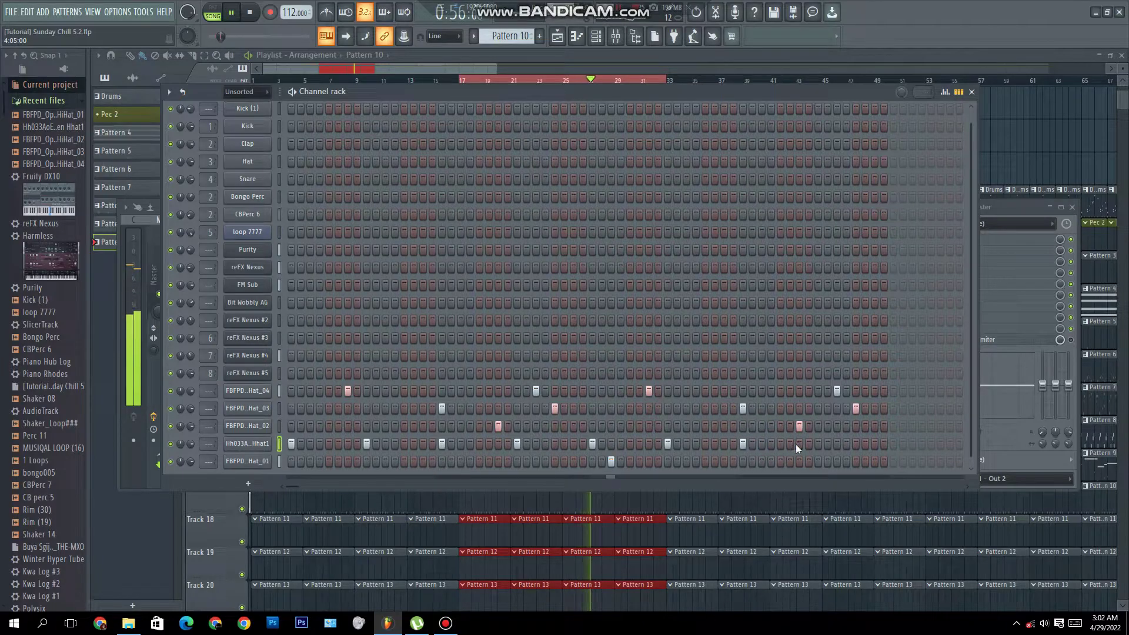
click(818, 444)
Step: Lower the Hh033AoEQ Open Hhat1 channel's volume and add a slight fade-out to its sample
drag(192, 442, 191, 450)
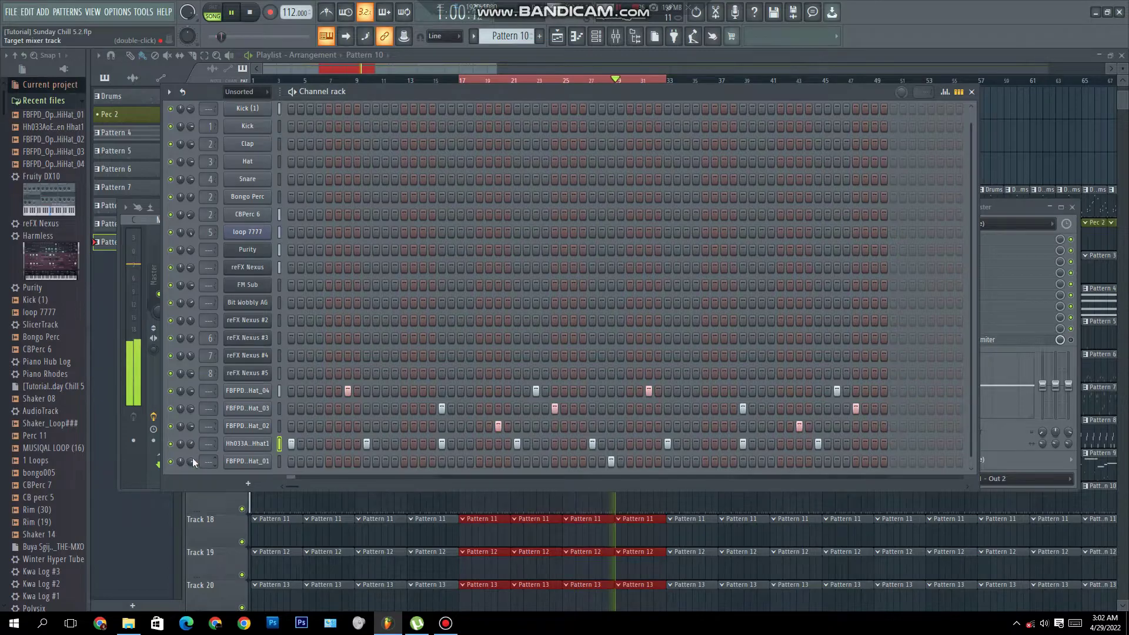
click(247, 443)
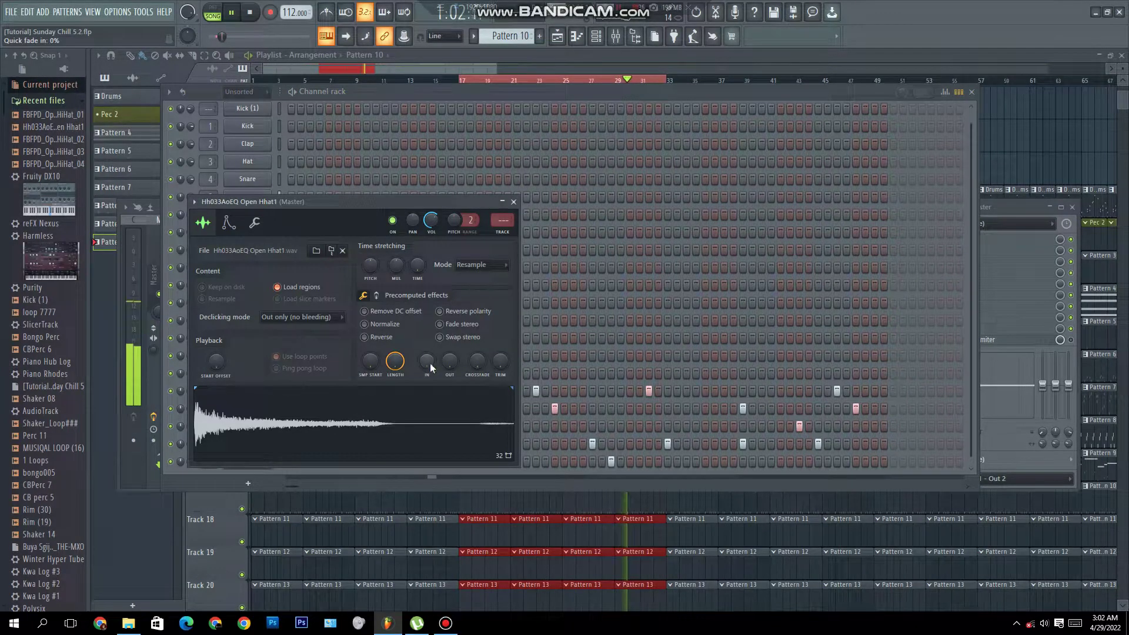
scroll(448, 361, up, 3)
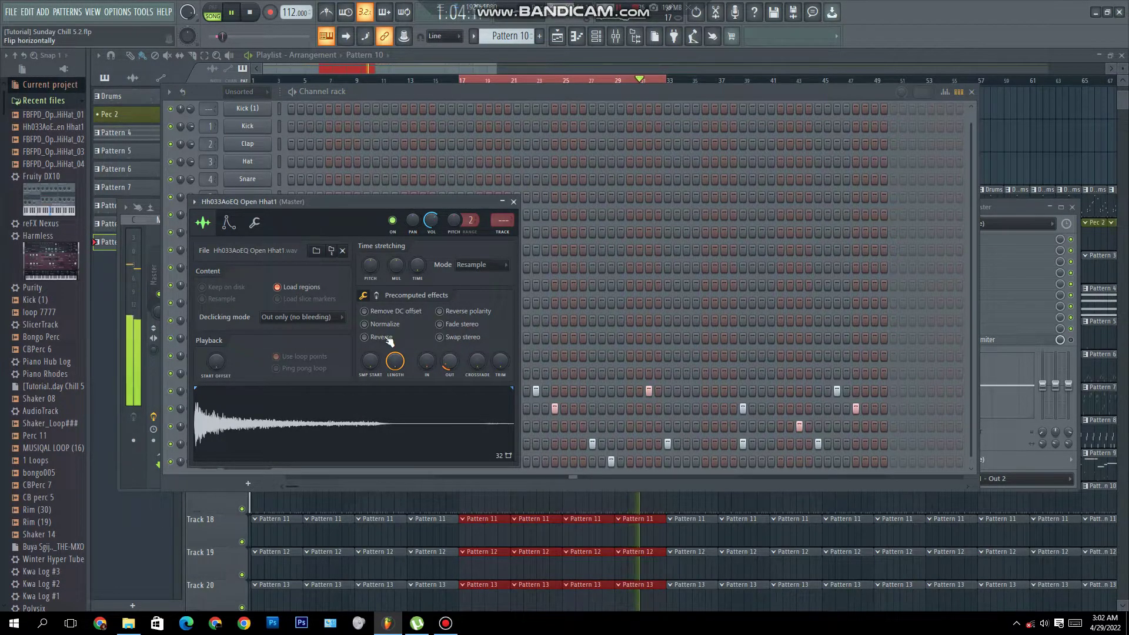
click(514, 202)
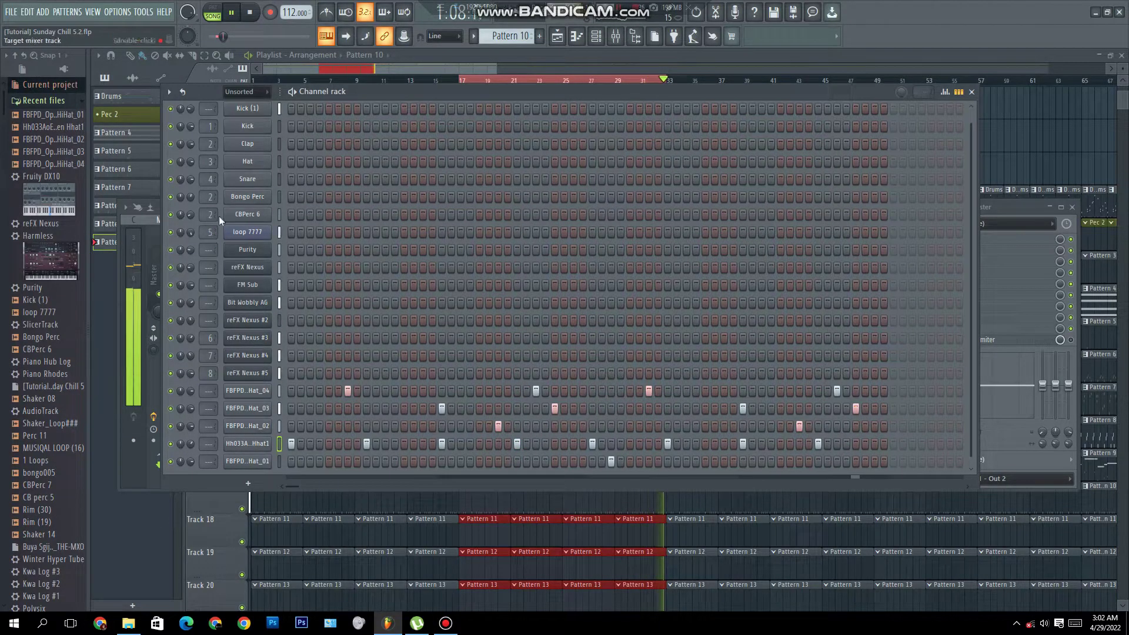
Step: Restart playback from bar 17 and place the Shaker_Loop### sample at bar 1 on Track 4 of the playlist
click(464, 74)
drag(41, 424, 454, 171)
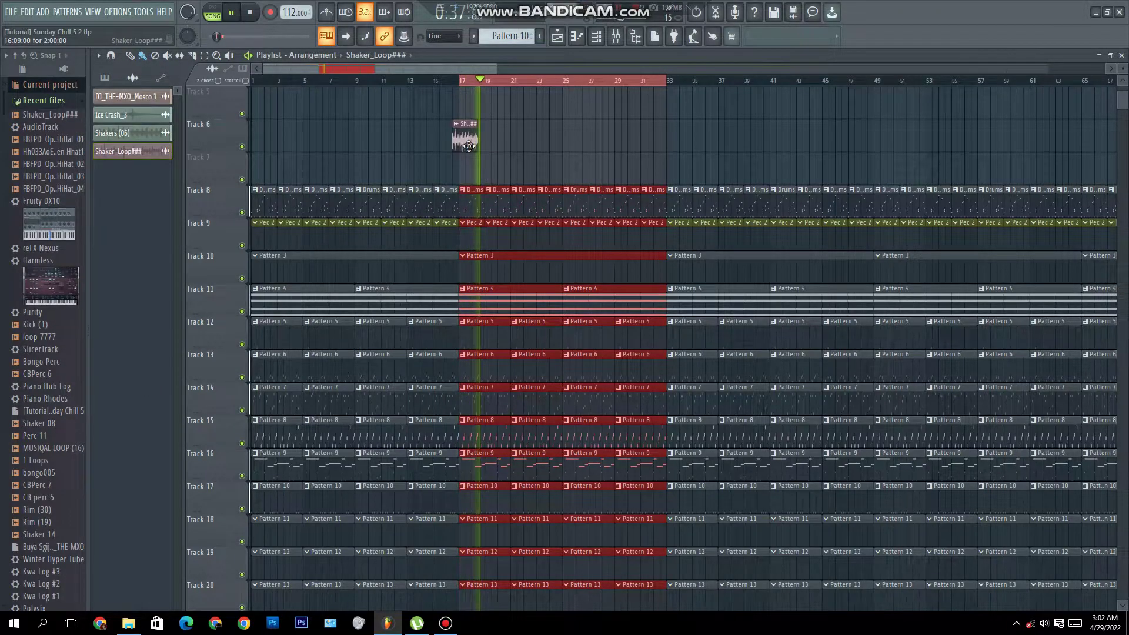
scroll(454, 176, up, 4)
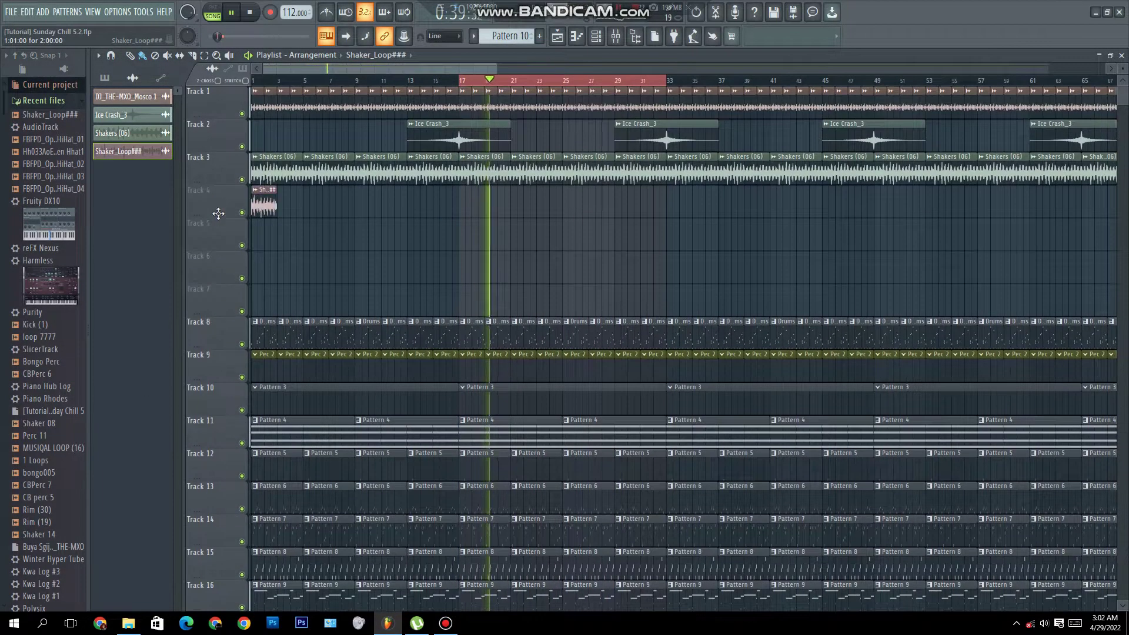
Step: Repeat the Shaker_Loop### clip along Track 4 through bar 66 and set its channel volume to about 53%
click(277, 203)
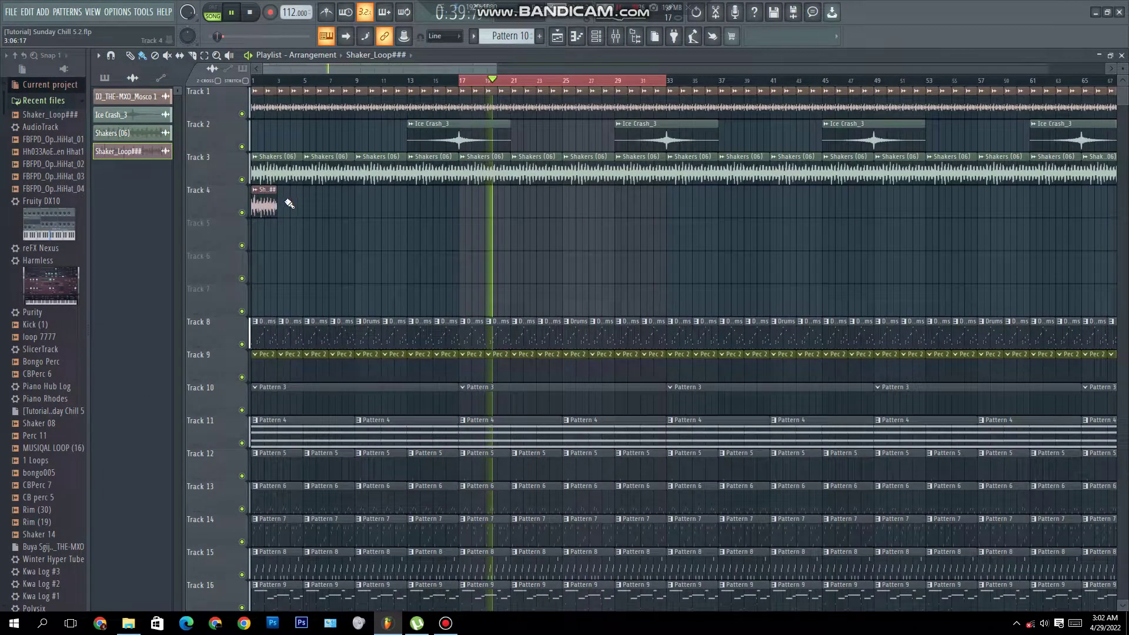
drag(282, 202, 718, 200)
drag(867, 195, 1108, 200)
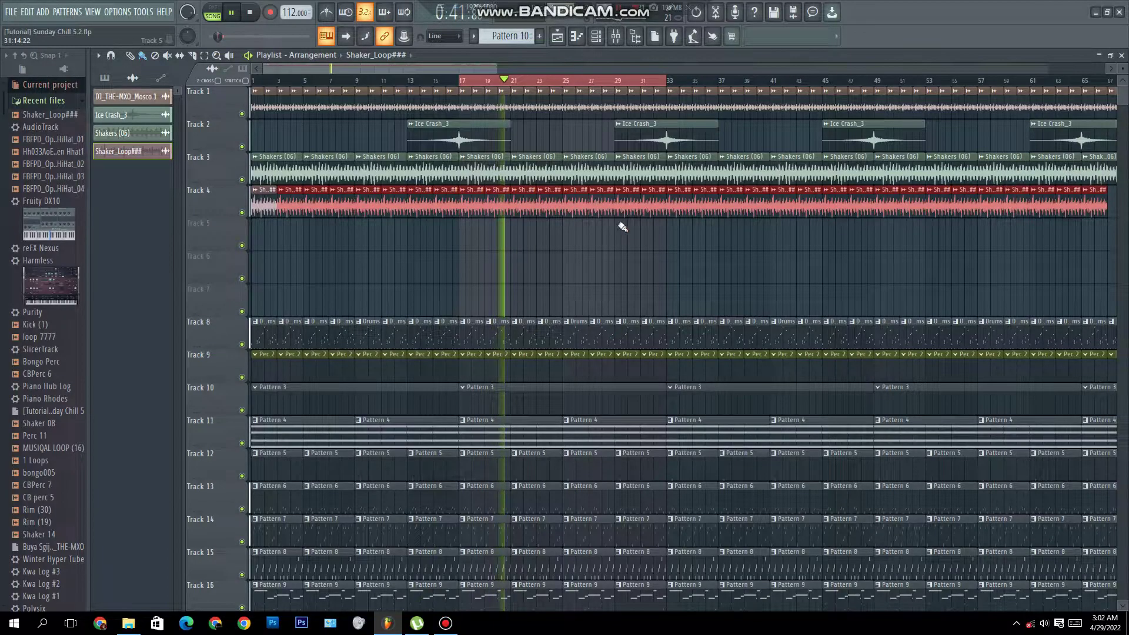
double_click(464, 202)
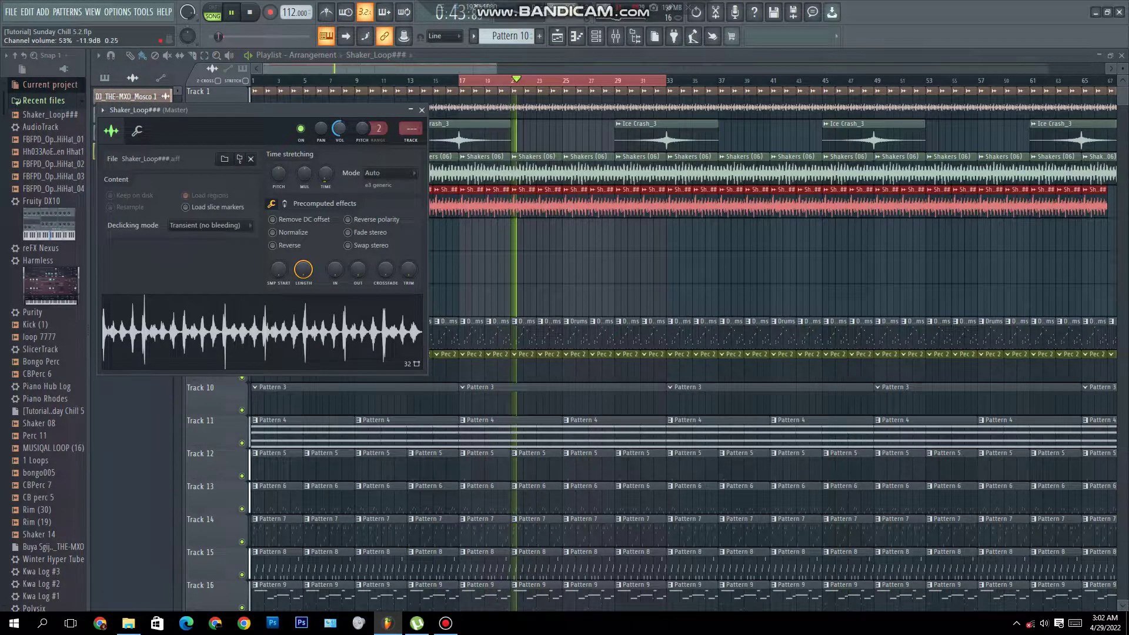
click(421, 110)
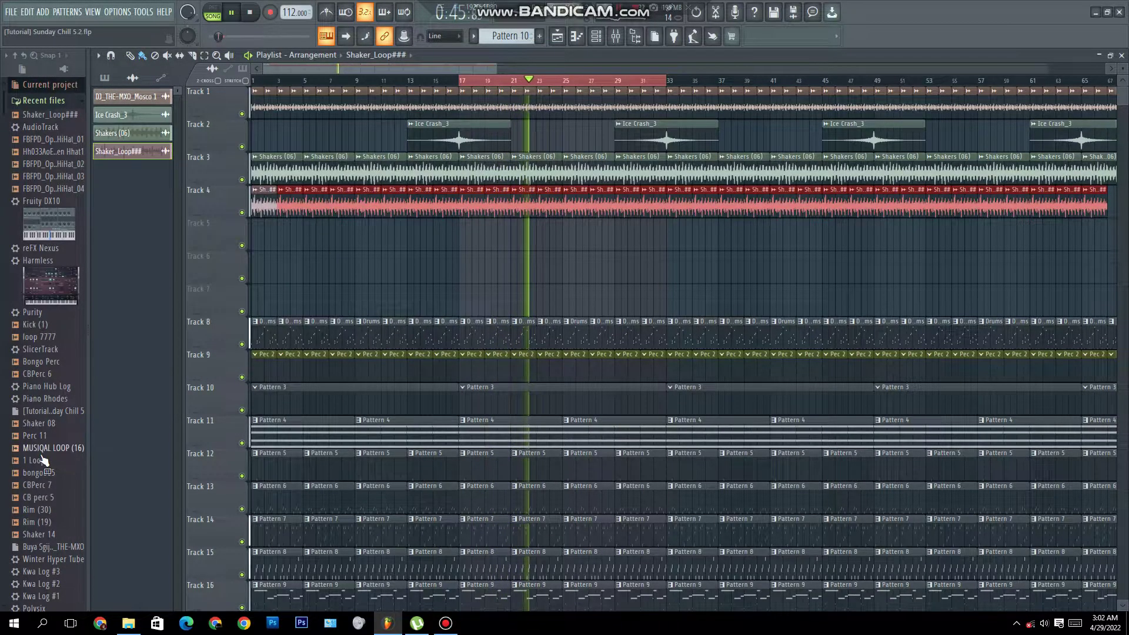
Step: Add the Shaker 08 sample from the recent files to Track 5, repeated along the track through about bar 69
mouse_move(38, 423)
mouse_down()
mouse_move(326, 299)
mouse_move(254, 236)
mouse_move(1106, 239)
mouse_move(717, 240)
mouse_up()
double_click(718, 238)
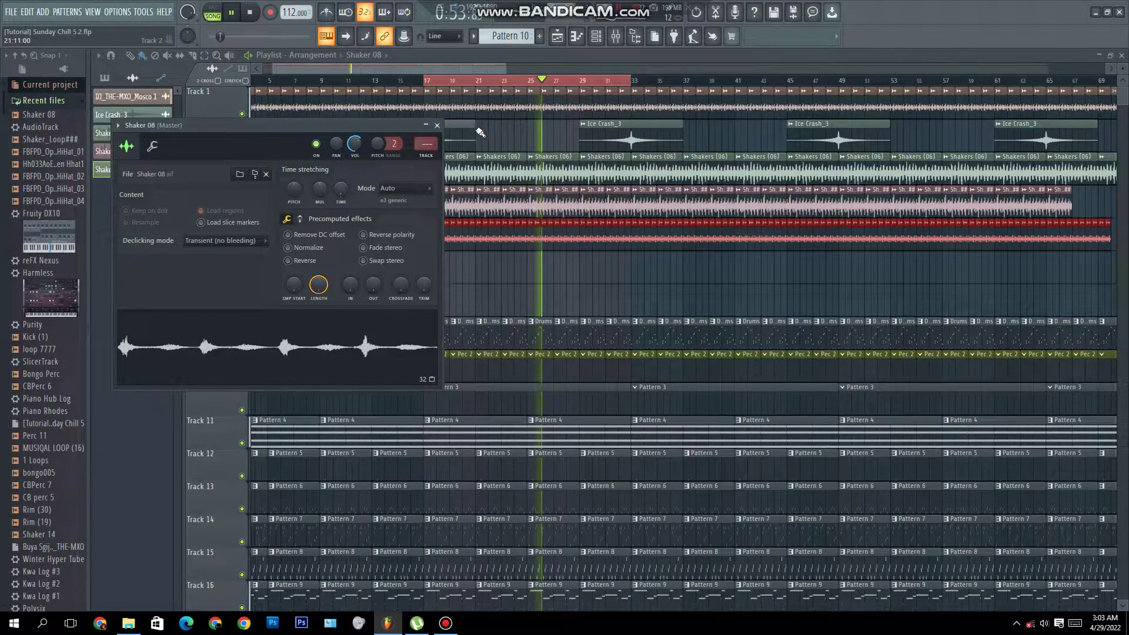
click(437, 126)
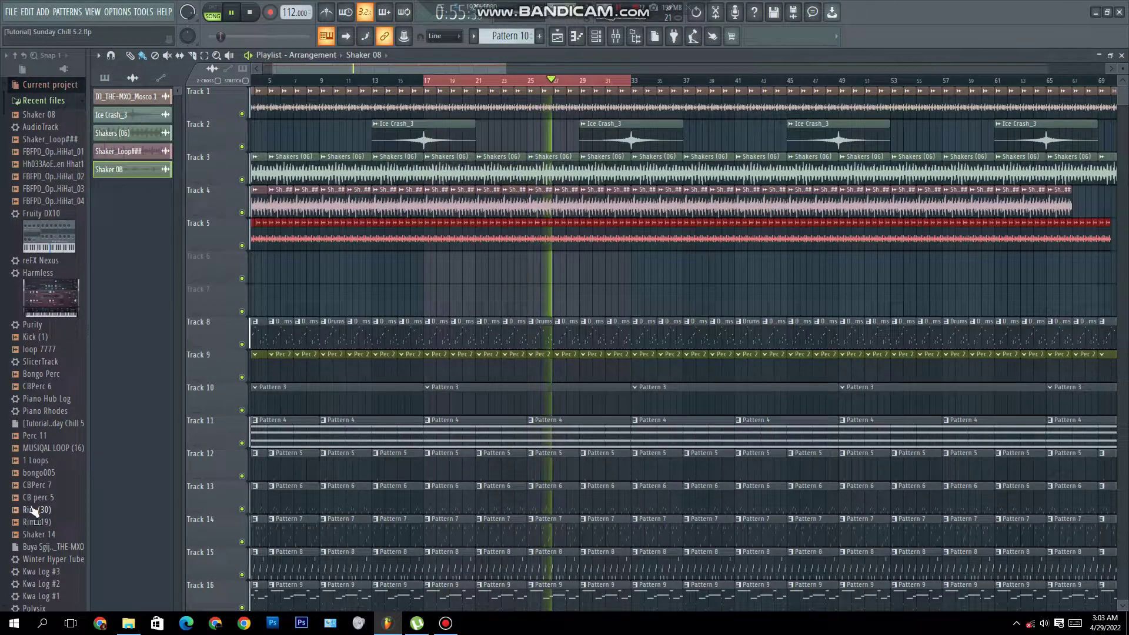
Step: Audition the recent samples 1 Loops, Perc 11, MUSIQAL LOOP (16), Shaker 14 and Rim (19)
click(37, 461)
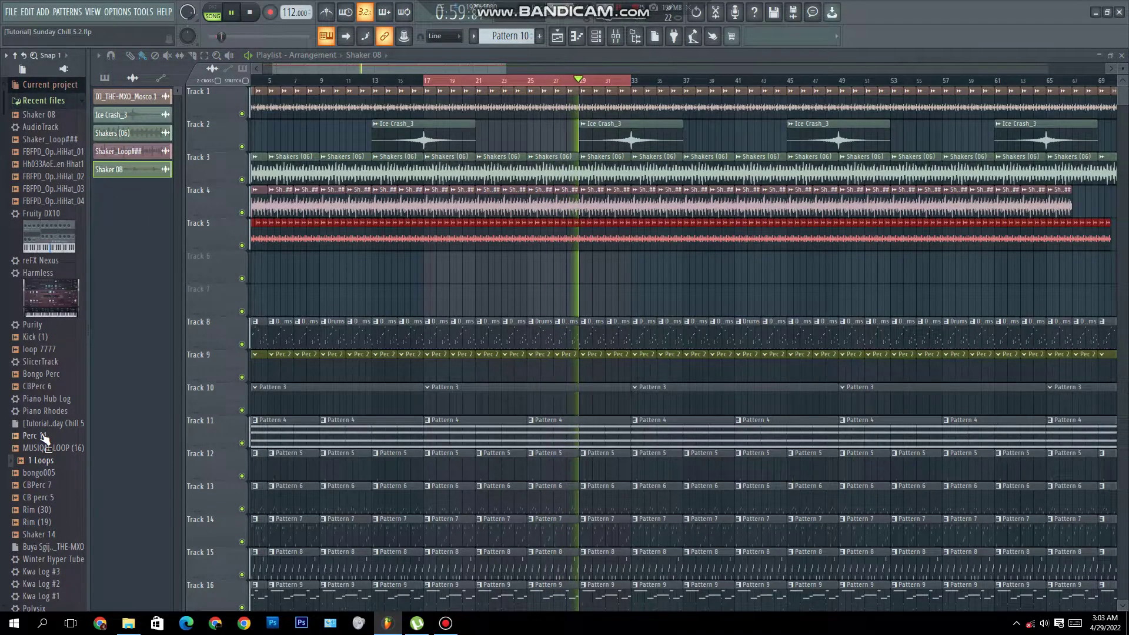
click(40, 437)
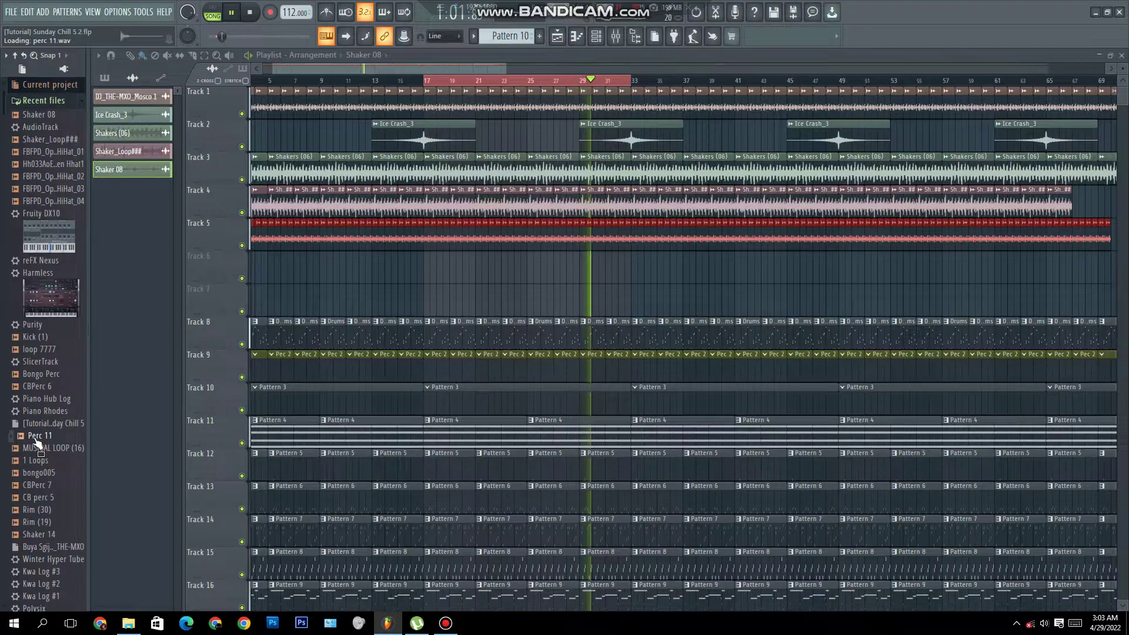
click(42, 448)
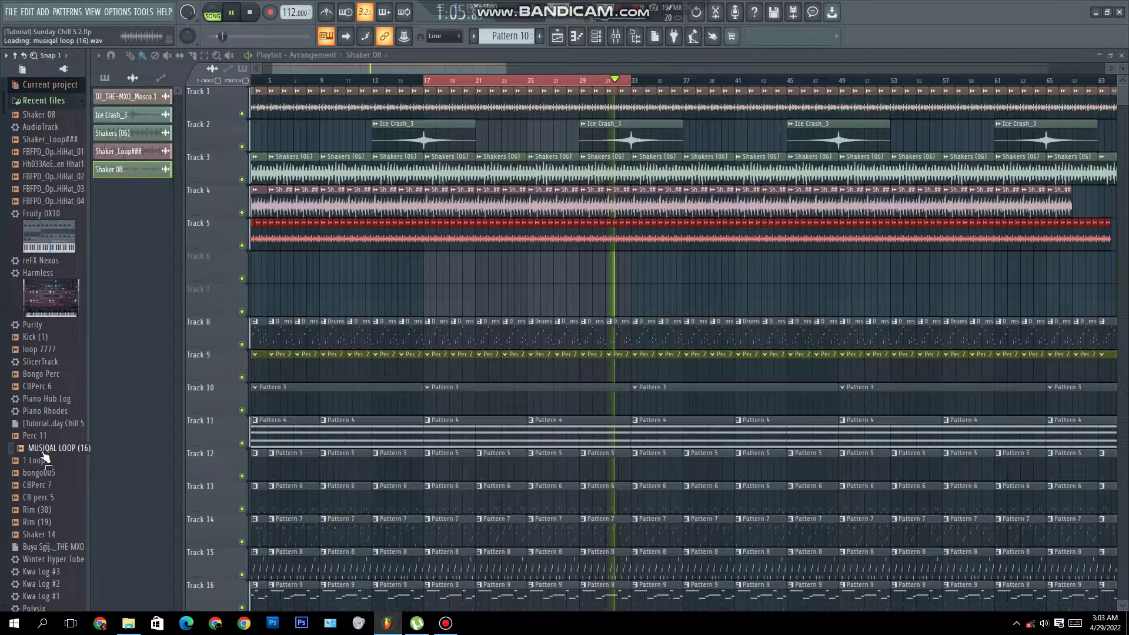
scroll(44, 458, down, 3)
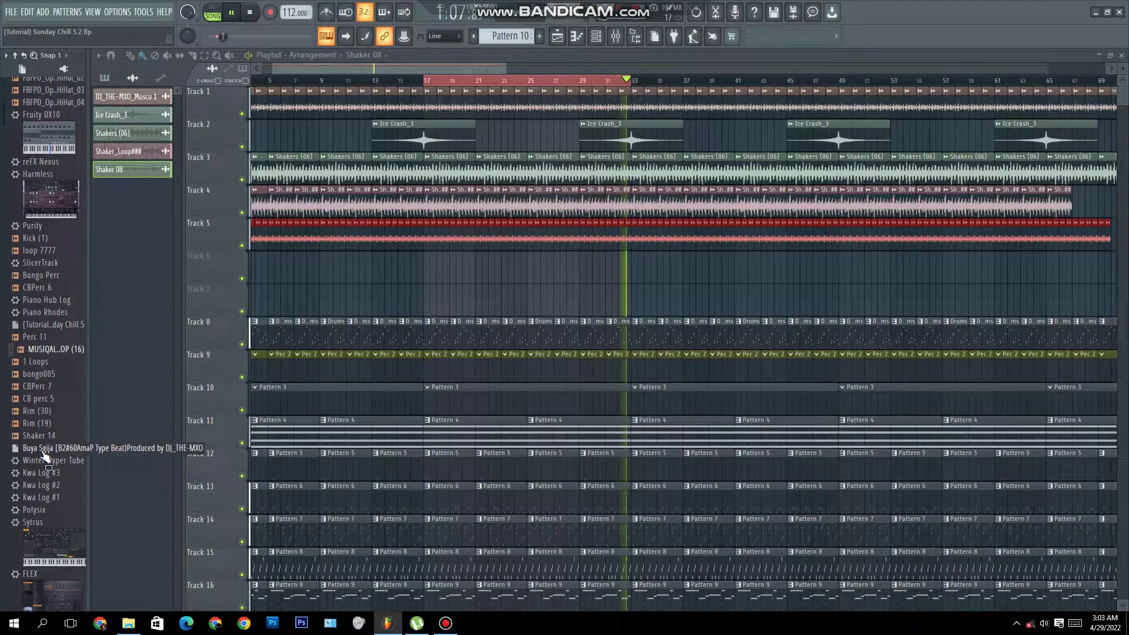
click(44, 437)
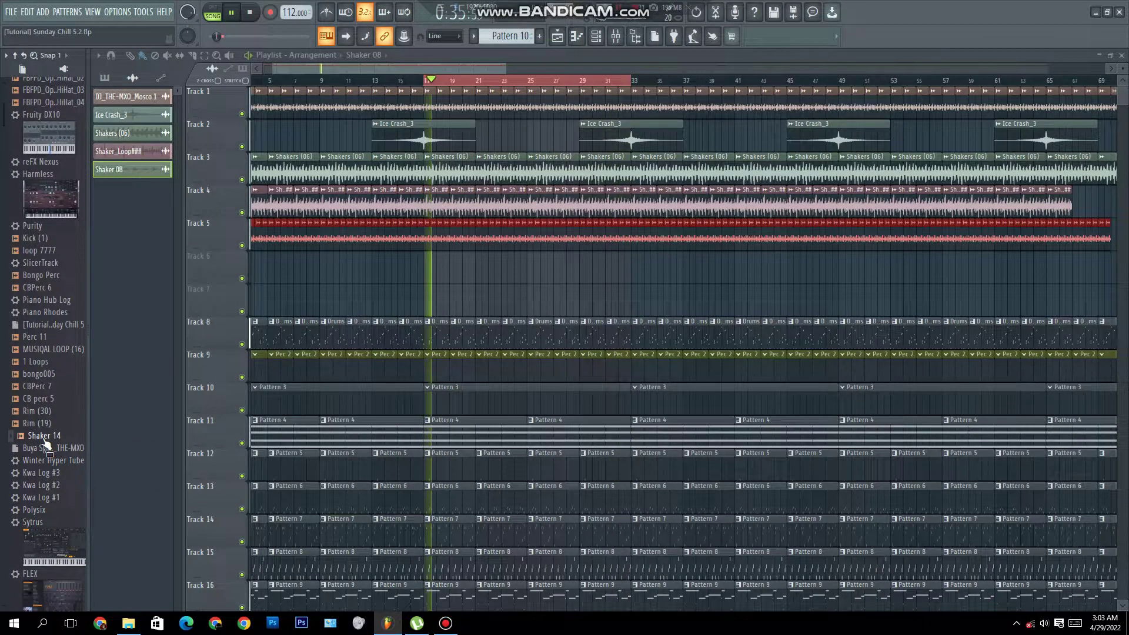
click(37, 423)
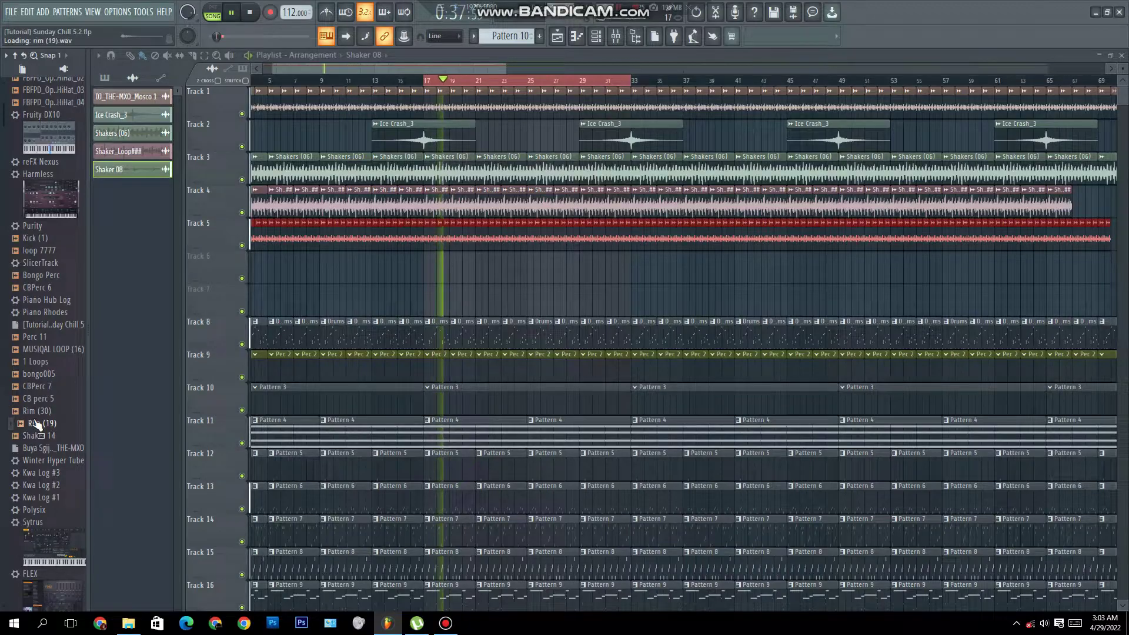
scroll(44, 465, down, 10)
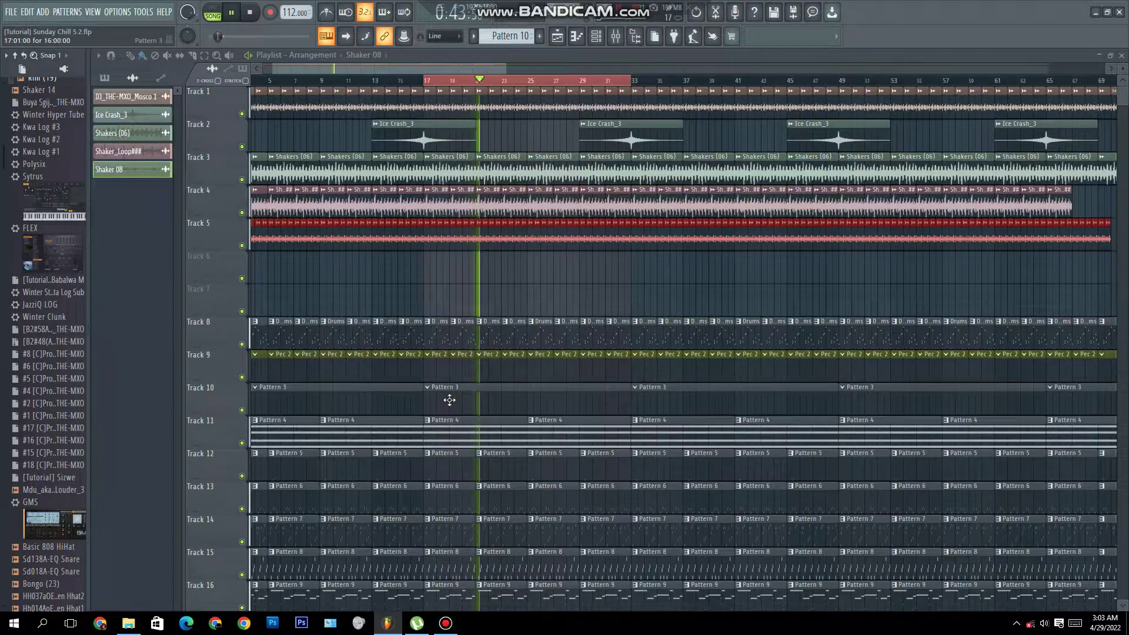
Step: Extend the playlist time selection that starts at bar 17 to about the end of bar 48
scroll(353, 529, down, 3)
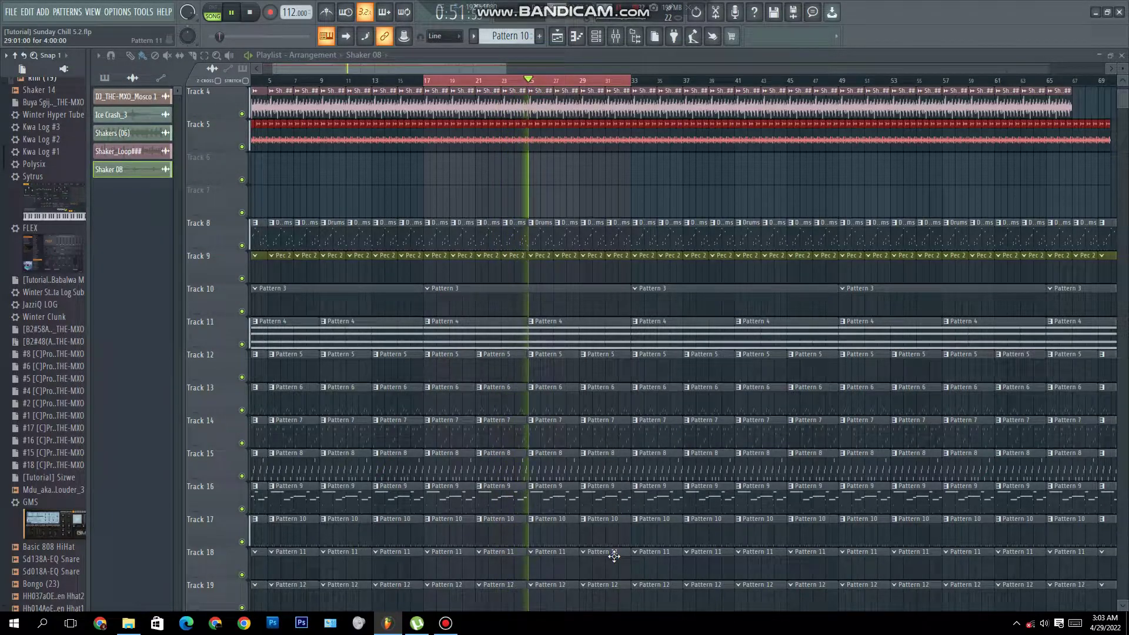
drag(635, 83, 839, 97)
click(803, 108)
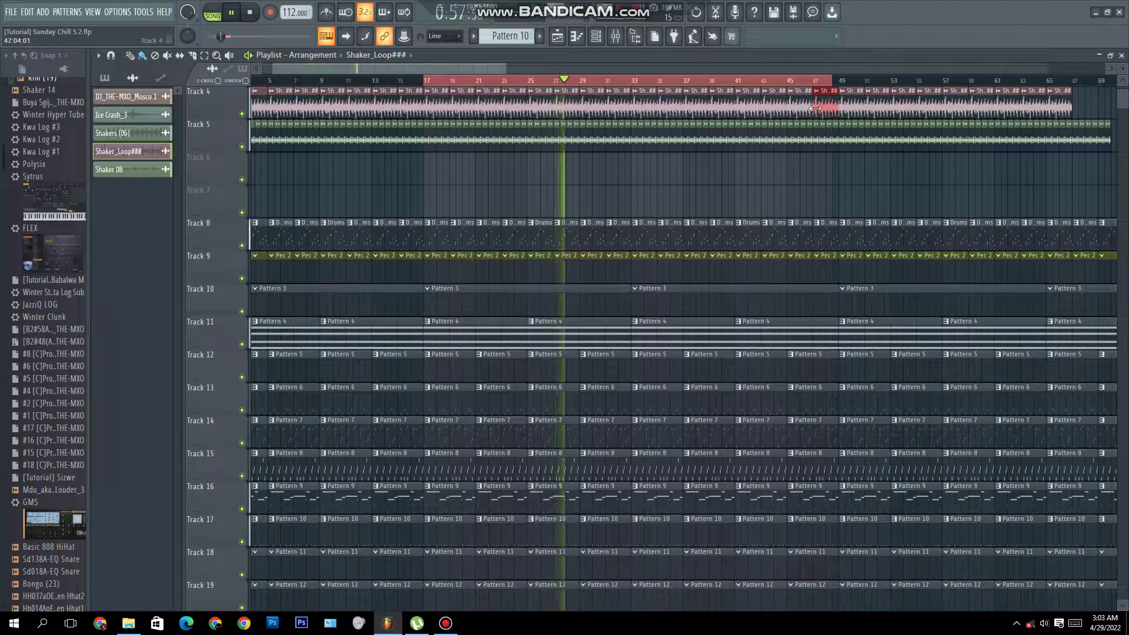
Step: Delete the Pattern 11 clips in bars 5 to 48 on Track 18 and the Pattern 9 clips in bars 33 to 48 on Track 16
drag(467, 69, 560, 67)
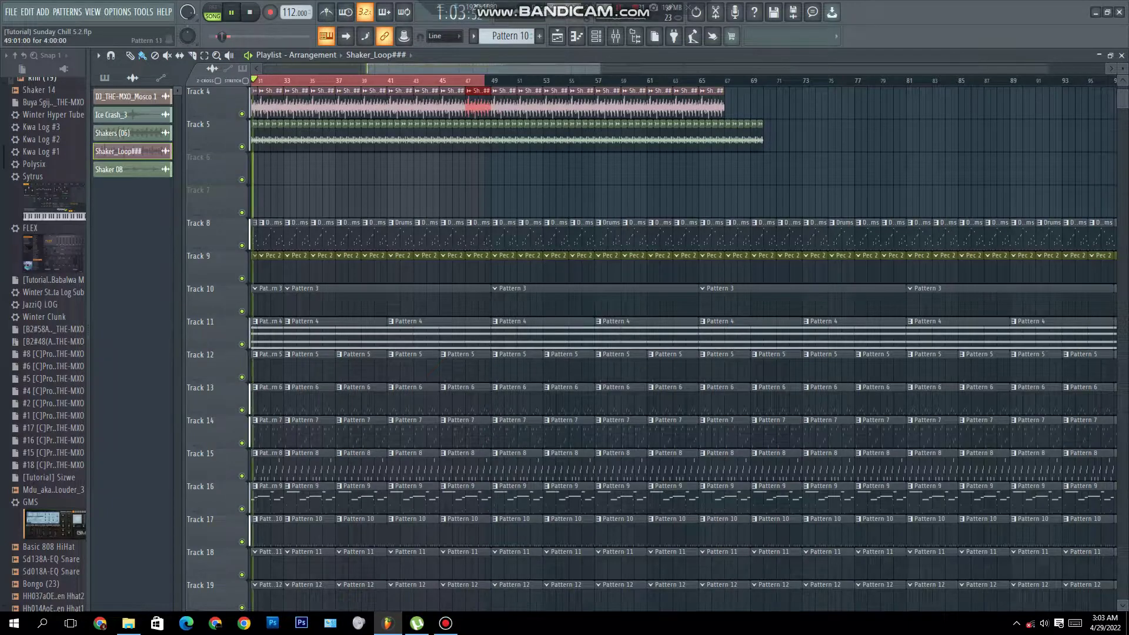
scroll(471, 522, down, 4)
drag(456, 435, 154, 438)
click(549, 398)
click(578, 403)
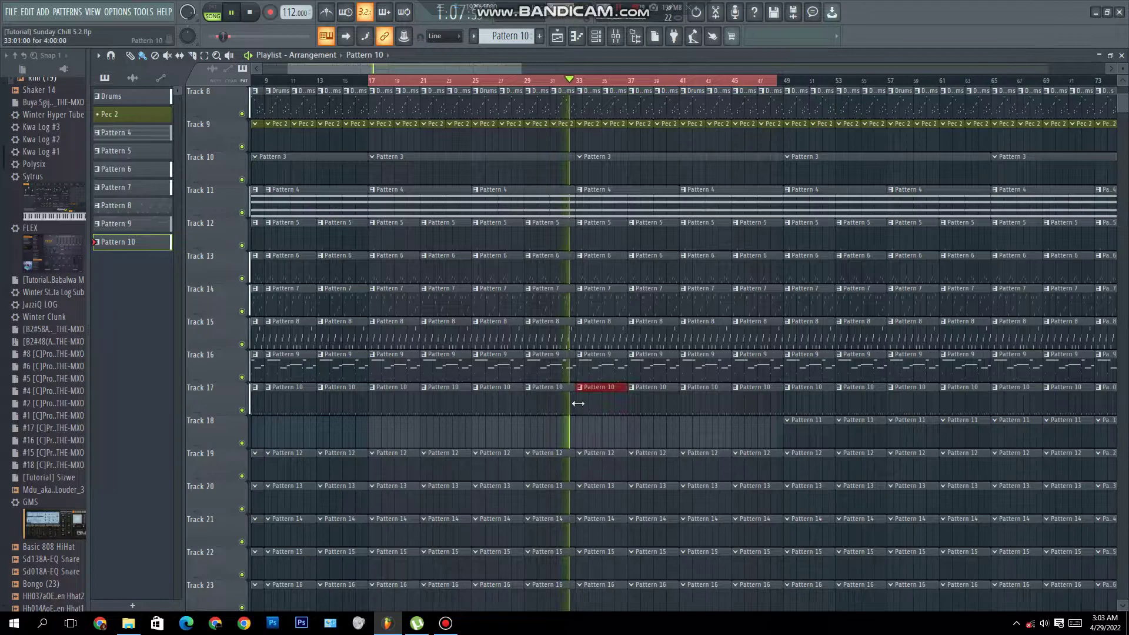
drag(585, 364, 746, 358)
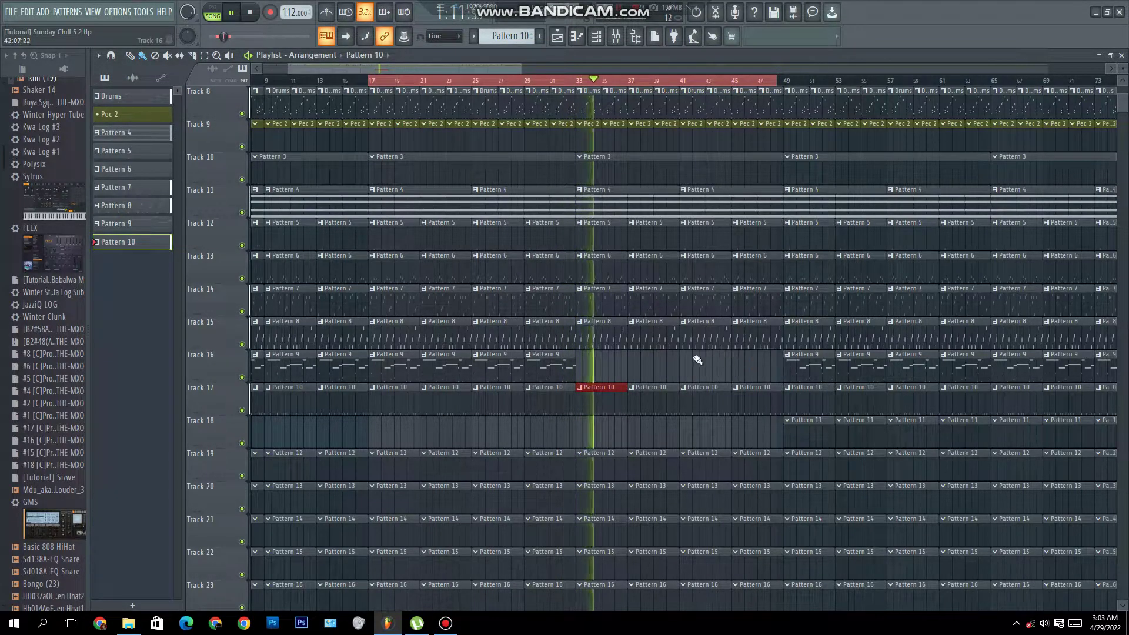
Step: Extend the playlist time selection back to bar 1 and return playback to the start of the song
key(space)
drag(386, 68, 361, 69)
drag(483, 84, 85, 141)
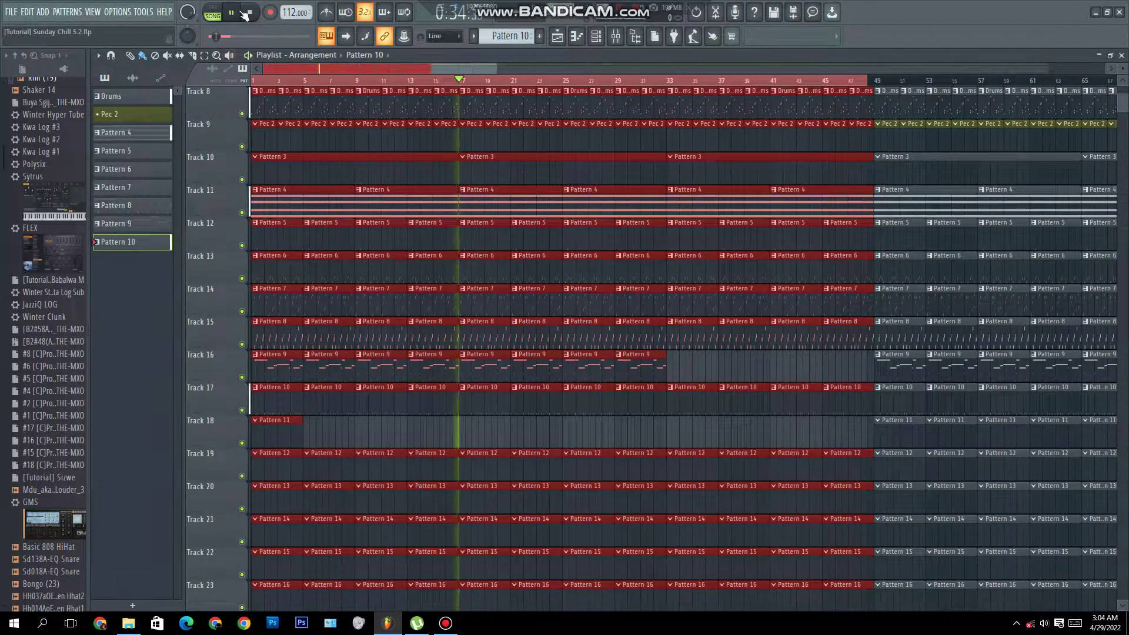
Step: Delete the Pattern 5 clips in bars 1 to 12 and the Pattern 4 and Pattern 6 clips in bars 1 to 8
right_click(278, 244)
right_click(320, 238)
right_click(364, 238)
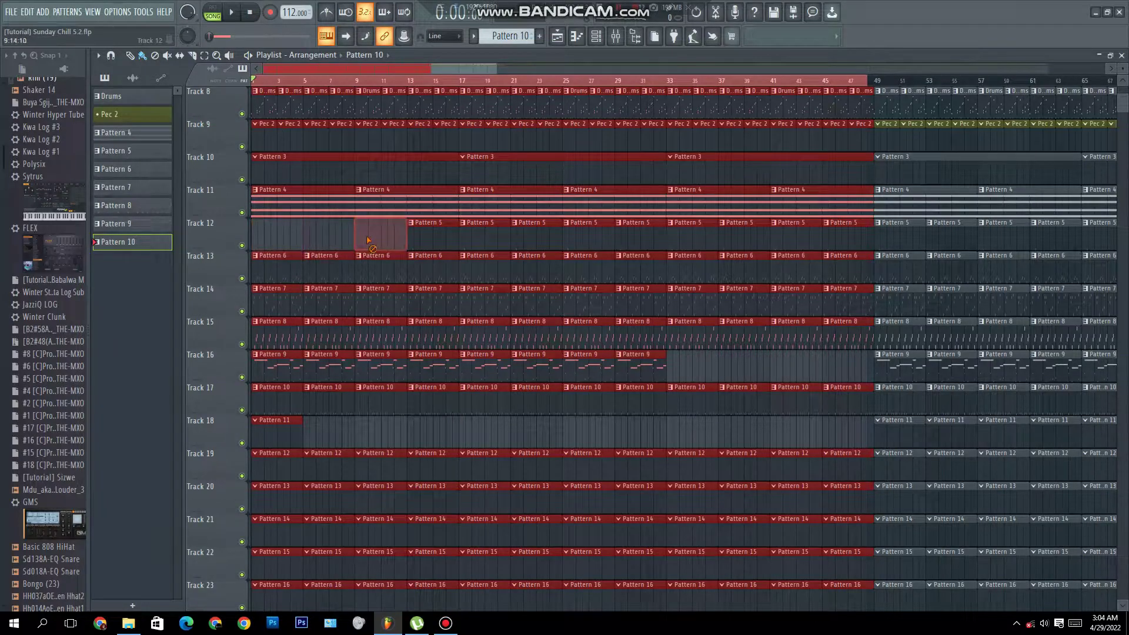
right_click(332, 211)
right_click(321, 261)
right_click(276, 262)
Step: Clear the remaining clips of Patterns 6 to 10 from Tracks 13 to 17 through bar 12
right_click(277, 294)
right_click(276, 327)
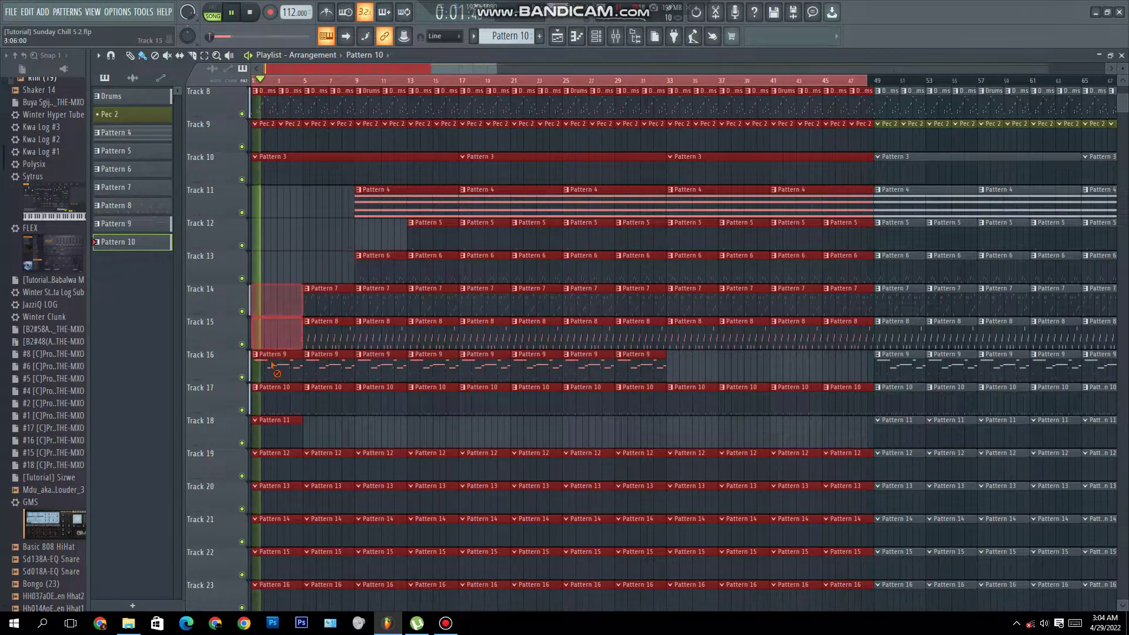
right_click(276, 359)
right_click(276, 391)
right_click(317, 329)
right_click(338, 294)
right_click(376, 259)
right_click(376, 291)
right_click(377, 325)
right_click(377, 358)
right_click(377, 391)
right_click(326, 390)
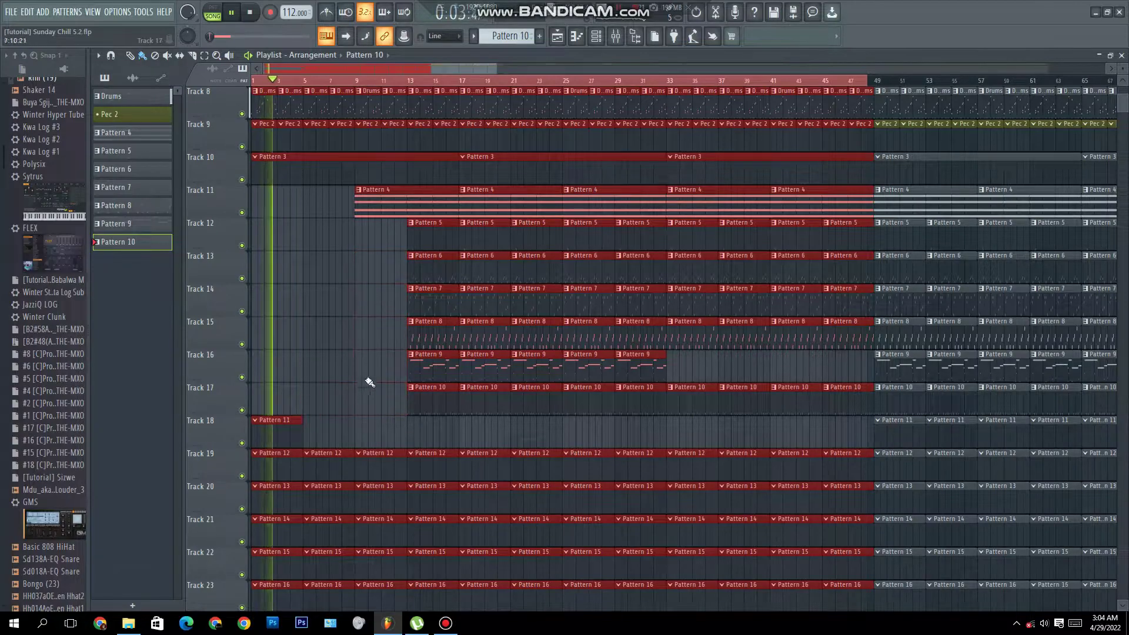
Step: Place Pattern 7 clips in bars 5 to 12 on Track 14, and clear bars 13 to 16 on Tracks 12, 13, 15, 16 and 17
drag(312, 297, 369, 298)
scroll(406, 276, up, 2)
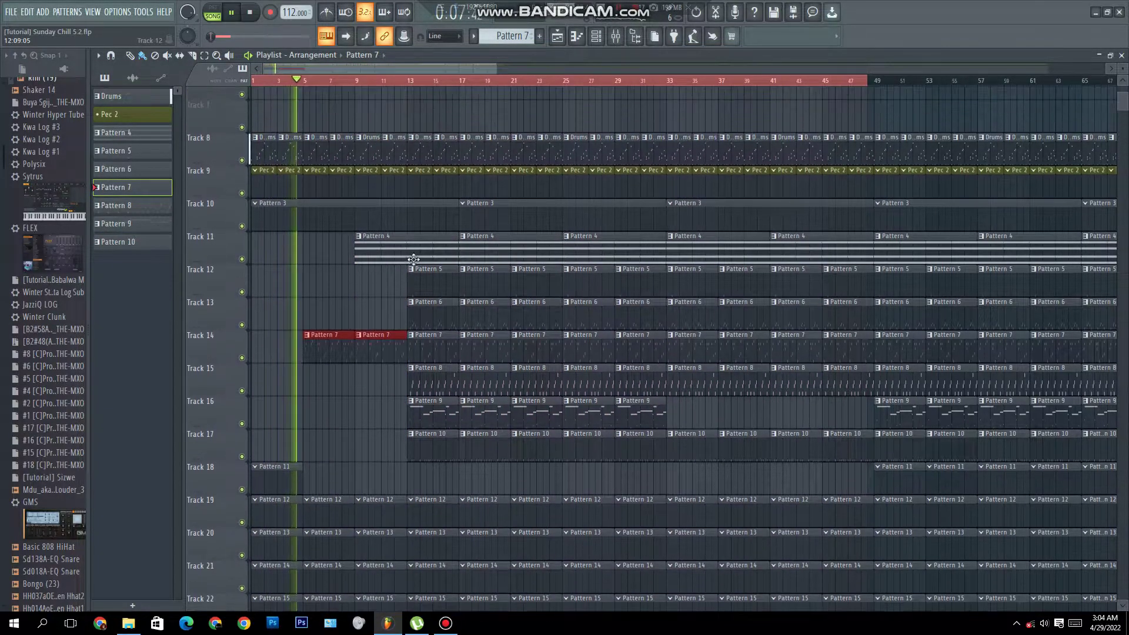
right_click(420, 294)
right_click(419, 326)
right_click(424, 400)
right_click(426, 433)
right_click(432, 464)
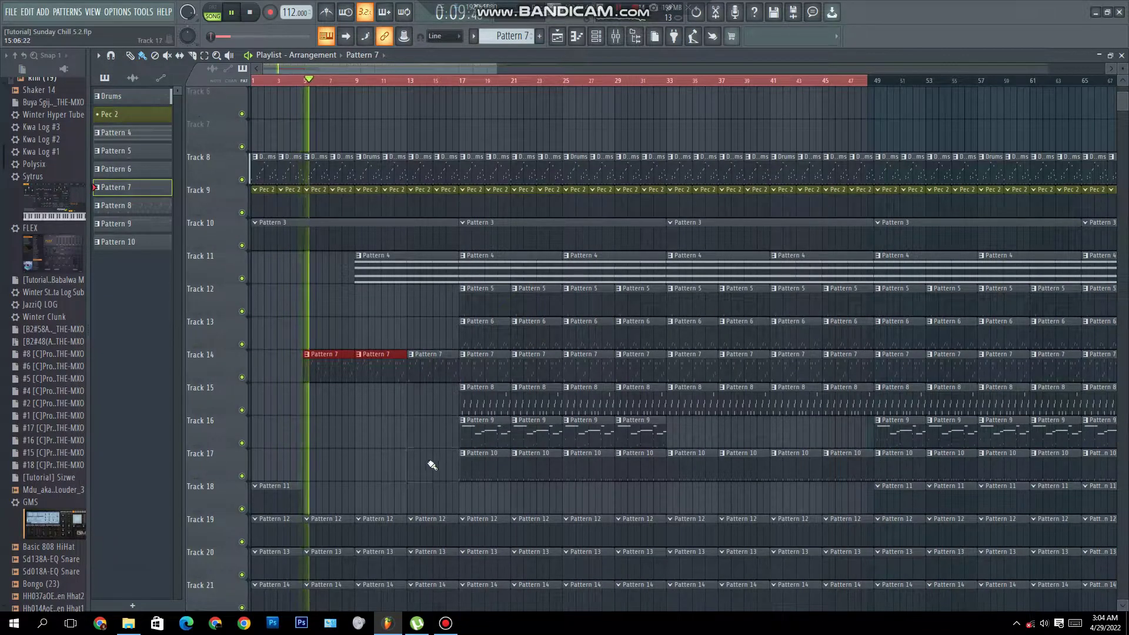
Step: Save the project and check Pattern 7's instruments in the Channel rack
key(ctrl+s)
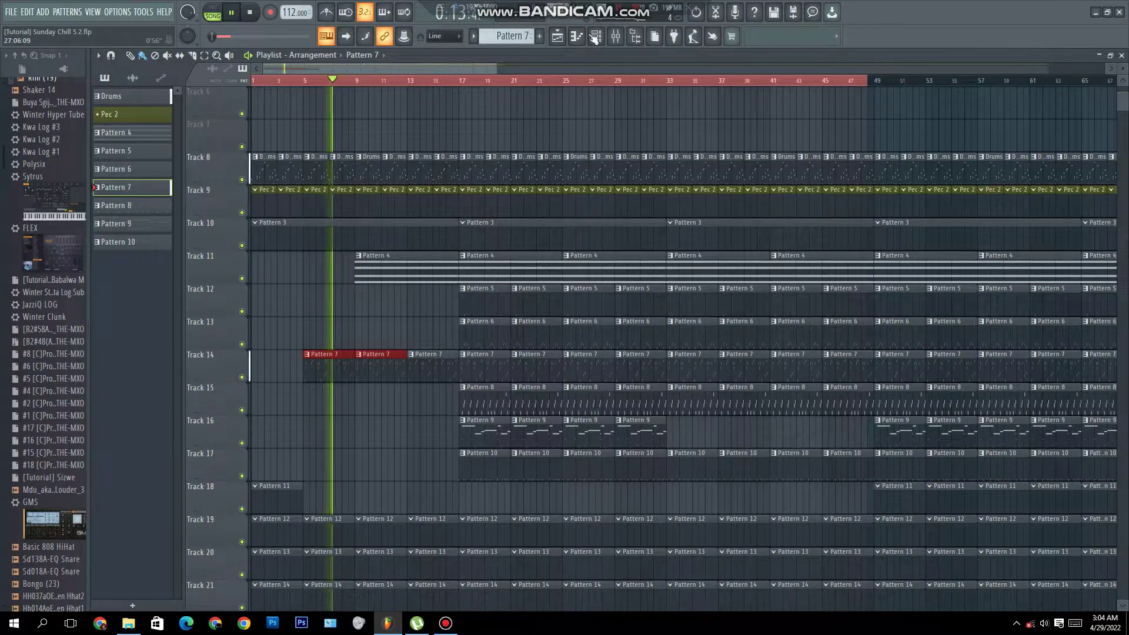
key(F6)
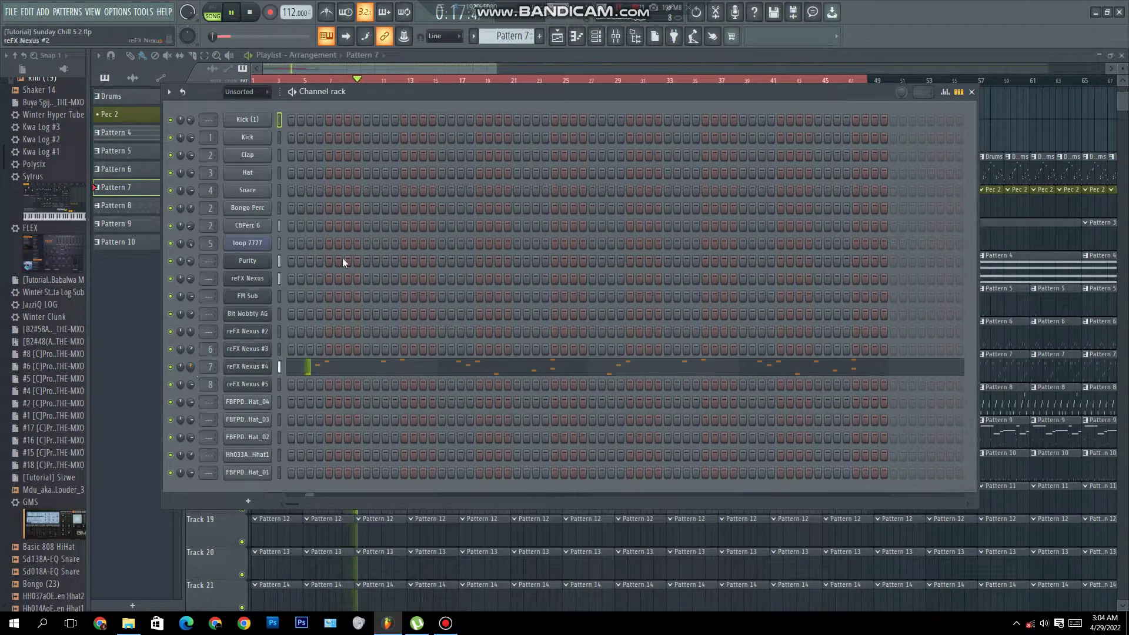
key(F6)
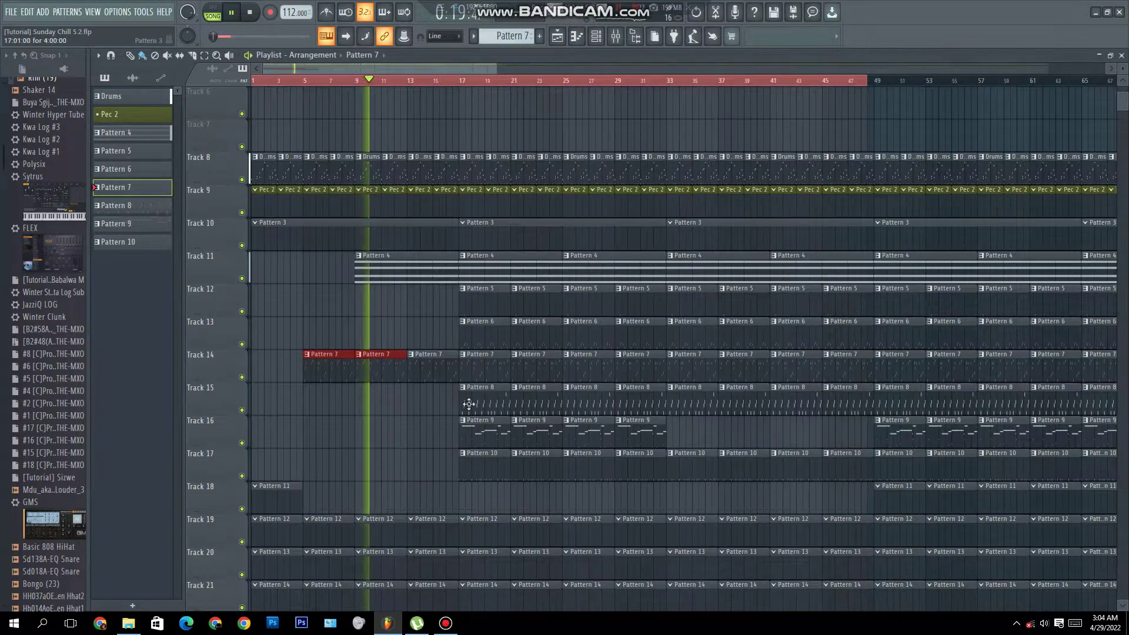
Step: Delete the two Pattern 6 clips in bars 17 to 24 on Track 13
scroll(513, 460, up, 1)
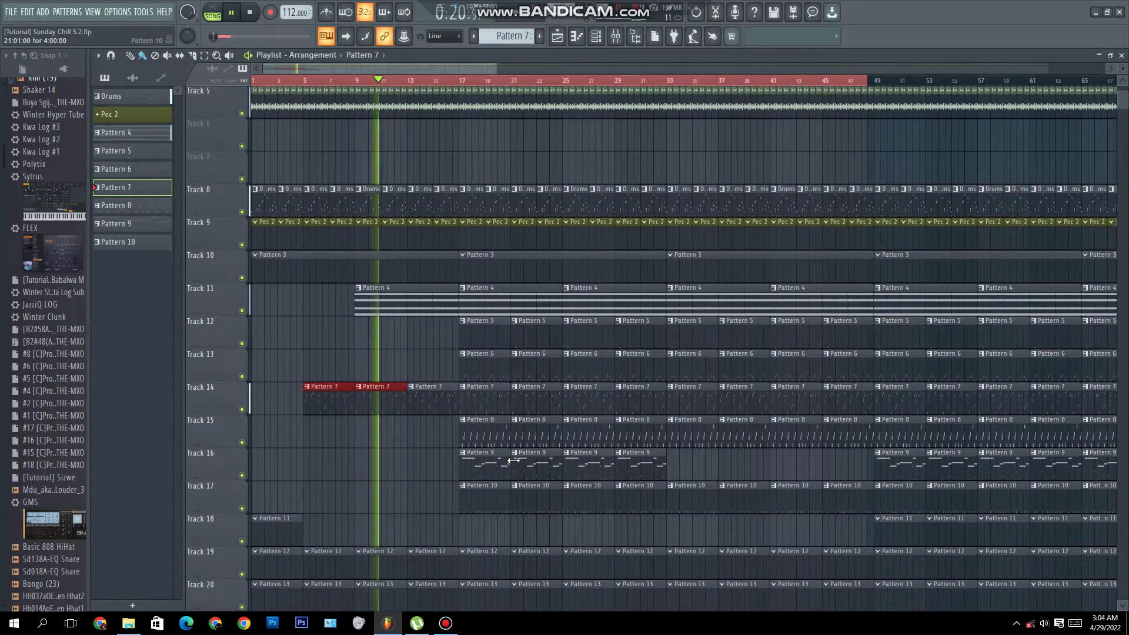
right_click(495, 360)
right_click(536, 374)
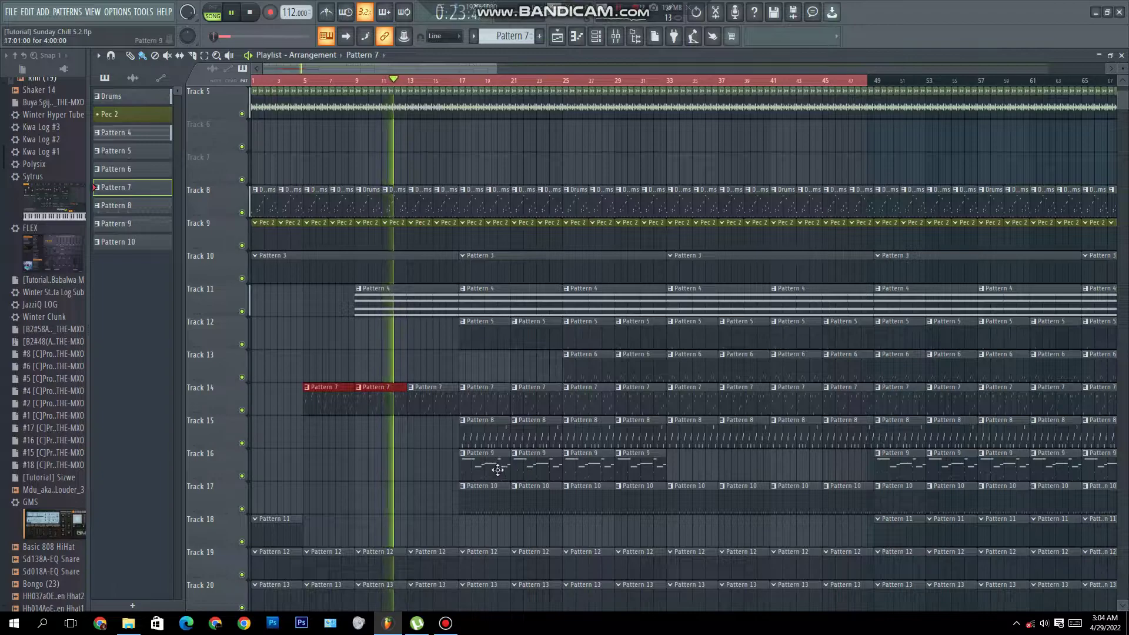
right_click(480, 463)
right_click(529, 464)
click(583, 469)
click(467, 462)
click(519, 464)
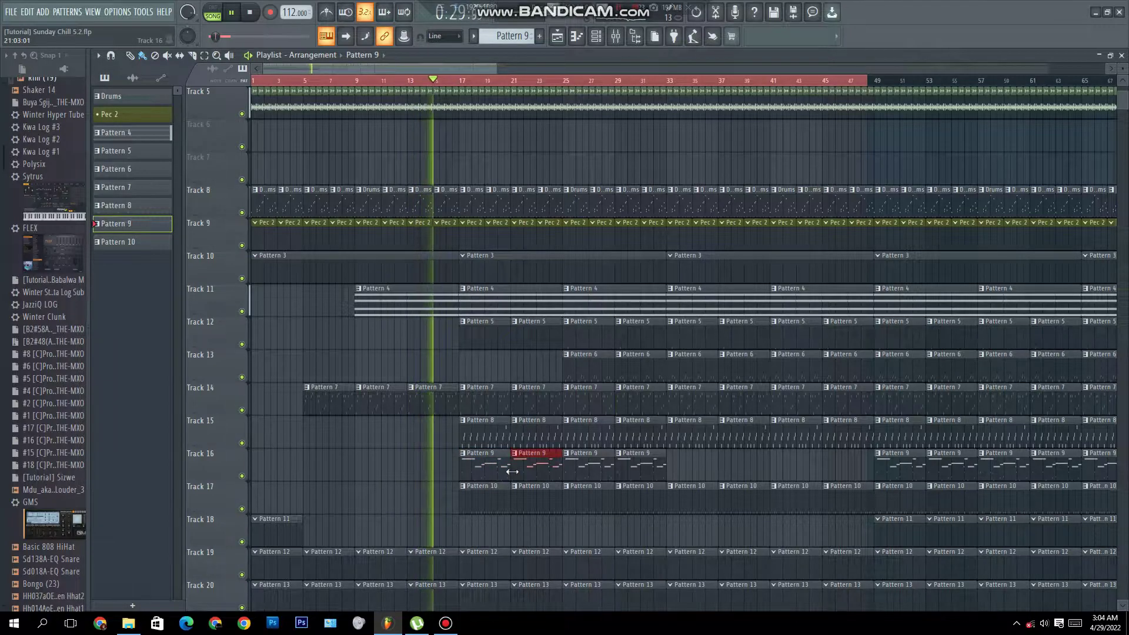
Step: Delete the two Pattern 10 clips in bars 17 to 24 on Track 17
right_click(478, 500)
right_click(531, 510)
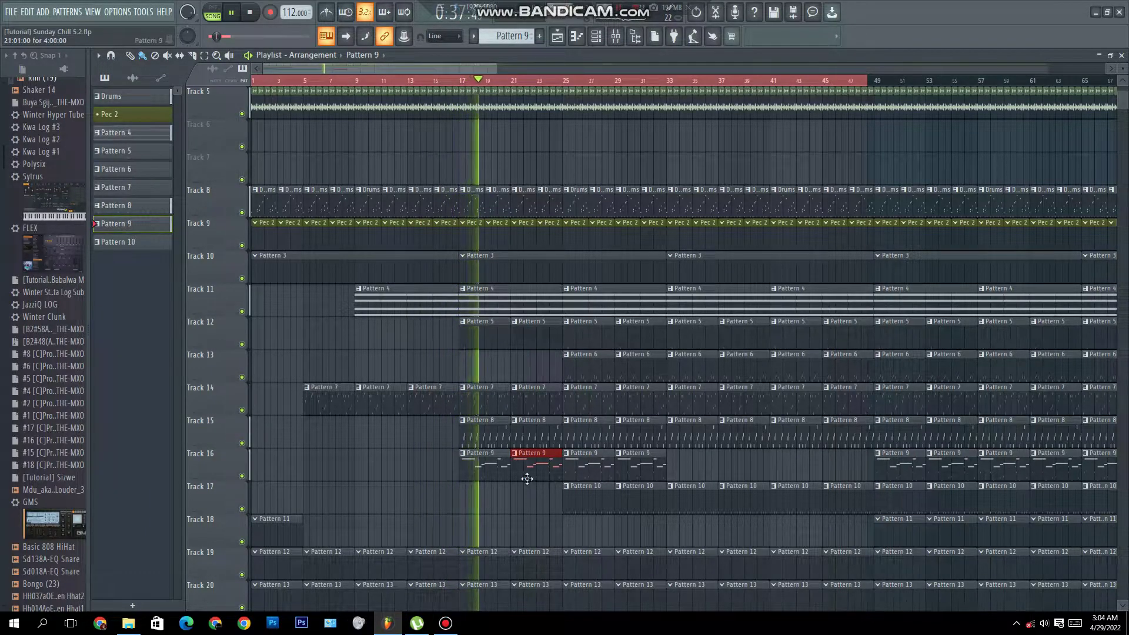
Step: Inspect Pattern 9's Bit Wobbly AG and FM Sub notes in the Piano roll
click(604, 39)
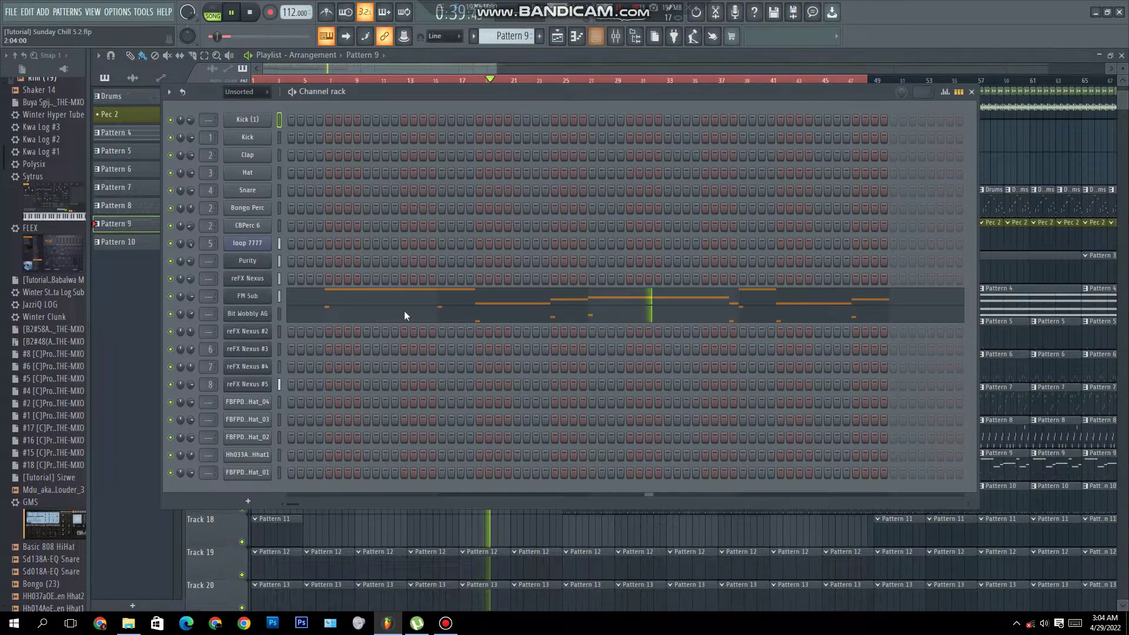
click(335, 310)
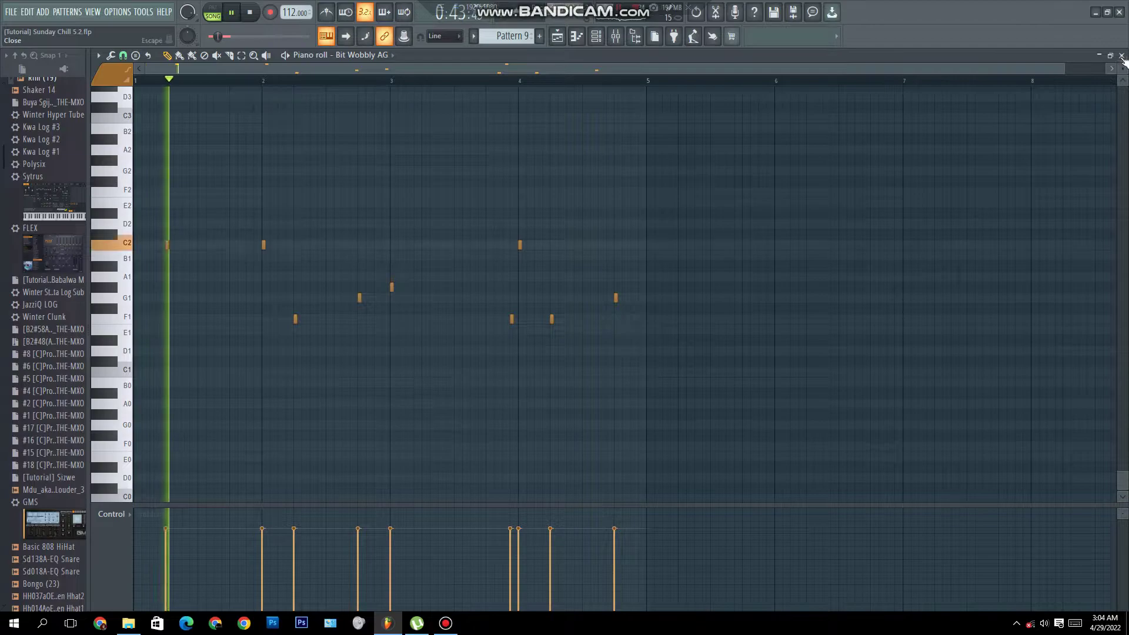
key(F7)
click(385, 302)
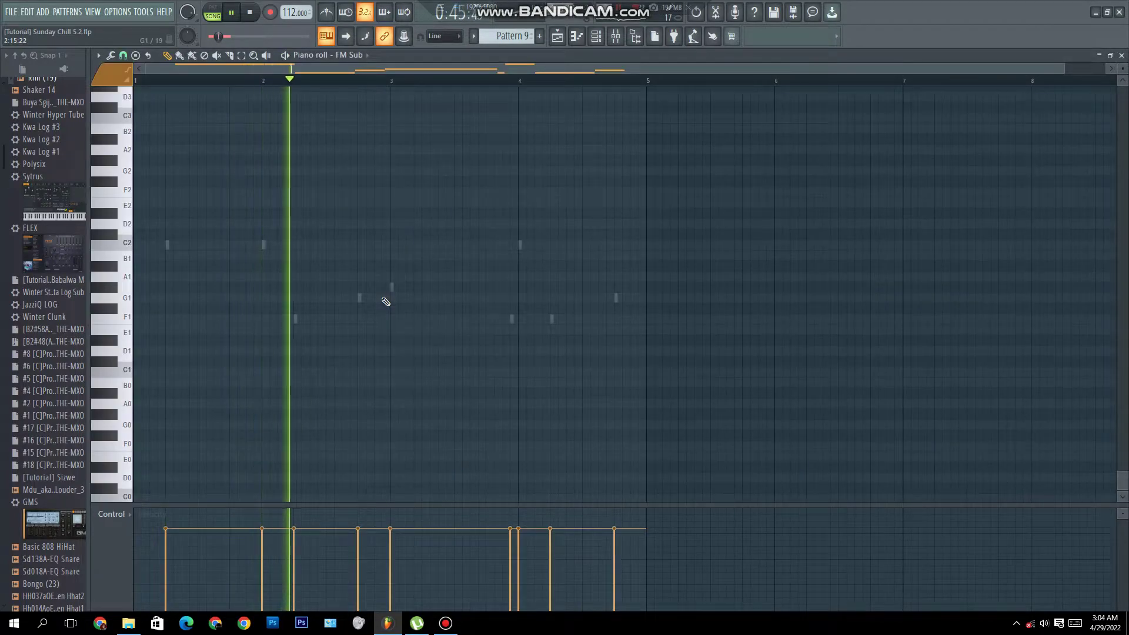
click(1121, 55)
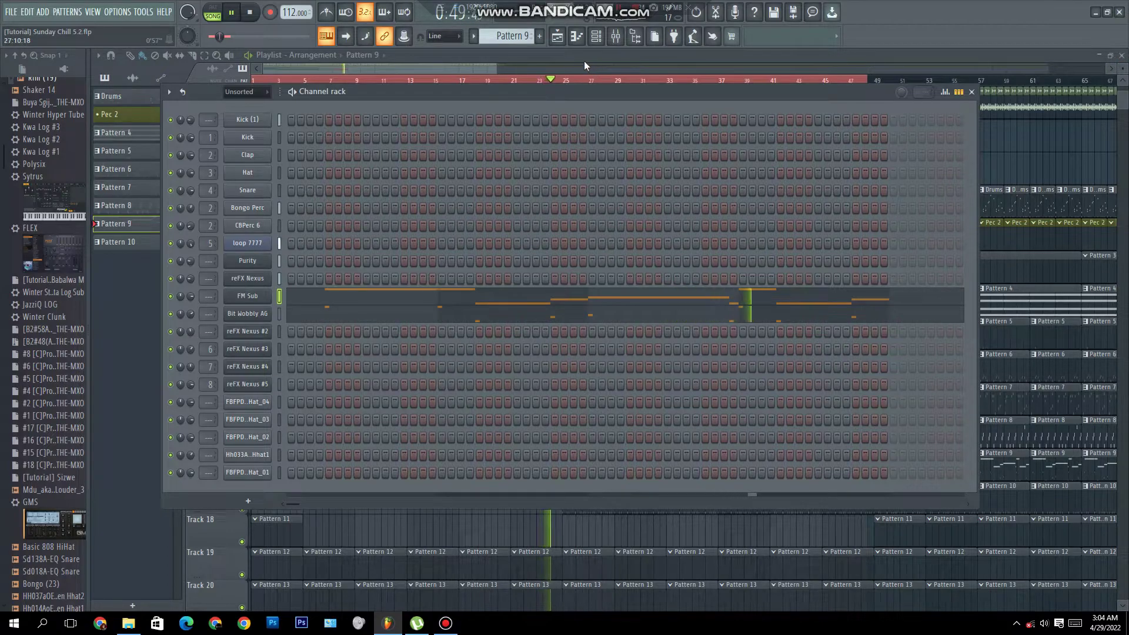
key(F6)
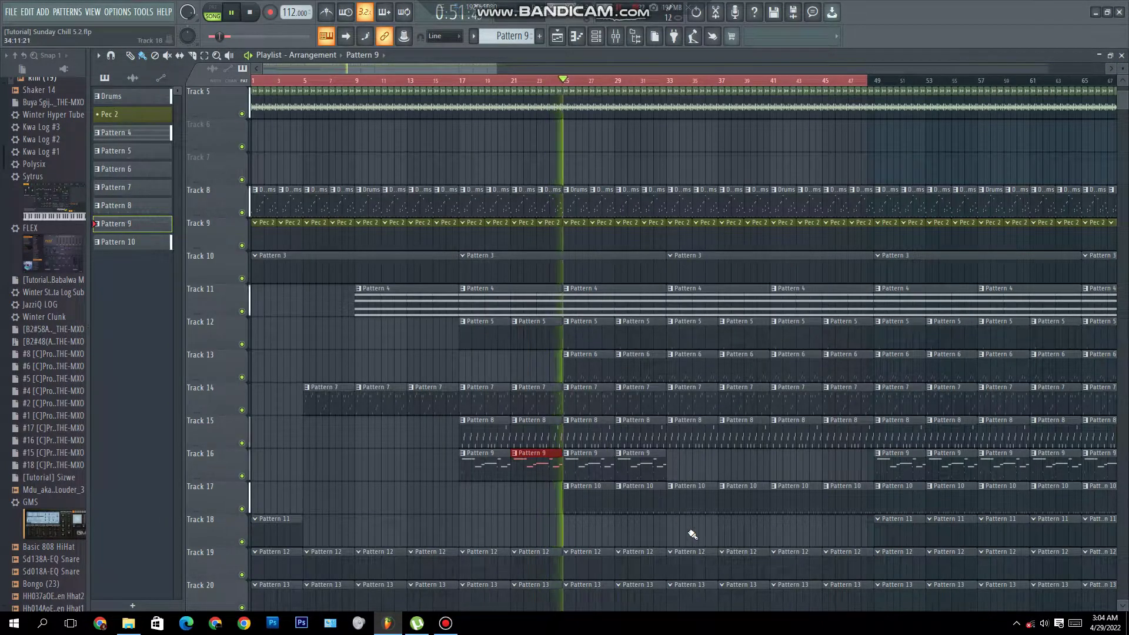
Step: Delete the Pattern 11 clip at bar 1 on Track 18 and all Pattern 12 clips before bar 49 on Track 19
mouse_move(616, 566)
mouse_down()
mouse_move(347, 528)
mouse_move(235, 554)
mouse_move(471, 562)
mouse_up()
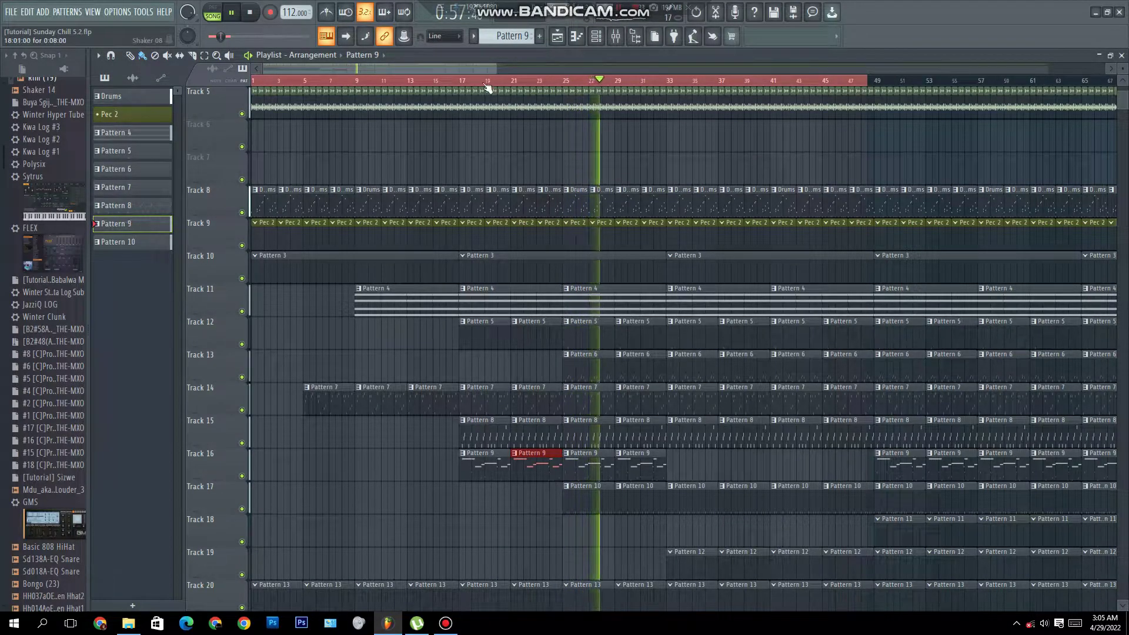
drag(496, 67, 529, 566)
right_click(529, 555)
right_click(591, 555)
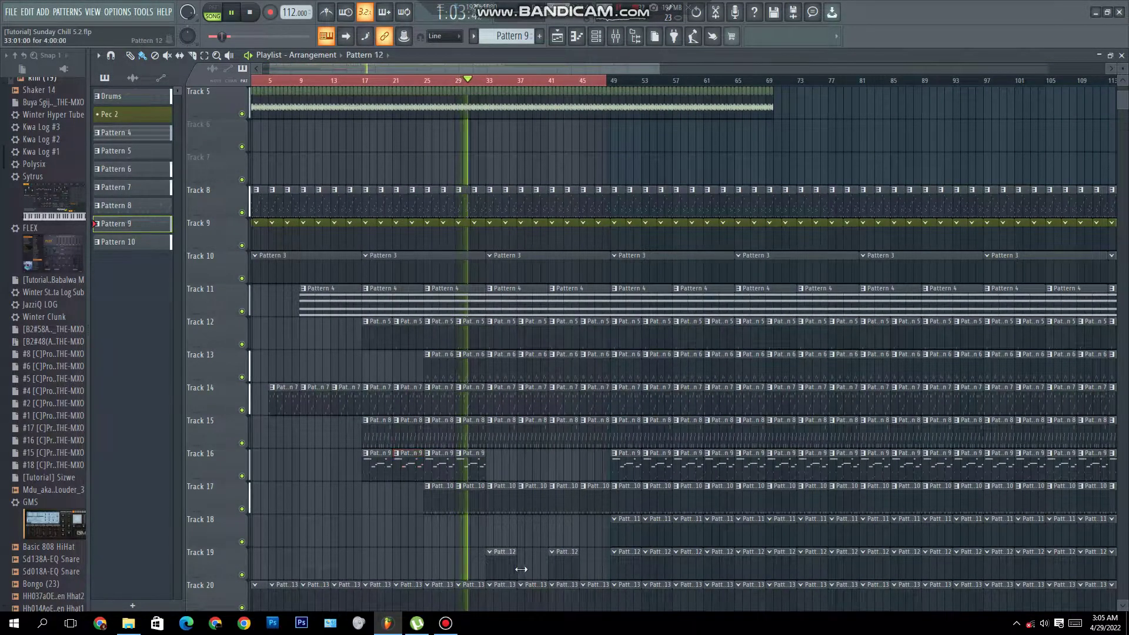
right_click(547, 564)
right_click(553, 566)
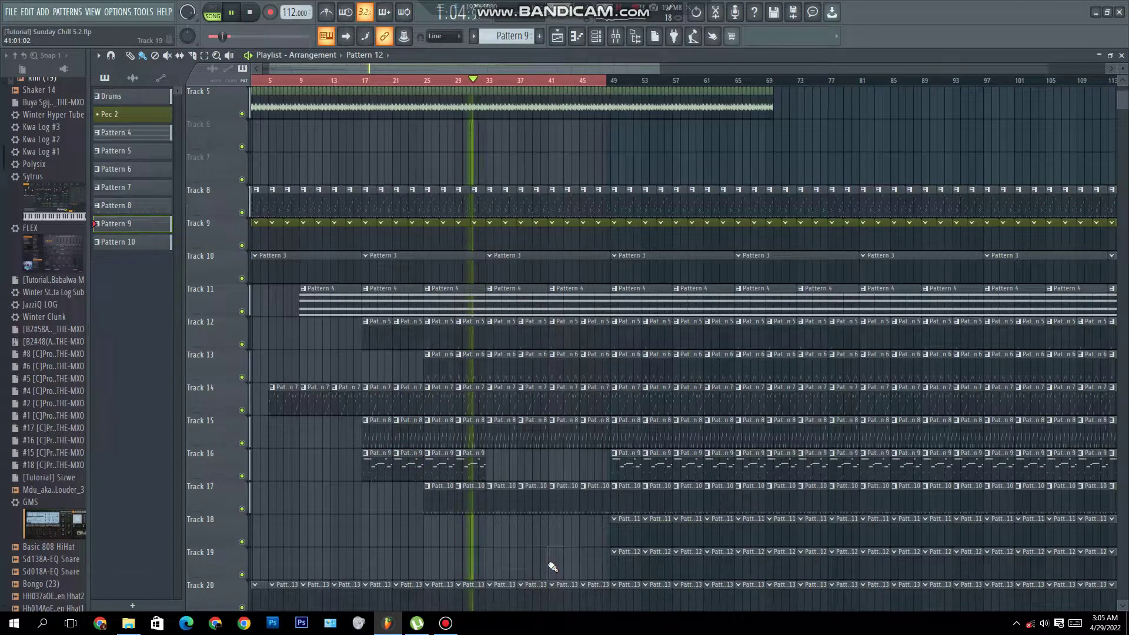
Step: Place Pattern 12 clips at bars 33 and 41 on Track 19 and delete the ones in bars 49 to 56
click(487, 568)
click(552, 567)
right_click(630, 563)
right_click(651, 561)
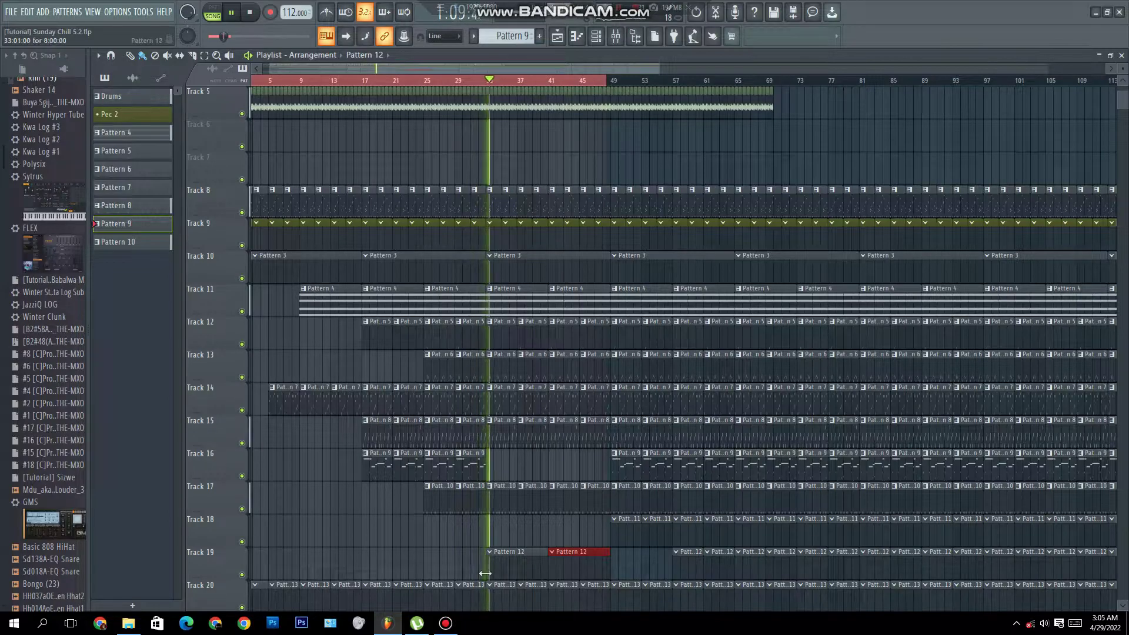
click(521, 557)
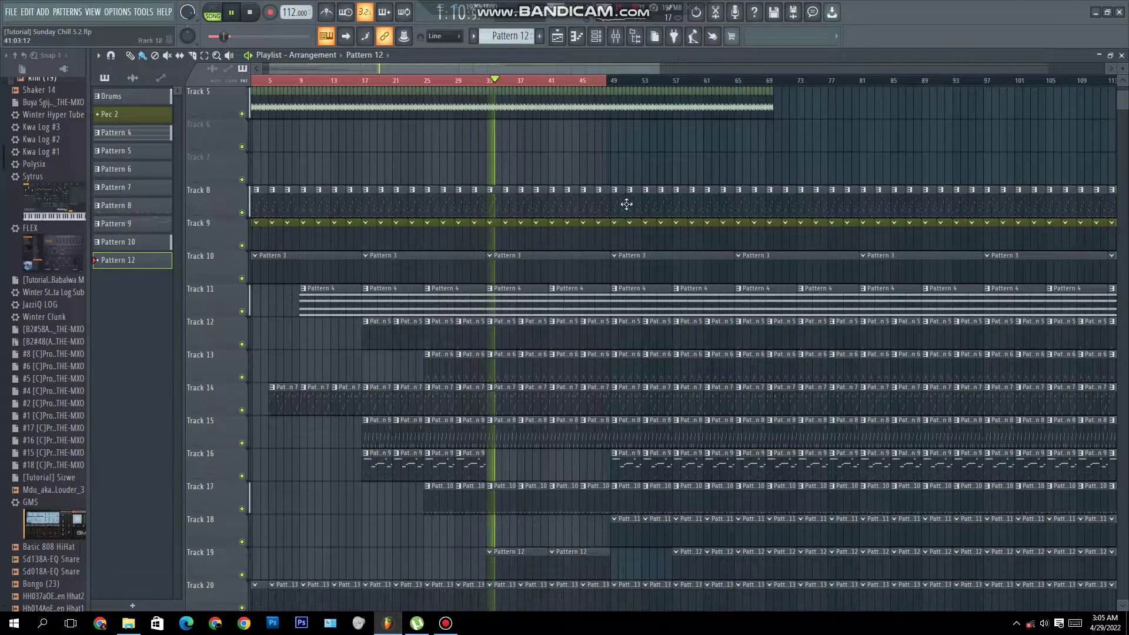
click(596, 37)
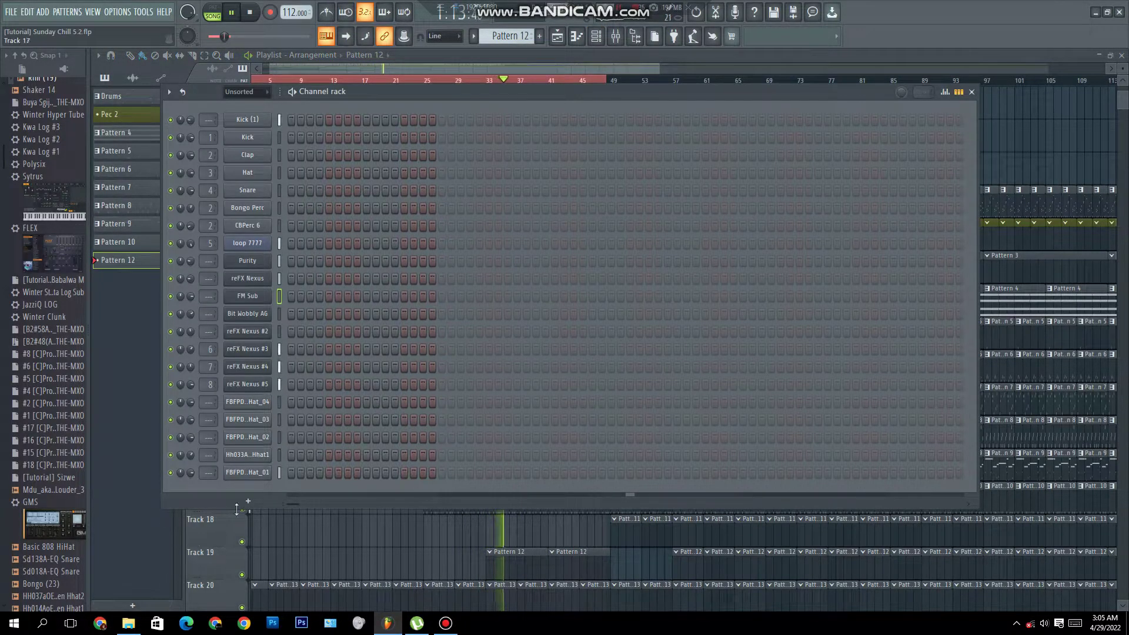
click(248, 501)
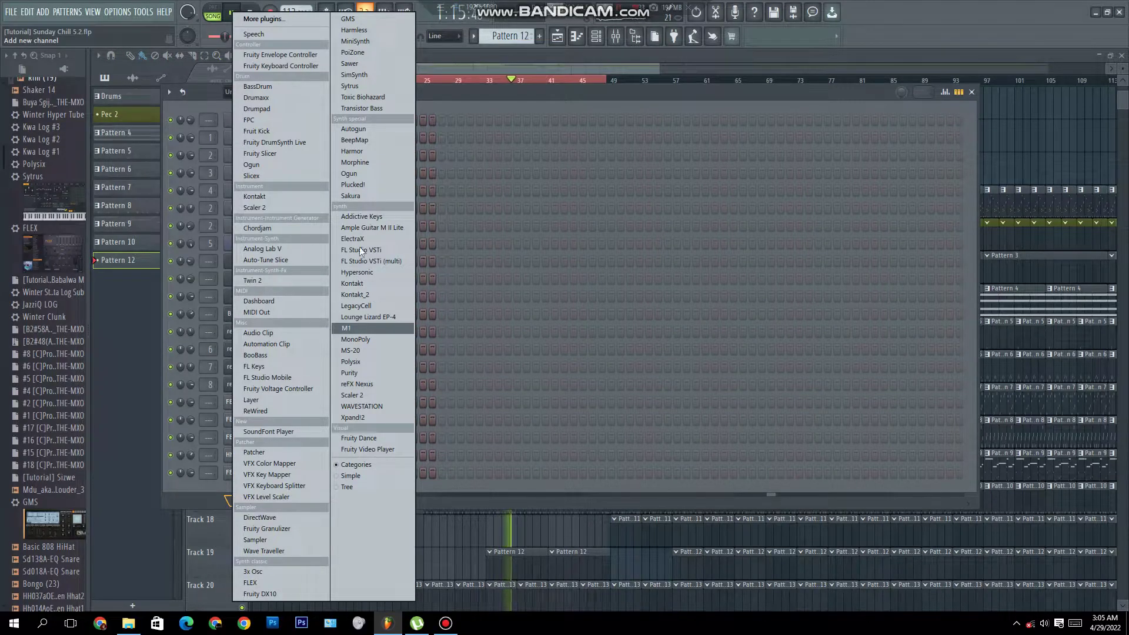
key(Escape)
key(Escape)
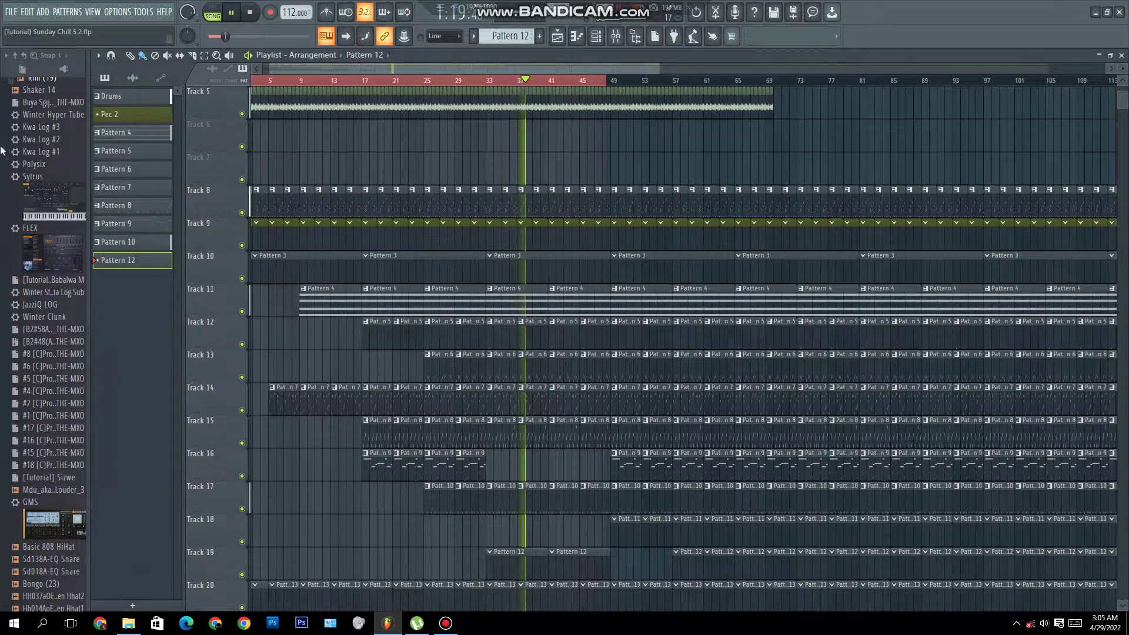
Step: Stop playback and open the KURAKAHA sample in a new Fruity Slicer channel for Pattern 12
scroll(47, 235, down, 12)
drag(53, 336, 23, 294)
scroll(53, 352, down, 3)
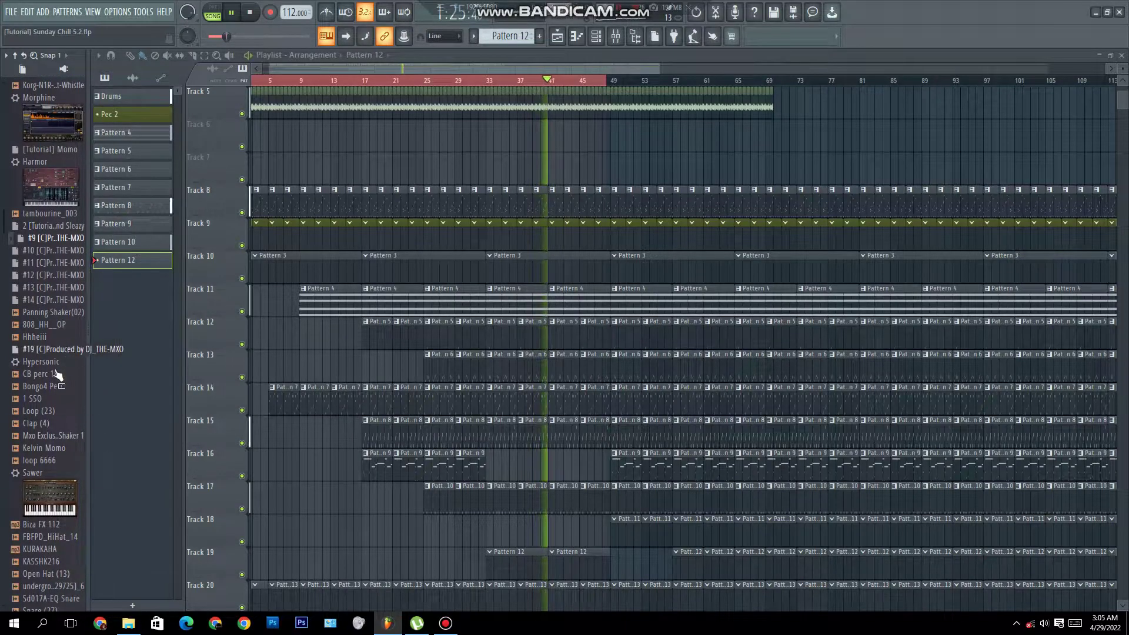
key(space)
scroll(47, 423, up, 5)
scroll(40, 450, up, 1)
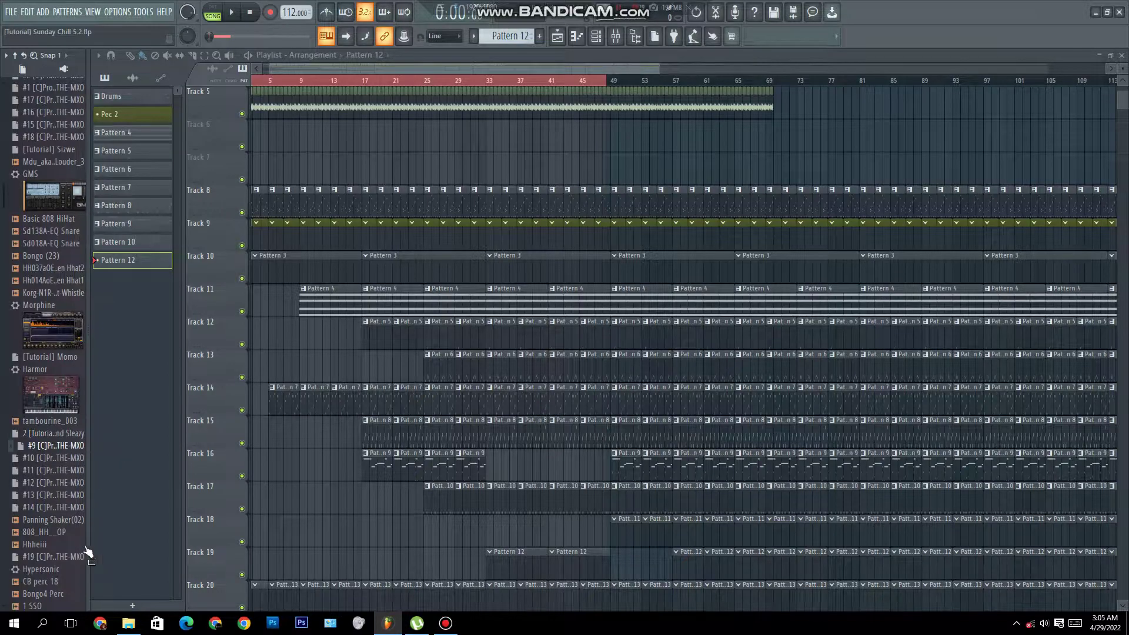
scroll(55, 502, down, 5)
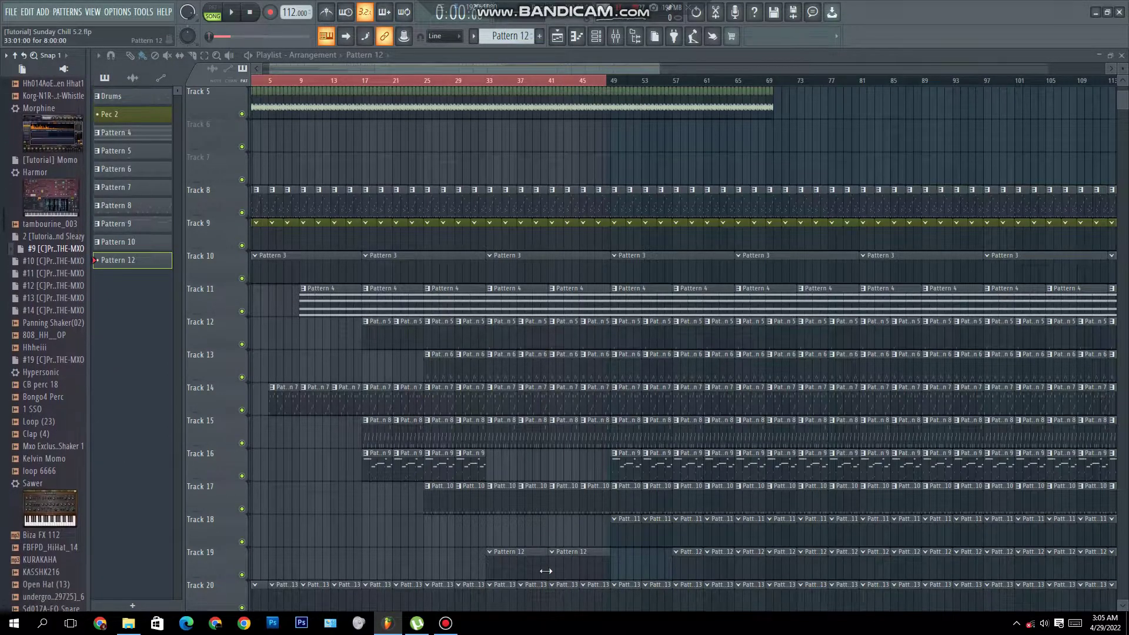
click(597, 38)
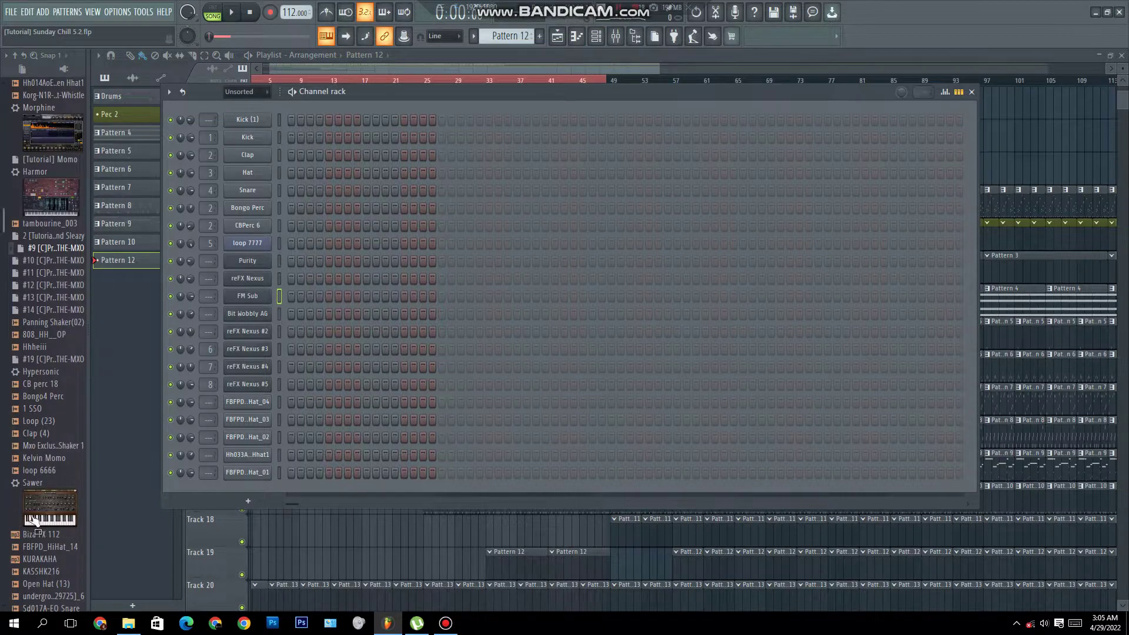
scroll(37, 521, down, 2)
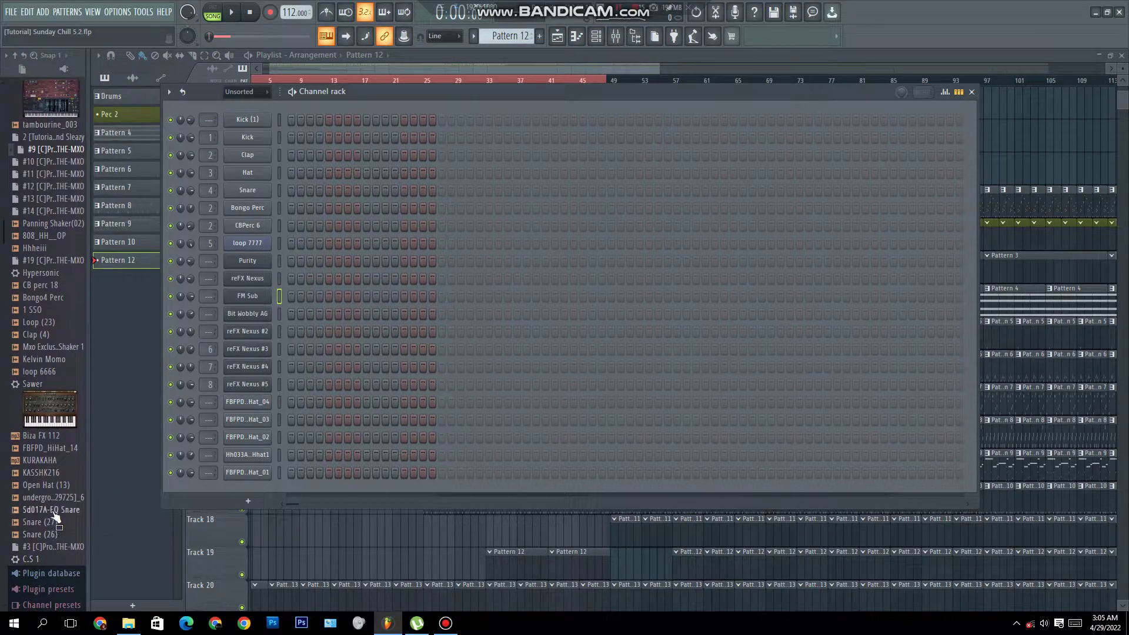
click(54, 510)
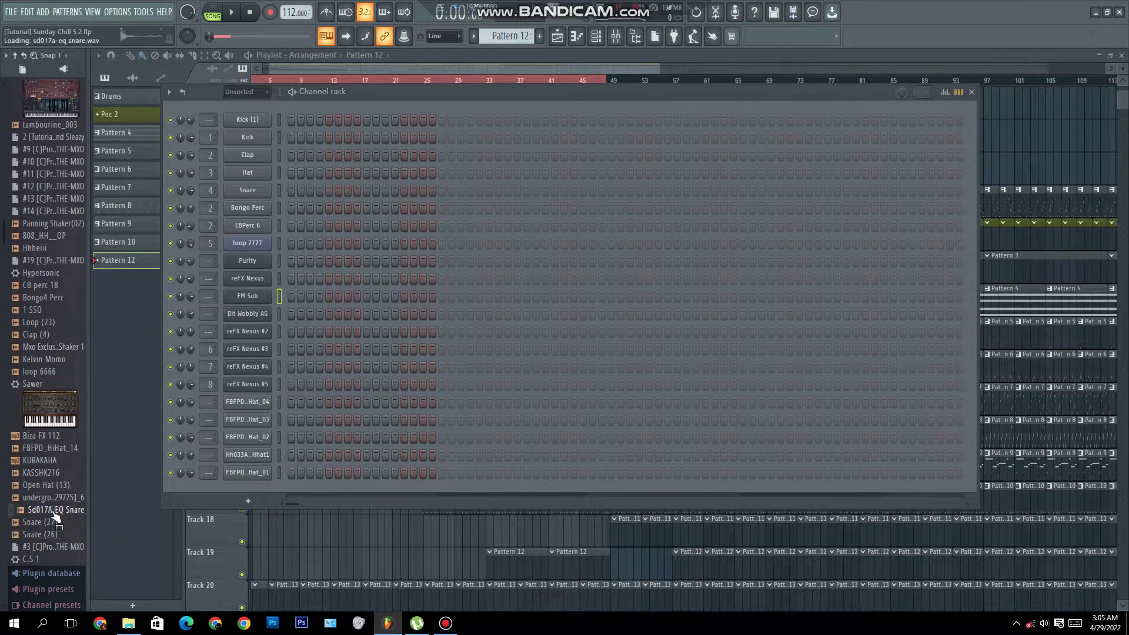
right_click(44, 465)
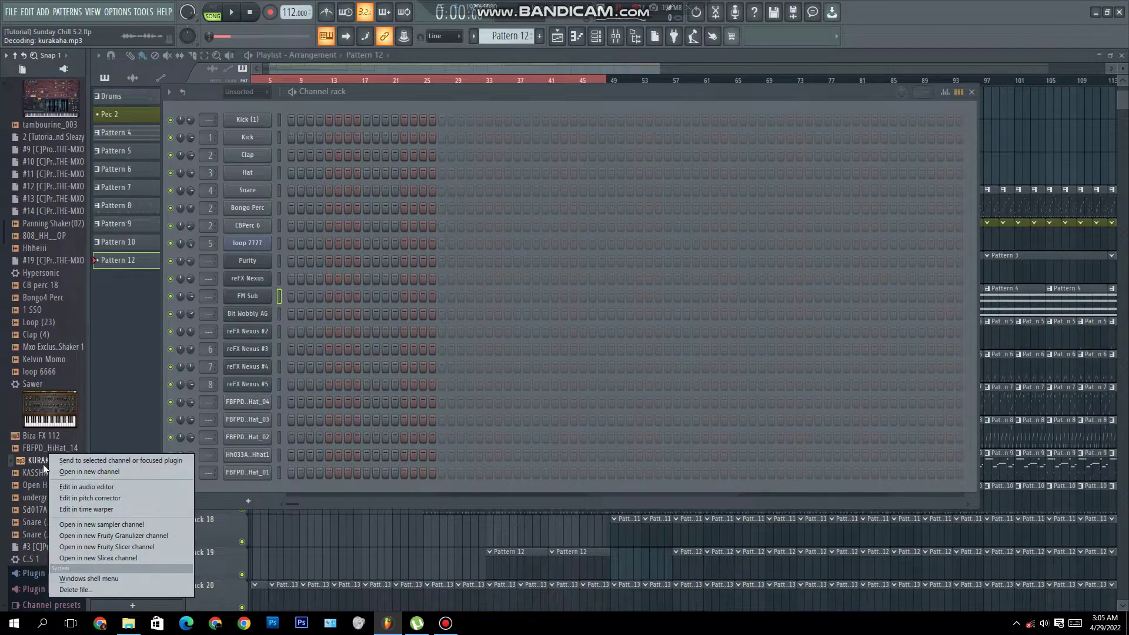
click(105, 547)
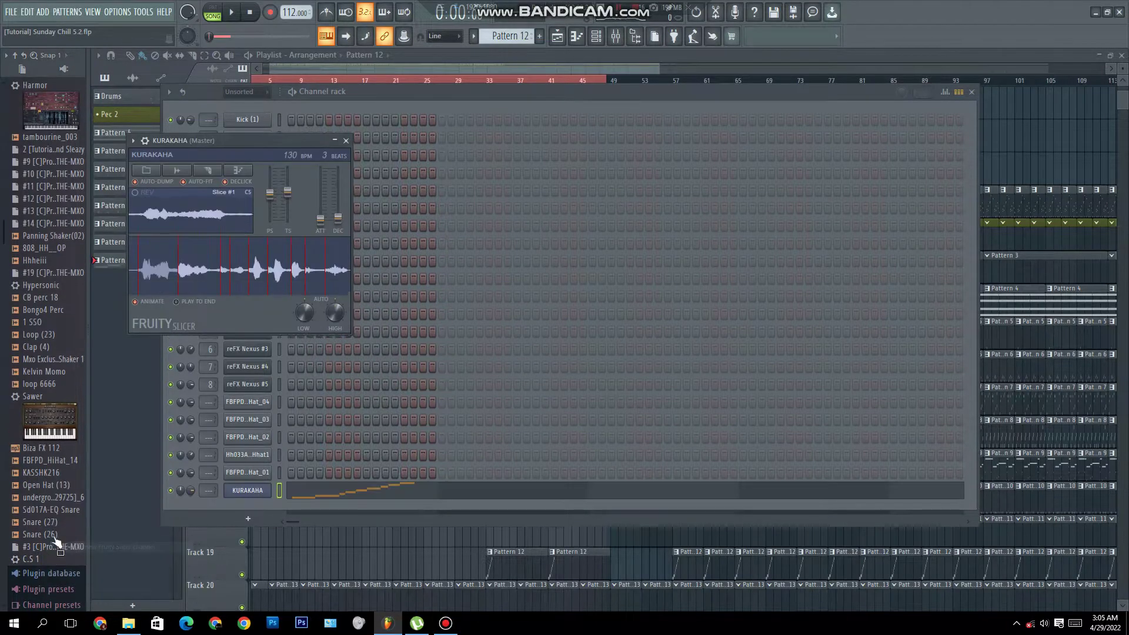
Step: Find the mellow & sleazy snare 1 sample in the browser and add it as a new channel
scroll(23, 482, up, 6)
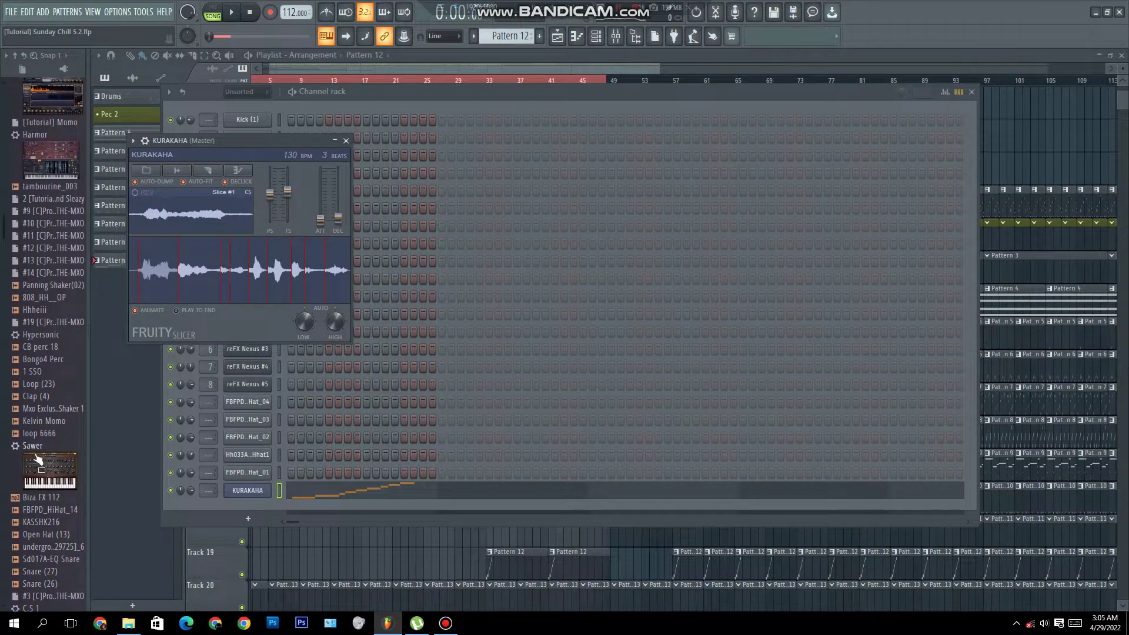
scroll(37, 458, up, 12)
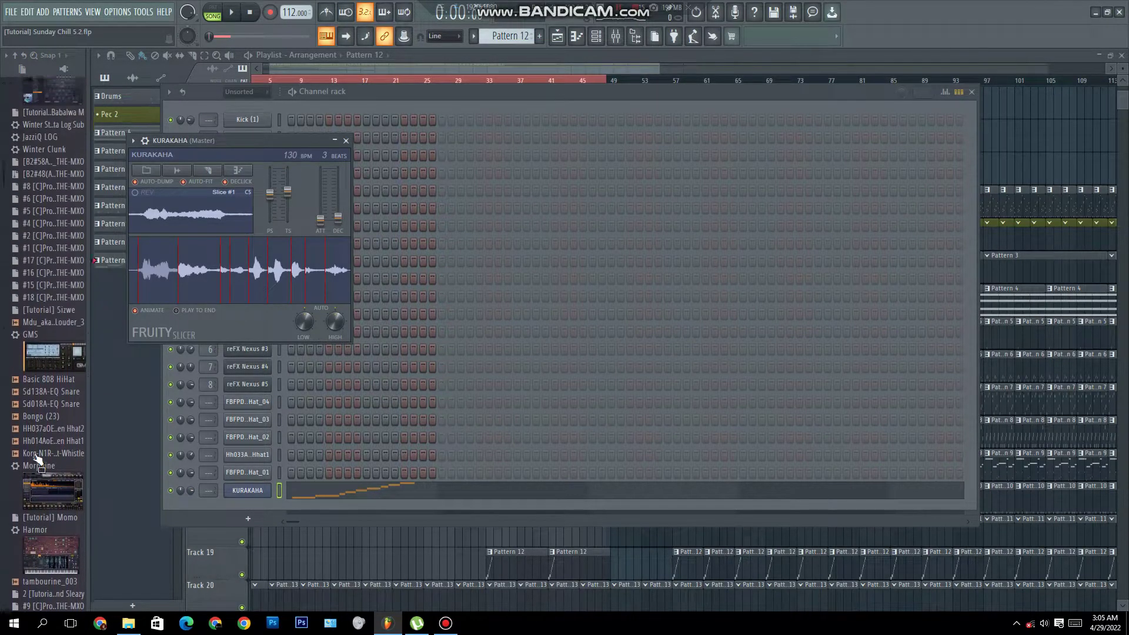
scroll(37, 458, up, 11)
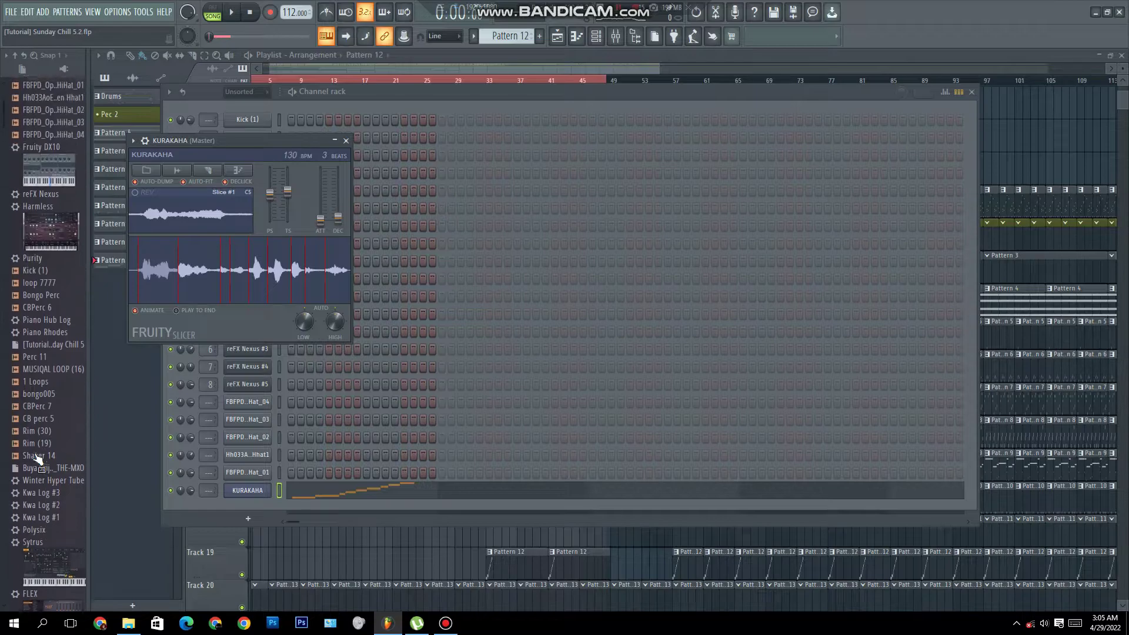
scroll(37, 458, down, 15)
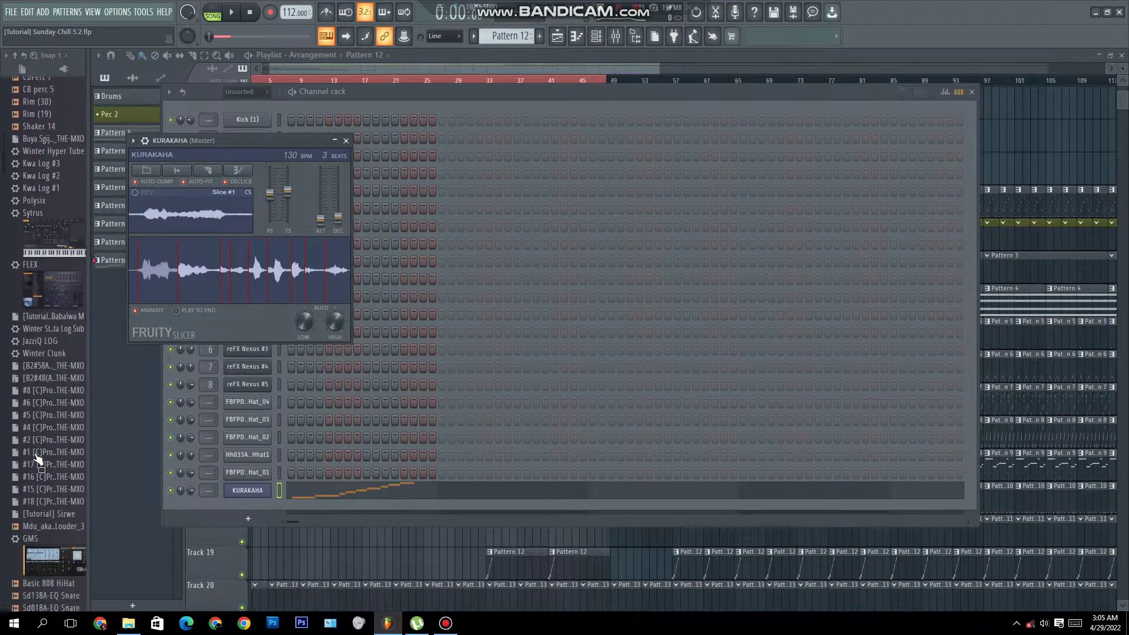
scroll(37, 459, down, 14)
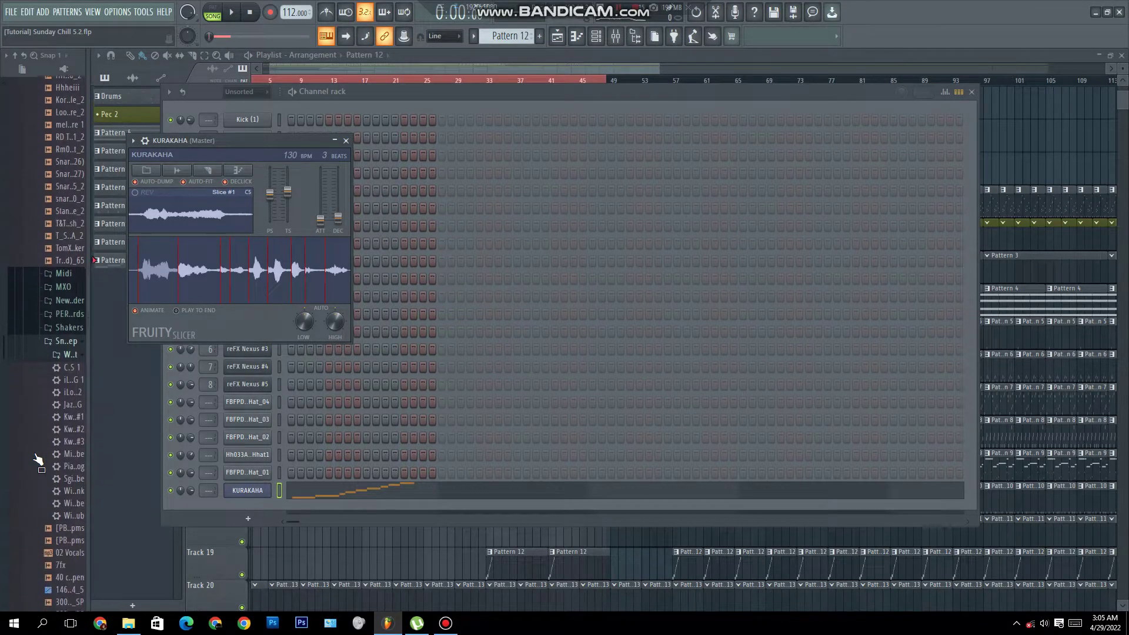
scroll(37, 458, down, 4)
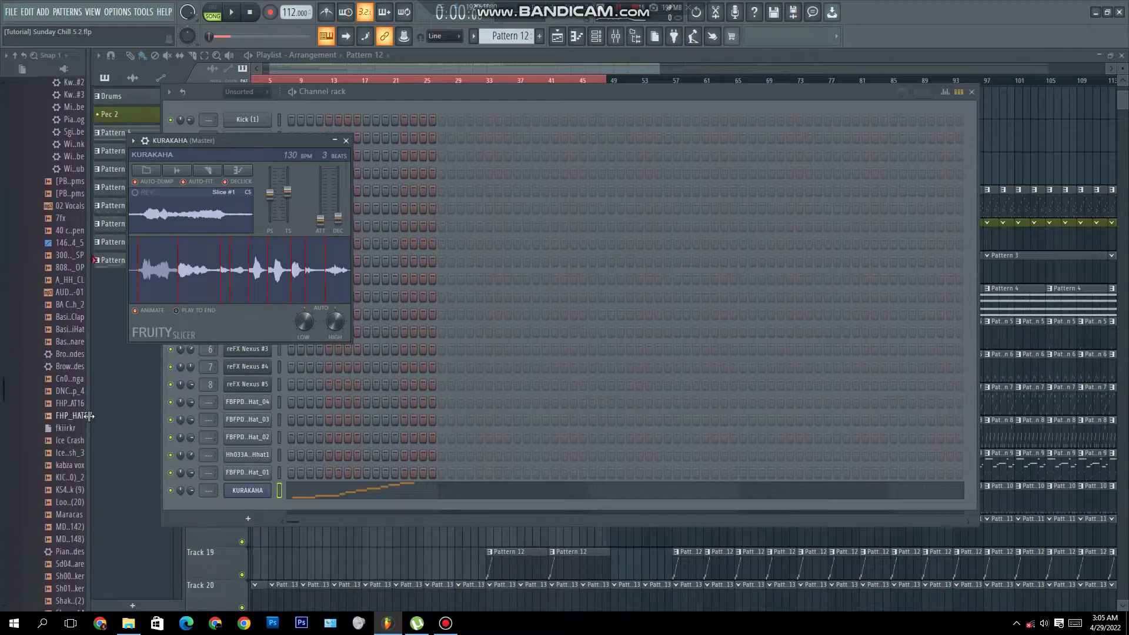
scroll(53, 373, up, 12)
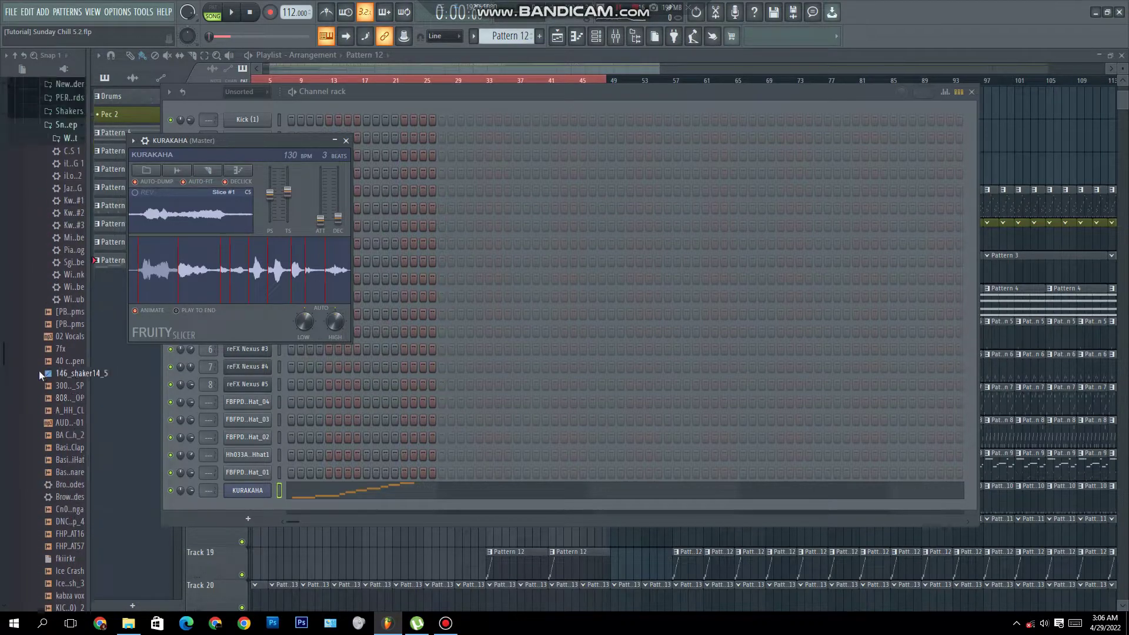
scroll(58, 435, up, 4)
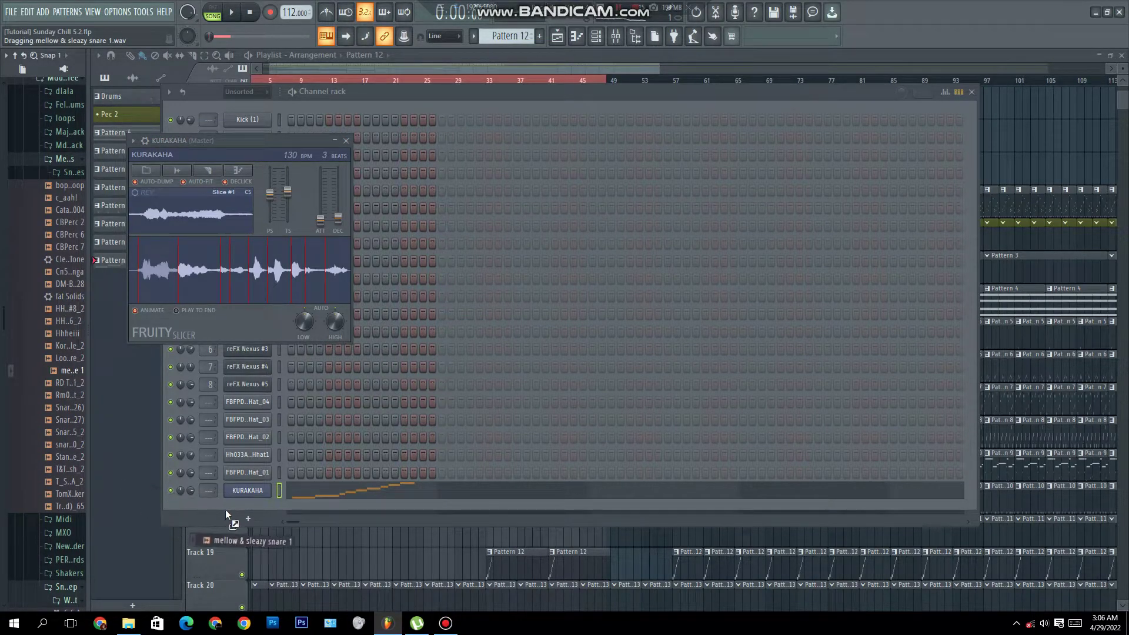
drag(226, 511, 230, 508)
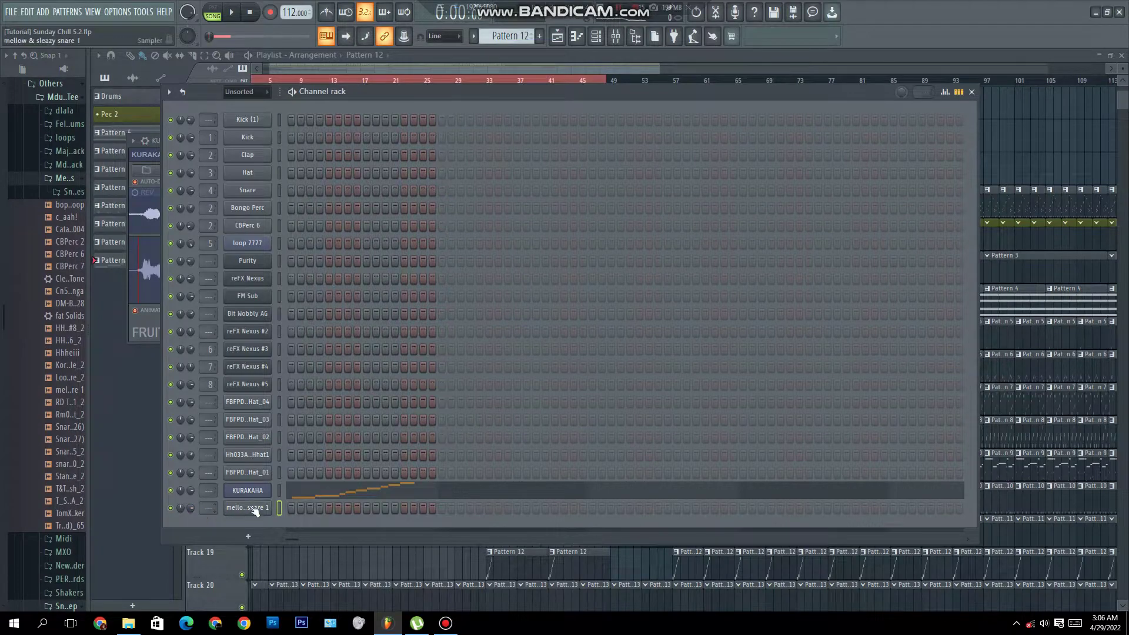
Step: Set the sample start offset of mellow & sleazy snare 1 to 3% and close its channel settings
click(252, 508)
scroll(357, 352, up, 5)
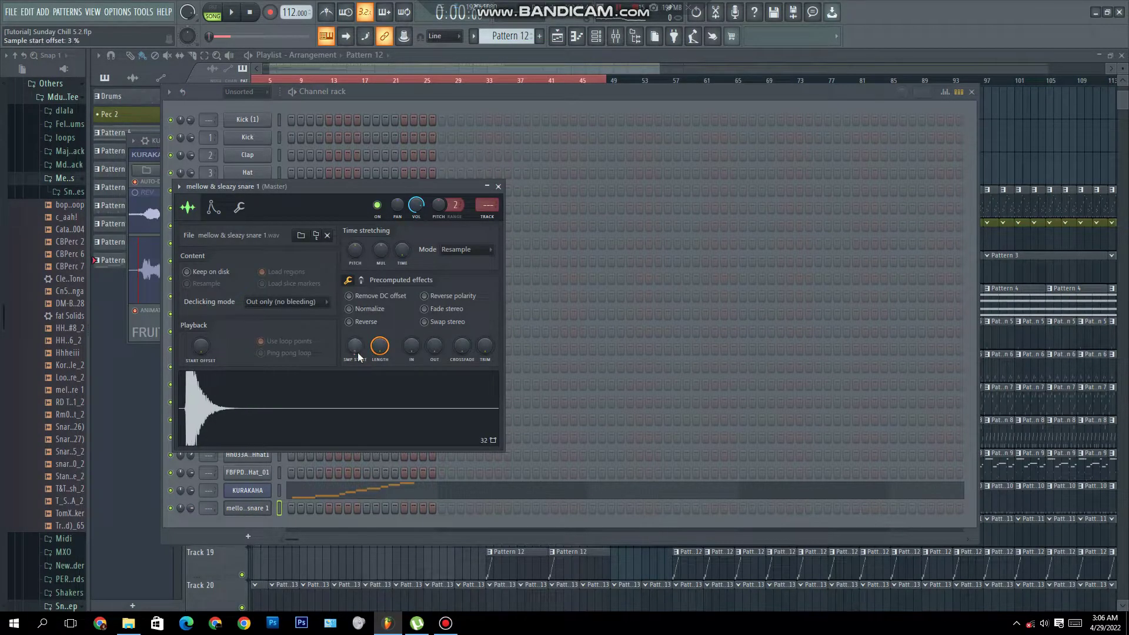
click(499, 187)
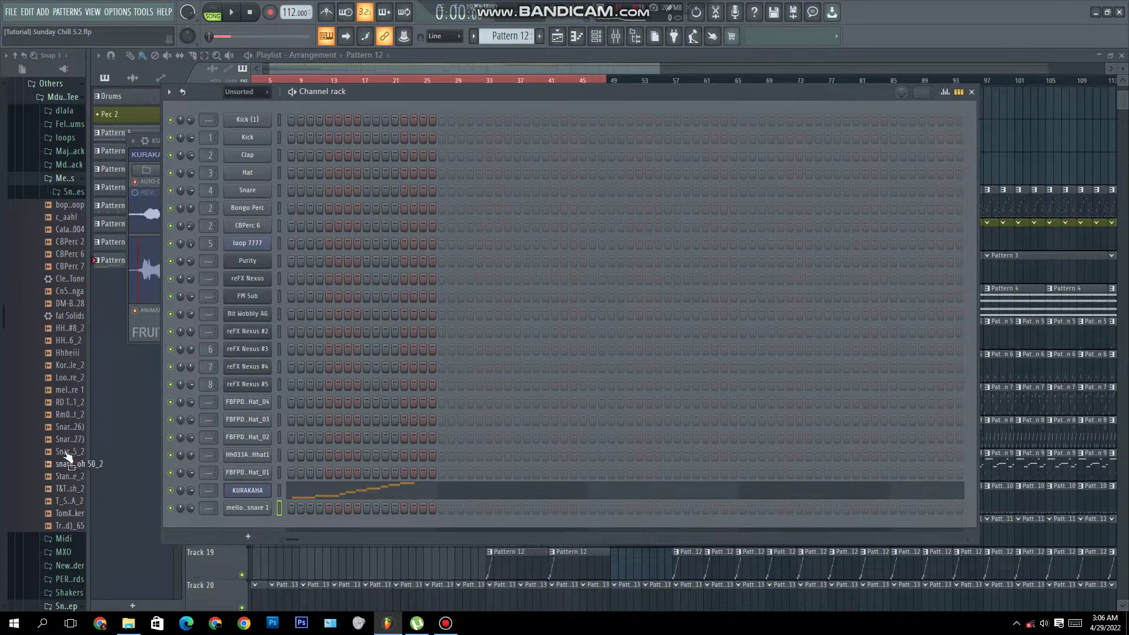
Step: Widen the browser, start song playback, and add the Piano Hub Log preset as a new channel
scroll(50, 378, down, 8)
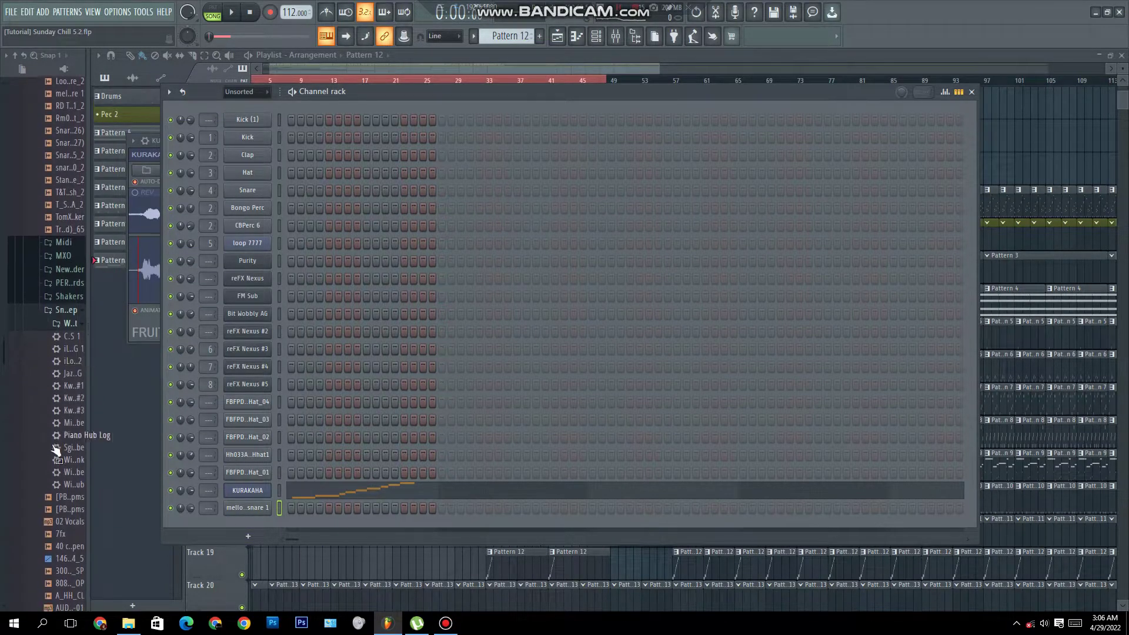
drag(85, 406, 100, 408)
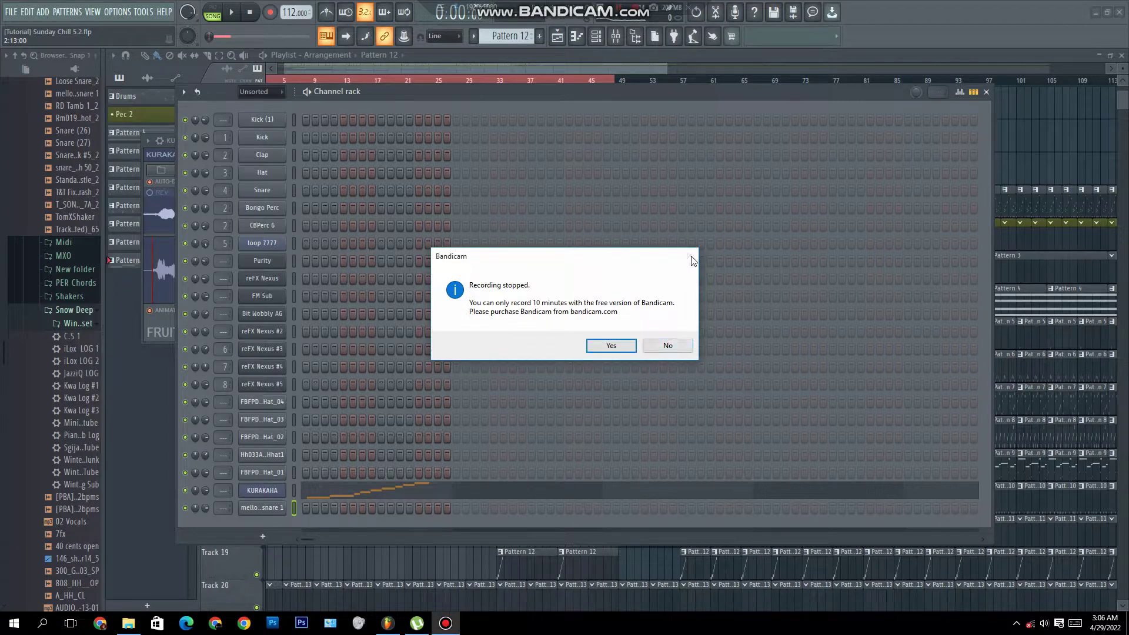
click(669, 347)
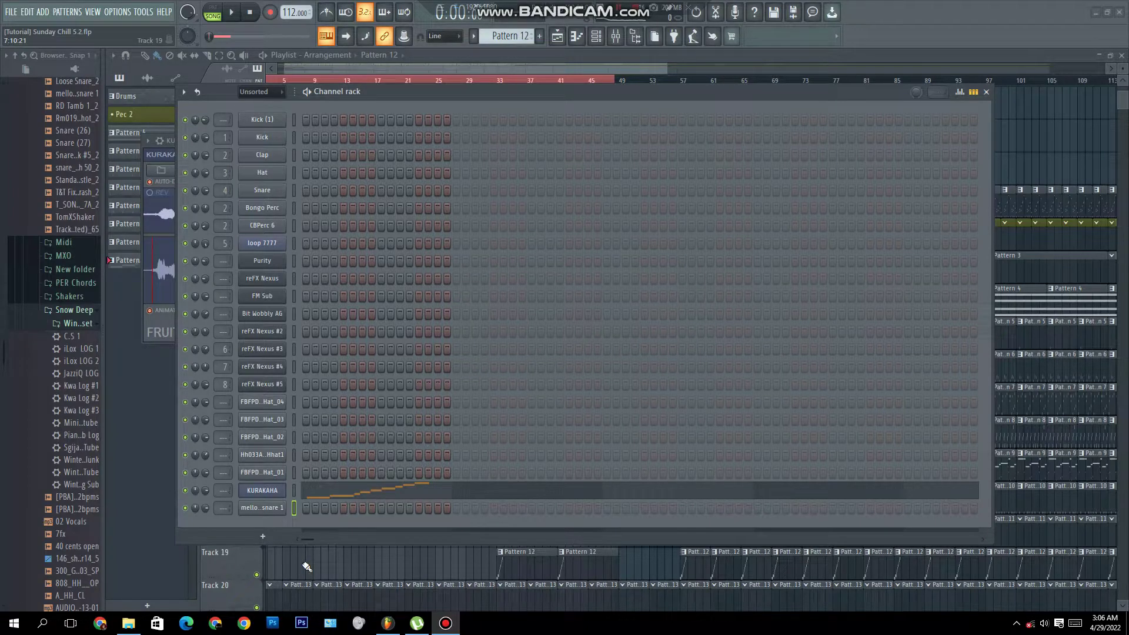
click(234, 11)
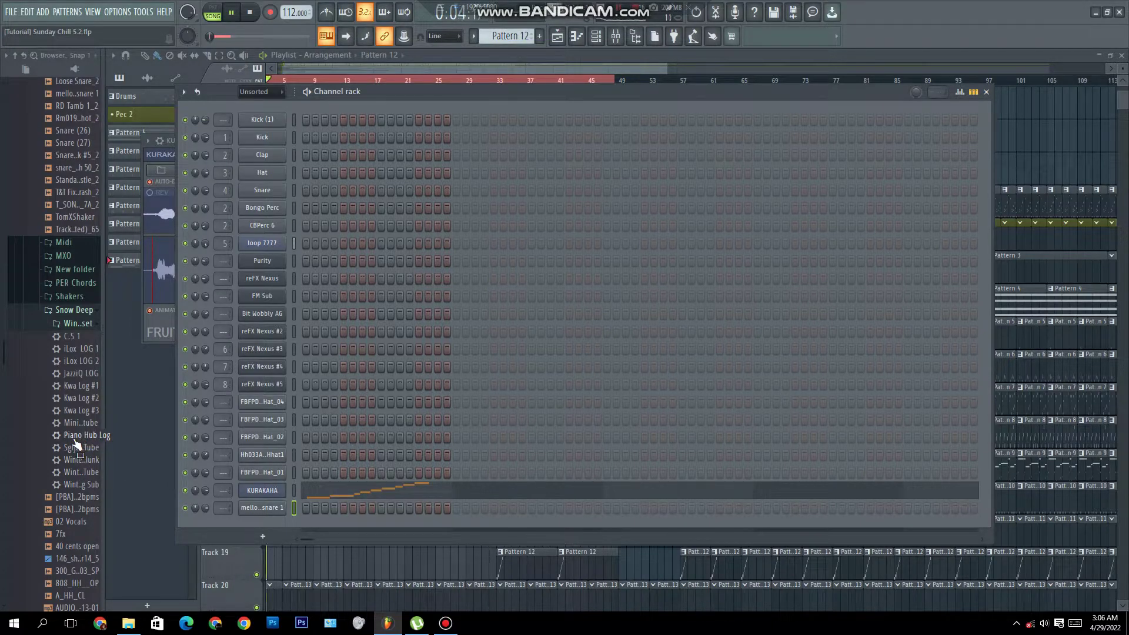
drag(222, 518, 248, 529)
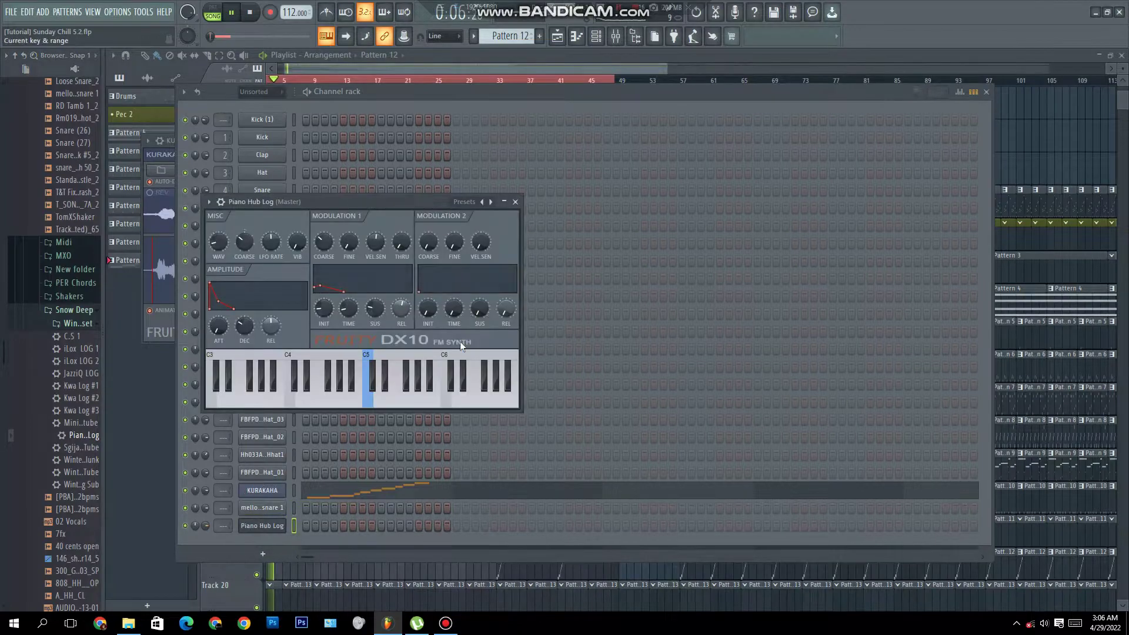
click(515, 202)
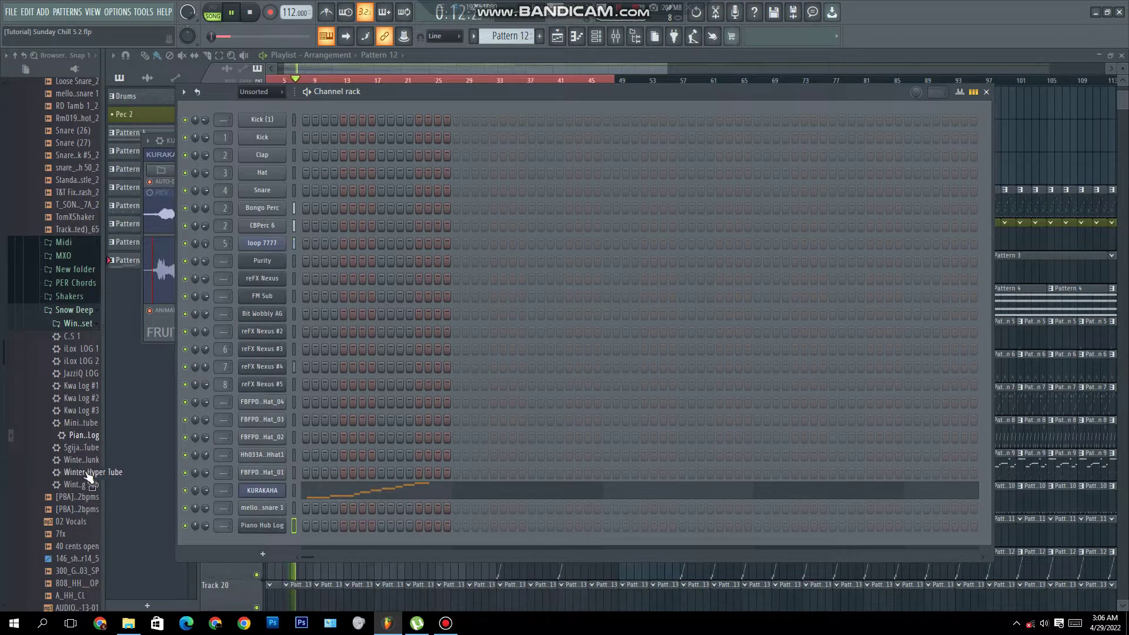
Step: Add the Winter Clunk and Winter Strata Log Sub presets as new channels and return to the playlist
drag(272, 525, 274, 529)
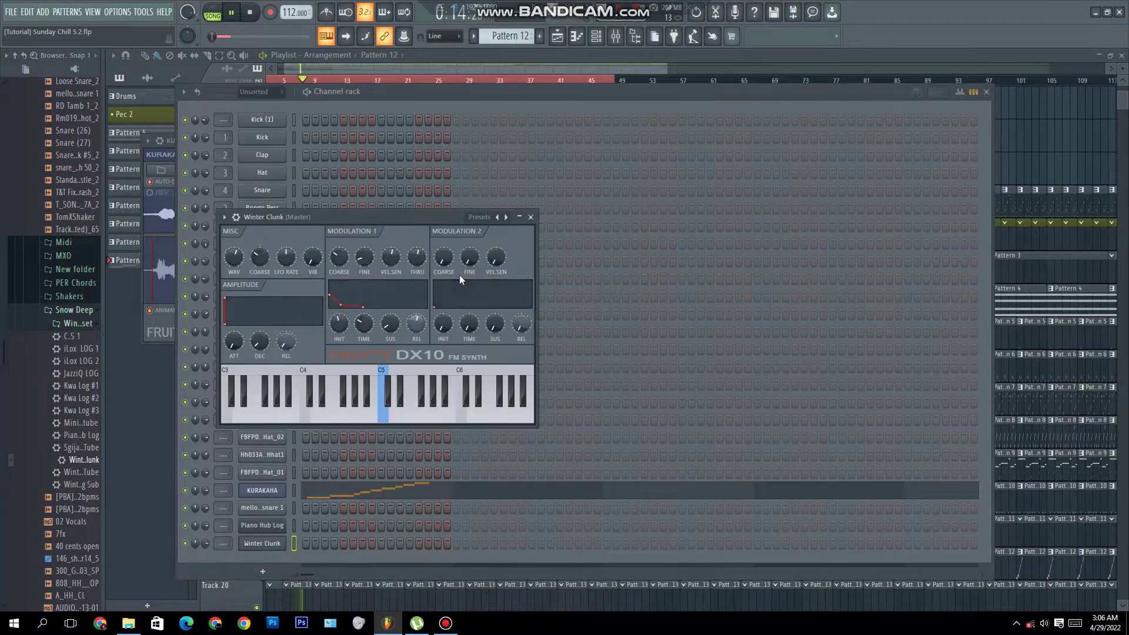
click(531, 217)
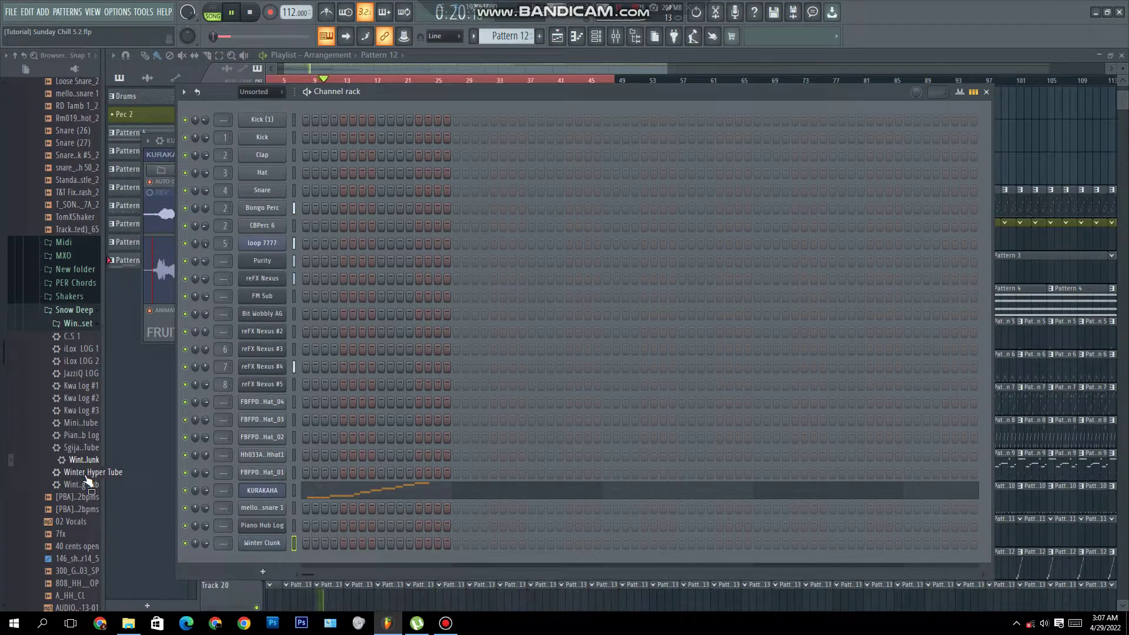
drag(241, 526, 246, 535)
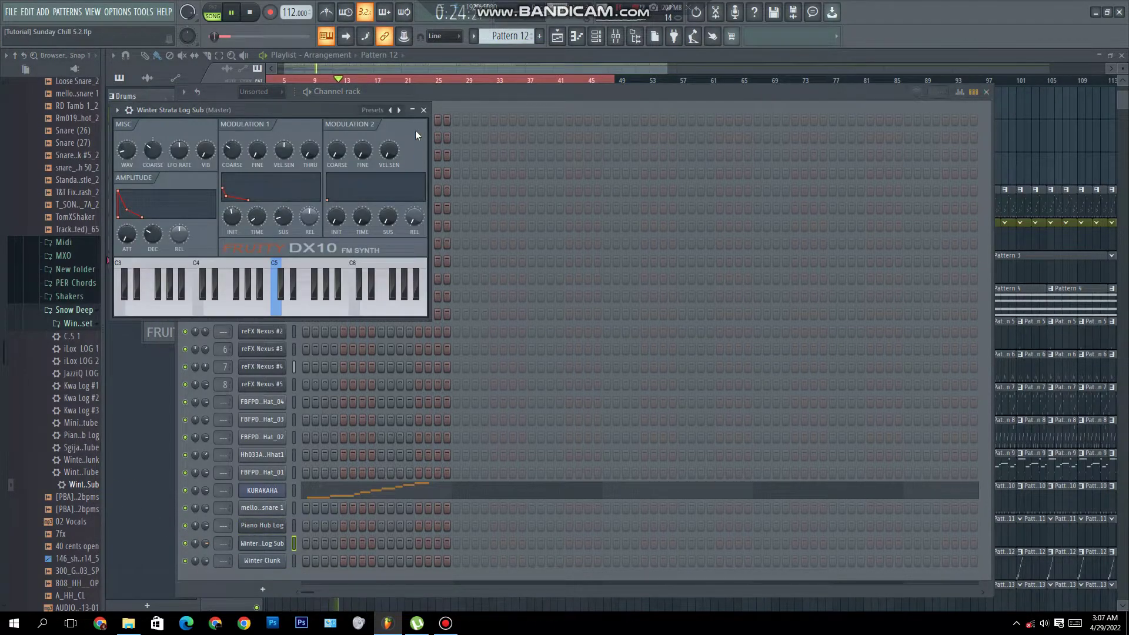
click(423, 111)
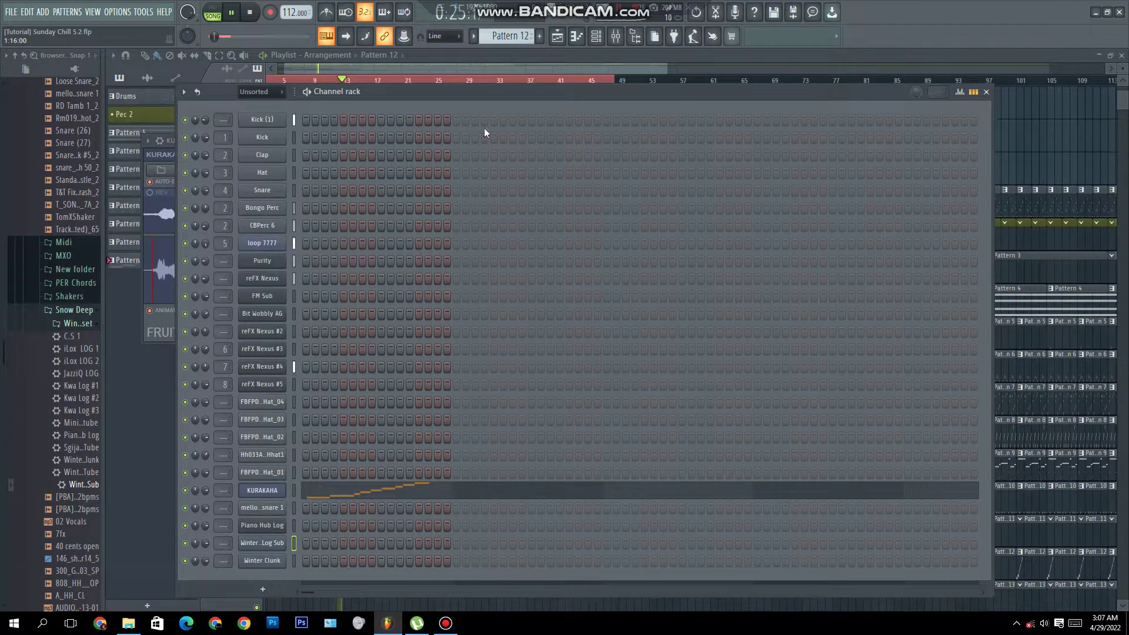
click(498, 65)
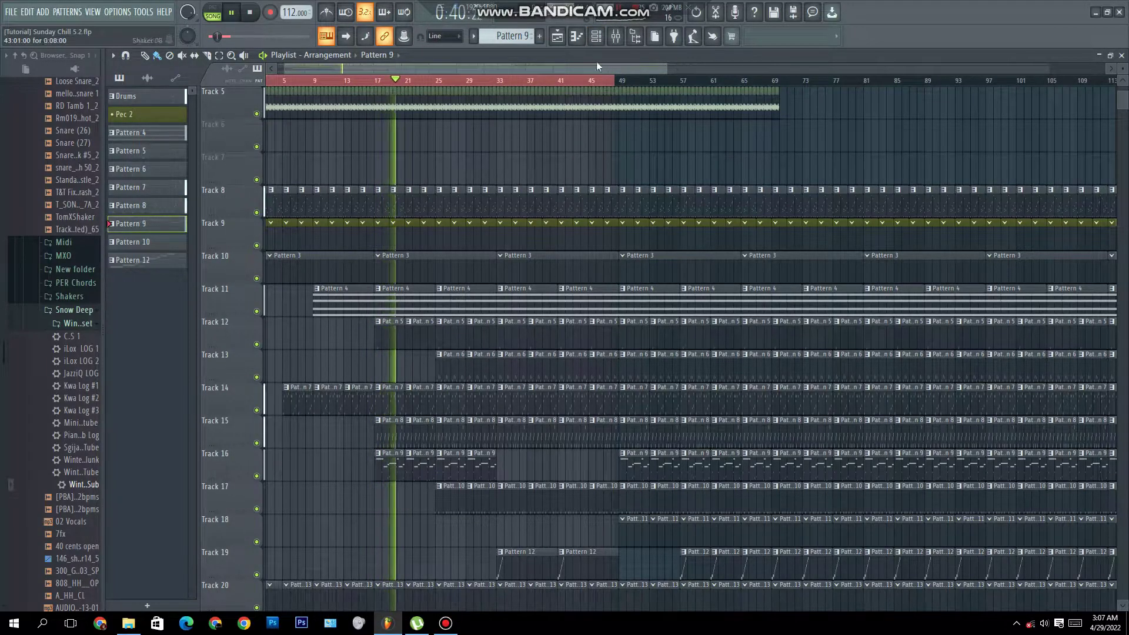
Step: Copy the FM Sub channel's notes from Pattern 9
click(600, 37)
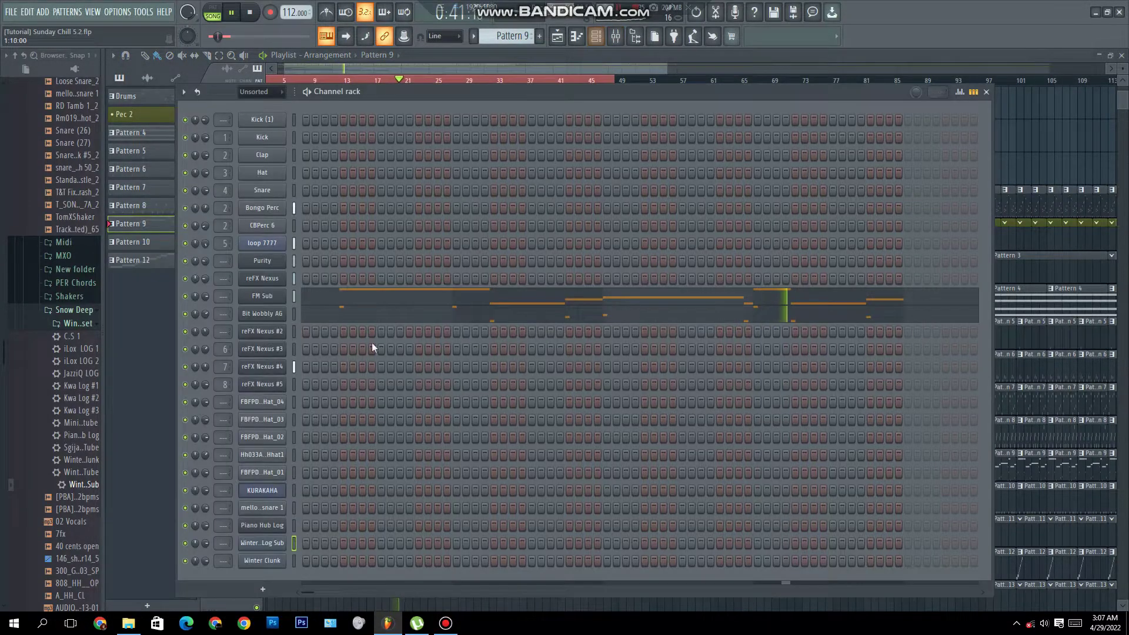
right_click(275, 301)
click(425, 307)
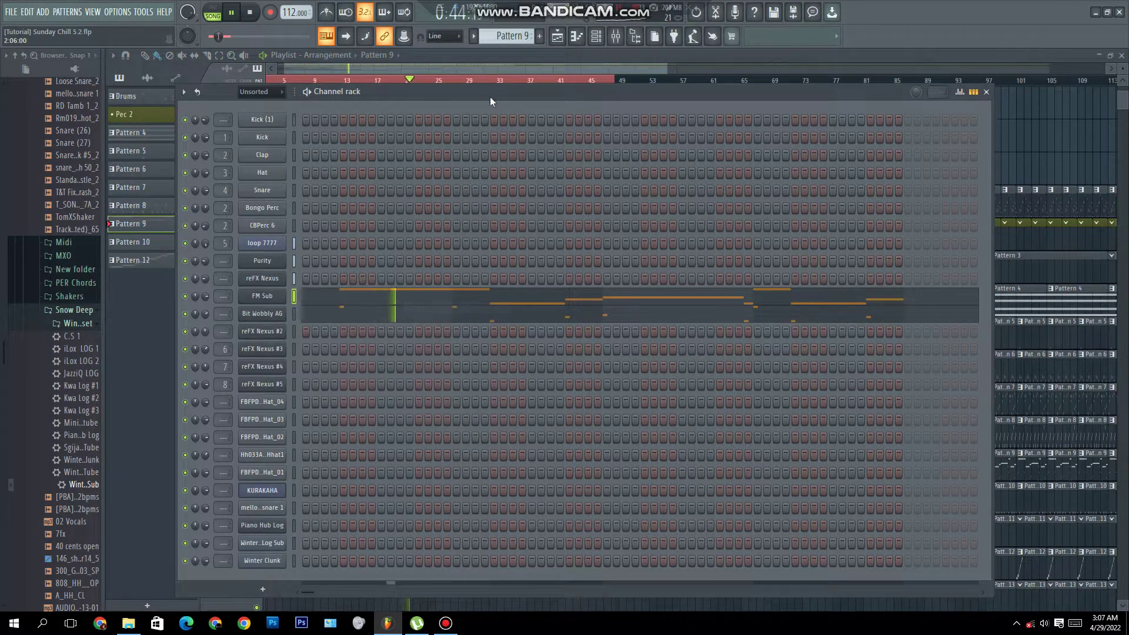
click(515, 66)
click(595, 40)
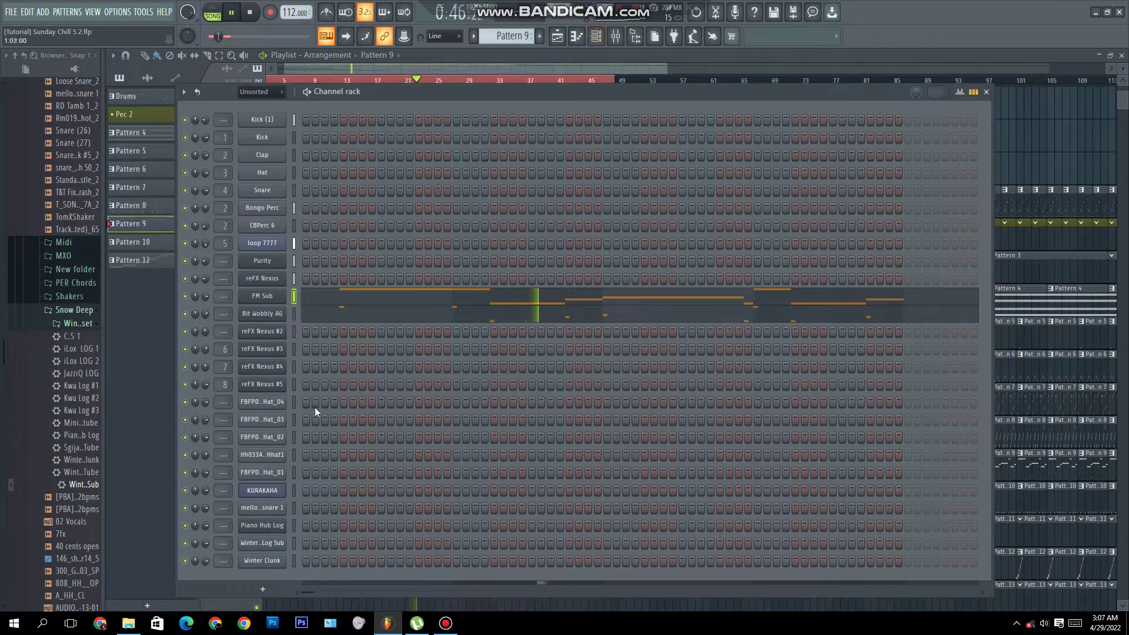
Step: Select Pattern 12 from its playlist clip and paste the copied notes into the Winter Strata Log Sub channel
click(574, 61)
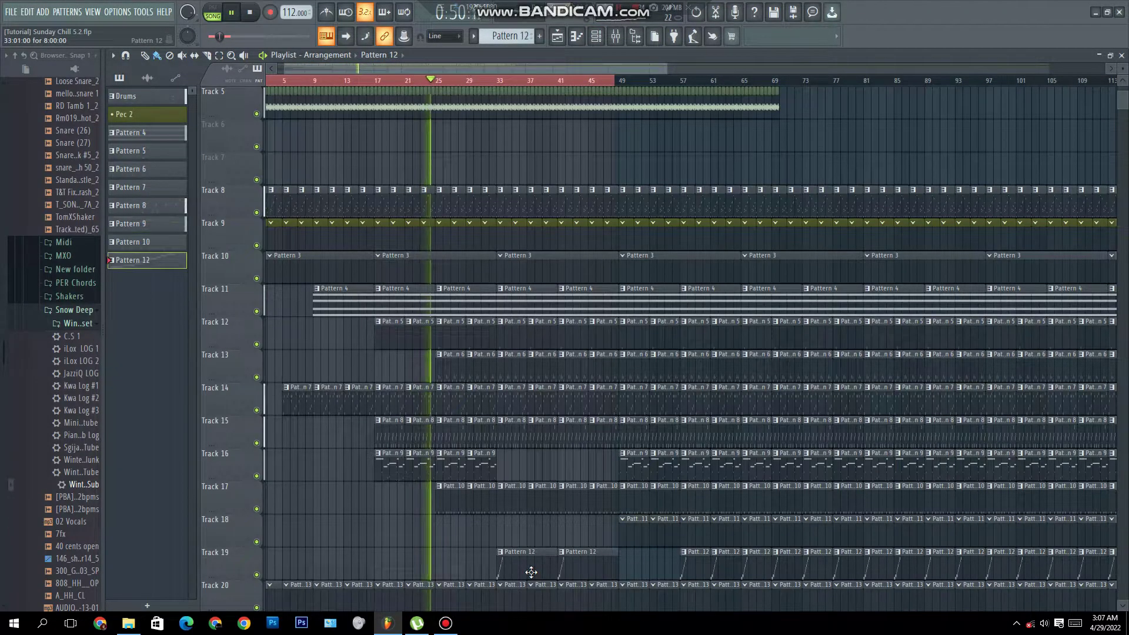
click(595, 36)
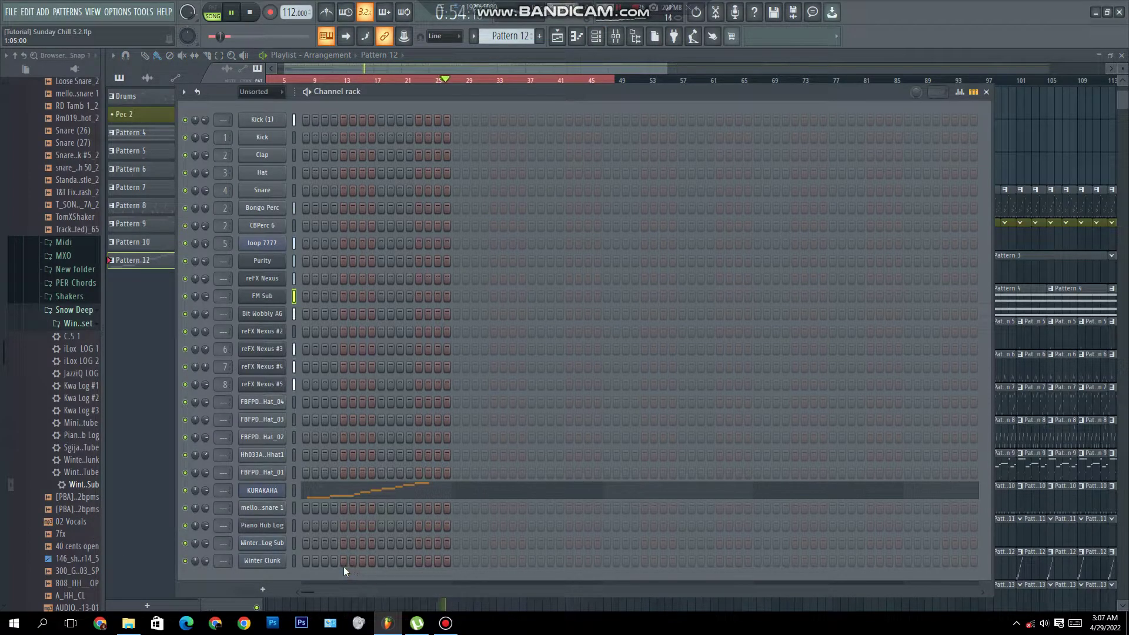
right_click(283, 545)
click(412, 468)
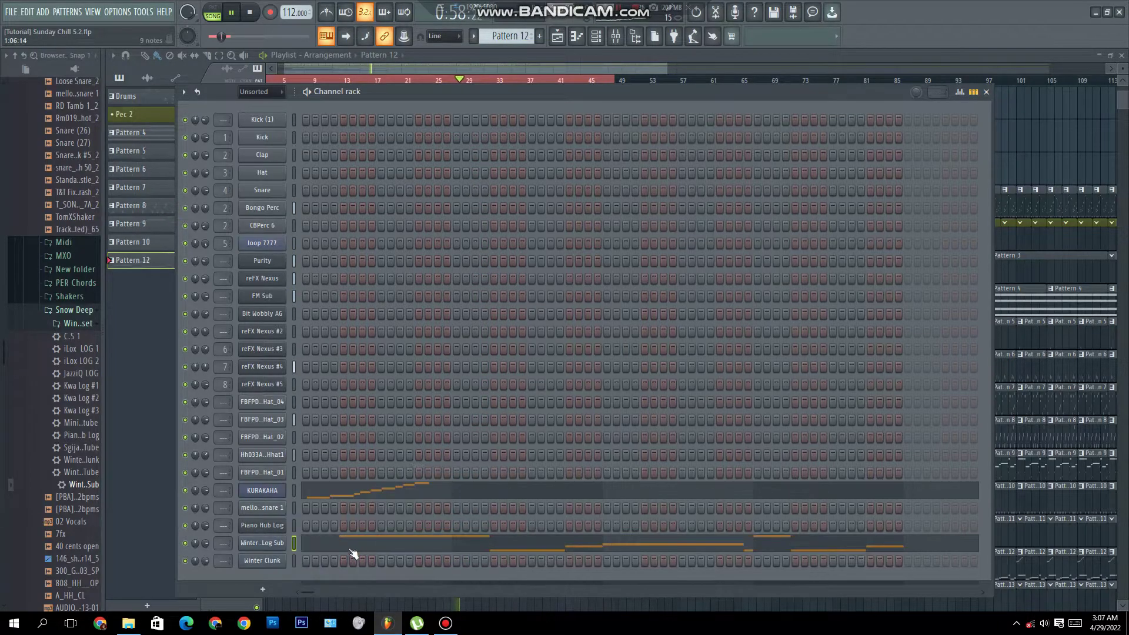
Step: In the Winter Strata Log Sub piano roll, replace bar 1's long note with a short C2 and add another short C2 just before bar 2
click(318, 550)
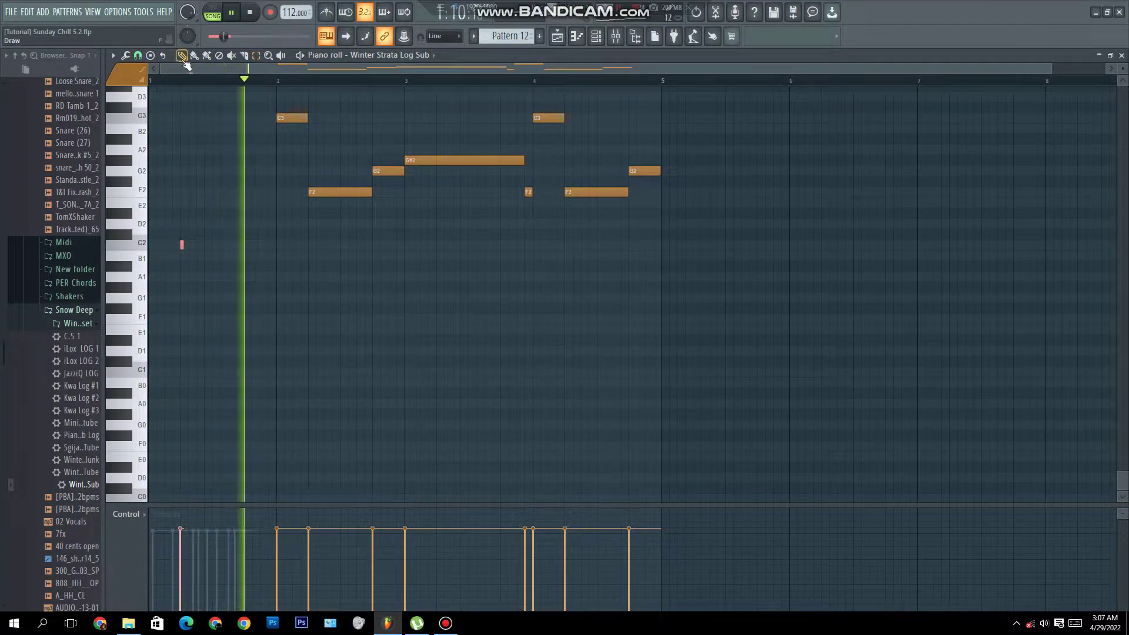
key(space)
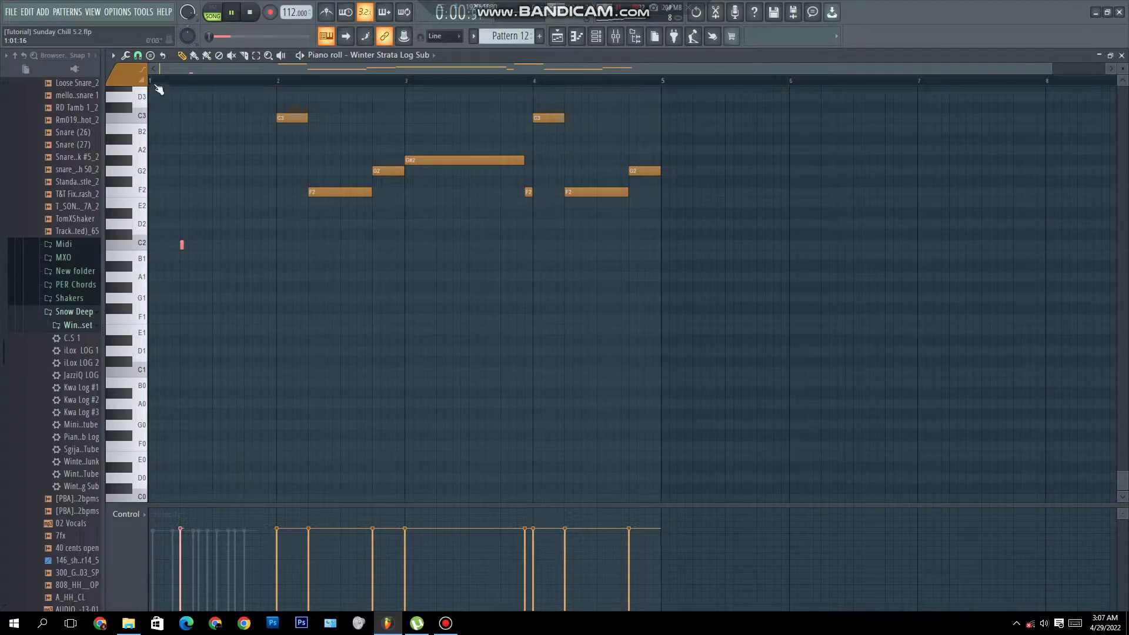
key(space)
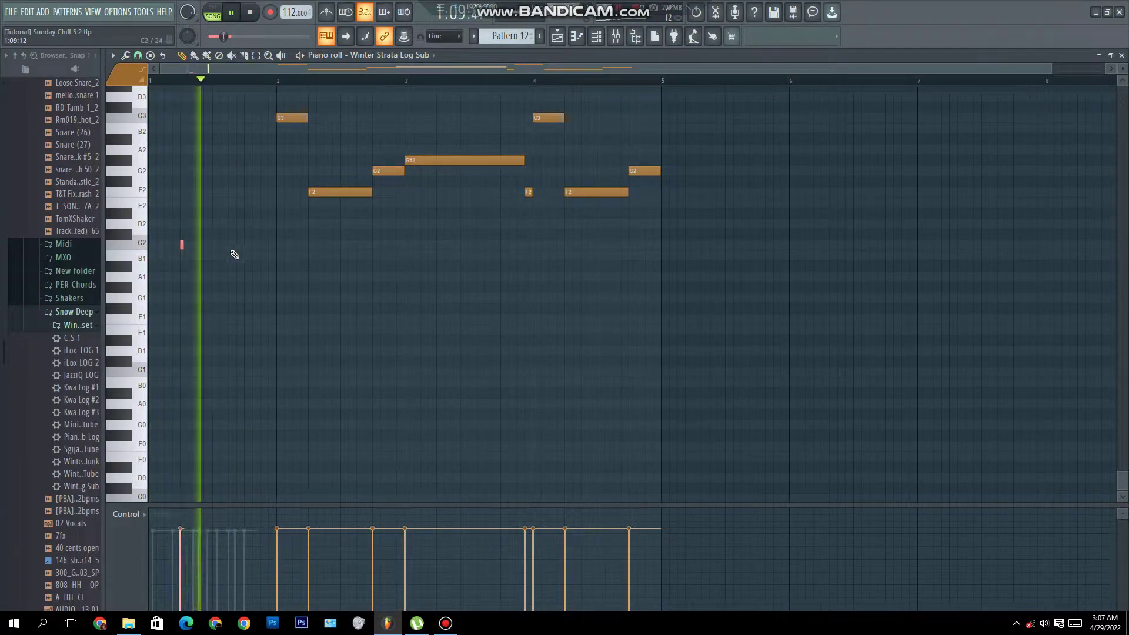
click(598, 36)
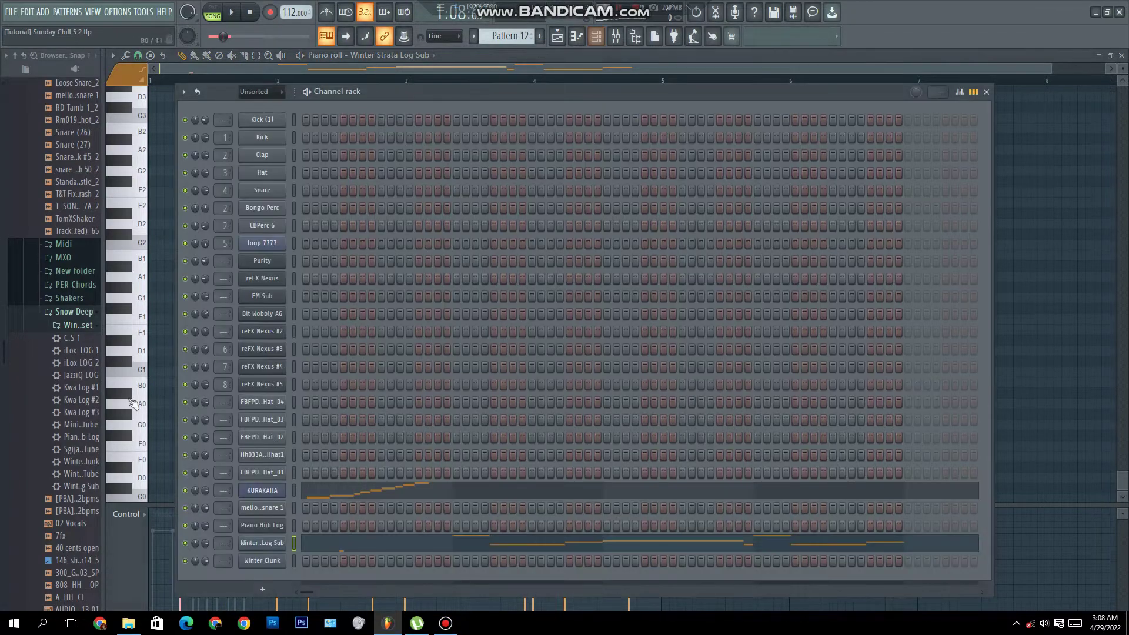
click(374, 70)
click(264, 245)
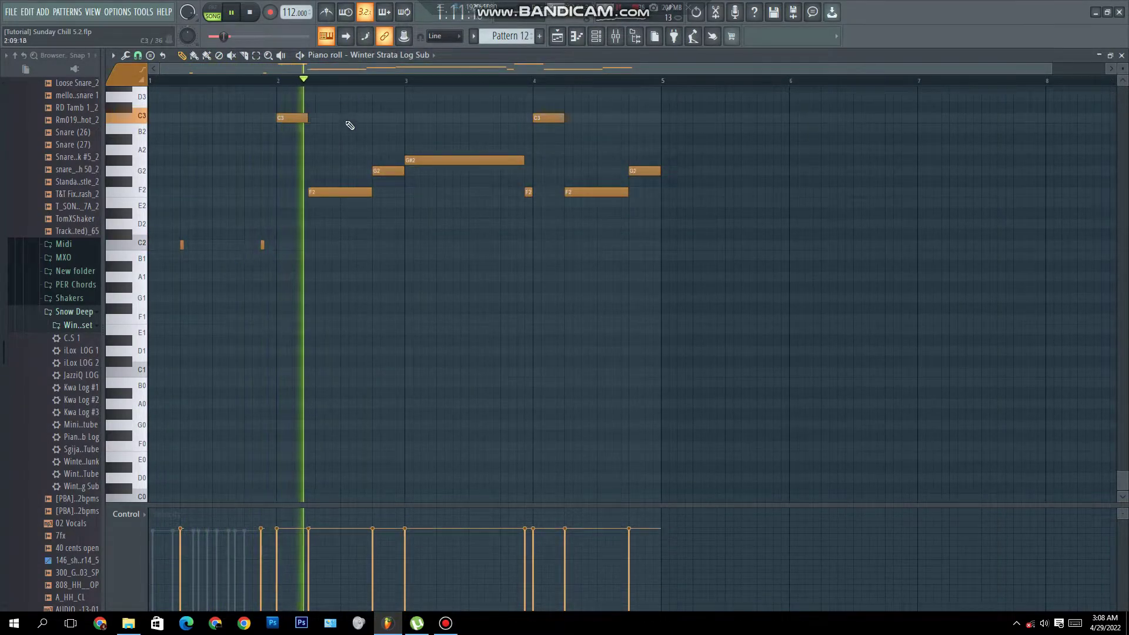
Step: Replace the long F2 note in bar 2 with two short F2 notes
right_click(328, 194)
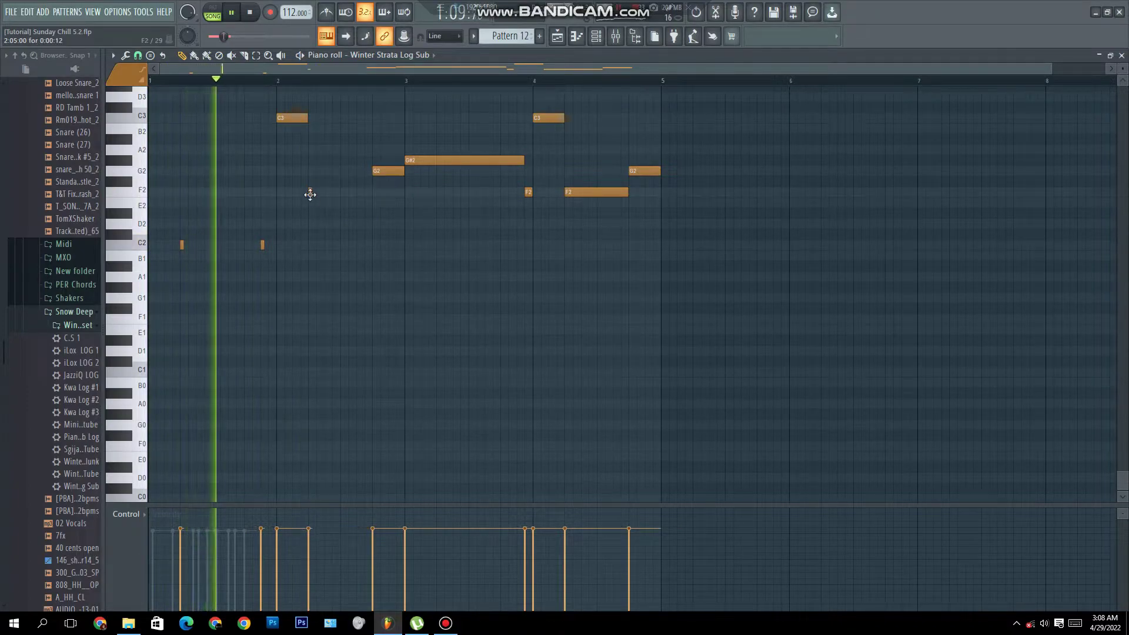
click(309, 191)
click(333, 192)
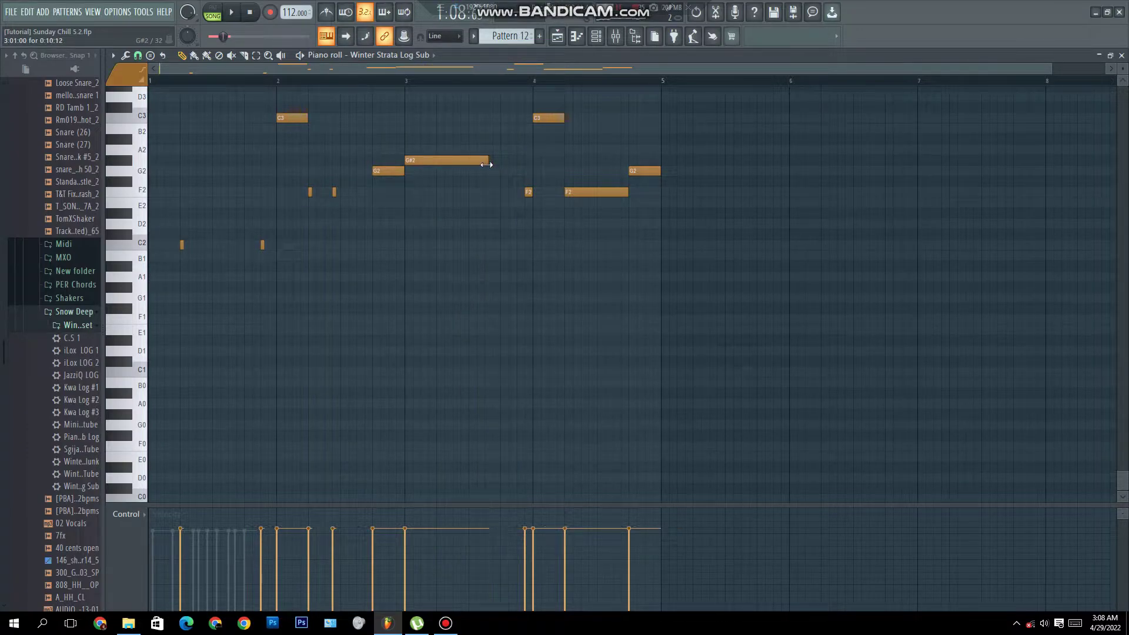
Step: Add a short G#2 note at the end of bar 3's shortened G#2 and delete the short F2 just before bar 4
click(490, 161)
drag(490, 162, 486, 161)
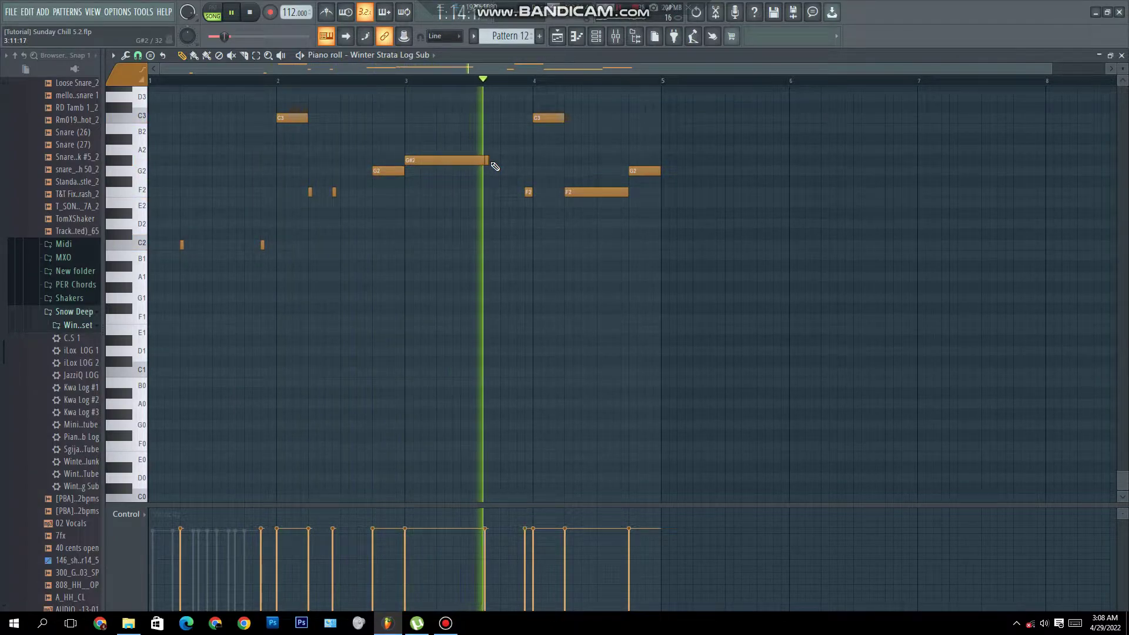
right_click(528, 192)
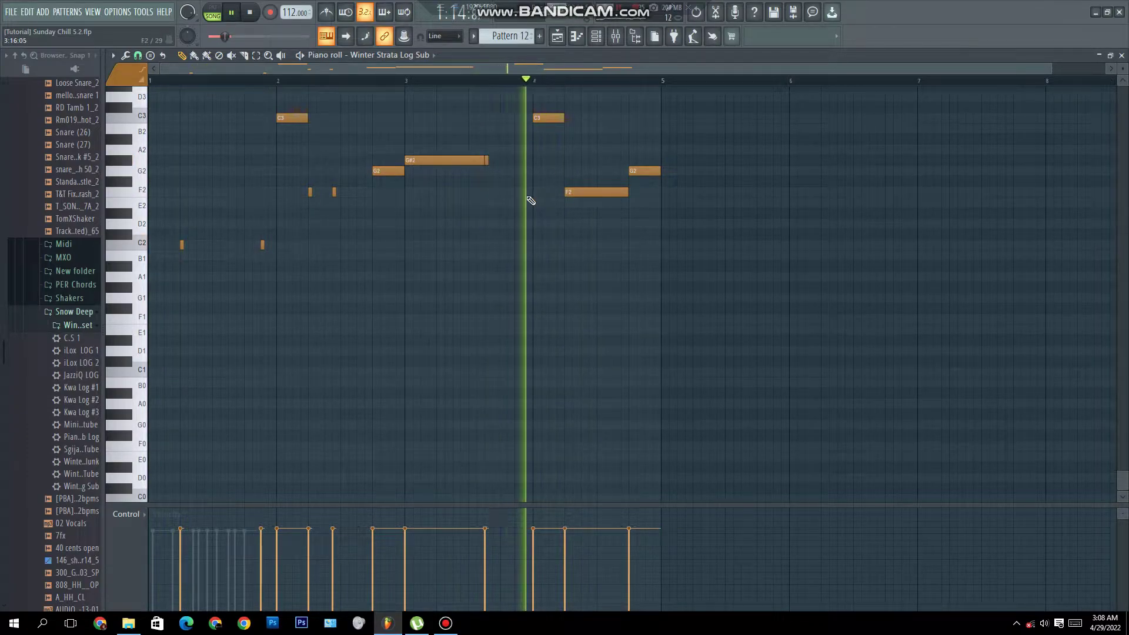
Step: Shorten the F2 note in bar 4 and add two short C3 notes after it
click(598, 119)
drag(599, 120, 589, 119)
drag(622, 191, 588, 192)
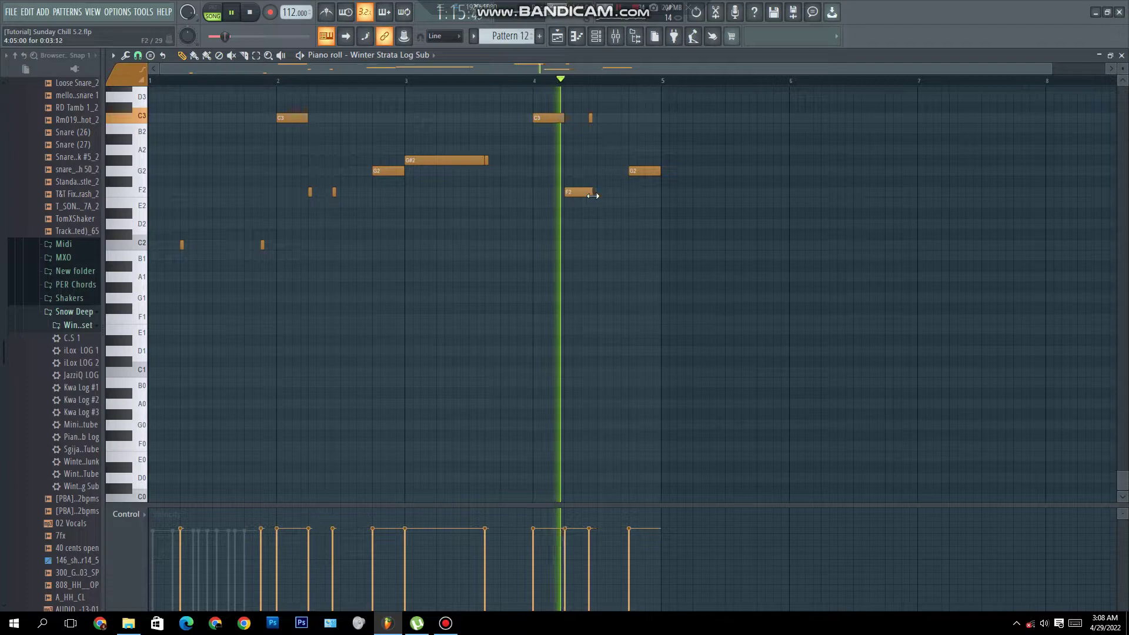
click(617, 118)
drag(635, 117, 616, 118)
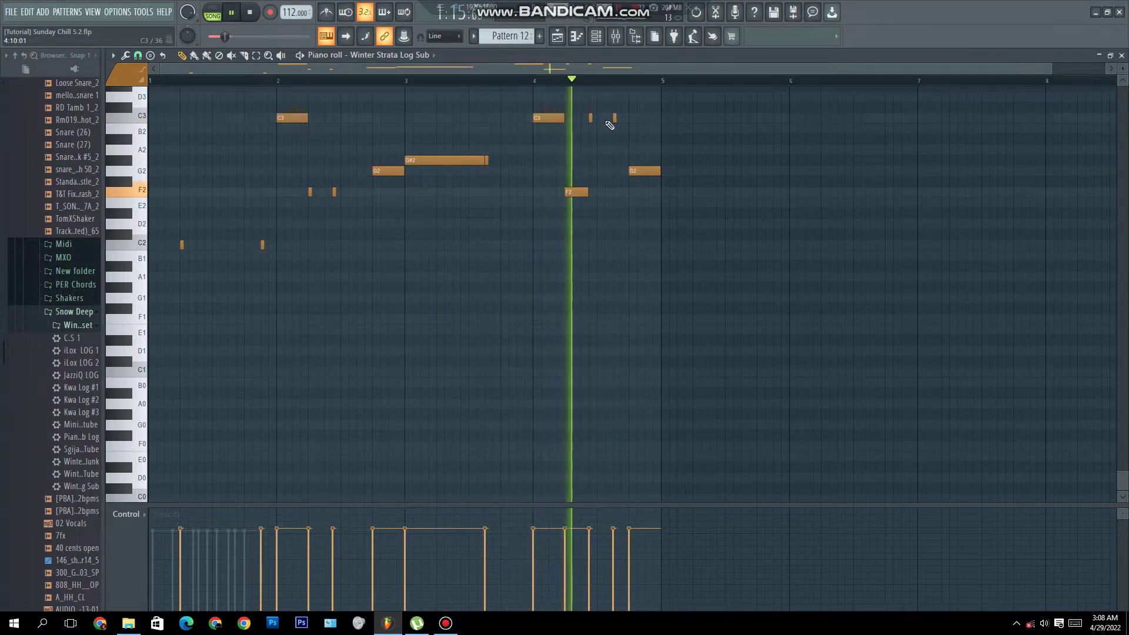
key(space)
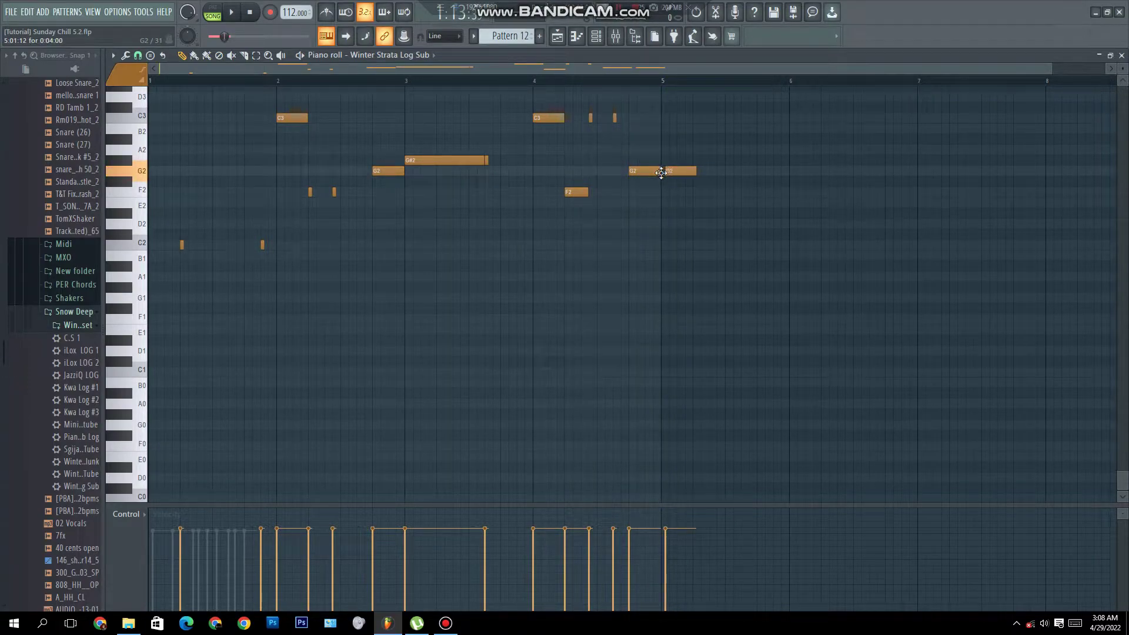
Step: Place a short G2 at the start of bar 5 and duplicate bars 1 to 4 into bars 5 to 8
right_click(682, 171)
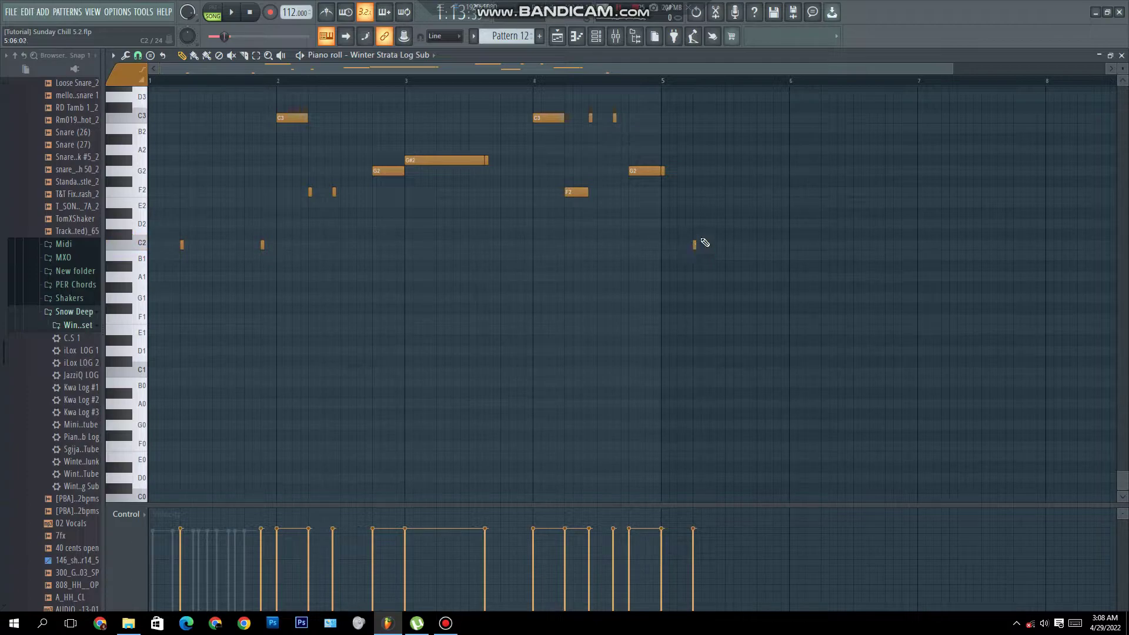
key(ctrl+a)
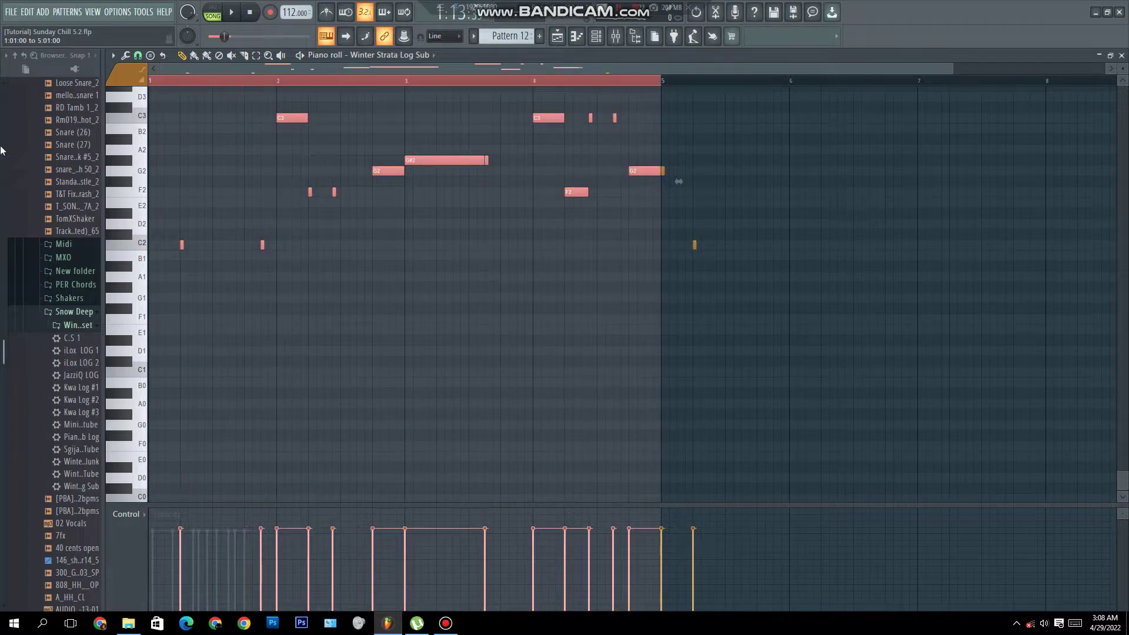
key(ctrl+b)
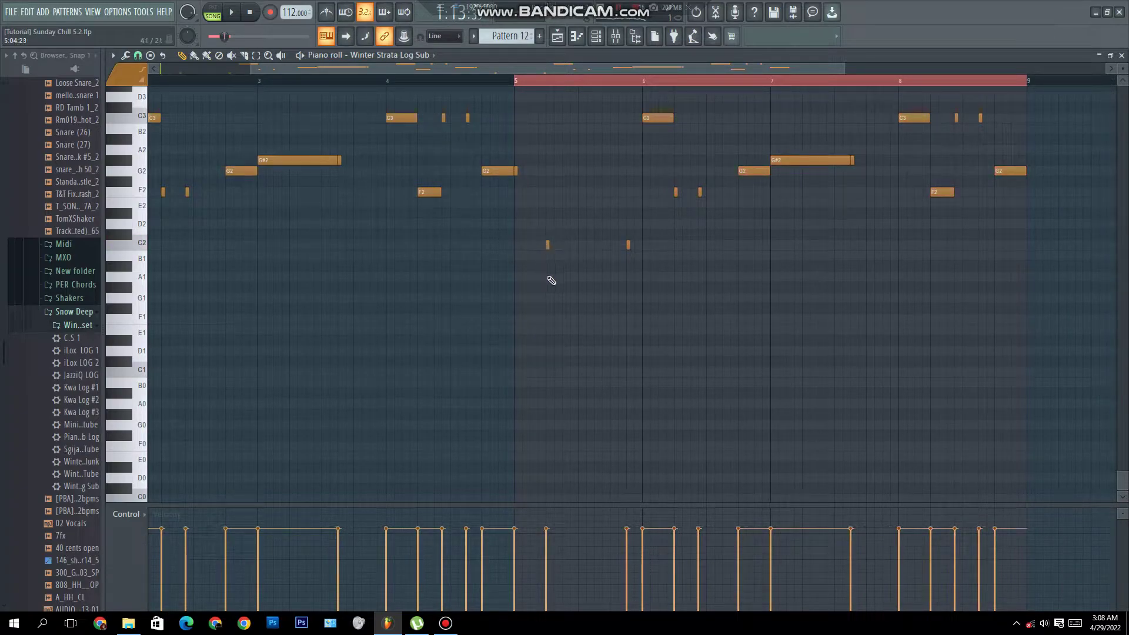
Step: Add a short C2 note near the end of bar 5 and a third short F2 note in bar 6
click(620, 252)
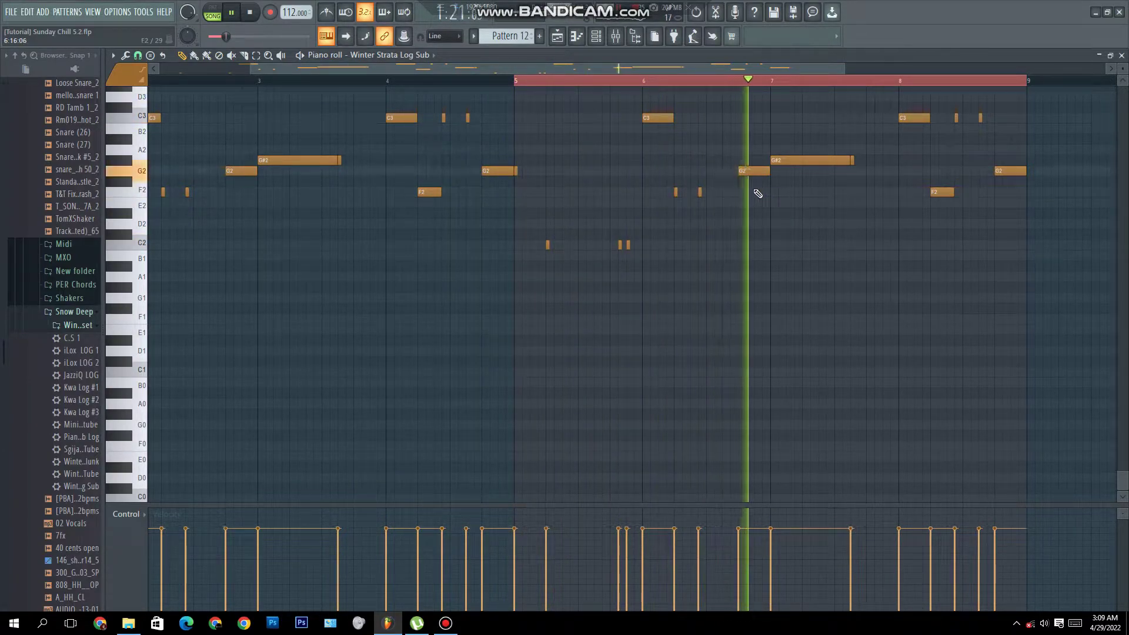
click(724, 192)
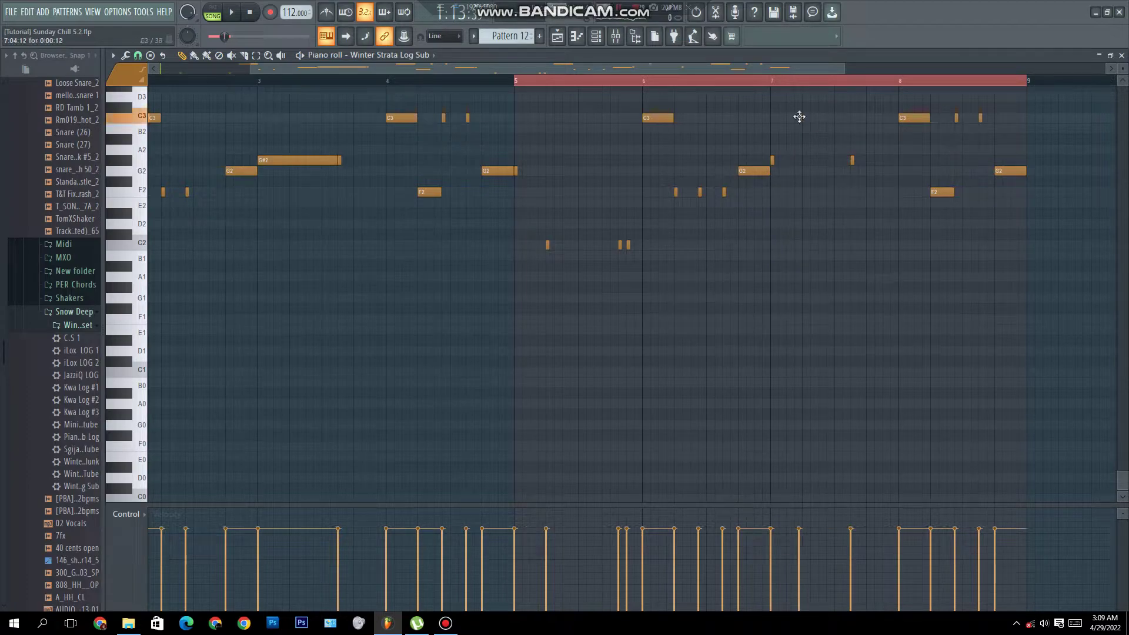
key(space)
Step: Arrange three short C3 notes in the middle of bar 7, with the last two close together
drag(801, 116, 804, 116)
click(819, 117)
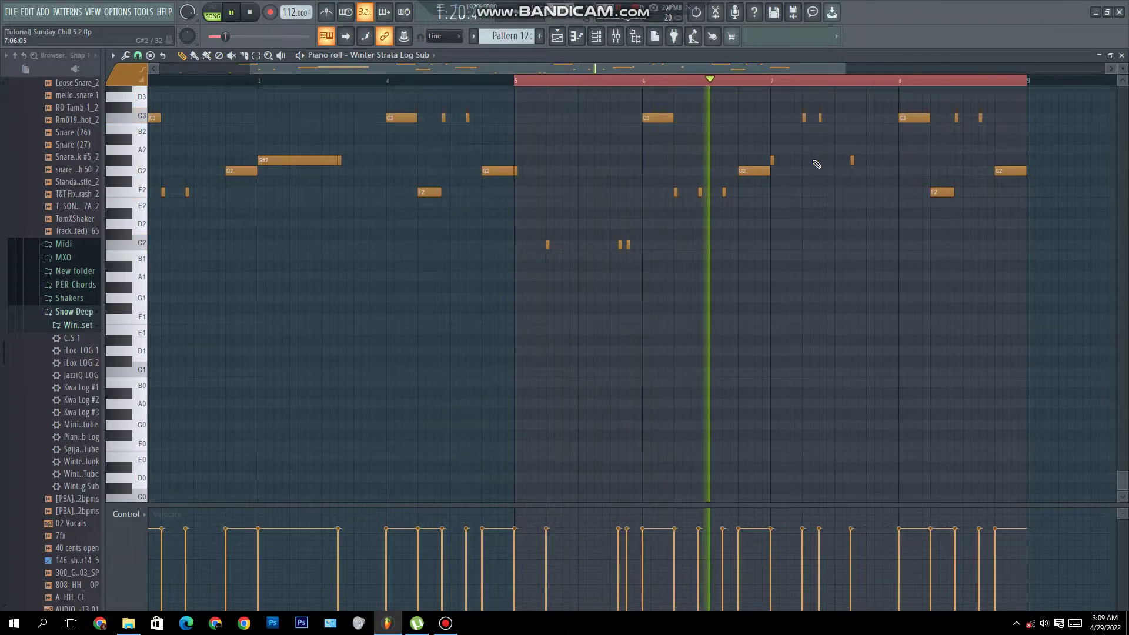
key(space)
drag(820, 117, 828, 117)
click(836, 117)
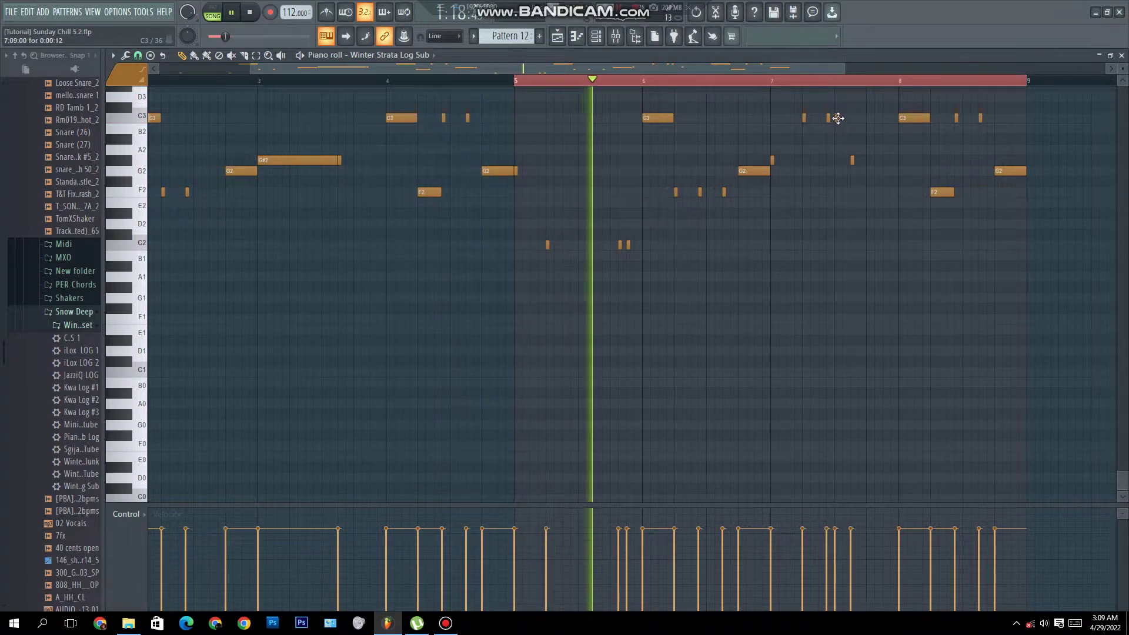
click(840, 118)
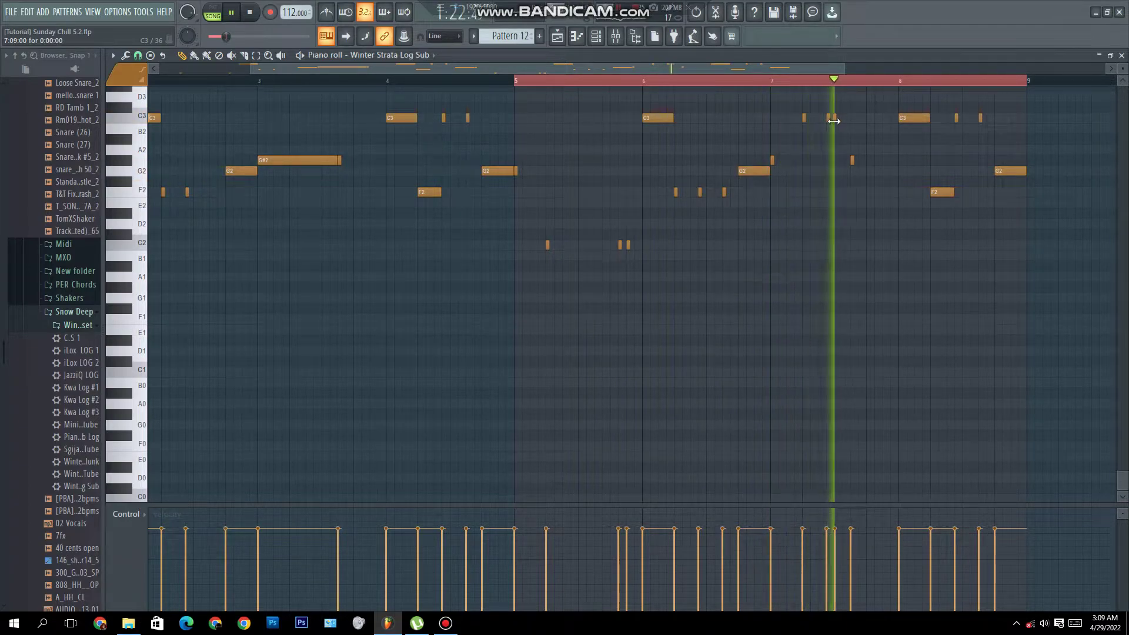
Step: Add three very short C2 notes on steps 13, 14 and 15 of bar 7
click(773, 81)
scroll(846, 91, up, 2)
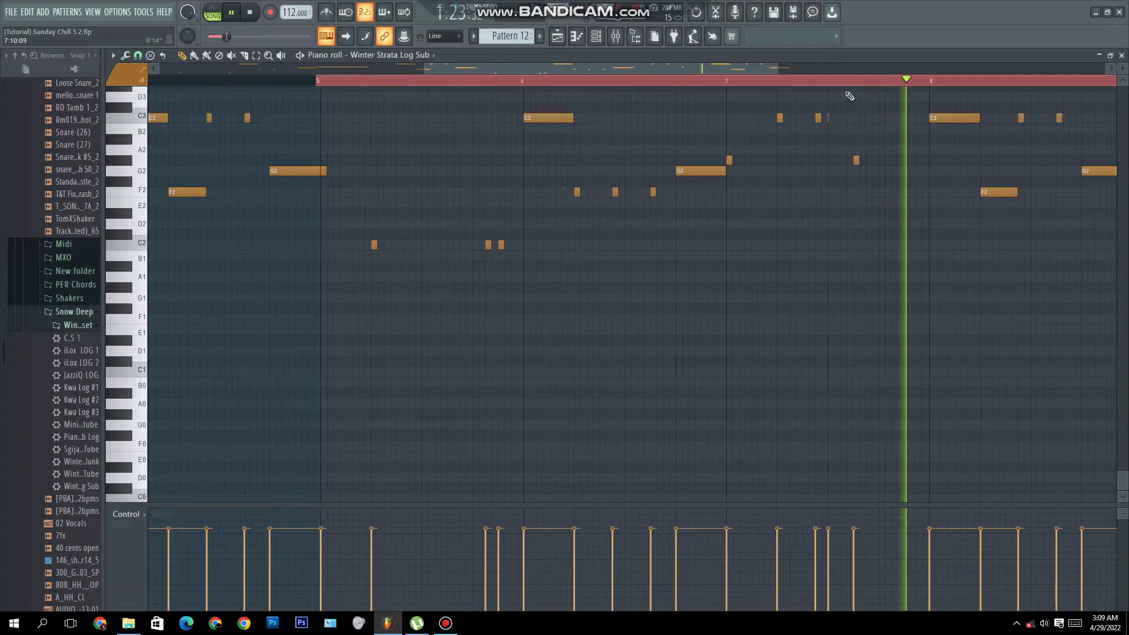
key(space)
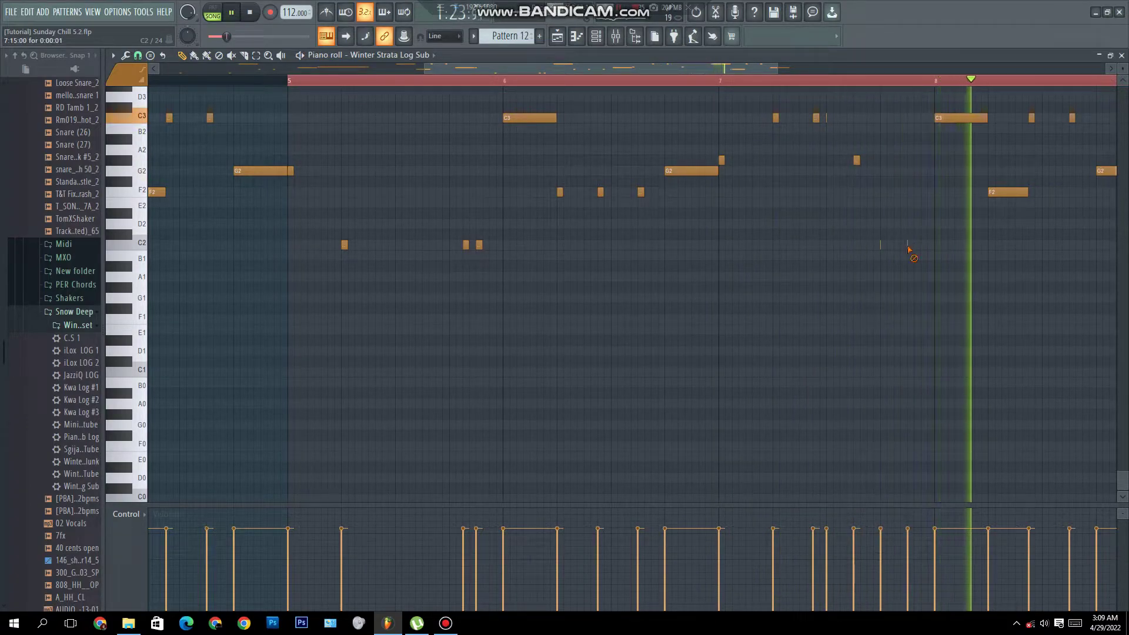
click(895, 245)
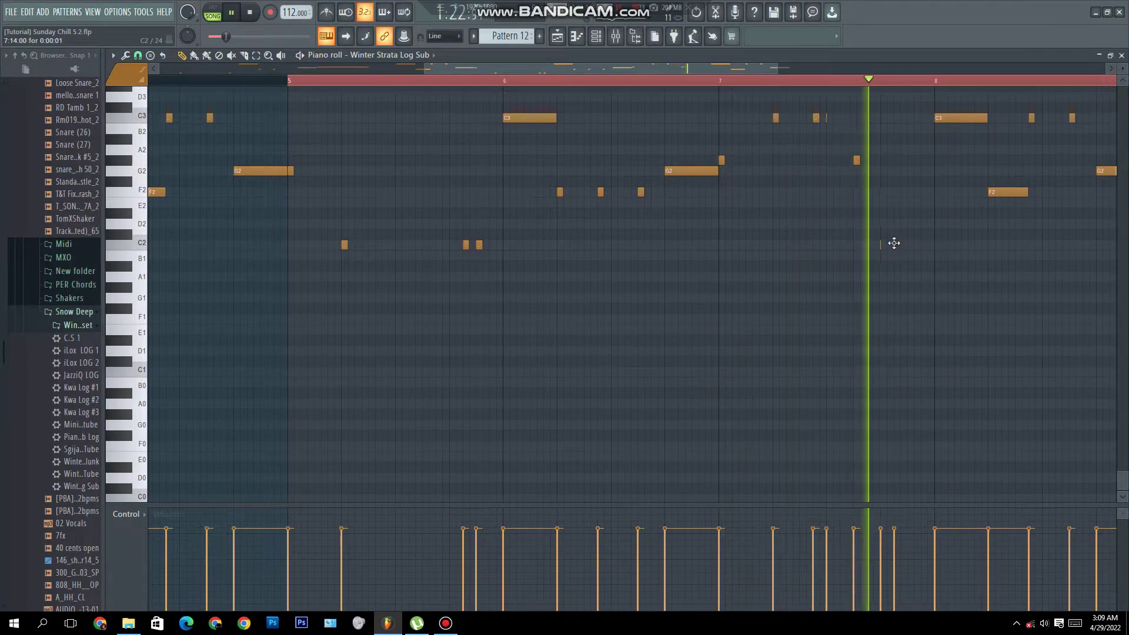
click(908, 244)
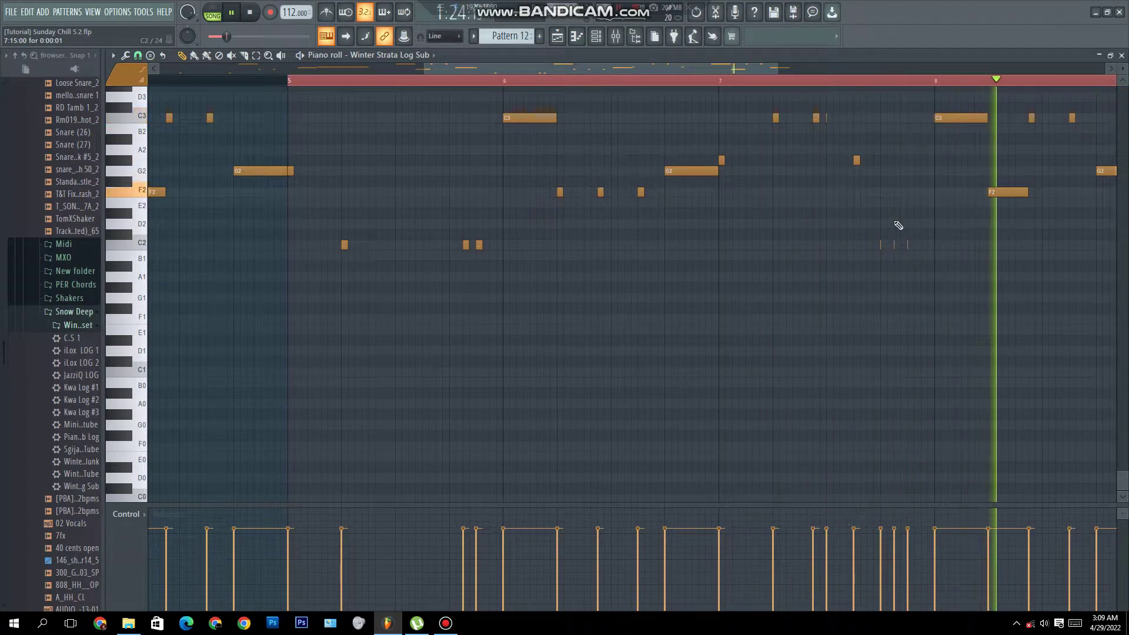
Step: Replace the last of the three very short C2 notes in bar 7 with a longer C2 note
key(space)
scroll(794, 70, down, 2)
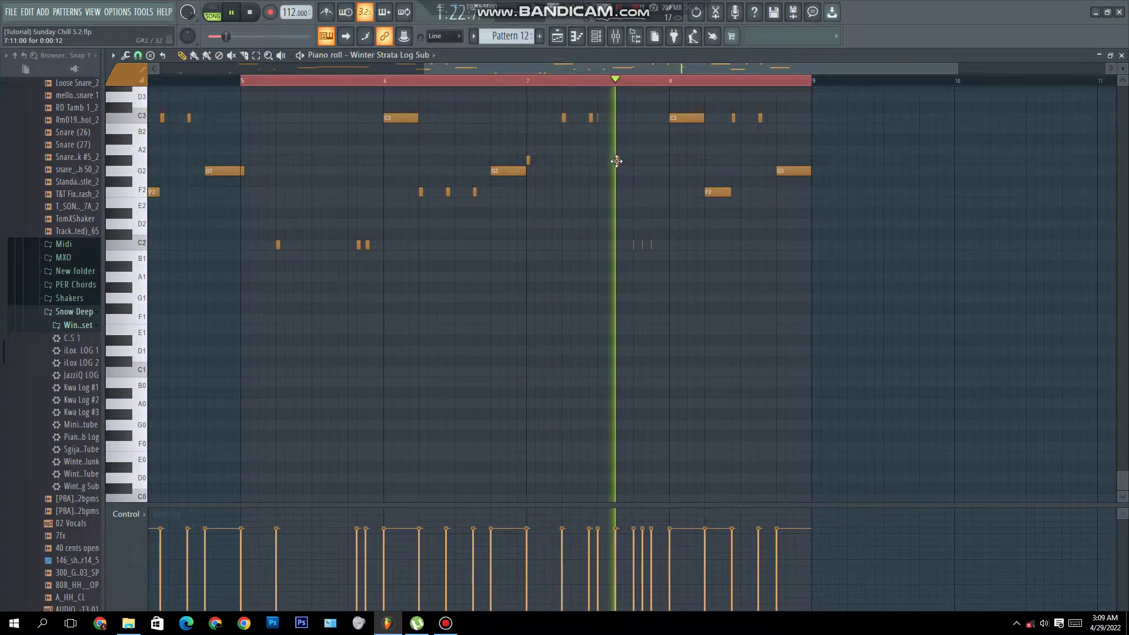
right_click(650, 246)
click(652, 246)
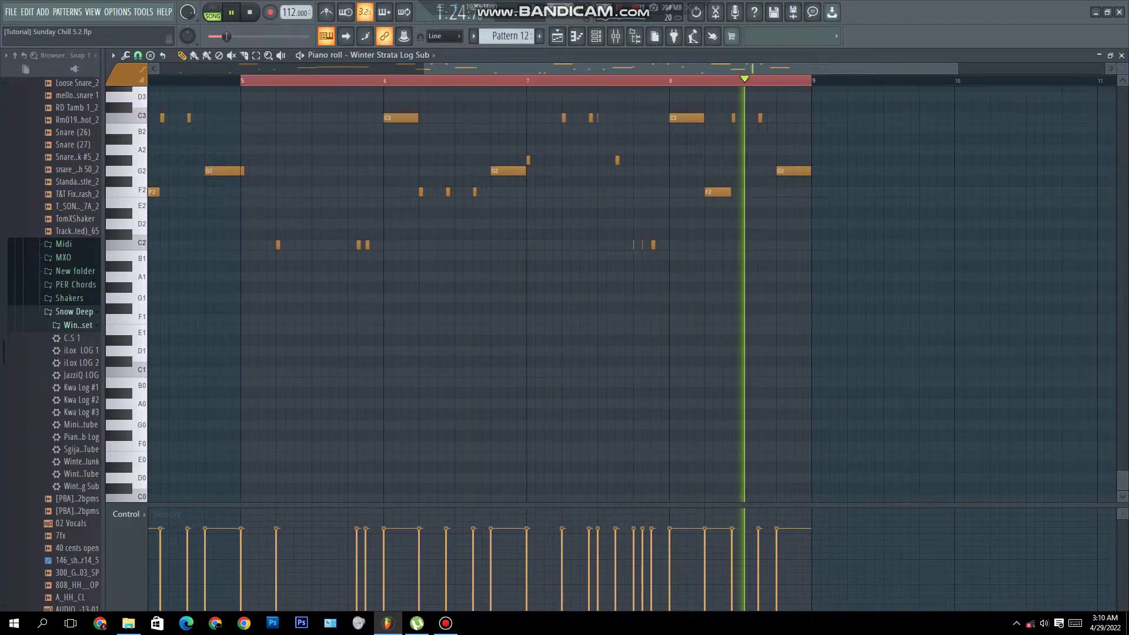
Step: Copy the Winter Strata Log Sub notes into the Piano Hub Log and Winter Clunk channels
click(1122, 55)
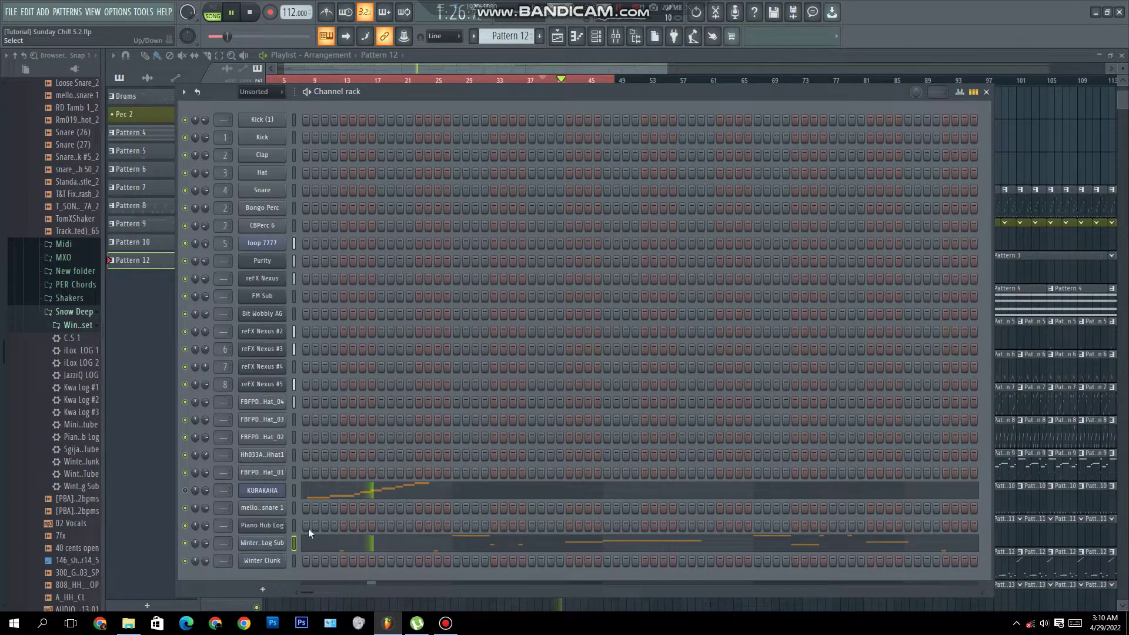
right_click(281, 544)
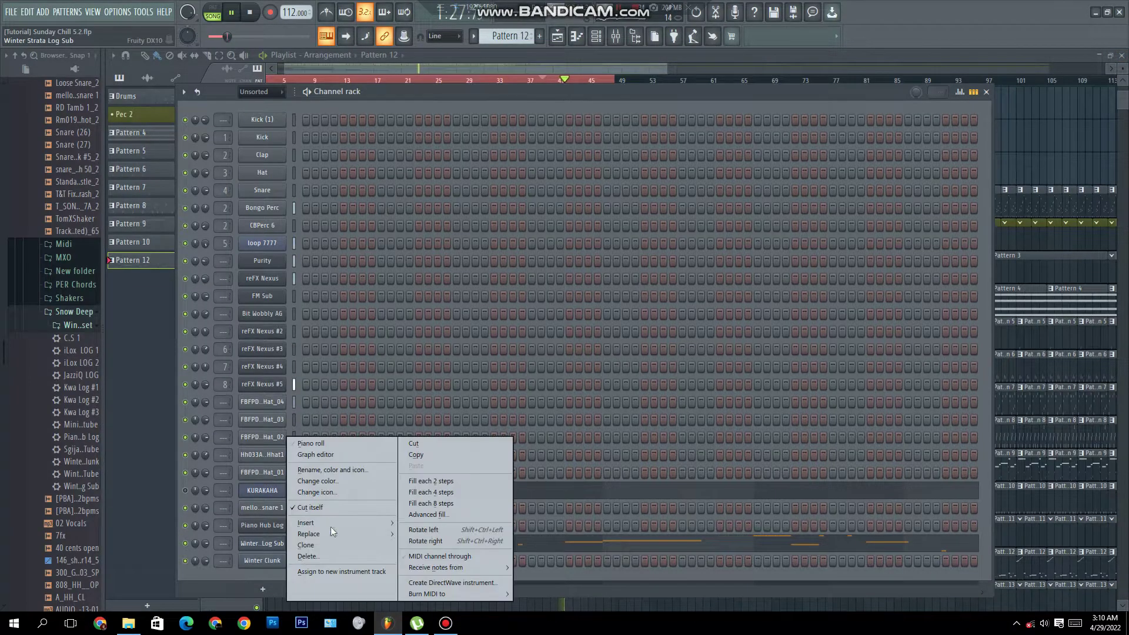
click(414, 456)
right_click(274, 527)
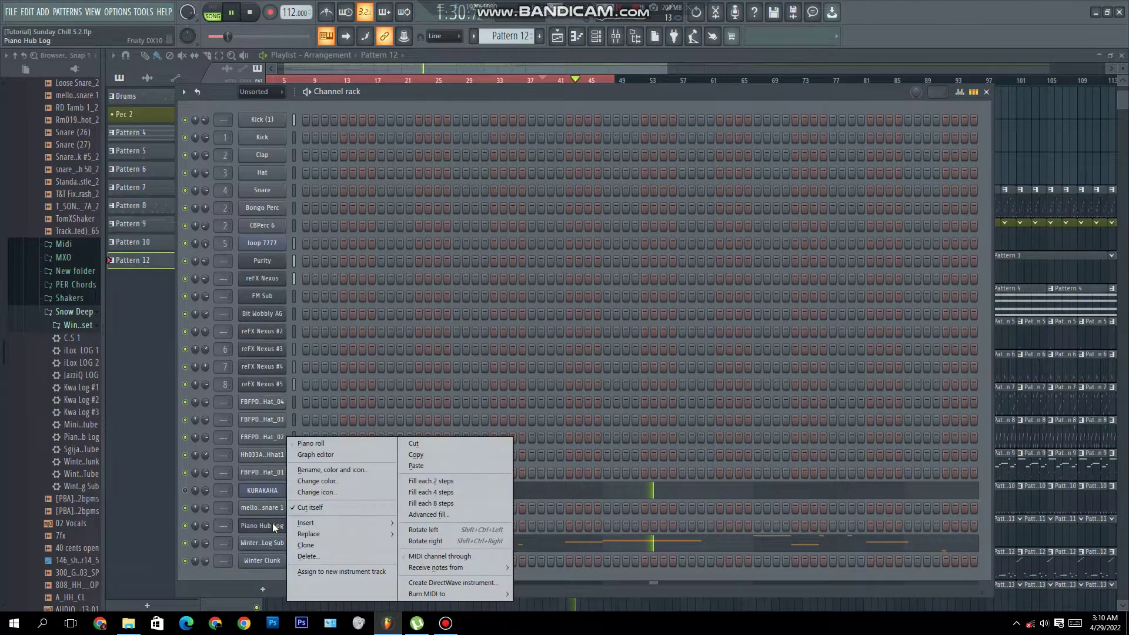
click(416, 466)
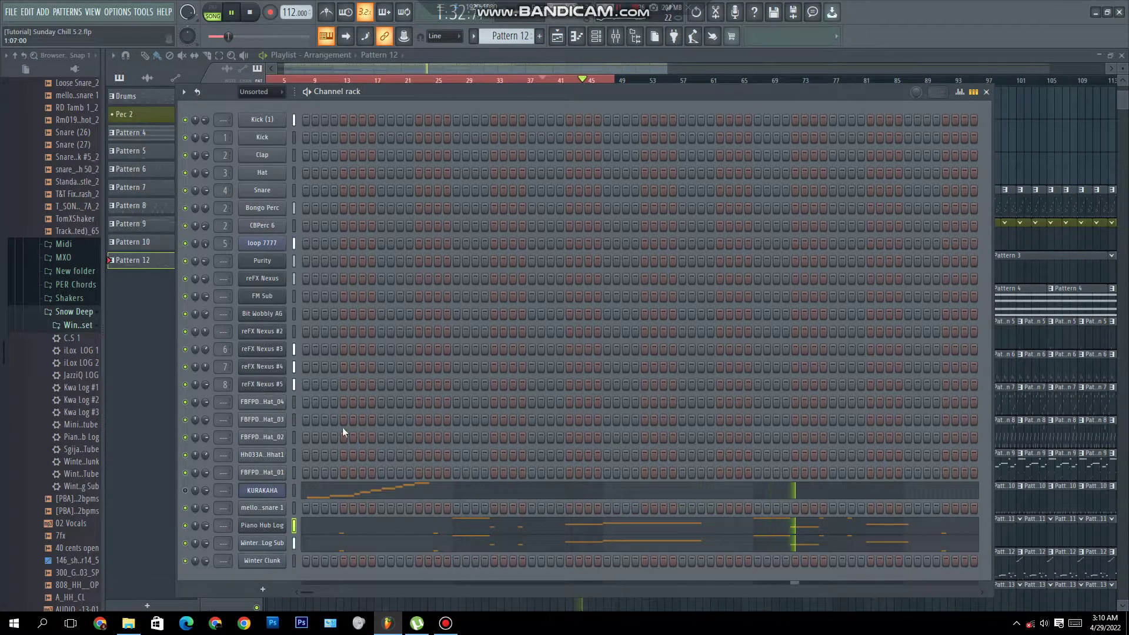
right_click(284, 563)
click(411, 466)
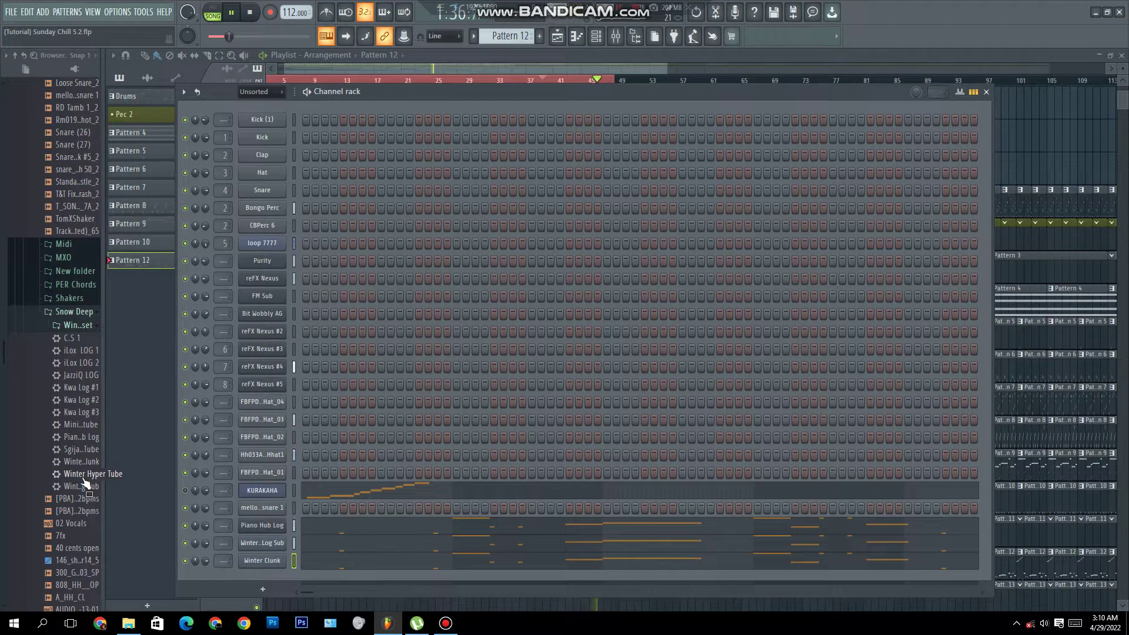
Step: Add a Sytrus channel and load its Machine preset
click(264, 591)
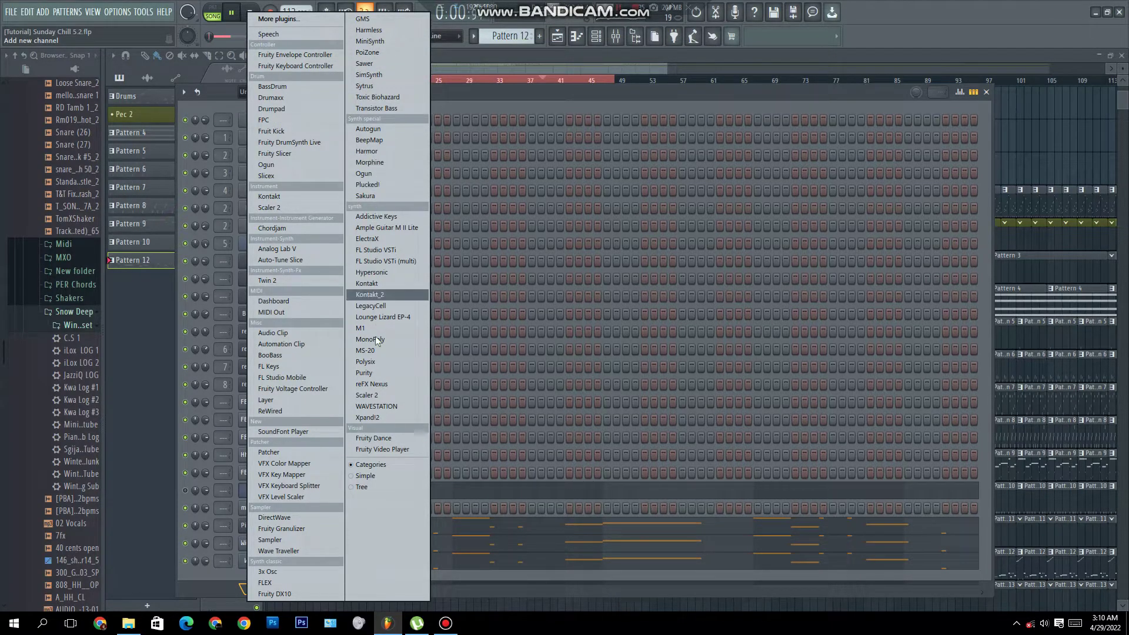
click(364, 86)
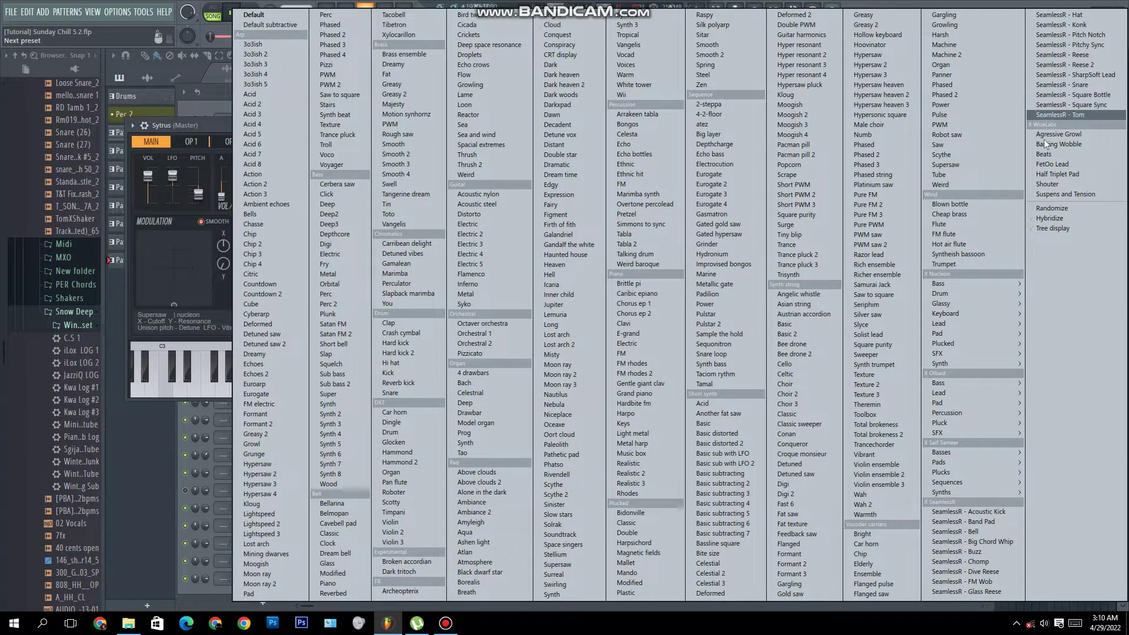
click(954, 47)
click(628, 128)
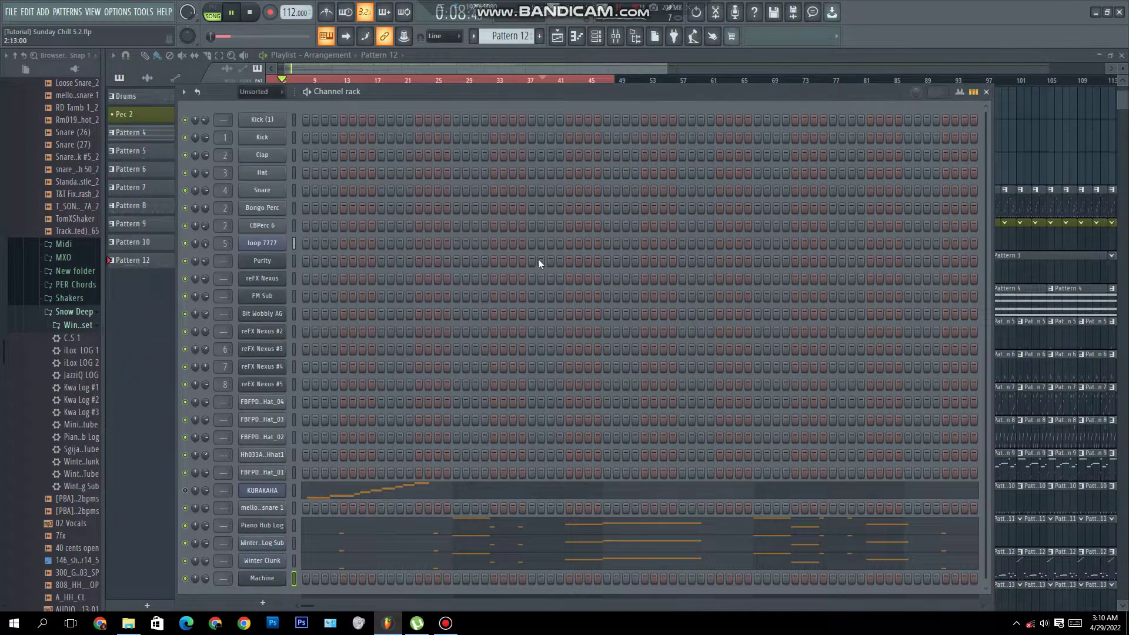
Step: Fill the Machine channel with two-step C5 notes on steps 3 and 11 of every bar through bar 8
right_click(280, 578)
click(309, 444)
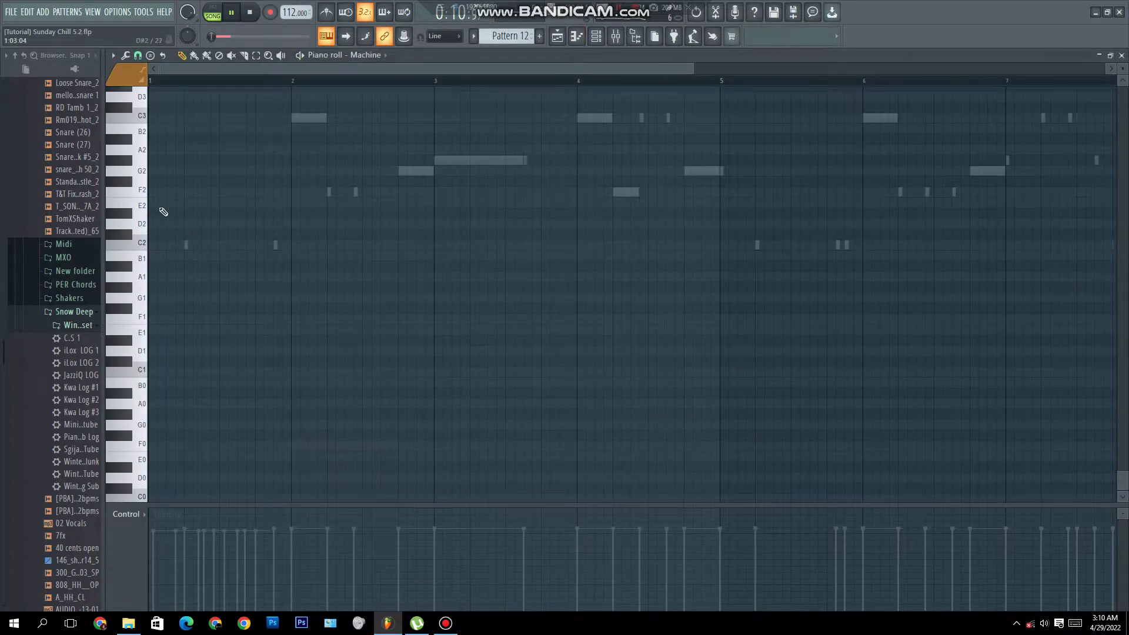
scroll(150, 223, up, 5)
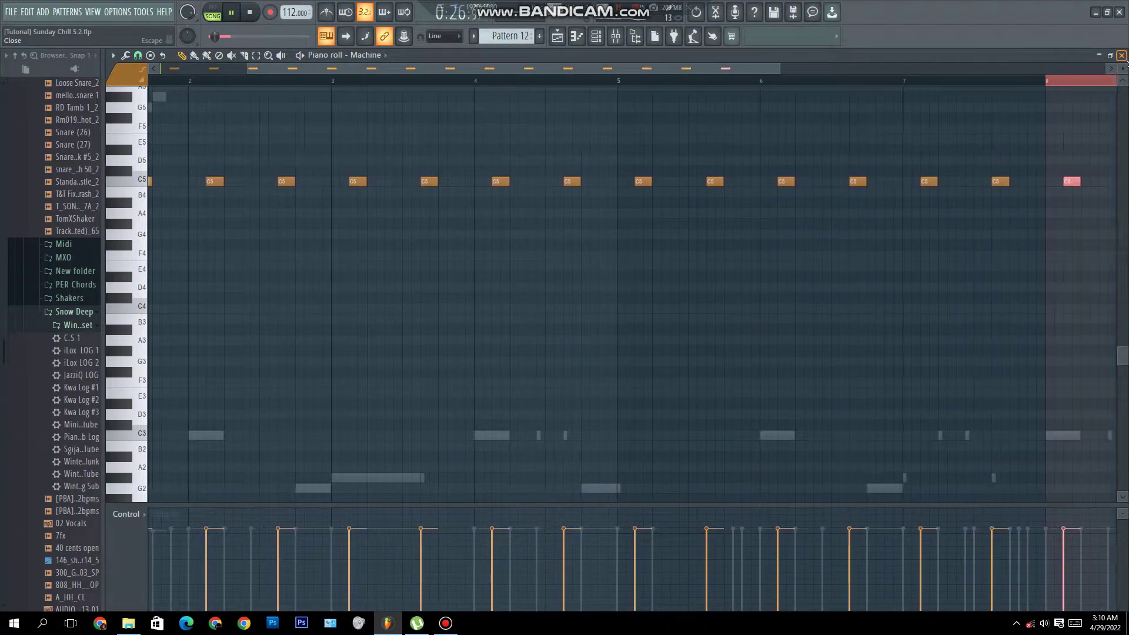
click(1121, 56)
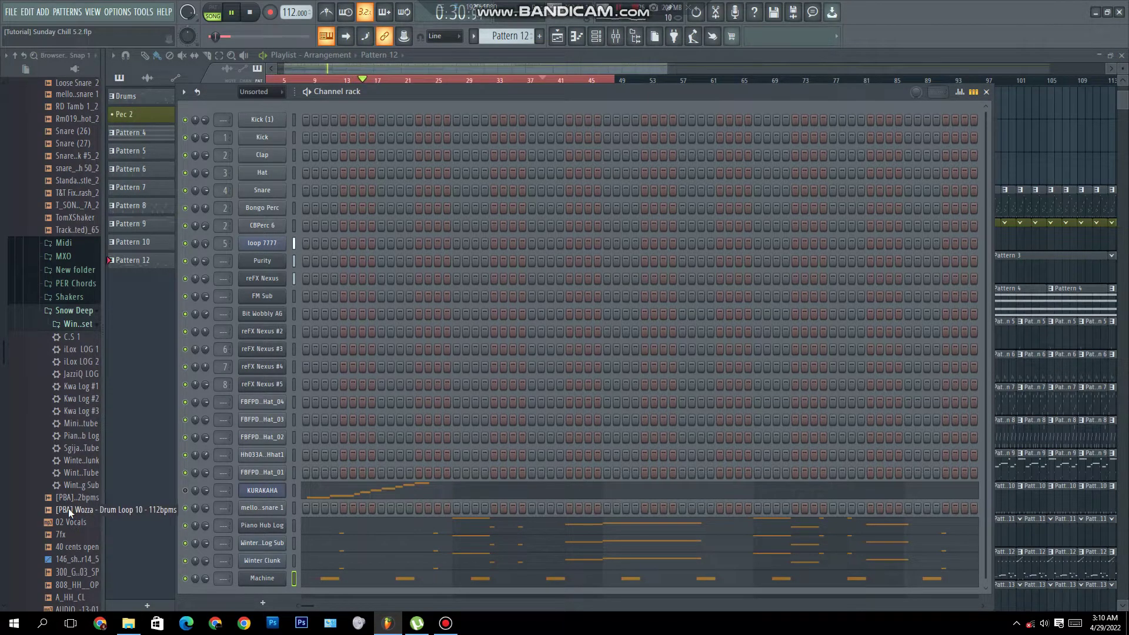
Step: Add the 808_HH__OP sample as a new channel between KURAKAHA and the mellow & sleazy snare
scroll(76, 494, down, 4)
drag(75, 488, 82, 497)
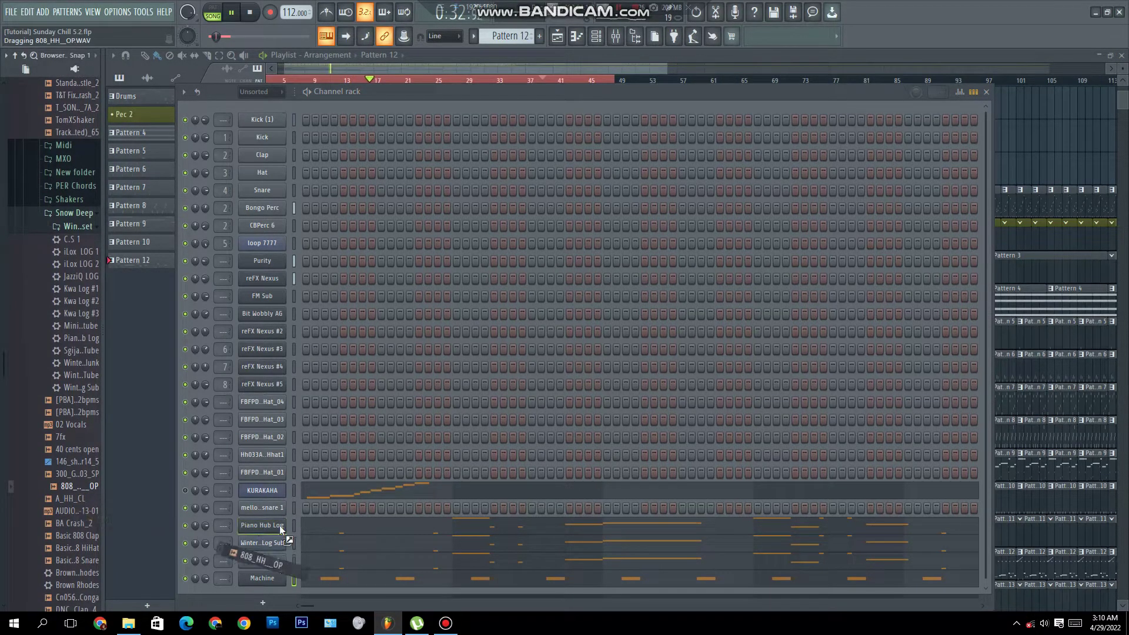
drag(274, 502, 290, 510)
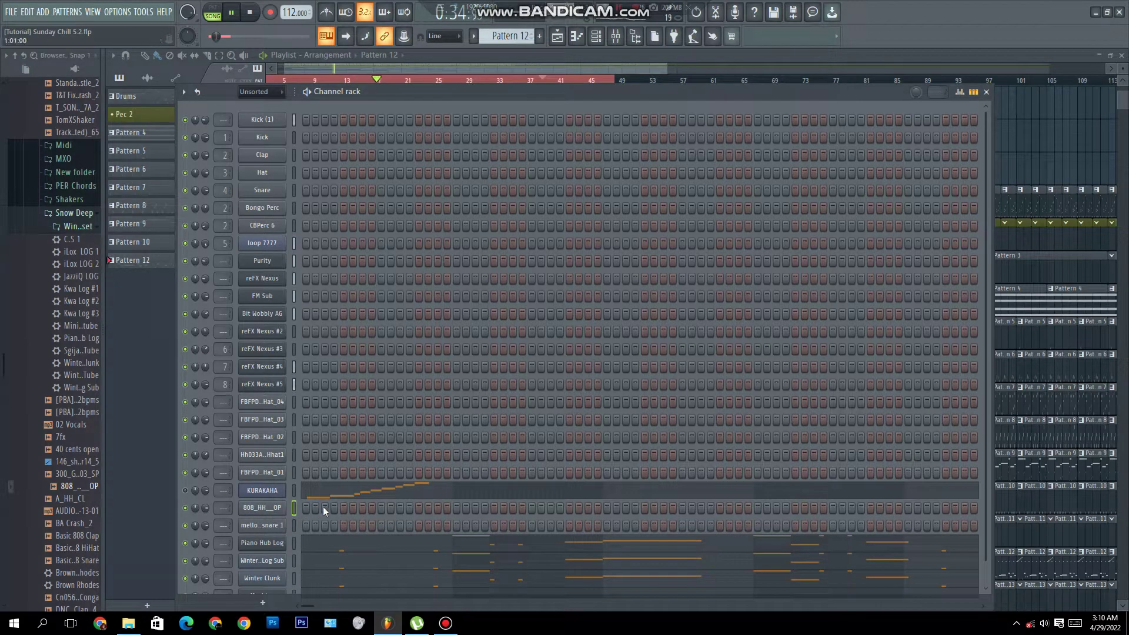
Step: Put a short C5 hi-hat note on the third step of the first beat and duplicate it on every beat through bar 8
right_click(285, 509)
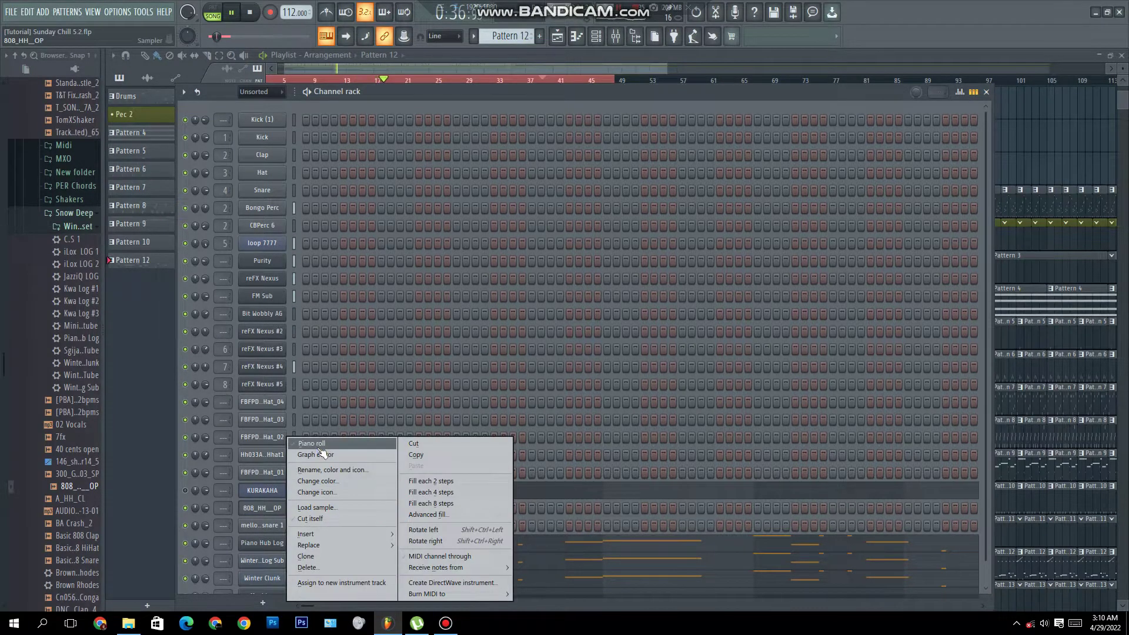
click(317, 444)
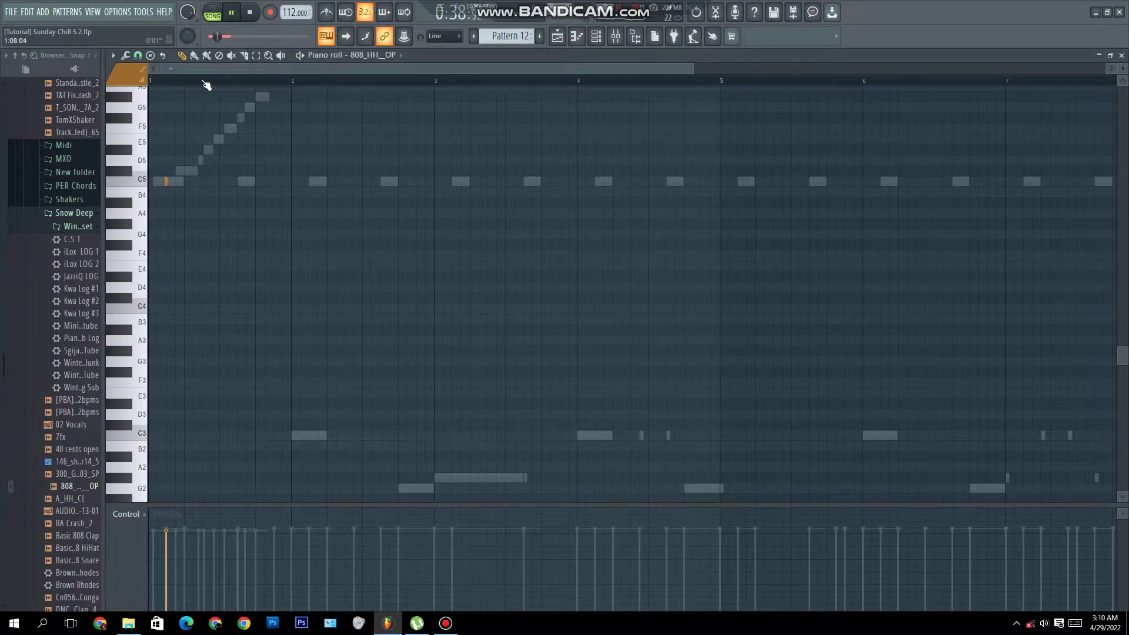
drag(189, 87, 2, 182)
key(ctrl+b)
key(ctrl+b)
key(ctrl+b)
key(ctrl+b)
key(ctrl+b)
key(ctrl+b)
key(ctrl+b)
key(ctrl+b)
key(ctrl+b)
key(ctrl+b)
key(ctrl+b)
key(ctrl+b)
key(ctrl+b)
key(ctrl+b)
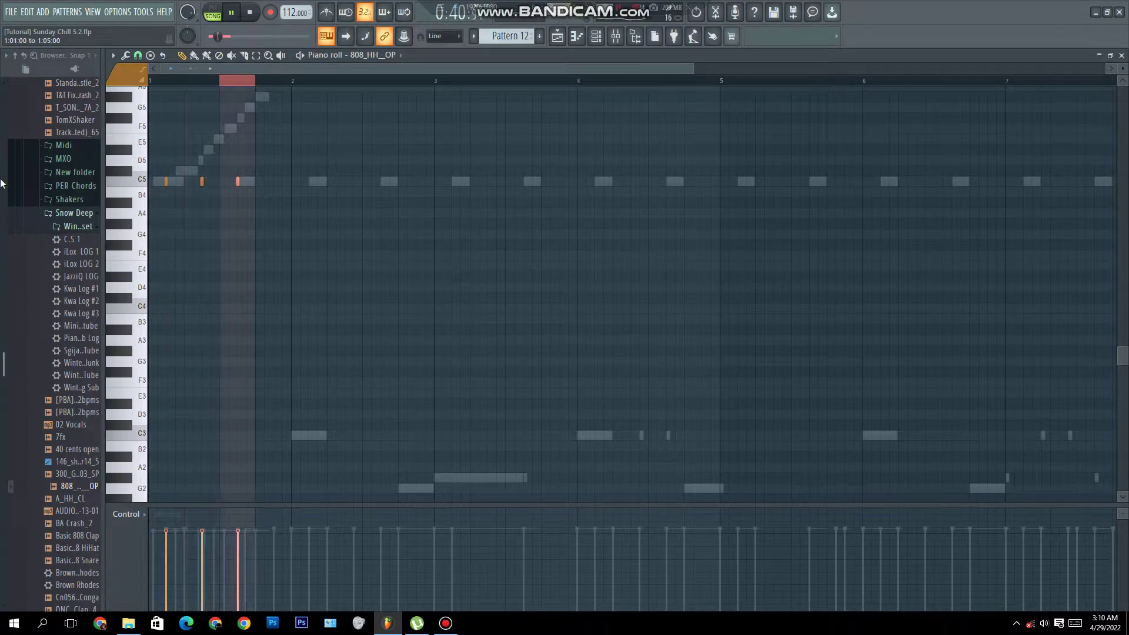
key(ctrl+b)
key(ctrl+b)
key(ctrl+b)
key(ctrl+b)
key(ctrl+b)
key(ctrl+b)
key(ctrl+b)
key(ctrl+b)
key(ctrl+b)
key(ctrl+b)
key(ctrl+b)
key(ctrl+b)
key(ctrl+b)
key(ctrl+b)
key(ctrl+b)
key(ctrl+b)
key(ctrl+b)
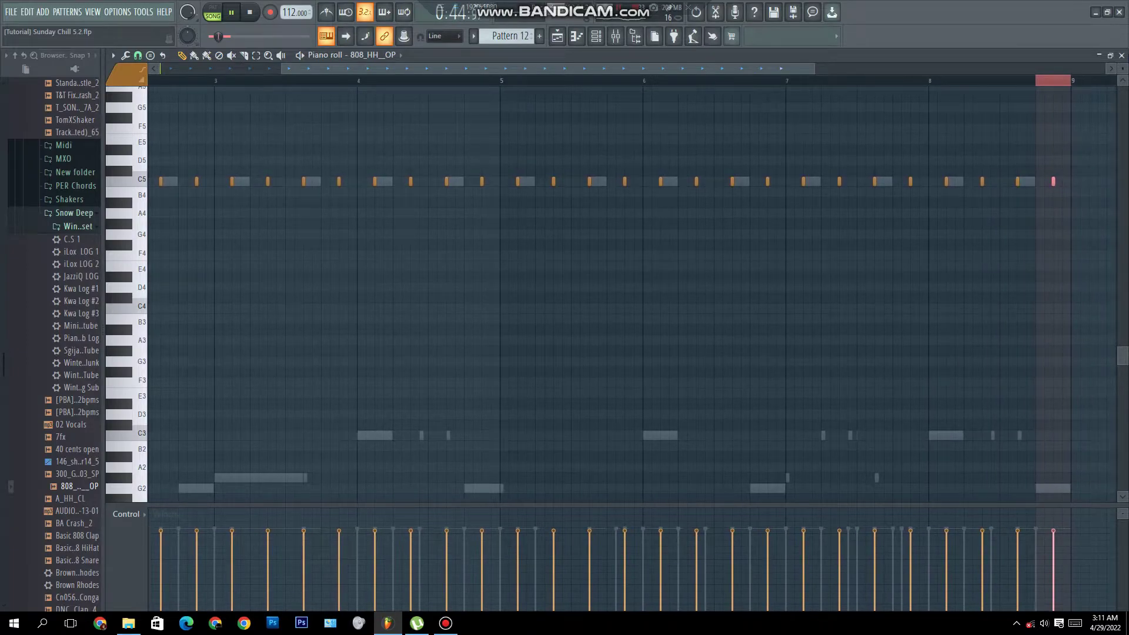
click(1121, 55)
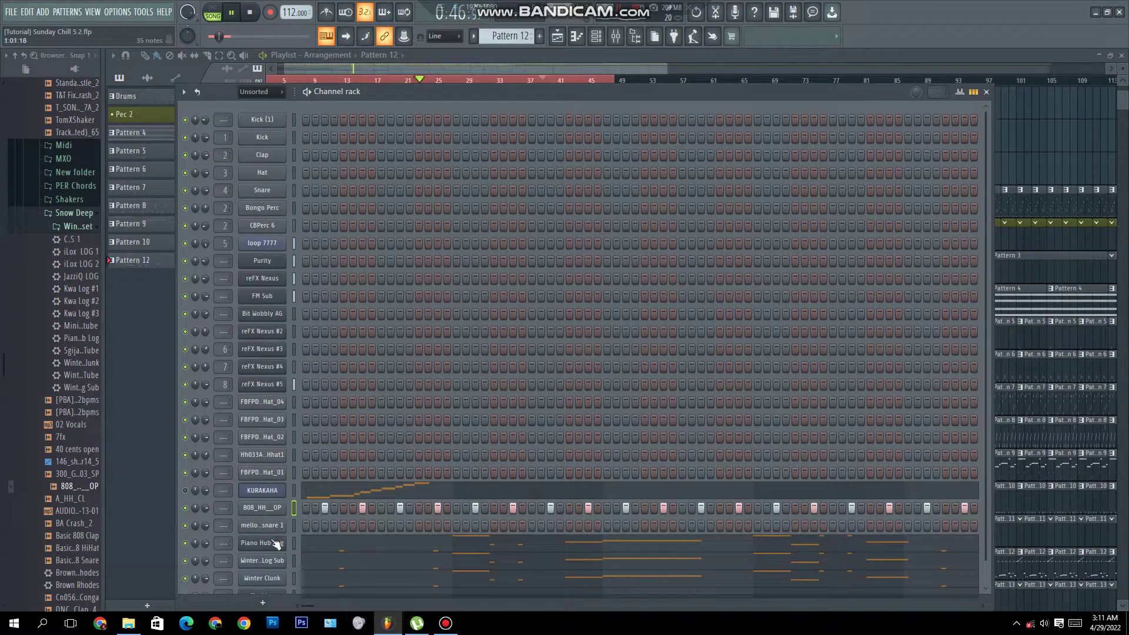
Step: Add short C5 notes to mellow & sleazy snare 1 on bar 1 steps 5, 15, bar 2 steps 5, 8, 13, and bar 3 steps 1, 11
right_click(254, 527)
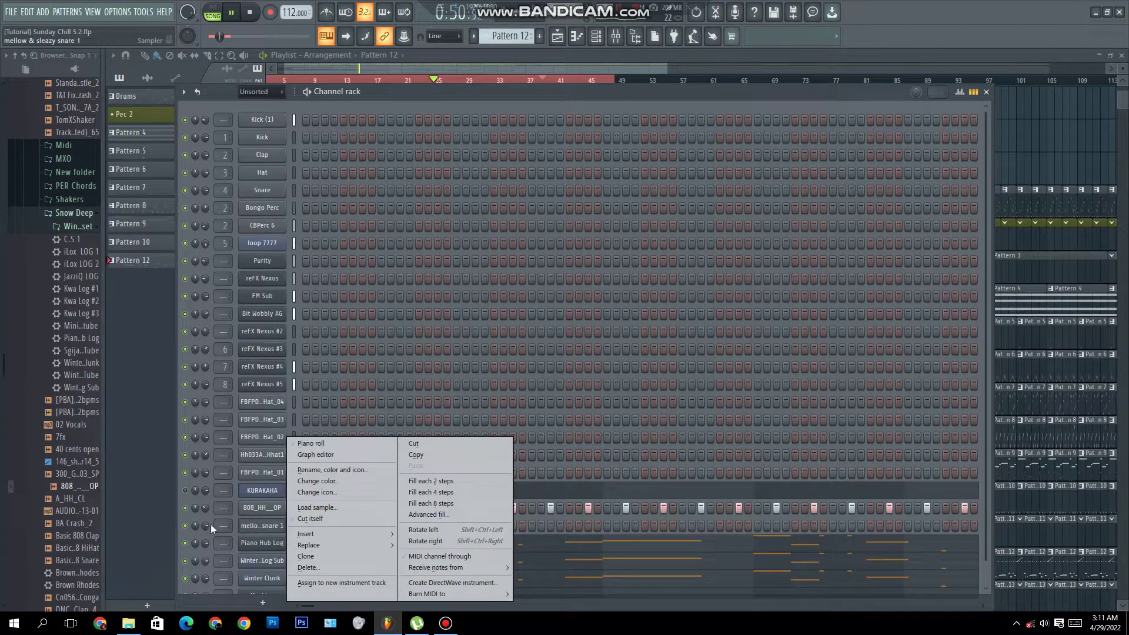
click(211, 529)
right_click(263, 527)
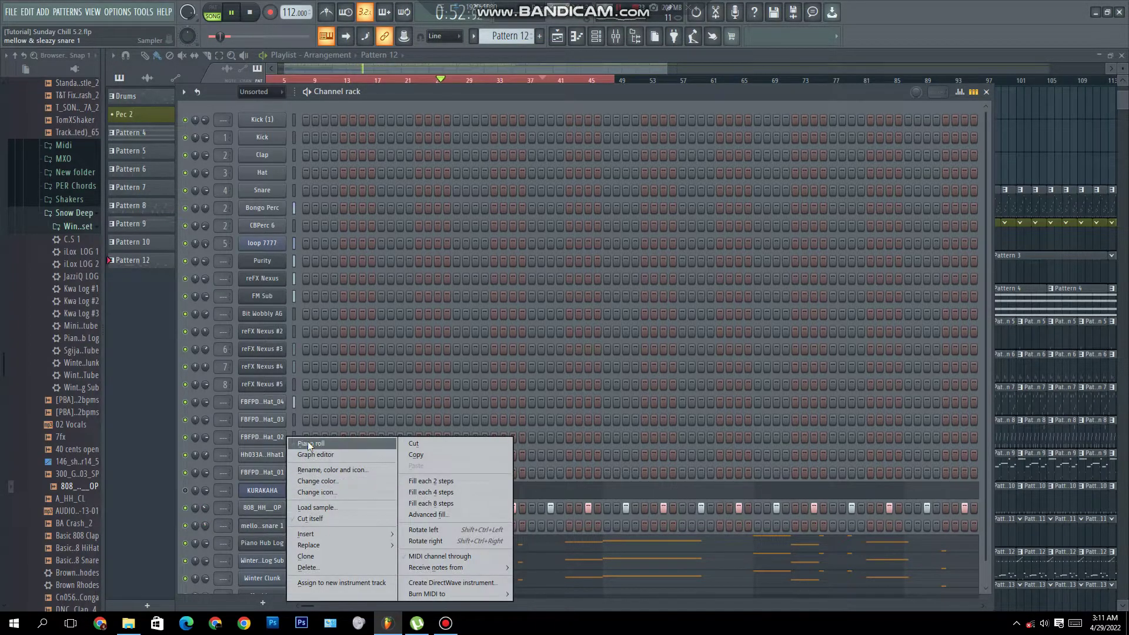
click(297, 443)
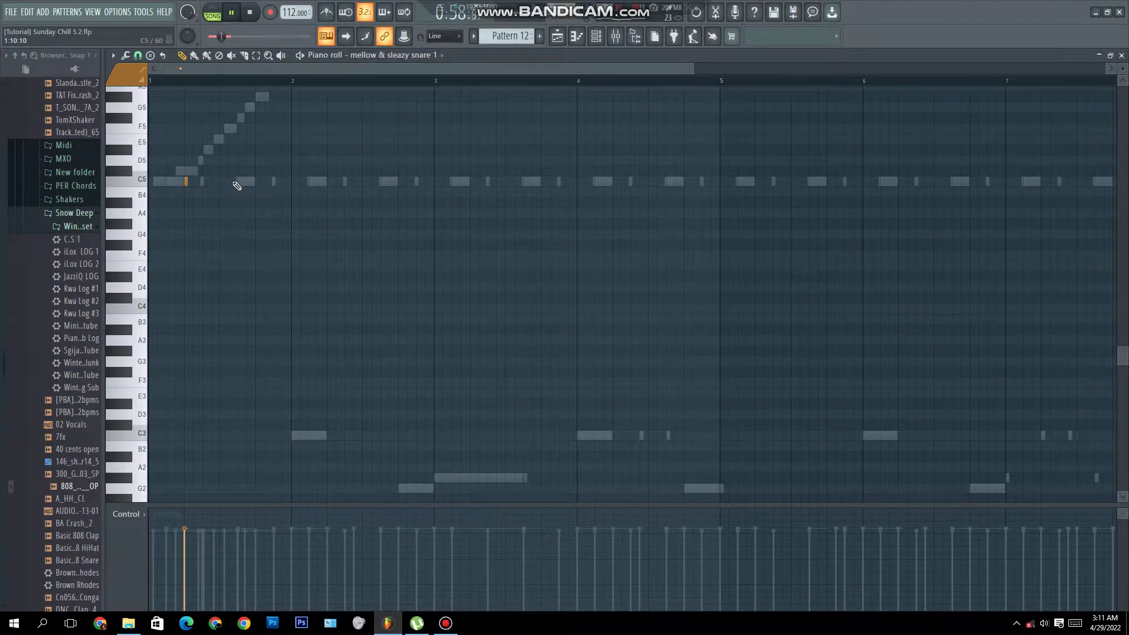
scroll(235, 184, down, 4)
scroll(235, 184, up, 4)
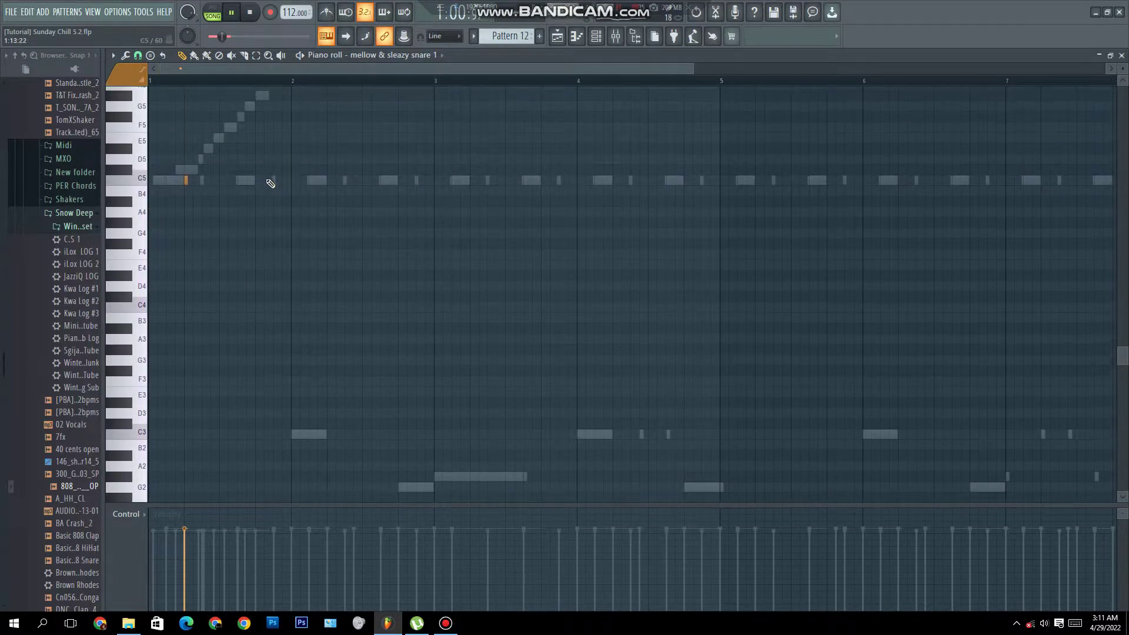
scroll(305, 197, down, 5)
scroll(312, 204, up, 4)
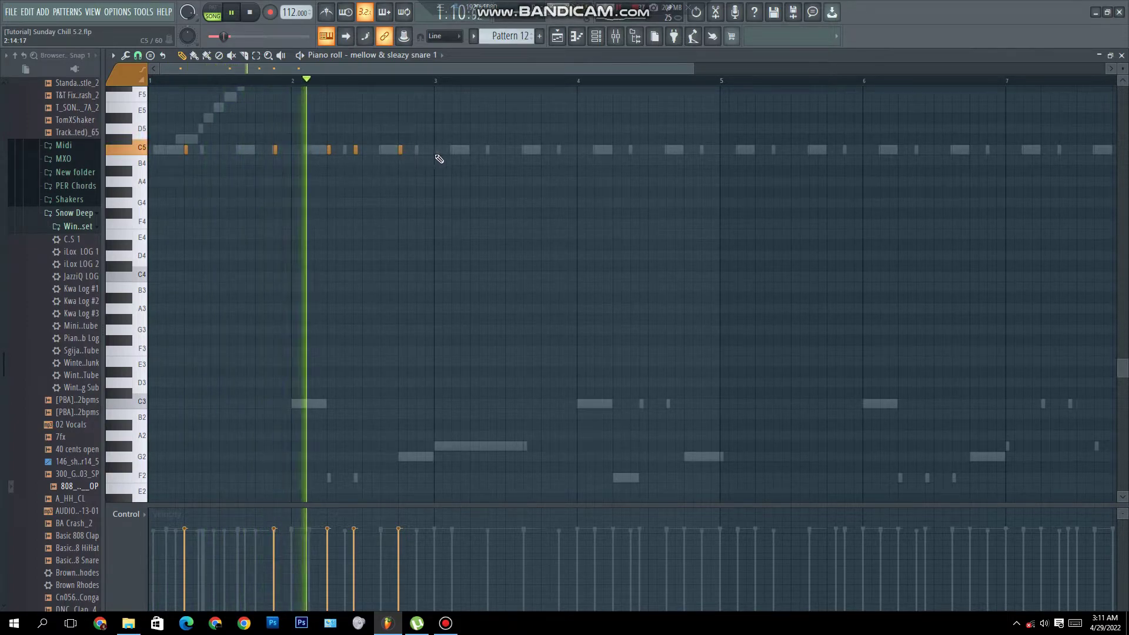
key(z)
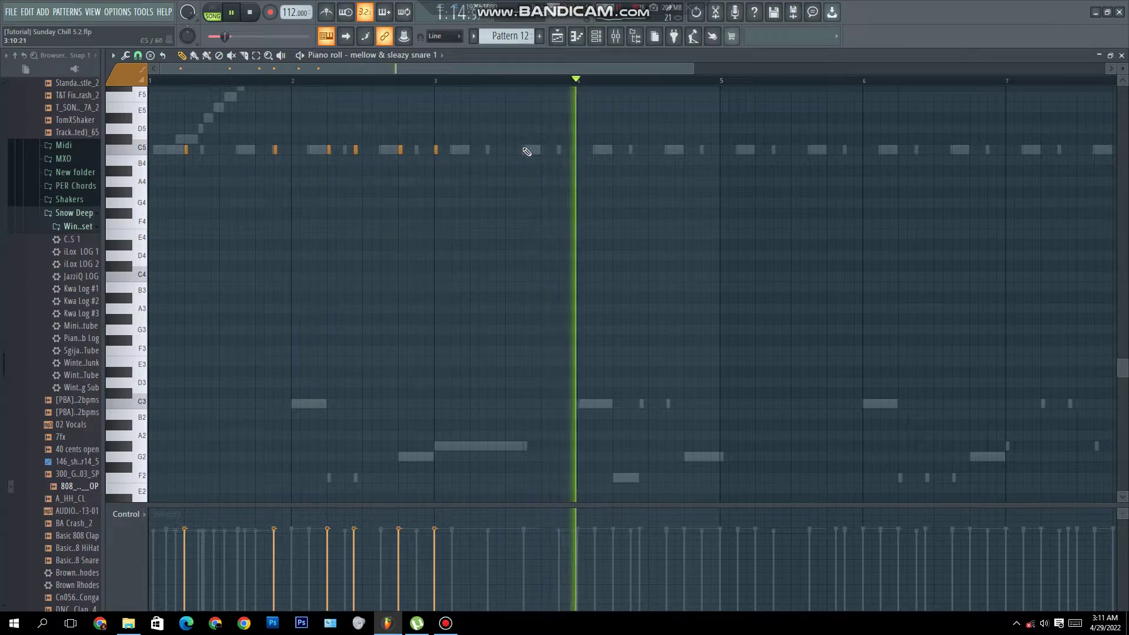
key(space)
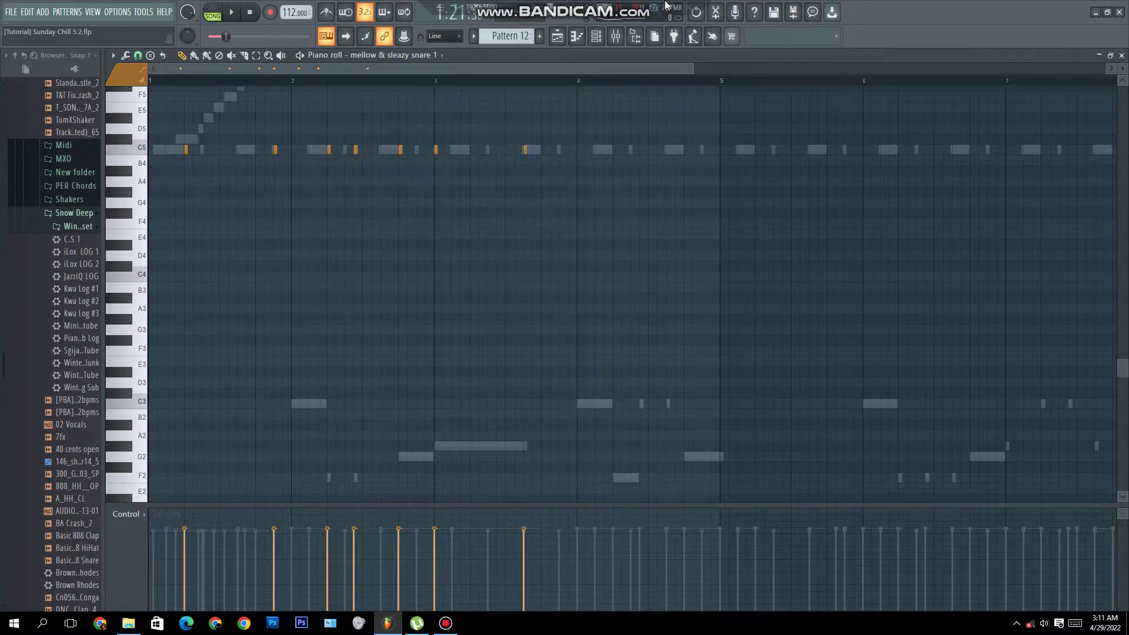
Step: Lower the channel volume to 19% in the channel rack and return to the snare's piano roll
click(596, 36)
scroll(221, 531, down, 2)
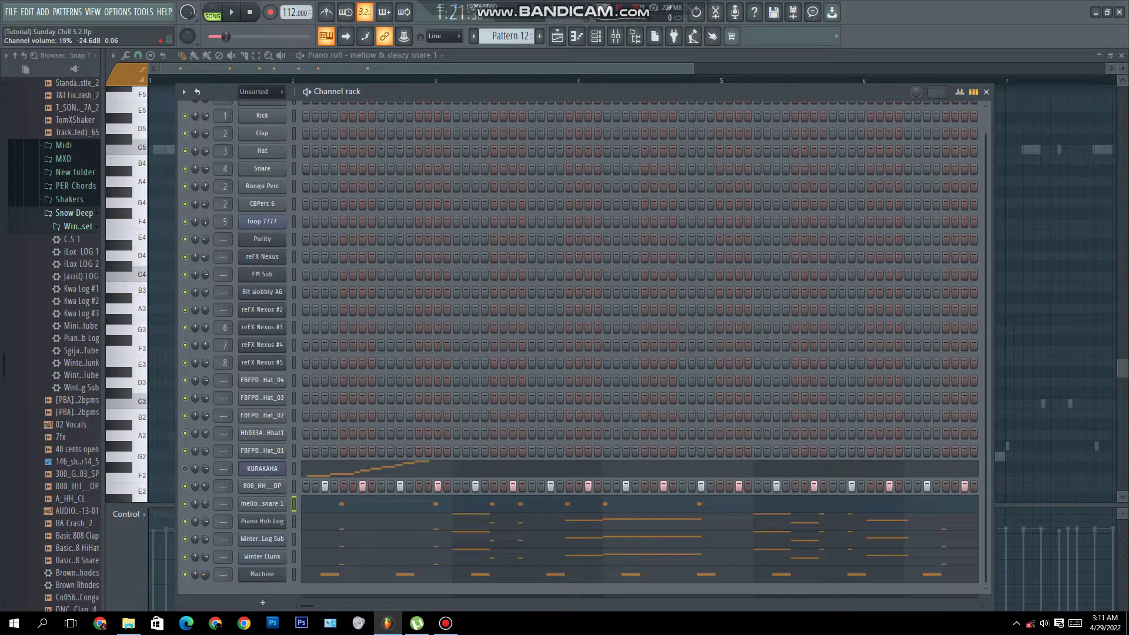
key(F6)
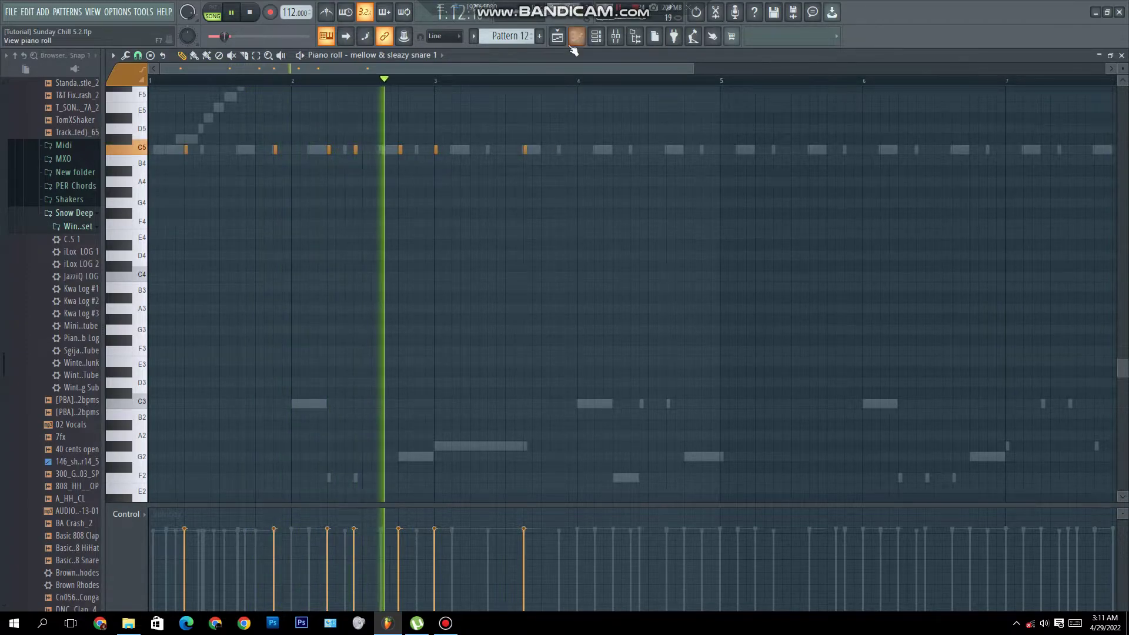
Step: Add short C5 snare notes on steps 8 and 15 of bar 3 and steps 8, 11 and 14 of bar 4
click(497, 152)
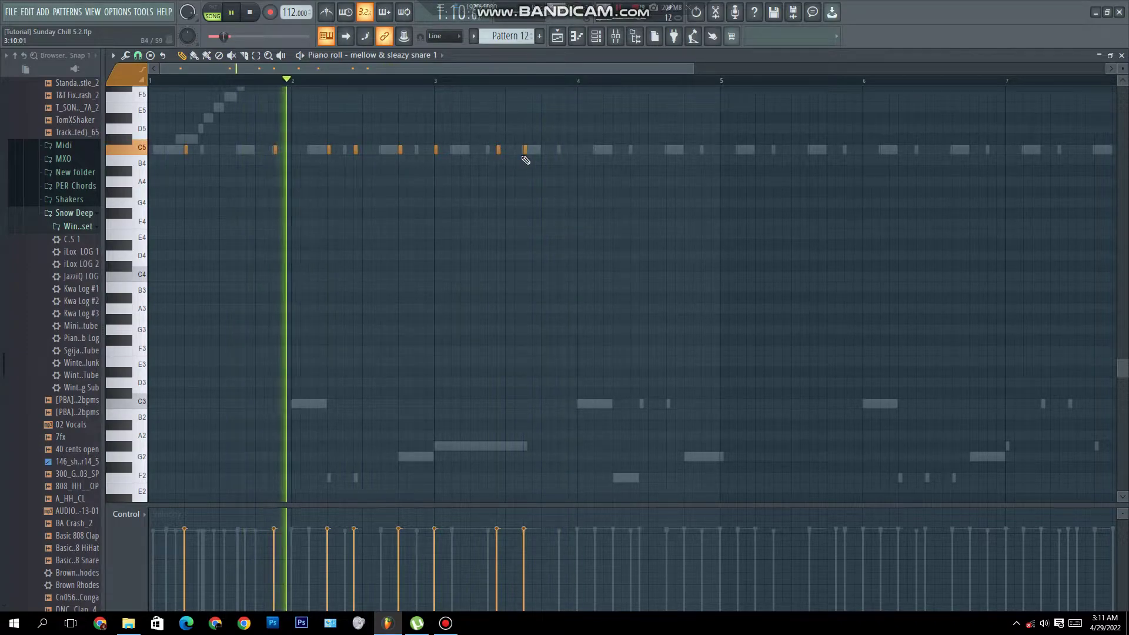
click(560, 150)
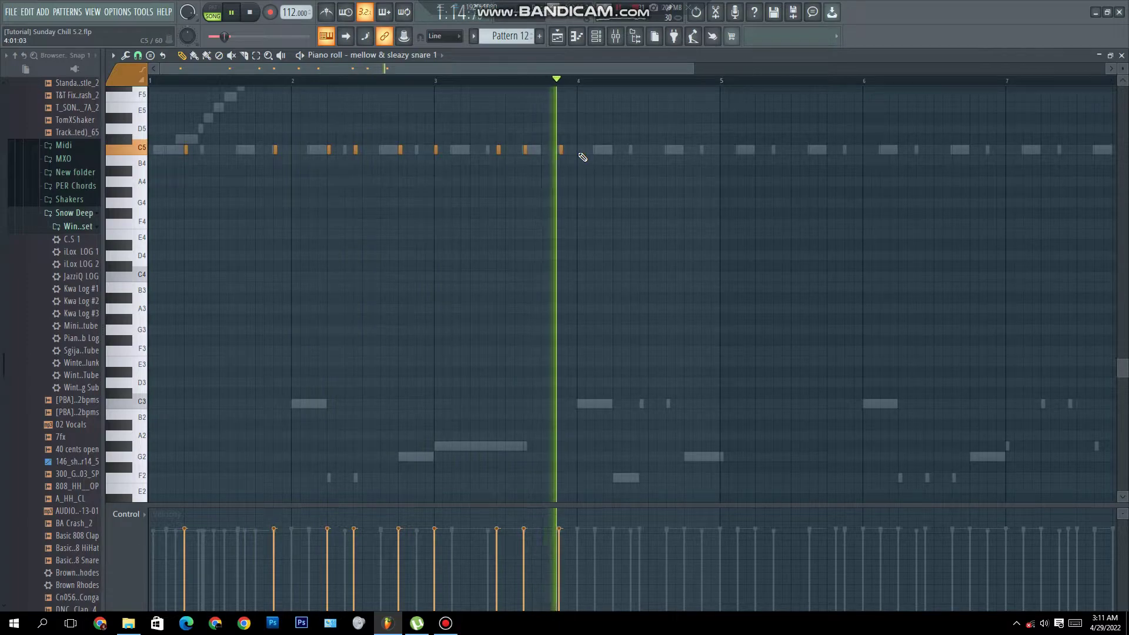
key(space)
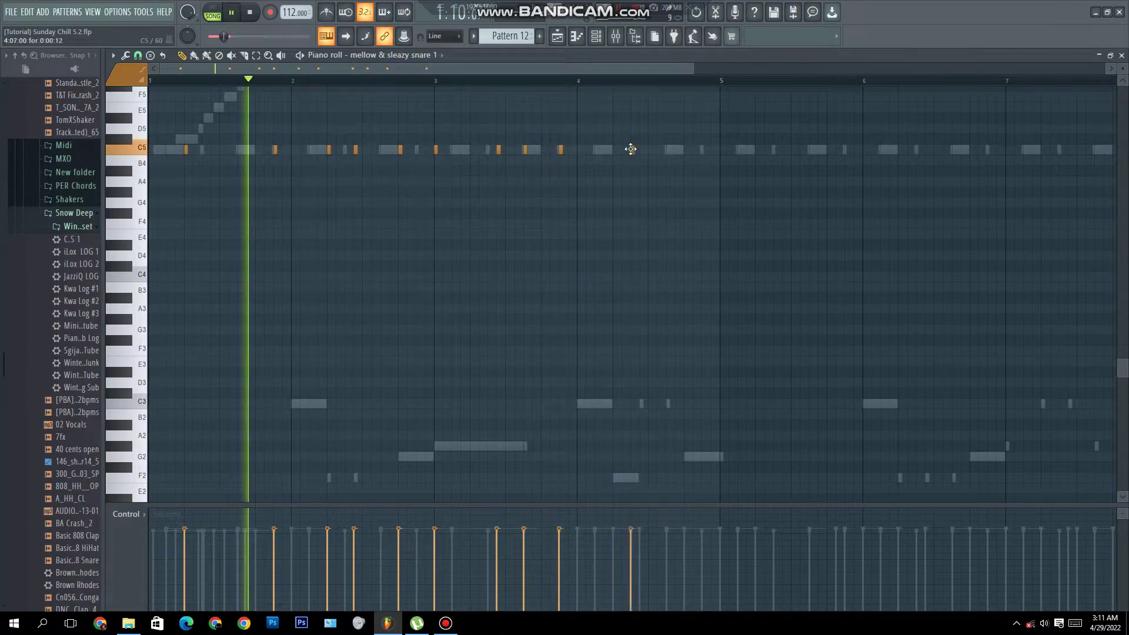
click(663, 149)
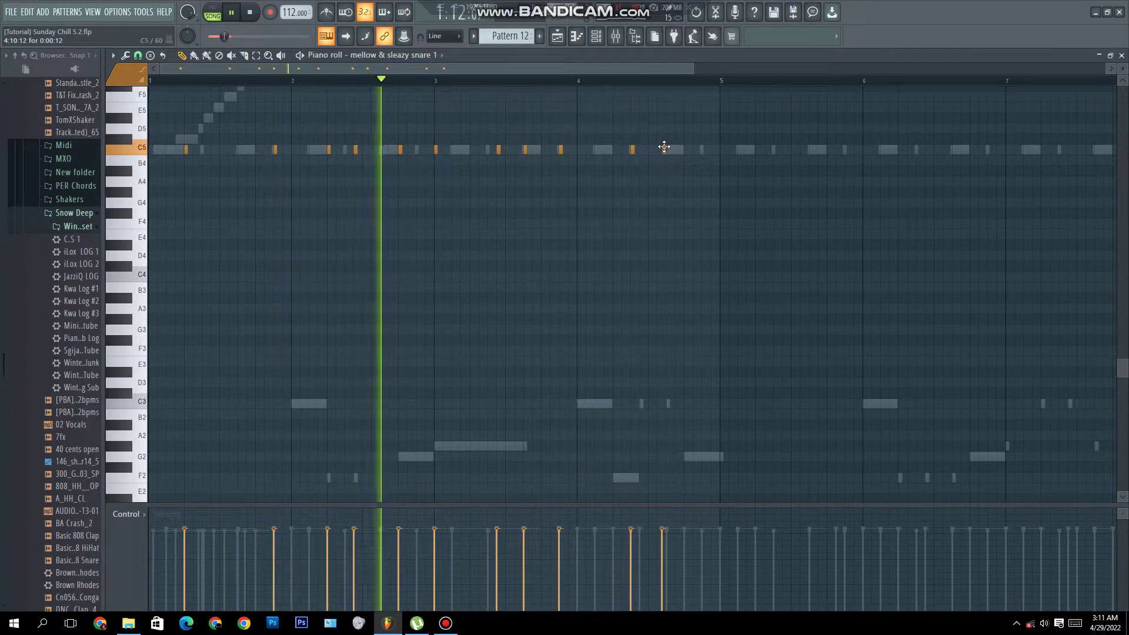
click(694, 148)
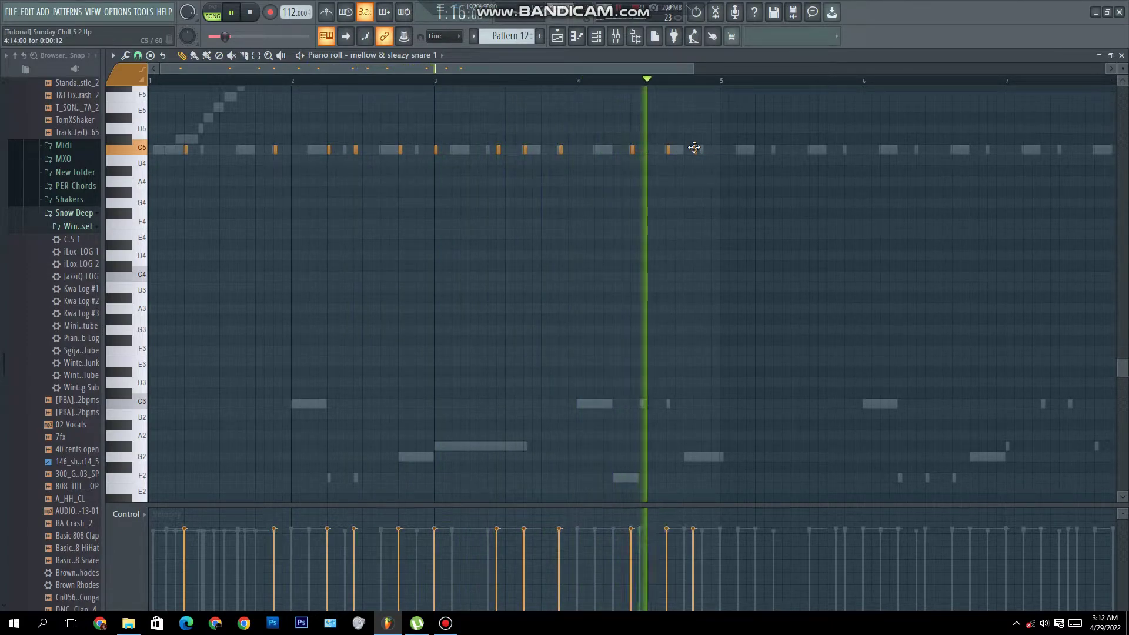
right_click(635, 150)
click(641, 151)
Step: Duplicate the first four bars of snare notes into bars 5 to 8 and add C5 notes on steps 8 and 12 of bar 5
drag(718, 81, 1, 97)
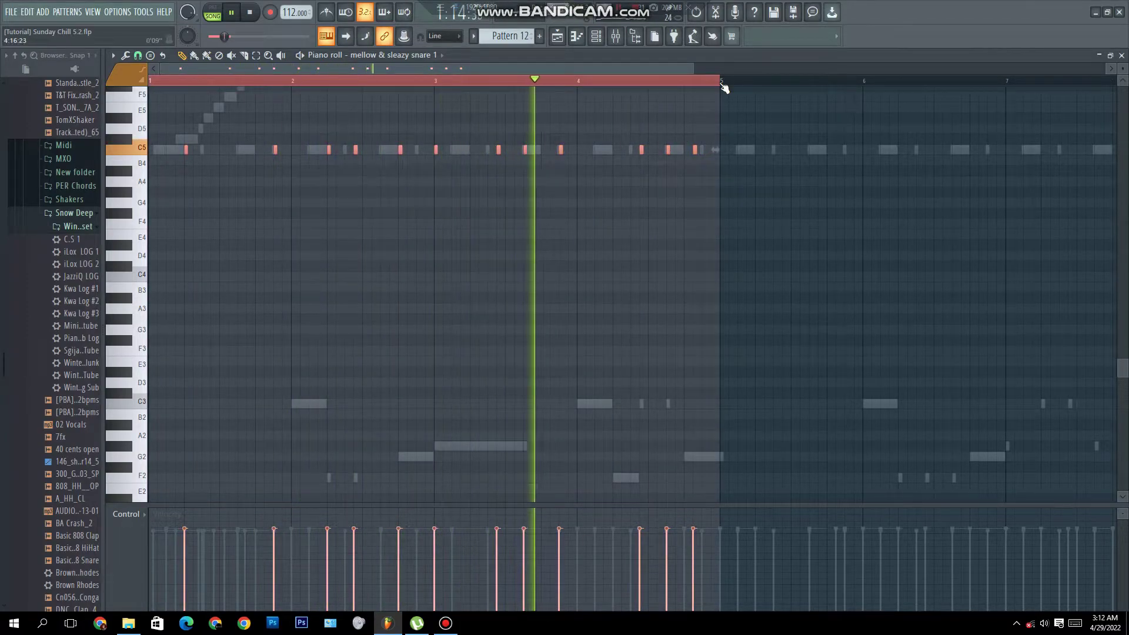
key(ctrl+b)
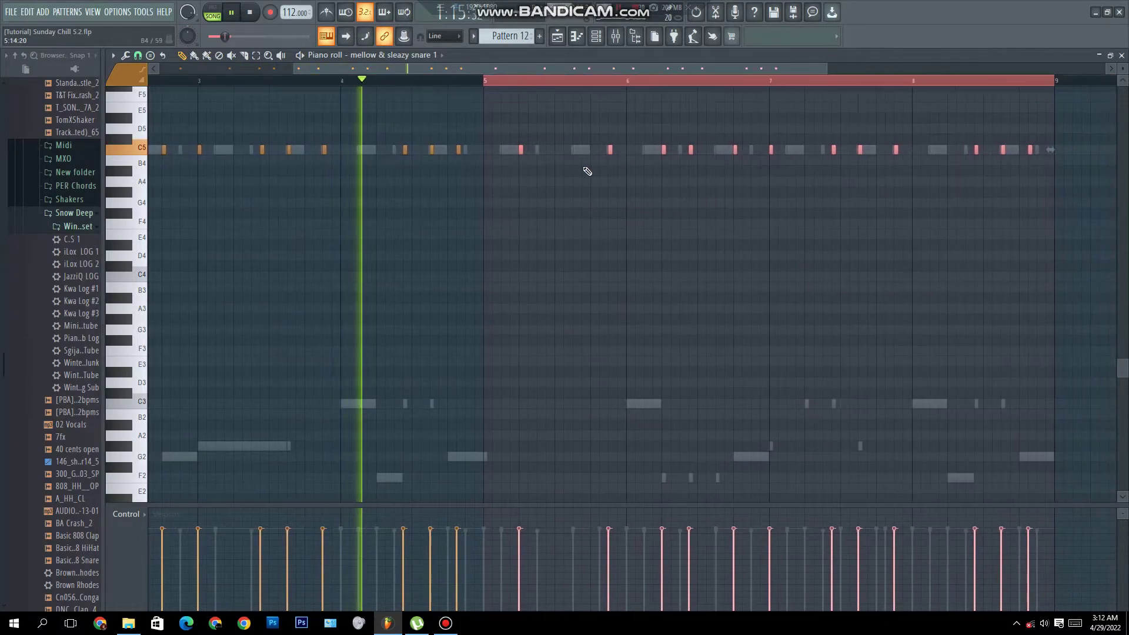
click(542, 150)
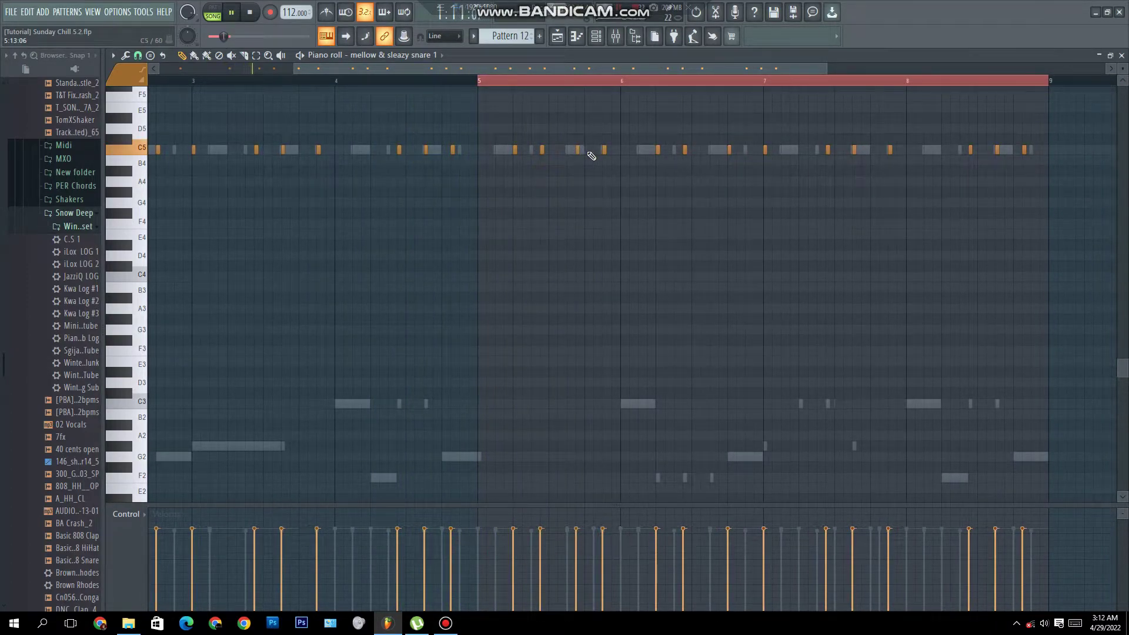
Step: Try extra short C5 snare notes at the end of bar 5, remove them, and move the step 12 note to step 11
click(609, 151)
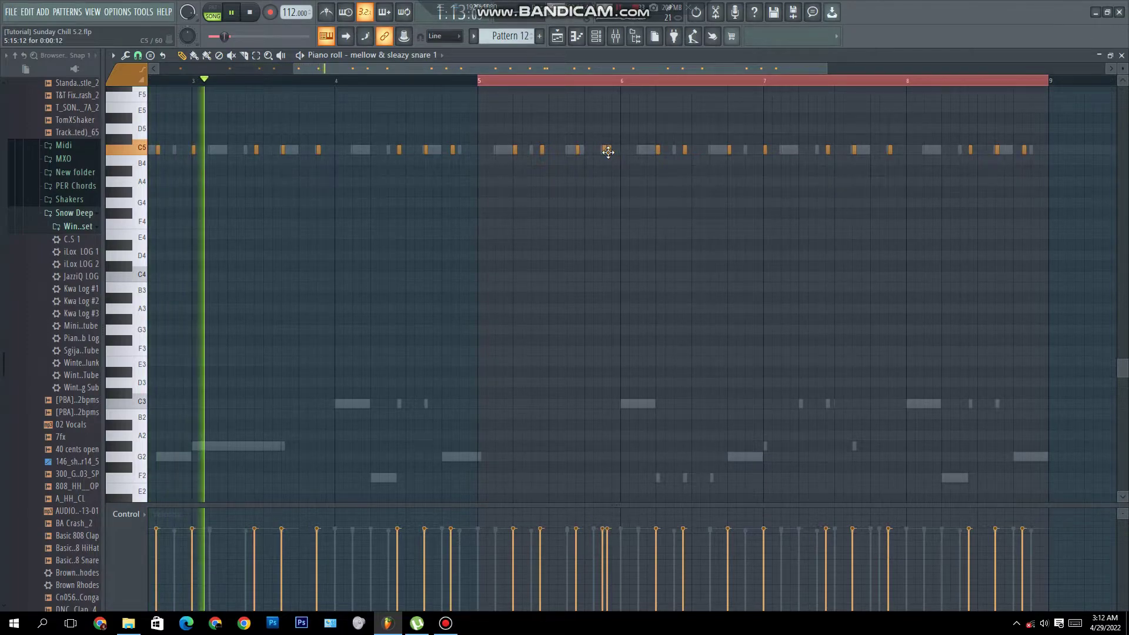
click(615, 151)
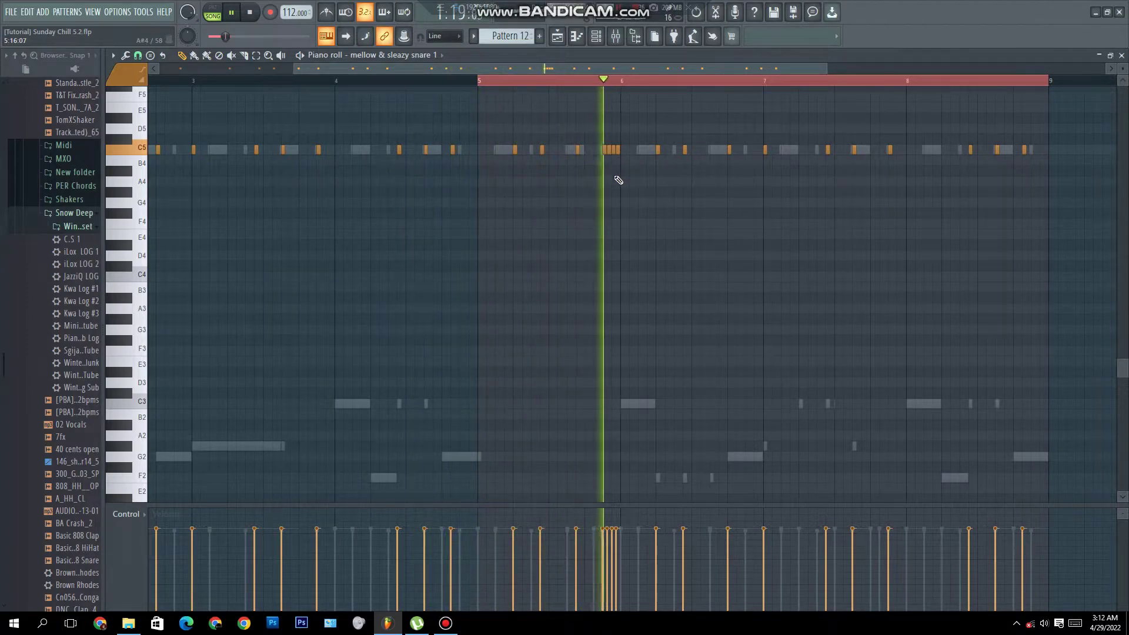
click(547, 88)
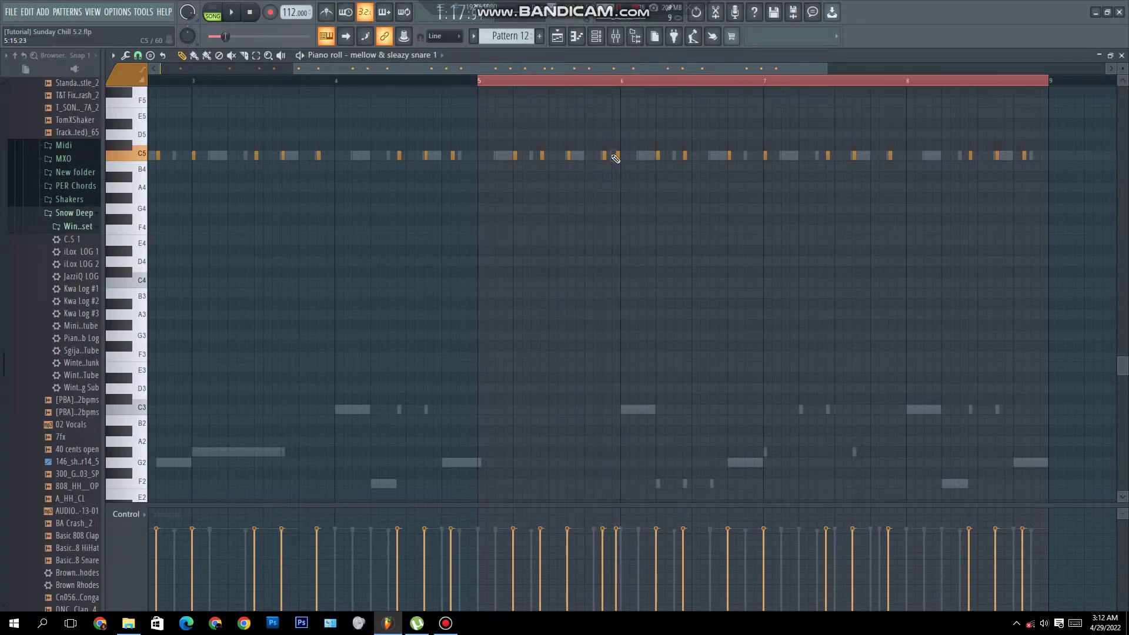
right_click(607, 156)
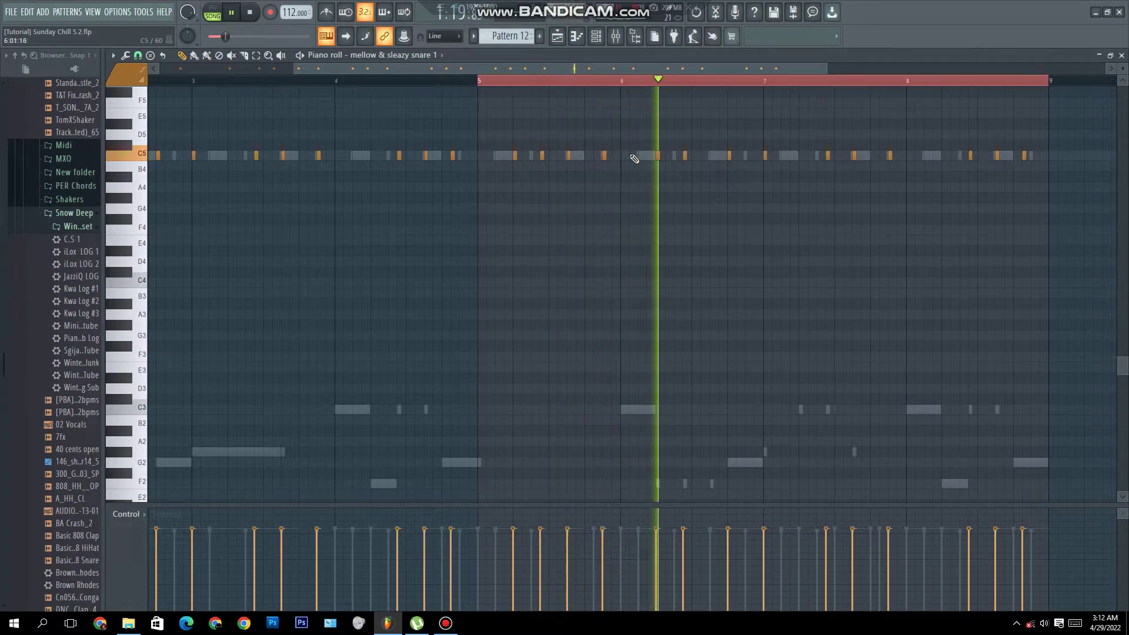
Step: Add short C5 snare notes on step 1 and both halves of step 7 in bar 6, reducing the velocity of the step 7 notes
click(630, 156)
key(space)
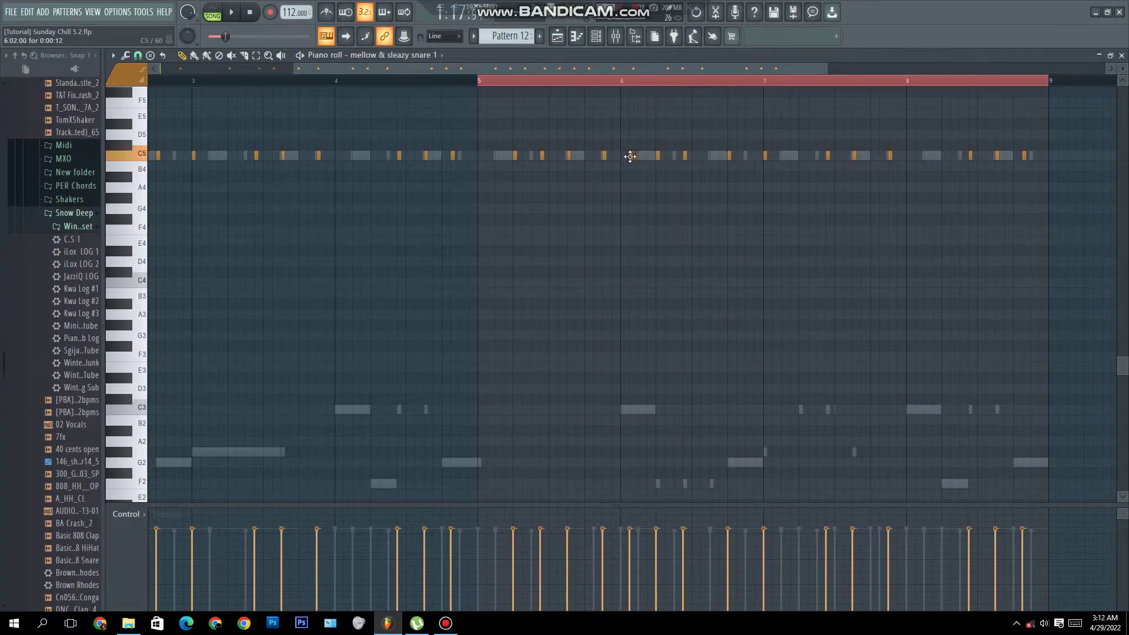
drag(623, 156, 614, 156)
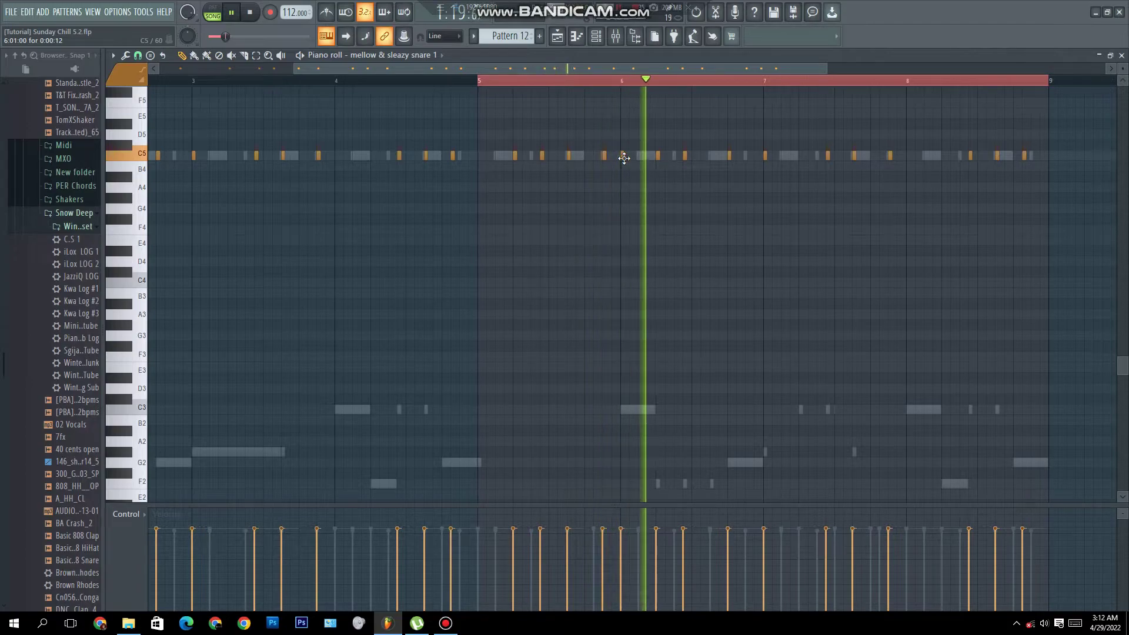
key(space)
key(space)
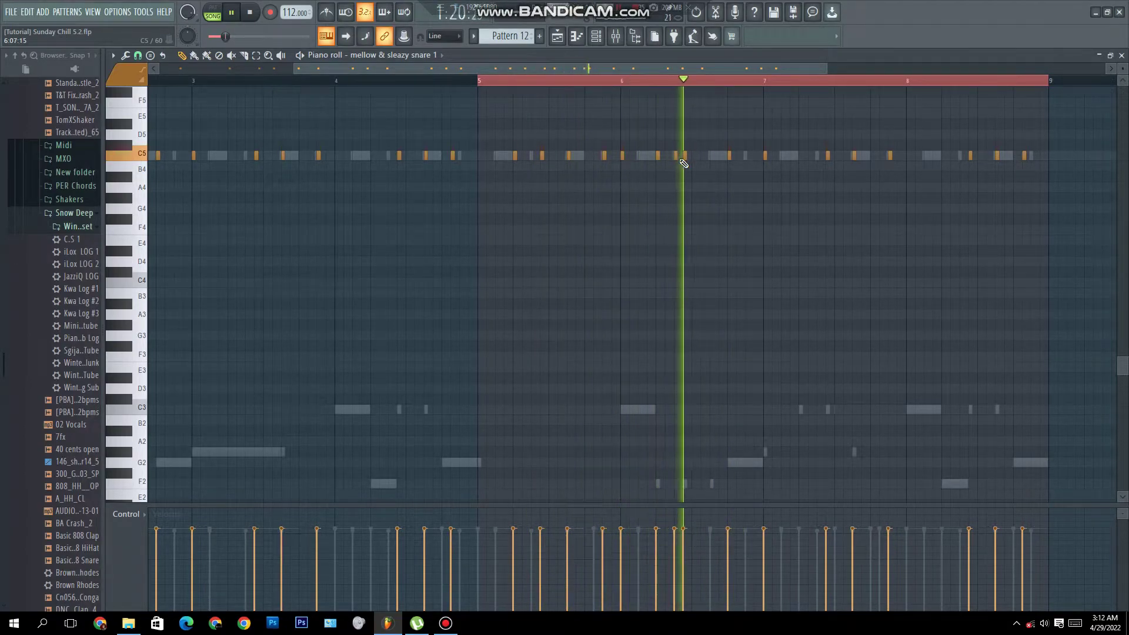
click(678, 155)
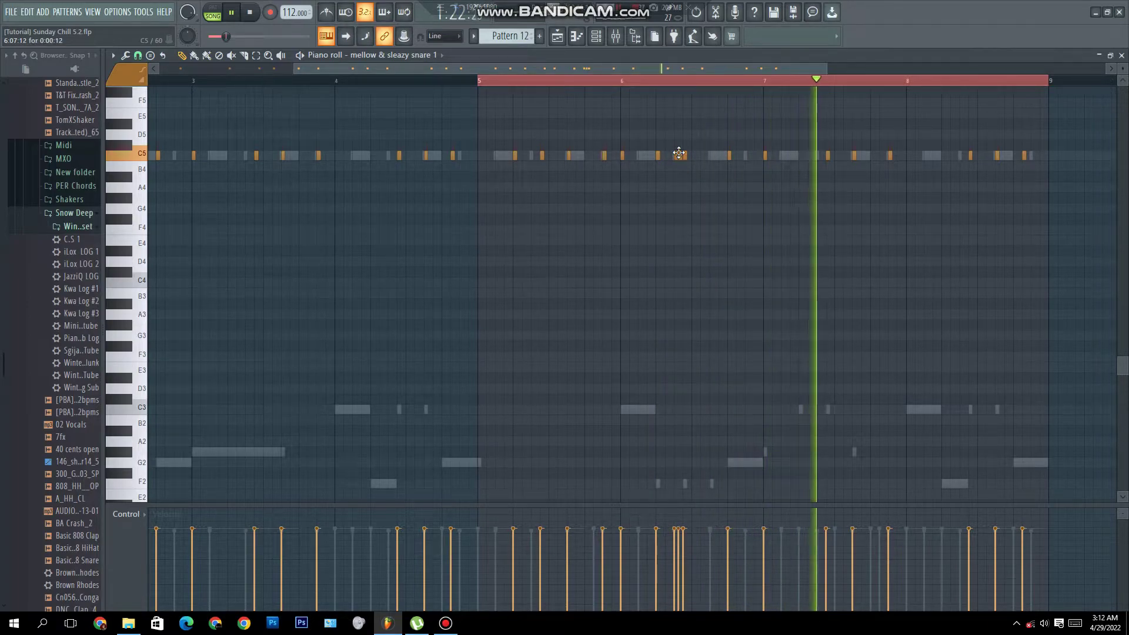
key(space)
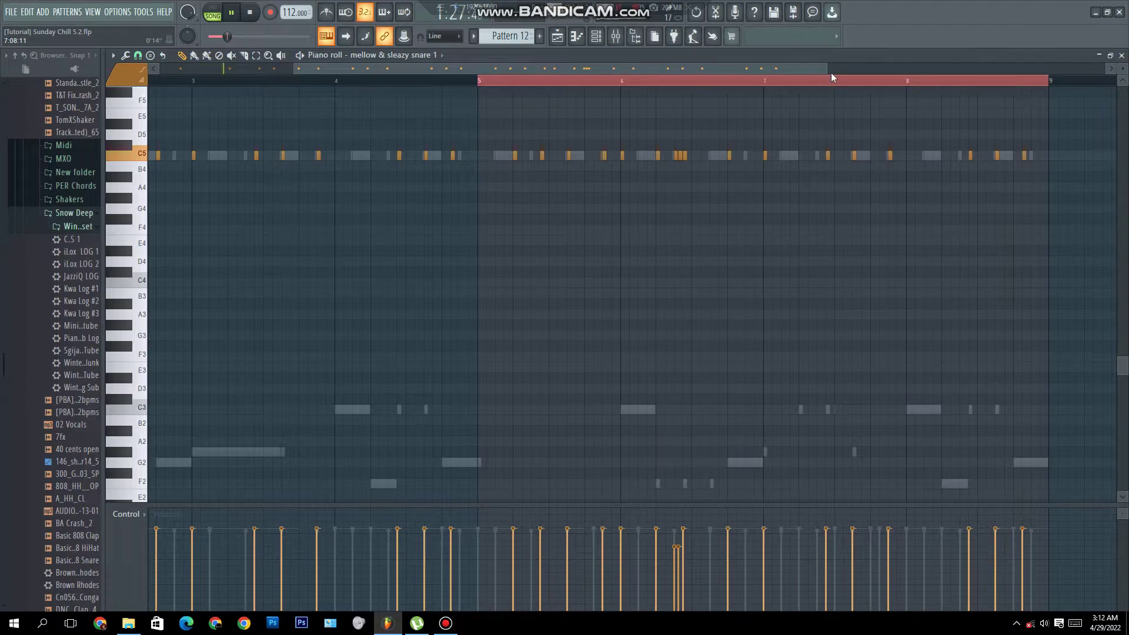
Step: Adjust the Machine channel's volume and add C5 notes on steps 7 and 15 of bar 1 in its piano roll
click(1121, 56)
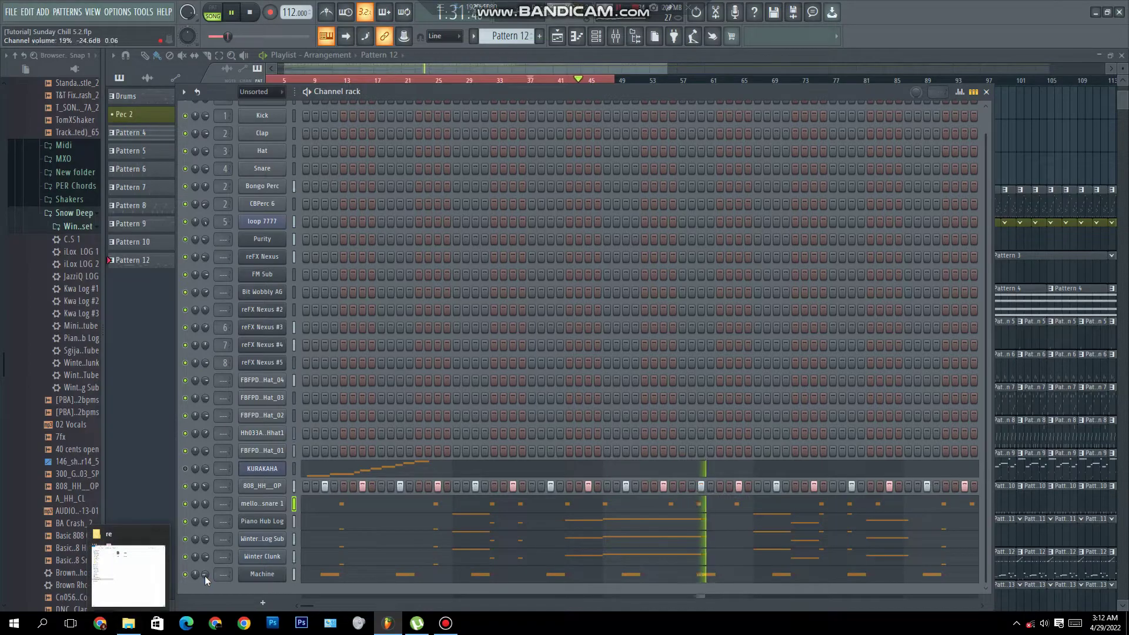
scroll(206, 523, up, 5)
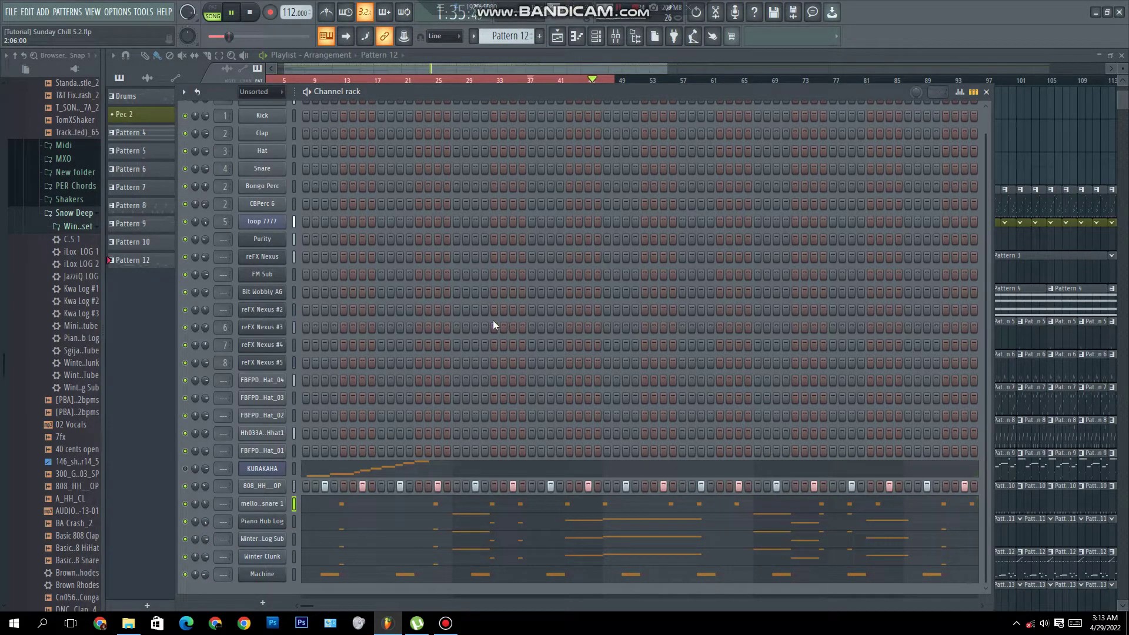
click(333, 580)
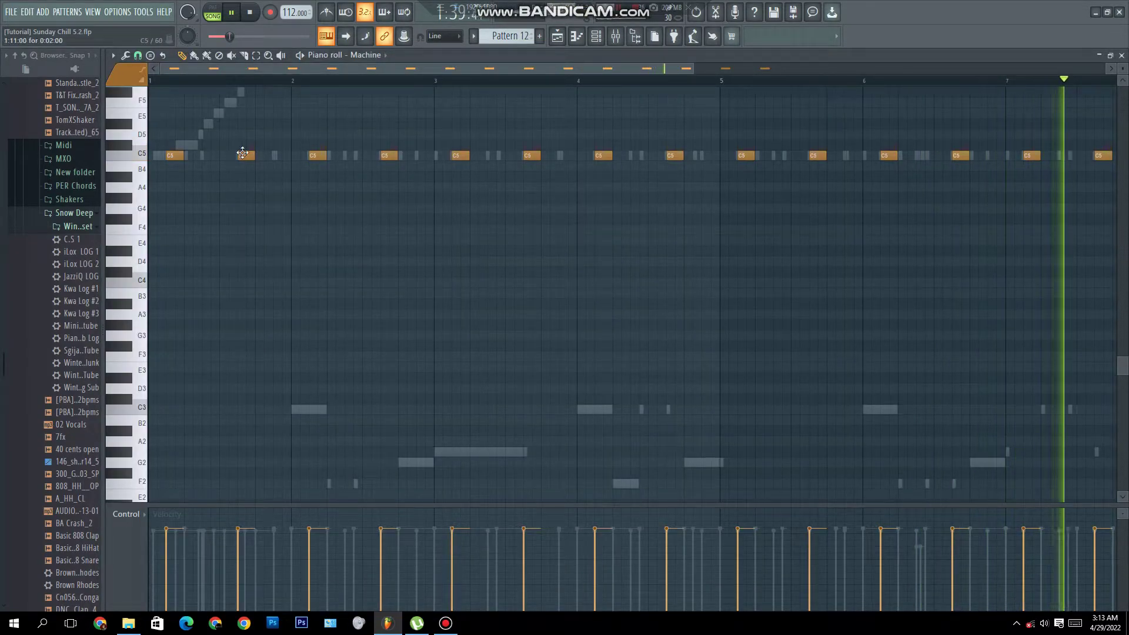
click(207, 145)
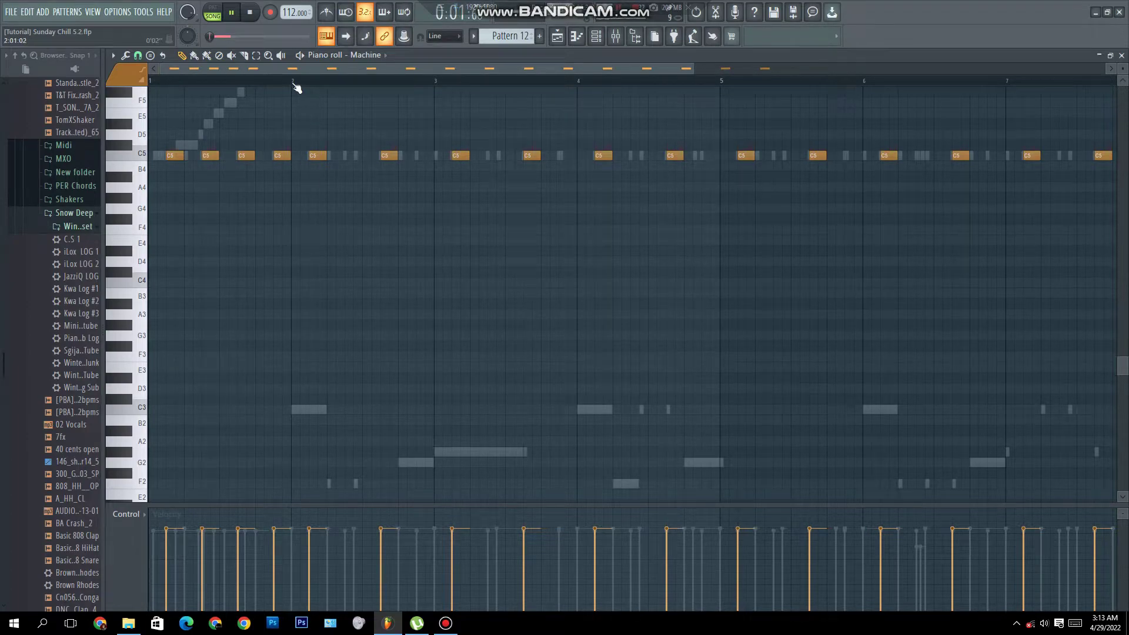
Step: Delete the Machine notes from bar 2 onward and duplicate the four bar 1 notes through bar 8
drag(294, 84, 1120, 94)
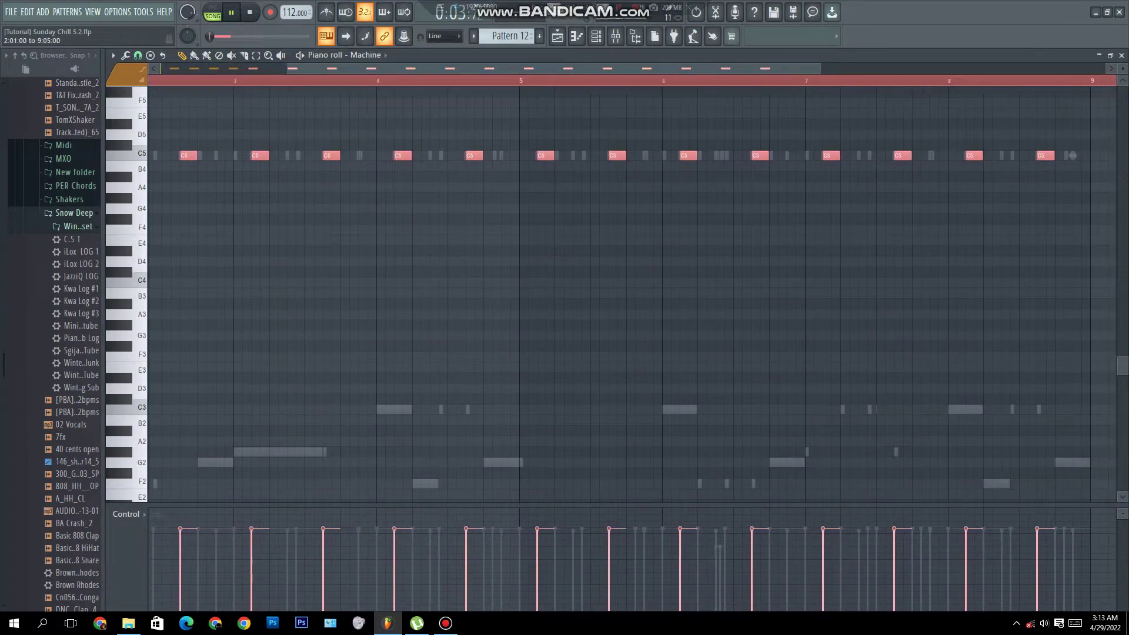
key(Delete)
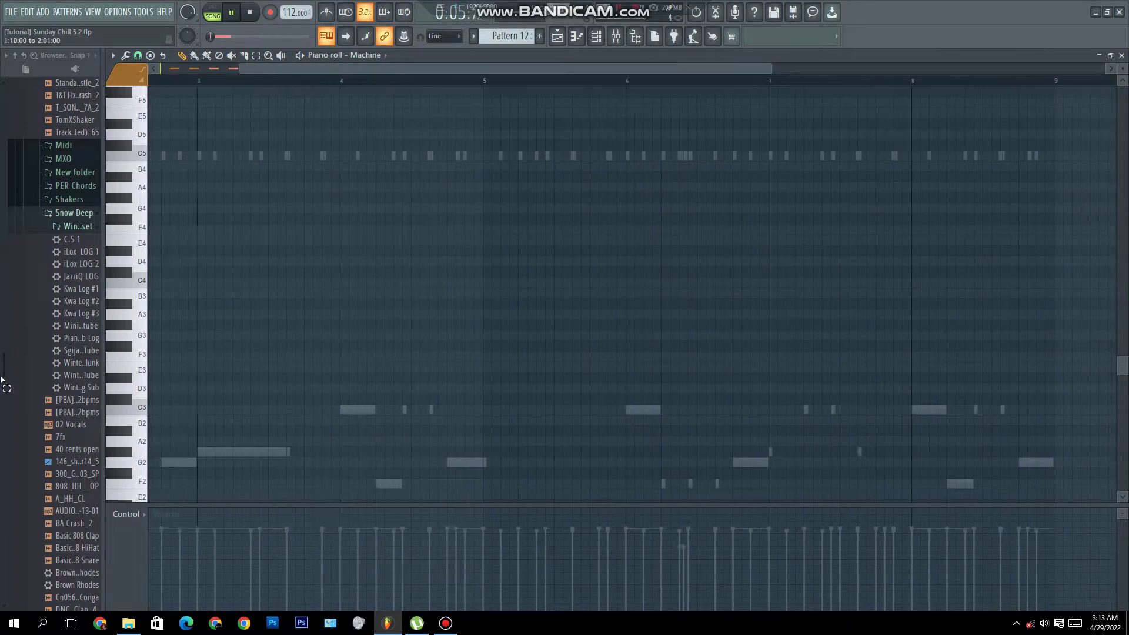
key(ctrl+b)
key(ctrl+b)
key(ctrl+b)
key(ctrl+b)
key(ctrl+b)
key(ctrl+b)
key(ctrl+b)
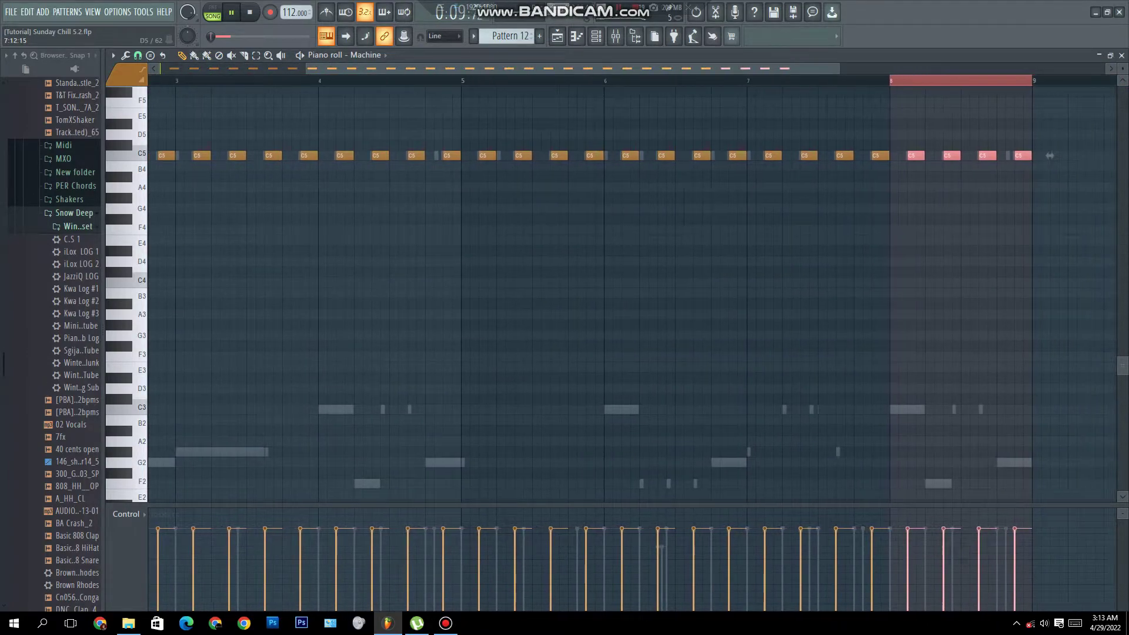
click(1121, 56)
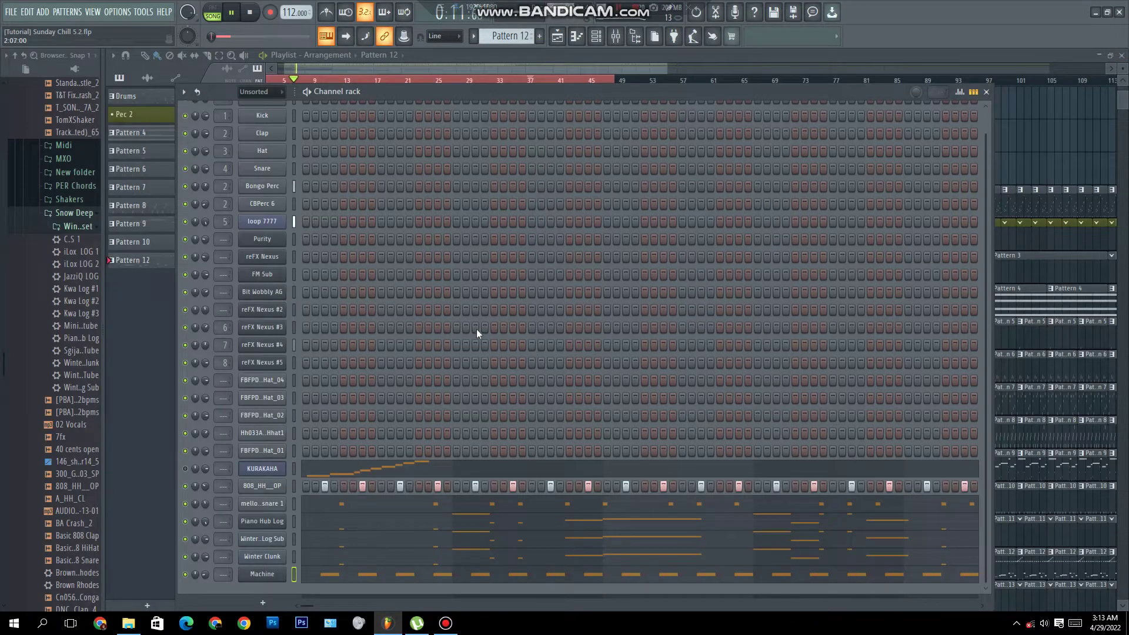
Step: Route the Machine channel to mixer track 9, load Fruity Reeverb 2 in effect slot 4 and lower its mix level
key(ctrl+l)
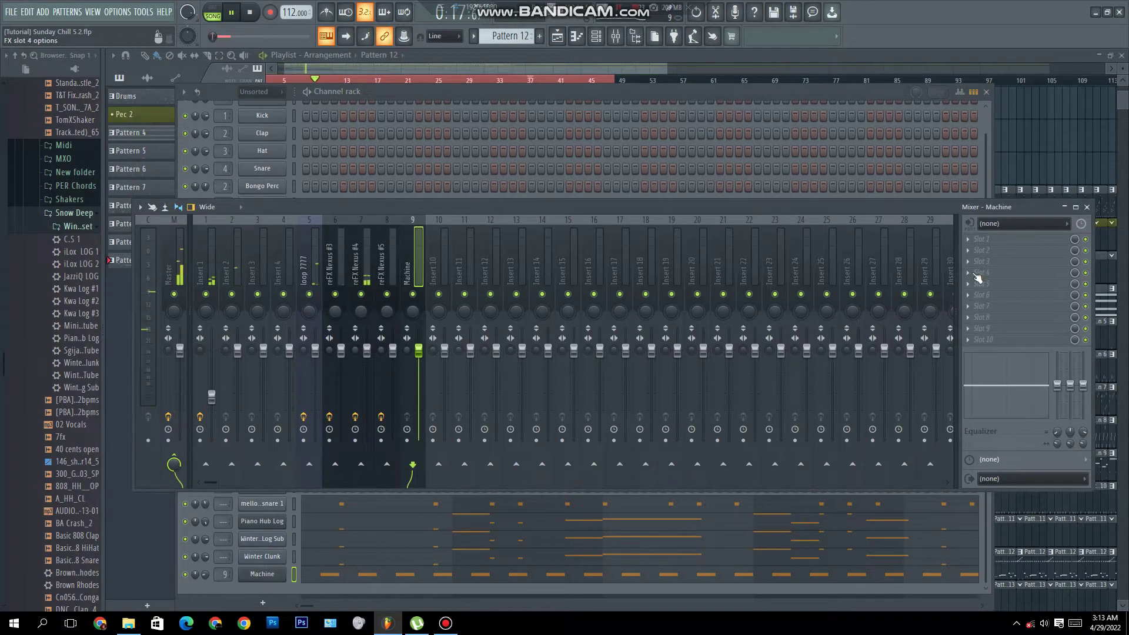
click(976, 276)
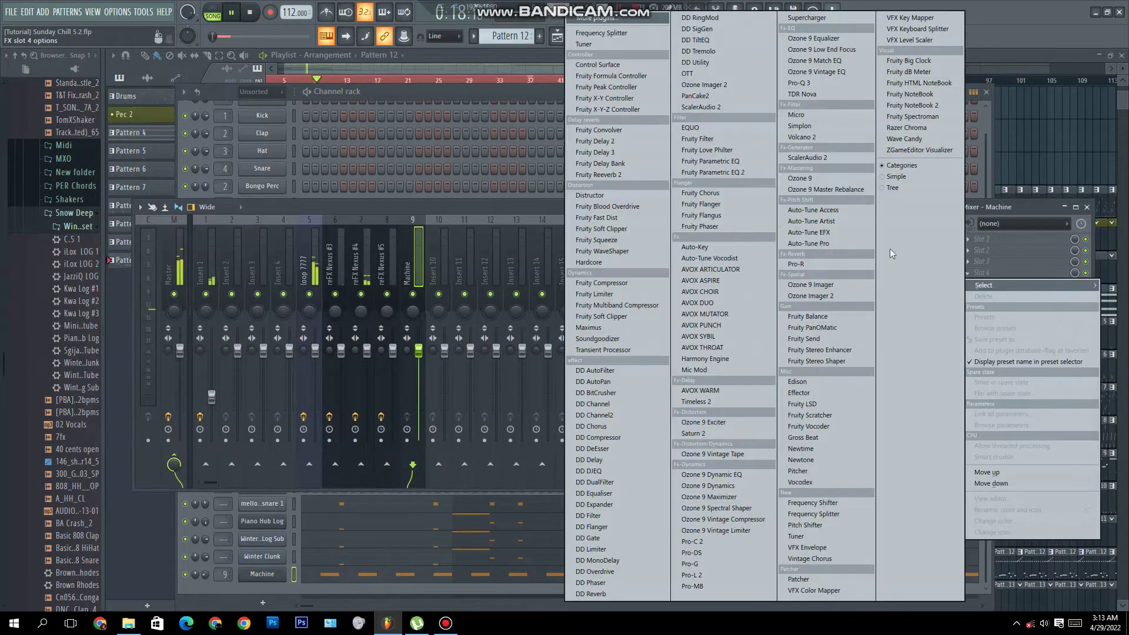
click(601, 174)
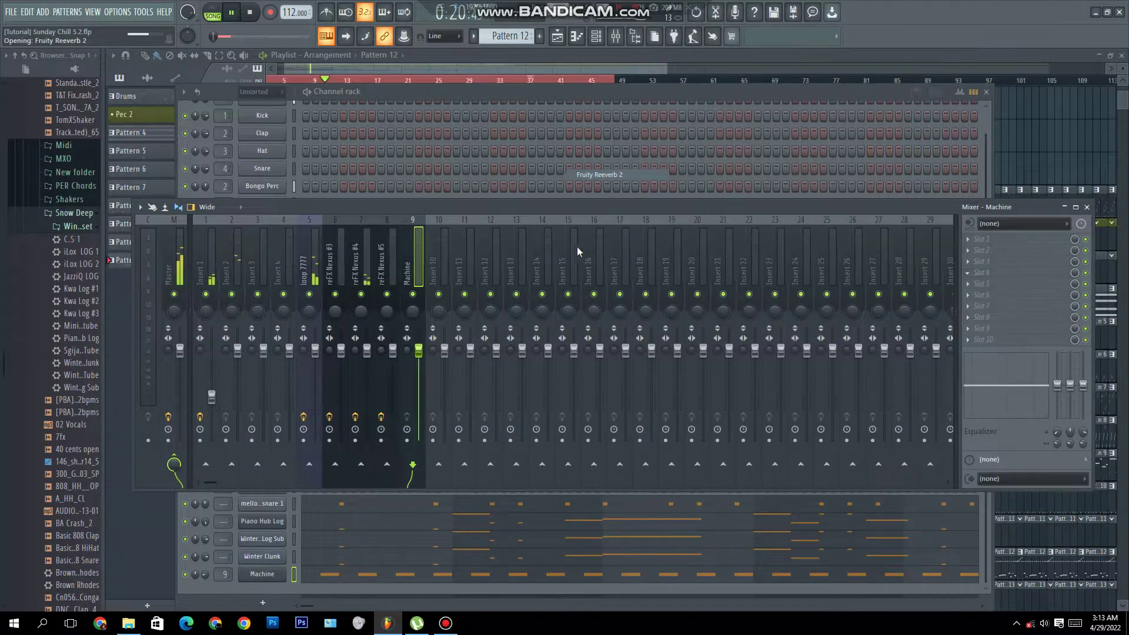
click(1075, 273)
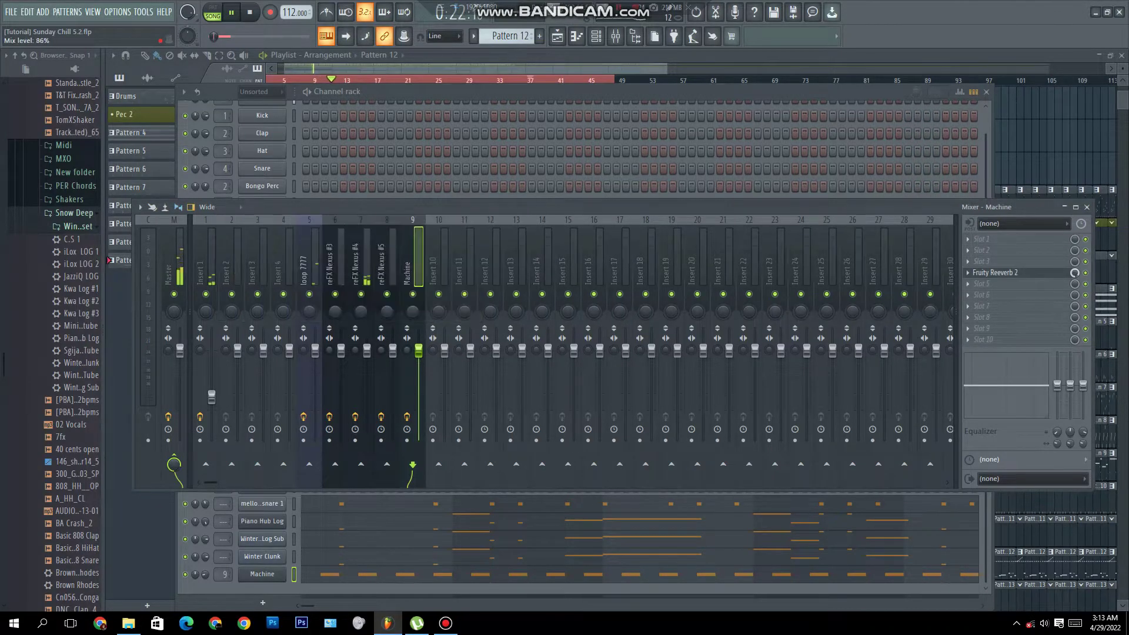
click(579, 65)
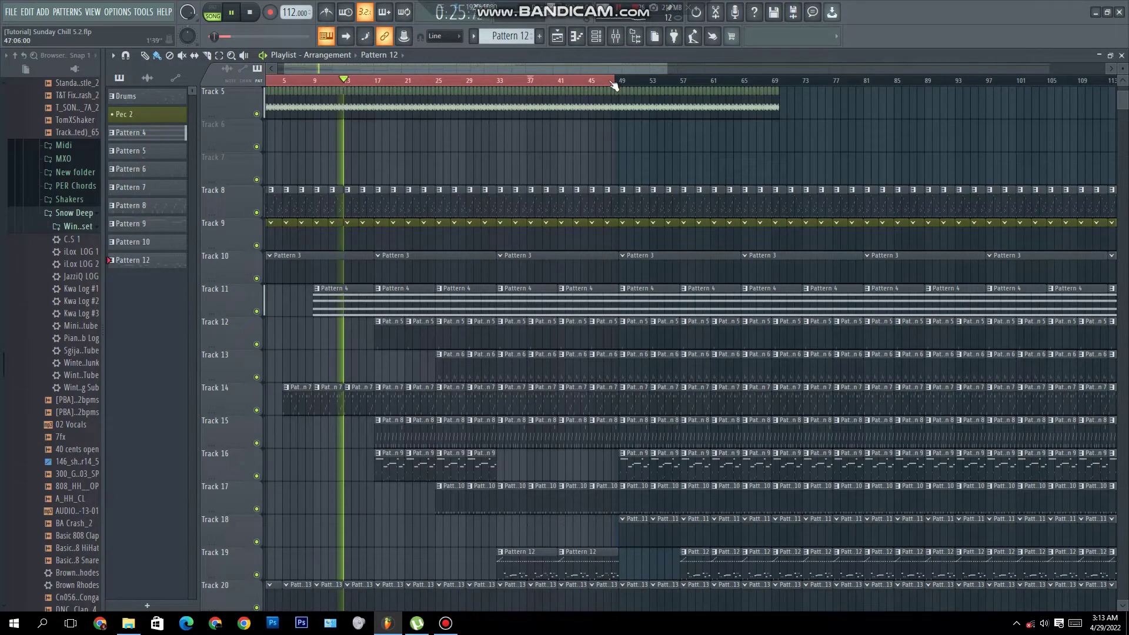
Step: Add a reFX Nexus channel and load the LD Classic JP Leader 1 preset from the Single Layer Leads category
click(607, 43)
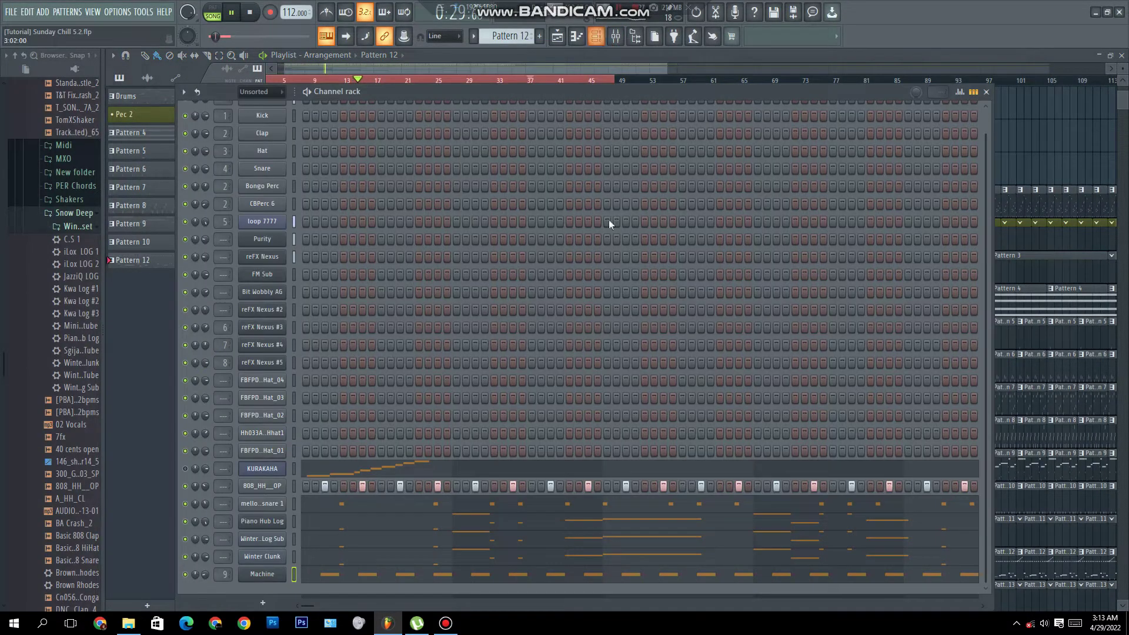
click(274, 602)
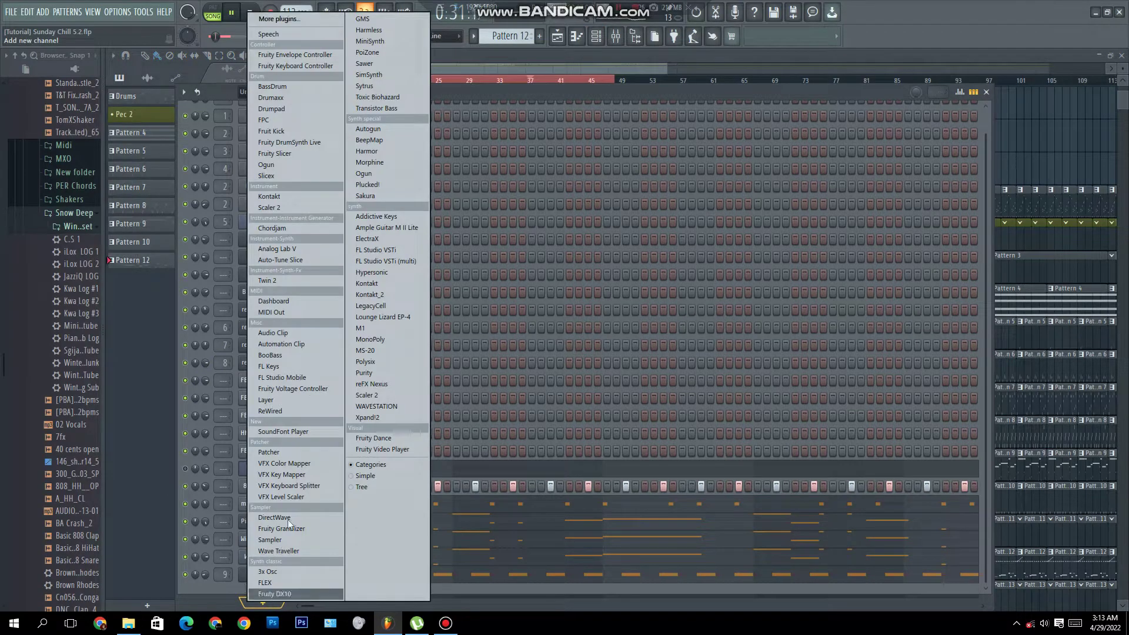
click(371, 383)
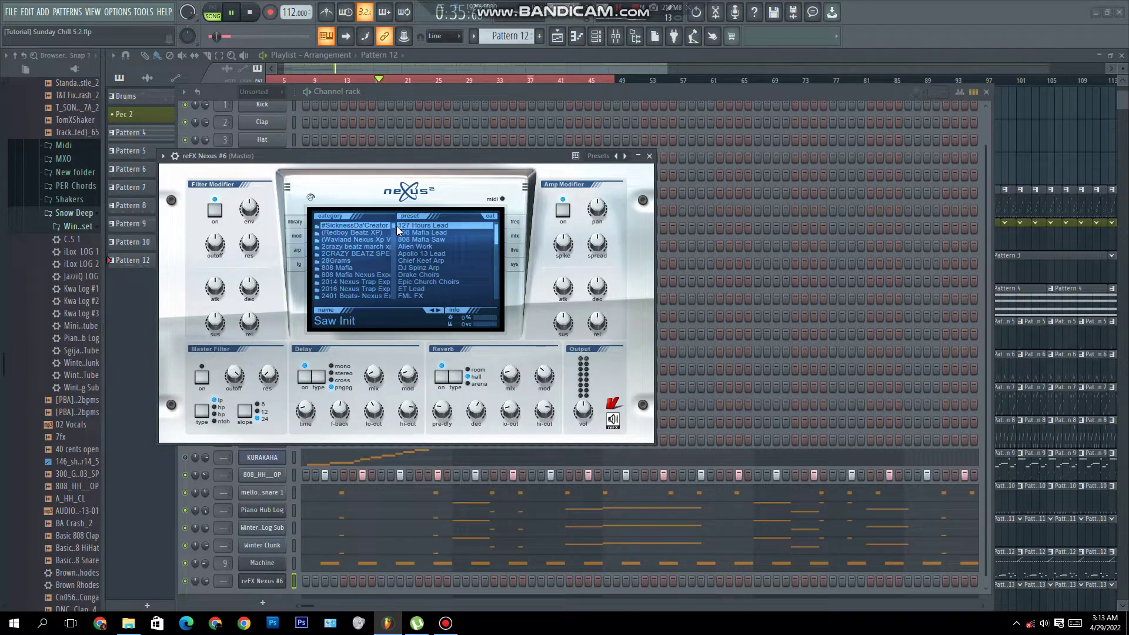
drag(394, 229, 395, 274)
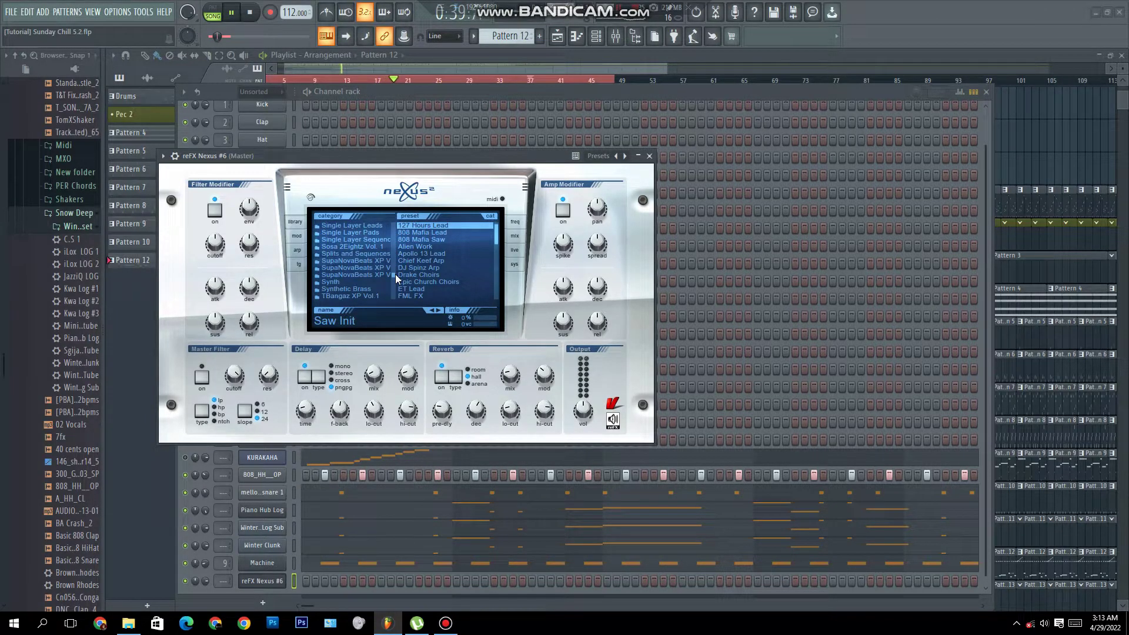
click(384, 228)
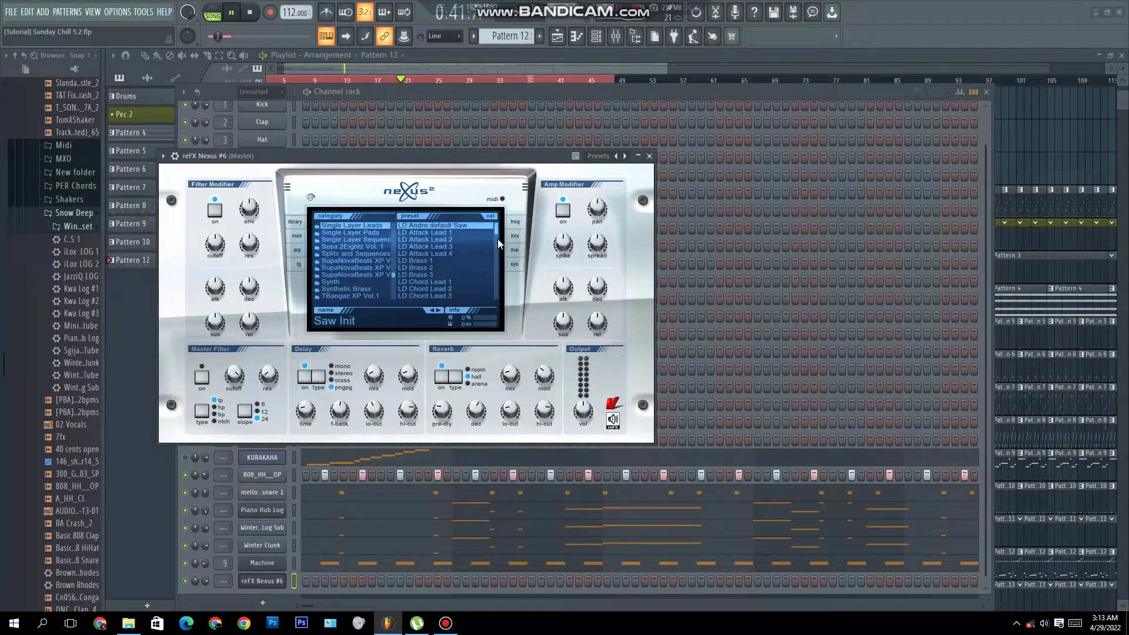
drag(496, 232, 492, 243)
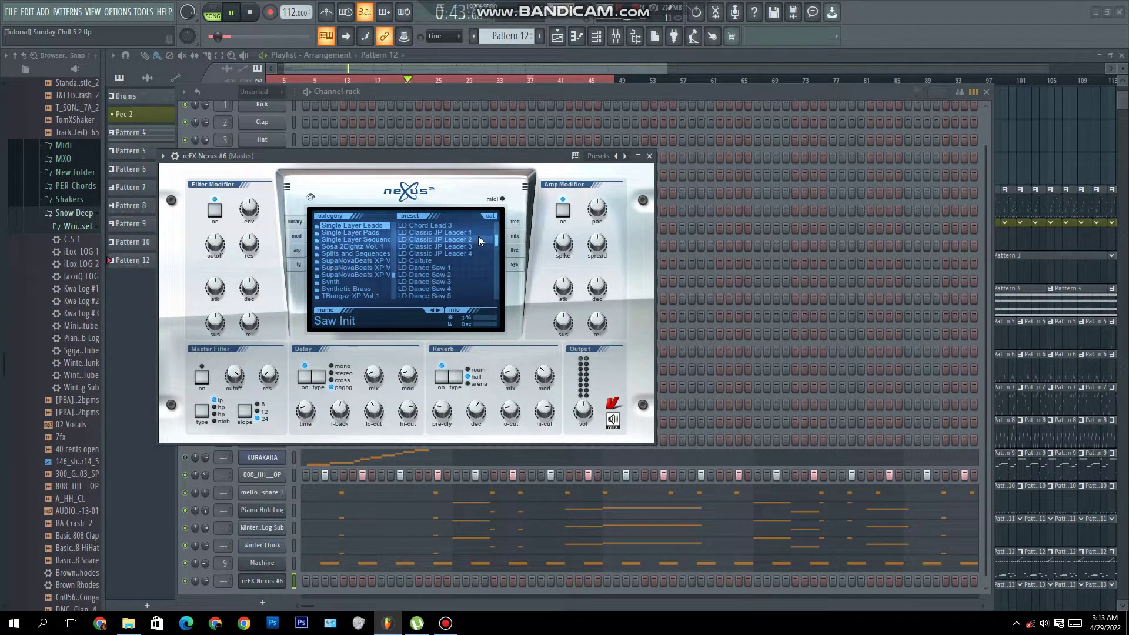
click(475, 234)
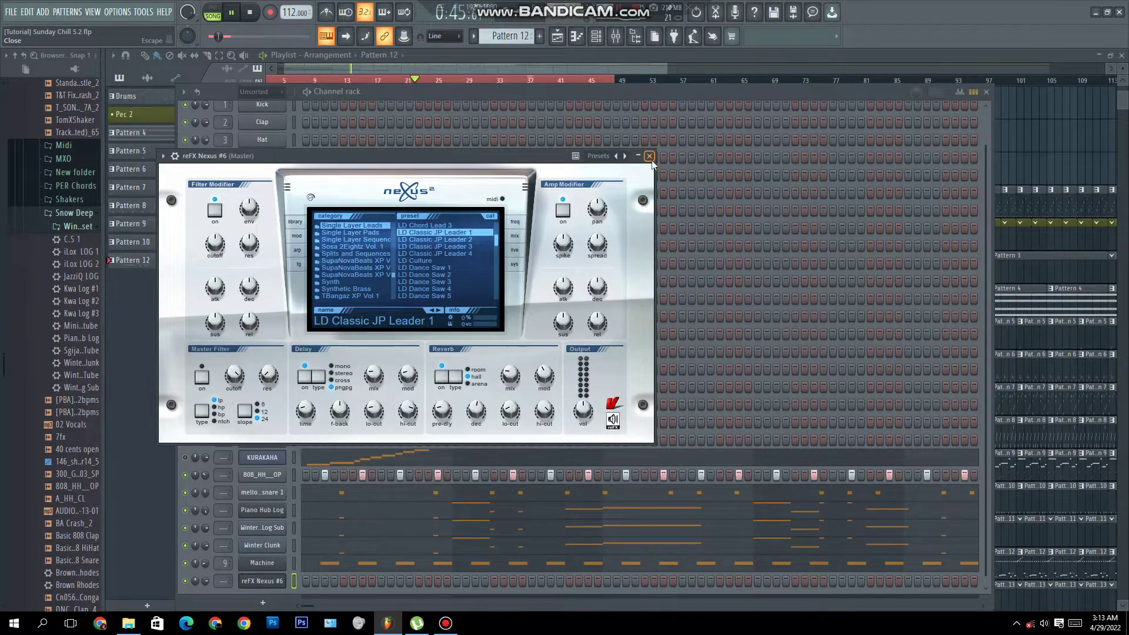
click(649, 157)
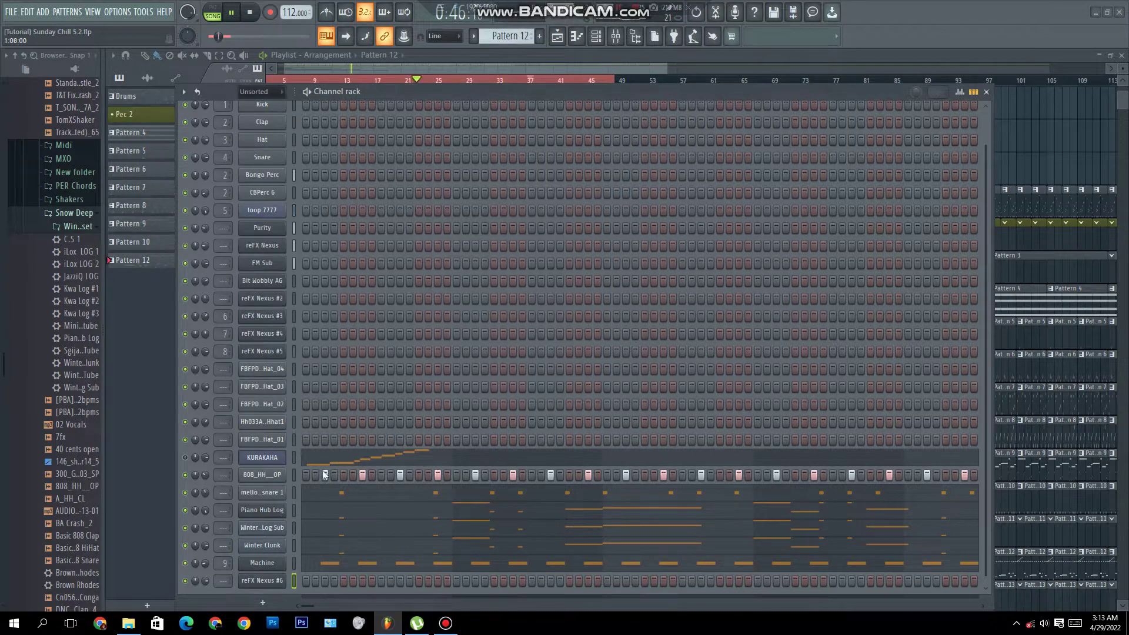
Step: Copy the Machine notes into the reFX Nexus #6 channel, lower its volume to 33% and return to the playlist
right_click(254, 582)
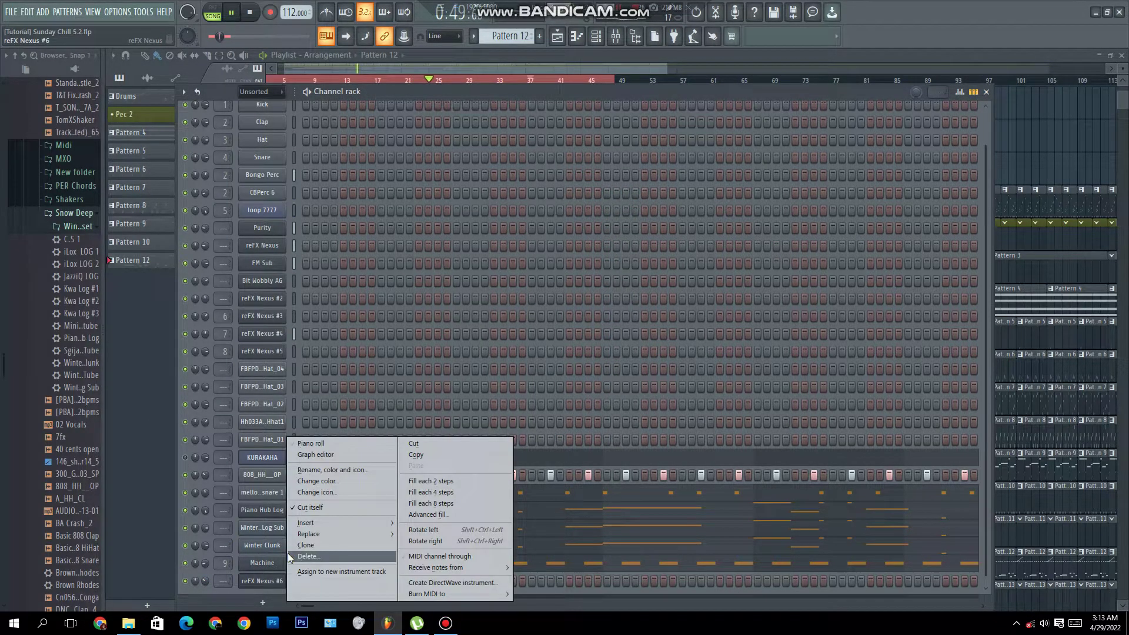
click(406, 454)
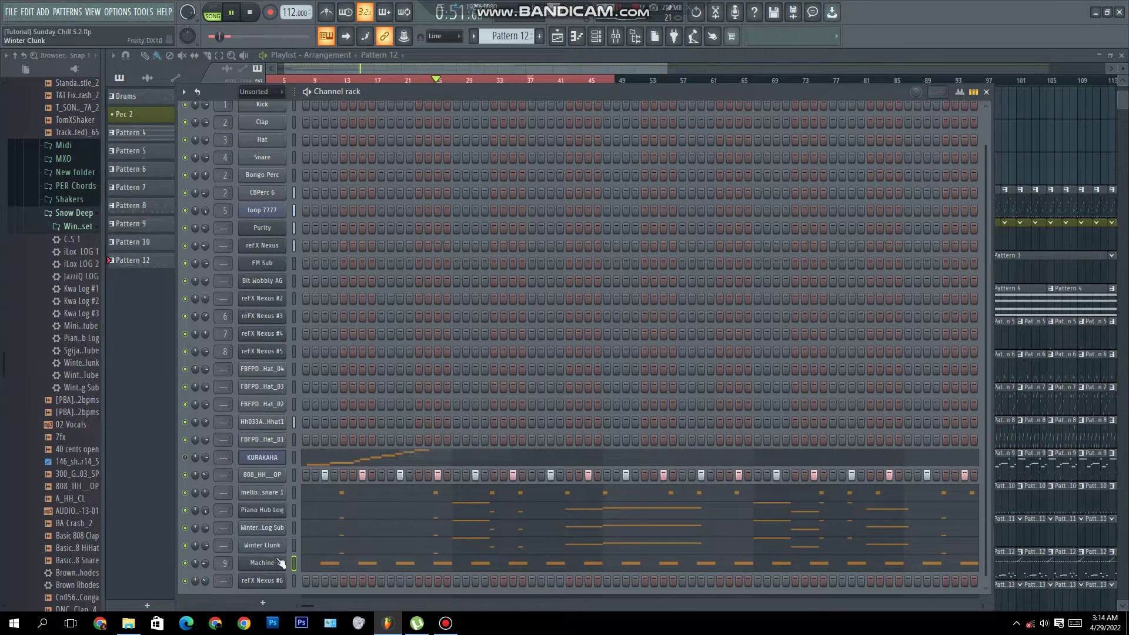
right_click(270, 584)
click(411, 465)
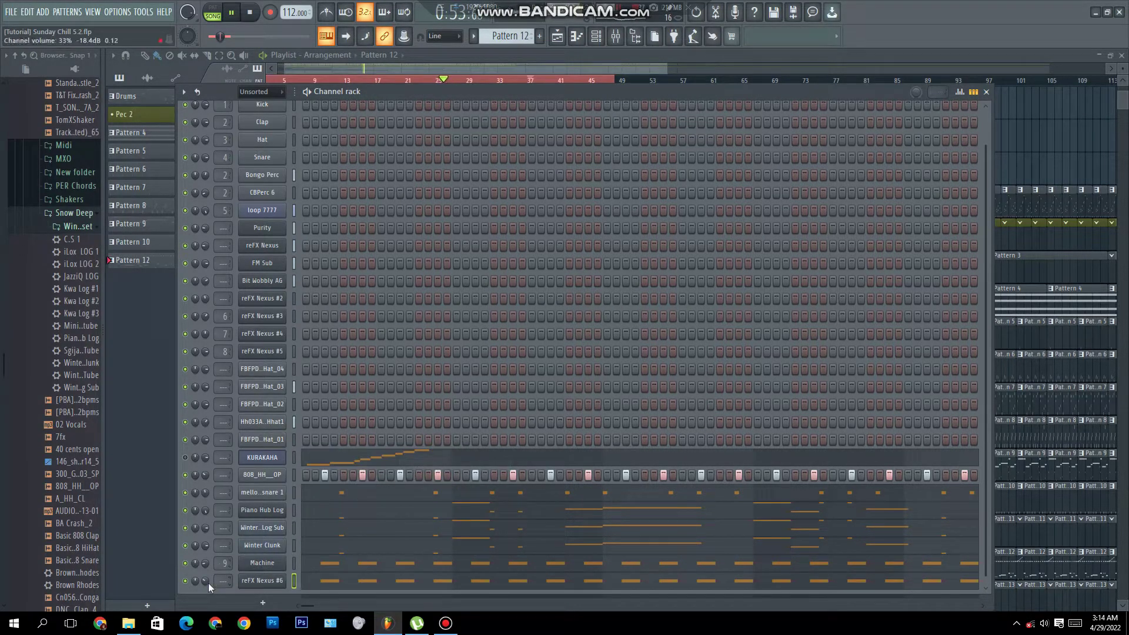
click(328, 585)
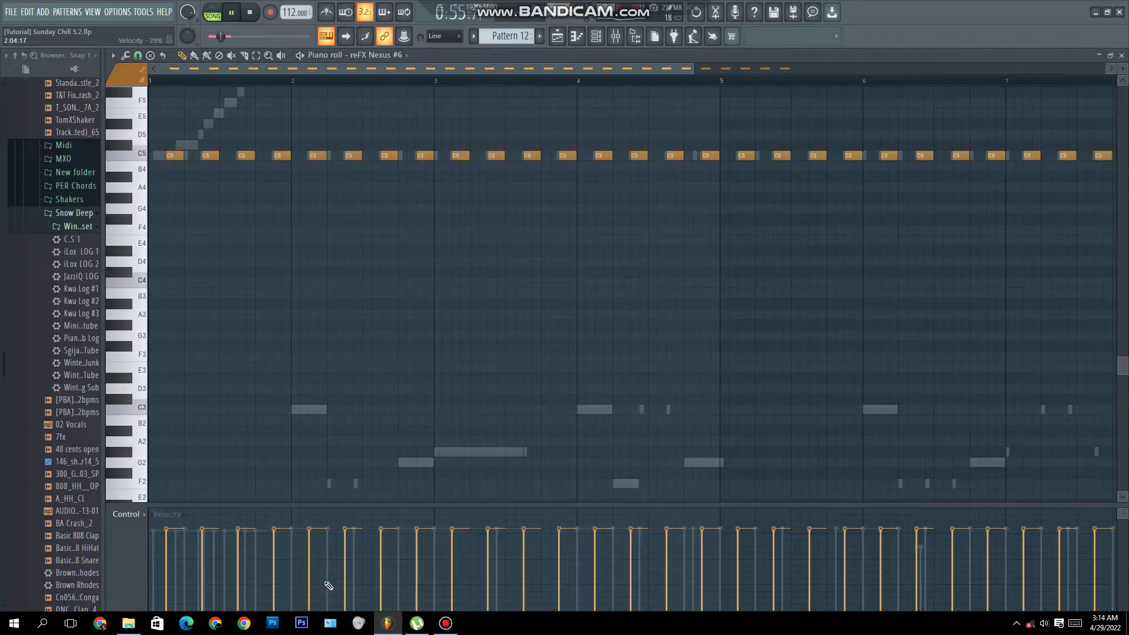
click(1121, 55)
click(654, 62)
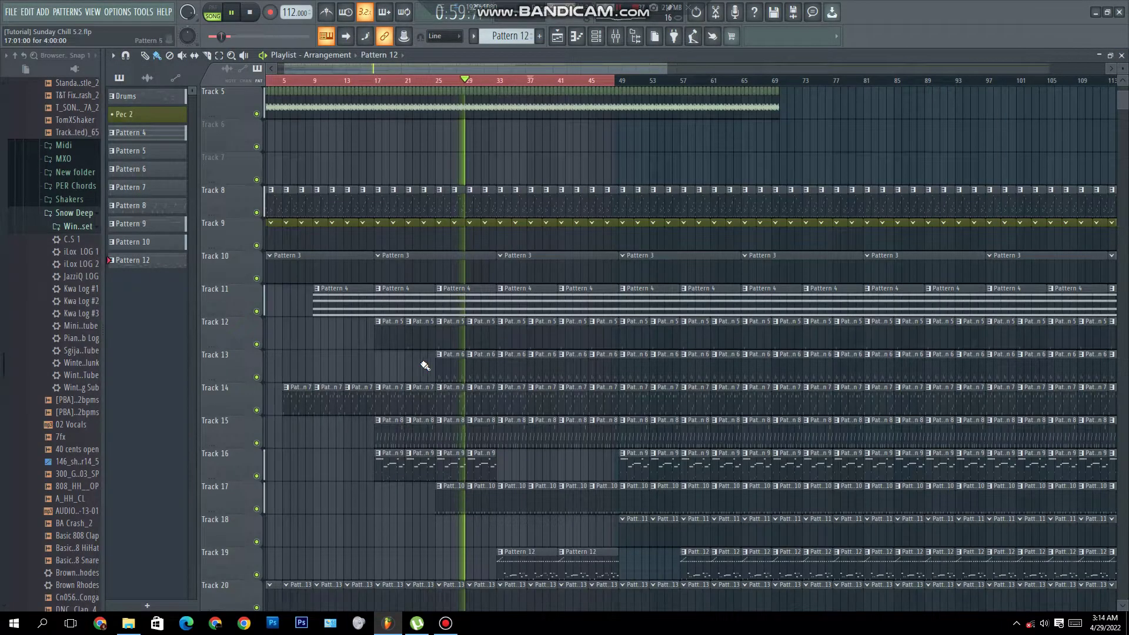
scroll(491, 322, down, 3)
scroll(494, 331, up, 5)
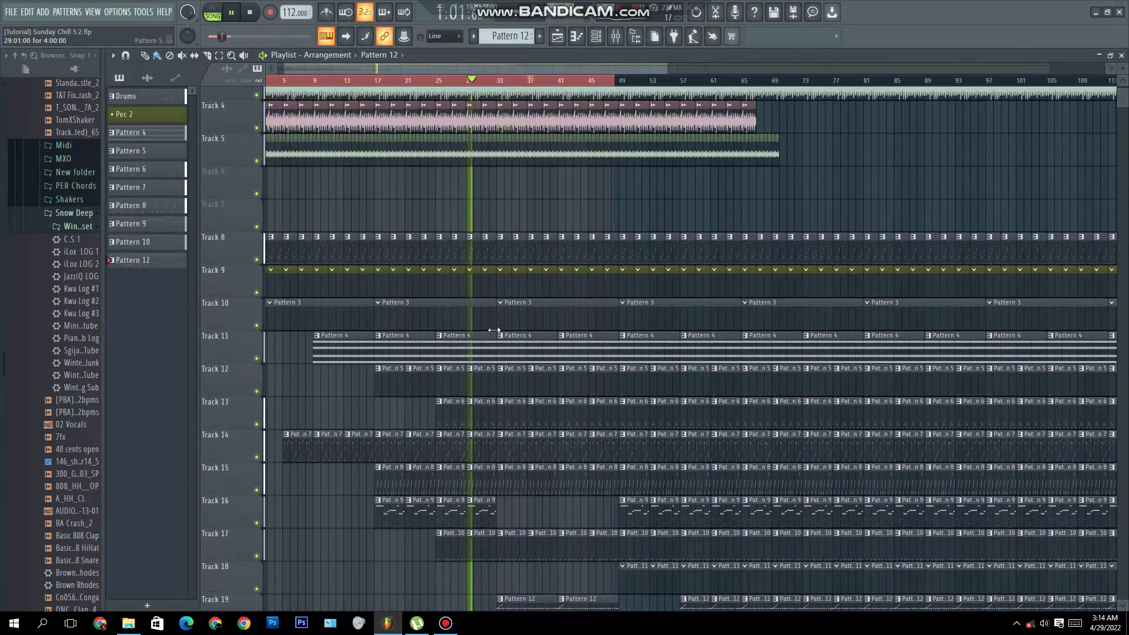
scroll(491, 325, up, 3)
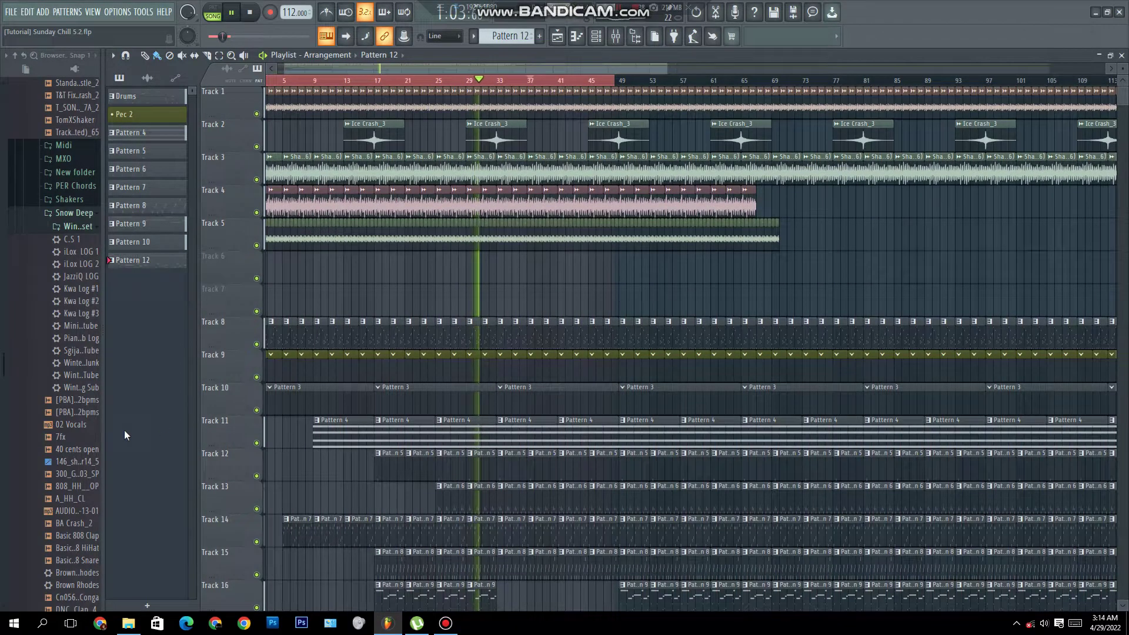
scroll(429, 379, down, 3)
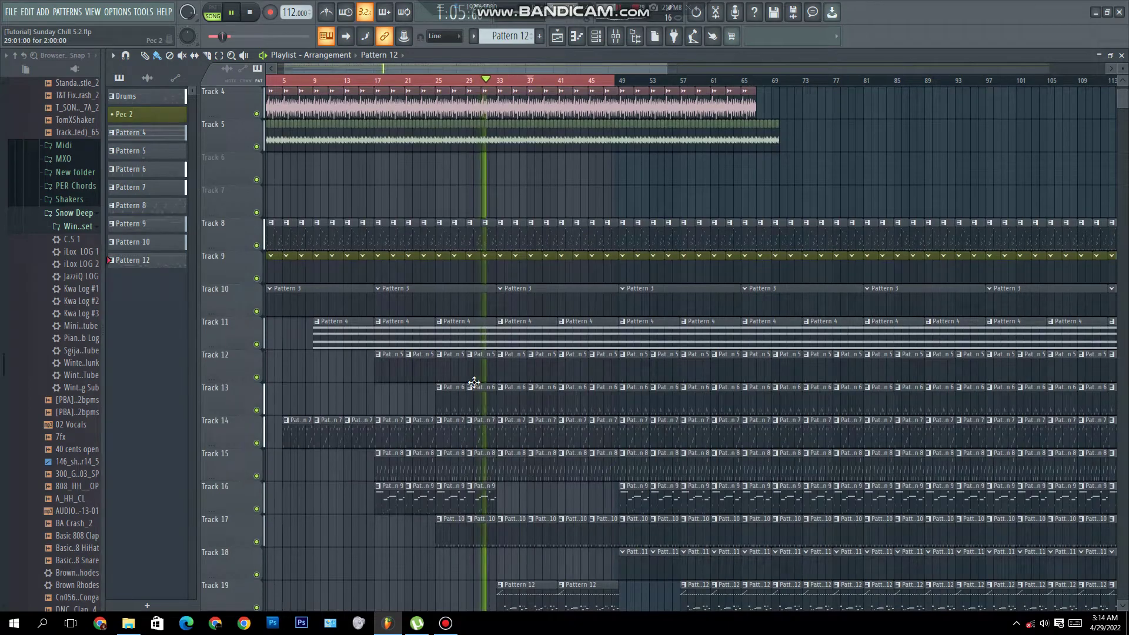
drag(1117, 76, 1121, 69)
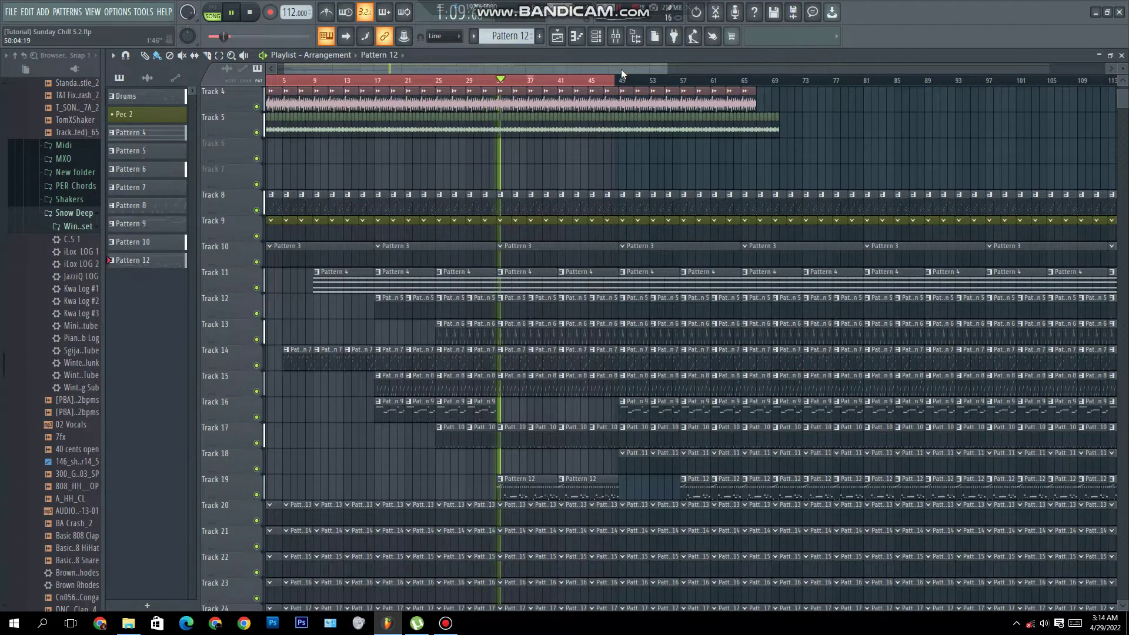
Step: Add the Winter Hyper Tube preset from the Snow Deep folder as a new channel below Winter Clunk
click(595, 36)
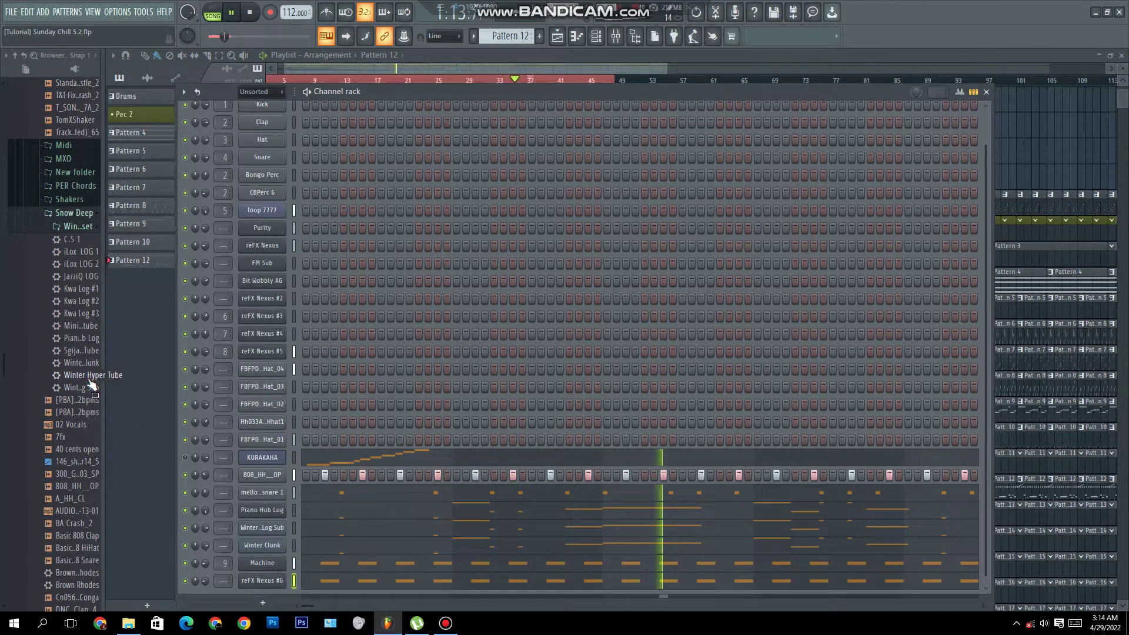
drag(89, 376, 251, 555)
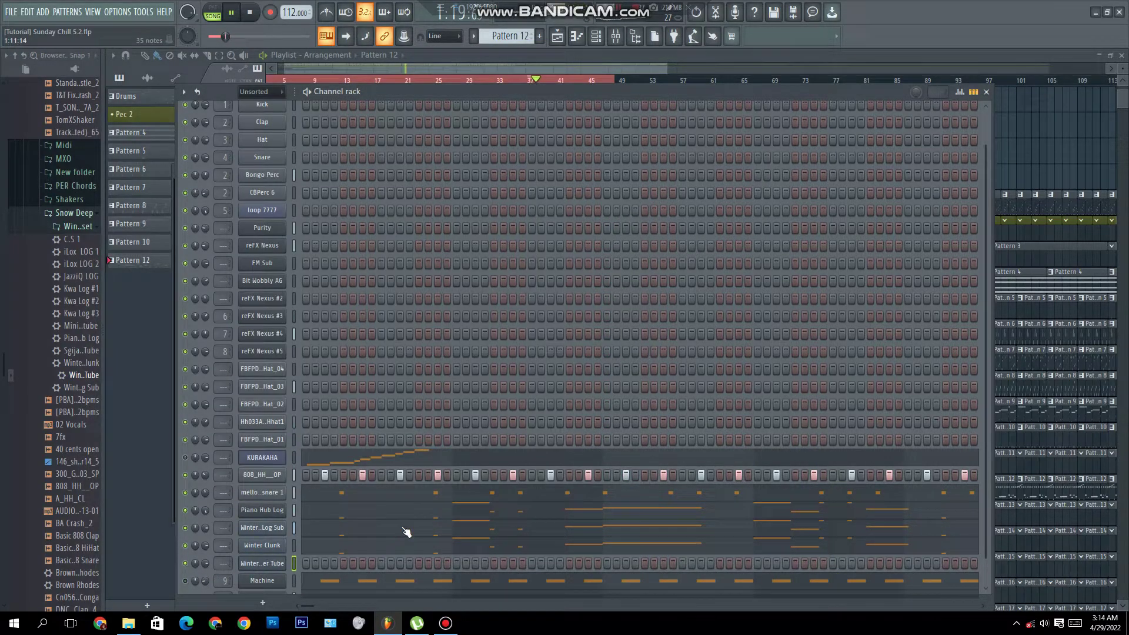
scroll(407, 532, down, 1)
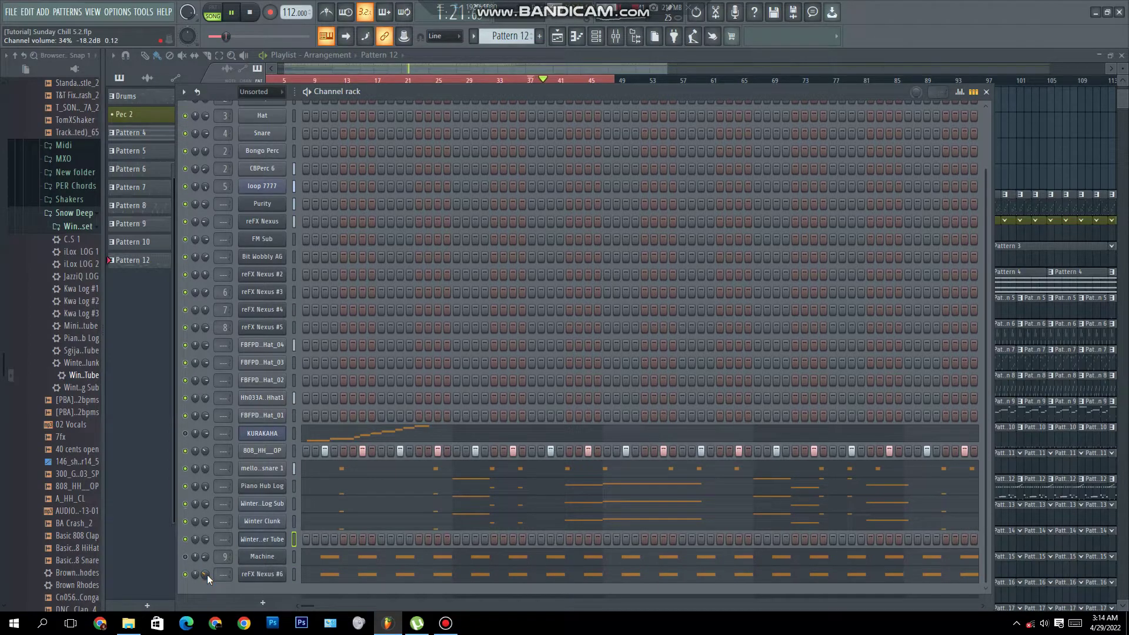
click(327, 578)
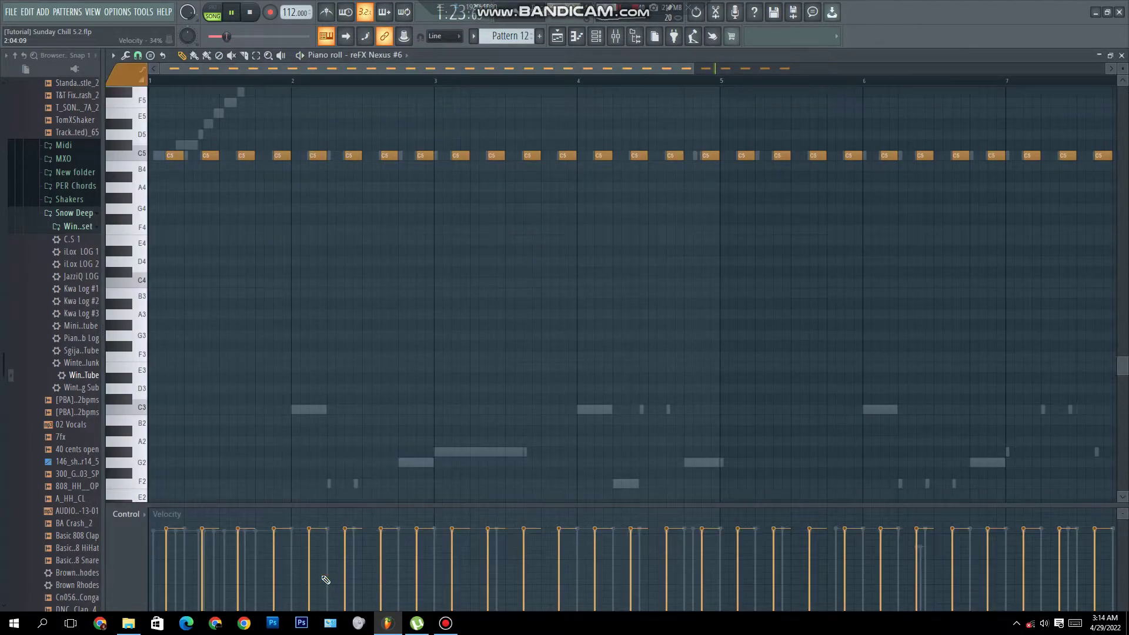
click(1121, 56)
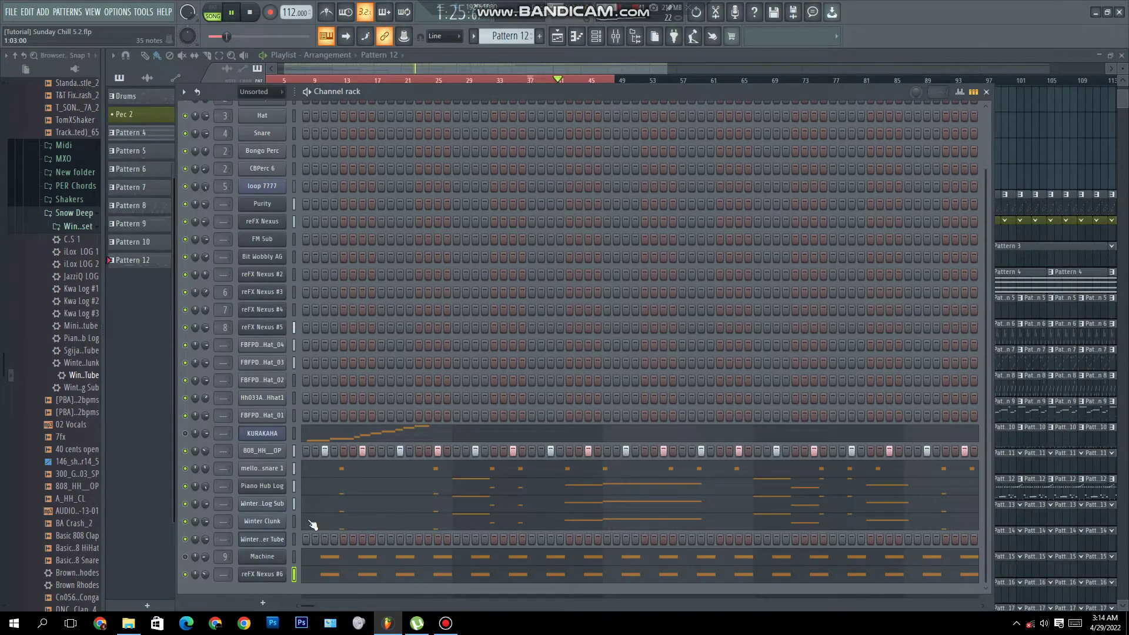
Step: Copy the Winter Clunk notes from Pattern 12 and paste them into the Winter Hyper Tube channel of a new Pattern 13
right_click(281, 523)
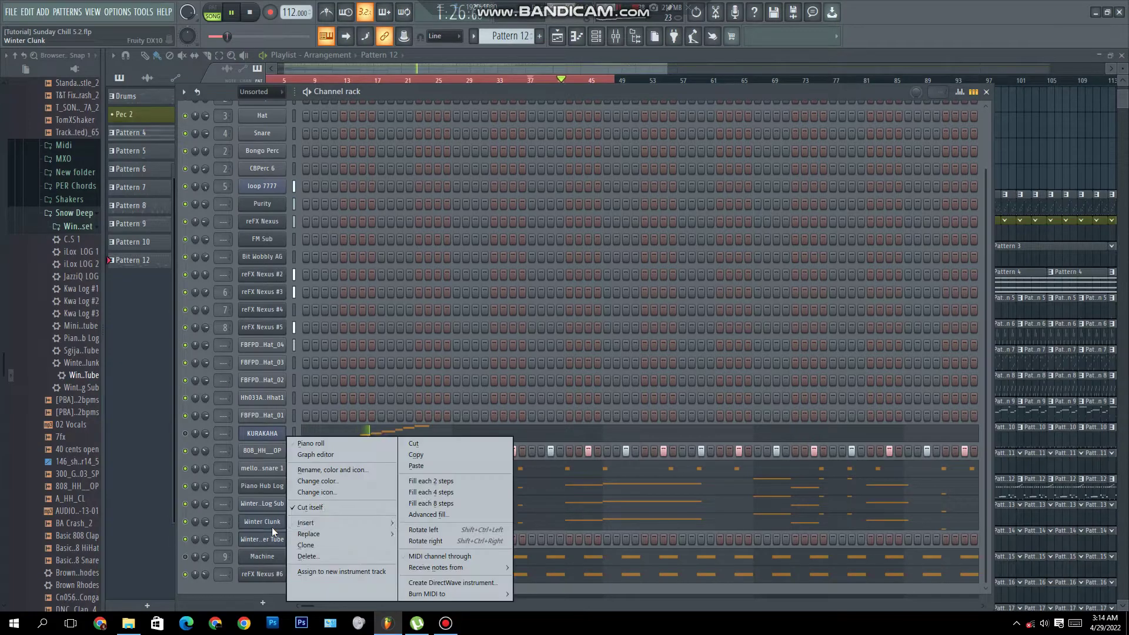
click(417, 466)
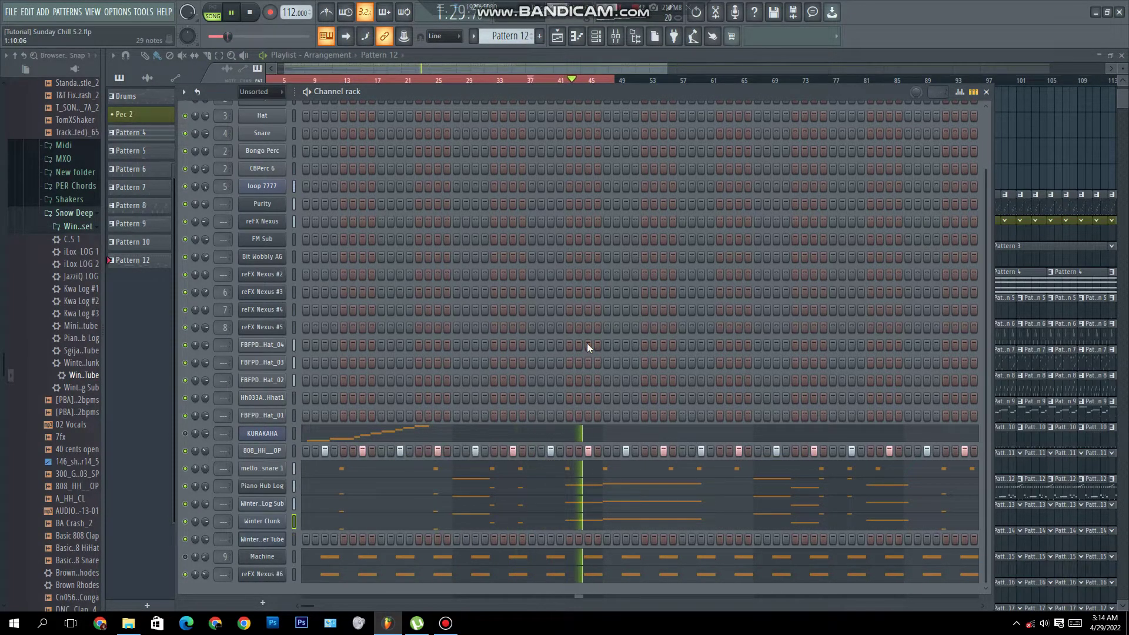
key(F4)
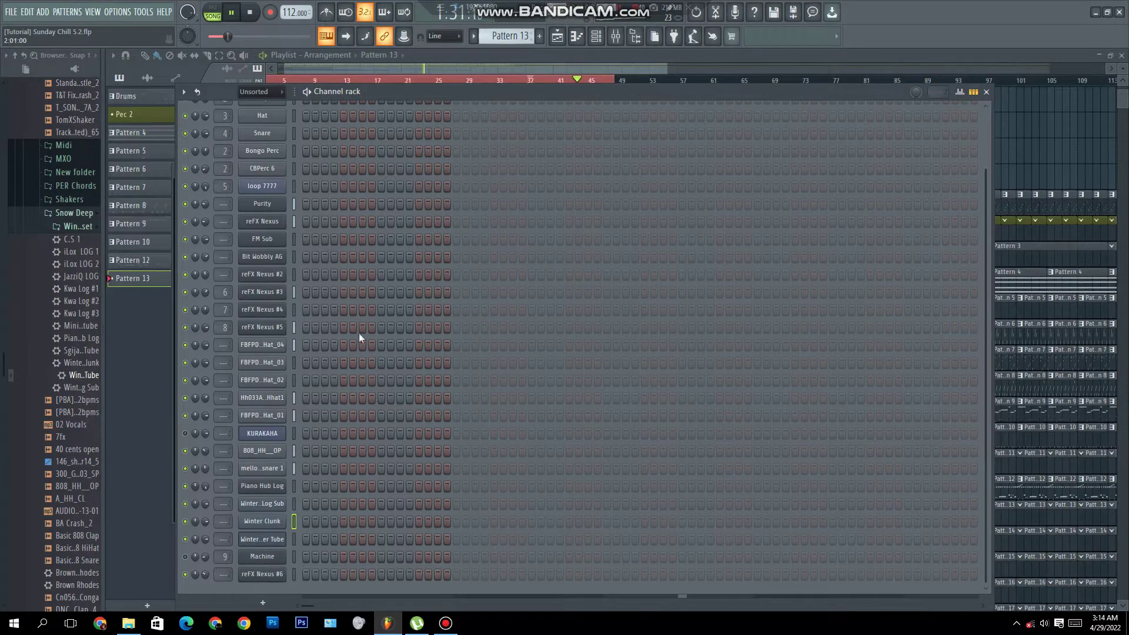
right_click(270, 539)
click(425, 468)
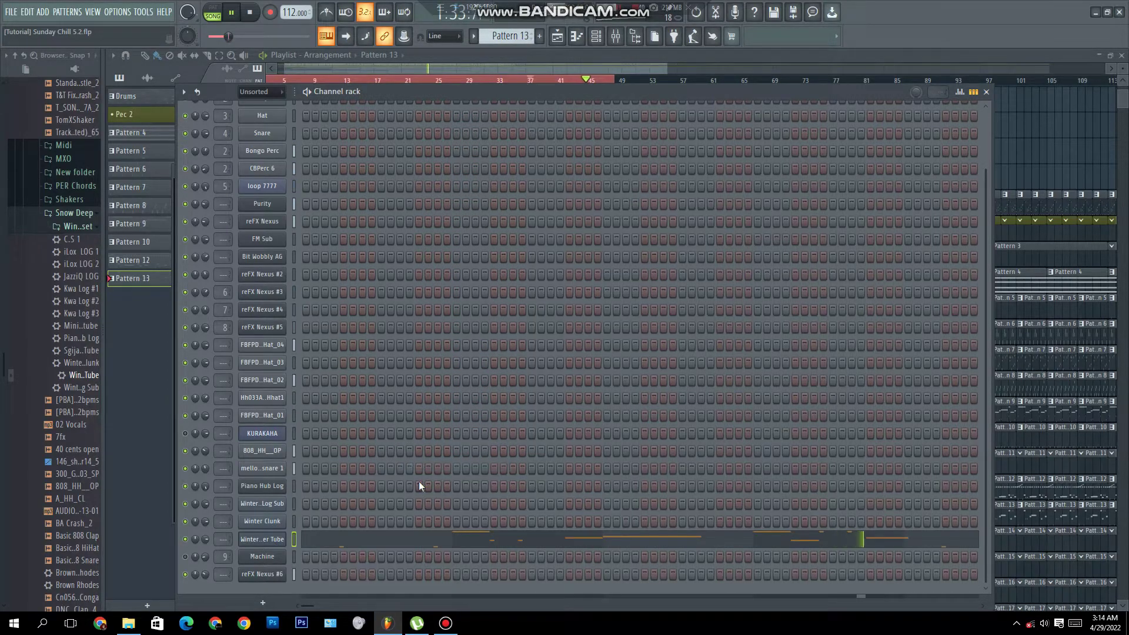
Step: Remove the track 20 Pattern 13 clips before bar 41 and at bar 45, and extend the bar 41 clip to bar 49
key(F6)
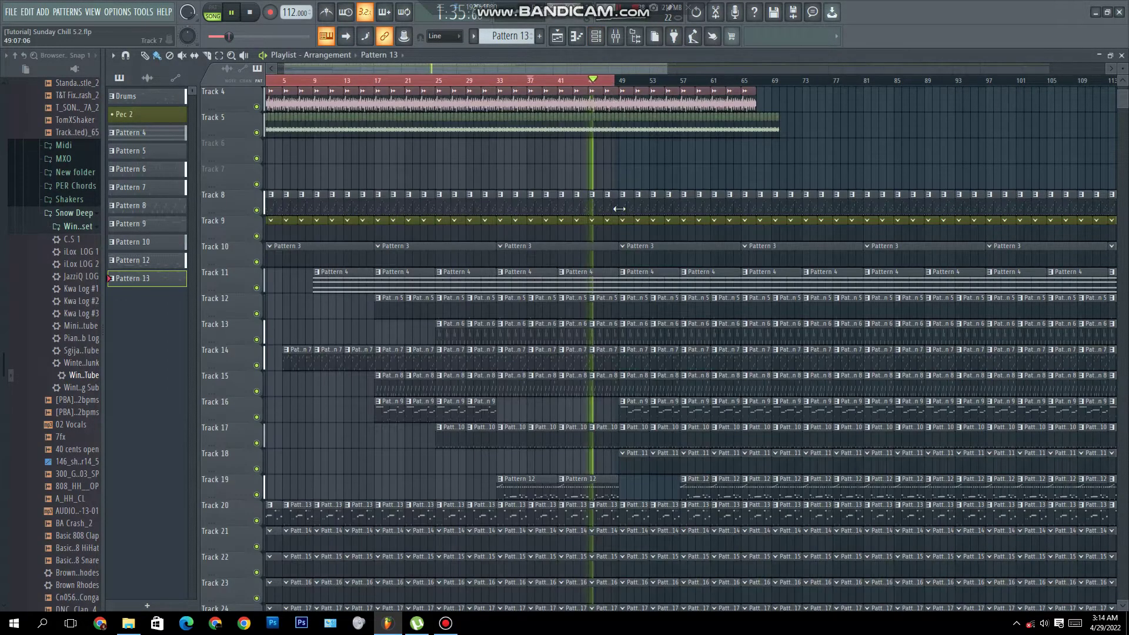
mouse_move(536, 508)
mouse_down()
mouse_move(489, 523)
mouse_move(418, 504)
mouse_move(229, 506)
mouse_move(401, 519)
mouse_up()
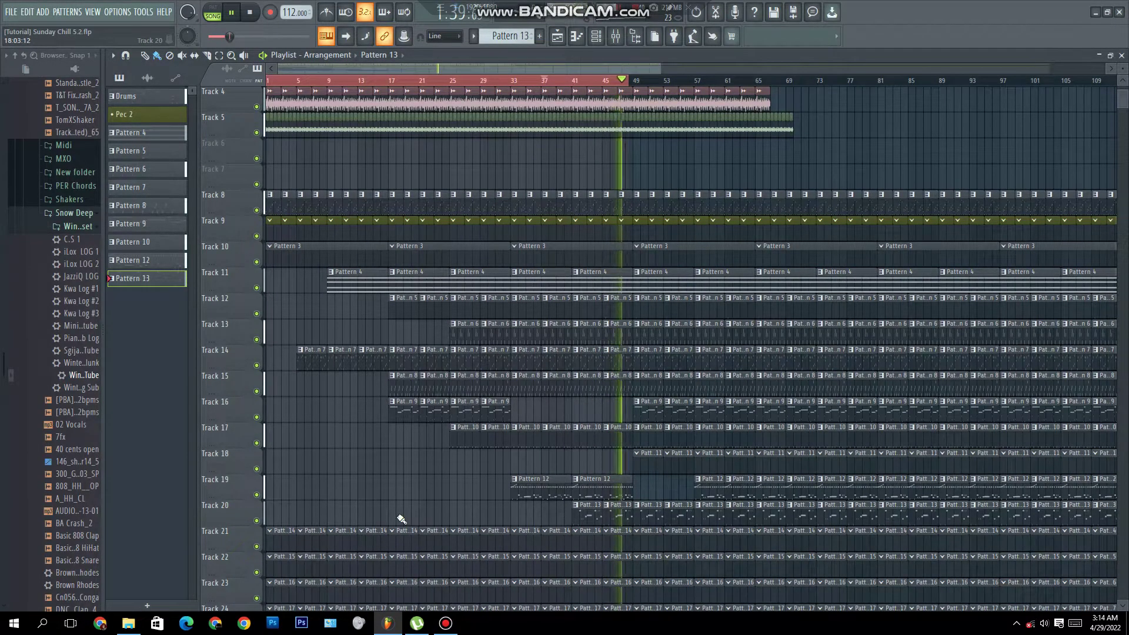
click(545, 80)
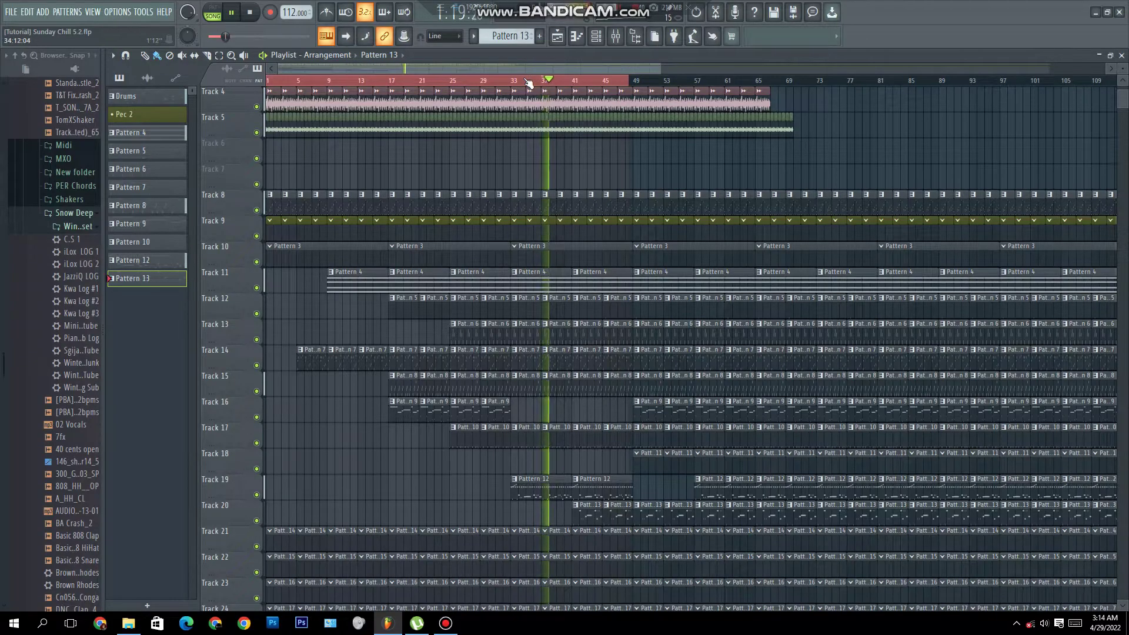
right_click(630, 504)
drag(605, 506, 634, 506)
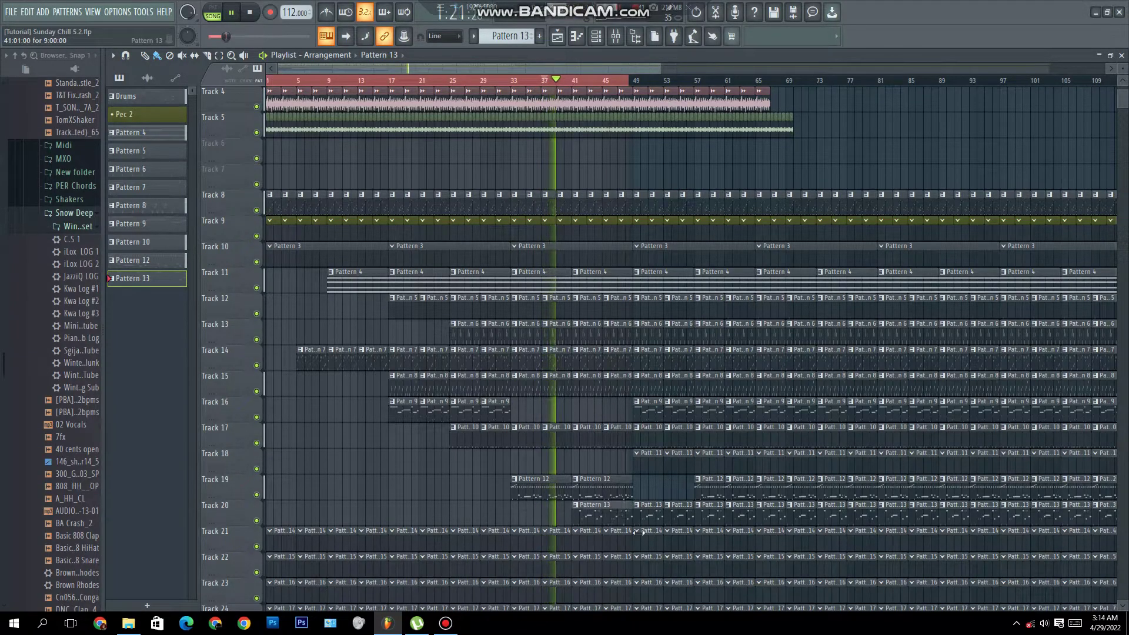
Step: Insert a Fruity DX10 channel above Winter Hyper Tube and load its FM Sub preset
click(596, 48)
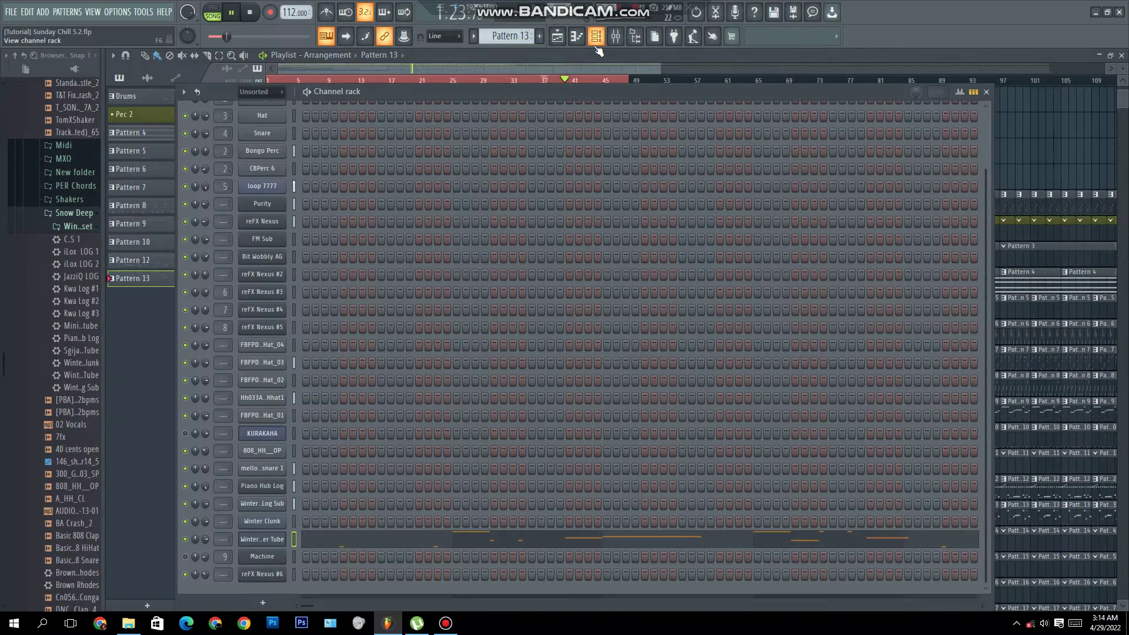
right_click(281, 546)
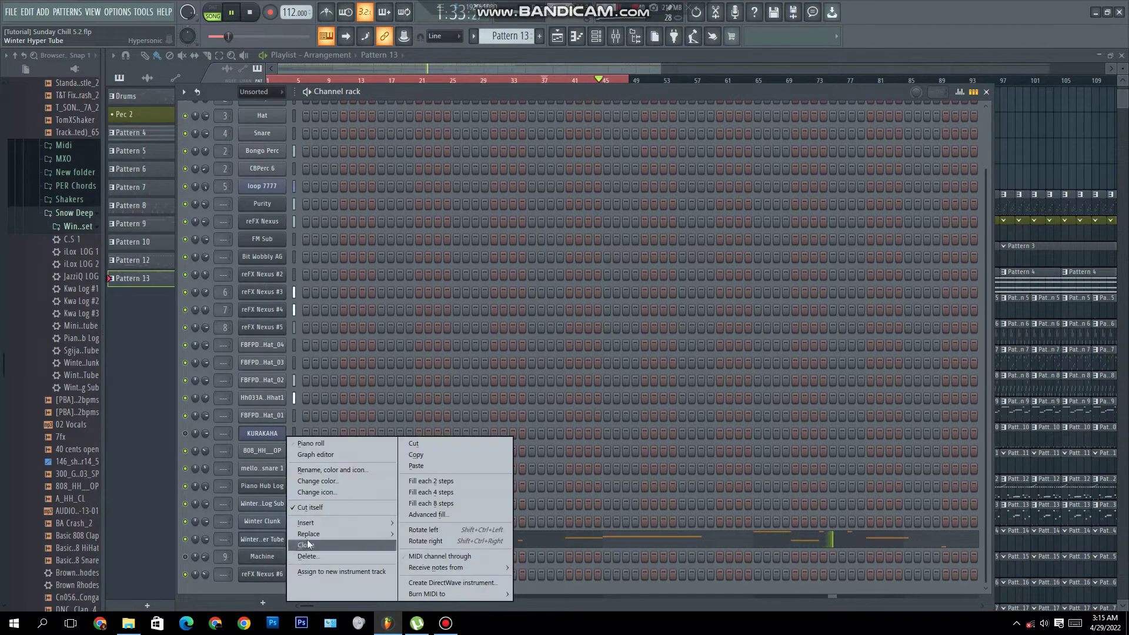
mouse_move(317, 535)
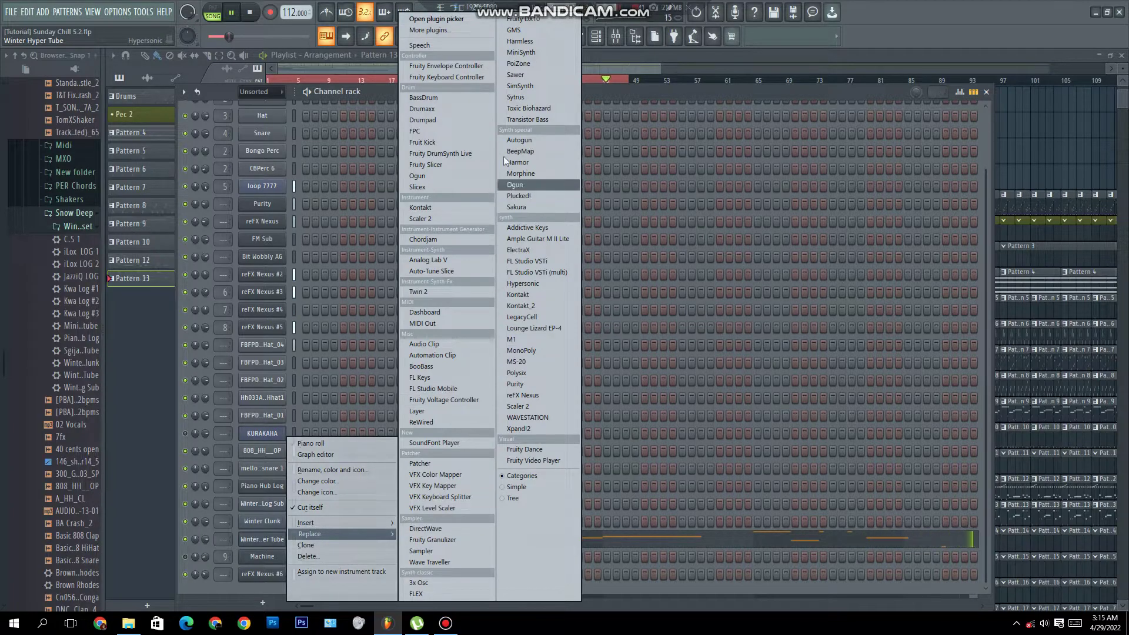
mouse_move(393, 523)
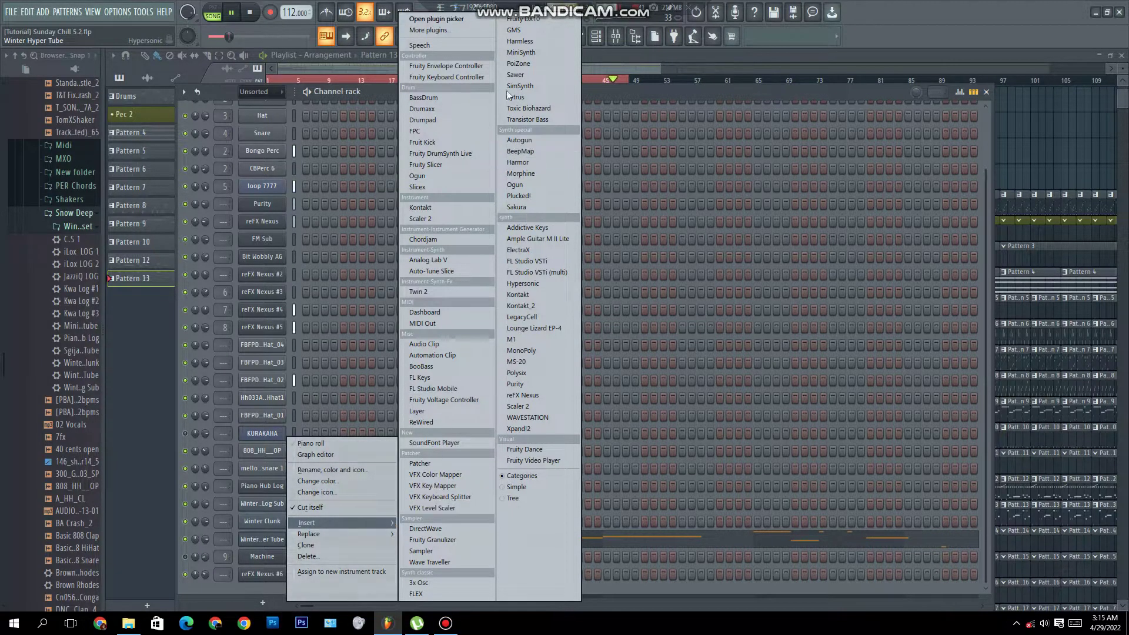
click(522, 19)
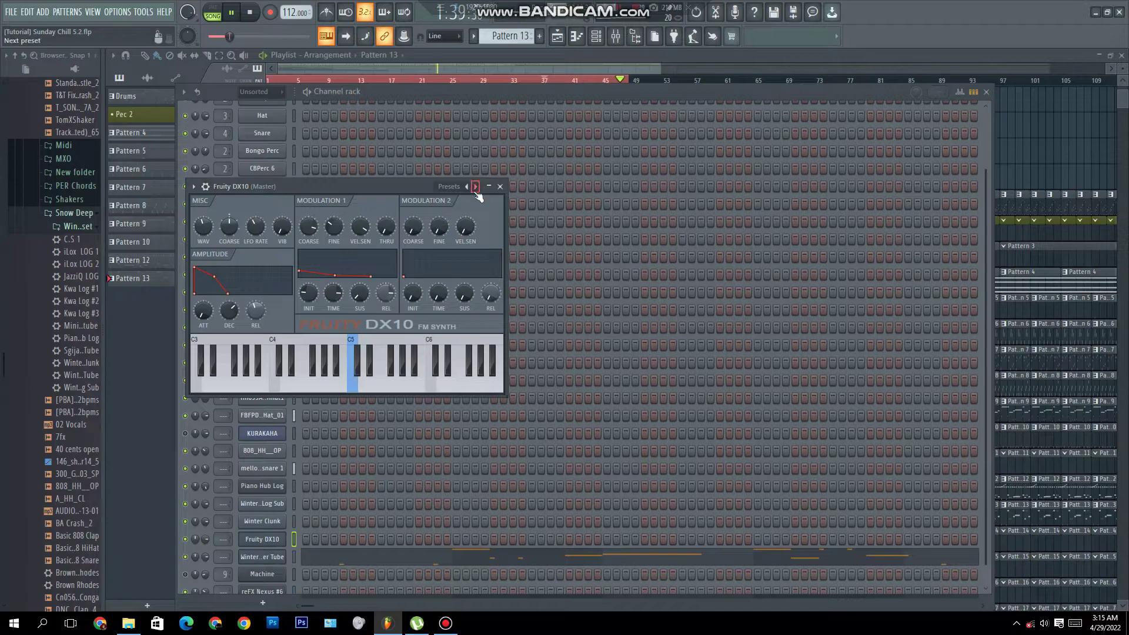
right_click(475, 187)
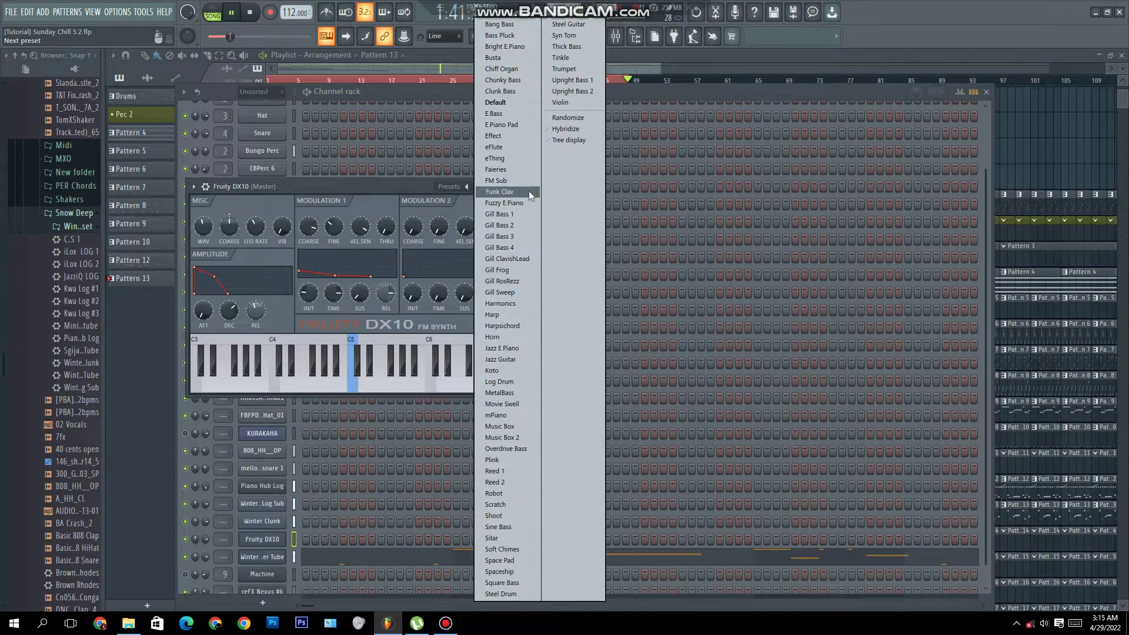
click(515, 181)
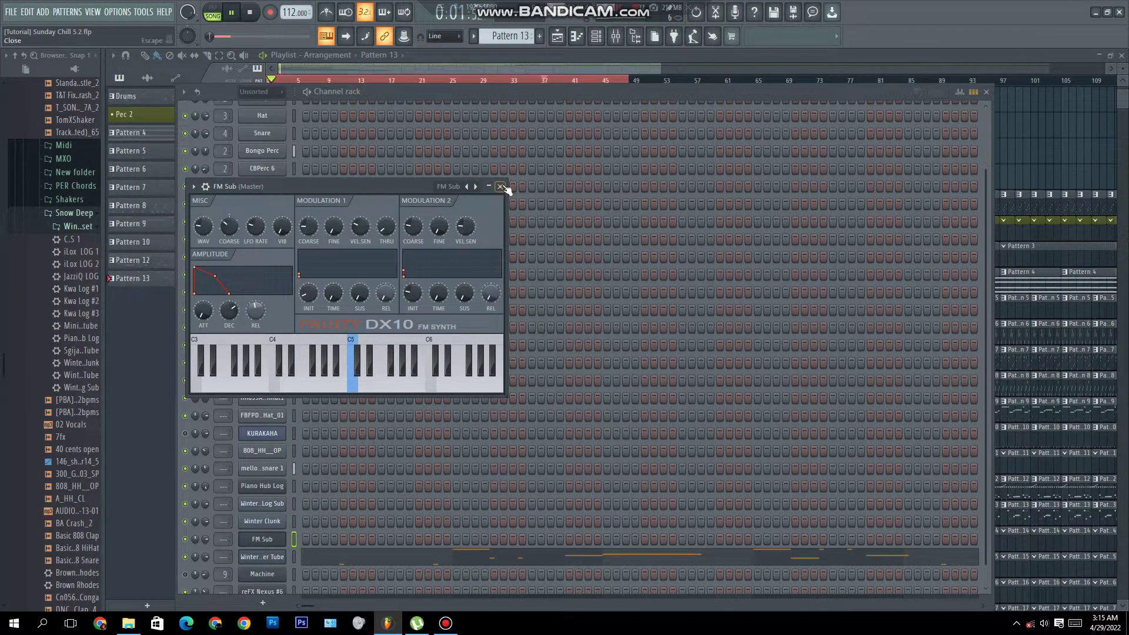
click(500, 187)
Step: Select bars 33 to 48 on the playlist timeline as the playback loop region
key(F6)
drag(633, 80, 512, 109)
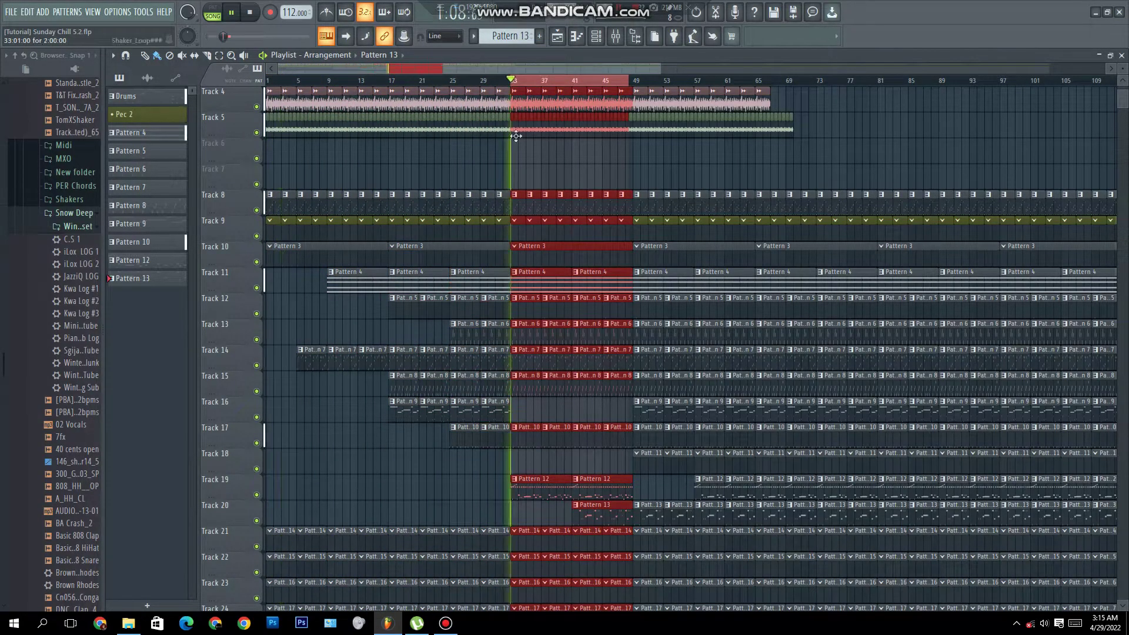
Step: Try removing the Pattern 6 clips on track 13 and the first three Pattern 7 clips on track 14 within the selected bars
right_click(526, 332)
right_click(556, 332)
right_click(588, 332)
right_click(618, 332)
right_click(587, 355)
right_click(556, 356)
right_click(526, 355)
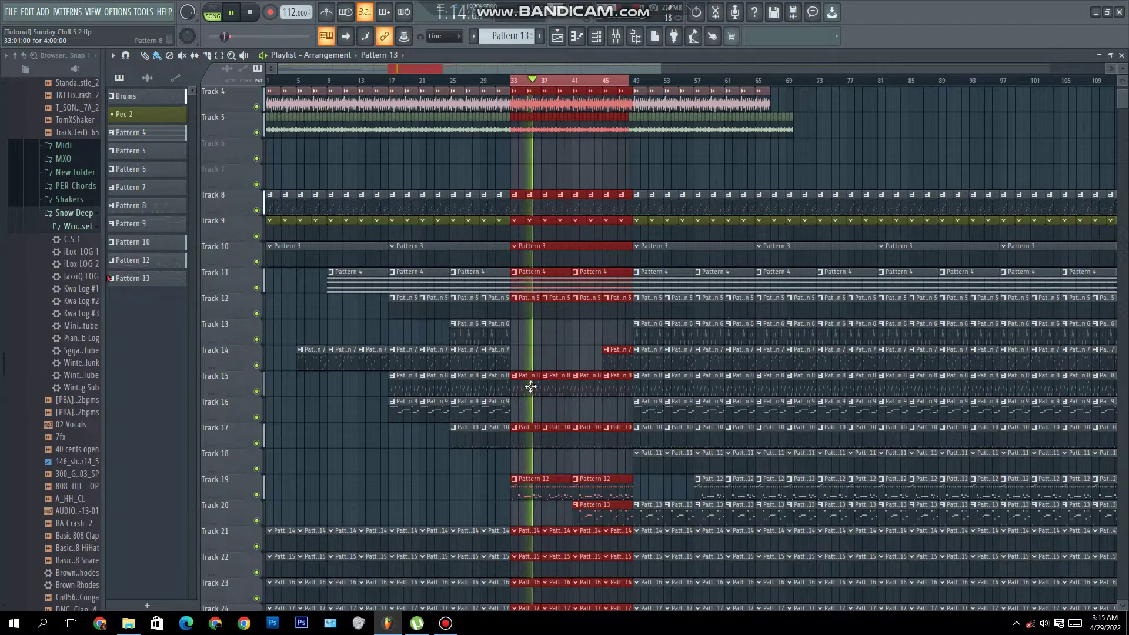
Step: Delete the four Pattern 8 clips on track 15 between bars 33 and 48
drag(531, 377, 603, 387)
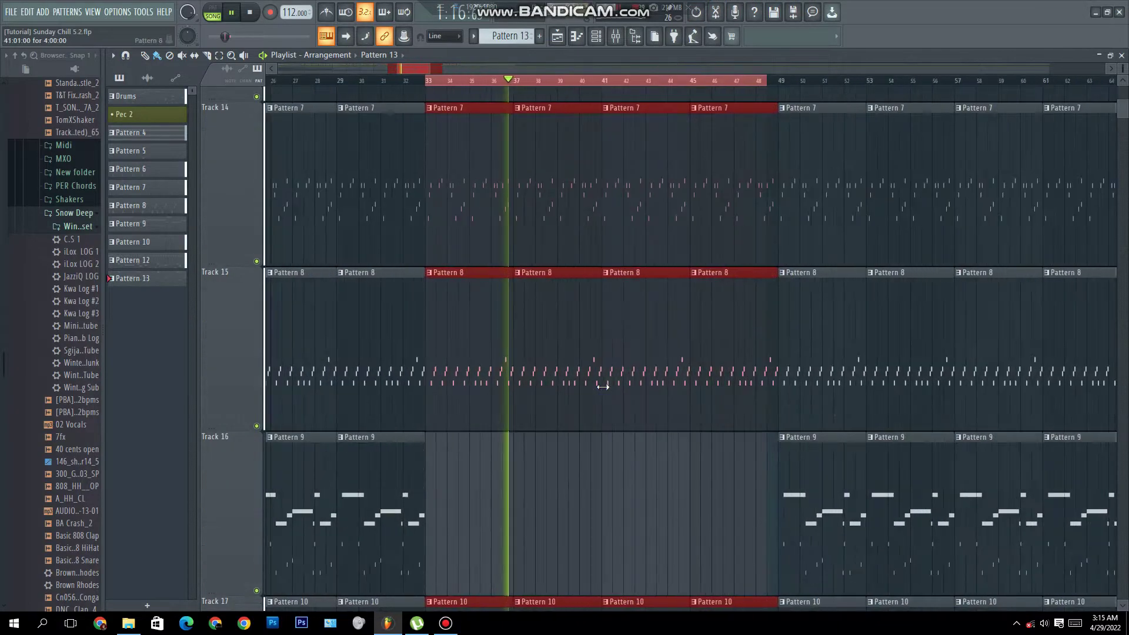
click(909, 113)
drag(1122, 68, 1121, 87)
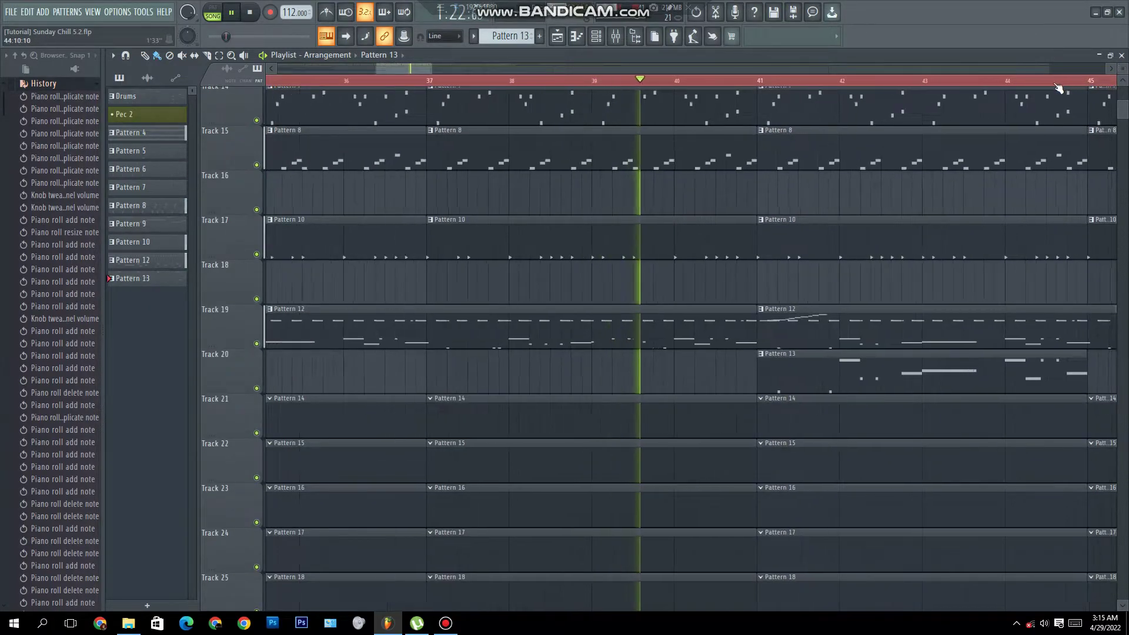
scroll(1058, 83, down, 5)
drag(1121, 85, 1121, 72)
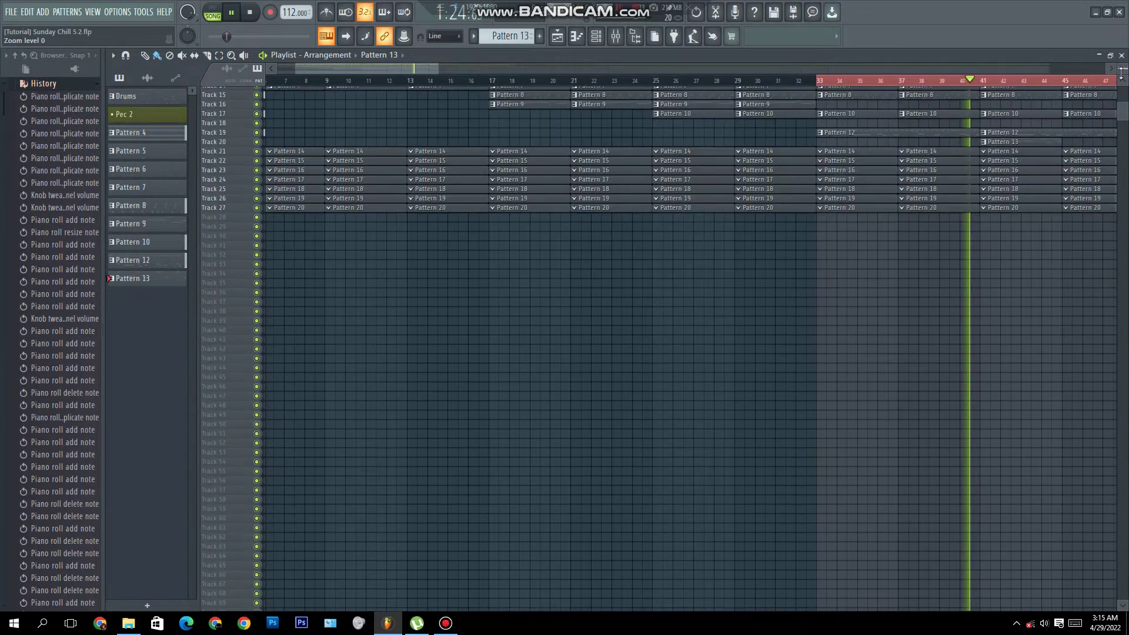
scroll(1046, 120, up, 6)
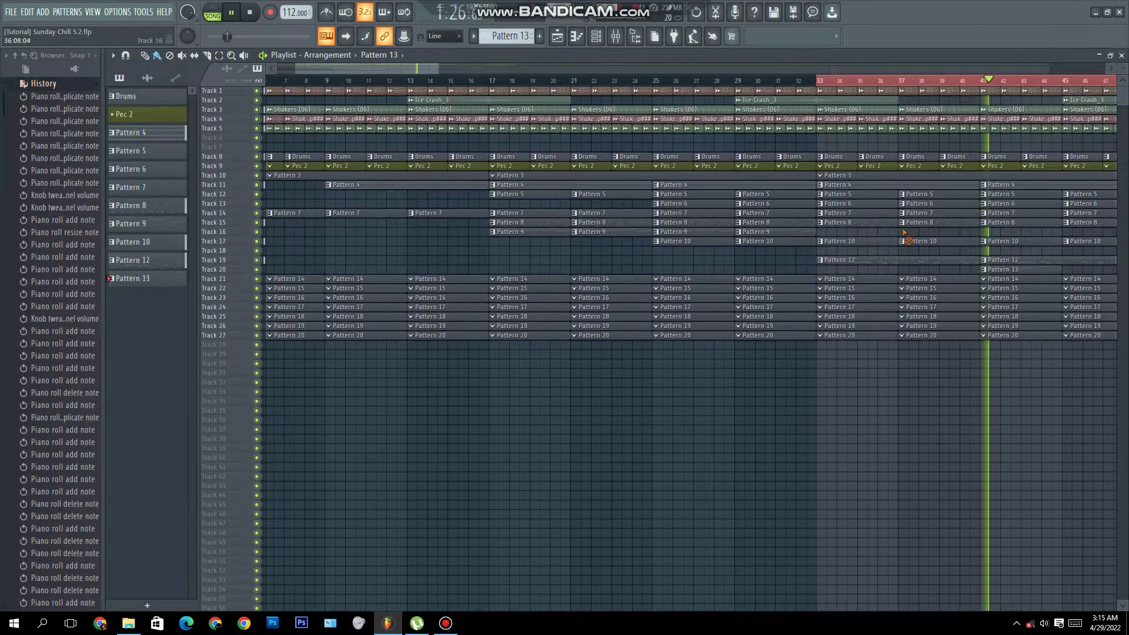
scroll(990, 170, up, 3)
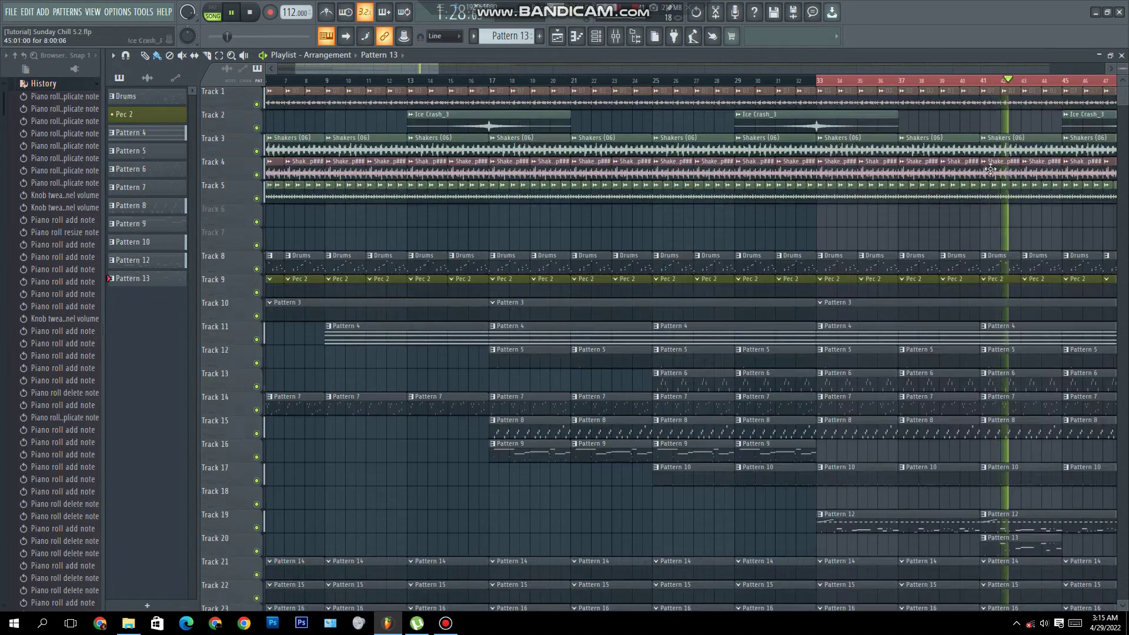
drag(388, 68, 448, 58)
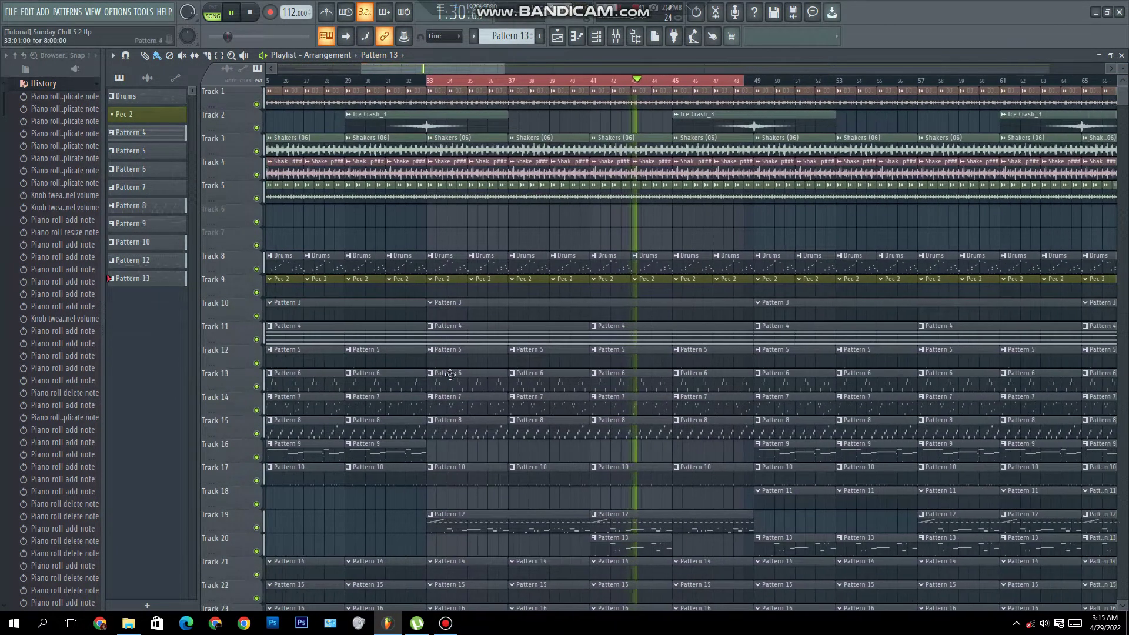
right_click(464, 429)
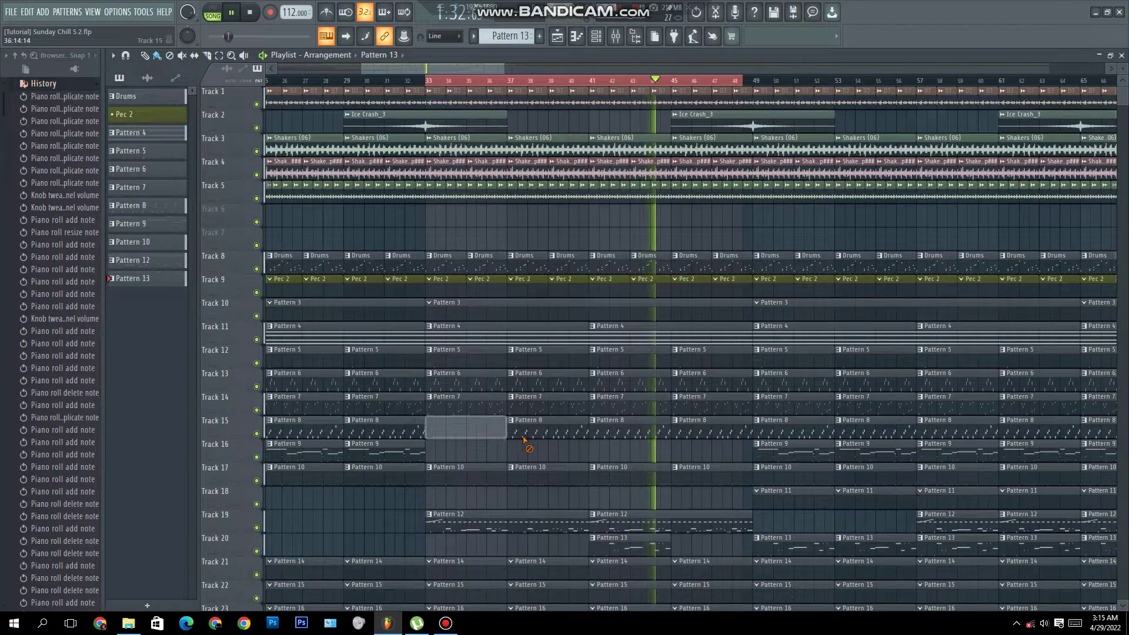
right_click(547, 429)
right_click(629, 429)
right_click(712, 429)
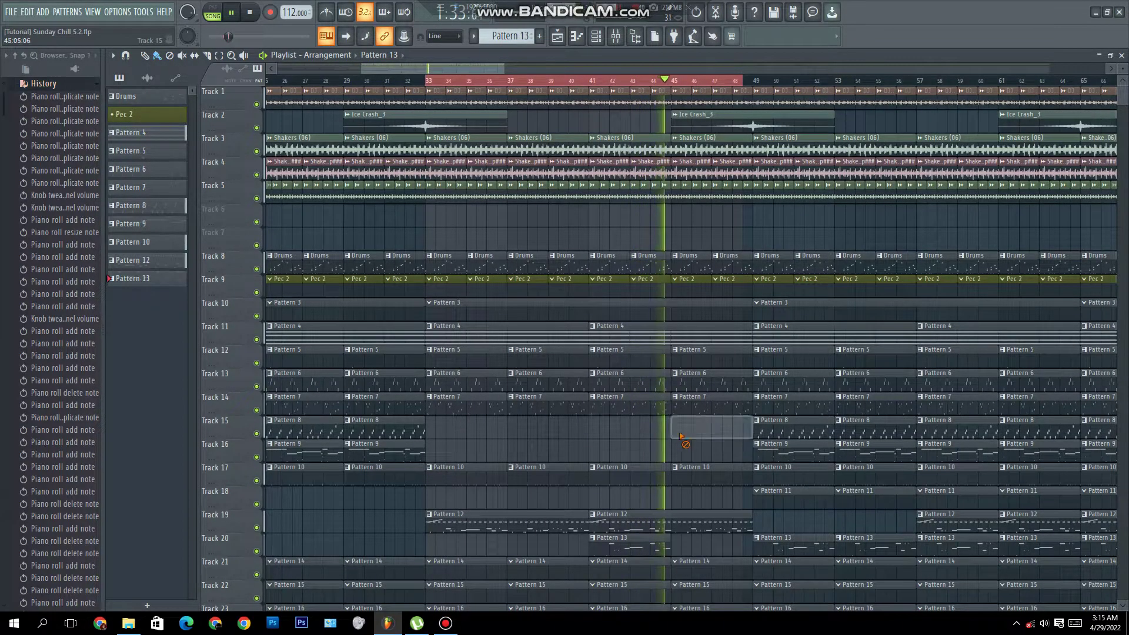
Step: Delete the Pattern 6 clips on track 13 and the Pattern 7 clips on track 14 between bars 33 and 48
right_click(688, 381)
right_click(623, 381)
right_click(542, 382)
right_click(465, 383)
right_click(487, 406)
right_click(547, 405)
right_click(637, 404)
right_click(696, 403)
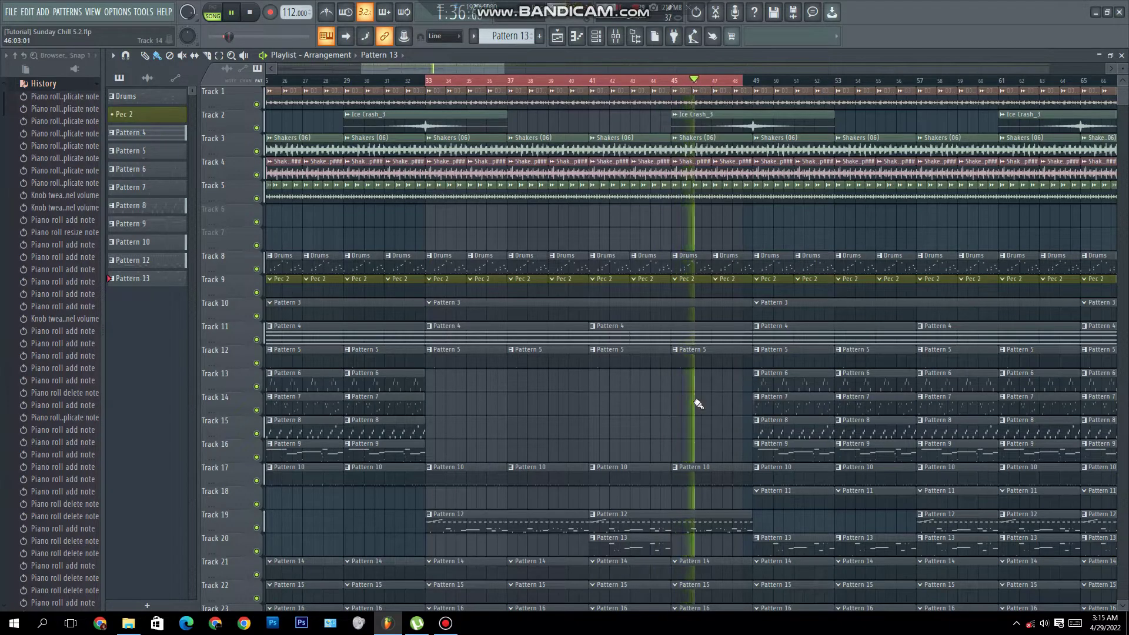
Step: Try removing the Pattern 4 clips on track 11 between bars 33 and 48
scroll(559, 329, down, 4)
right_click(529, 244)
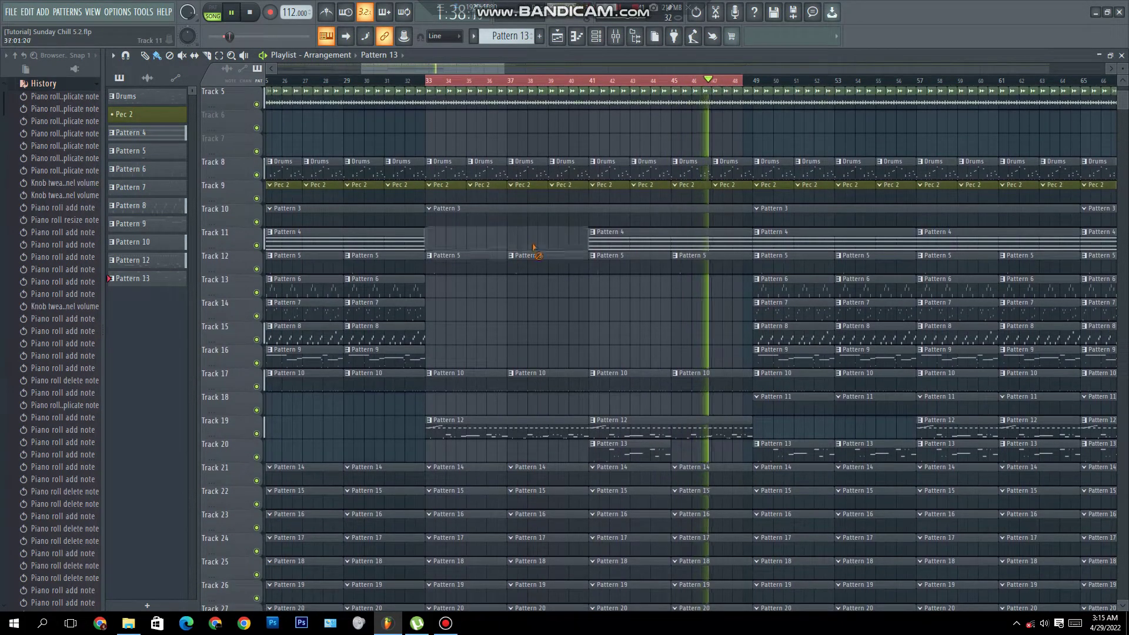
right_click(611, 242)
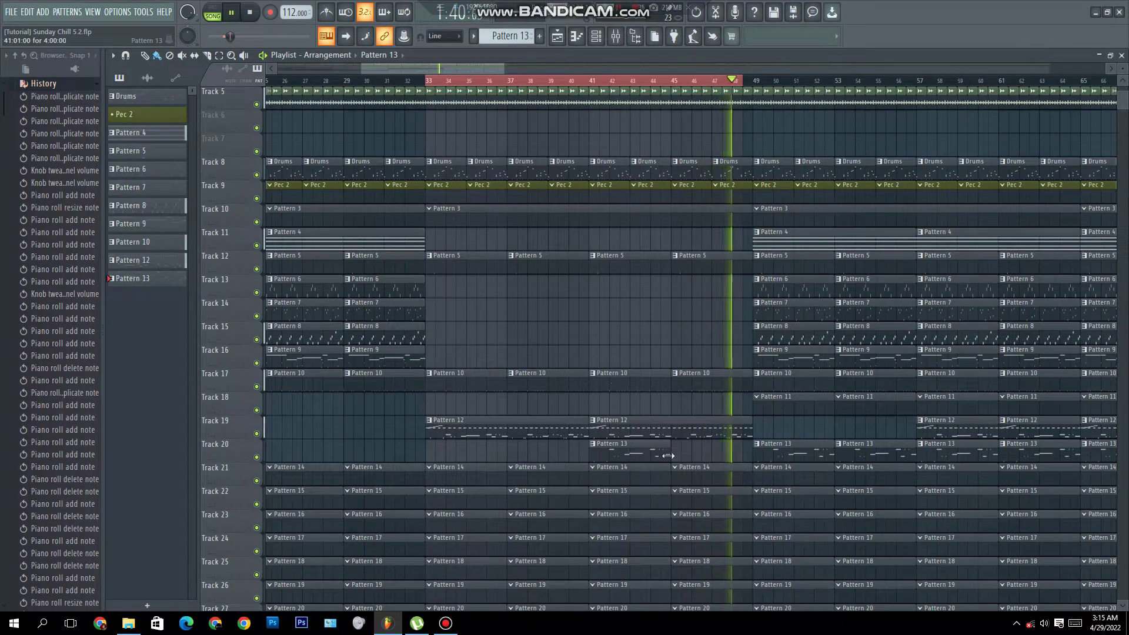
Step: Extend the first Pattern 13 clip on track 20 and the loop region to the end of bar 48
drag(670, 450, 747, 442)
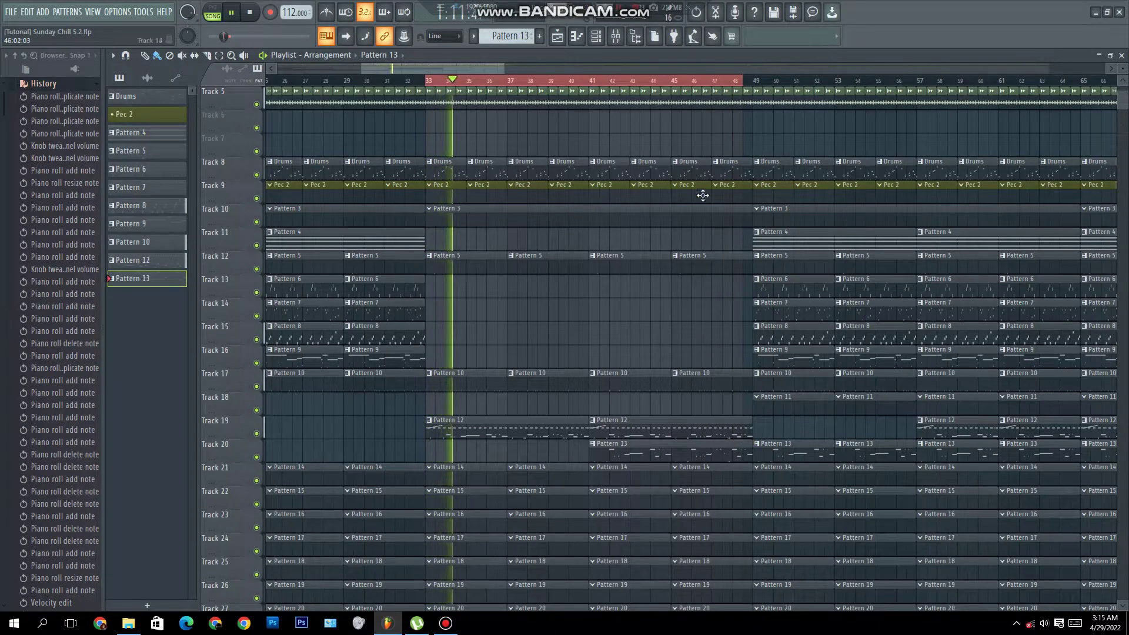
drag(742, 82, 755, 83)
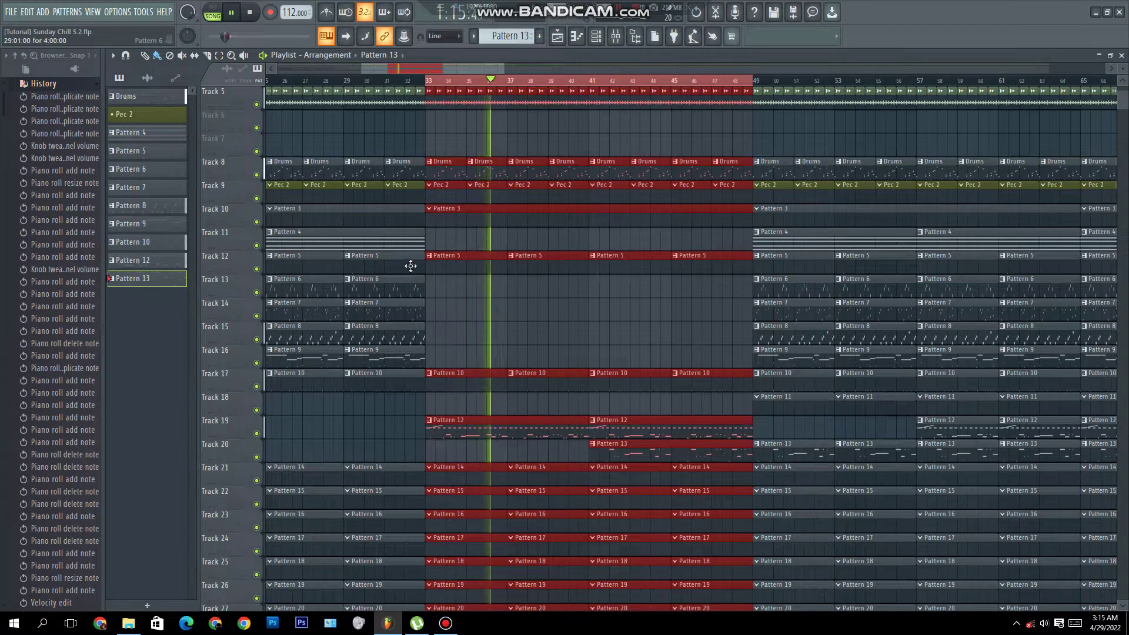
Step: Put Pattern 4 clips back on track 11 at bars 33 and 41
click(400, 249)
click(436, 245)
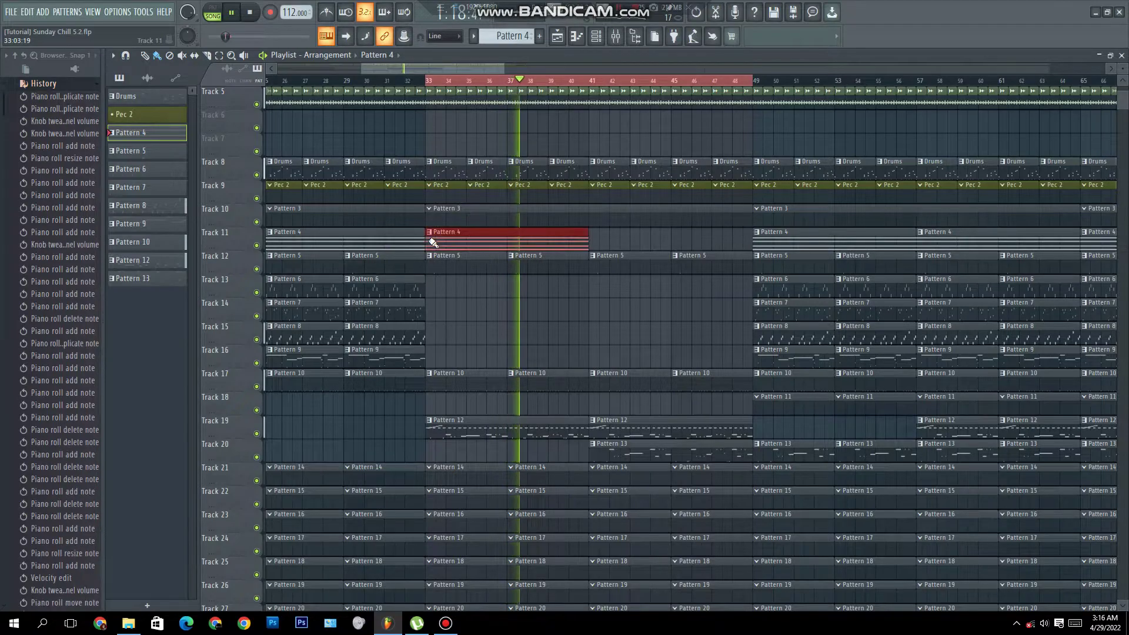
click(597, 245)
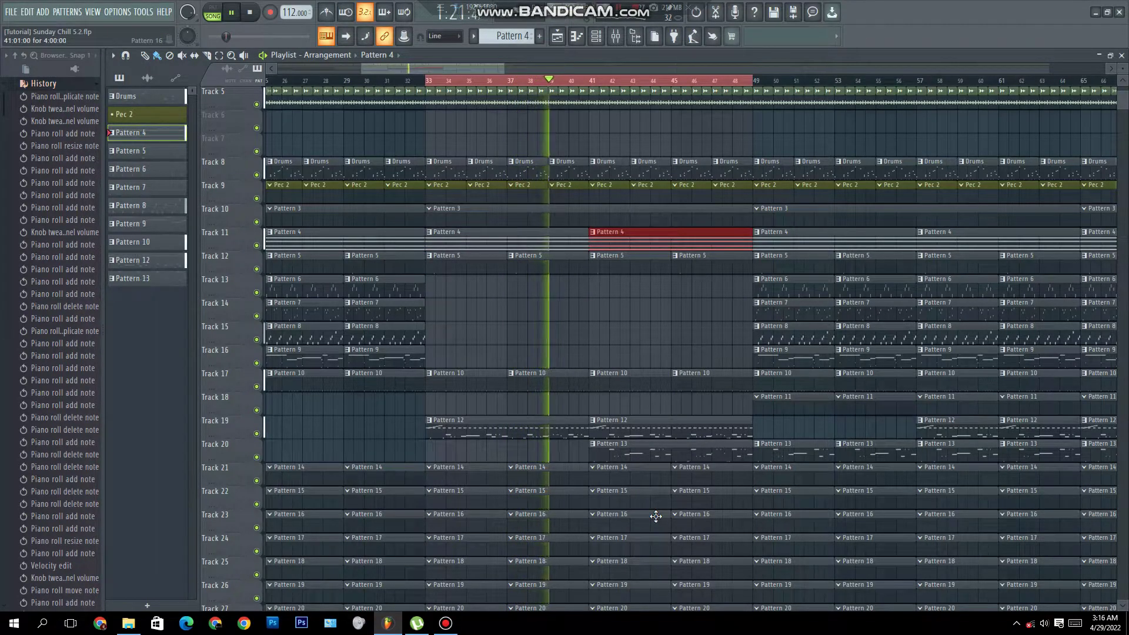
Step: Show Pattern 12 in the channel rack and open the KURAKAHA channel's piano roll
click(595, 36)
scroll(325, 378, down, 1)
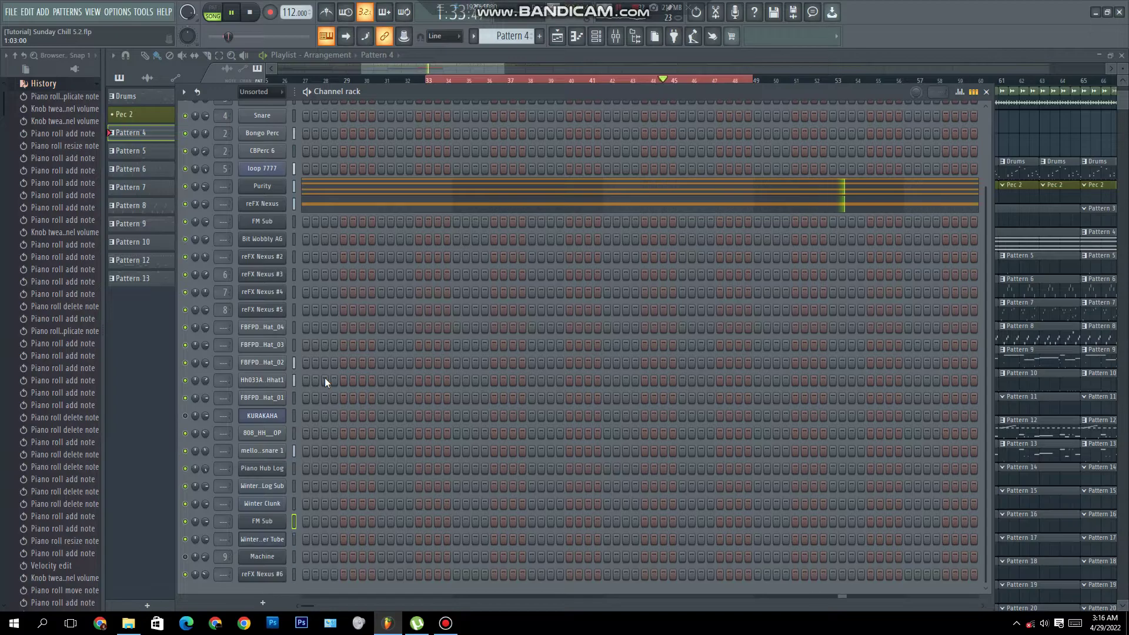
scroll(325, 377, up, 3)
scroll(325, 378, down, 3)
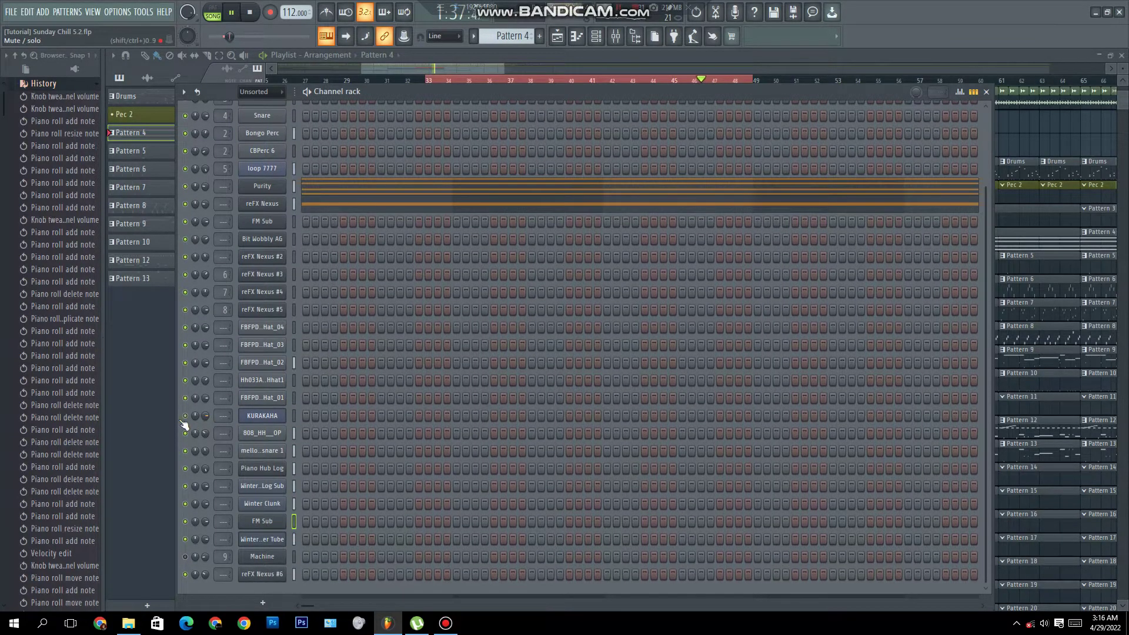
scroll(528, 34, up, 3)
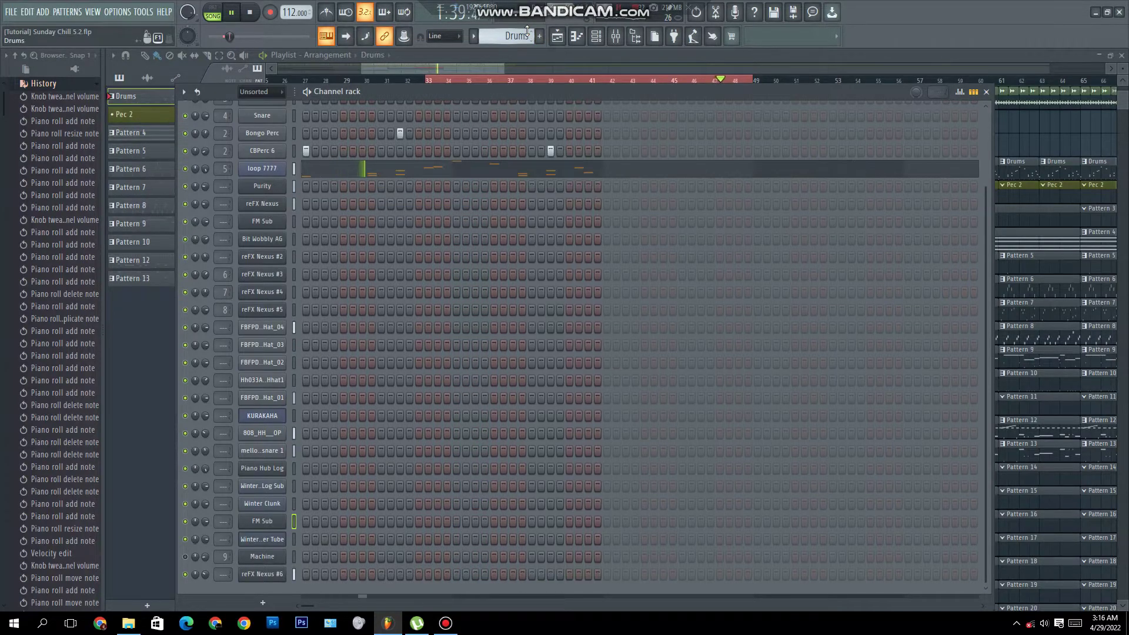
scroll(527, 30, down, 9)
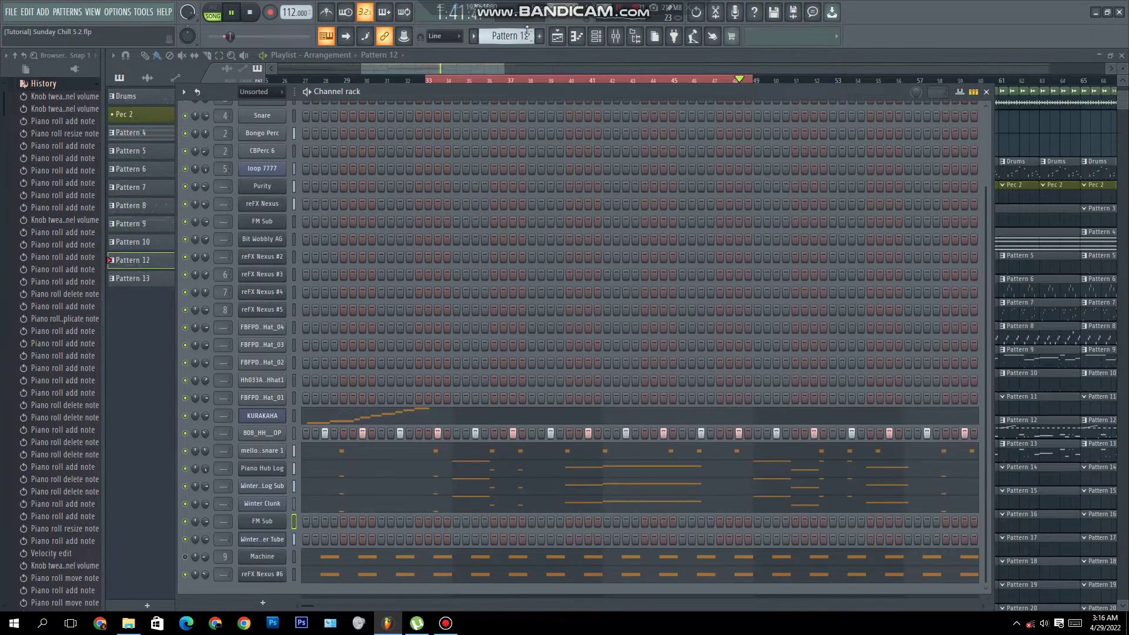
click(337, 423)
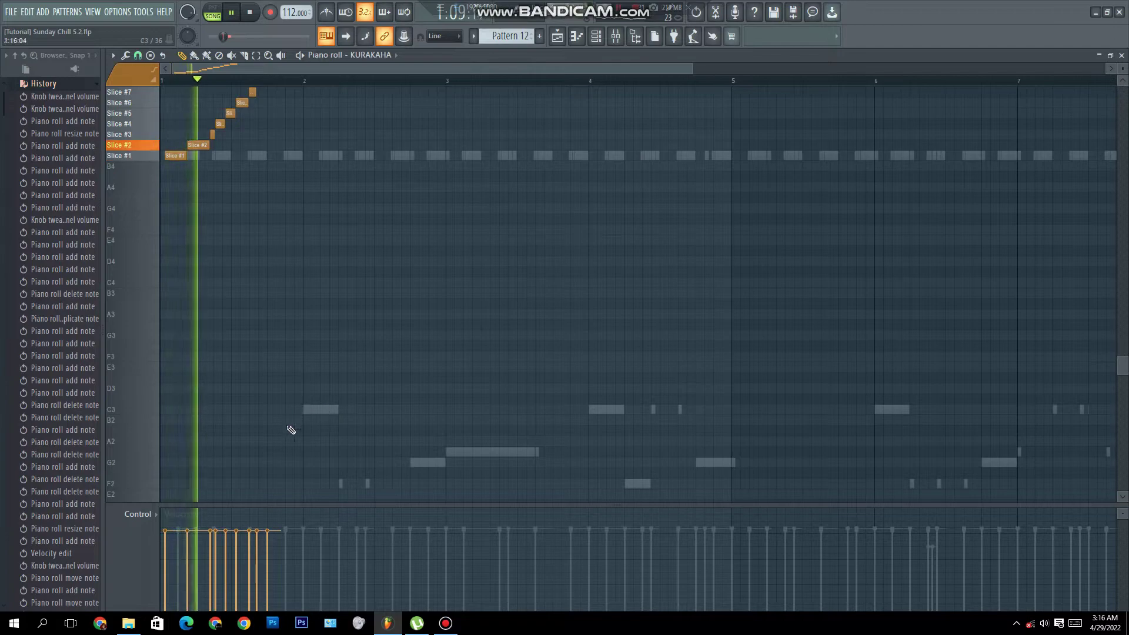
Step: Quantize the KURAKAHA slice notes in bar 1 and decline the Bandicam purchase offer
scroll(318, 361, up, 5)
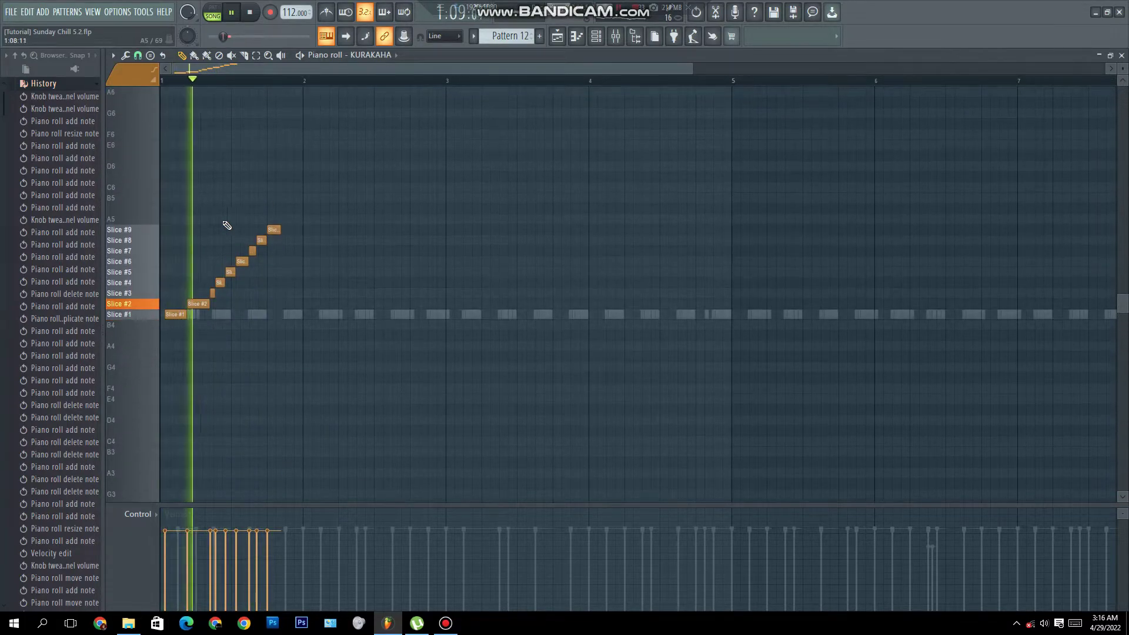
click(125, 54)
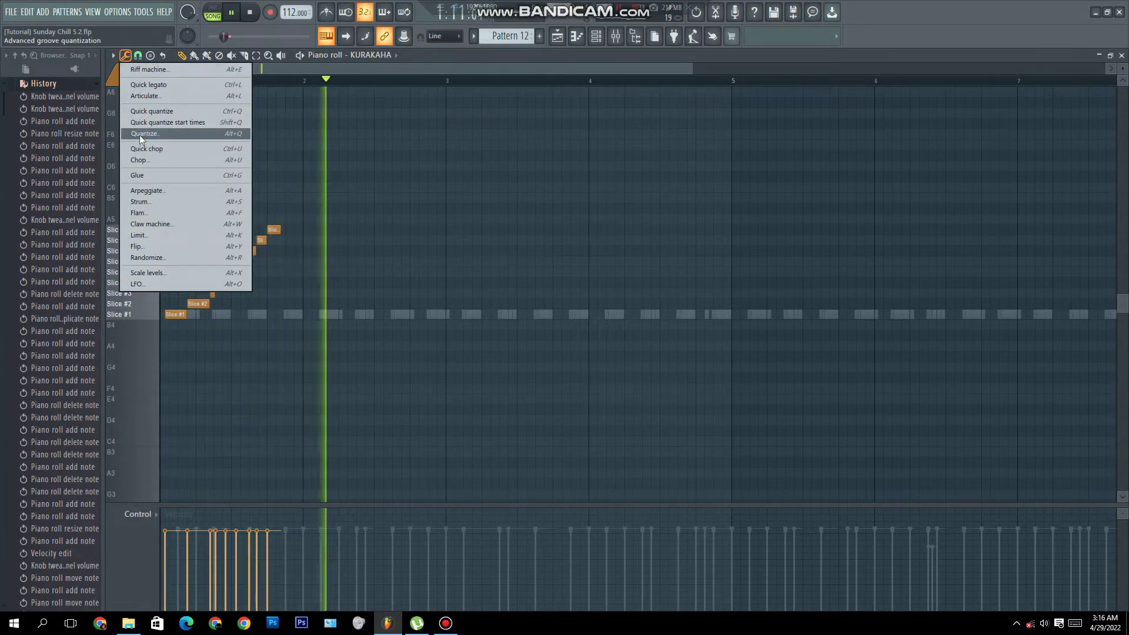
click(140, 134)
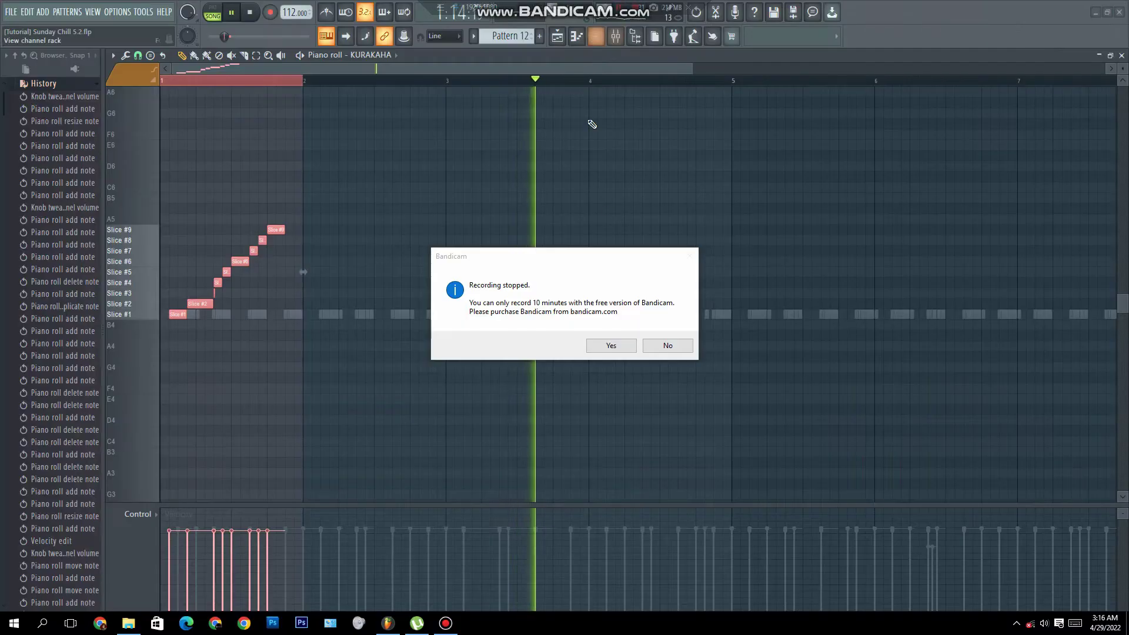
click(669, 342)
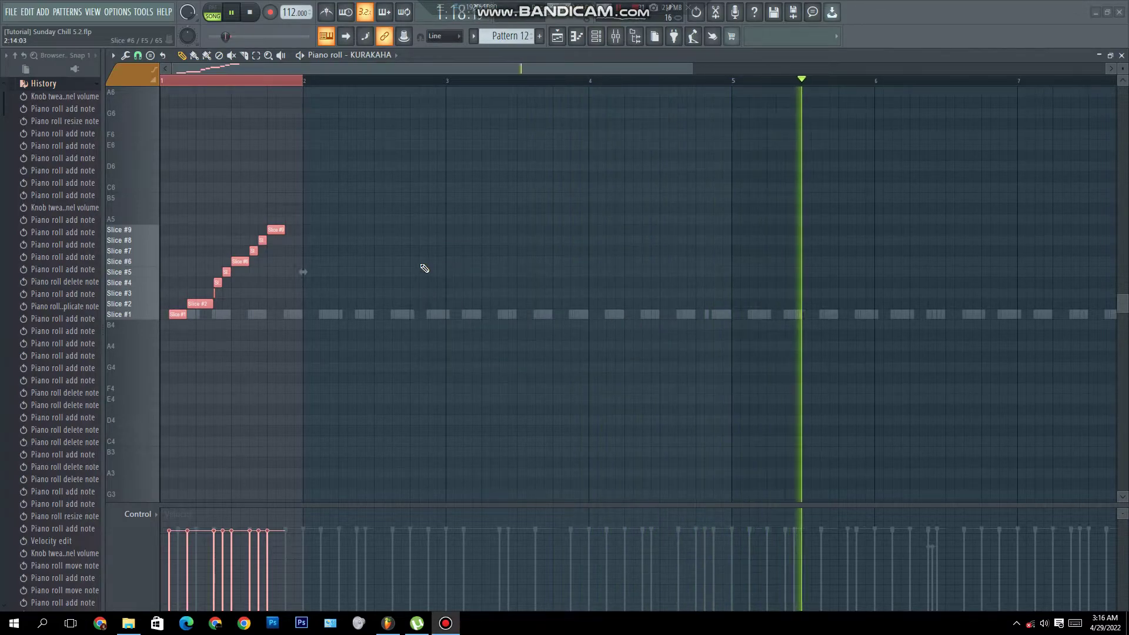
Step: Duplicate the bar 1 slice notes through bar 8, deleting the surplus copy in bar 9, and restart playback
click(257, 12)
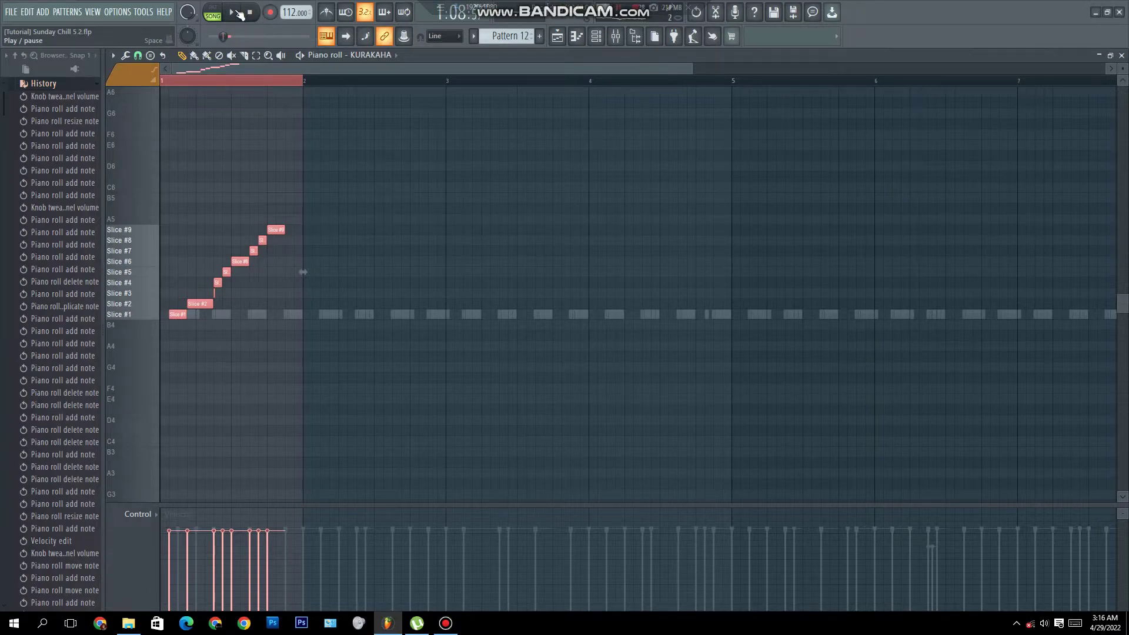
key(ctrl+b)
key(ctrl+b)
key(ctrl+b)
key(ctrl+b)
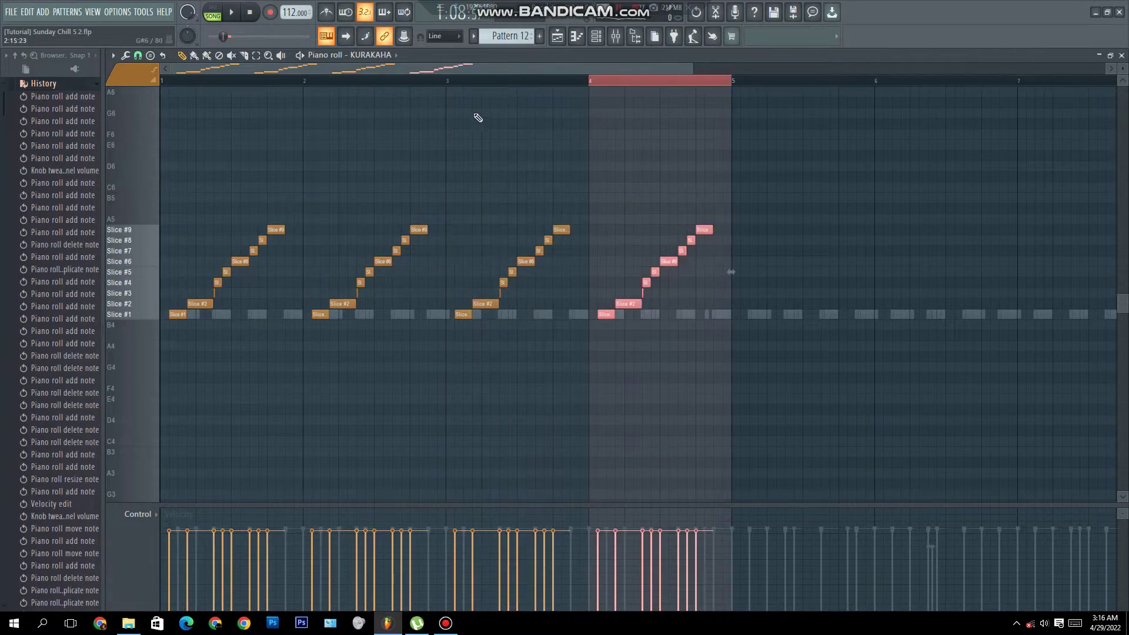
key(ctrl+b)
key(ctrl+b)
key(ctrl+b)
key(ctrl+b)
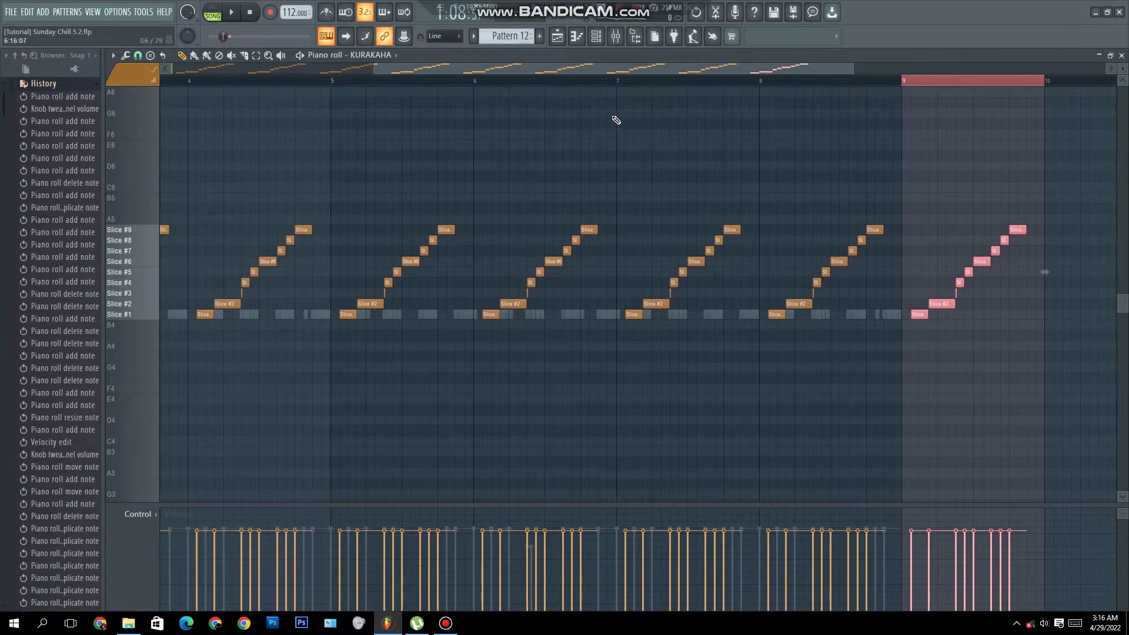
key(Delete)
key(space)
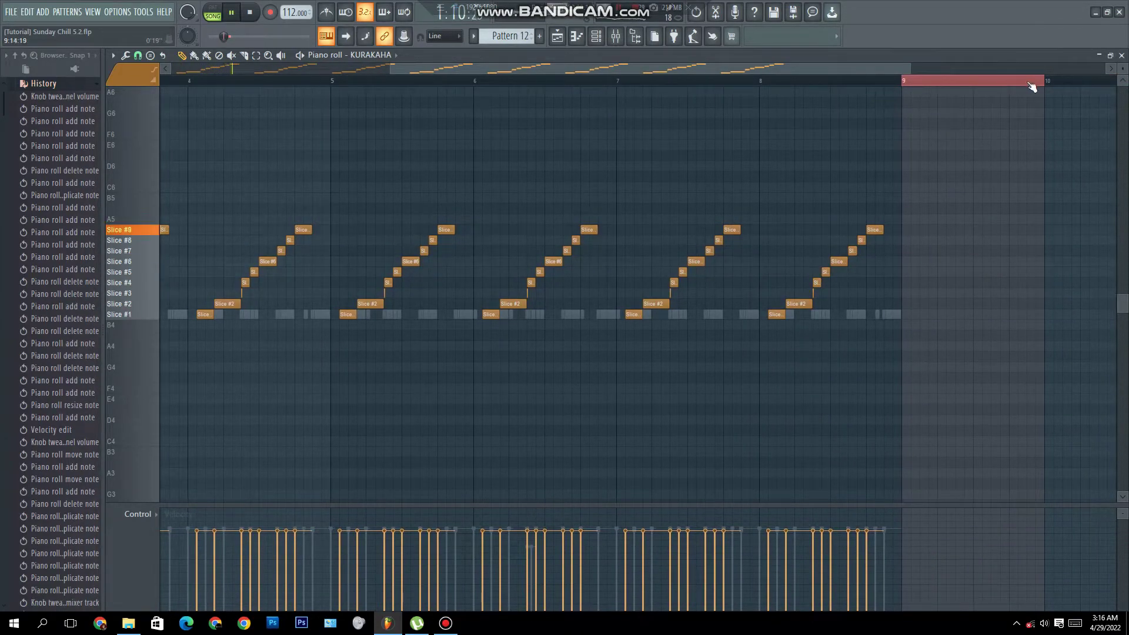
Step: Route KURAKAHA to mixer track 10 and load Fruity Reeverb 2 in its third effect slot
click(1122, 55)
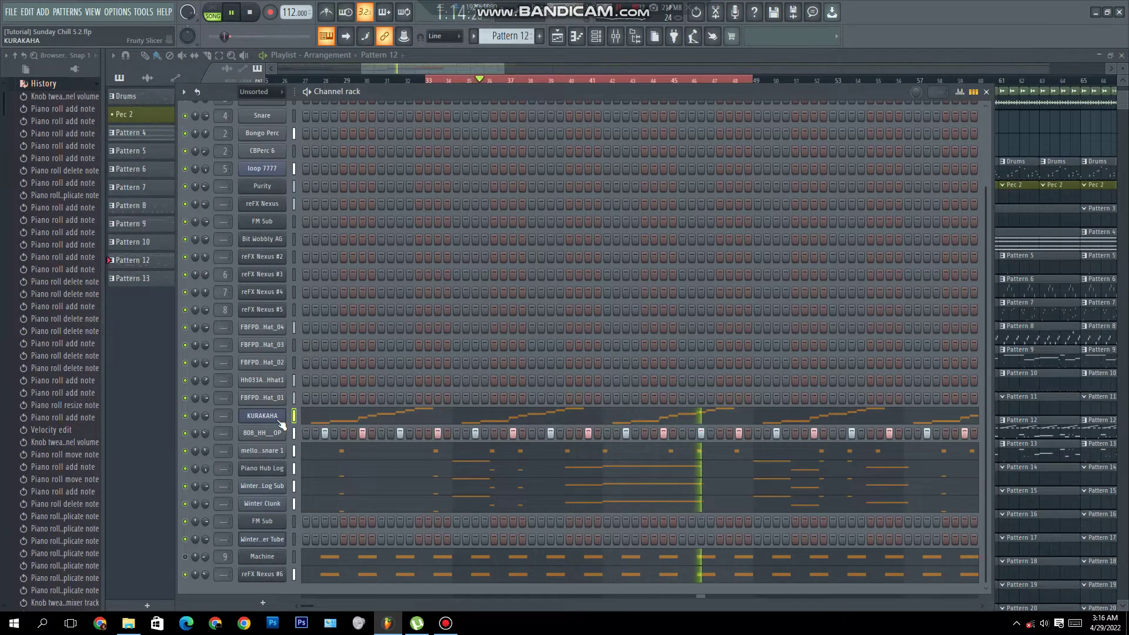
key(F9)
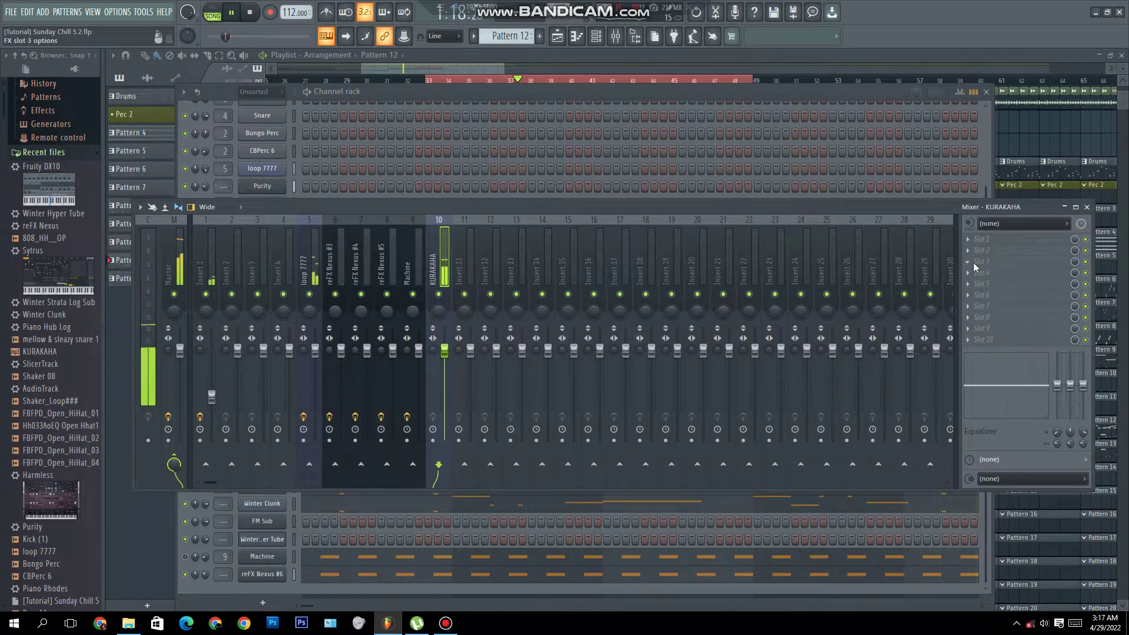
click(972, 262)
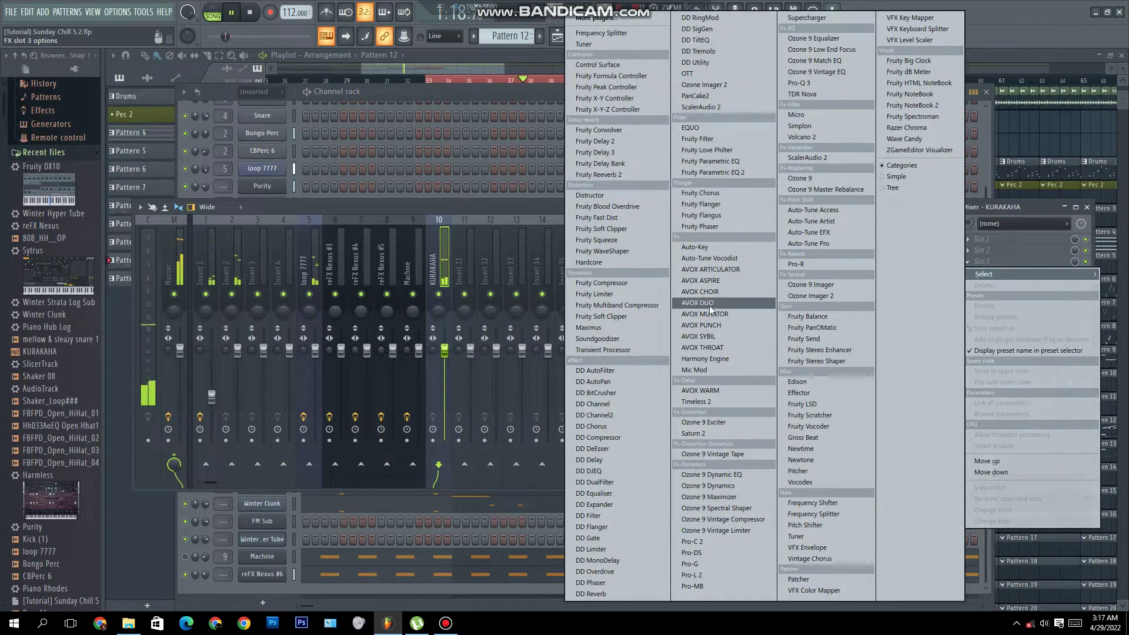
click(596, 175)
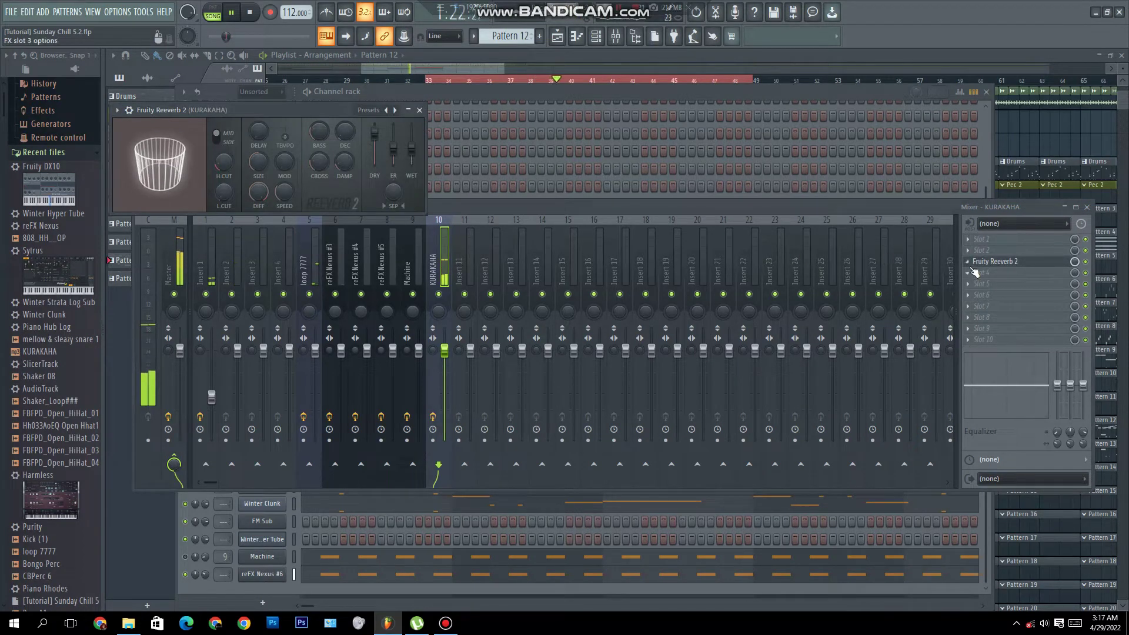
click(420, 110)
click(459, 65)
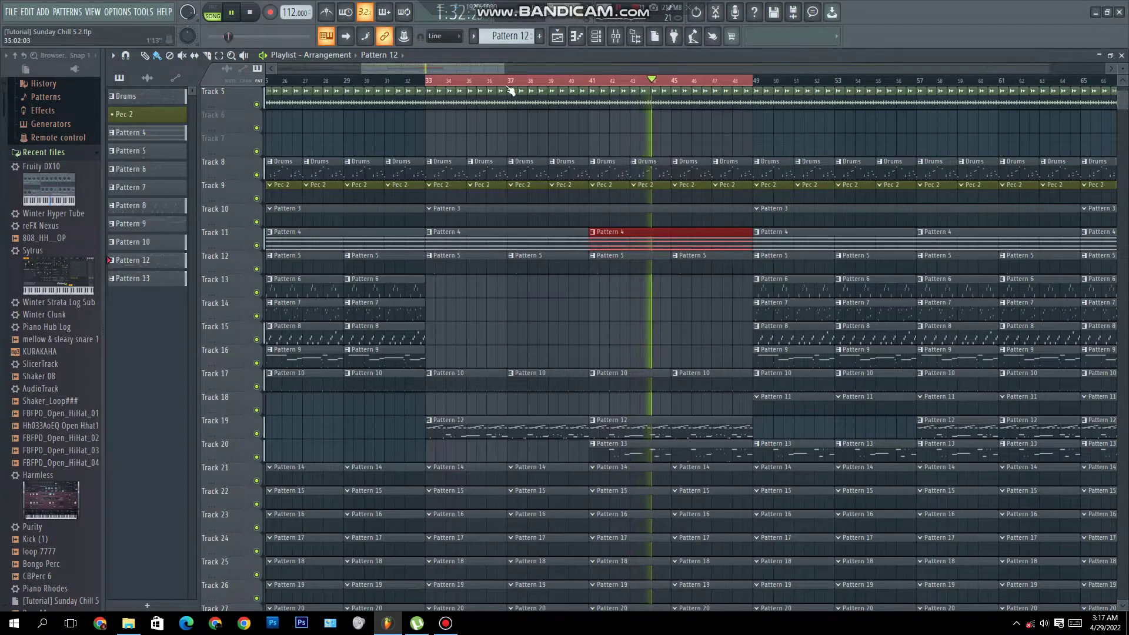
Step: Switch to Pattern 13 and insert a Sawer channel directly above the Winter Hyper Tube channel
click(512, 54)
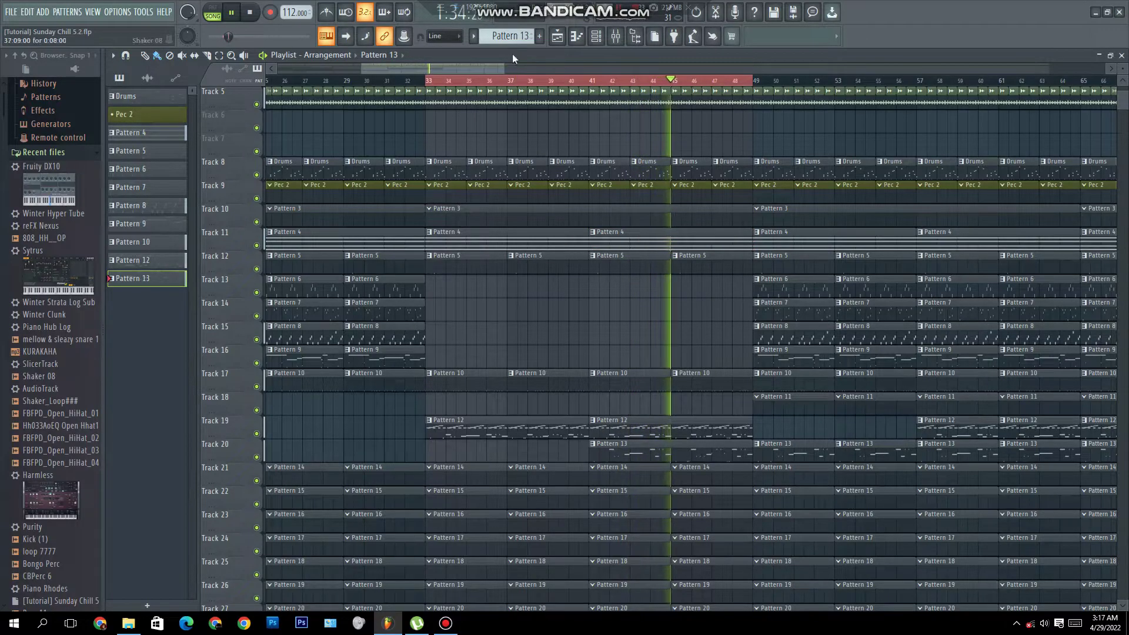
key(F6)
right_click(251, 539)
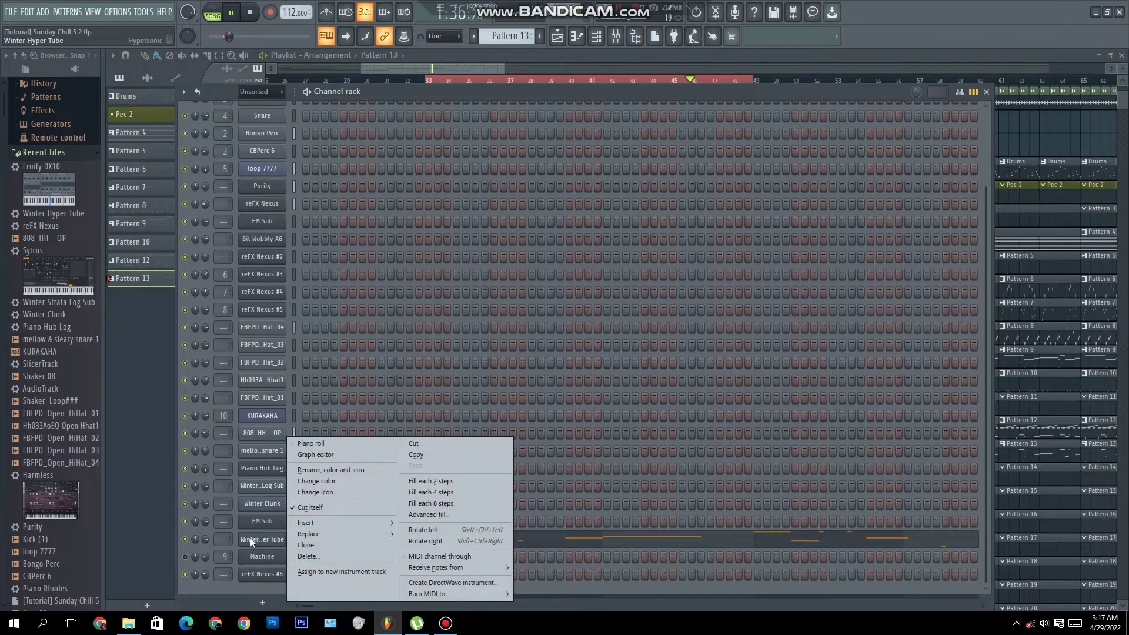
mouse_move(356, 520)
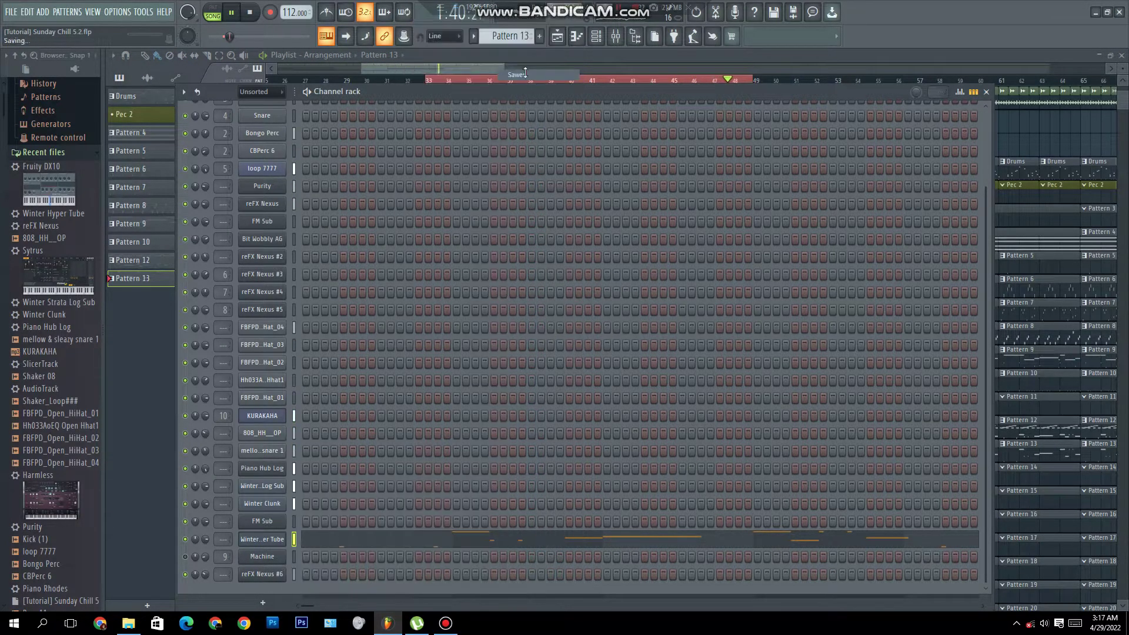
click(525, 74)
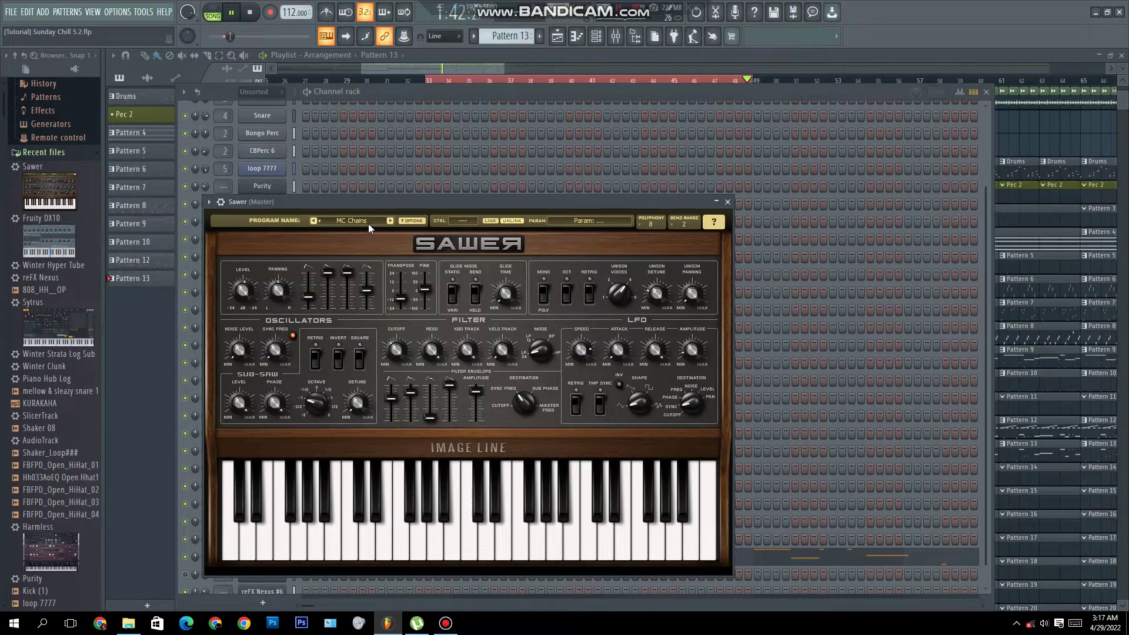
Step: Load the FG Fat Plastic preset from Sawer's Bass bank and close the synth window
click(368, 222)
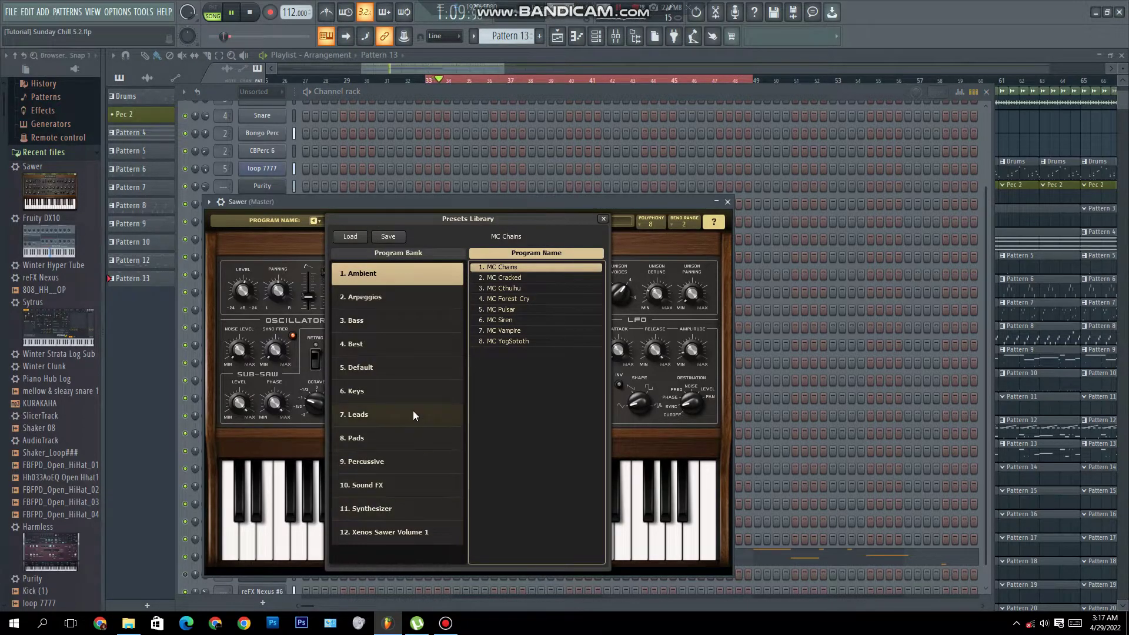
click(411, 319)
click(536, 426)
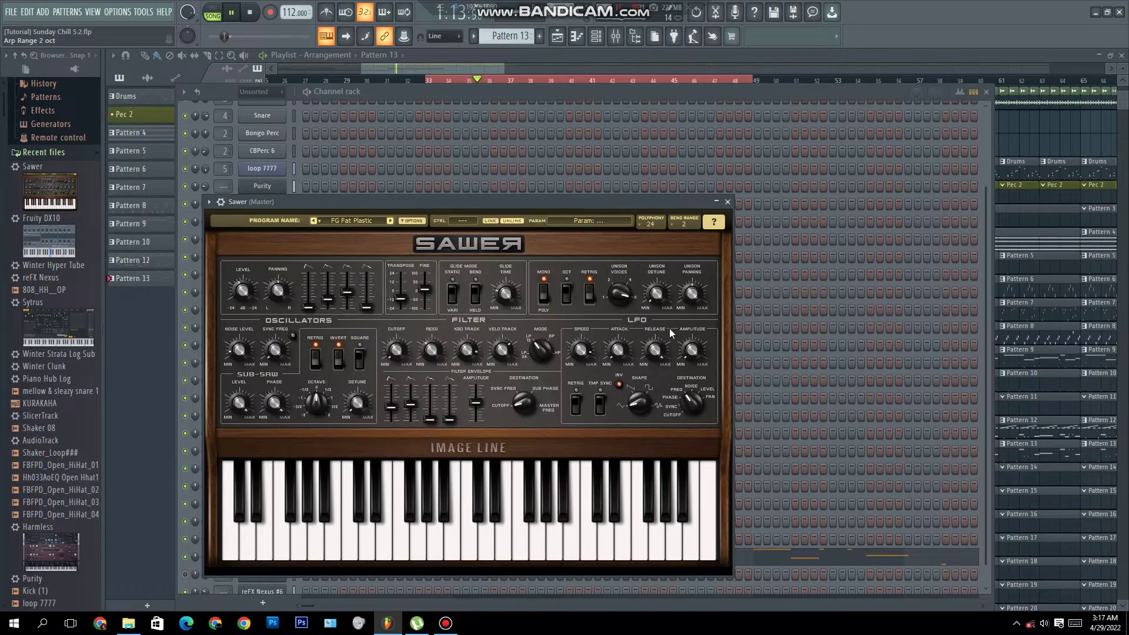
click(728, 202)
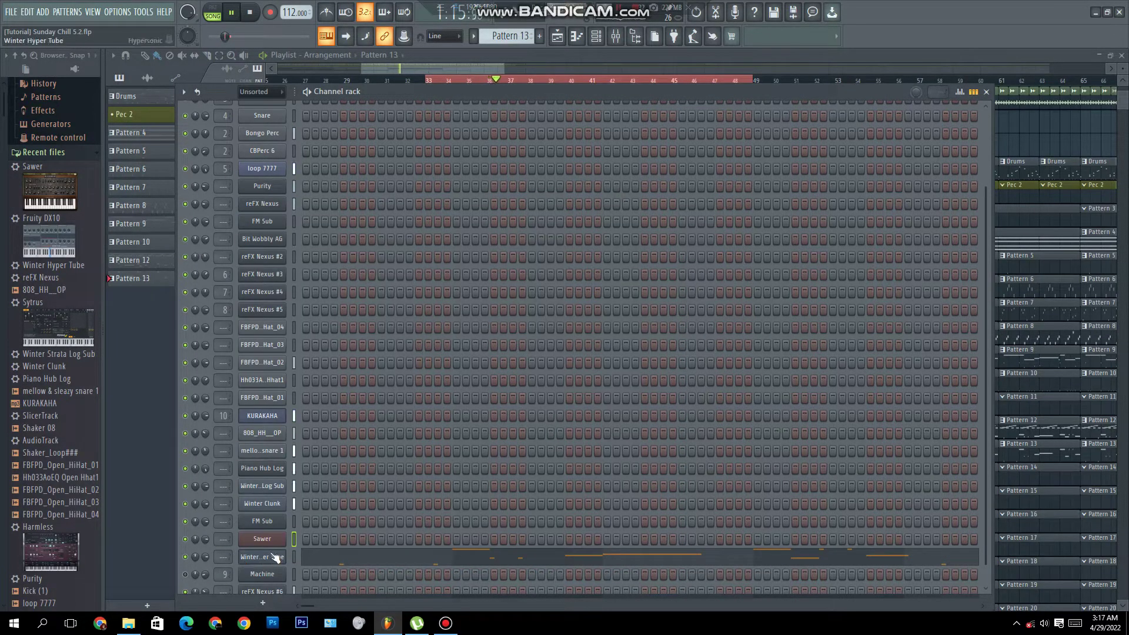
Step: Open the Sawer channel's piano roll at the C2 to C3 range
right_click(262, 539)
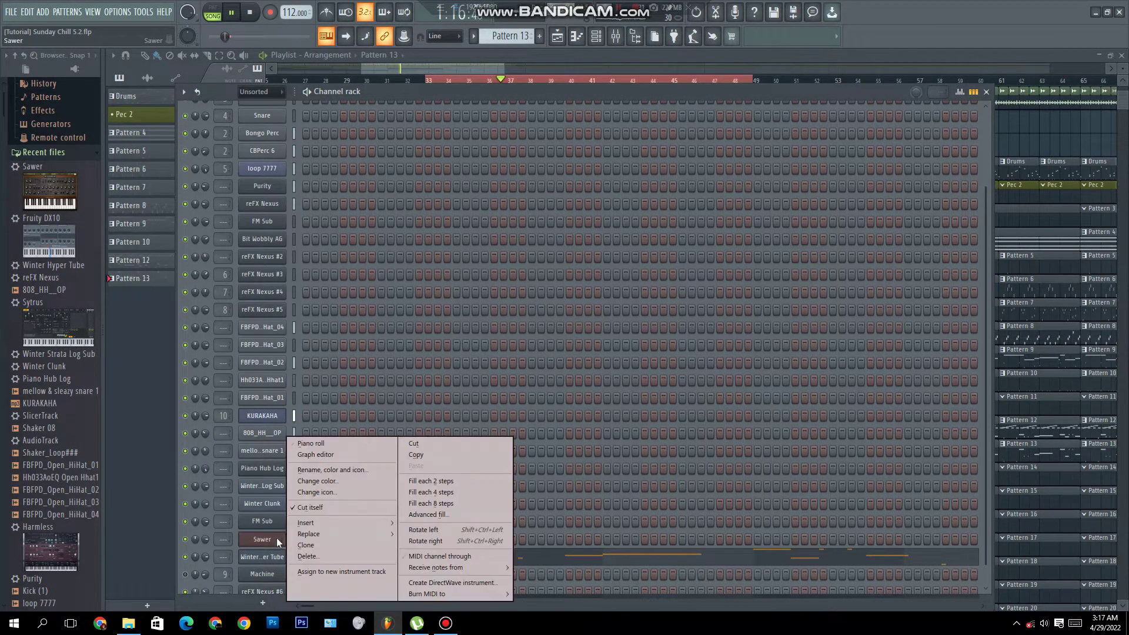
click(312, 443)
scroll(275, 388, down, 10)
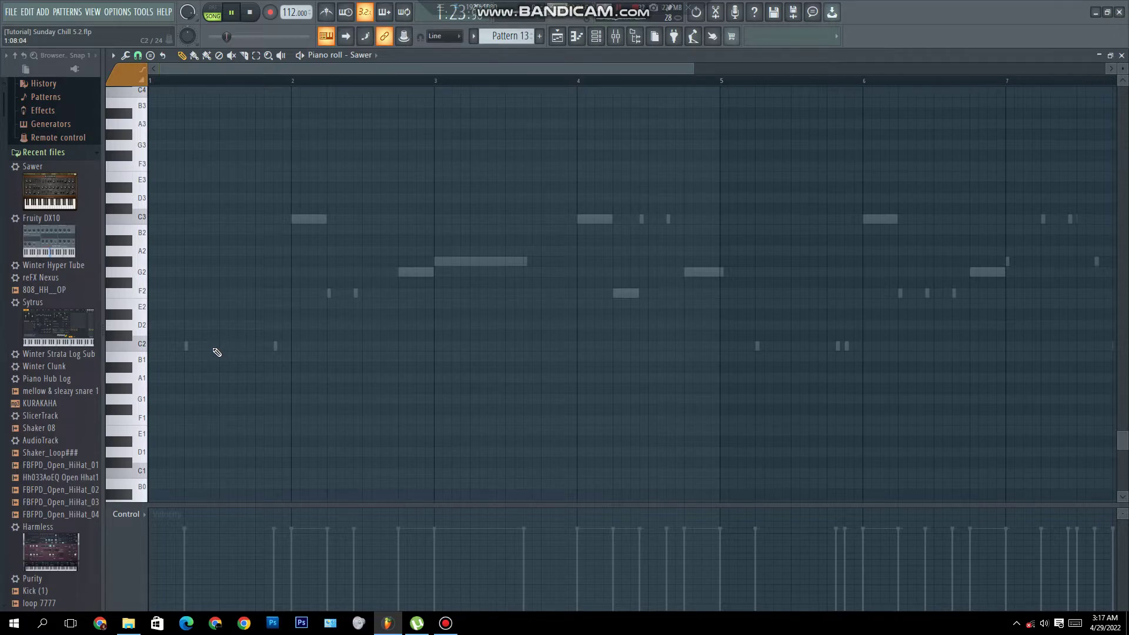
Step: Try a four-step C2 note starting at step 11 of bar 1 in Sawer's piano roll
click(238, 348)
drag(252, 347, 269, 347)
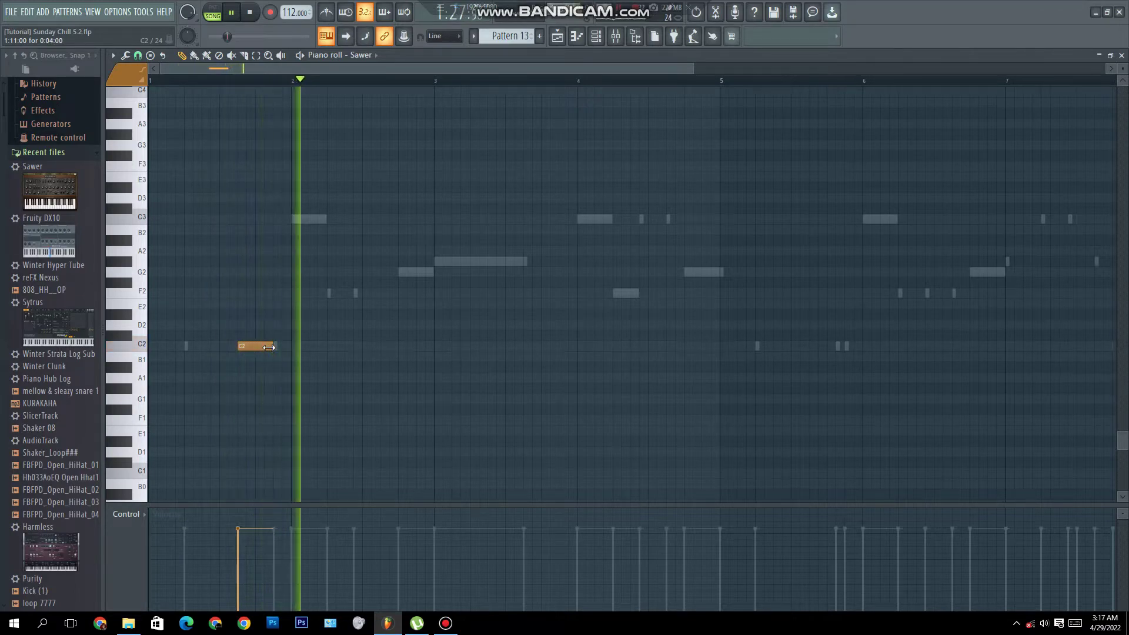
right_click(265, 349)
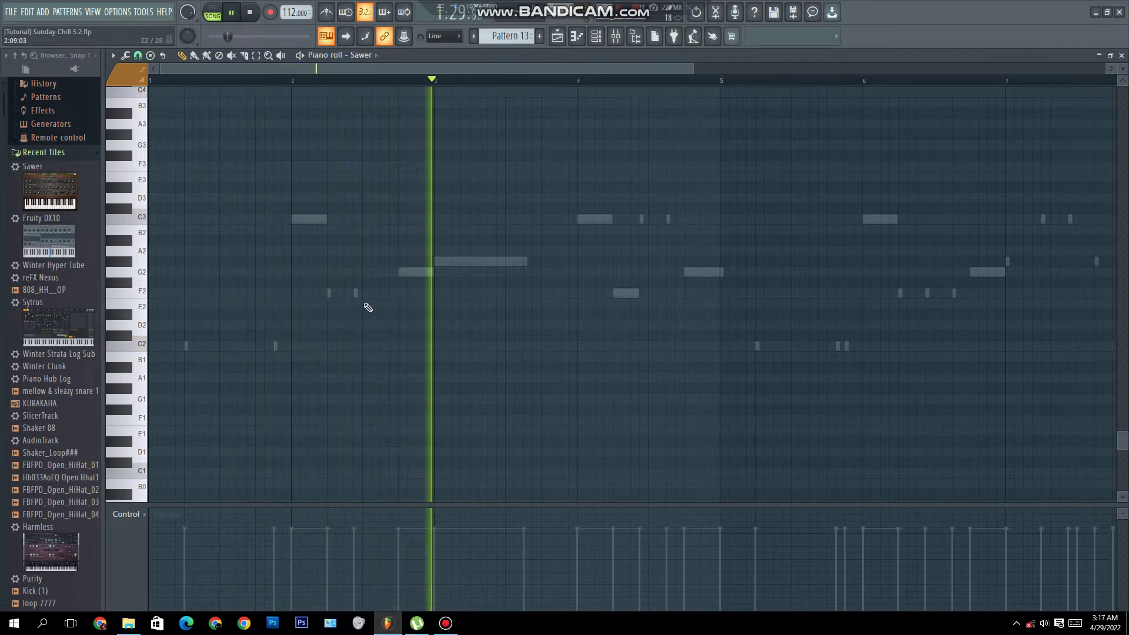
Step: Add a five-step F2 note at step 8 of bar 2 and a three-step one at step 5 of bar 6, then raise both an octave
click(356, 294)
drag(389, 297, 398, 295)
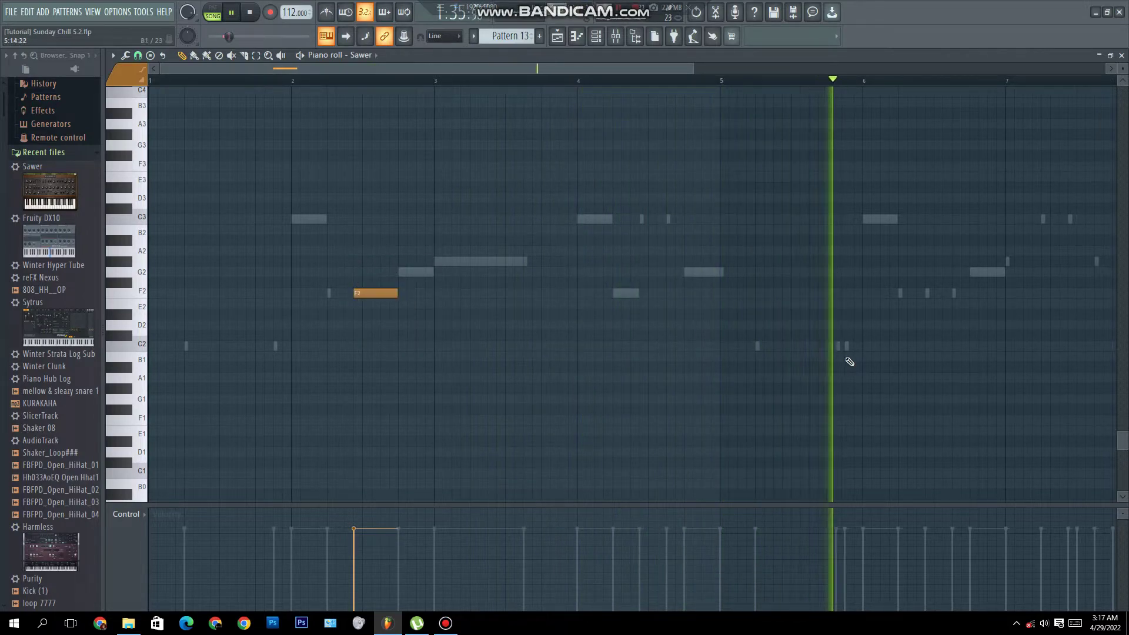
click(903, 294)
drag(939, 293, 924, 300)
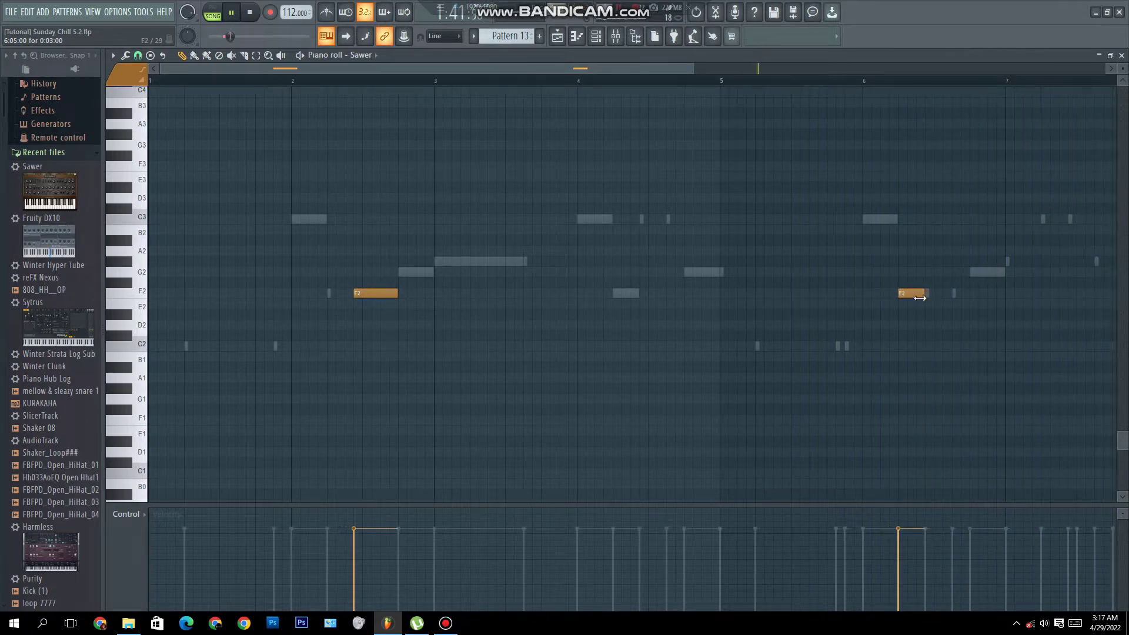
key(ctrl+Up)
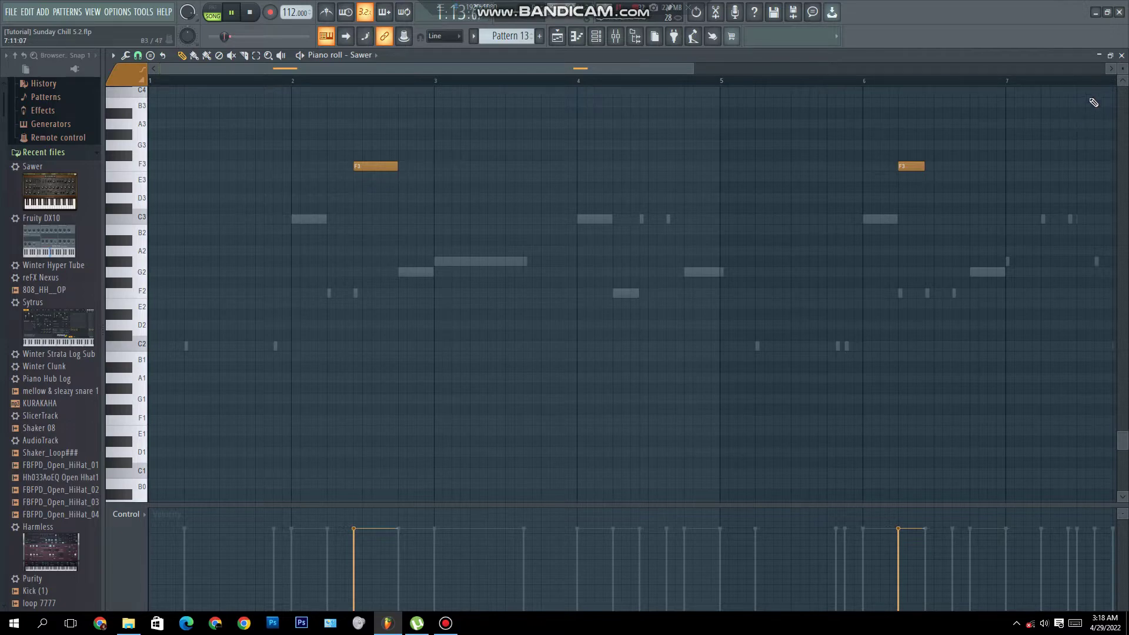
click(1121, 55)
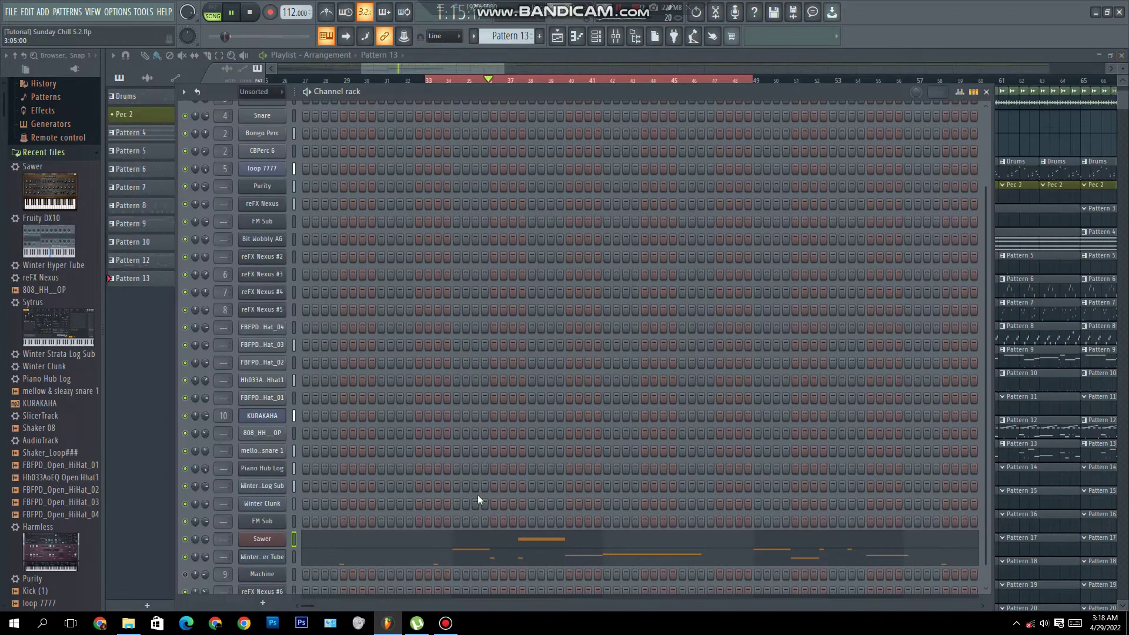
Step: Insert a Morphine channel directly above the Sawer channel in Pattern 13
right_click(288, 541)
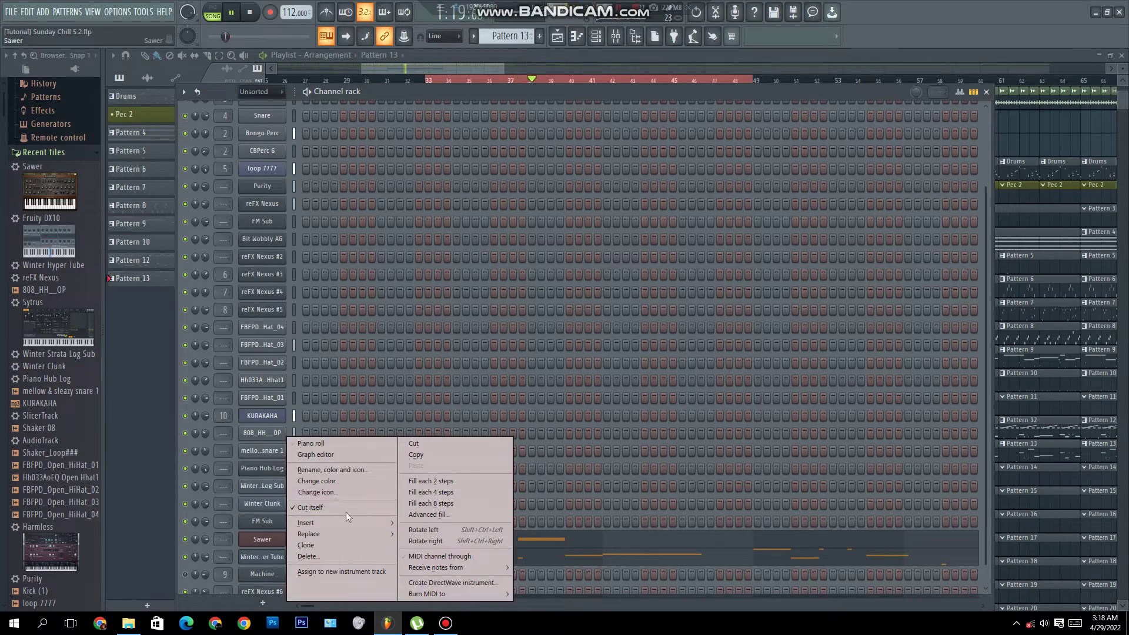
mouse_move(329, 523)
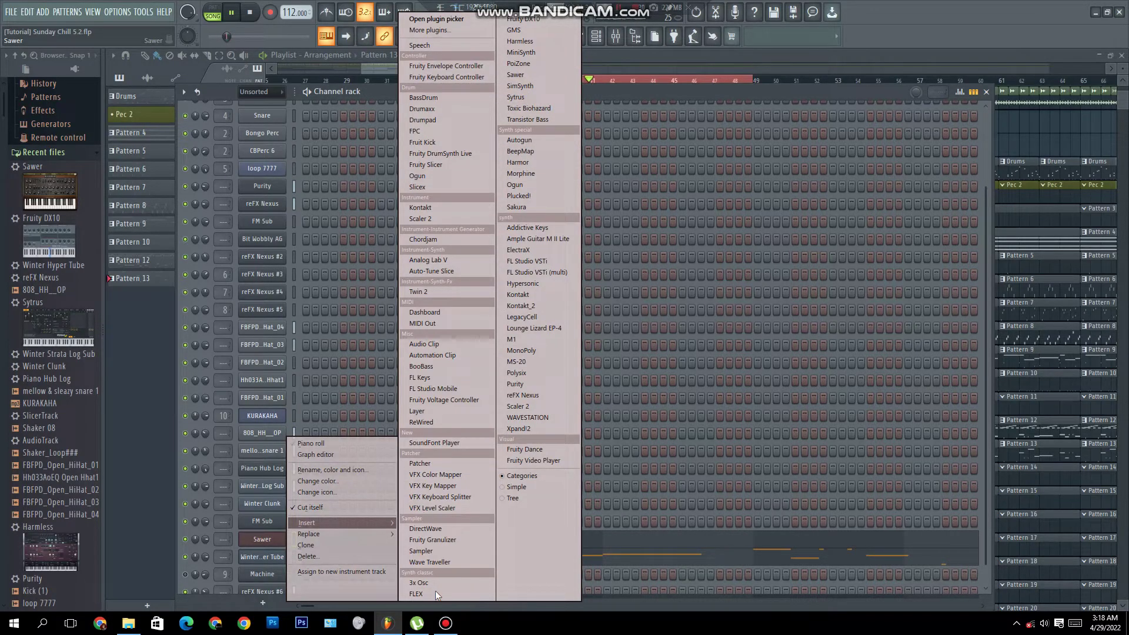
click(523, 172)
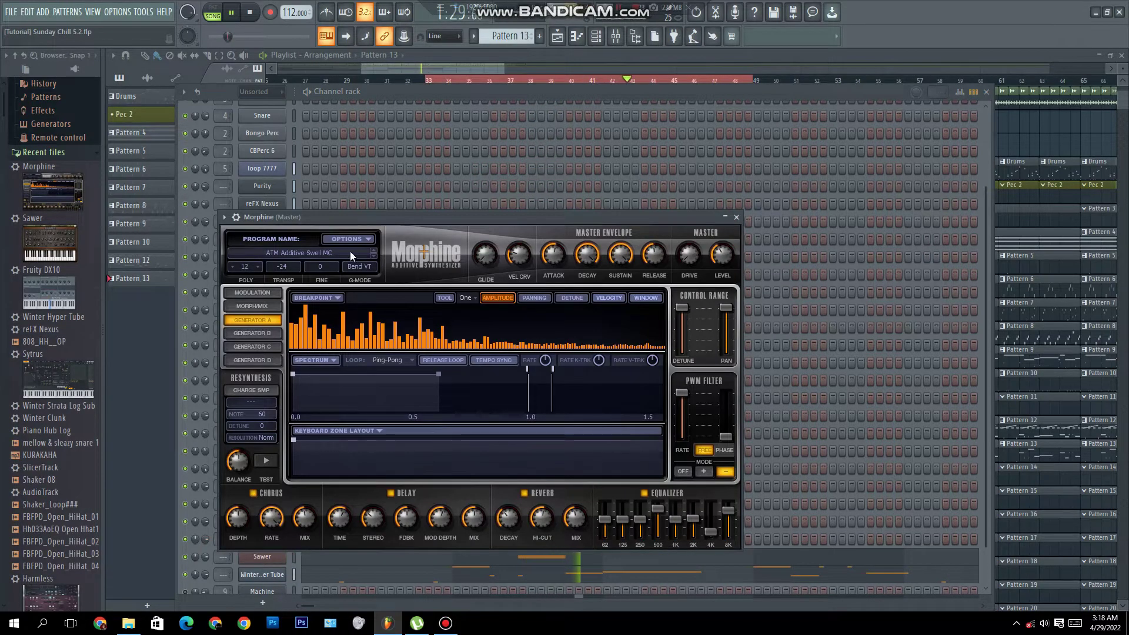
Step: Load the BAS Smoothy MC preset from Morphine's Bass bank and close the synth window
click(350, 251)
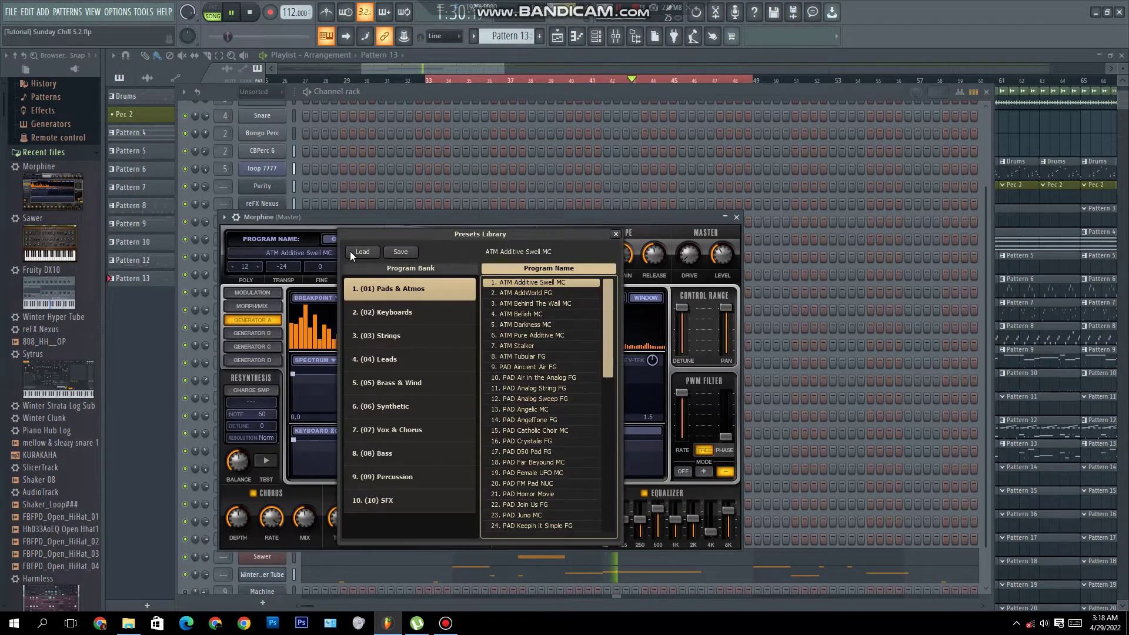
click(394, 452)
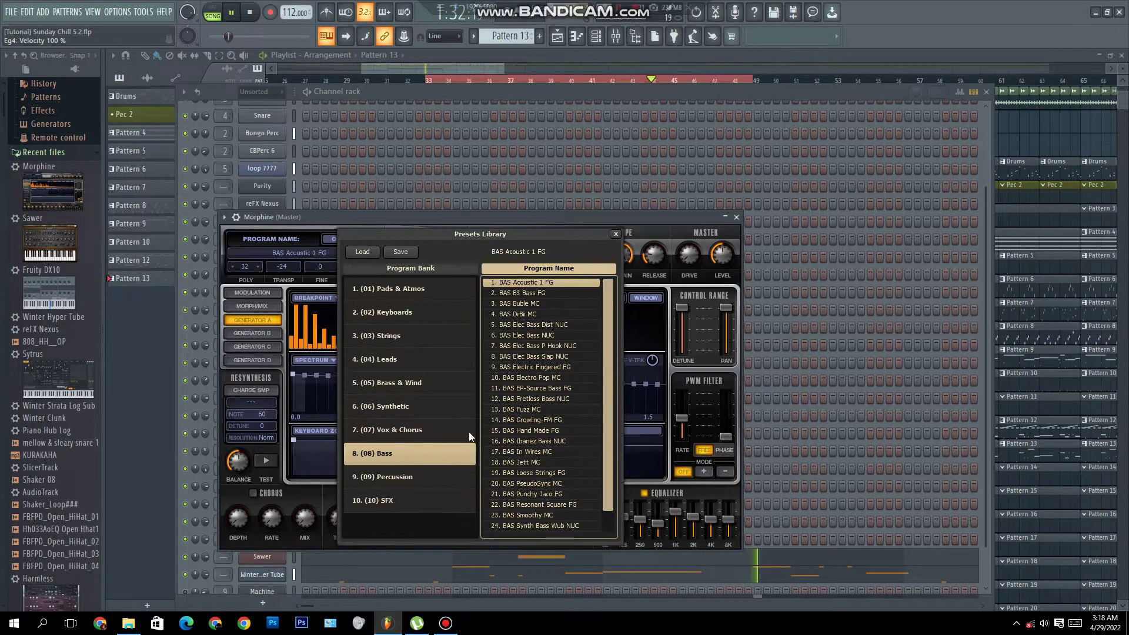
click(538, 419)
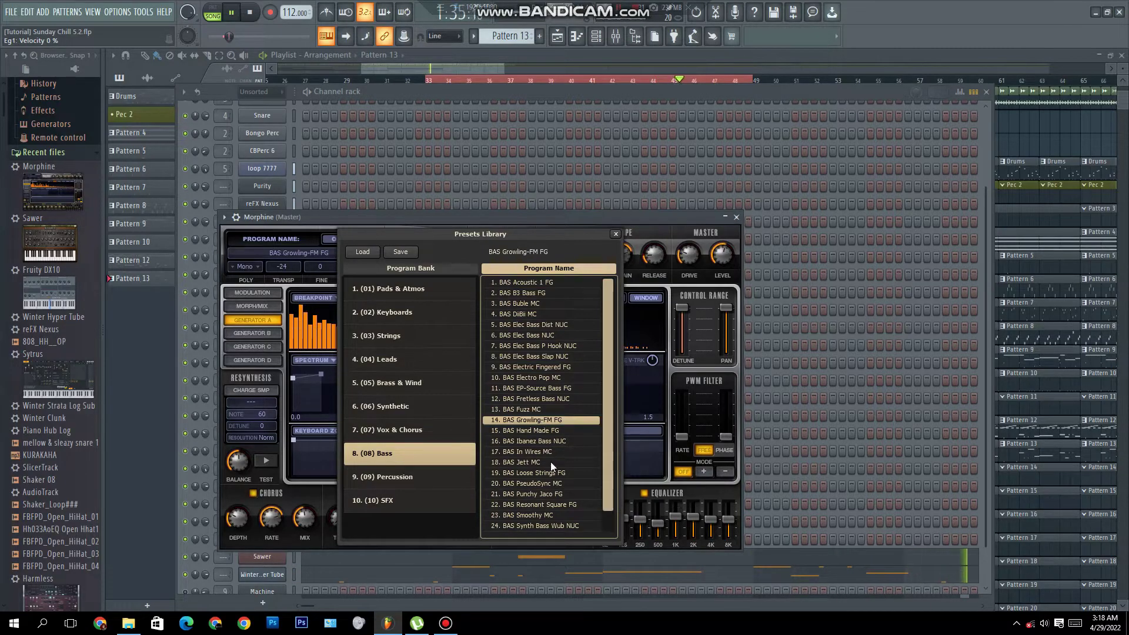
click(552, 516)
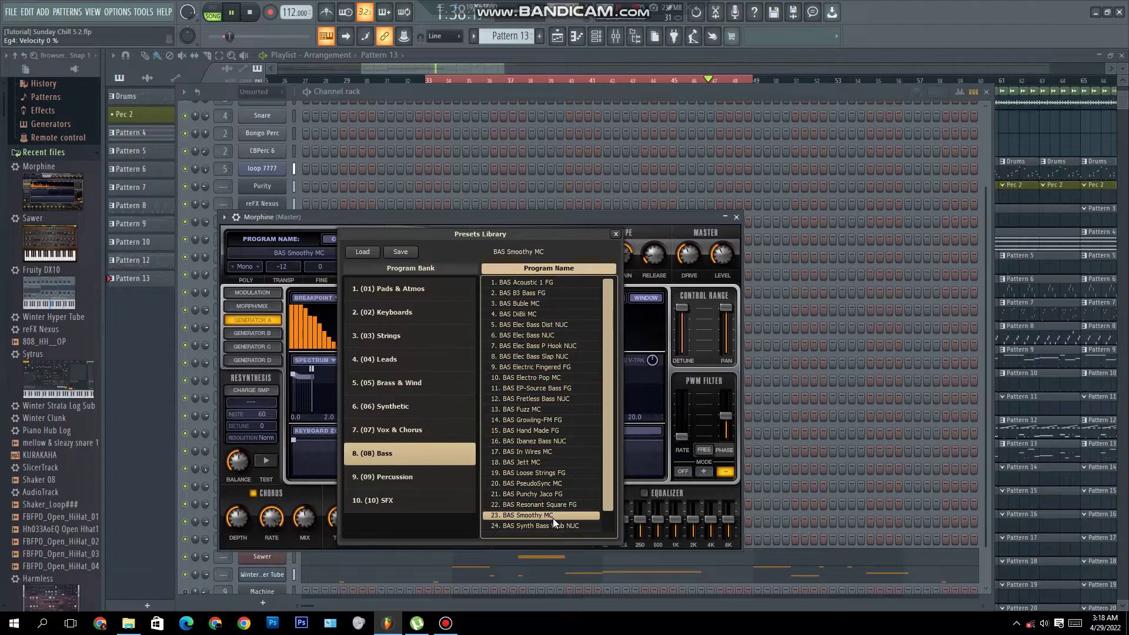
click(616, 234)
click(736, 217)
Step: Copy the Sawer channel's notes into the Morphine channel and lower the Morphine channel's volume slightly
click(403, 558)
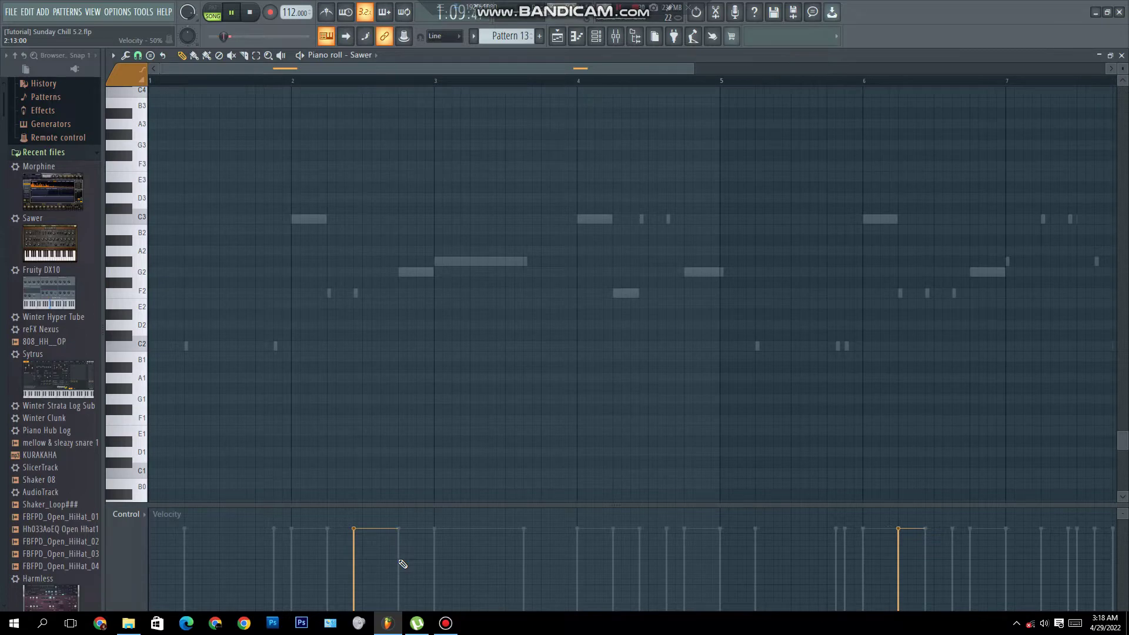
click(1121, 56)
right_click(275, 558)
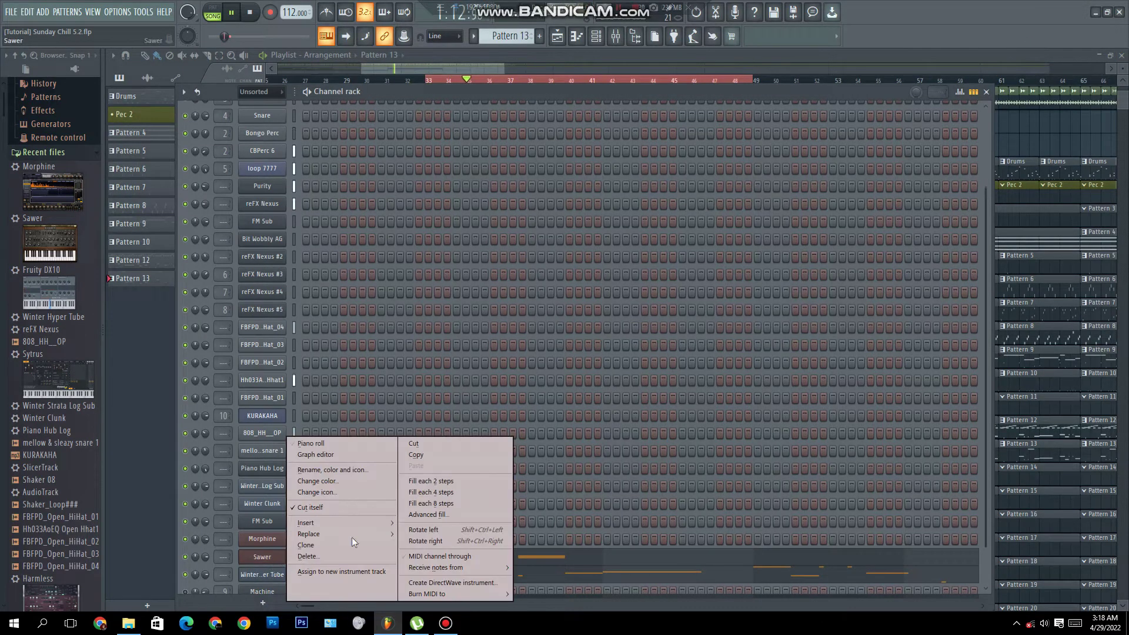
click(421, 456)
right_click(263, 539)
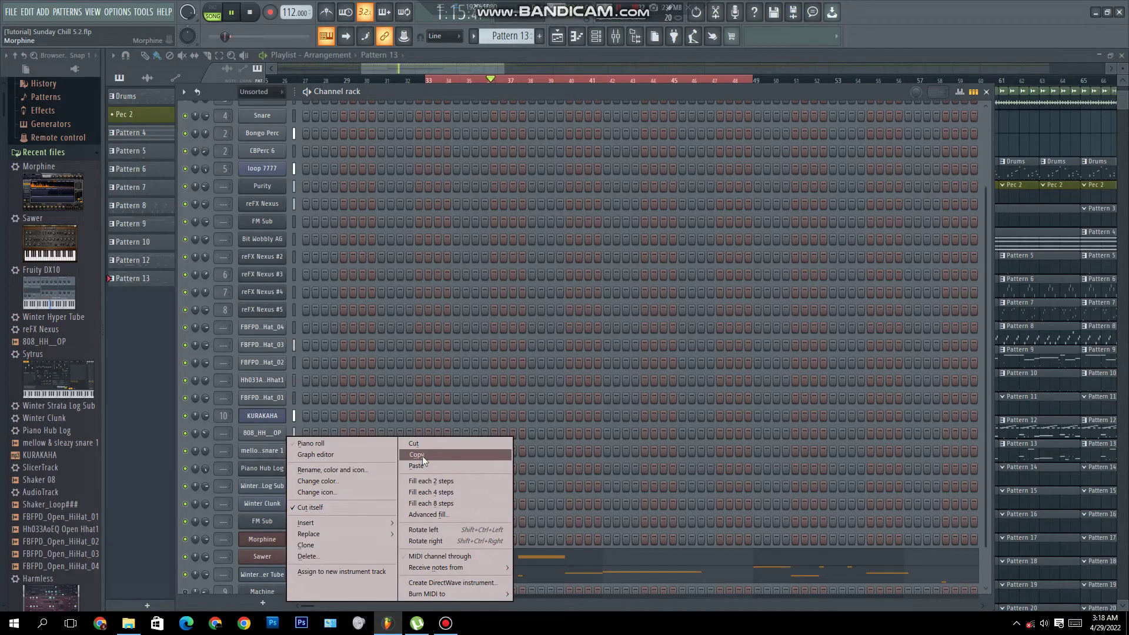
click(420, 462)
drag(205, 538, 205, 541)
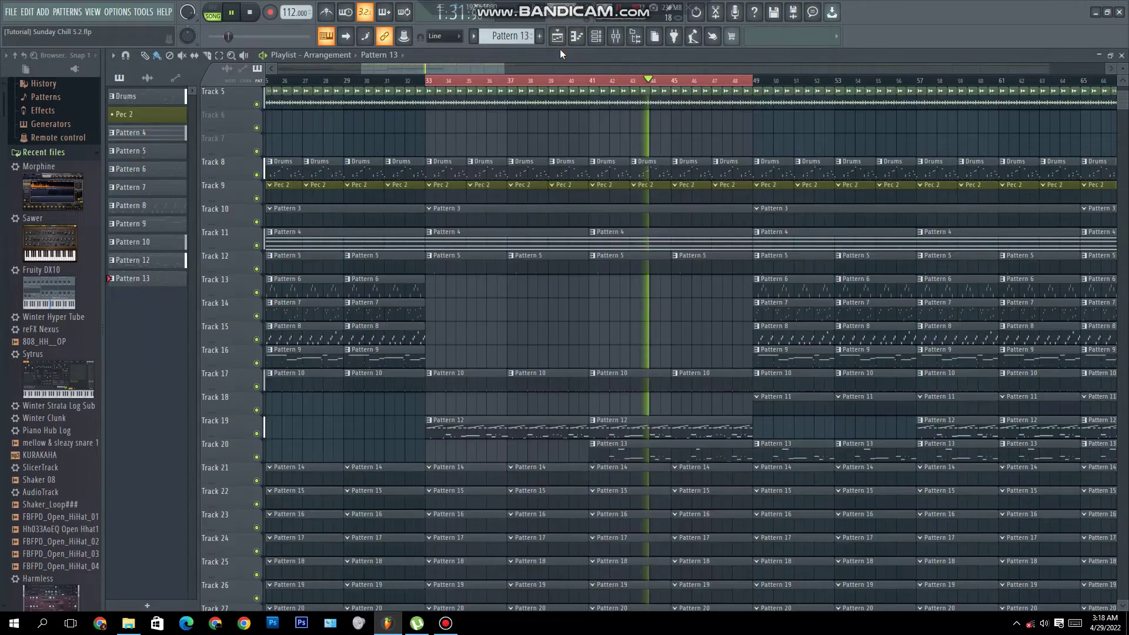
Step: Place a Pattern 13 clip at bar 33 on Track 20, ahead of the existing clip at bar 41
click(575, 37)
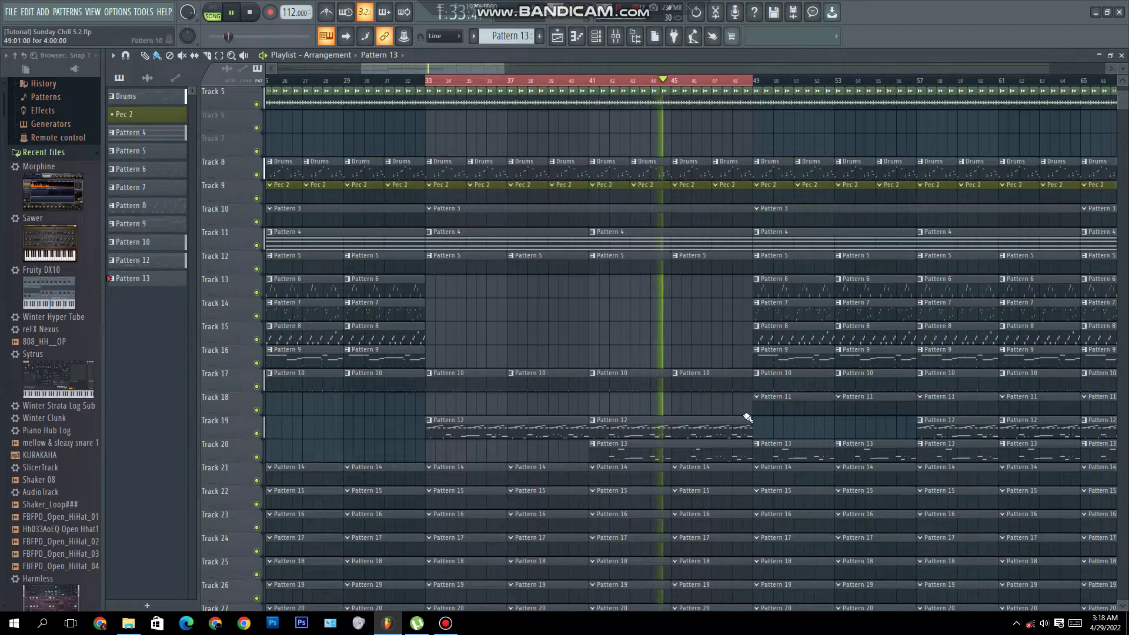
click(434, 452)
Step: Extend the playlist's time selection back to bar 1 so that it covers bars 1 to 48
scroll(597, 85, down, 1)
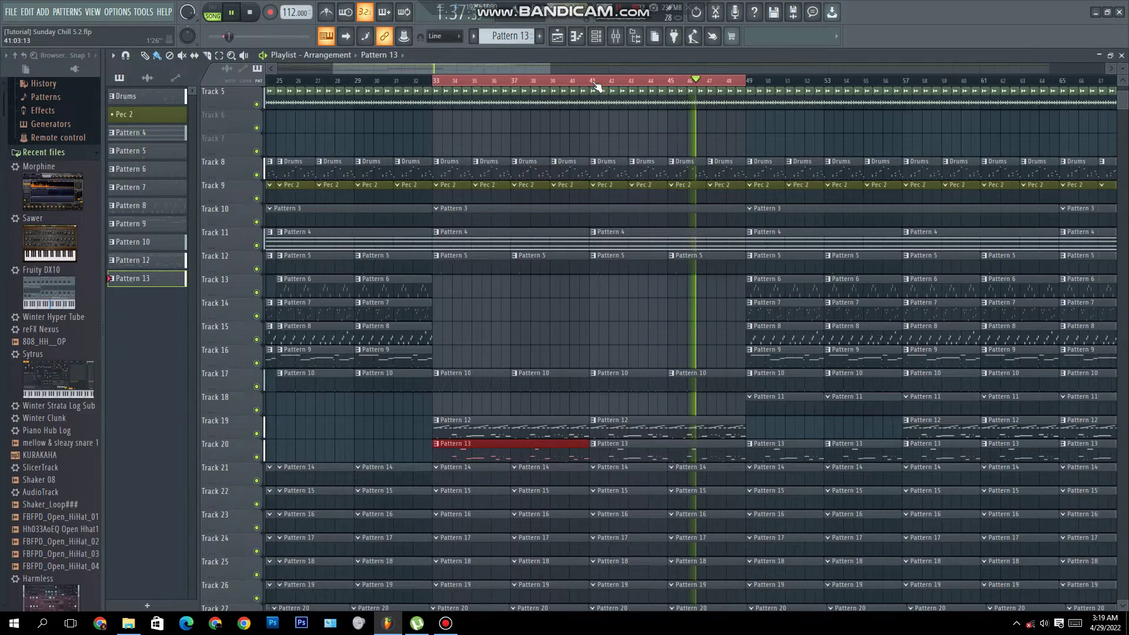
scroll(597, 85, down, 2)
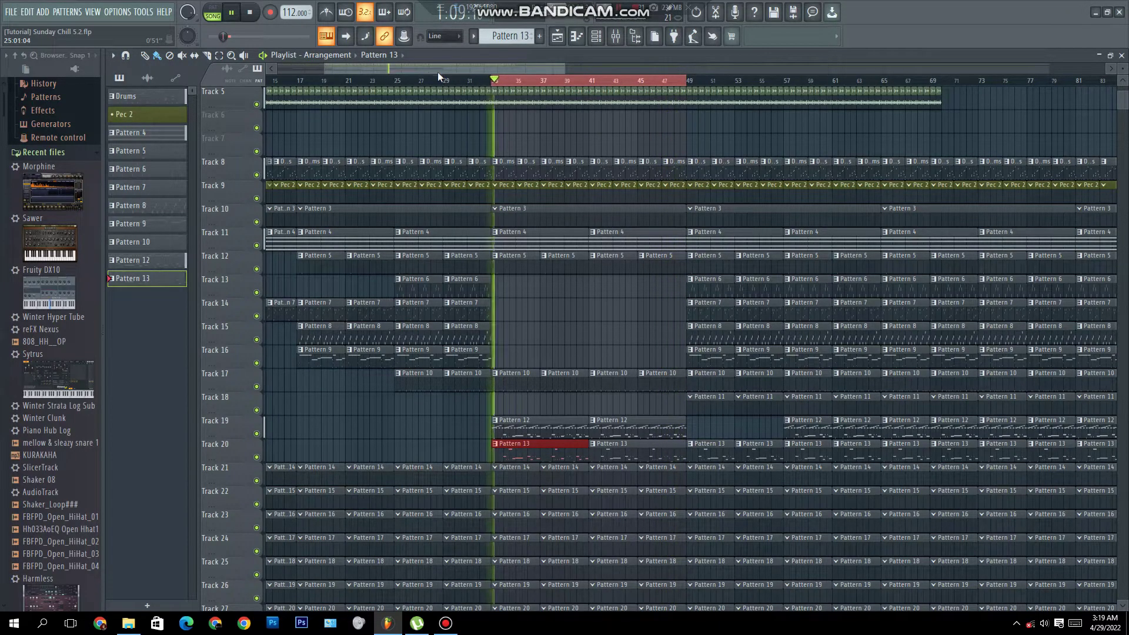
scroll(474, 80, down, 2)
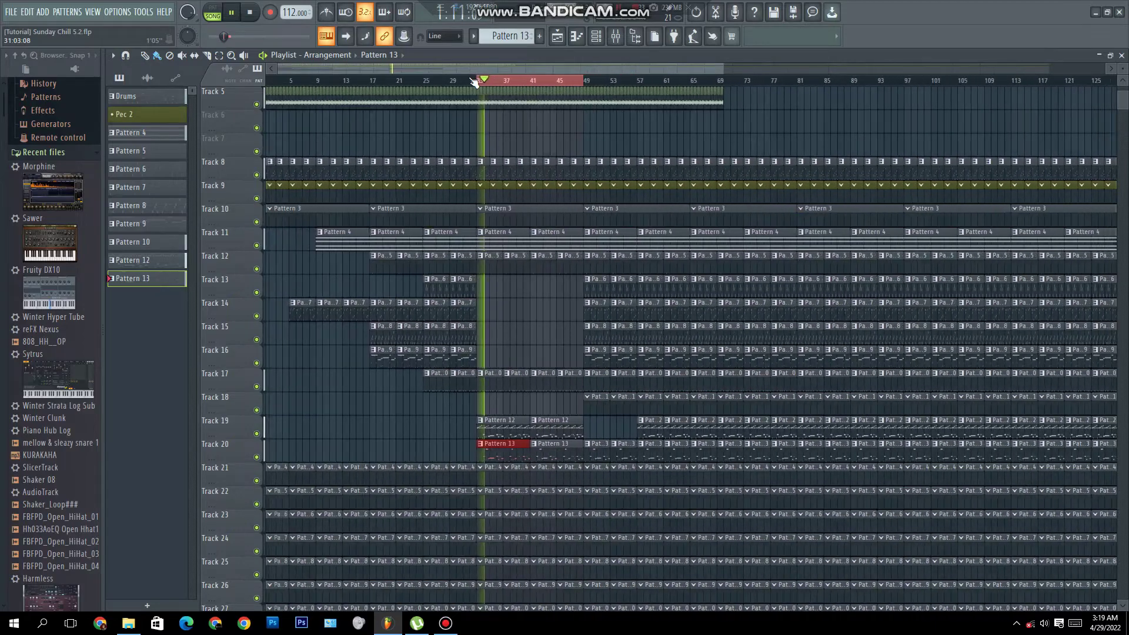
scroll(473, 79, down, 2)
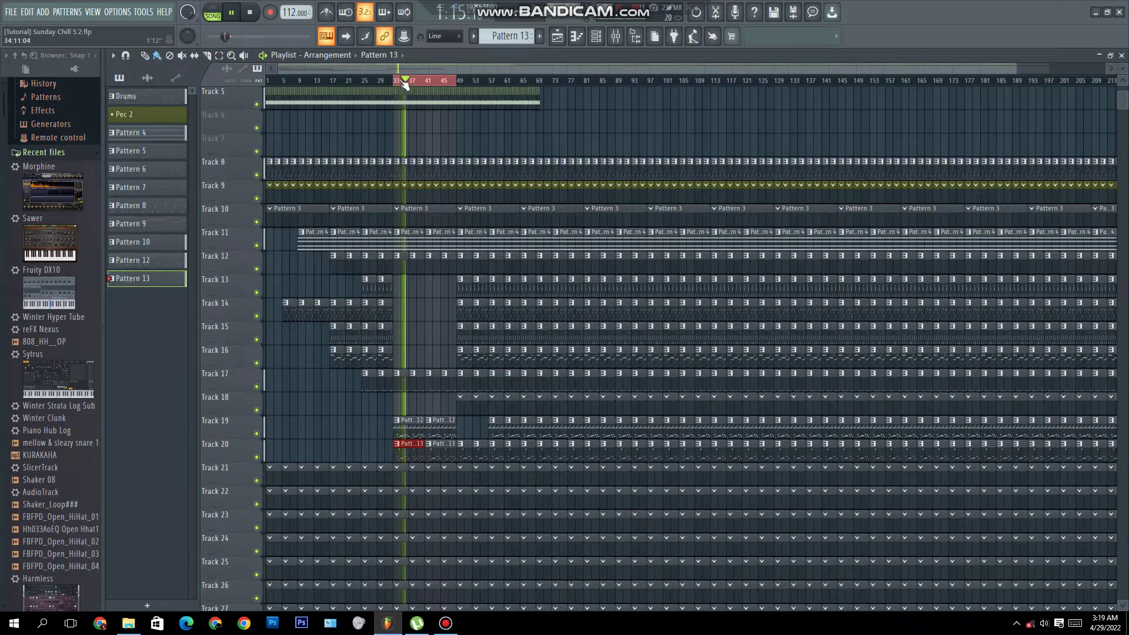
drag(405, 84, 267, 81)
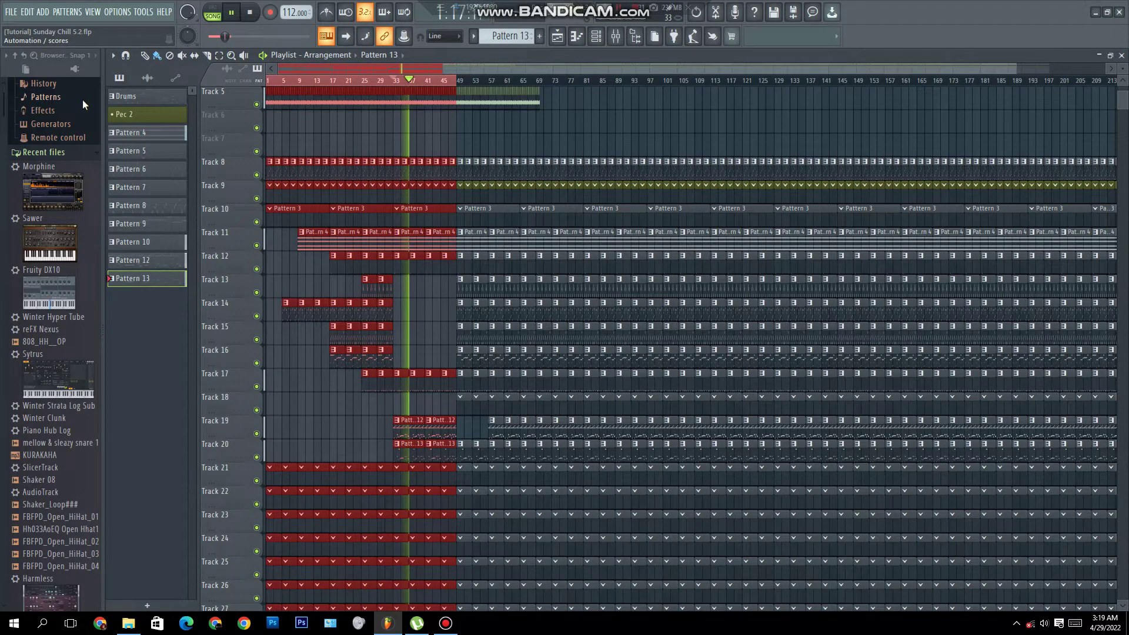